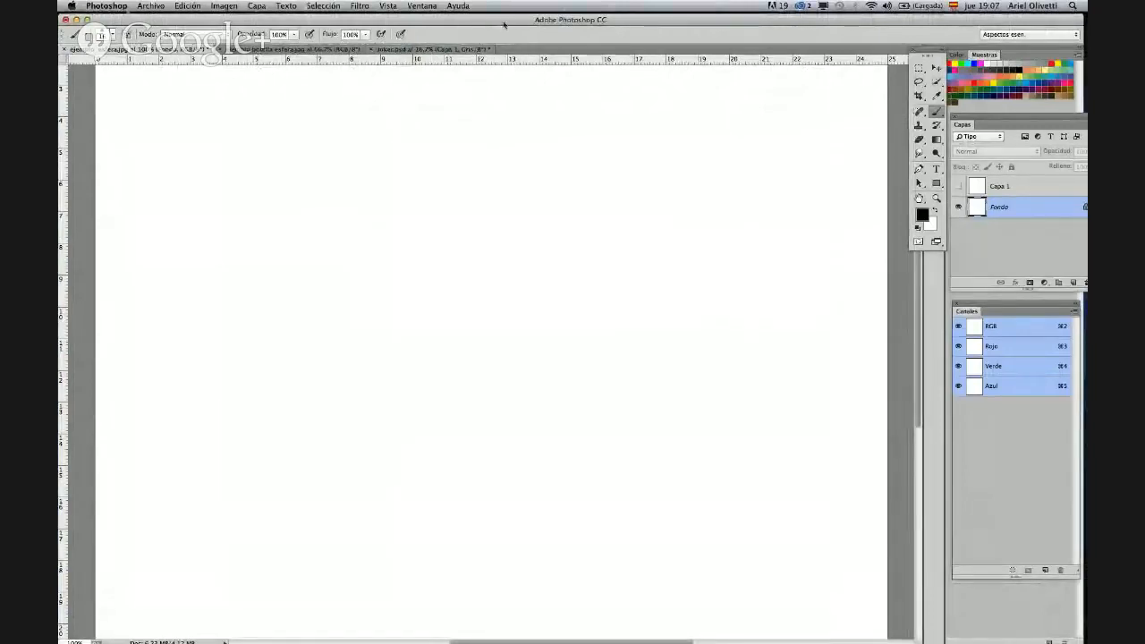
- Set the brush size to 4 px
{"action": "mouse_move", "coordinate": [504, 21]}
{"action": "left_mouse_down"}
{"action": "mouse_move", "coordinate": [623, 91]}
{"action": "mouse_move", "coordinate": [597, 140]}
{"action": "mouse_move", "coordinate": [563, 143]}
{"action": "mouse_move", "coordinate": [537, 51]}
{"action": "mouse_move", "coordinate": [501, 19]}
{"action": "left_mouse_up"}
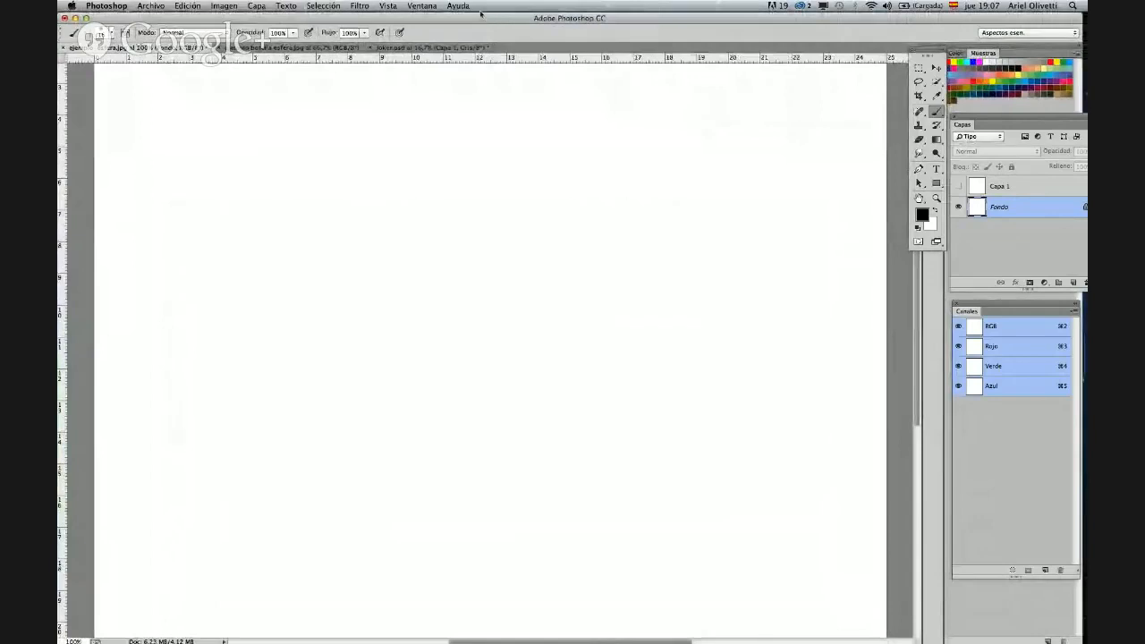
{"action": "right_click", "coordinate": [558, 173]}
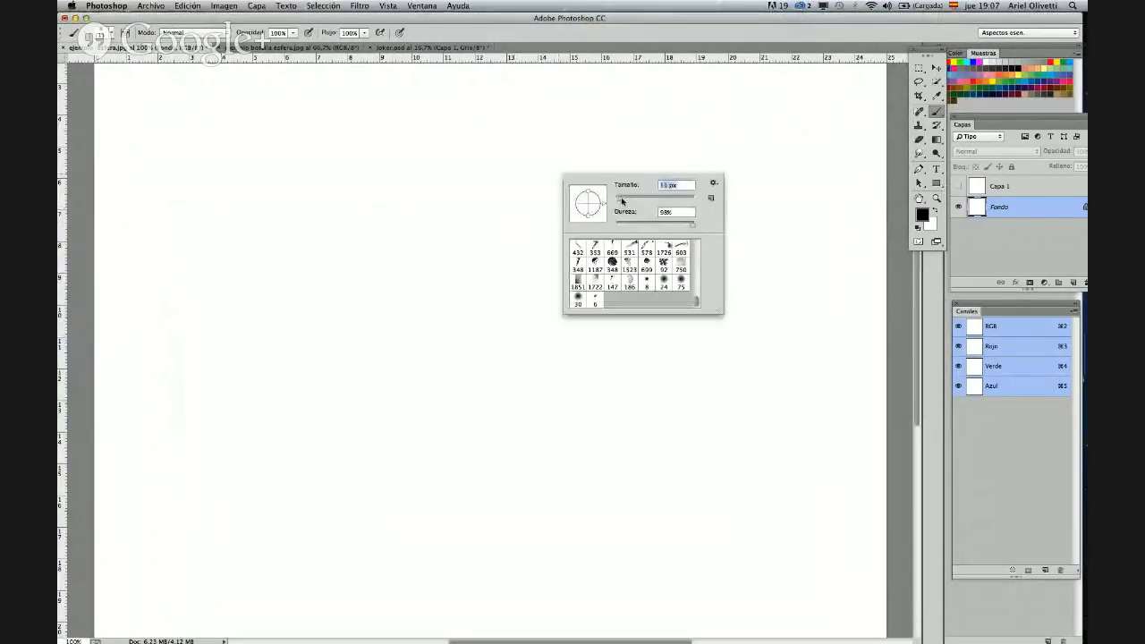
{"action": "left_click", "coordinate": [672, 55]}
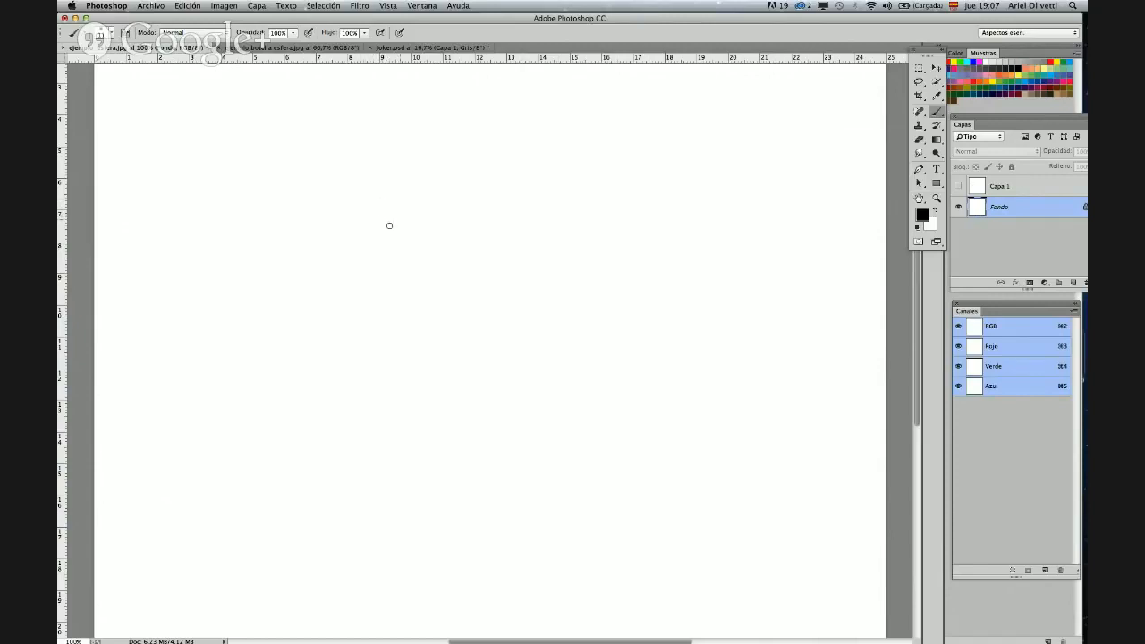
{"action": "right_click", "coordinate": [355, 245]}
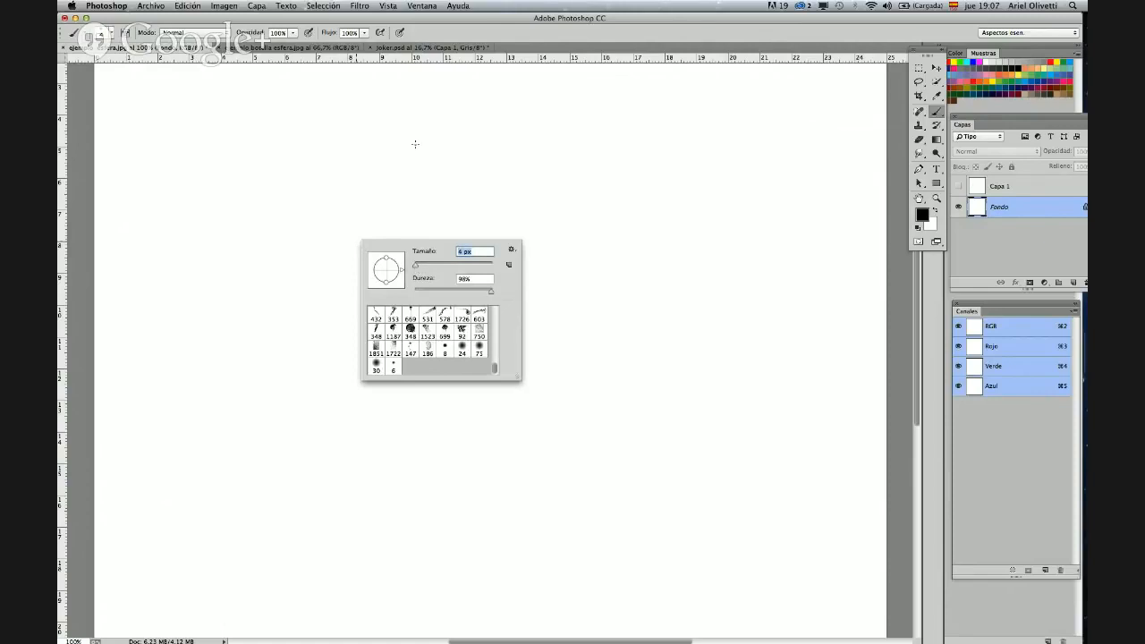
{"action": "left_click", "coordinate": [415, 216]}
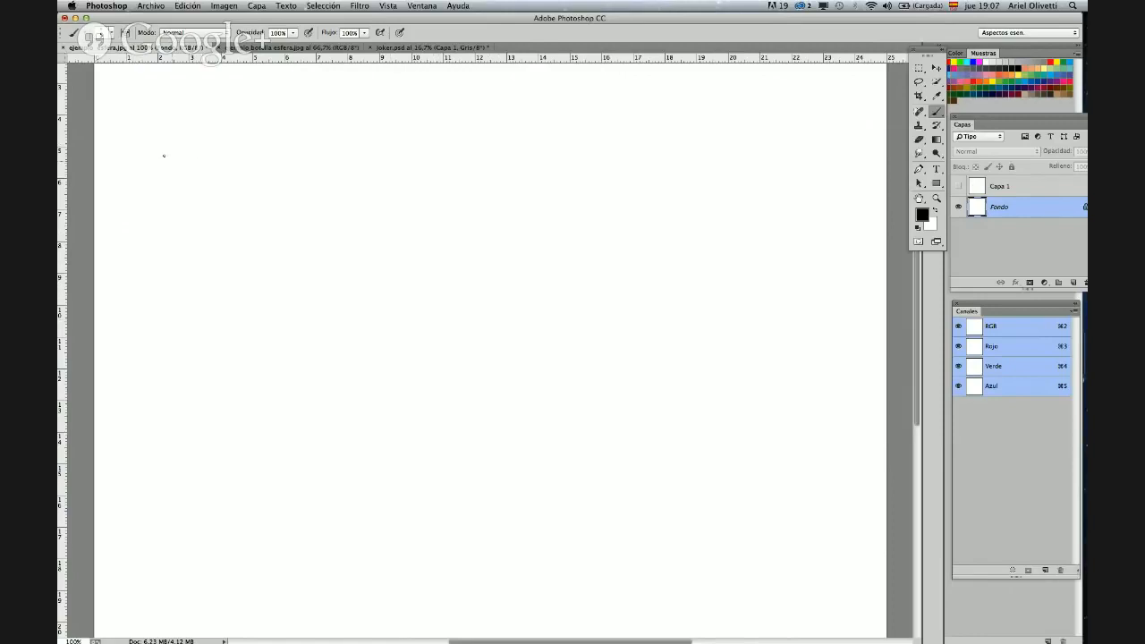
- Draw a group of parallel diagonal light rays with arrowheads, running down to the right across the upper-left part of the canvas
{"action": "left_click_drag", "start_coordinate": [189, 164], "coordinate": [334, 295]}
{"action": "right_click", "coordinate": [223, 157]}
{"action": "left_click", "coordinate": [185, 127]}
{"action": "left_click_drag", "start_coordinate": [185, 127], "coordinate": [256, 187]}
{"action": "left_click_drag", "start_coordinate": [322, 248], "coordinate": [359, 277]}
{"action": "left_click_drag", "start_coordinate": [211, 105], "coordinate": [397, 271]}
{"action": "left_click_drag", "start_coordinate": [255, 114], "coordinate": [428, 250]}
{"action": "mouse_move", "coordinate": [175, 197]}
{"action": "left_mouse_down"}
{"action": "mouse_move", "coordinate": [332, 325]}
{"action": "mouse_move", "coordinate": [372, 272]}
{"action": "mouse_move", "coordinate": [430, 232]}
{"action": "left_mouse_up"}
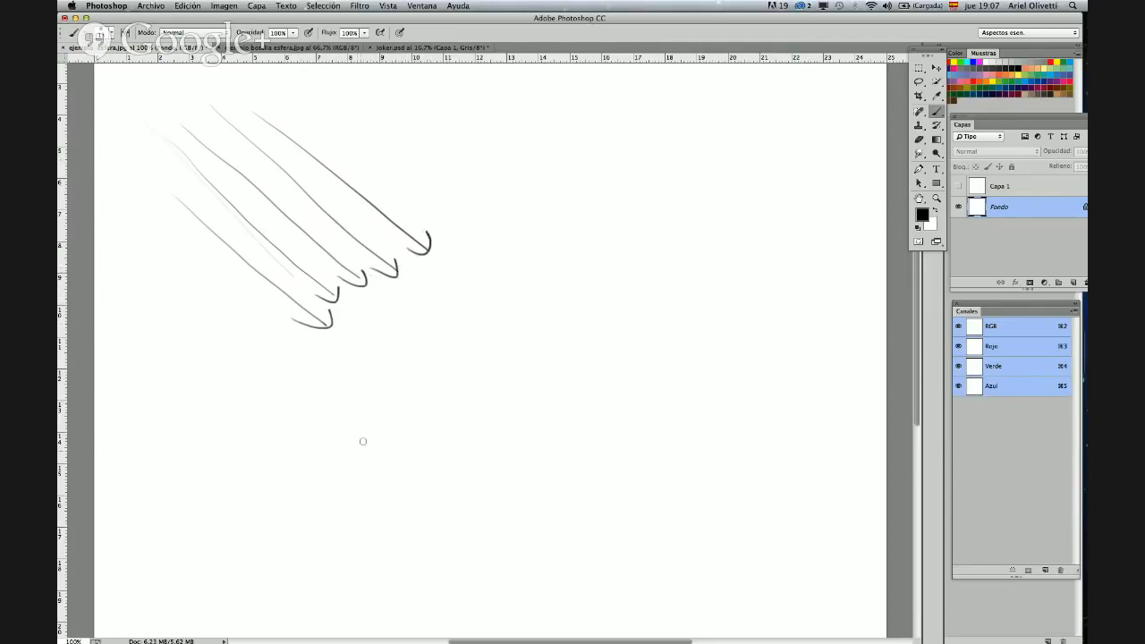
- Draw a large convex arc facing the arrows and add four more diagonal rays on both sides of the group
{"action": "mouse_move", "coordinate": [354, 458]}
{"action": "left_mouse_down"}
{"action": "mouse_move", "coordinate": [370, 388]}
{"action": "mouse_move", "coordinate": [444, 293]}
{"action": "mouse_move", "coordinate": [493, 262]}
{"action": "mouse_move", "coordinate": [581, 240]}
{"action": "left_mouse_up"}
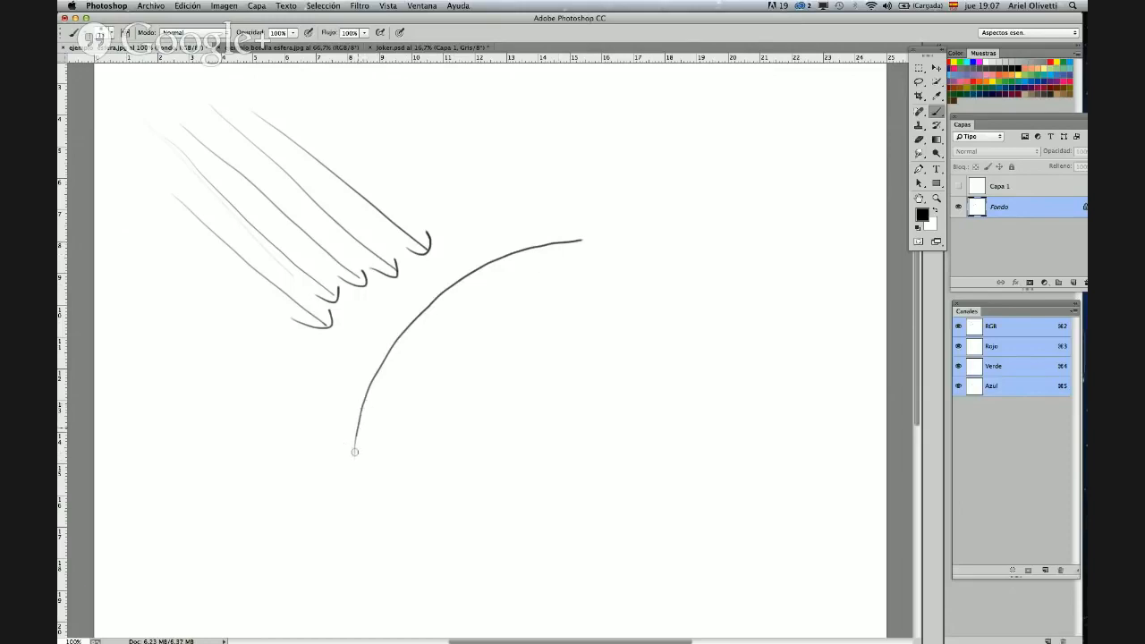
{"action": "mouse_move", "coordinate": [352, 450]}
{"action": "left_mouse_down"}
{"action": "mouse_move", "coordinate": [353, 491]}
{"action": "mouse_move", "coordinate": [377, 374]}
{"action": "mouse_move", "coordinate": [399, 340]}
{"action": "mouse_move", "coordinate": [525, 248]}
{"action": "mouse_move", "coordinate": [582, 239]}
{"action": "left_mouse_up"}
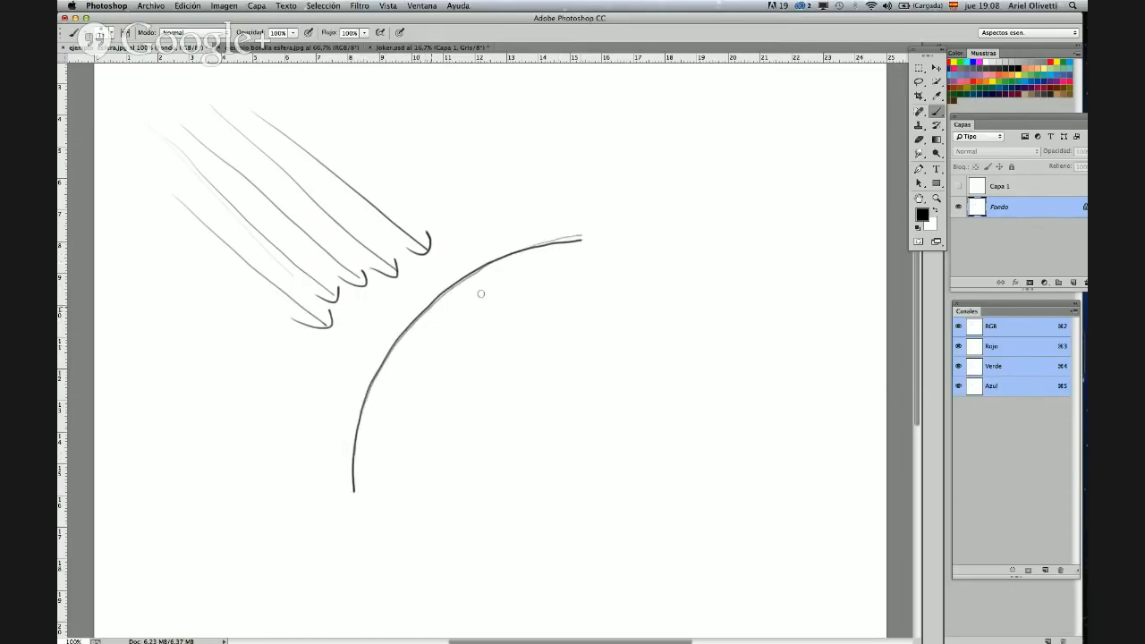
{"action": "left_click_drag", "start_coordinate": [295, 97], "coordinate": [465, 242]}
{"action": "left_click_drag", "start_coordinate": [362, 105], "coordinate": [402, 140]}
{"action": "left_click_drag", "start_coordinate": [451, 186], "coordinate": [485, 217]}
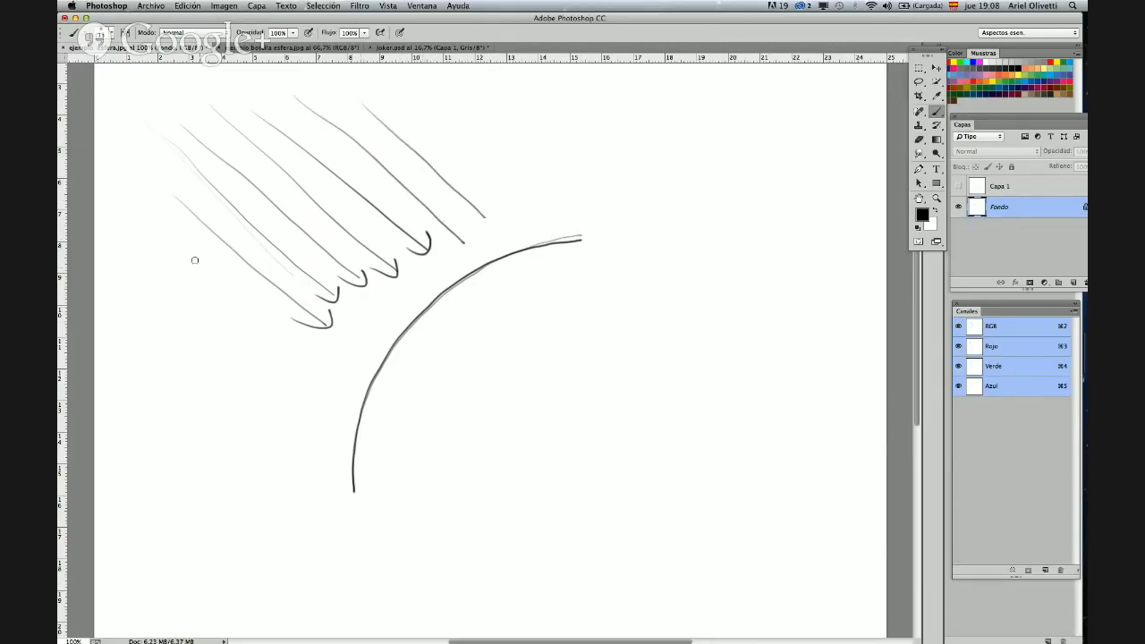
{"action": "left_click_drag", "start_coordinate": [193, 259], "coordinate": [331, 385]}
{"action": "mouse_move", "coordinate": [198, 324]}
{"action": "left_mouse_down"}
{"action": "mouse_move", "coordinate": [306, 383]}
{"action": "mouse_move", "coordinate": [321, 405]}
{"action": "mouse_move", "coordinate": [332, 372]}
{"action": "left_mouse_up"}
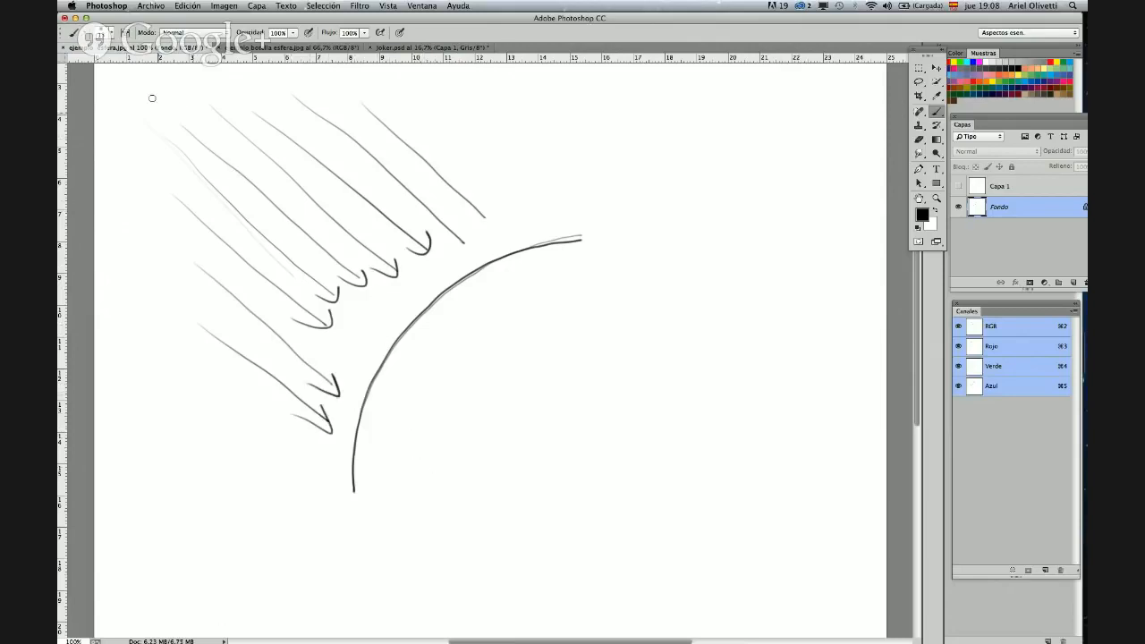
- Sketch a small light-source arc in the canvas's upper-left corner and add more parallel rays running from it toward the large arc
{"action": "mouse_move", "coordinate": [123, 149]}
{"action": "left_mouse_down"}
{"action": "mouse_move", "coordinate": [224, 74]}
{"action": "mouse_move", "coordinate": [230, 186]}
{"action": "left_mouse_up"}
{"action": "left_click_drag", "start_coordinate": [227, 140], "coordinate": [300, 205]}
{"action": "left_click_drag", "start_coordinate": [225, 101], "coordinate": [342, 199]}
{"action": "left_click_drag", "start_coordinate": [239, 70], "coordinate": [385, 188]}
{"action": "left_click_drag", "start_coordinate": [307, 86], "coordinate": [419, 185]}
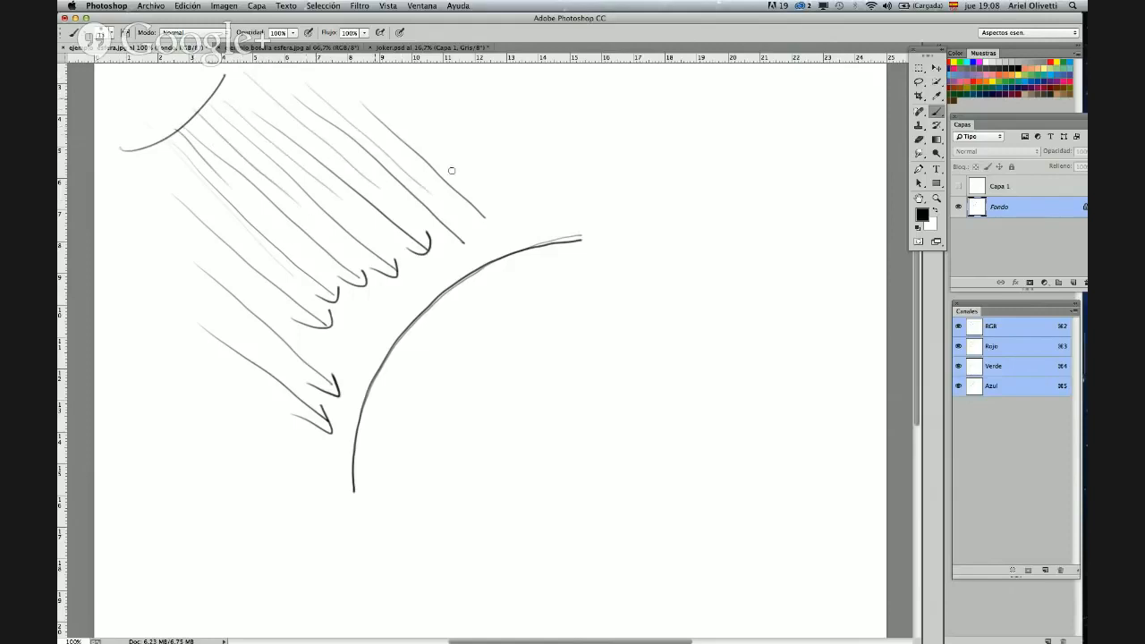
{"action": "left_click_drag", "start_coordinate": [380, 100], "coordinate": [488, 210]}
{"action": "left_click_drag", "start_coordinate": [145, 220], "coordinate": [282, 340]}
{"action": "left_click_drag", "start_coordinate": [166, 287], "coordinate": [295, 391]}
{"action": "left_click_drag", "start_coordinate": [179, 349], "coordinate": [296, 430]}
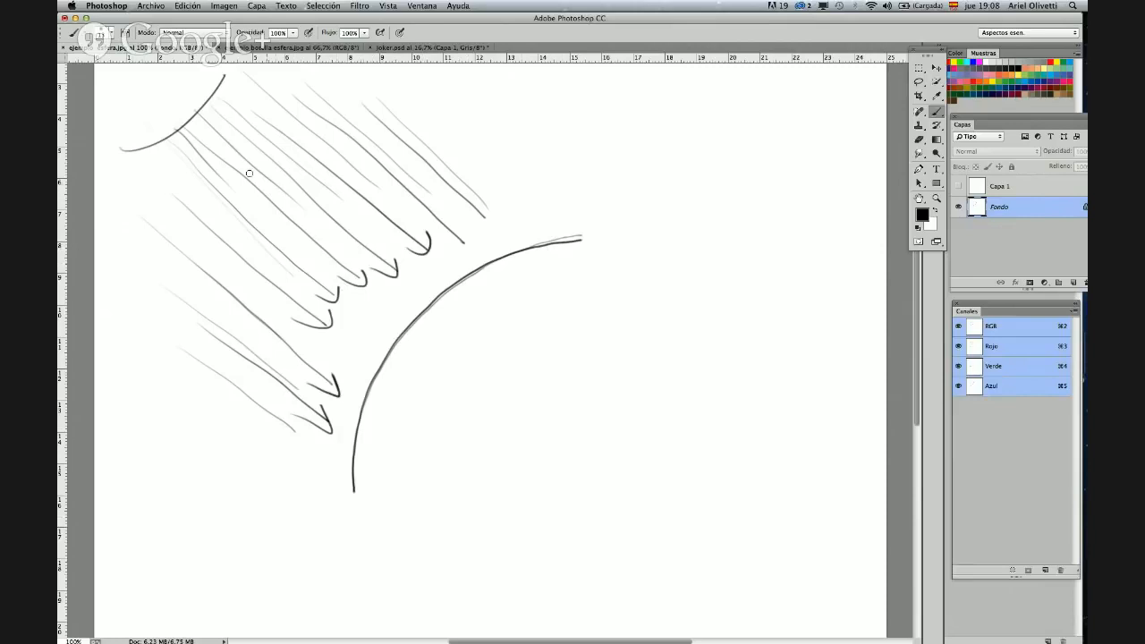
- Draw a ray meeting the large arc perpendicularly, mark it with a right-angle square and contact dot, and retrace the arc's upper end
{"action": "left_click_drag", "start_coordinate": [368, 280], "coordinate": [405, 311]}
{"action": "mouse_move", "coordinate": [366, 276]}
{"action": "left_mouse_down"}
{"action": "mouse_move", "coordinate": [404, 313]}
{"action": "mouse_move", "coordinate": [397, 324]}
{"action": "left_mouse_up"}
{"action": "left_click_drag", "start_coordinate": [317, 313], "coordinate": [354, 344]}
{"action": "mouse_move", "coordinate": [286, 416]}
{"action": "left_mouse_down"}
{"action": "mouse_move", "coordinate": [324, 440]}
{"action": "mouse_move", "coordinate": [279, 428]}
{"action": "left_mouse_up"}
{"action": "mouse_move", "coordinate": [389, 294]}
{"action": "left_mouse_down"}
{"action": "mouse_move", "coordinate": [415, 317]}
{"action": "mouse_move", "coordinate": [392, 297]}
{"action": "mouse_move", "coordinate": [411, 311]}
{"action": "mouse_move", "coordinate": [420, 299]}
{"action": "mouse_move", "coordinate": [424, 310]}
{"action": "mouse_move", "coordinate": [374, 278]}
{"action": "mouse_move", "coordinate": [410, 306]}
{"action": "left_mouse_up"}
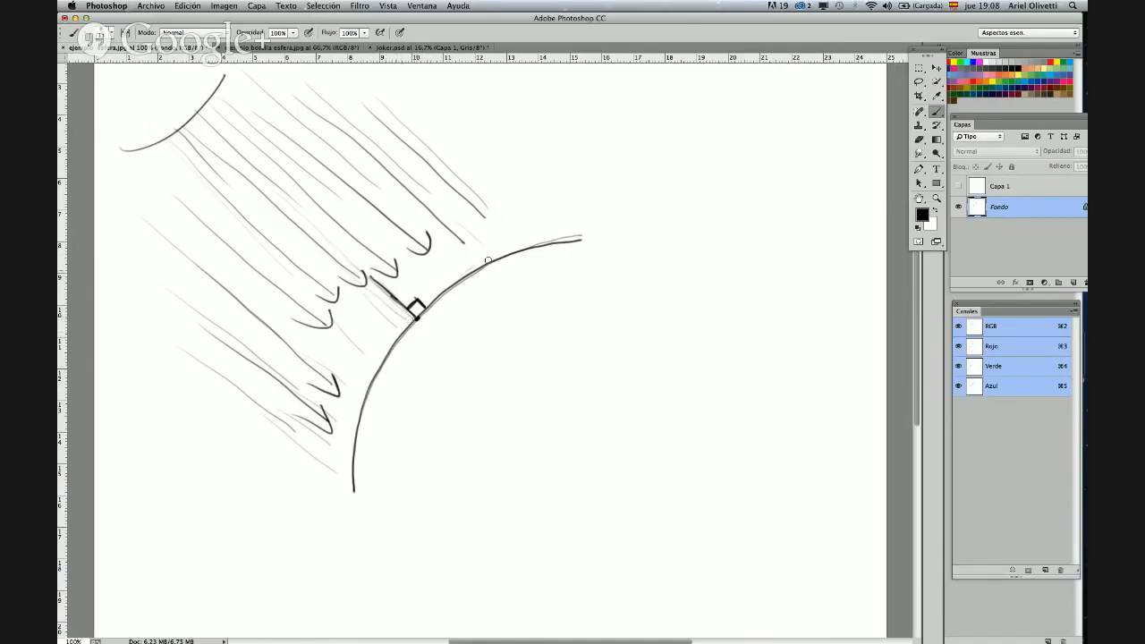
{"action": "left_click_drag", "start_coordinate": [487, 260], "coordinate": [580, 231]}
- Draw three small concentric arcs inside the large arc, centred on the right-angle contact point
{"action": "key", "text": "z"}
{"action": "left_click", "coordinate": [429, 321]}
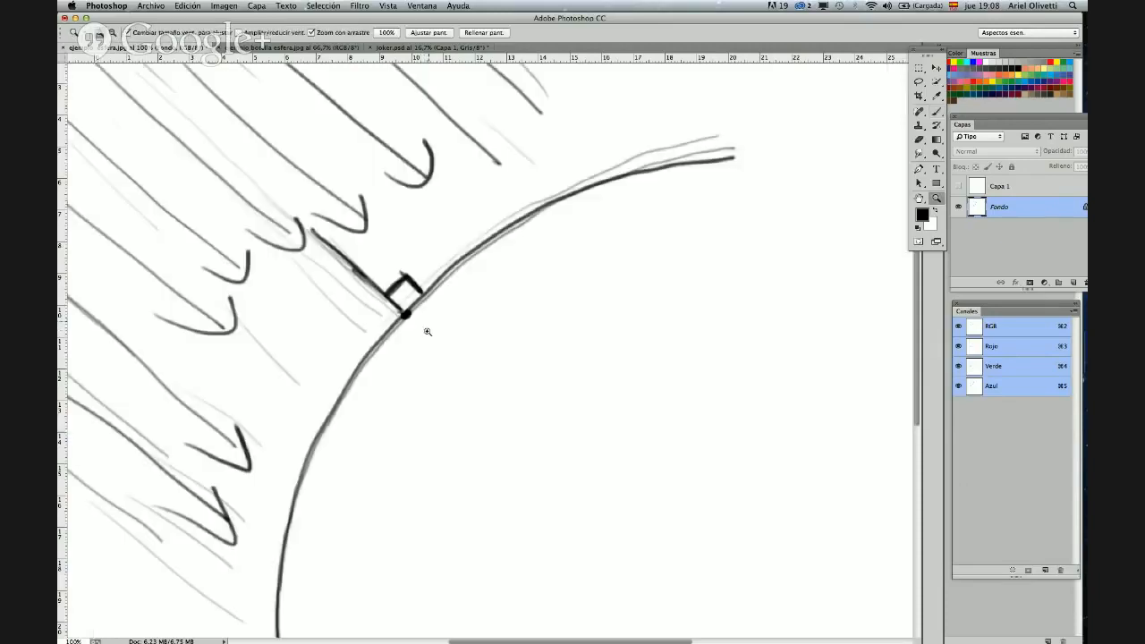
{"action": "key", "text": "b"}
{"action": "right_click", "coordinate": [431, 324]}
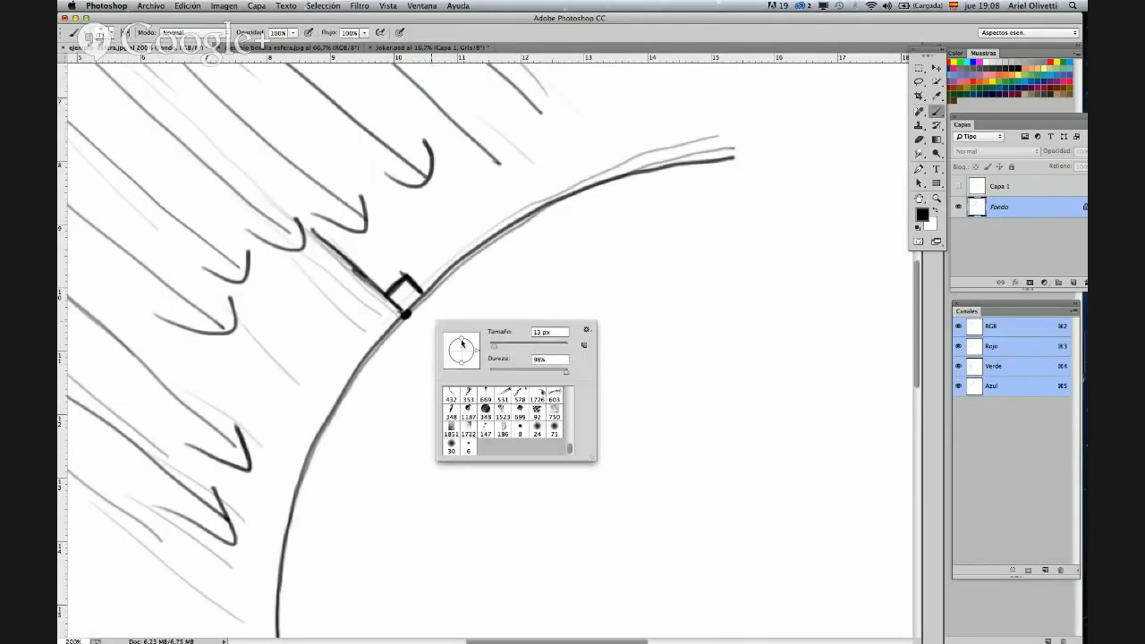
{"action": "left_click_drag", "start_coordinate": [403, 321], "coordinate": [435, 289]}
{"action": "left_click_drag", "start_coordinate": [383, 341], "coordinate": [450, 295]}
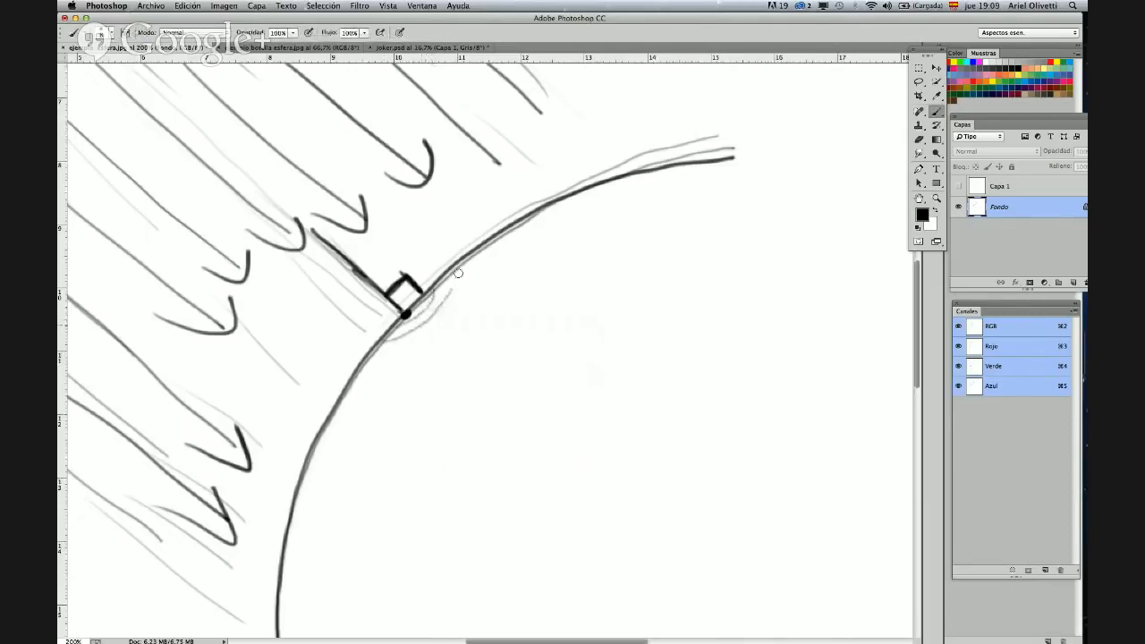
{"action": "mouse_move", "coordinate": [367, 362]}
{"action": "left_mouse_down"}
{"action": "mouse_move", "coordinate": [456, 311]}
{"action": "mouse_move", "coordinate": [475, 263]}
{"action": "left_mouse_up"}
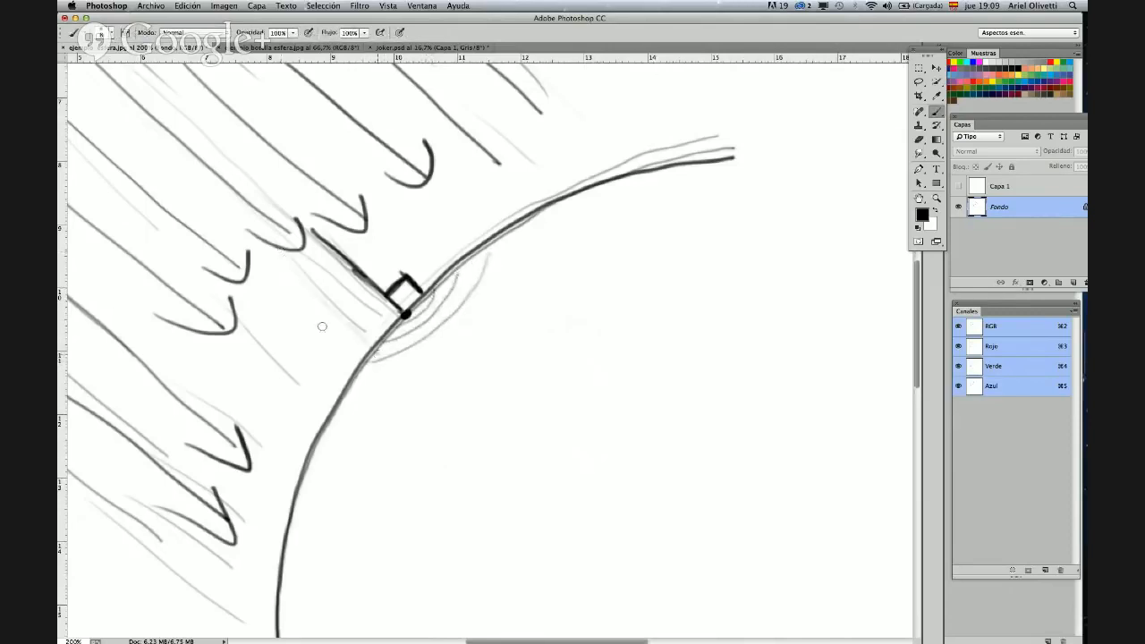
- Add short diagonal strokes filling the gap between the arrowheads and the large arc
{"action": "left_click_drag", "start_coordinate": [276, 303], "coordinate": [338, 371]}
{"action": "left_click_drag", "start_coordinate": [238, 317], "coordinate": [313, 387]}
{"action": "left_click_drag", "start_coordinate": [220, 344], "coordinate": [310, 419]}
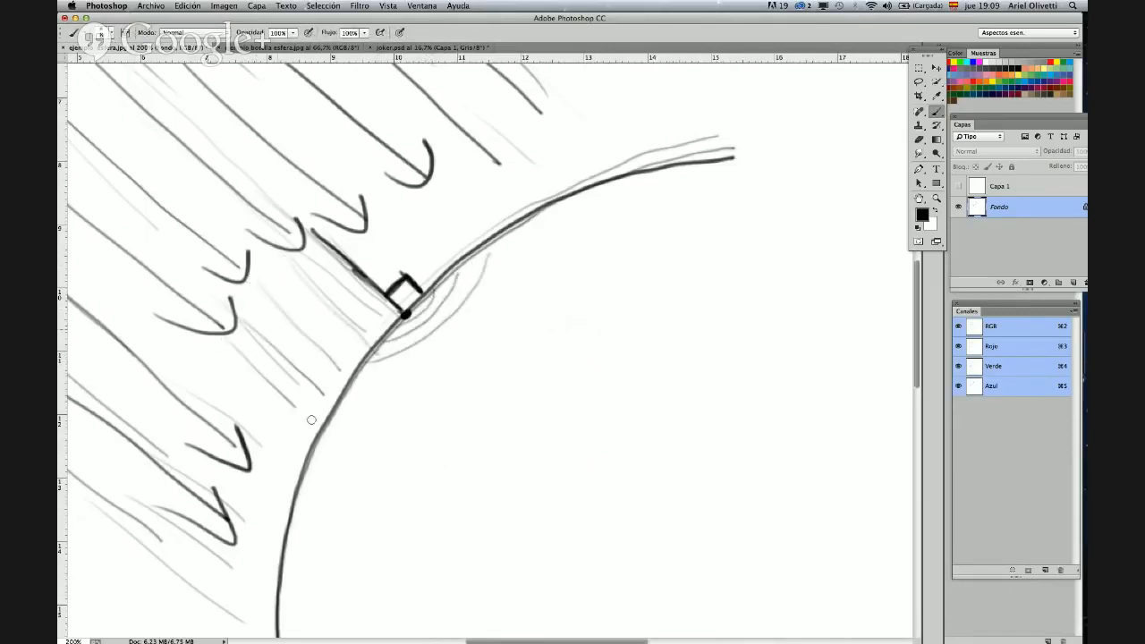
{"action": "left_click_drag", "start_coordinate": [215, 376], "coordinate": [297, 430]}
{"action": "left_click_drag", "start_coordinate": [417, 215], "coordinate": [450, 240]}
- Draw four progressively wider concentric arcs around the contact point, reaching toward both ends of the large arc
{"action": "mouse_move", "coordinate": [348, 383]}
{"action": "left_mouse_down"}
{"action": "mouse_move", "coordinate": [469, 322]}
{"action": "mouse_move", "coordinate": [510, 243]}
{"action": "left_mouse_up"}
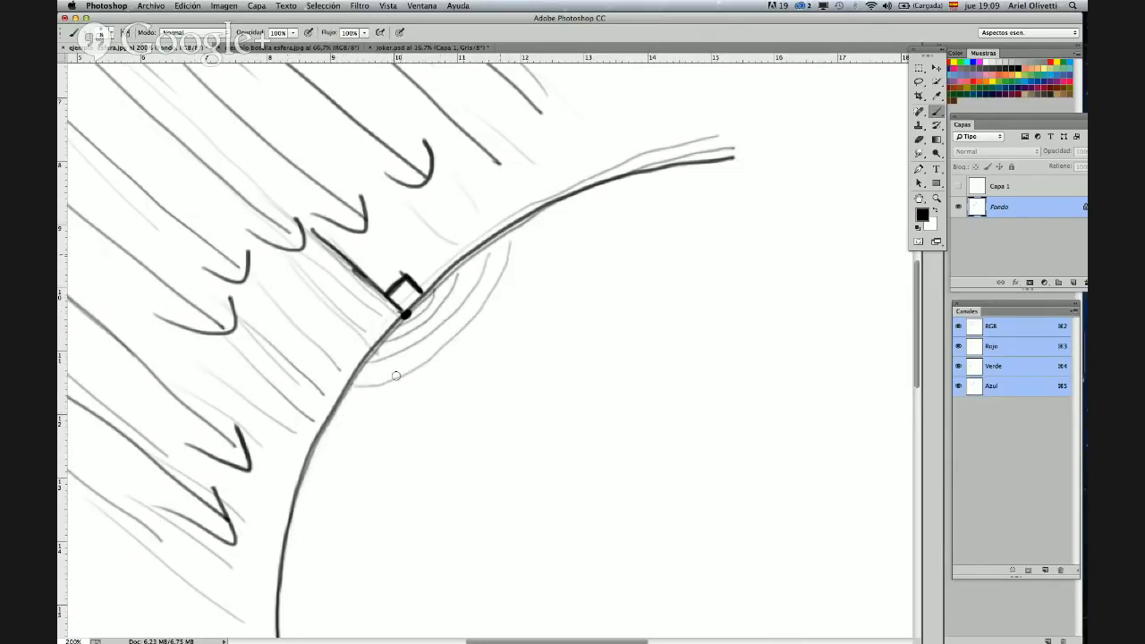
{"action": "mouse_move", "coordinate": [358, 409]}
{"action": "left_mouse_down"}
{"action": "mouse_move", "coordinate": [519, 294]}
{"action": "mouse_move", "coordinate": [534, 225]}
{"action": "left_mouse_up"}
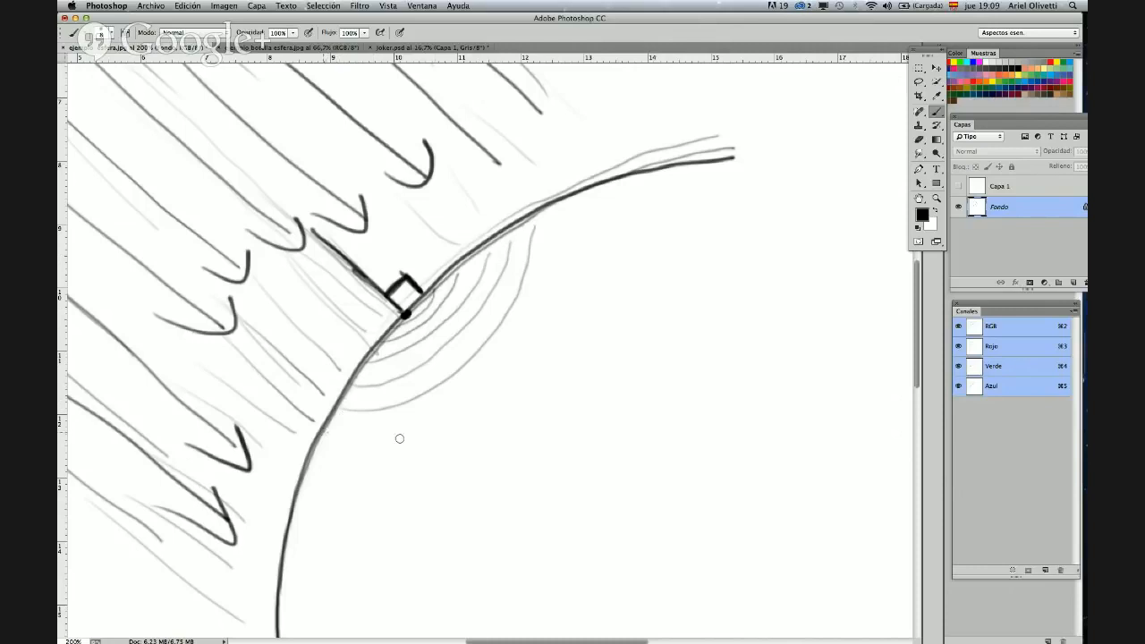
{"action": "left_click_drag", "start_coordinate": [328, 437], "coordinate": [580, 260]}
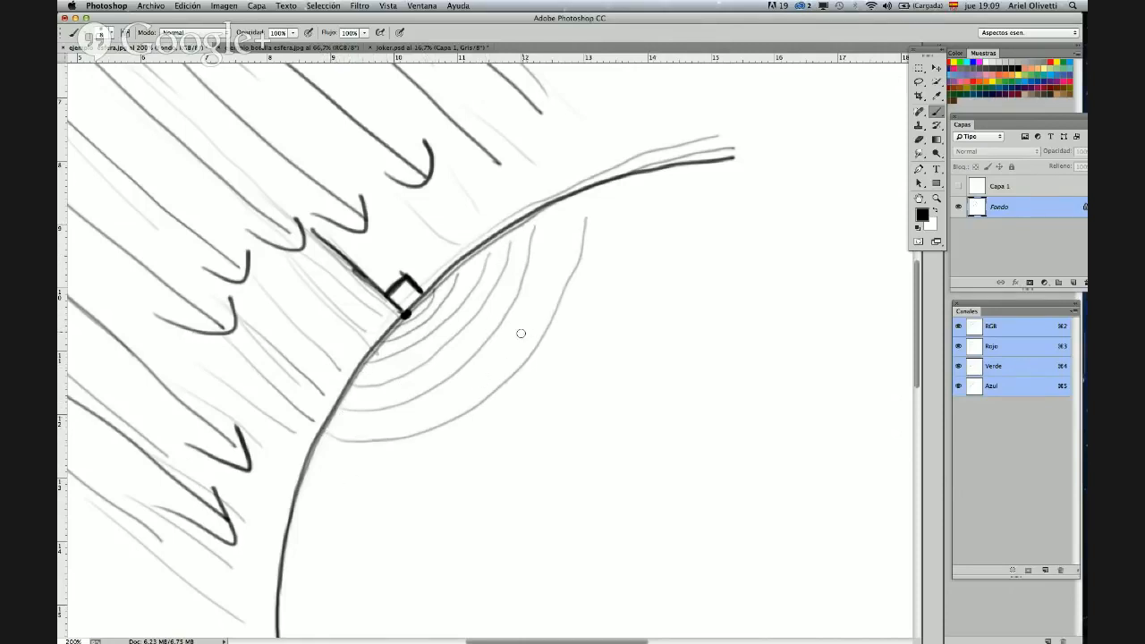
{"action": "key", "text": "z"}
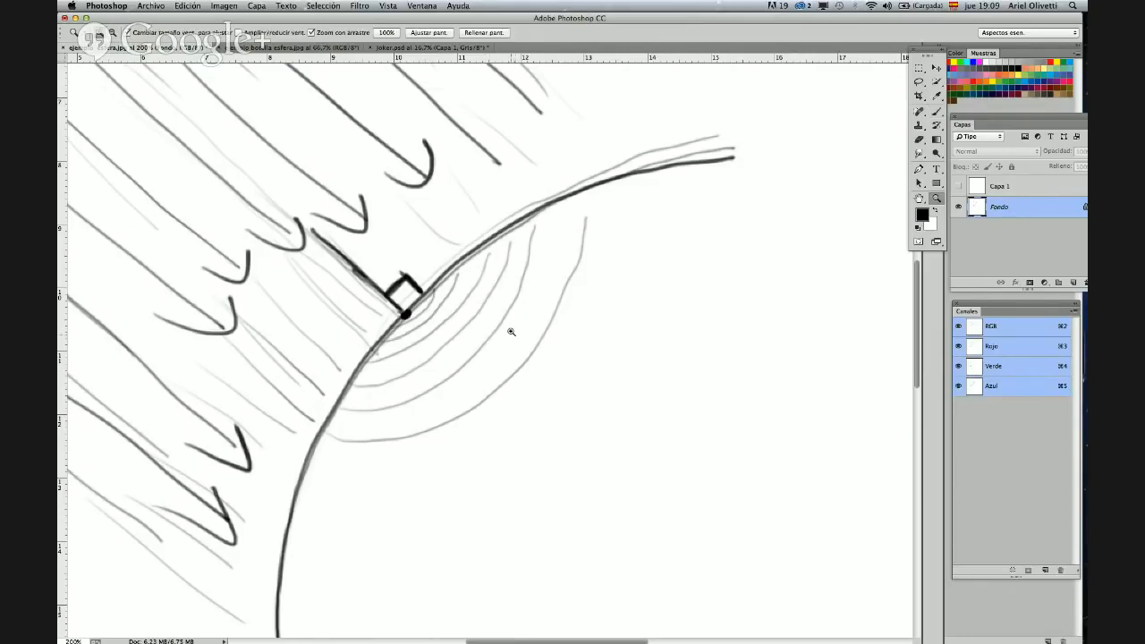
{"action": "left_click", "coordinate": [517, 323], "text": "alt"}
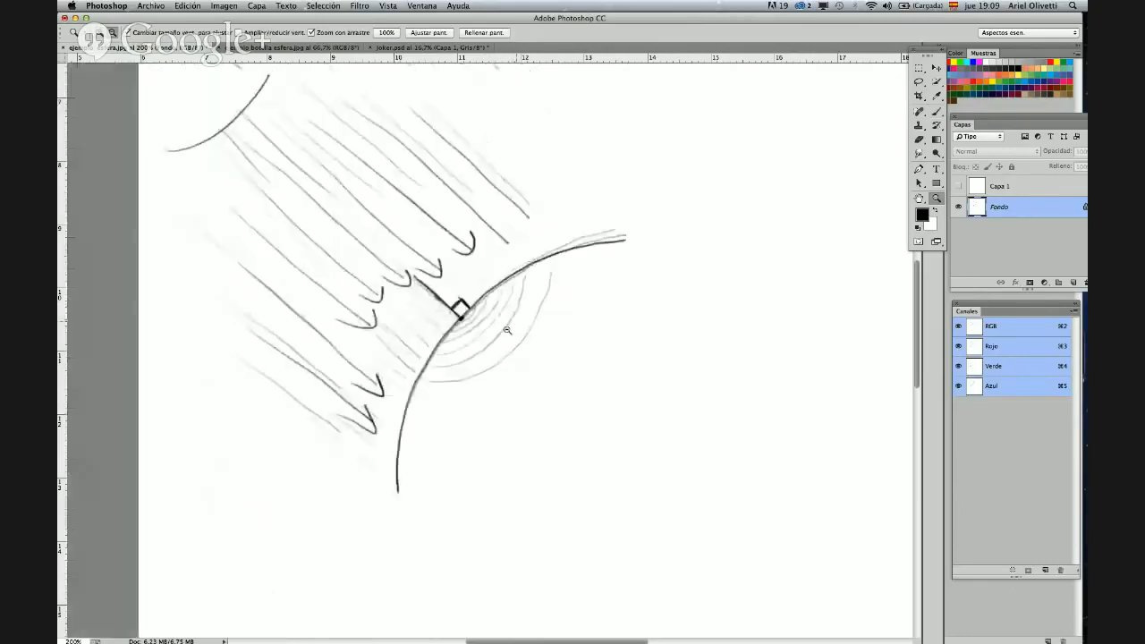
{"action": "left_click", "coordinate": [511, 328], "text": "alt"}
{"action": "key", "text": "b"}
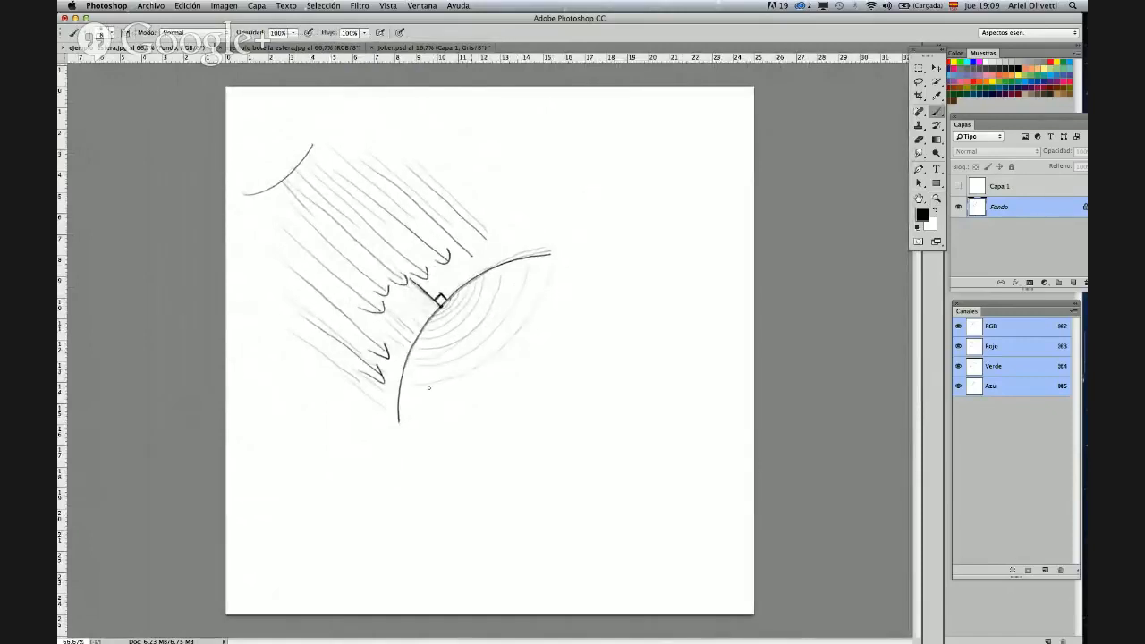
{"action": "mouse_move", "coordinate": [429, 388]}
{"action": "left_mouse_down"}
{"action": "mouse_move", "coordinate": [504, 358]}
{"action": "mouse_move", "coordinate": [553, 278]}
{"action": "left_mouse_up"}
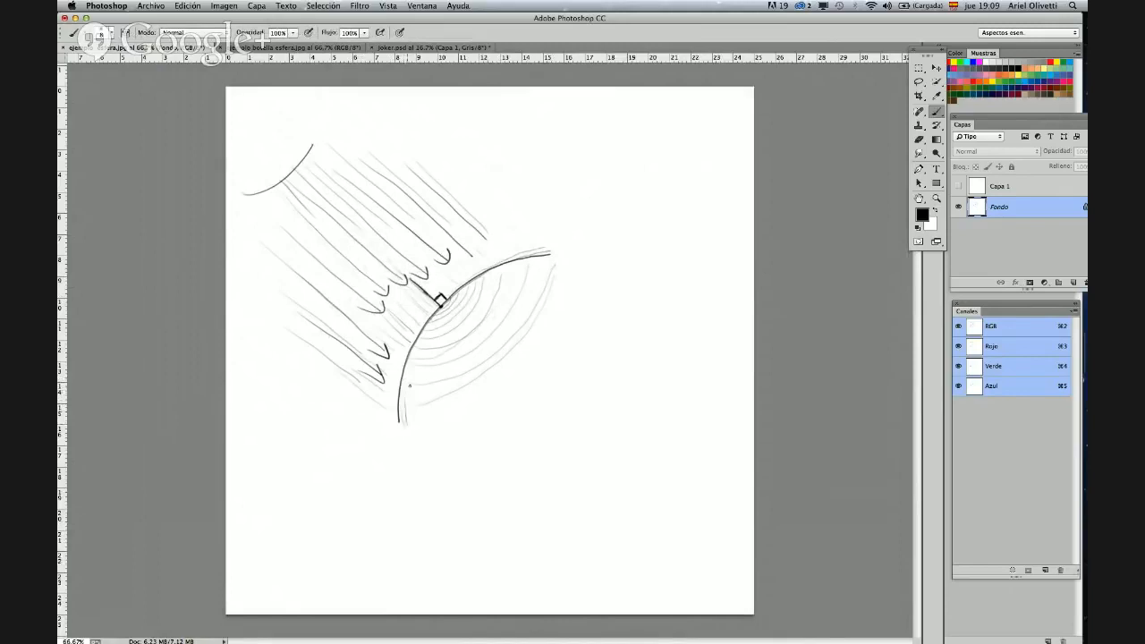
- Add short hatching strokes along the outermost concentric arc
{"action": "left_click_drag", "start_coordinate": [414, 394], "coordinate": [420, 420]}
{"action": "left_click_drag", "start_coordinate": [461, 385], "coordinate": [457, 410]}
{"action": "left_click_drag", "start_coordinate": [474, 377], "coordinate": [468, 400]}
{"action": "left_click_drag", "start_coordinate": [489, 369], "coordinate": [481, 390]}
- Draw two heavier rays hitting the lower part of the large arc and mark the angle where each one meets it
{"action": "mouse_move", "coordinate": [358, 298]}
{"action": "left_mouse_down"}
{"action": "mouse_move", "coordinate": [408, 352]}
{"action": "mouse_move", "coordinate": [401, 365]}
{"action": "left_mouse_up"}
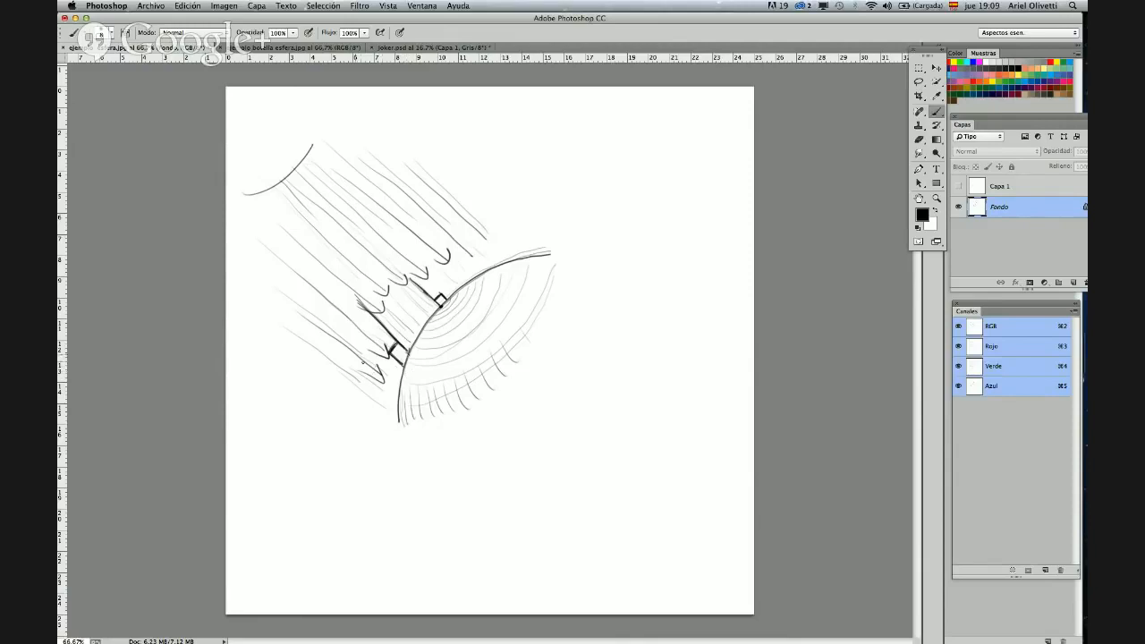
{"action": "left_click_drag", "start_coordinate": [381, 394], "coordinate": [397, 407]}
{"action": "mouse_move", "coordinate": [348, 374]}
{"action": "left_mouse_down"}
{"action": "mouse_move", "coordinate": [398, 422]}
{"action": "mouse_move", "coordinate": [386, 412]}
{"action": "left_mouse_up"}
{"action": "left_click_drag", "start_coordinate": [381, 410], "coordinate": [389, 422]}
- Sketch a full circle below and to the right of the shaded arc, going over its outline several times
{"action": "mouse_move", "coordinate": [533, 414]}
{"action": "left_mouse_down"}
{"action": "mouse_move", "coordinate": [626, 392]}
{"action": "mouse_move", "coordinate": [651, 431]}
{"action": "left_mouse_up"}
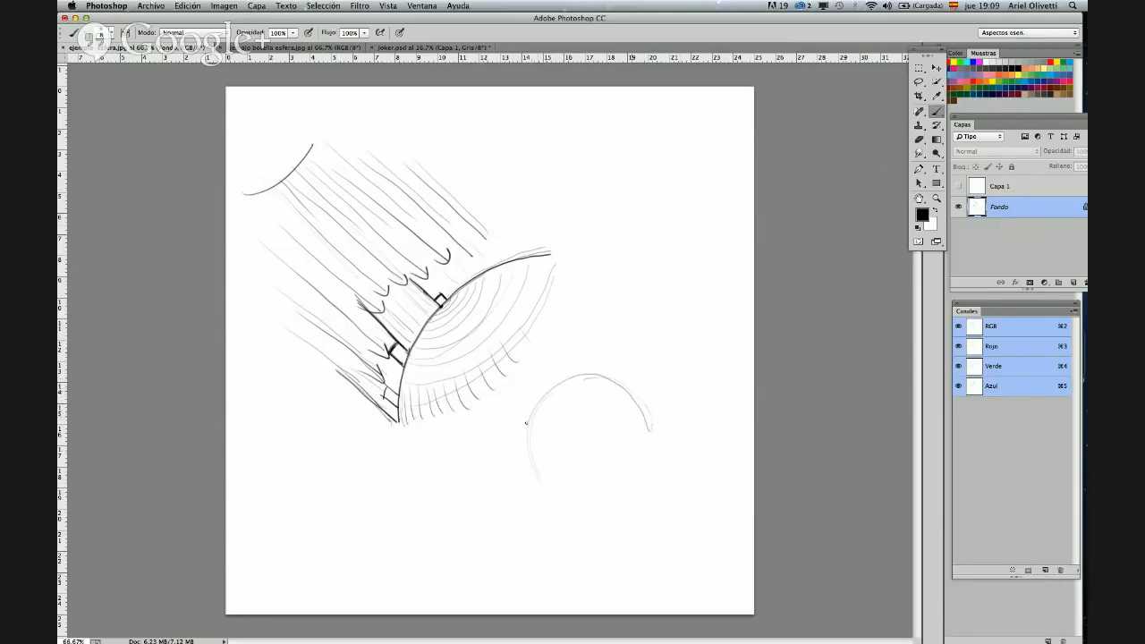
{"action": "mouse_move", "coordinate": [586, 376]}
{"action": "left_mouse_down"}
{"action": "mouse_move", "coordinate": [537, 487]}
{"action": "mouse_move", "coordinate": [542, 507]}
{"action": "mouse_move", "coordinate": [633, 506]}
{"action": "mouse_move", "coordinate": [653, 433]}
{"action": "left_mouse_up"}
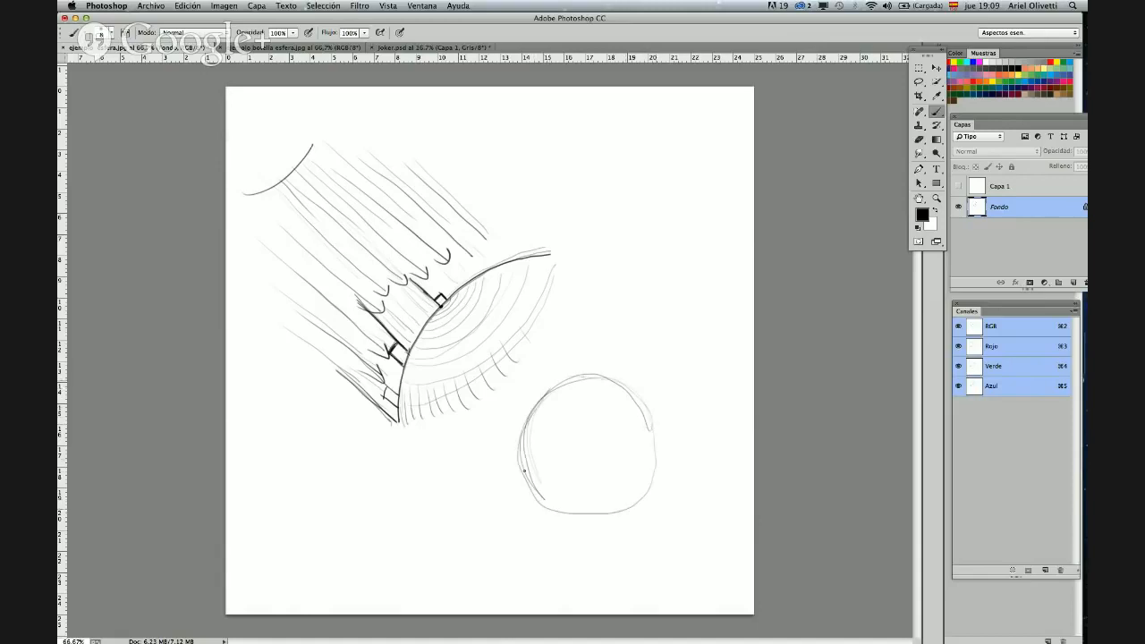
{"action": "mouse_move", "coordinate": [519, 427]}
{"action": "left_mouse_down"}
{"action": "mouse_move", "coordinate": [582, 519]}
{"action": "mouse_move", "coordinate": [533, 412]}
{"action": "mouse_move", "coordinate": [643, 400]}
{"action": "mouse_move", "coordinate": [653, 476]}
{"action": "mouse_move", "coordinate": [572, 522]}
{"action": "mouse_move", "coordinate": [638, 504]}
{"action": "mouse_move", "coordinate": [652, 404]}
{"action": "left_mouse_up"}
{"action": "left_click_drag", "start_coordinate": [594, 379], "coordinate": [662, 433]}
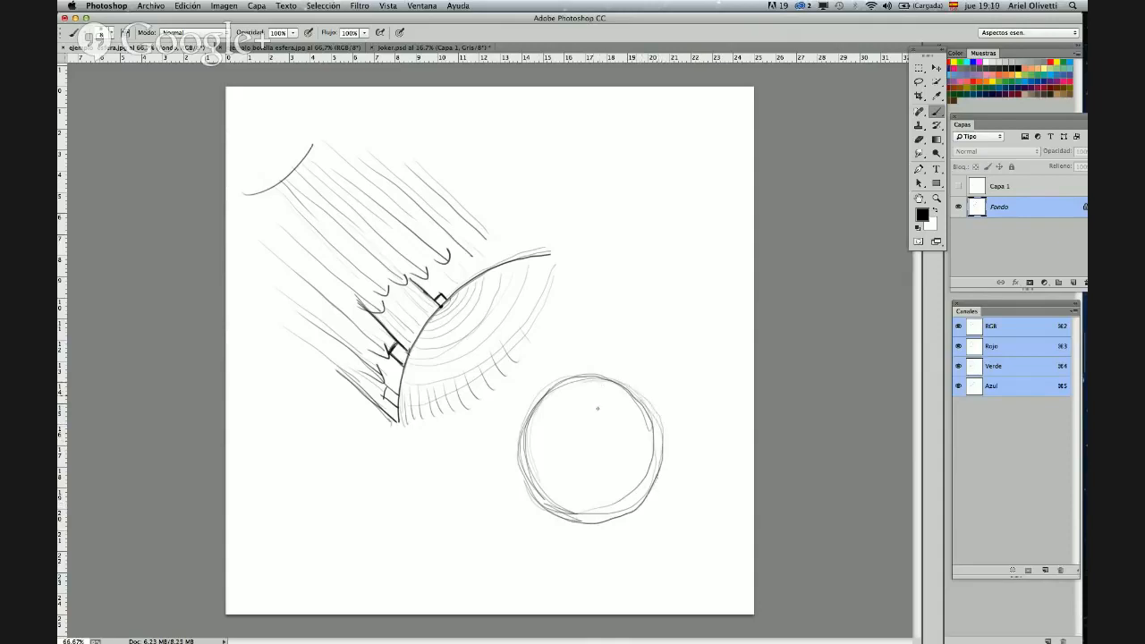
- Draw a ray with an angle mark meeting the circle's left edge and a second ray tangent to its lower-left side
{"action": "key", "text": "z"}
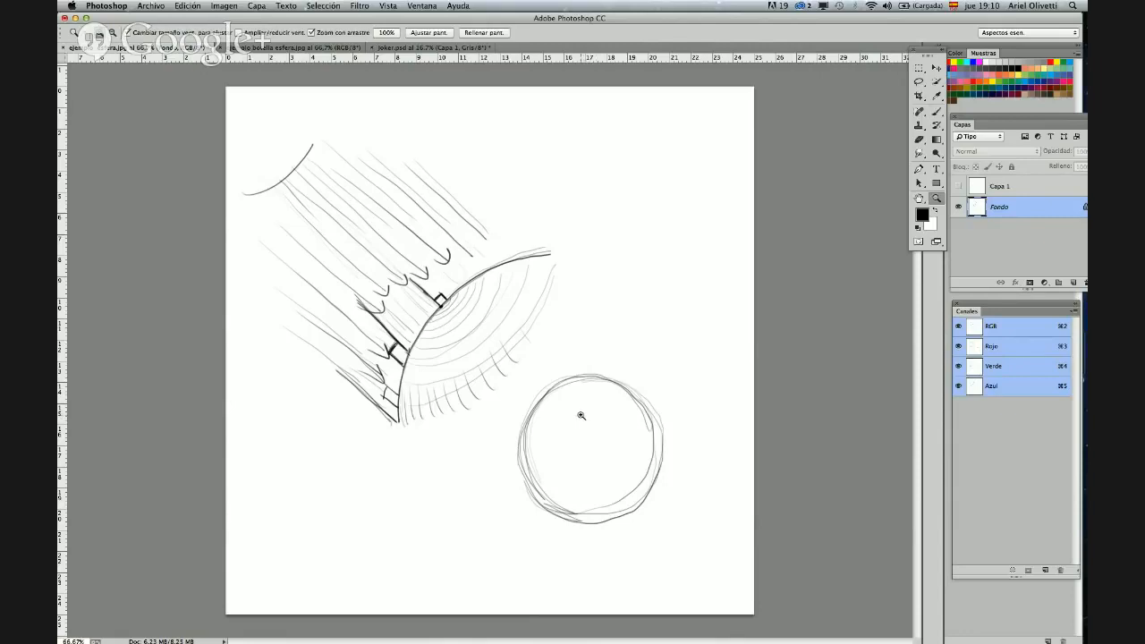
{"action": "left_click", "coordinate": [581, 415]}
{"action": "key", "text": "b"}
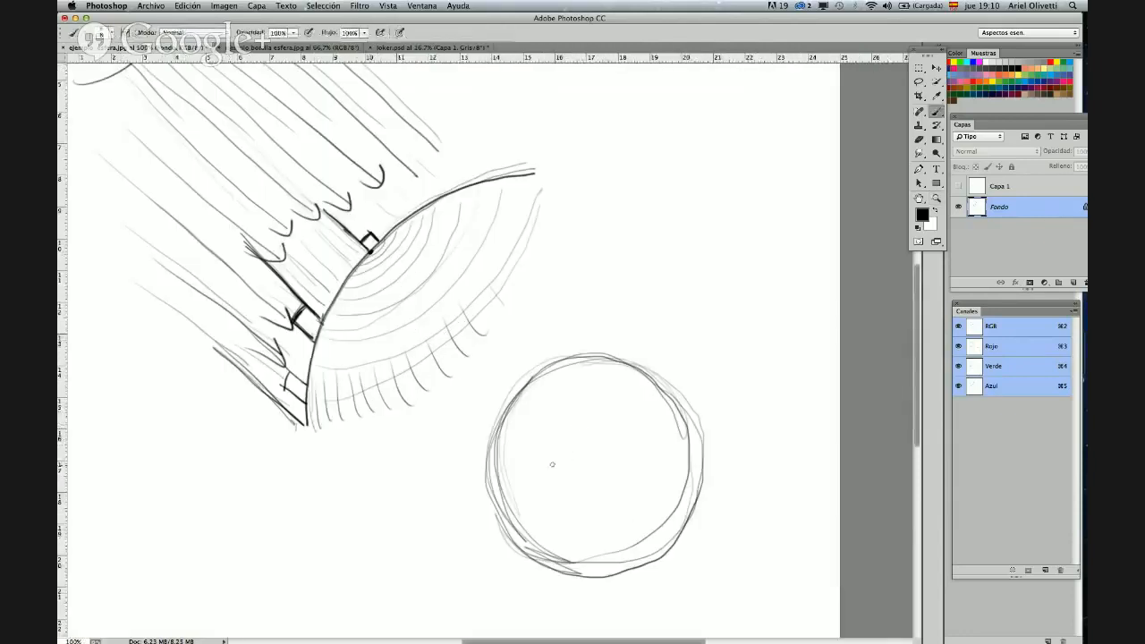
{"action": "left_click_drag", "start_coordinate": [552, 464], "coordinate": [541, 377]}
{"action": "left_click_drag", "start_coordinate": [421, 340], "coordinate": [552, 504]}
{"action": "mouse_move", "coordinate": [417, 308]}
{"action": "left_mouse_down"}
{"action": "mouse_move", "coordinate": [482, 395]}
{"action": "mouse_move", "coordinate": [494, 332]}
{"action": "mouse_move", "coordinate": [576, 279]}
{"action": "left_mouse_up"}
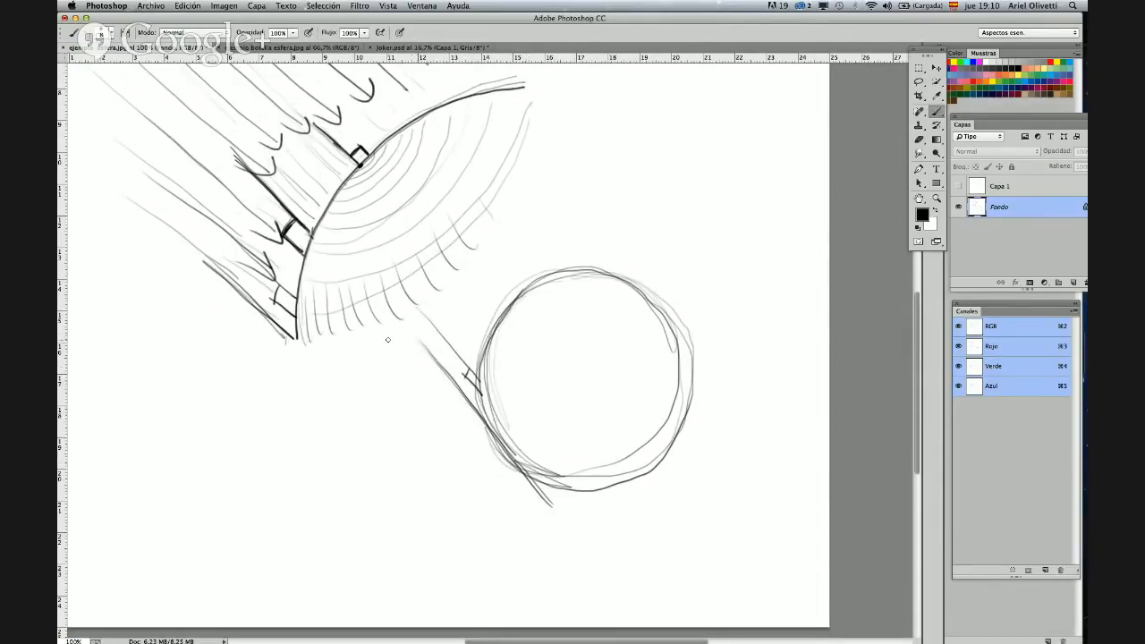
- Reinforce the tangent ray with several parallel strokes grazing the circle's lower-left edge
{"action": "left_click_drag", "start_coordinate": [409, 353], "coordinate": [480, 423]}
{"action": "left_click_drag", "start_coordinate": [544, 498], "coordinate": [561, 512]}
{"action": "left_click_drag", "start_coordinate": [442, 386], "coordinate": [560, 510]}
{"action": "left_click_drag", "start_coordinate": [469, 417], "coordinate": [560, 511]}
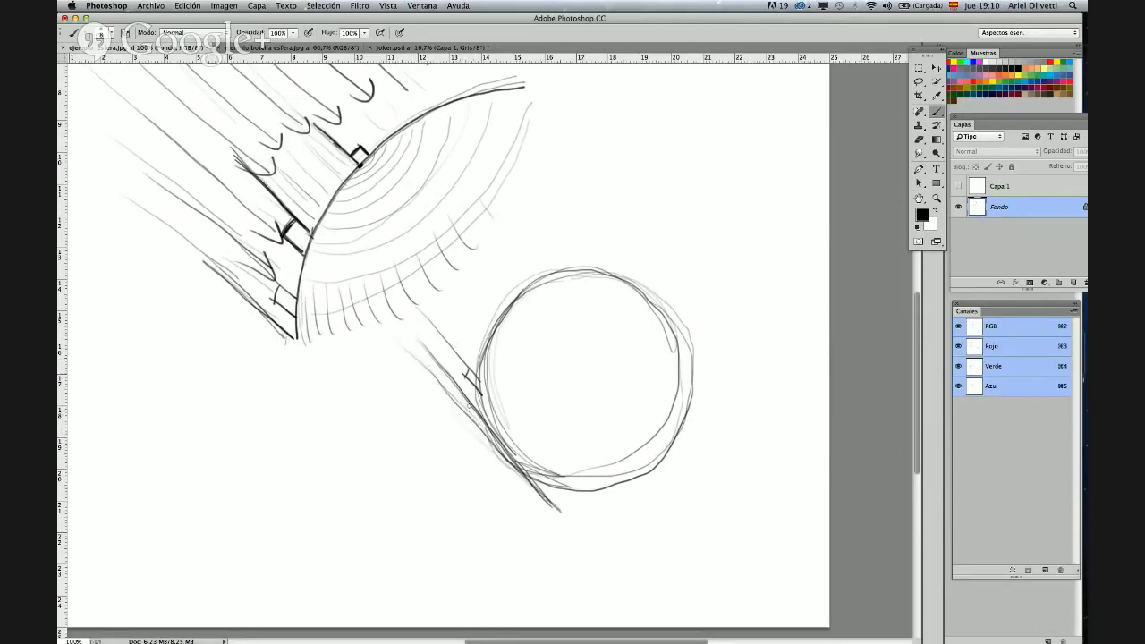
{"action": "left_click_drag", "start_coordinate": [471, 420], "coordinate": [550, 510]}
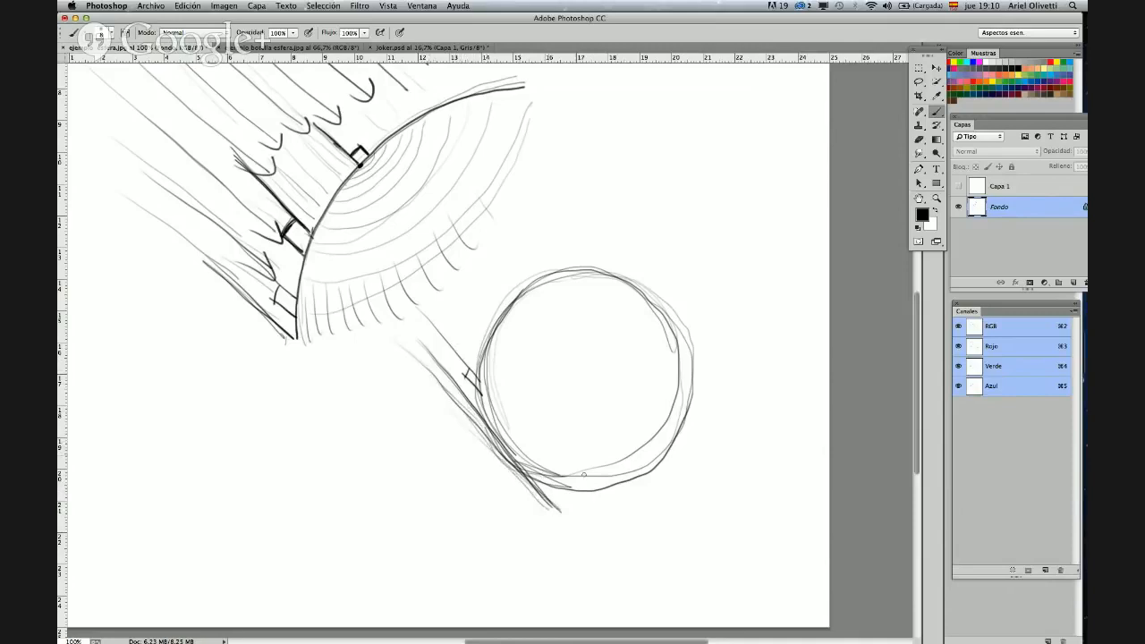
{"action": "right_click", "coordinate": [565, 405]}
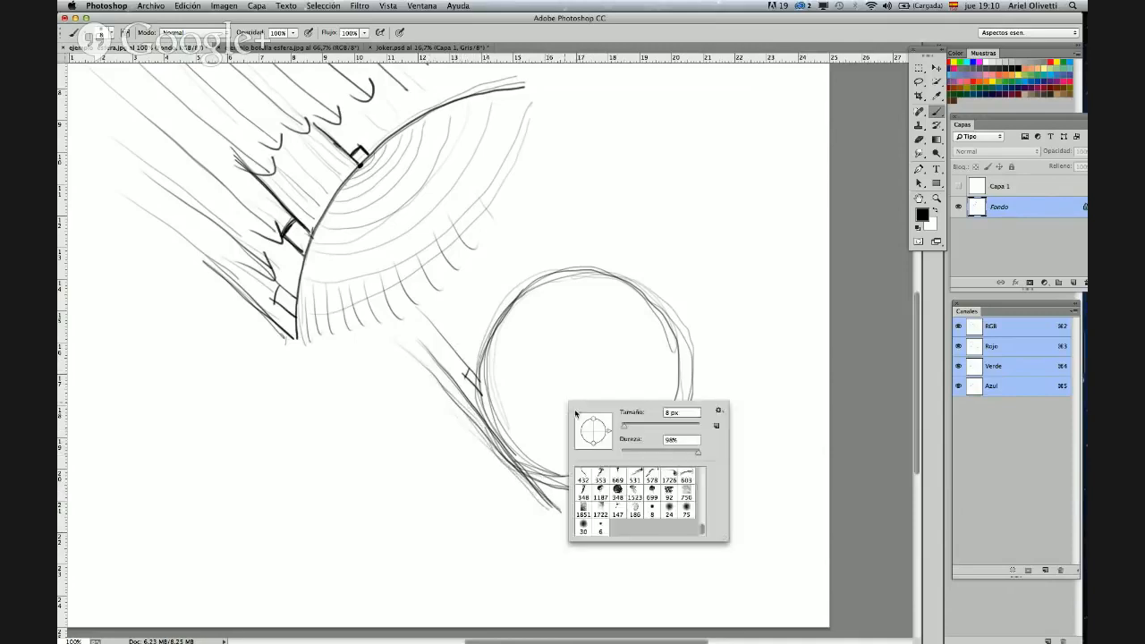
{"action": "left_click", "coordinate": [673, 515]}
{"action": "left_click", "coordinate": [522, 424]}
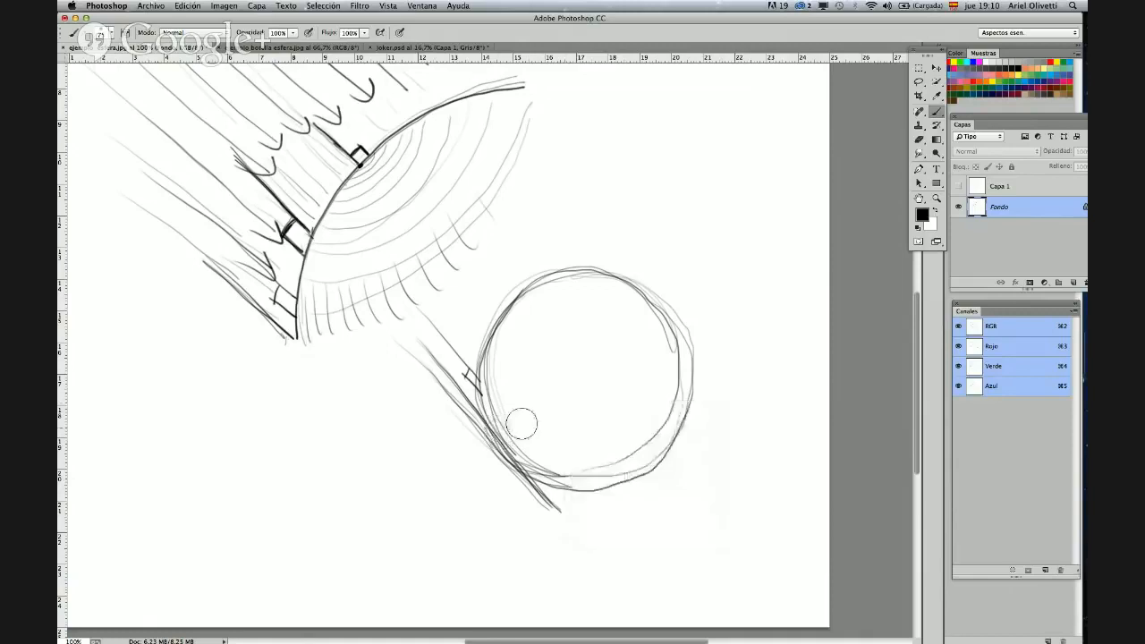
{"action": "mouse_move", "coordinate": [522, 424]}
{"action": "left_mouse_down"}
{"action": "mouse_move", "coordinate": [590, 388]}
{"action": "mouse_move", "coordinate": [573, 379]}
{"action": "left_mouse_up"}
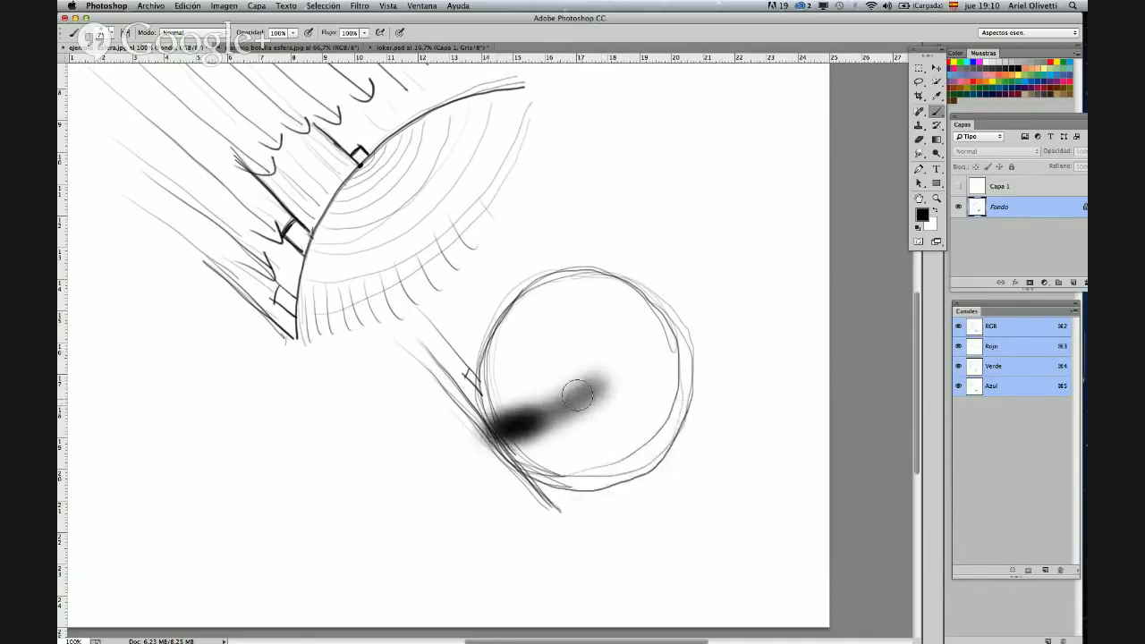
{"action": "key", "text": "super+z"}
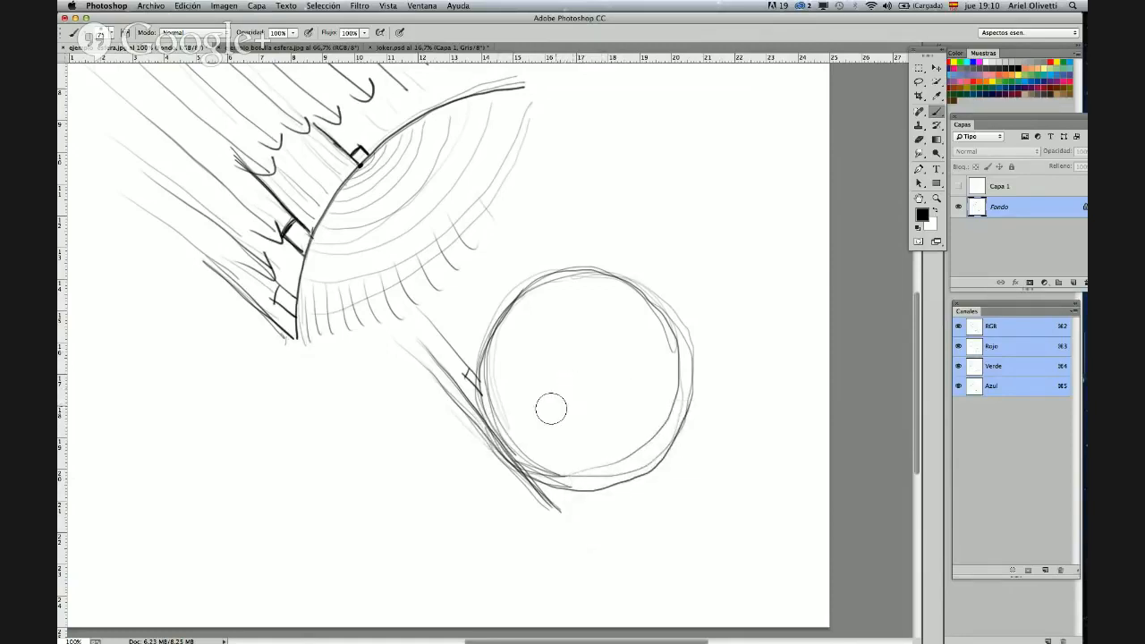
- Shade the circle into a sphere with a soft 78 px brush, grading from pale mid-tone to a dark band and lower shadow side
{"action": "right_click", "coordinate": [551, 411]}
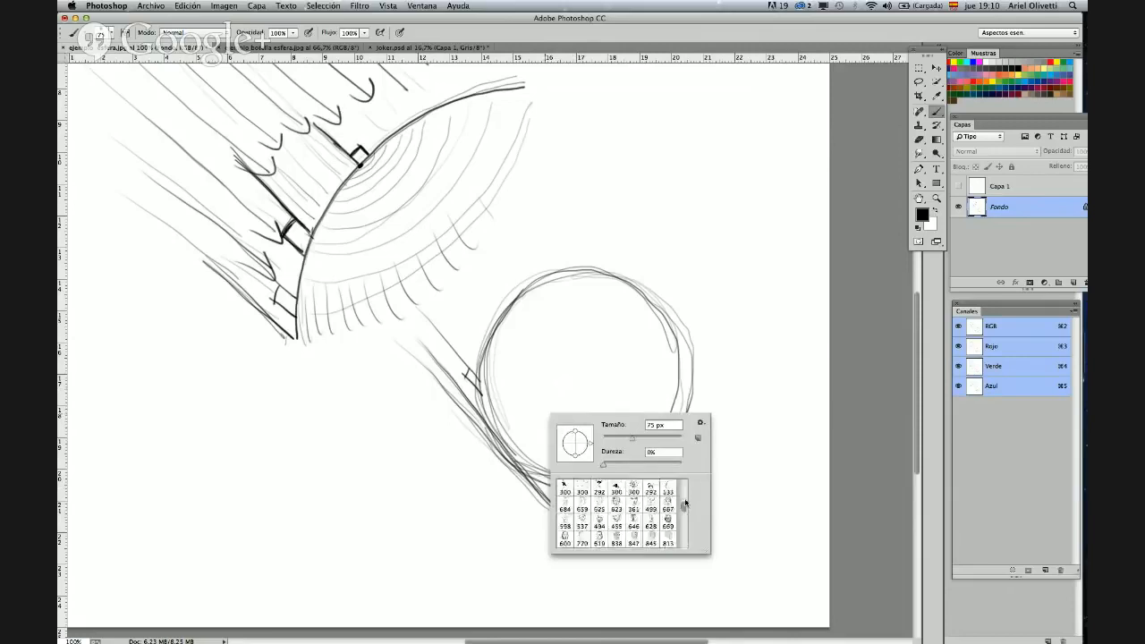
{"action": "left_click_drag", "start_coordinate": [685, 504], "coordinate": [683, 484]}
{"action": "left_click", "coordinate": [582, 487]}
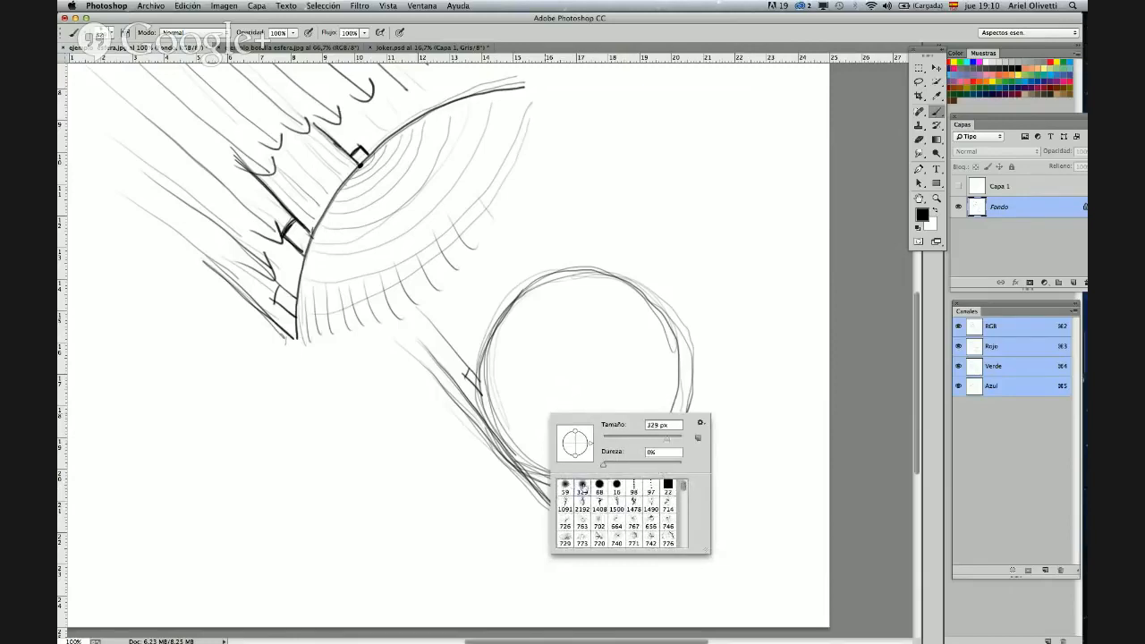
{"action": "left_click_drag", "start_coordinate": [666, 437], "coordinate": [634, 438]}
{"action": "mouse_move", "coordinate": [509, 428]}
{"action": "left_mouse_down"}
{"action": "mouse_move", "coordinate": [565, 416]}
{"action": "mouse_move", "coordinate": [642, 344]}
{"action": "mouse_move", "coordinate": [537, 430]}
{"action": "mouse_move", "coordinate": [497, 419]}
{"action": "mouse_move", "coordinate": [581, 387]}
{"action": "mouse_move", "coordinate": [543, 400]}
{"action": "mouse_move", "coordinate": [543, 388]}
{"action": "mouse_move", "coordinate": [521, 414]}
{"action": "mouse_move", "coordinate": [559, 410]}
{"action": "mouse_move", "coordinate": [647, 314]}
{"action": "left_mouse_up"}
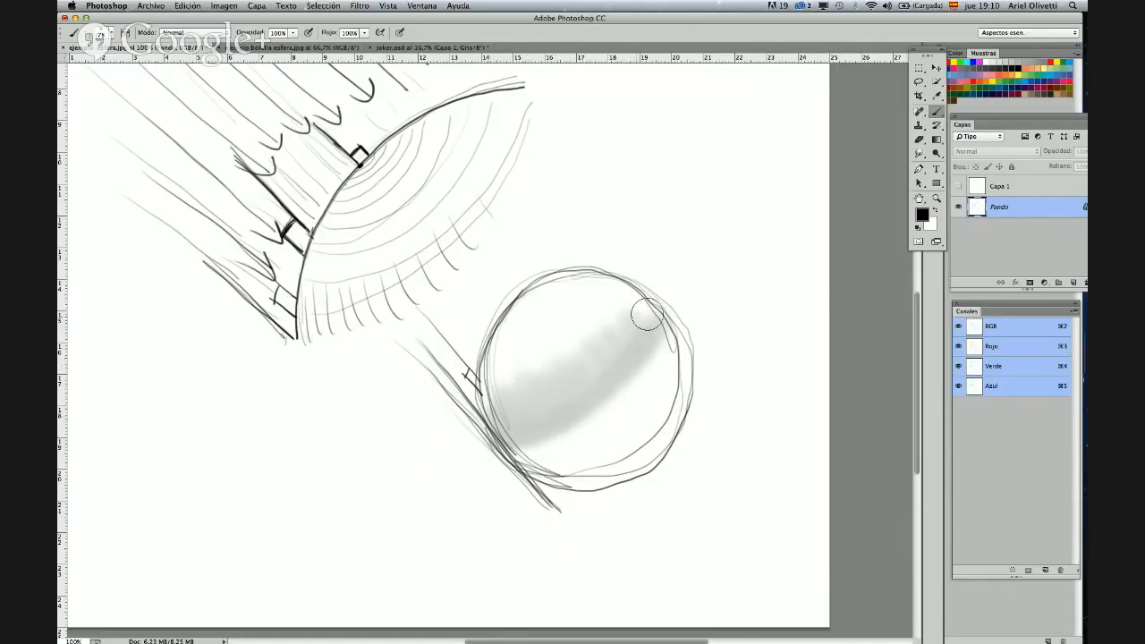
{"action": "mouse_move", "coordinate": [504, 435]}
{"action": "left_mouse_down"}
{"action": "mouse_move", "coordinate": [573, 411]}
{"action": "mouse_move", "coordinate": [656, 335]}
{"action": "mouse_move", "coordinate": [599, 401]}
{"action": "mouse_move", "coordinate": [593, 391]}
{"action": "mouse_move", "coordinate": [525, 427]}
{"action": "mouse_move", "coordinate": [556, 429]}
{"action": "mouse_move", "coordinate": [507, 440]}
{"action": "mouse_move", "coordinate": [652, 358]}
{"action": "mouse_move", "coordinate": [493, 429]}
{"action": "mouse_move", "coordinate": [559, 436]}
{"action": "mouse_move", "coordinate": [660, 348]}
{"action": "mouse_move", "coordinate": [582, 422]}
{"action": "mouse_move", "coordinate": [518, 426]}
{"action": "mouse_move", "coordinate": [588, 414]}
{"action": "mouse_move", "coordinate": [534, 434]}
{"action": "mouse_move", "coordinate": [617, 399]}
{"action": "mouse_move", "coordinate": [541, 442]}
{"action": "mouse_move", "coordinate": [639, 373]}
{"action": "mouse_move", "coordinate": [529, 474]}
{"action": "mouse_move", "coordinate": [543, 453]}
{"action": "mouse_move", "coordinate": [598, 457]}
{"action": "mouse_move", "coordinate": [660, 409]}
{"action": "mouse_move", "coordinate": [666, 368]}
{"action": "mouse_move", "coordinate": [535, 465]}
{"action": "mouse_move", "coordinate": [622, 459]}
{"action": "mouse_move", "coordinate": [670, 405]}
{"action": "mouse_move", "coordinate": [674, 367]}
{"action": "left_mouse_up"}
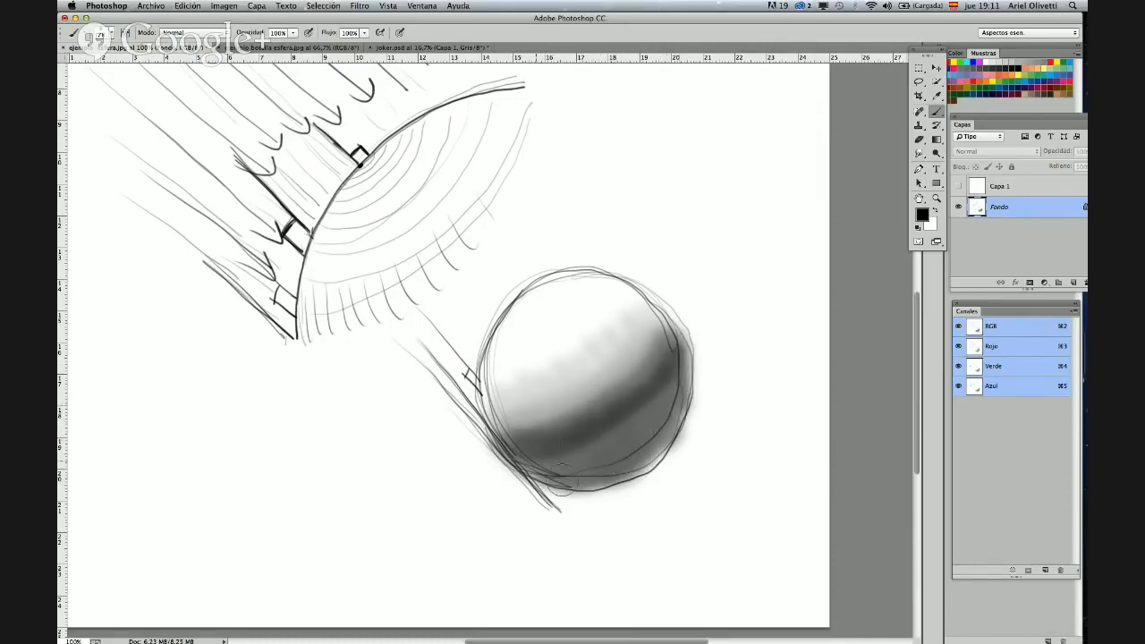
{"action": "mouse_move", "coordinate": [525, 448]}
{"action": "left_mouse_down"}
{"action": "mouse_move", "coordinate": [588, 477]}
{"action": "mouse_move", "coordinate": [606, 471]}
{"action": "mouse_move", "coordinate": [666, 390]}
{"action": "mouse_move", "coordinate": [672, 354]}
{"action": "mouse_move", "coordinate": [538, 448]}
{"action": "mouse_move", "coordinate": [515, 438]}
{"action": "mouse_move", "coordinate": [617, 401]}
{"action": "mouse_move", "coordinate": [664, 357]}
{"action": "mouse_move", "coordinate": [652, 387]}
{"action": "mouse_move", "coordinate": [537, 440]}
{"action": "mouse_move", "coordinate": [593, 429]}
{"action": "mouse_move", "coordinate": [664, 350]}
{"action": "left_mouse_up"}
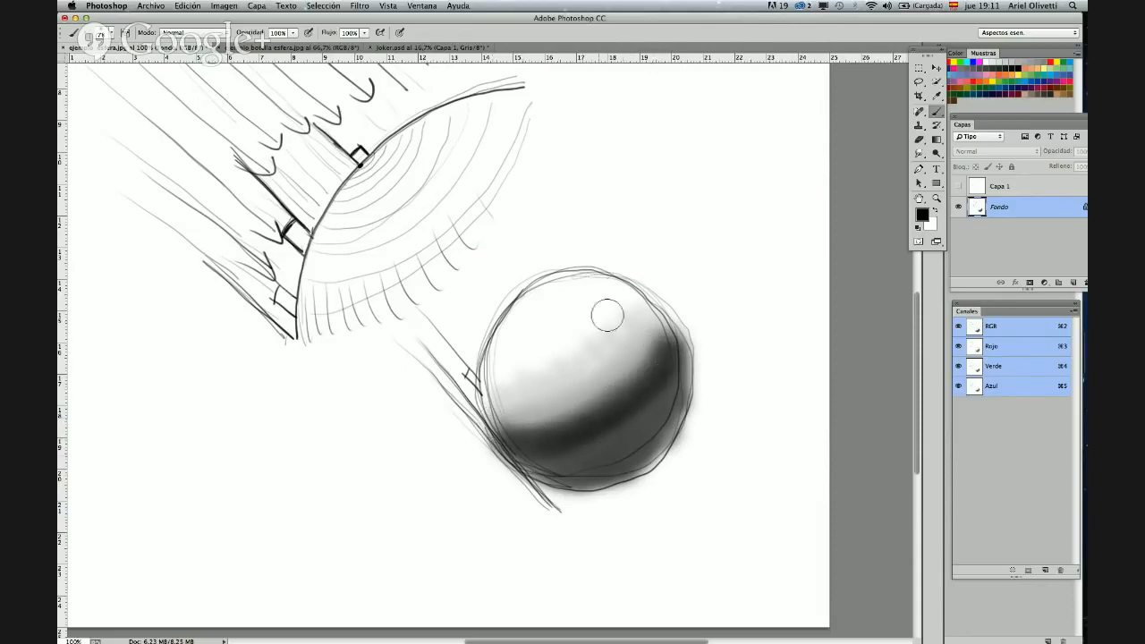
- With a hard 9 px brush, draw a light ray meeting the sphere's upper-left edge and letter an L beside it
{"action": "right_click", "coordinate": [653, 234]}
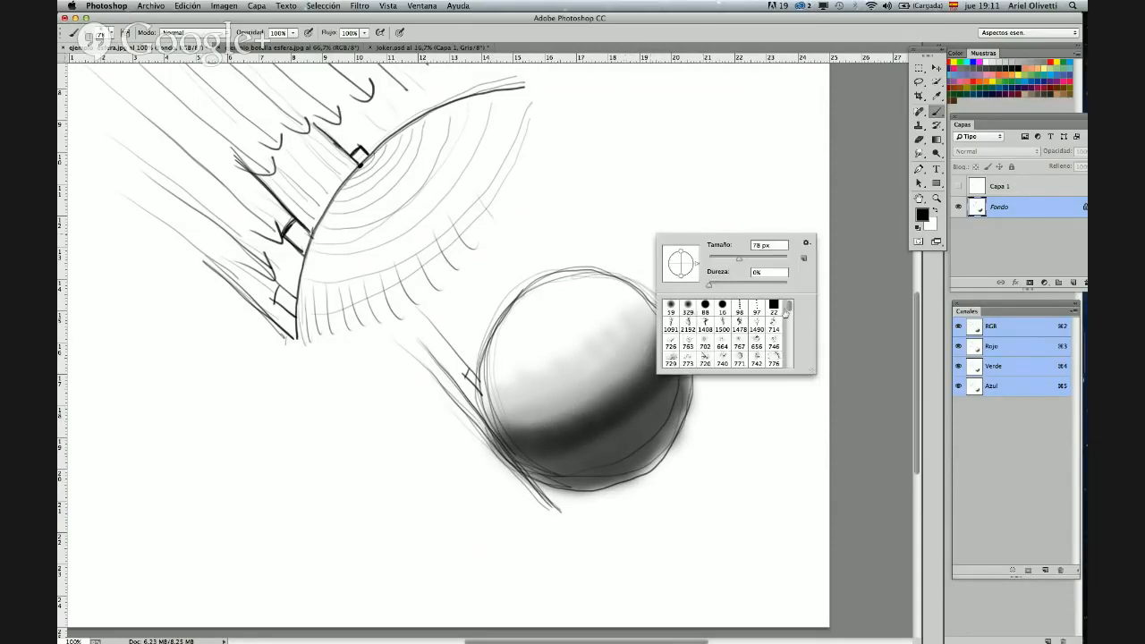
{"action": "left_click", "coordinate": [725, 308]}
{"action": "left_click_drag", "start_coordinate": [715, 261], "coordinate": [712, 261]}
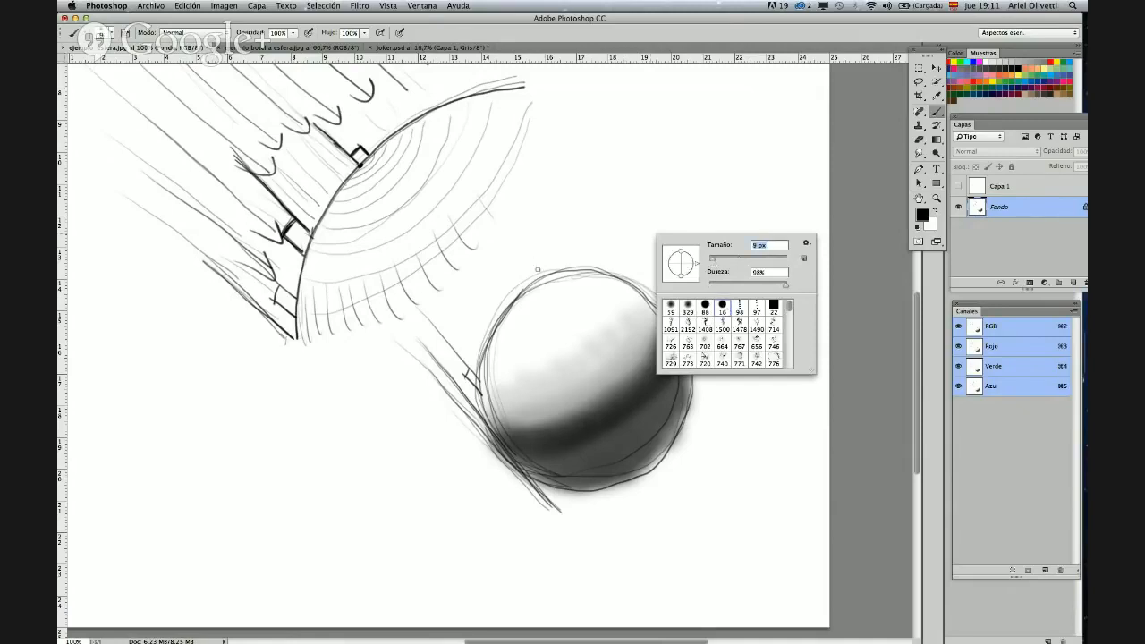
{"action": "left_click", "coordinate": [490, 234]}
{"action": "left_click_drag", "start_coordinate": [487, 226], "coordinate": [526, 288]}
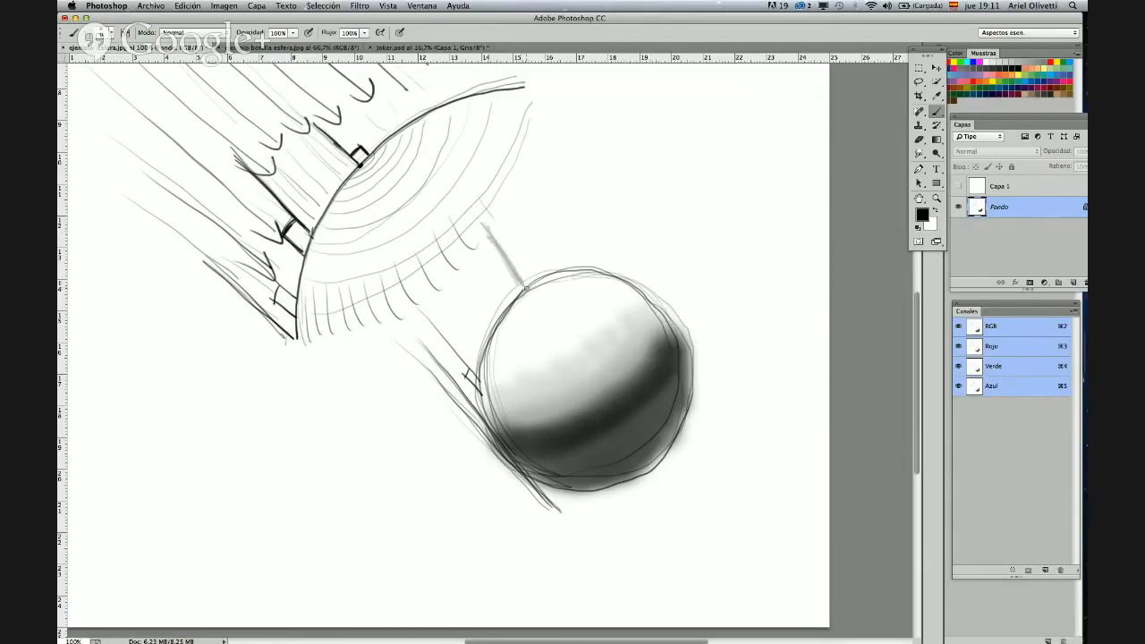
{"action": "mouse_move", "coordinate": [524, 238]}
{"action": "left_mouse_down"}
{"action": "mouse_move", "coordinate": [529, 270]}
{"action": "mouse_move", "coordinate": [544, 263]}
{"action": "left_mouse_up"}
- Add more rays to the sphere's left edge and draw curved contour lines across its lit side
{"action": "left_click_drag", "start_coordinate": [453, 261], "coordinate": [498, 329]}
{"action": "mouse_move", "coordinate": [445, 287]}
{"action": "left_mouse_down"}
{"action": "mouse_move", "coordinate": [487, 347]}
{"action": "mouse_move", "coordinate": [583, 281]}
{"action": "left_mouse_up"}
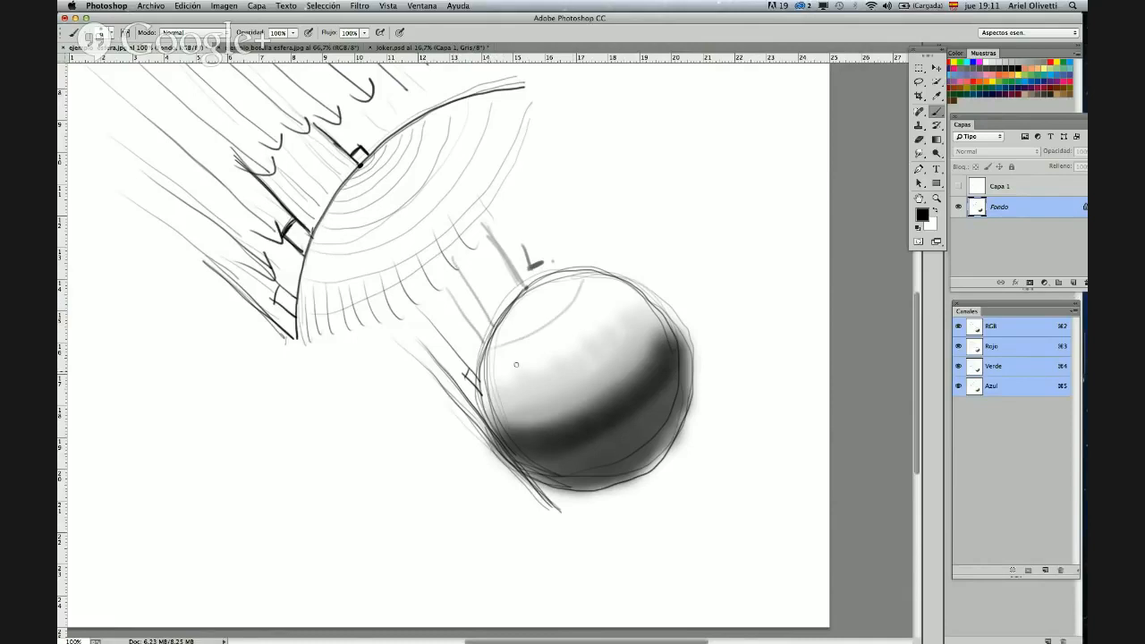
{"action": "mouse_move", "coordinate": [501, 367]}
{"action": "left_mouse_down"}
{"action": "mouse_move", "coordinate": [614, 295]}
{"action": "mouse_move", "coordinate": [631, 319]}
{"action": "mouse_move", "coordinate": [515, 408]}
{"action": "mouse_move", "coordinate": [627, 366]}
{"action": "left_mouse_up"}
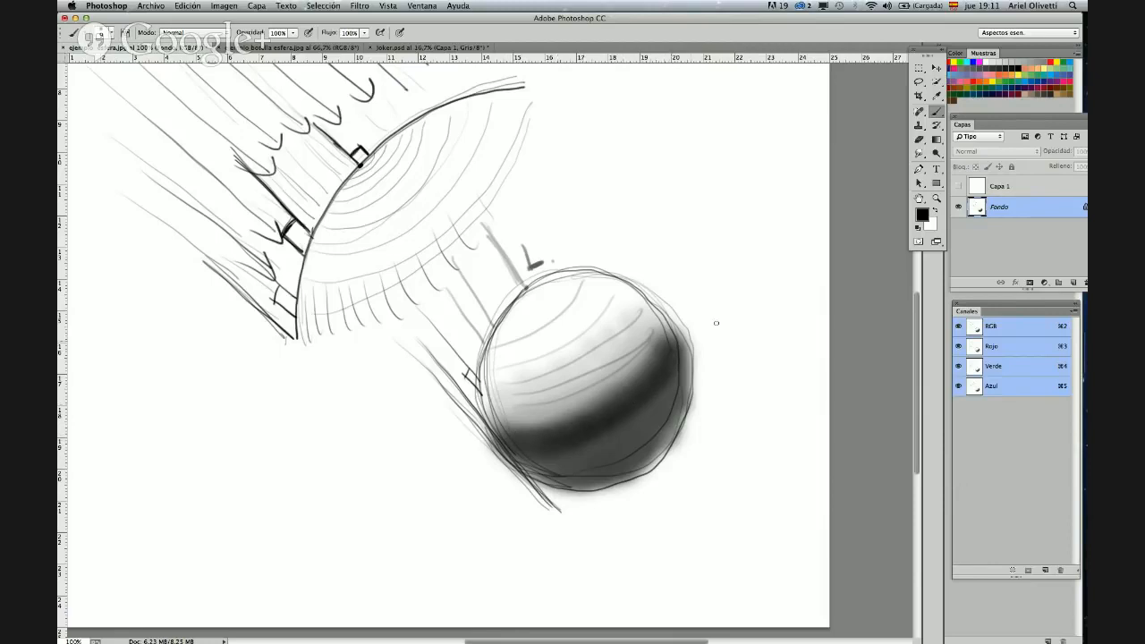
- Letter an S beside the sphere's right side and draw tangent rays along its lower-left and upper-right edges
{"action": "mouse_move", "coordinate": [725, 298]}
{"action": "left_mouse_down"}
{"action": "mouse_move", "coordinate": [714, 296]}
{"action": "mouse_move", "coordinate": [704, 329]}
{"action": "mouse_move", "coordinate": [714, 315]}
{"action": "mouse_move", "coordinate": [719, 328]}
{"action": "left_mouse_up"}
{"action": "left_click_drag", "start_coordinate": [431, 370], "coordinate": [506, 472]}
{"action": "left_click_drag", "start_coordinate": [466, 403], "coordinate": [543, 501]}
{"action": "left_click_drag", "start_coordinate": [454, 386], "coordinate": [557, 512]}
{"action": "left_click_drag", "start_coordinate": [627, 225], "coordinate": [735, 413]}
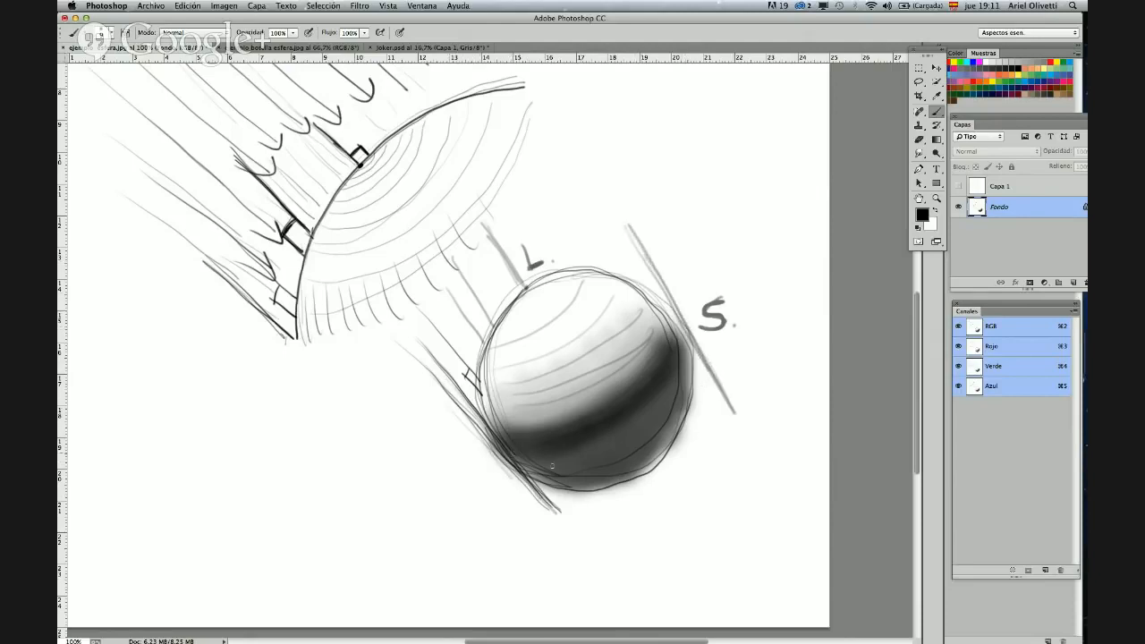
- Hatch the sphere's lower shadow side with close strokes and darken its right edge
{"action": "mouse_move", "coordinate": [521, 451]}
{"action": "left_mouse_down"}
{"action": "mouse_move", "coordinate": [584, 487]}
{"action": "mouse_move", "coordinate": [572, 434]}
{"action": "mouse_move", "coordinate": [635, 468]}
{"action": "mouse_move", "coordinate": [627, 424]}
{"action": "mouse_move", "coordinate": [671, 408]}
{"action": "left_mouse_up"}
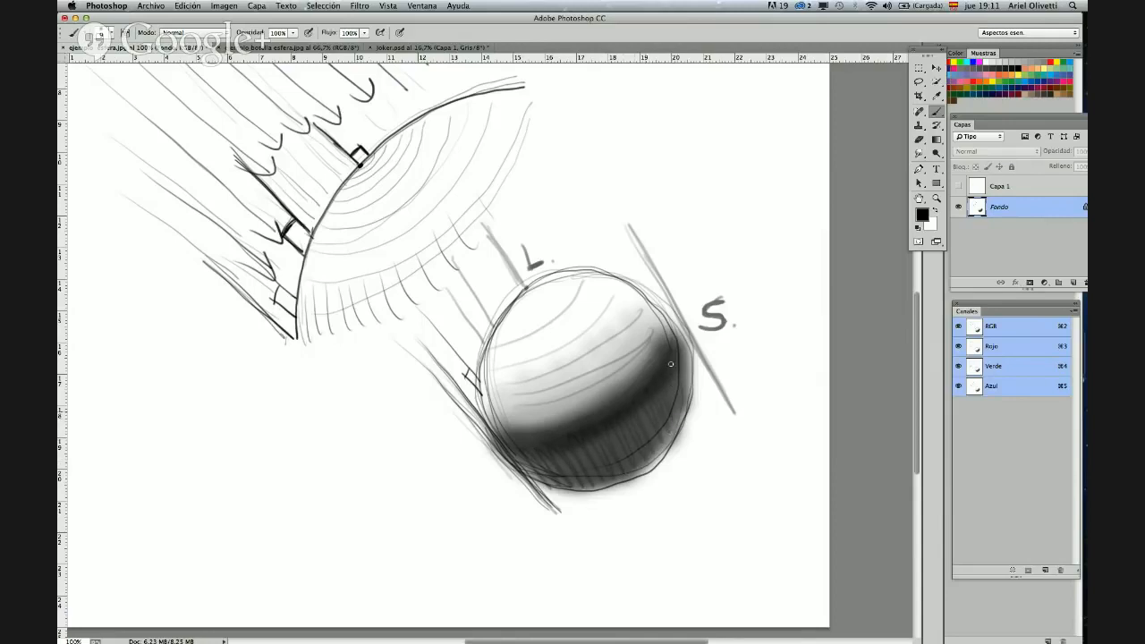
{"action": "left_click_drag", "start_coordinate": [671, 364], "coordinate": [689, 394]}
{"action": "left_click_drag", "start_coordinate": [687, 361], "coordinate": [689, 383]}
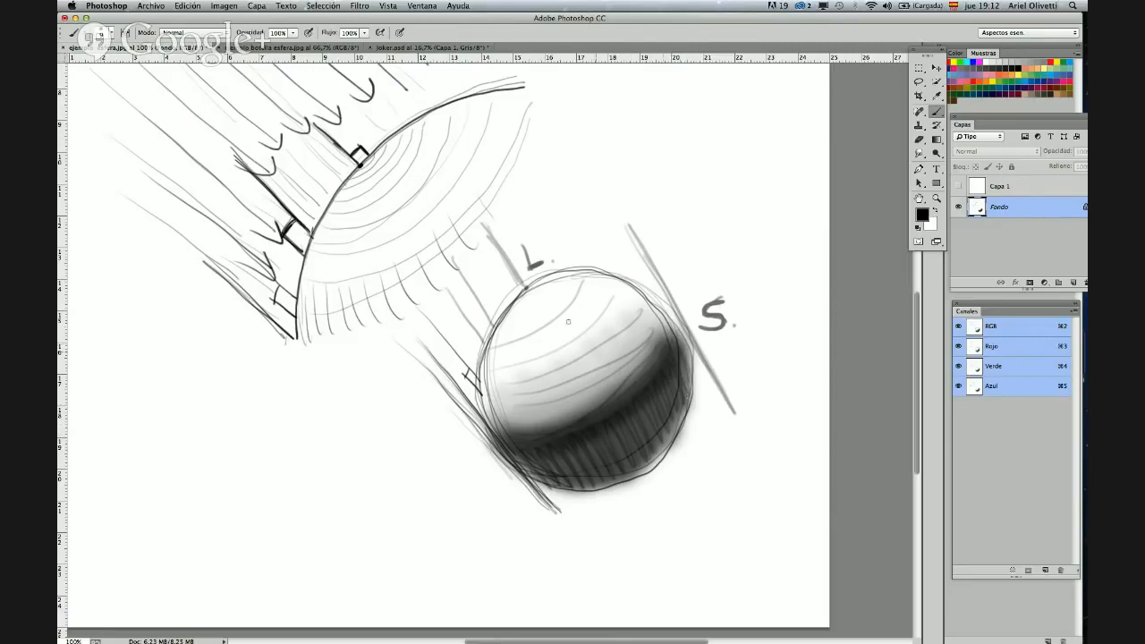
- Sketch a small hatched dome with zigzag scribbles around its edge, above and to the right of the sphere
{"action": "mouse_move", "coordinate": [700, 139]}
{"action": "left_mouse_down"}
{"action": "mouse_move", "coordinate": [645, 142]}
{"action": "mouse_move", "coordinate": [631, 192]}
{"action": "mouse_move", "coordinate": [640, 204]}
{"action": "mouse_move", "coordinate": [647, 177]}
{"action": "mouse_move", "coordinate": [702, 151]}
{"action": "mouse_move", "coordinate": [639, 205]}
{"action": "mouse_move", "coordinate": [671, 170]}
{"action": "mouse_move", "coordinate": [703, 163]}
{"action": "mouse_move", "coordinate": [713, 179]}
{"action": "left_mouse_up"}
{"action": "left_click_drag", "start_coordinate": [616, 170], "coordinate": [638, 204]}
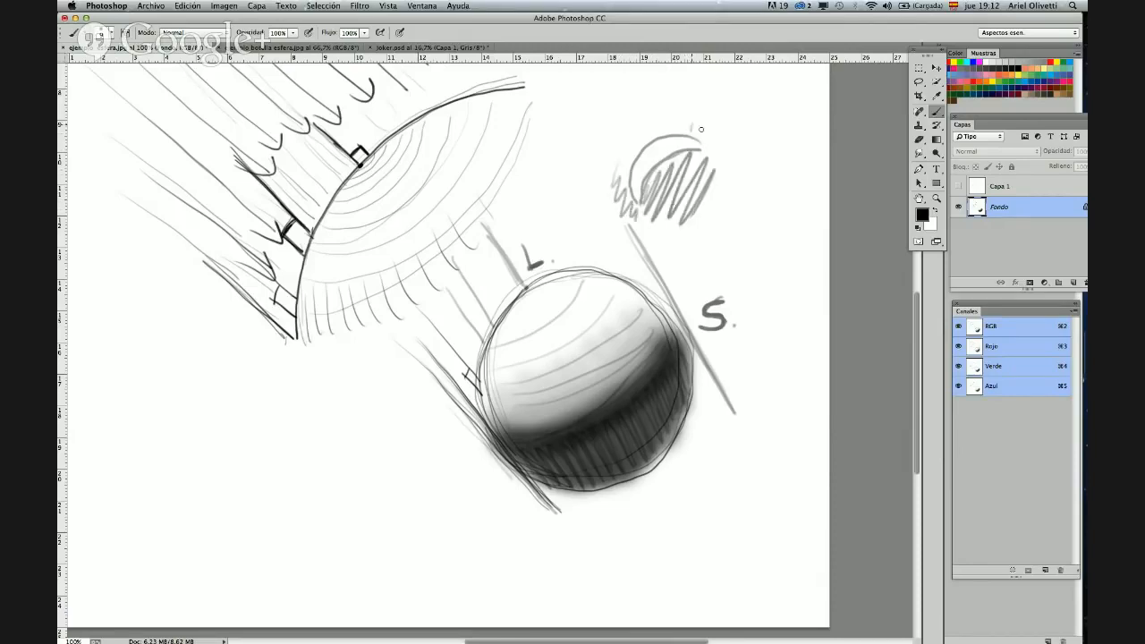
{"action": "mouse_move", "coordinate": [701, 129]}
{"action": "left_mouse_down"}
{"action": "mouse_move", "coordinate": [717, 148]}
{"action": "mouse_move", "coordinate": [714, 178]}
{"action": "left_mouse_up"}
{"action": "left_click_drag", "start_coordinate": [597, 492], "coordinate": [617, 489]}
- Draw parallel light rays passing below the sphere's lower-left edge toward the ground
{"action": "right_click", "coordinate": [416, 349]}
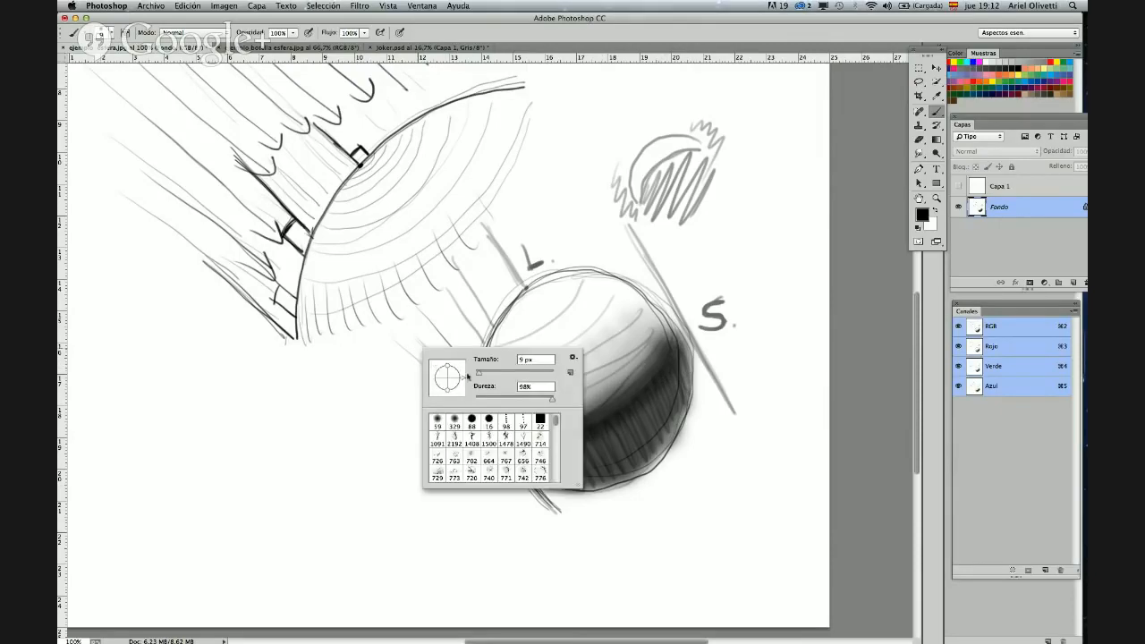
{"action": "left_click", "coordinate": [384, 334]}
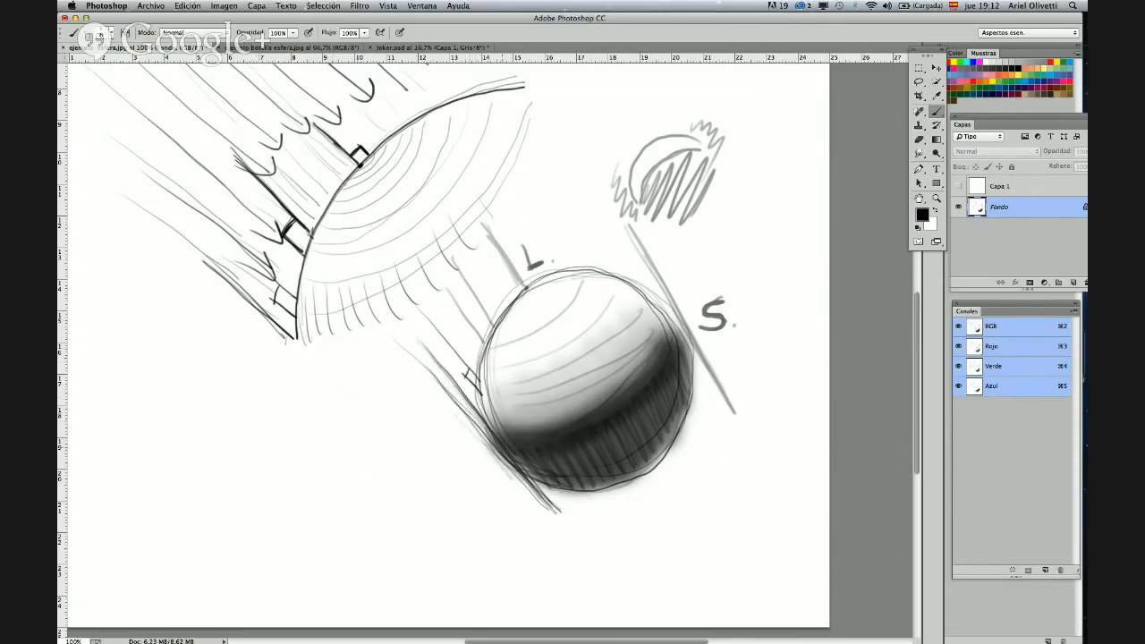
{"action": "left_click_drag", "start_coordinate": [407, 366], "coordinate": [535, 515]}
{"action": "left_click_drag", "start_coordinate": [452, 416], "coordinate": [534, 512]}
{"action": "mouse_move", "coordinate": [401, 382]}
{"action": "left_mouse_down"}
{"action": "mouse_move", "coordinate": [493, 490]}
{"action": "mouse_move", "coordinate": [413, 443]}
{"action": "mouse_move", "coordinate": [374, 387]}
{"action": "mouse_move", "coordinate": [524, 557]}
{"action": "left_mouse_up"}
{"action": "left_click_drag", "start_coordinate": [371, 410], "coordinate": [528, 588]}
- Sketch the ground plane beneath the sphere with long, nearly horizontal lines
{"action": "mouse_move", "coordinate": [468, 555]}
{"action": "left_mouse_down"}
{"action": "mouse_move", "coordinate": [694, 584]}
{"action": "mouse_move", "coordinate": [706, 550]}
{"action": "left_mouse_up"}
{"action": "left_click_drag", "start_coordinate": [472, 556], "coordinate": [807, 593]}
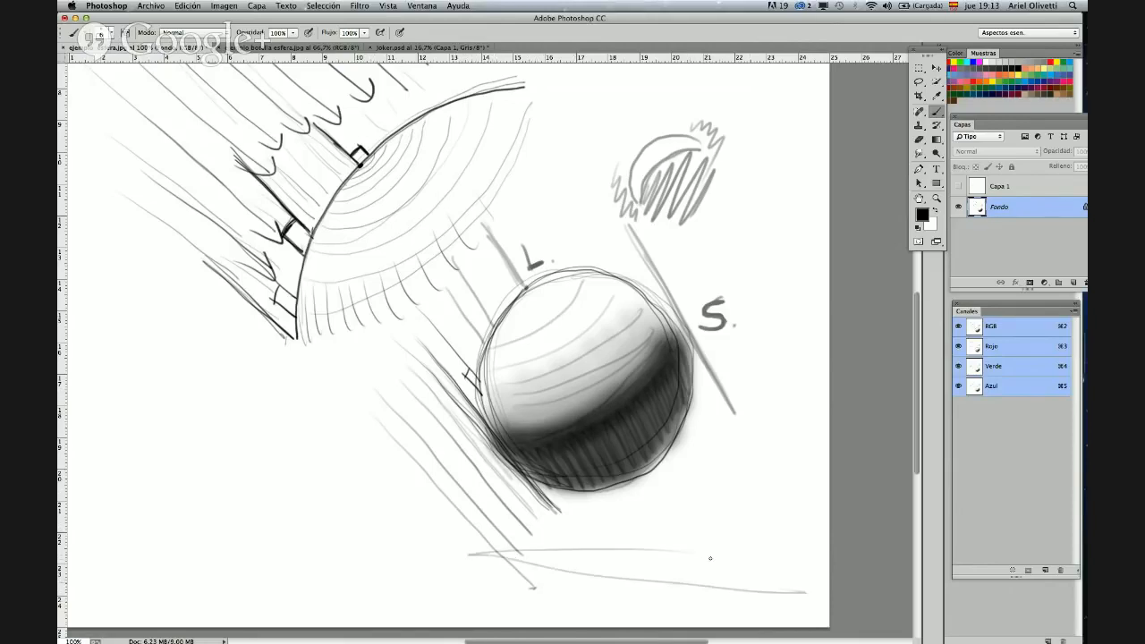
{"action": "left_click_drag", "start_coordinate": [602, 545], "coordinate": [747, 543]}
- Draw reflected rays fanning up from the ground and in from the right toward the sphere's shadow side, with arrowheads on the upper ones
{"action": "left_click_drag", "start_coordinate": [549, 512], "coordinate": [537, 587]}
{"action": "mouse_move", "coordinate": [576, 512]}
{"action": "left_mouse_down"}
{"action": "mouse_move", "coordinate": [576, 571]}
{"action": "mouse_move", "coordinate": [632, 527]}
{"action": "mouse_move", "coordinate": [621, 485]}
{"action": "left_mouse_up"}
{"action": "left_click_drag", "start_coordinate": [698, 537], "coordinate": [658, 480]}
{"action": "left_click_drag", "start_coordinate": [741, 506], "coordinate": [671, 452]}
{"action": "left_click_drag", "start_coordinate": [775, 446], "coordinate": [692, 421]}
{"action": "mouse_move", "coordinate": [791, 390]}
{"action": "left_mouse_down"}
{"action": "mouse_move", "coordinate": [706, 383]}
{"action": "mouse_move", "coordinate": [727, 396]}
{"action": "left_mouse_up"}
{"action": "left_click_drag", "start_coordinate": [761, 350], "coordinate": [699, 363]}
{"action": "left_click_drag", "start_coordinate": [699, 363], "coordinate": [716, 372]}
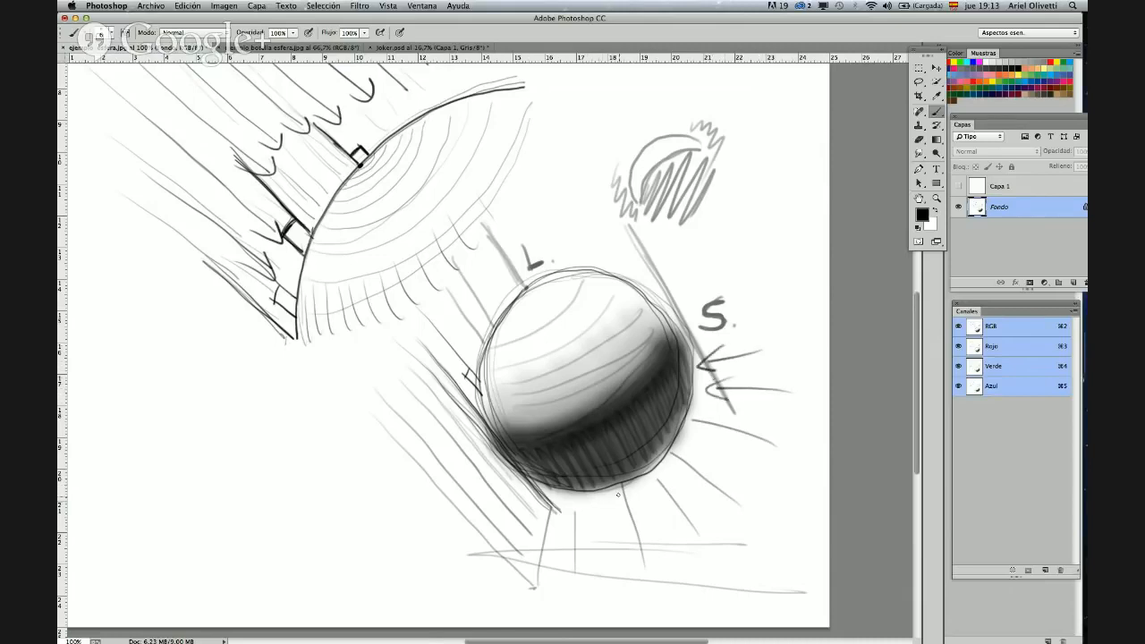
- Add arrowheads to the reflected rays pointing at the underside of the sphere
{"action": "left_click_drag", "start_coordinate": [616, 496], "coordinate": [622, 486]}
{"action": "mouse_move", "coordinate": [622, 486]}
{"action": "left_mouse_down"}
{"action": "mouse_move", "coordinate": [630, 494]}
{"action": "mouse_move", "coordinate": [657, 477]}
{"action": "left_mouse_up"}
{"action": "left_click_drag", "start_coordinate": [656, 477], "coordinate": [667, 486]}
{"action": "left_click_drag", "start_coordinate": [569, 521], "coordinate": [575, 506]}
{"action": "mouse_move", "coordinate": [575, 507]}
{"action": "left_mouse_down"}
{"action": "mouse_move", "coordinate": [581, 519]}
{"action": "mouse_move", "coordinate": [553, 506]}
{"action": "left_mouse_up"}
- Circle the light spot beside L and the letter S, and letter a P beside the sphere's lower-right edge
{"action": "mouse_move", "coordinate": [509, 283]}
{"action": "left_mouse_down"}
{"action": "mouse_move", "coordinate": [557, 307]}
{"action": "mouse_move", "coordinate": [522, 277]}
{"action": "left_mouse_up"}
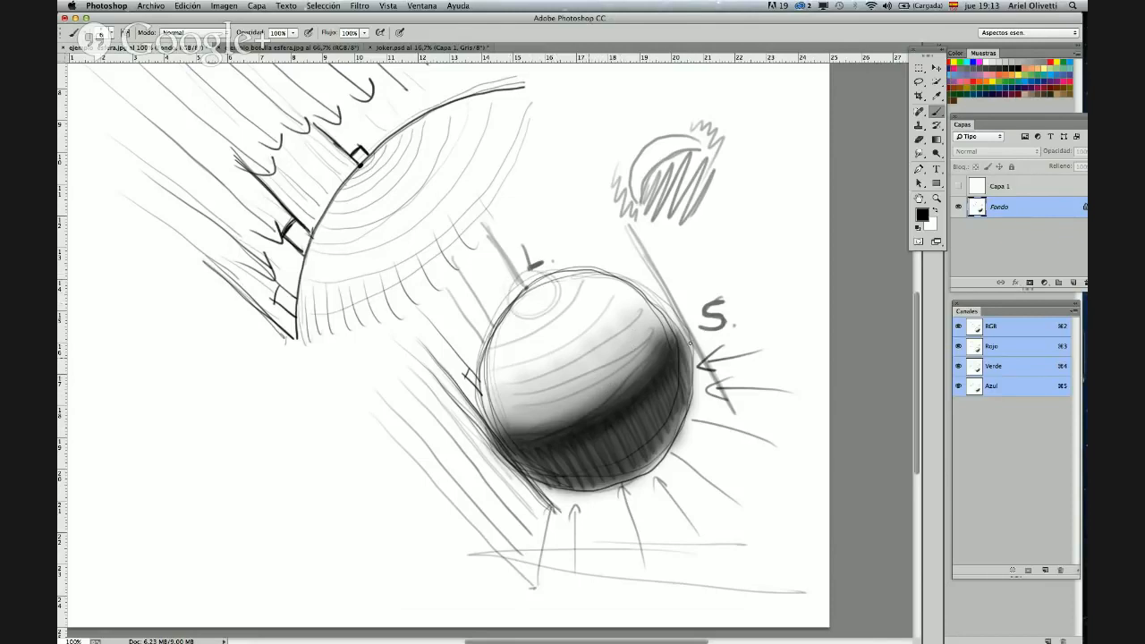
{"action": "left_click_drag", "start_coordinate": [730, 302], "coordinate": [732, 308]}
{"action": "mouse_move", "coordinate": [710, 448]}
{"action": "left_mouse_down"}
{"action": "mouse_move", "coordinate": [703, 419]}
{"action": "mouse_move", "coordinate": [707, 437]}
{"action": "left_mouse_up"}
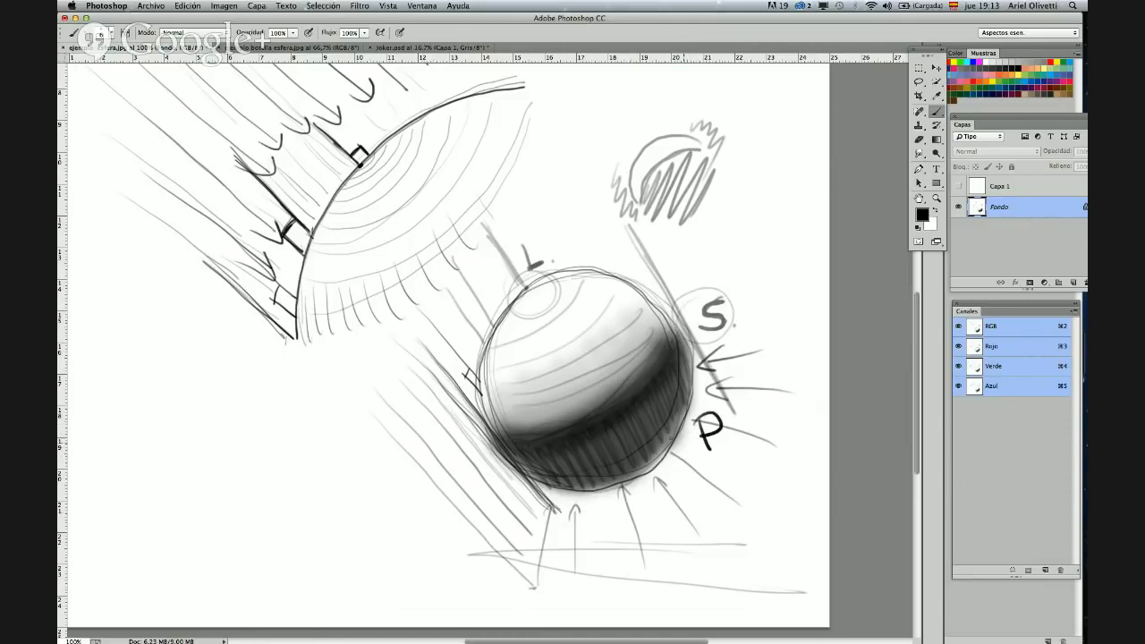
- Darken the sphere's core shadow band with dense zigzag strokes using a thicker hard brush
{"action": "right_click", "coordinate": [531, 439]}
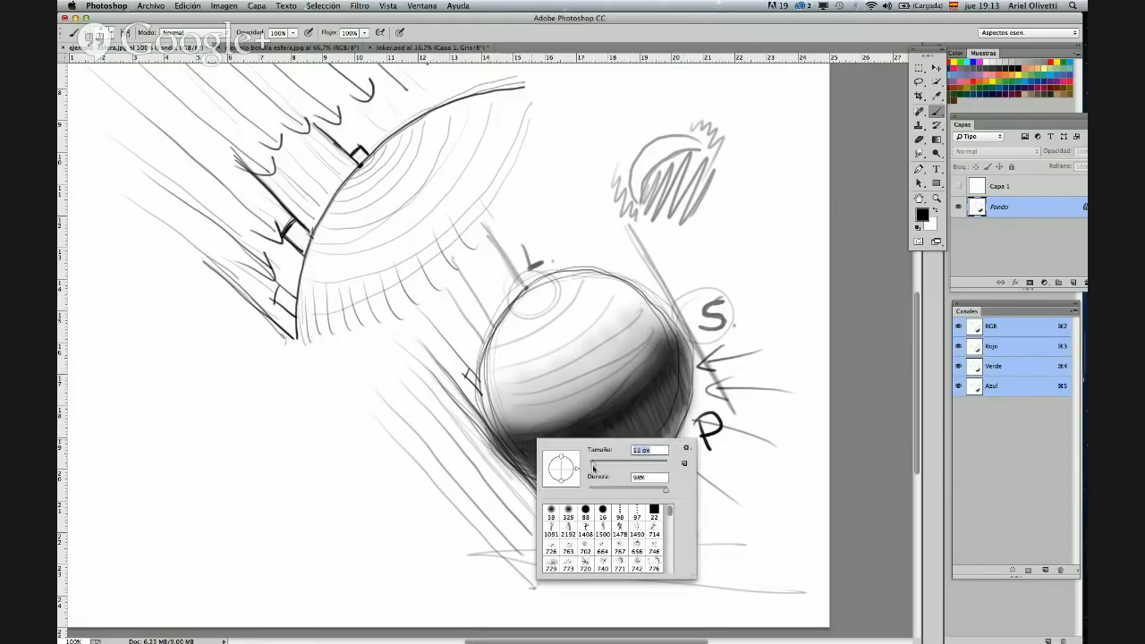
{"action": "left_click", "coordinate": [506, 443]}
{"action": "left_click_drag", "start_coordinate": [507, 442], "coordinate": [542, 438]}
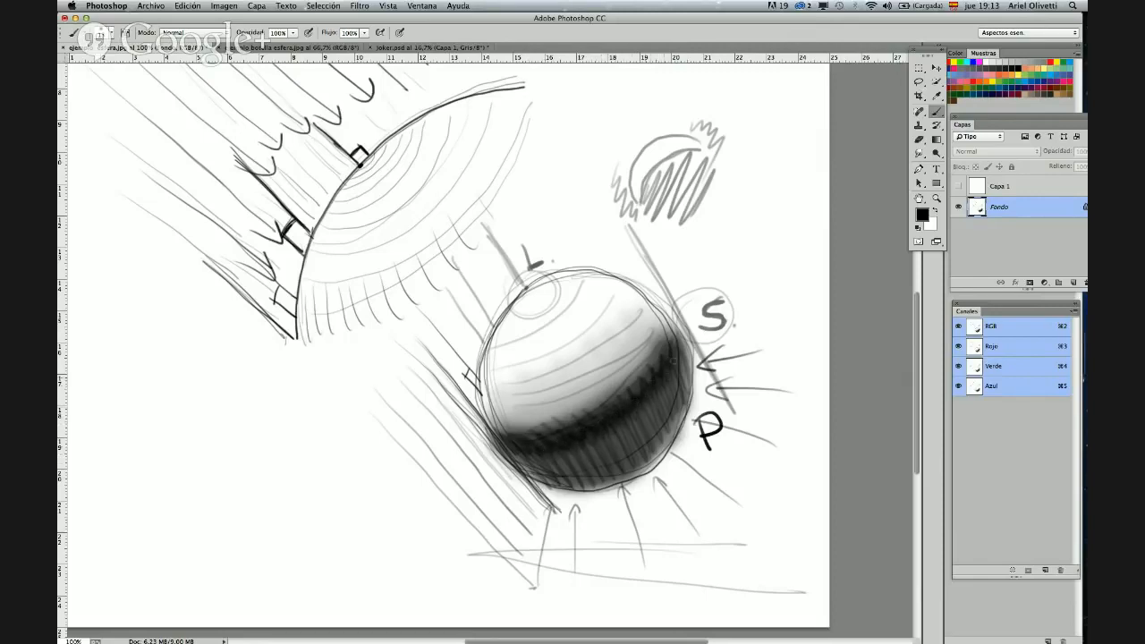
- Strengthen the arrowheads at the sphere's lower right and draw rings around the highlight on its lit side
{"action": "mouse_move", "coordinate": [662, 494]}
{"action": "left_mouse_down"}
{"action": "mouse_move", "coordinate": [660, 481]}
{"action": "mouse_move", "coordinate": [671, 488]}
{"action": "mouse_move", "coordinate": [686, 460]}
{"action": "left_mouse_up"}
{"action": "mouse_move", "coordinate": [525, 330]}
{"action": "left_mouse_down"}
{"action": "mouse_move", "coordinate": [555, 363]}
{"action": "mouse_move", "coordinate": [528, 343]}
{"action": "mouse_move", "coordinate": [537, 315]}
{"action": "left_mouse_up"}
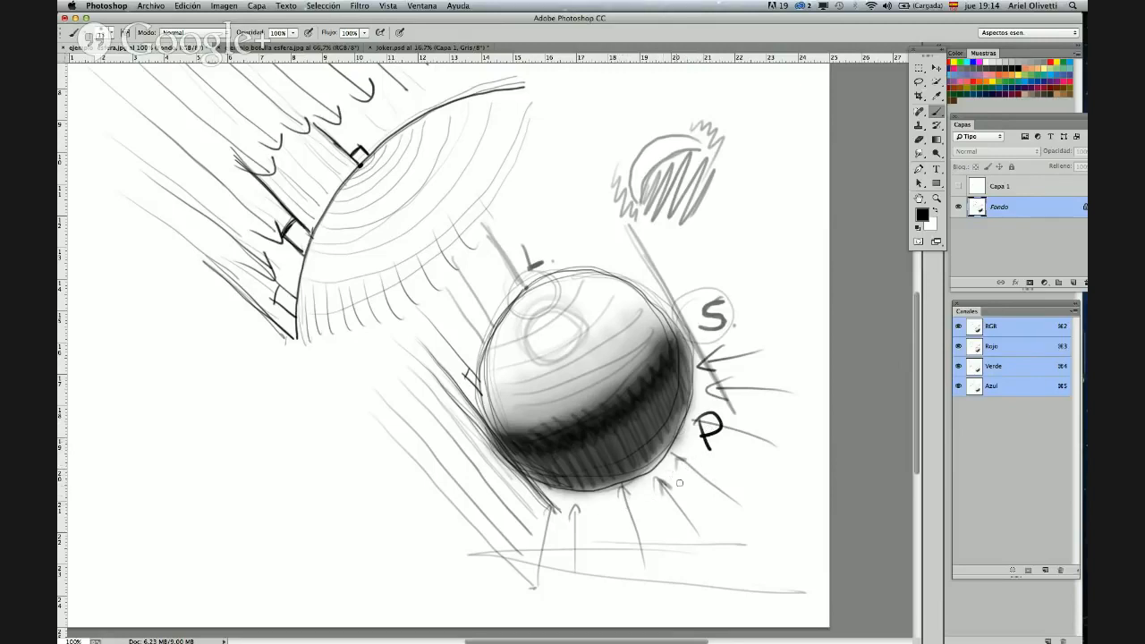
- Begin the cast-shadow outline under the sphere and draw horizon lines extending from its left and right sides
{"action": "right_click", "coordinate": [686, 476]}
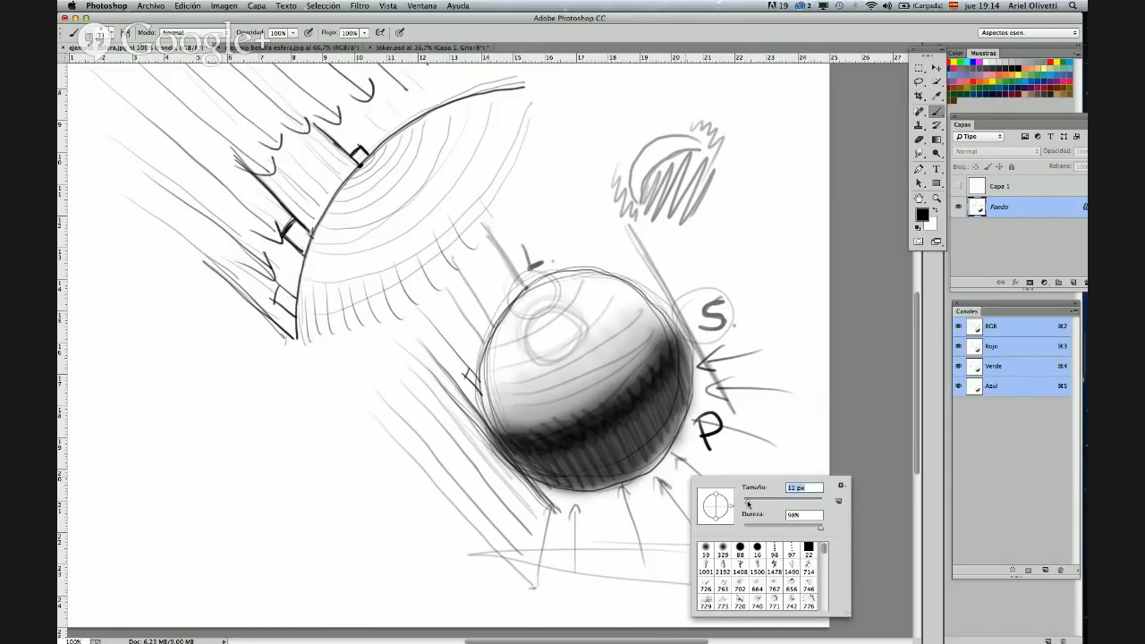
{"action": "left_click", "coordinate": [691, 435]}
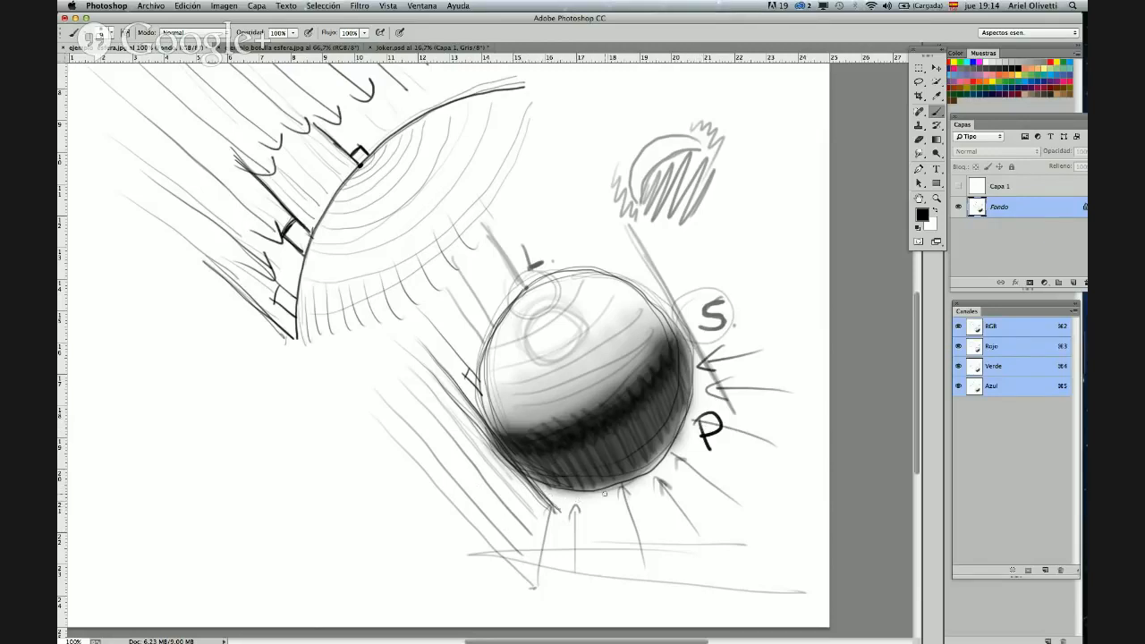
{"action": "mouse_move", "coordinate": [574, 494]}
{"action": "left_mouse_down"}
{"action": "mouse_move", "coordinate": [553, 506]}
{"action": "mouse_move", "coordinate": [644, 513]}
{"action": "left_mouse_up"}
{"action": "left_click_drag", "start_coordinate": [490, 451], "coordinate": [364, 448]}
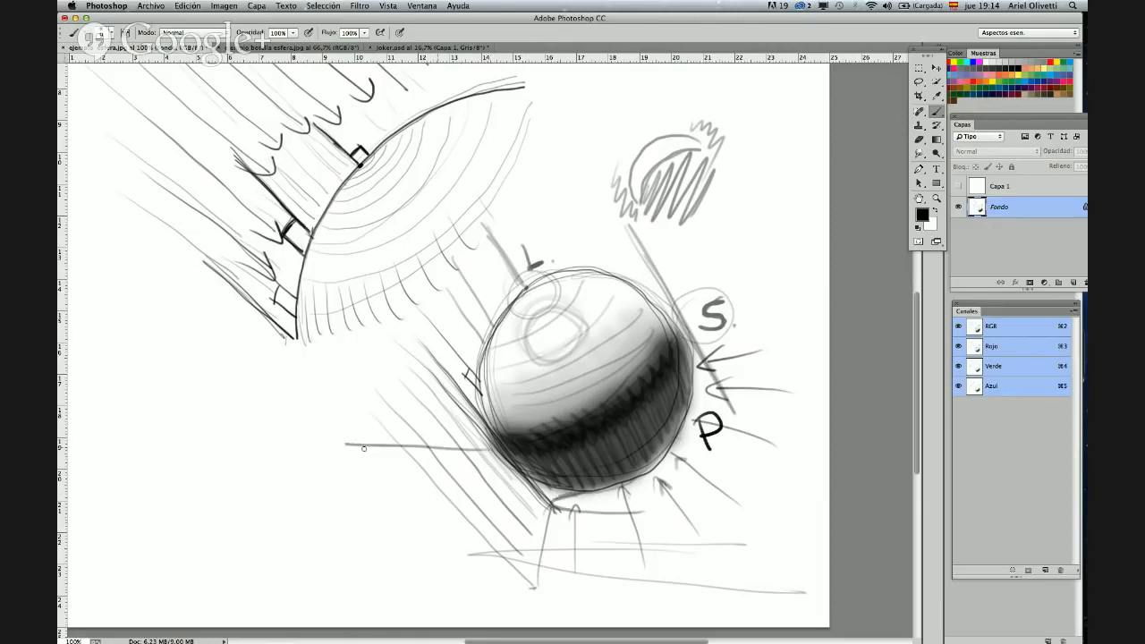
{"action": "mouse_move", "coordinate": [687, 439]}
{"action": "left_mouse_down"}
{"action": "mouse_move", "coordinate": [802, 450]}
{"action": "mouse_move", "coordinate": [783, 445]}
{"action": "left_mouse_up"}
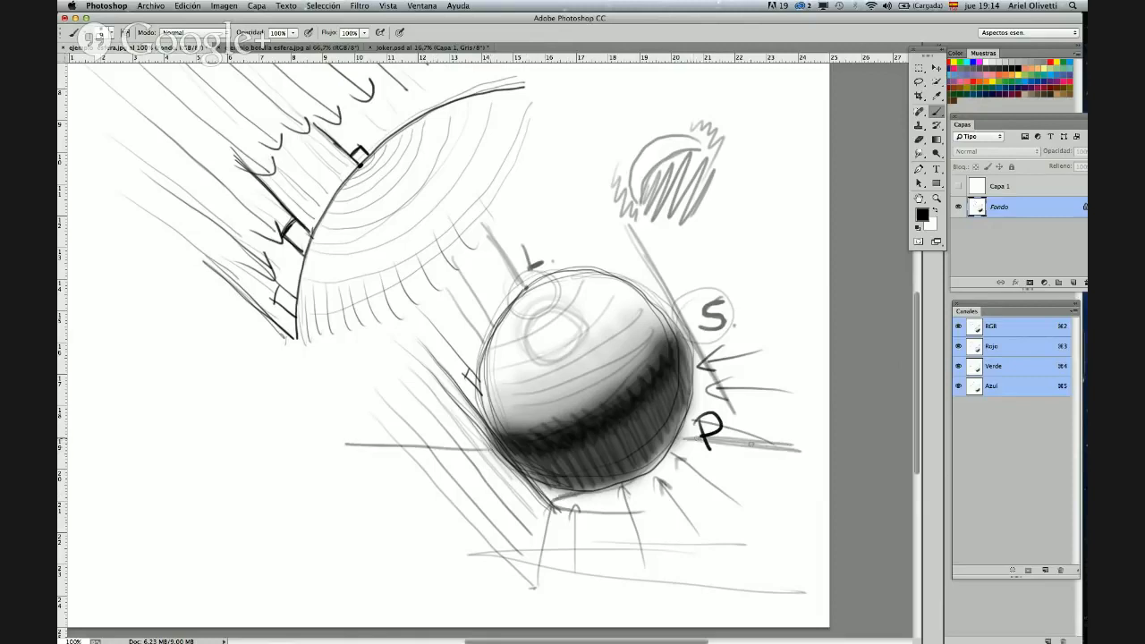
- Extend the right tangent ray to the ground, complete the cast-shadow ellipse beneath the sphere and label it S.P
{"action": "mouse_move", "coordinate": [574, 490]}
{"action": "left_mouse_down"}
{"action": "mouse_move", "coordinate": [551, 502]}
{"action": "mouse_move", "coordinate": [667, 514]}
{"action": "left_mouse_up"}
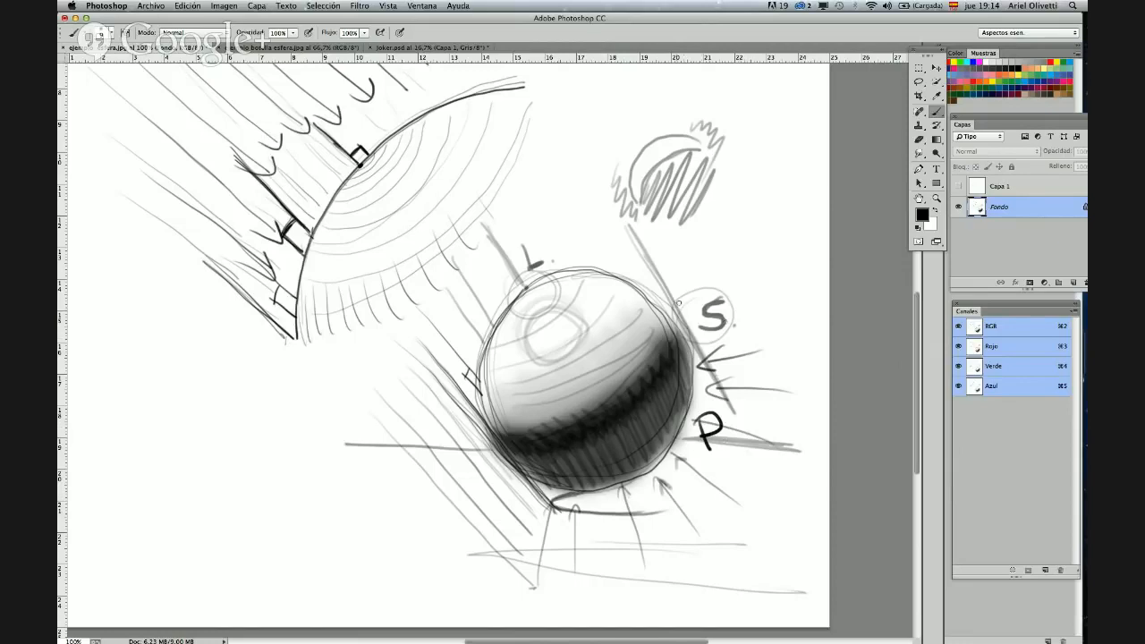
{"action": "left_click_drag", "start_coordinate": [679, 304], "coordinate": [751, 448]}
{"action": "left_click_drag", "start_coordinate": [719, 376], "coordinate": [771, 479]}
{"action": "left_click_drag", "start_coordinate": [661, 480], "coordinate": [734, 473]}
{"action": "mouse_move", "coordinate": [584, 507]}
{"action": "left_mouse_down"}
{"action": "mouse_move", "coordinate": [680, 516]}
{"action": "mouse_move", "coordinate": [769, 491]}
{"action": "left_mouse_up"}
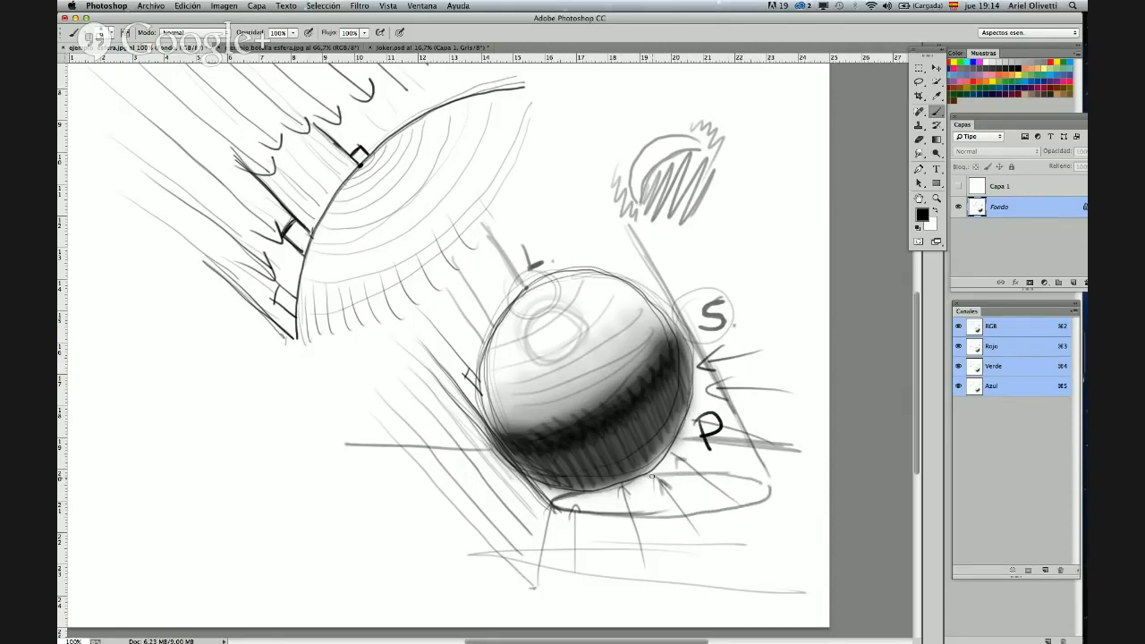
{"action": "left_click_drag", "start_coordinate": [653, 477], "coordinate": [757, 484]}
{"action": "mouse_move", "coordinate": [782, 443]}
{"action": "left_mouse_down"}
{"action": "mouse_move", "coordinate": [769, 463]}
{"action": "mouse_move", "coordinate": [797, 464]}
{"action": "mouse_move", "coordinate": [798, 453]}
{"action": "left_mouse_up"}
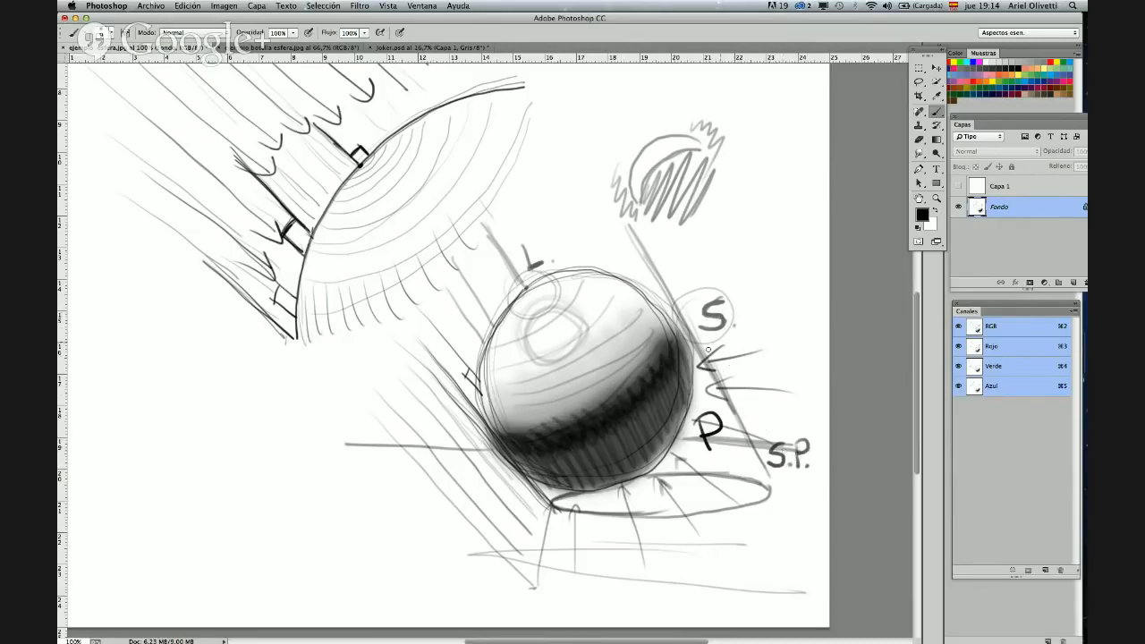
- Fill the cast-shadow ellipse beneath the sphere with dense black strokes of a thicker hard brush
{"action": "right_click", "coordinate": [600, 505]}
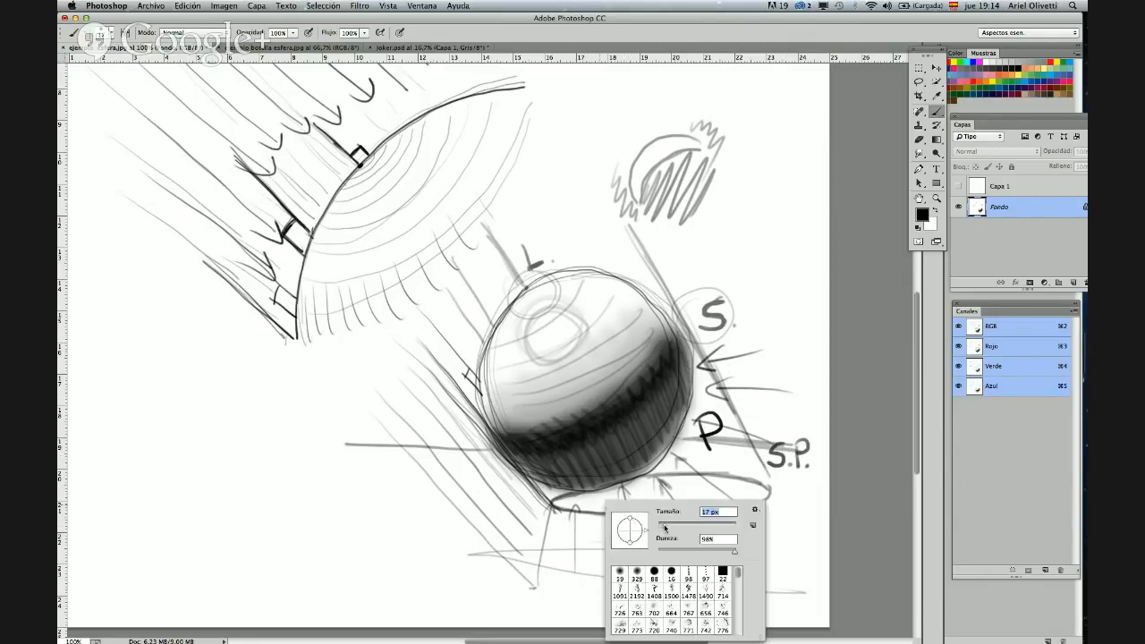
{"action": "left_click", "coordinate": [582, 500]}
{"action": "mouse_move", "coordinate": [578, 499]}
{"action": "left_mouse_down"}
{"action": "mouse_move", "coordinate": [555, 501]}
{"action": "mouse_move", "coordinate": [580, 504]}
{"action": "mouse_move", "coordinate": [630, 483]}
{"action": "left_mouse_up"}
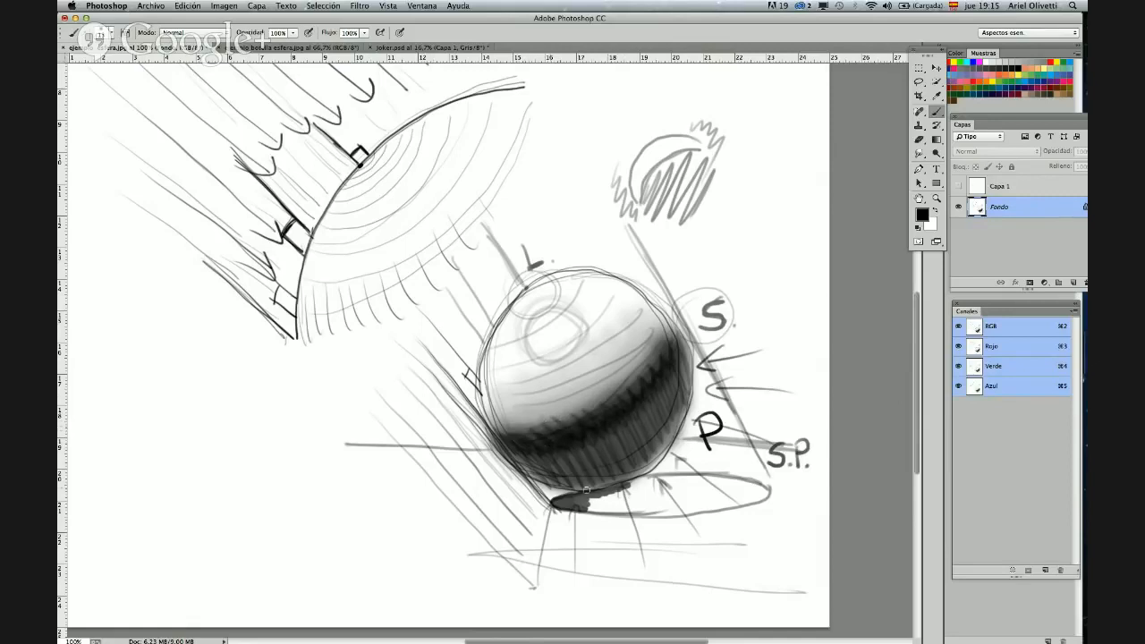
{"action": "mouse_move", "coordinate": [603, 492]}
{"action": "left_mouse_down"}
{"action": "mouse_move", "coordinate": [565, 502]}
{"action": "mouse_move", "coordinate": [602, 515]}
{"action": "mouse_move", "coordinate": [588, 508]}
{"action": "mouse_move", "coordinate": [630, 493]}
{"action": "mouse_move", "coordinate": [585, 502]}
{"action": "mouse_move", "coordinate": [637, 512]}
{"action": "mouse_move", "coordinate": [596, 509]}
{"action": "mouse_move", "coordinate": [659, 499]}
{"action": "mouse_move", "coordinate": [634, 482]}
{"action": "mouse_move", "coordinate": [701, 478]}
{"action": "mouse_move", "coordinate": [654, 486]}
{"action": "mouse_move", "coordinate": [706, 493]}
{"action": "mouse_move", "coordinate": [642, 513]}
{"action": "mouse_move", "coordinate": [657, 514]}
{"action": "mouse_move", "coordinate": [715, 506]}
{"action": "mouse_move", "coordinate": [652, 503]}
{"action": "mouse_move", "coordinate": [705, 502]}
{"action": "mouse_move", "coordinate": [695, 506]}
{"action": "mouse_move", "coordinate": [712, 499]}
{"action": "mouse_move", "coordinate": [707, 489]}
{"action": "mouse_move", "coordinate": [732, 479]}
{"action": "left_mouse_up"}
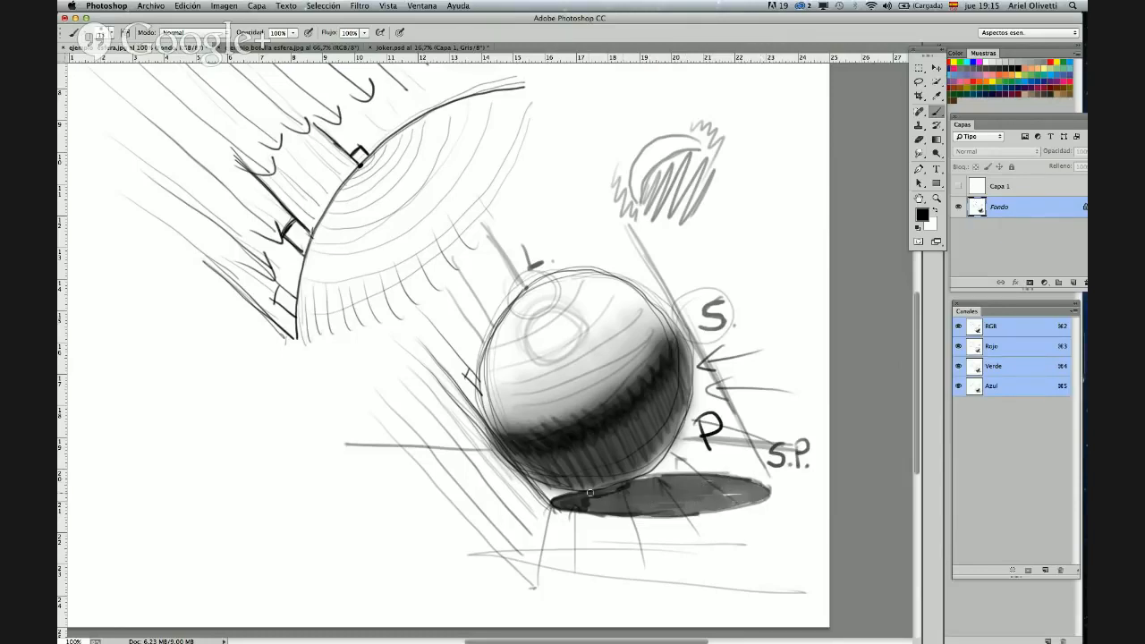
{"action": "mouse_move", "coordinate": [590, 493]}
{"action": "left_mouse_down"}
{"action": "mouse_move", "coordinate": [558, 501]}
{"action": "mouse_move", "coordinate": [625, 487]}
{"action": "mouse_move", "coordinate": [558, 502]}
{"action": "mouse_move", "coordinate": [639, 511]}
{"action": "mouse_move", "coordinate": [603, 500]}
{"action": "mouse_move", "coordinate": [663, 480]}
{"action": "mouse_move", "coordinate": [632, 489]}
{"action": "mouse_move", "coordinate": [674, 503]}
{"action": "mouse_move", "coordinate": [621, 507]}
{"action": "mouse_move", "coordinate": [686, 513]}
{"action": "mouse_move", "coordinate": [653, 510]}
{"action": "mouse_move", "coordinate": [696, 490]}
{"action": "mouse_move", "coordinate": [649, 481]}
{"action": "mouse_move", "coordinate": [690, 478]}
{"action": "mouse_move", "coordinate": [740, 483]}
{"action": "mouse_move", "coordinate": [702, 487]}
{"action": "mouse_move", "coordinate": [741, 492]}
{"action": "mouse_move", "coordinate": [679, 507]}
{"action": "mouse_move", "coordinate": [758, 491]}
{"action": "left_mouse_up"}
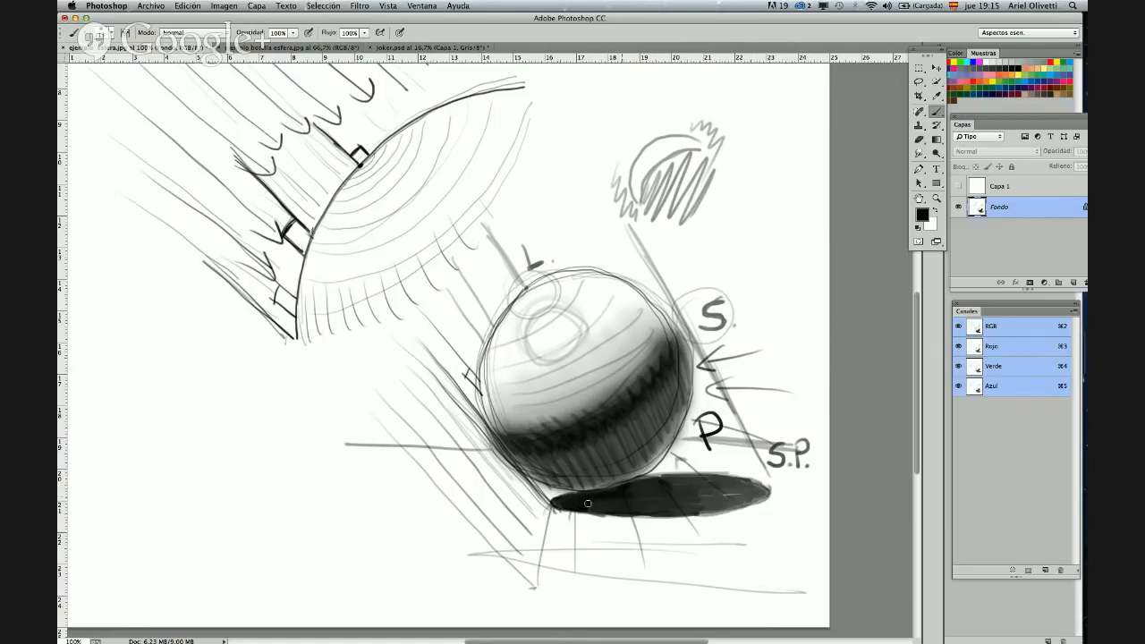
{"action": "mouse_move", "coordinate": [588, 504]}
{"action": "left_mouse_down"}
{"action": "mouse_move", "coordinate": [664, 479]}
{"action": "mouse_move", "coordinate": [629, 505]}
{"action": "mouse_move", "coordinate": [686, 497]}
{"action": "mouse_move", "coordinate": [580, 501]}
{"action": "left_mouse_up"}
{"action": "mouse_move", "coordinate": [652, 511]}
{"action": "left_mouse_down"}
{"action": "mouse_move", "coordinate": [678, 481]}
{"action": "mouse_move", "coordinate": [654, 506]}
{"action": "mouse_move", "coordinate": [719, 482]}
{"action": "mouse_move", "coordinate": [680, 508]}
{"action": "mouse_move", "coordinate": [740, 500]}
{"action": "mouse_move", "coordinate": [683, 487]}
{"action": "left_mouse_up"}
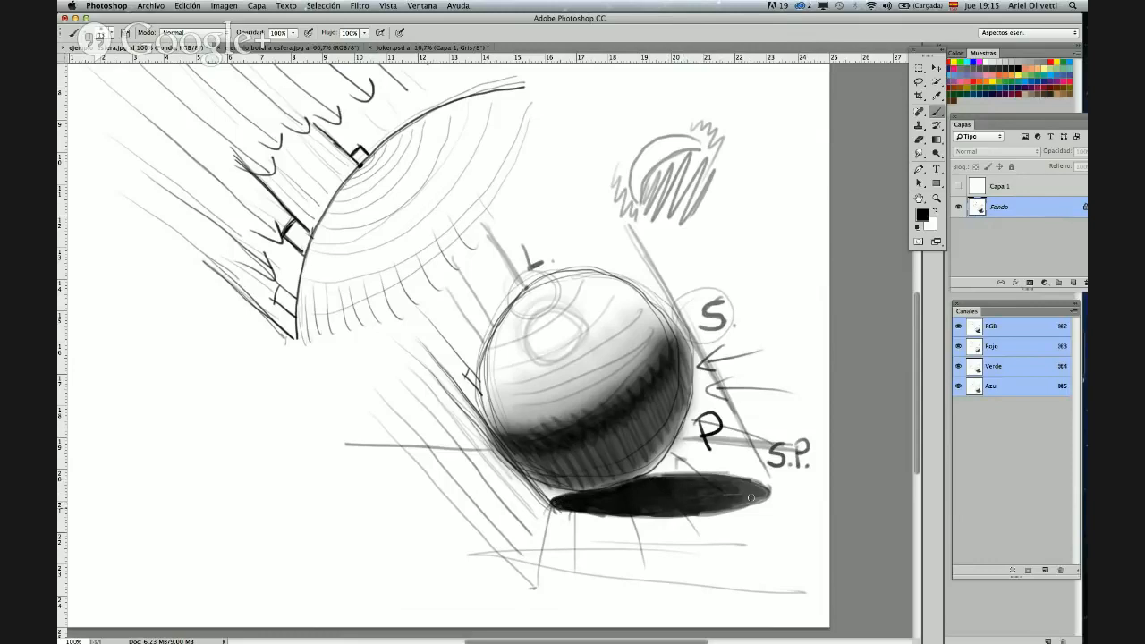
{"action": "left_click_drag", "start_coordinate": [751, 499], "coordinate": [723, 510]}
- Draw small light arrows pointing down to the ground around the outer end of the cast shadow, near the S.P. label
{"action": "mouse_move", "coordinate": [792, 399]}
{"action": "left_mouse_down"}
{"action": "mouse_move", "coordinate": [741, 469]}
{"action": "mouse_move", "coordinate": [762, 484]}
{"action": "left_mouse_up"}
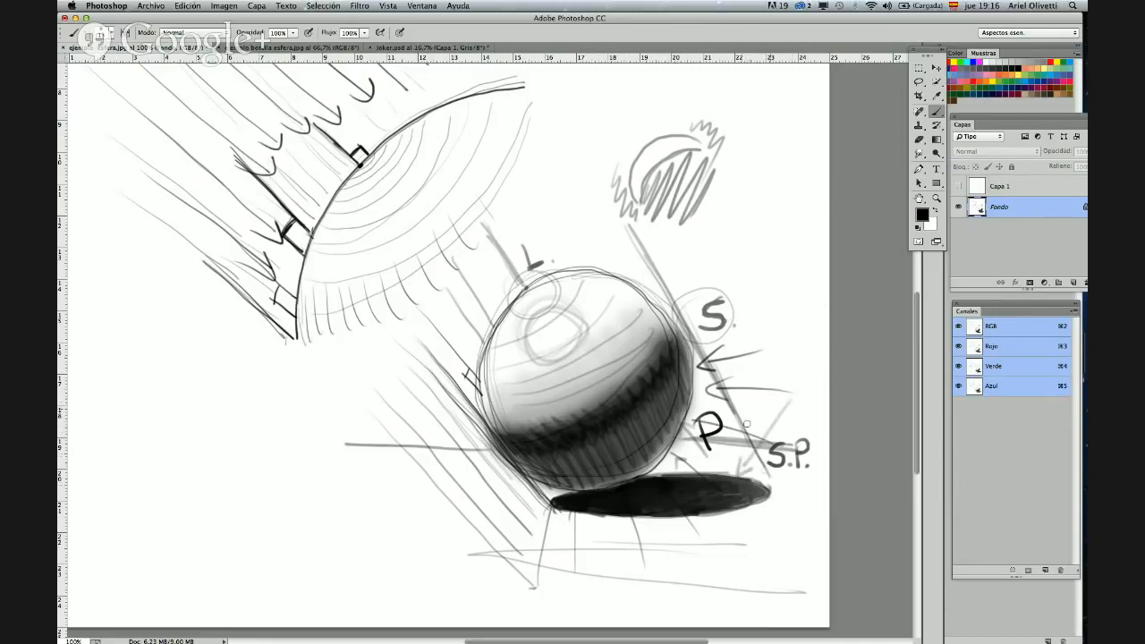
{"action": "mouse_move", "coordinate": [766, 386]}
{"action": "left_mouse_down"}
{"action": "mouse_move", "coordinate": [748, 461]}
{"action": "mouse_move", "coordinate": [726, 462]}
{"action": "left_mouse_up"}
{"action": "mouse_move", "coordinate": [796, 441]}
{"action": "left_mouse_down"}
{"action": "mouse_move", "coordinate": [769, 469]}
{"action": "mouse_move", "coordinate": [770, 440]}
{"action": "left_mouse_up"}
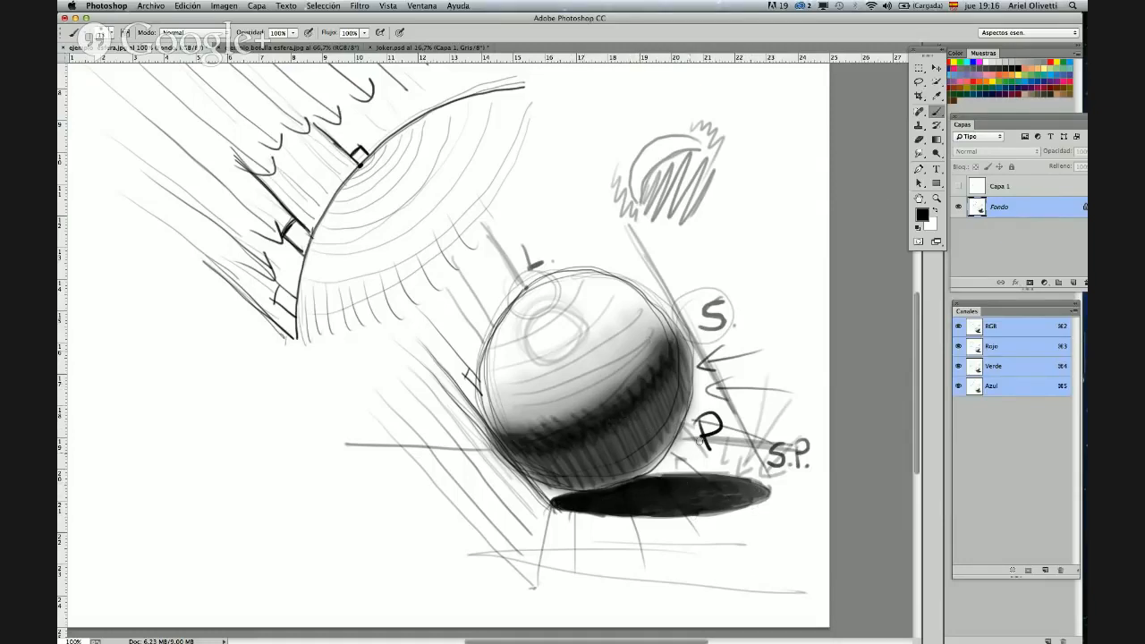
- Soften the outer end and lower edge of the cast shadow with the Blur tool, using a reduced 329 soft round brush
{"action": "left_click", "coordinate": [921, 155]}
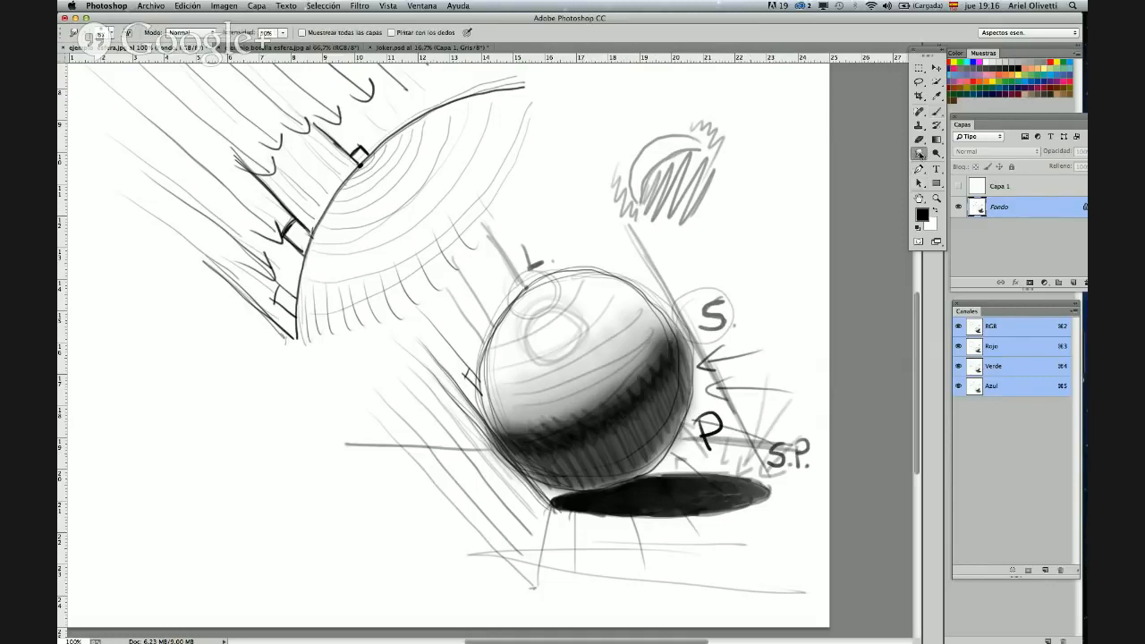
{"action": "left_click_drag", "start_coordinate": [921, 155], "coordinate": [980, 150]}
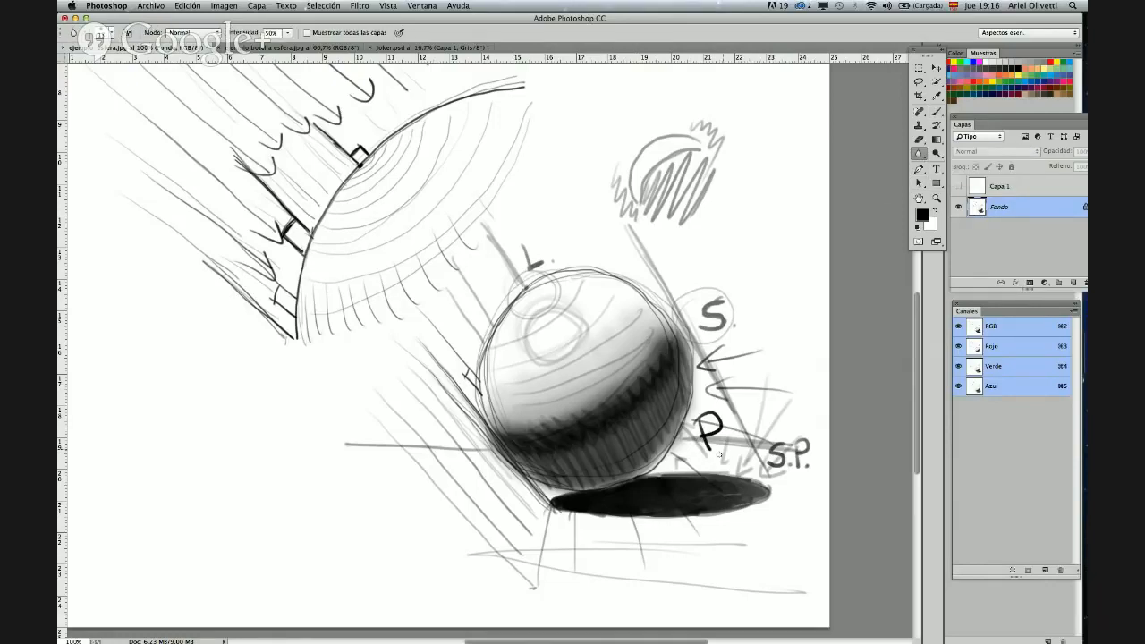
{"action": "right_click", "coordinate": [719, 455]}
{"action": "left_click", "coordinate": [756, 526]}
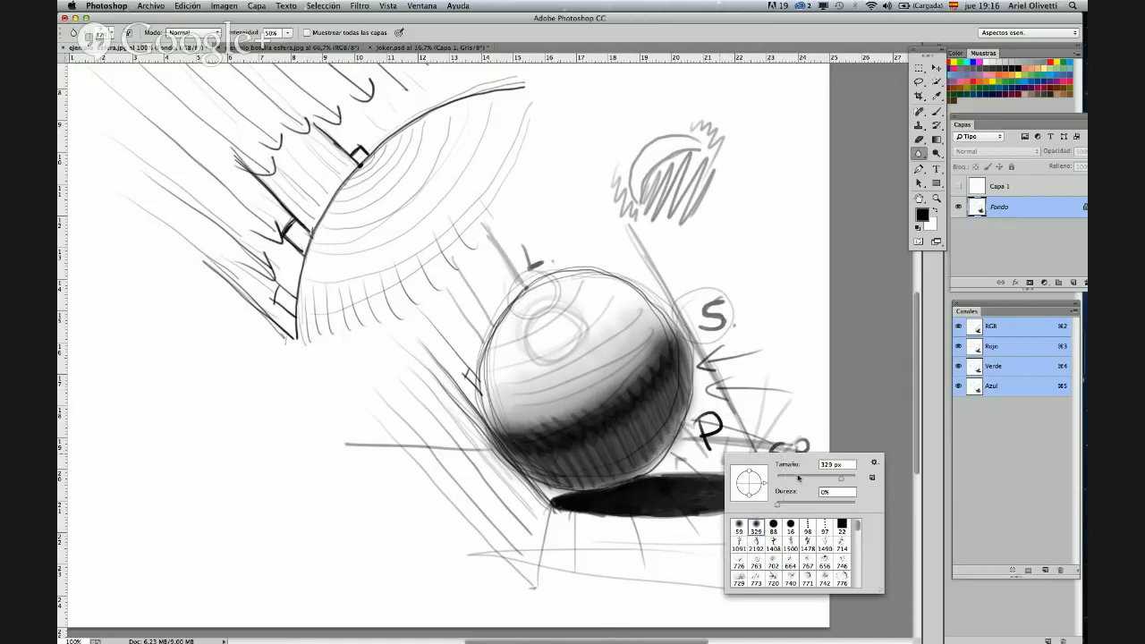
{"action": "left_click_drag", "start_coordinate": [799, 478], "coordinate": [806, 479]}
{"action": "left_click", "coordinate": [715, 479]}
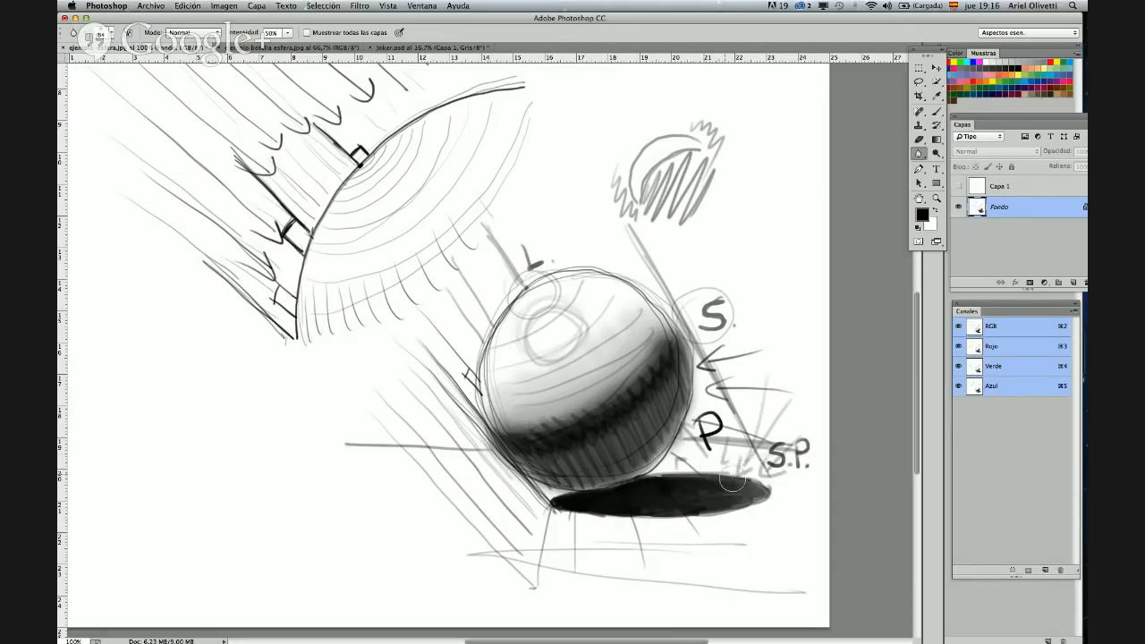
{"action": "mouse_move", "coordinate": [732, 481]}
{"action": "left_mouse_down"}
{"action": "mouse_move", "coordinate": [760, 497]}
{"action": "mouse_move", "coordinate": [693, 518]}
{"action": "mouse_move", "coordinate": [612, 518]}
{"action": "mouse_move", "coordinate": [712, 514]}
{"action": "mouse_move", "coordinate": [736, 483]}
{"action": "mouse_move", "coordinate": [767, 496]}
{"action": "mouse_move", "coordinate": [736, 514]}
{"action": "mouse_move", "coordinate": [624, 516]}
{"action": "mouse_move", "coordinate": [757, 493]}
{"action": "left_mouse_up"}
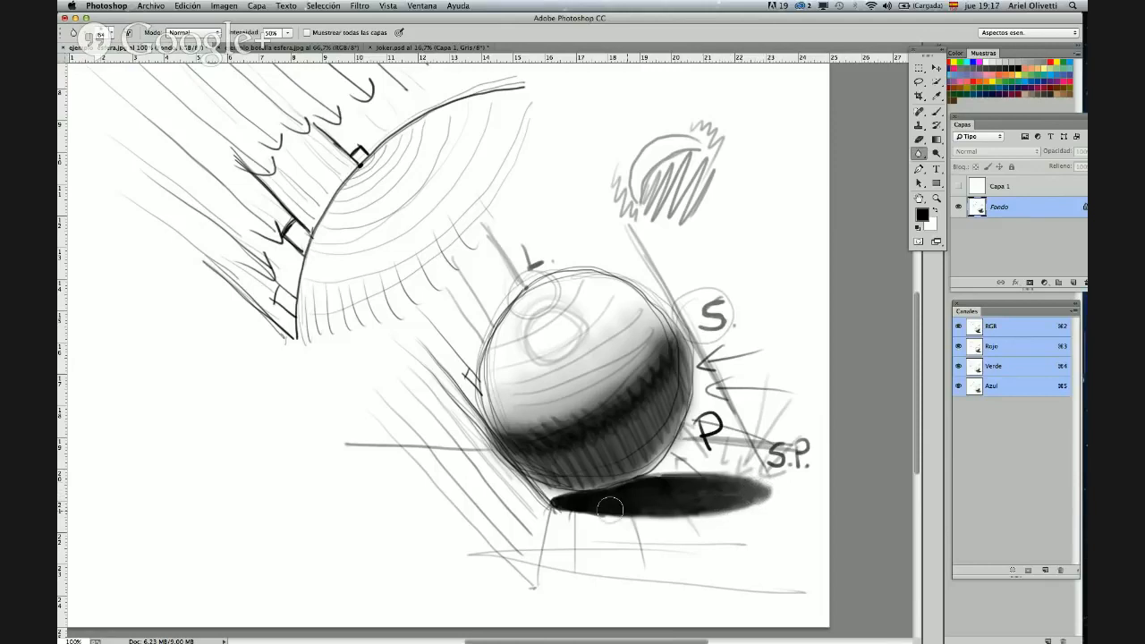
{"action": "left_click_drag", "start_coordinate": [609, 508], "coordinate": [732, 506]}
- Darken the tangent light rays on both sides of the shaded sphere with a 6 px hard brush
{"action": "left_click", "coordinate": [921, 153]}
{"action": "left_click", "coordinate": [976, 171]}
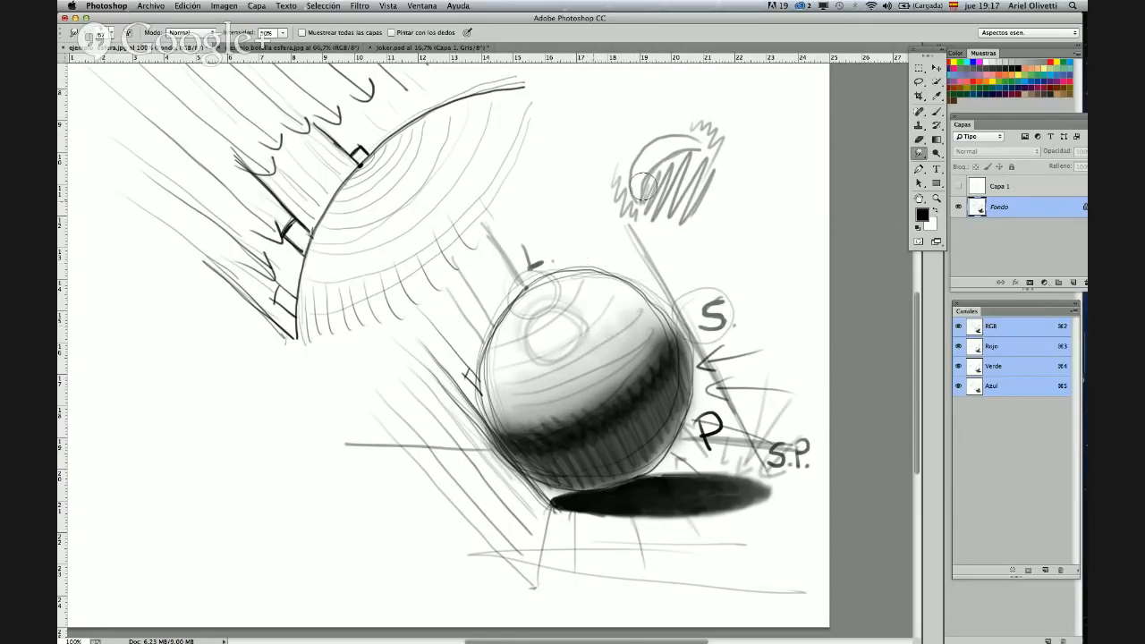
{"action": "left_click", "coordinate": [935, 111]}
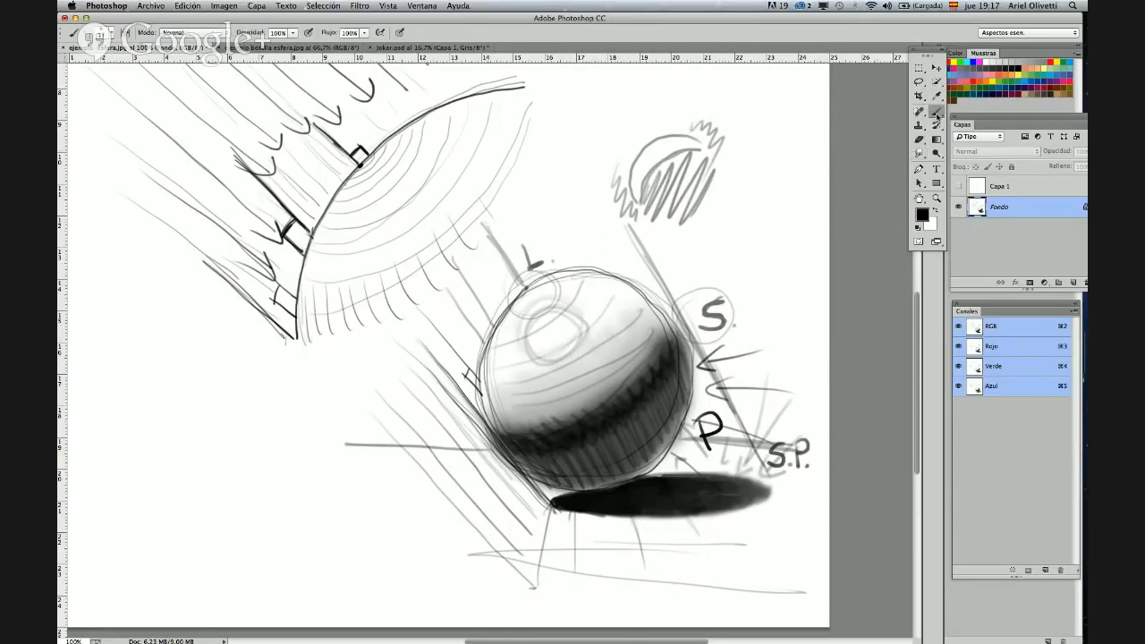
{"action": "right_click", "coordinate": [502, 151]}
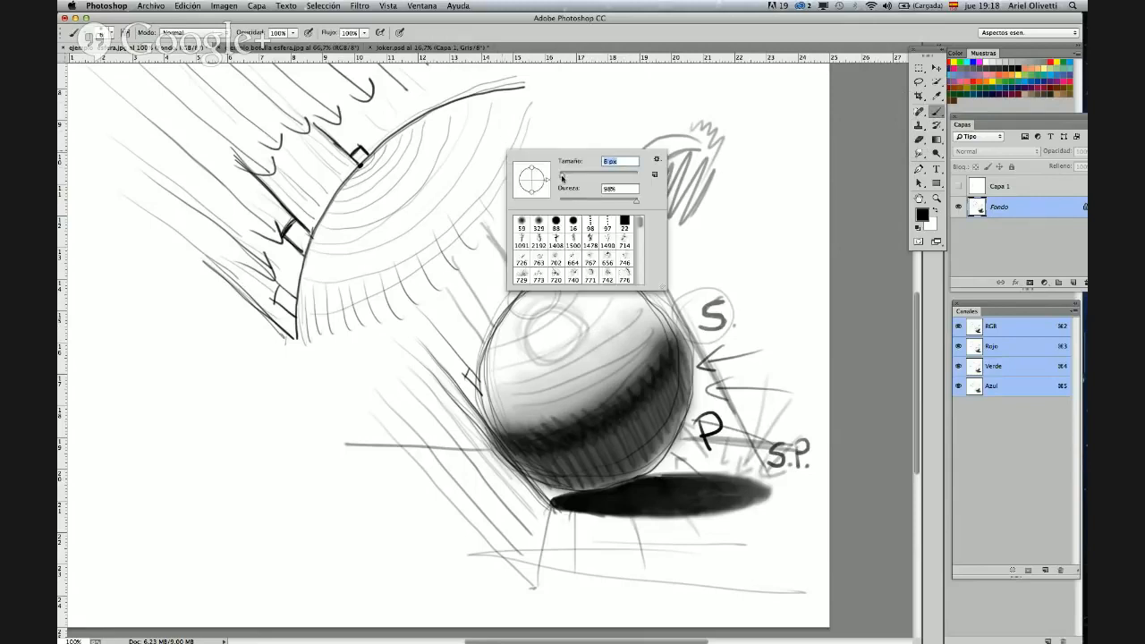
{"action": "key", "text": "Return"}
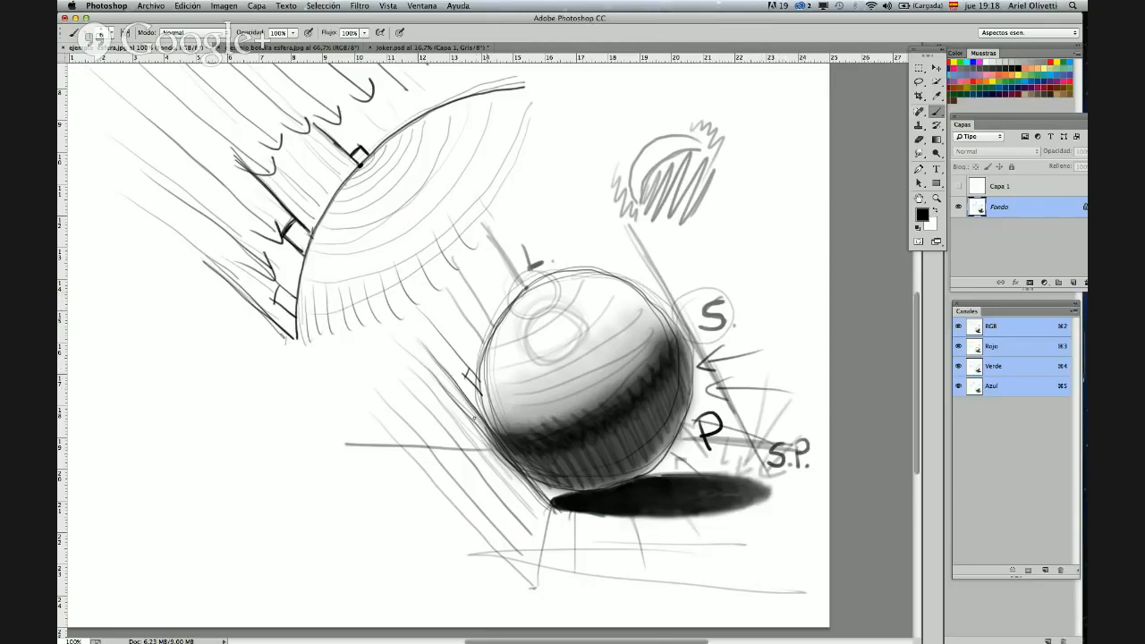
{"action": "left_click_drag", "start_coordinate": [461, 380], "coordinate": [511, 483]}
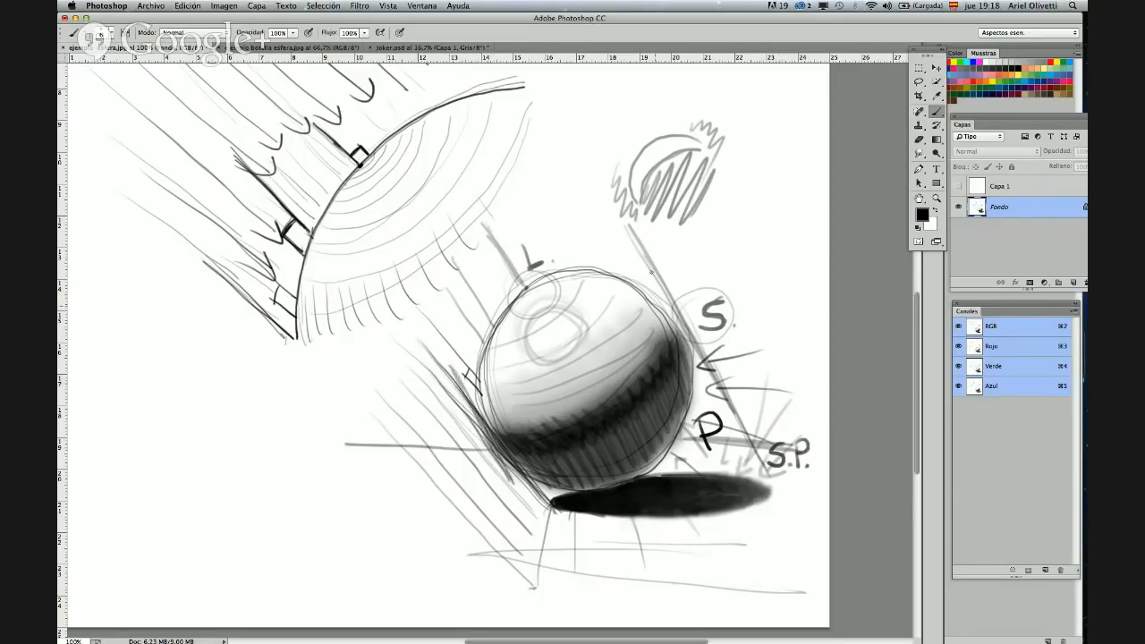
{"action": "left_click_drag", "start_coordinate": [667, 287], "coordinate": [713, 383]}
{"action": "left_click_drag", "start_coordinate": [650, 256], "coordinate": [714, 385]}
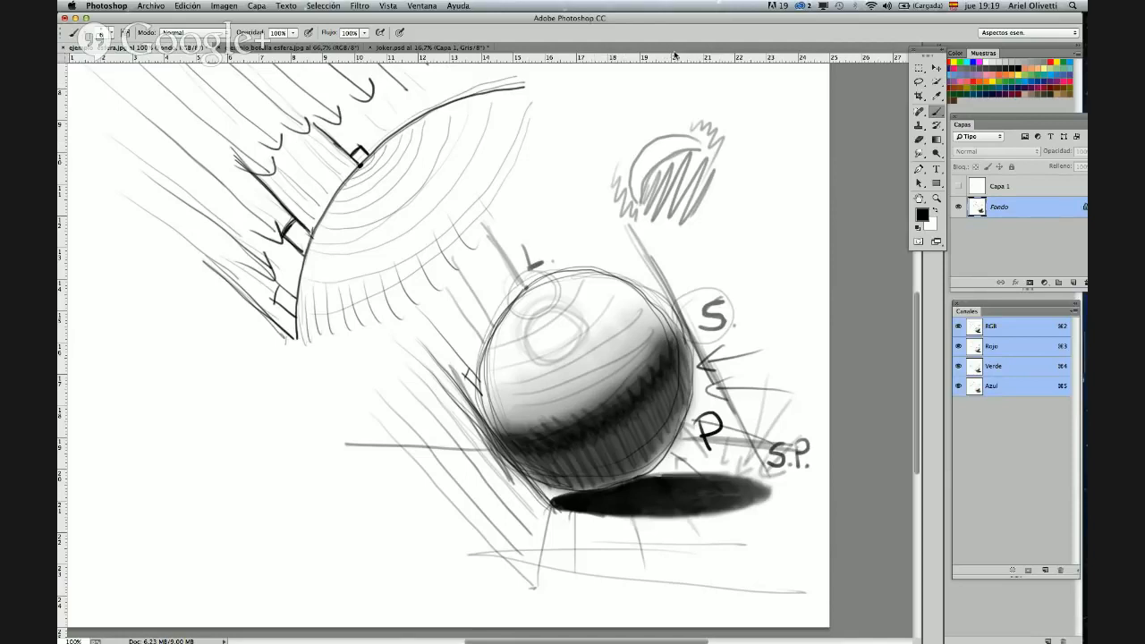
- Float the document window, then reposition and resize it around the sphere diagram
{"action": "left_click_drag", "start_coordinate": [675, 52], "coordinate": [677, 63]}
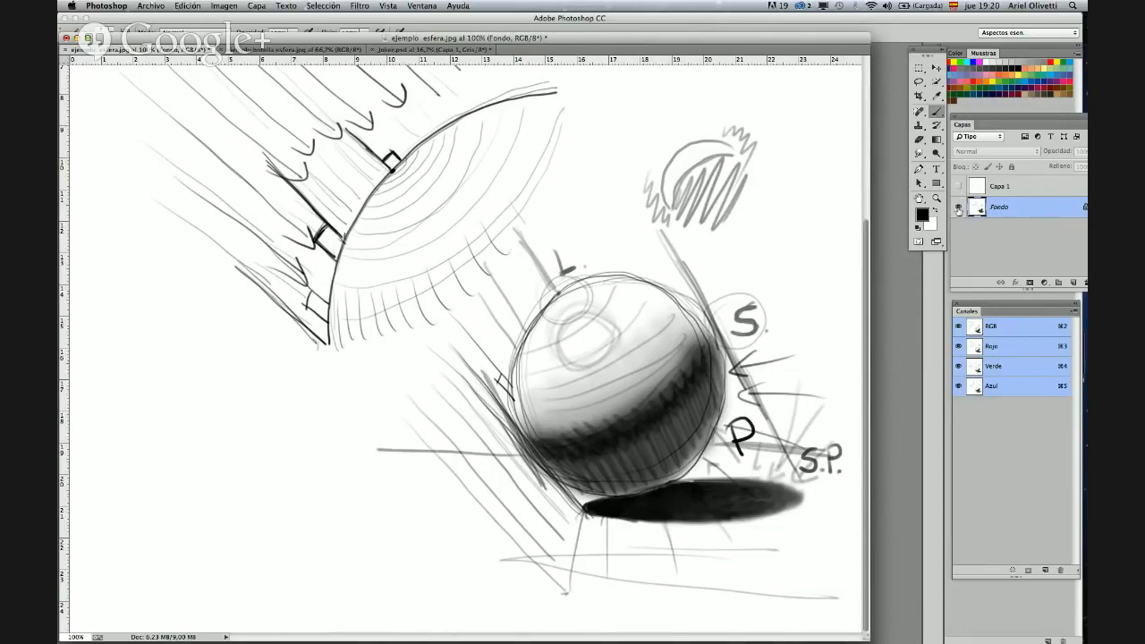
{"action": "key", "text": "Tab"}
{"action": "key", "text": "Tab"}
{"action": "mouse_move", "coordinate": [866, 233]}
{"action": "left_mouse_down"}
{"action": "mouse_move", "coordinate": [862, 129]}
{"action": "mouse_move", "coordinate": [864, 258]}
{"action": "left_mouse_up"}
{"action": "left_click_drag", "start_coordinate": [760, 38], "coordinate": [771, 30]}
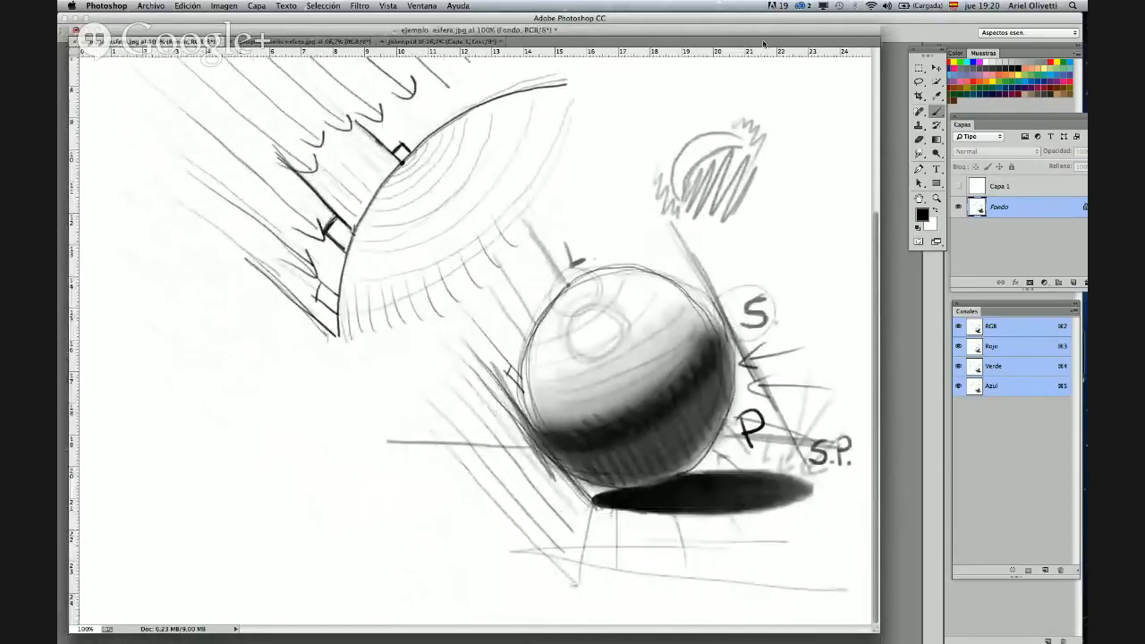
{"action": "left_click_drag", "start_coordinate": [879, 632], "coordinate": [893, 606]}
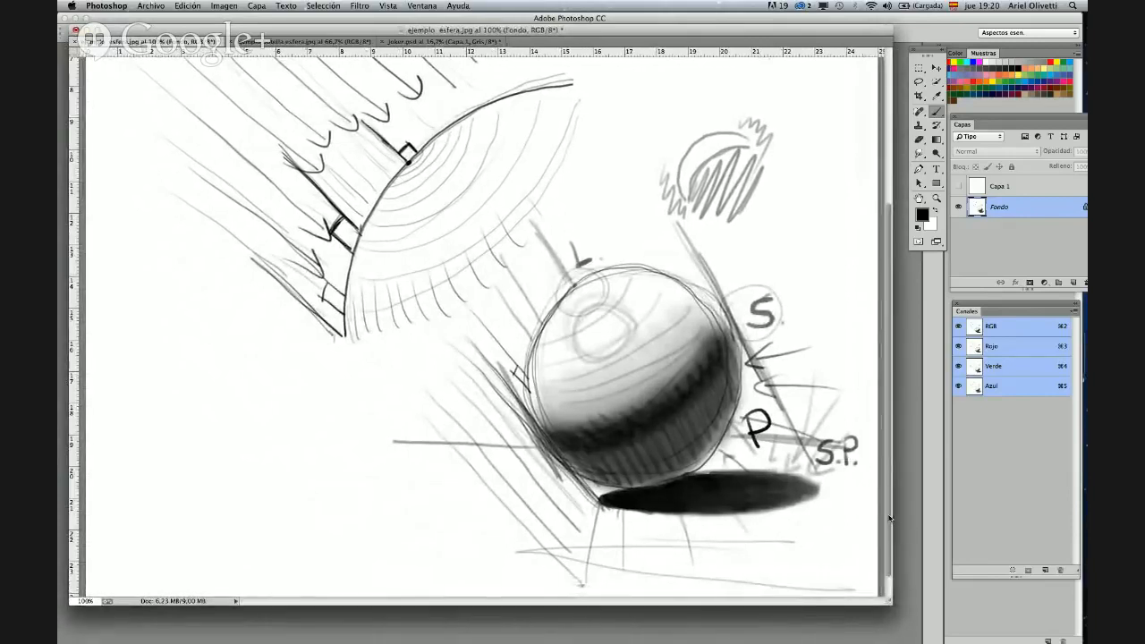
{"action": "left_click_drag", "start_coordinate": [888, 503], "coordinate": [888, 521]}
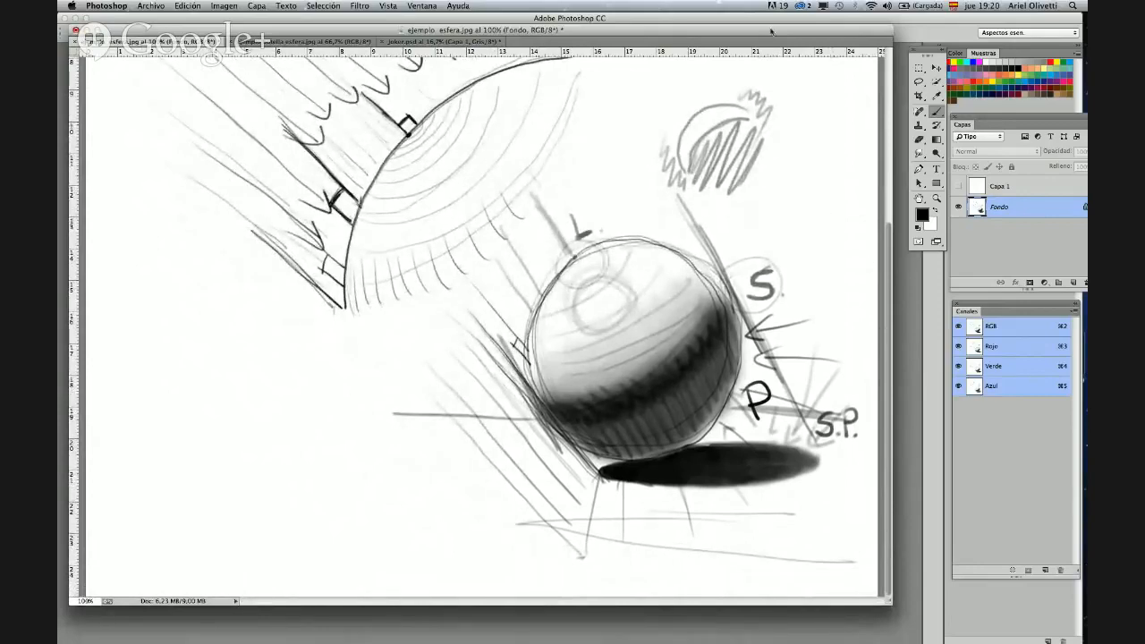
{"action": "mouse_move", "coordinate": [774, 38]}
{"action": "left_mouse_down"}
{"action": "mouse_move", "coordinate": [774, 54]}
{"action": "mouse_move", "coordinate": [774, 44]}
{"action": "left_mouse_up"}
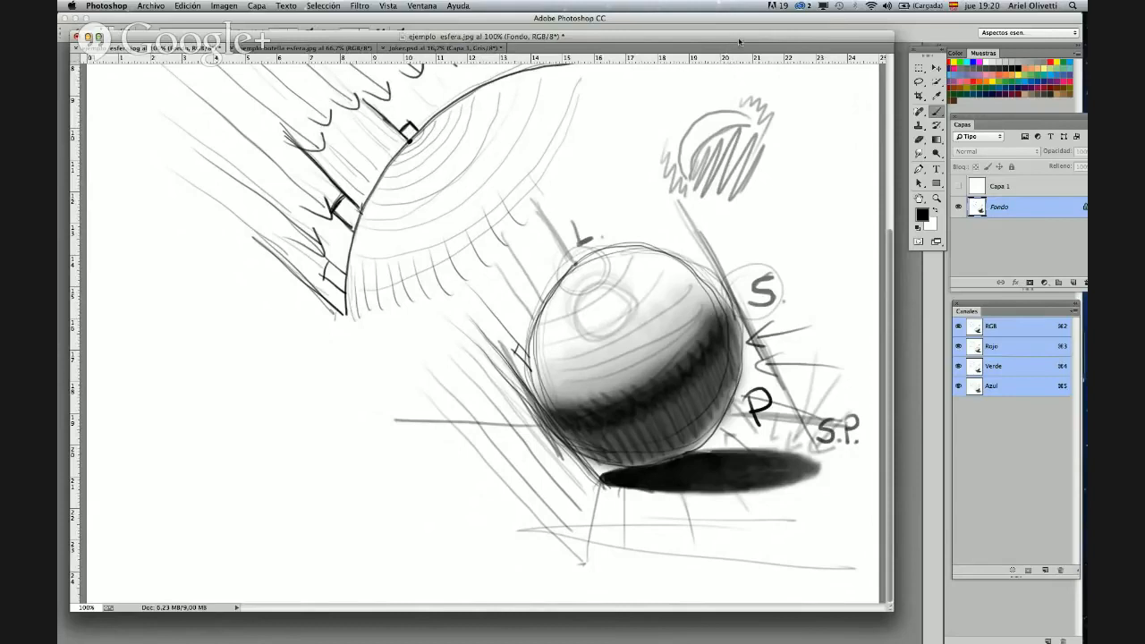
{"action": "mouse_move", "coordinate": [739, 41]}
{"action": "left_mouse_down"}
{"action": "mouse_move", "coordinate": [741, 62]}
{"action": "mouse_move", "coordinate": [748, 37]}
{"action": "left_mouse_up"}
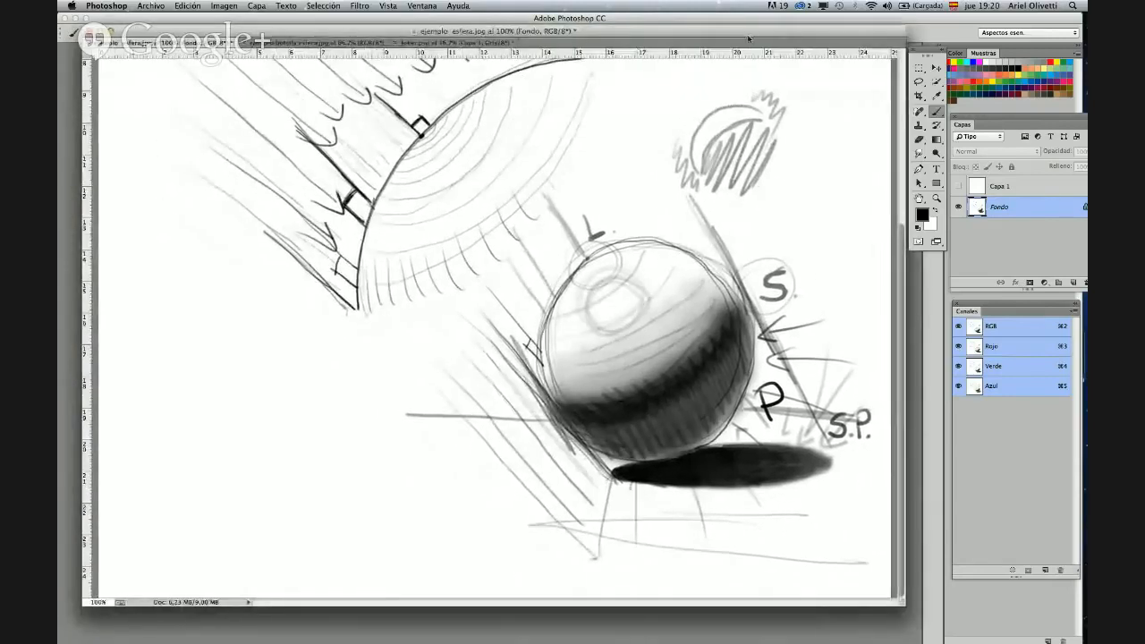
- Show and activate the Capa 1 layer and draw parallel light rays reaching the upper circle's lit side
{"action": "left_click", "coordinate": [1003, 188]}
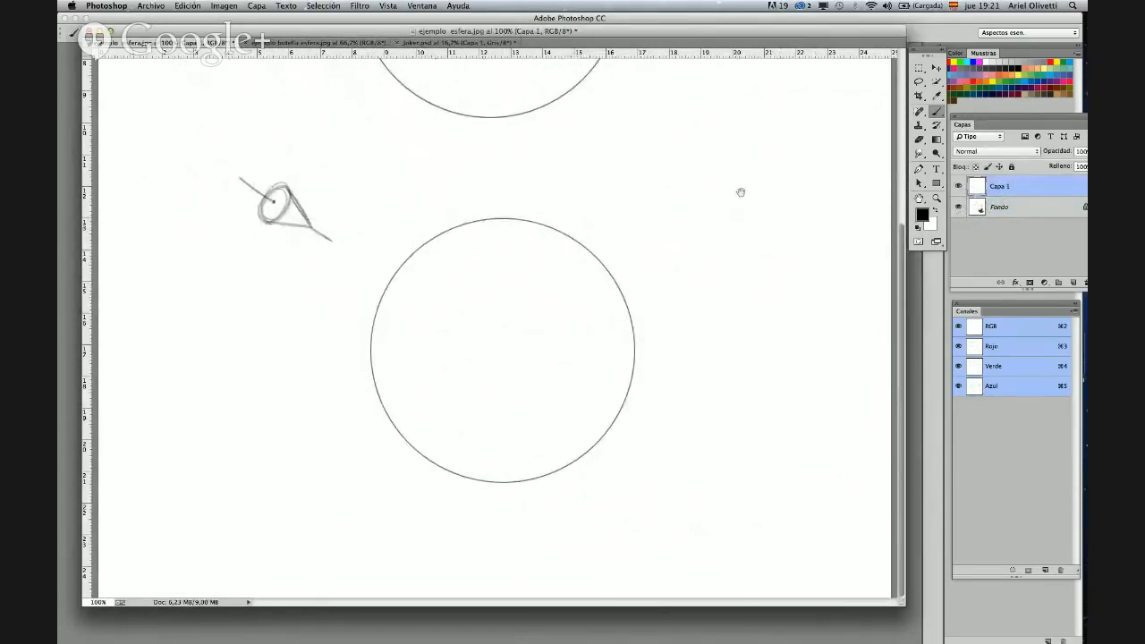
{"action": "scroll", "coordinate": [743, 268], "scroll_direction": "up", "scroll_amount": 3}
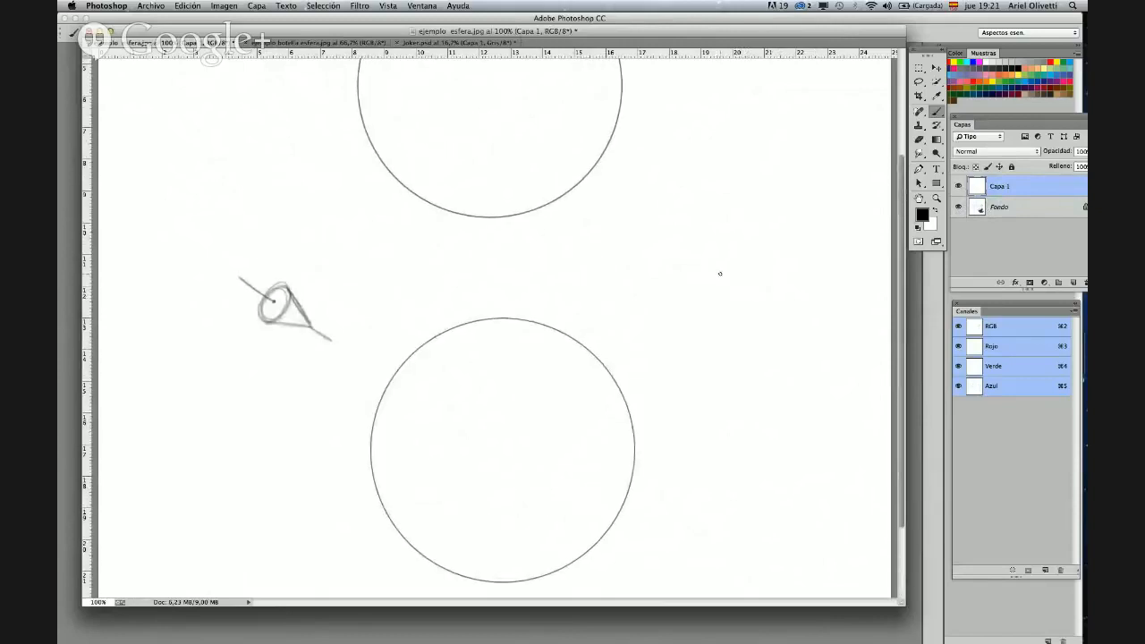
{"action": "key", "text": "super+minus"}
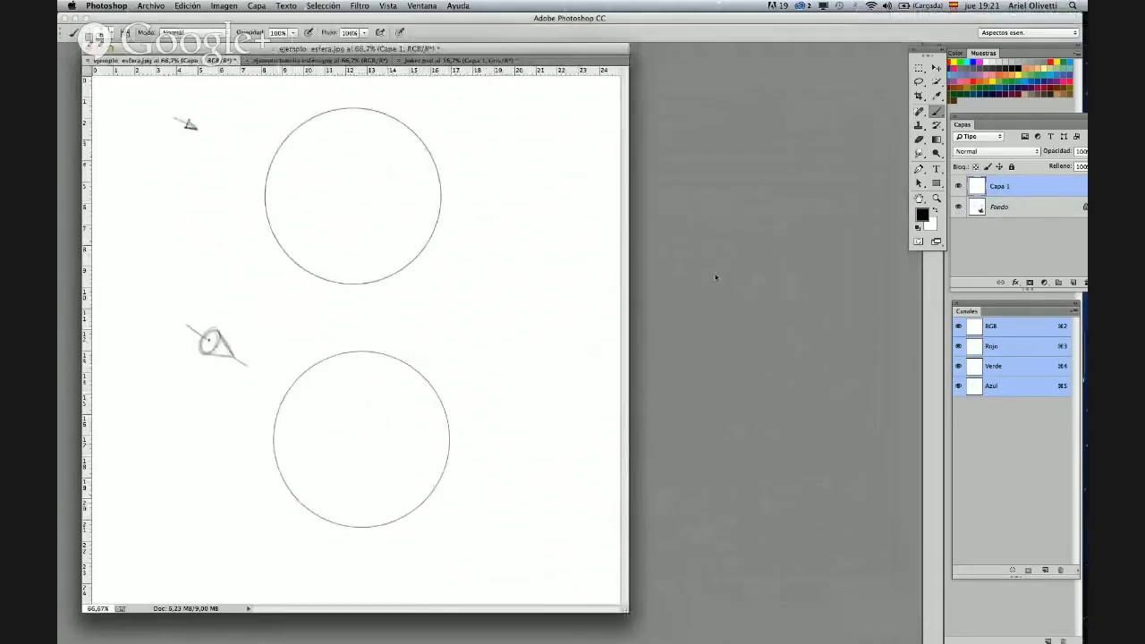
{"action": "left_click_drag", "start_coordinate": [424, 54], "coordinate": [451, 42]}
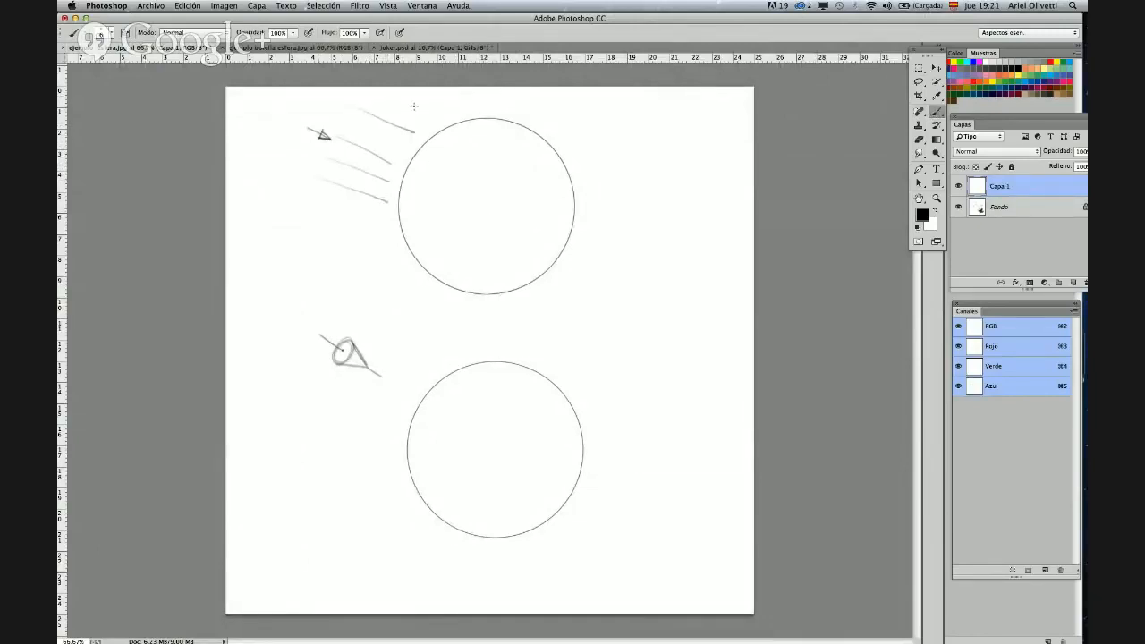
{"action": "left_click_drag", "start_coordinate": [316, 186], "coordinate": [400, 227]}
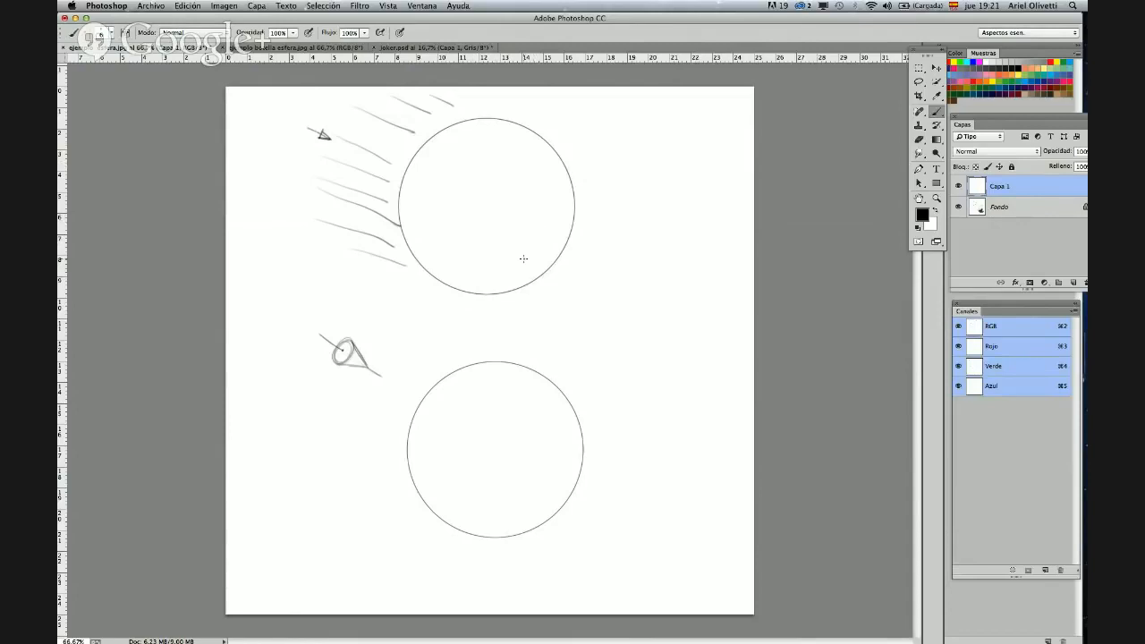
- Choose the 329 soft round brush with 0% hardness and set its size to 54 px
{"action": "right_click", "coordinate": [525, 170]}
{"action": "left_click_drag", "start_coordinate": [664, 248], "coordinate": [664, 283]}
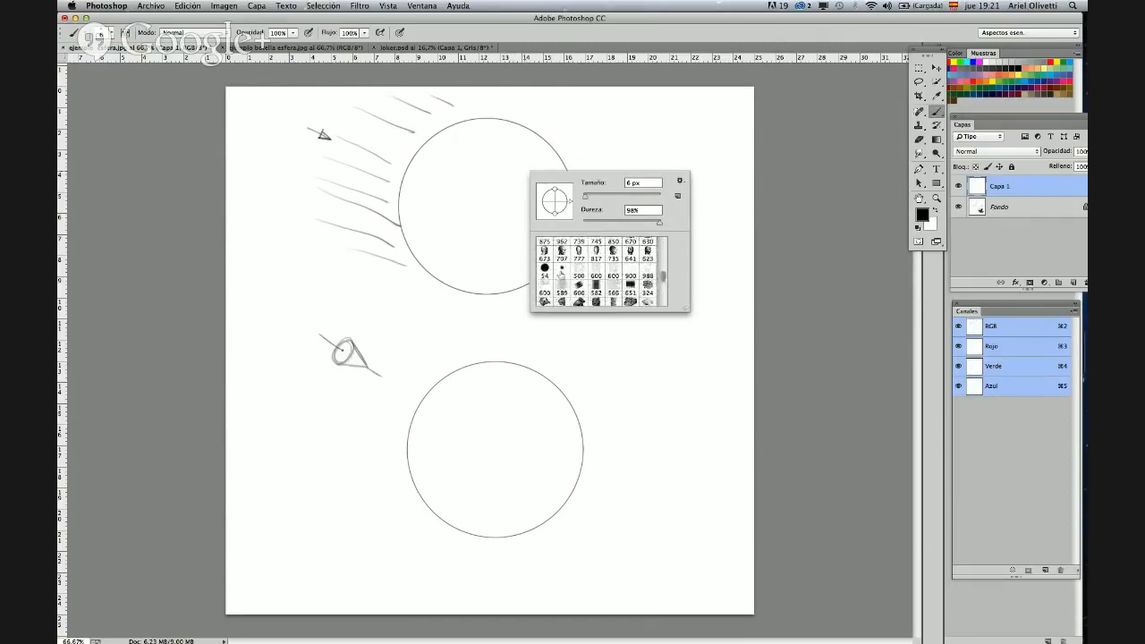
{"action": "left_click", "coordinate": [561, 273]}
{"action": "left_click_drag", "start_coordinate": [664, 280], "coordinate": [664, 244]}
{"action": "left_click", "coordinate": [561, 246]}
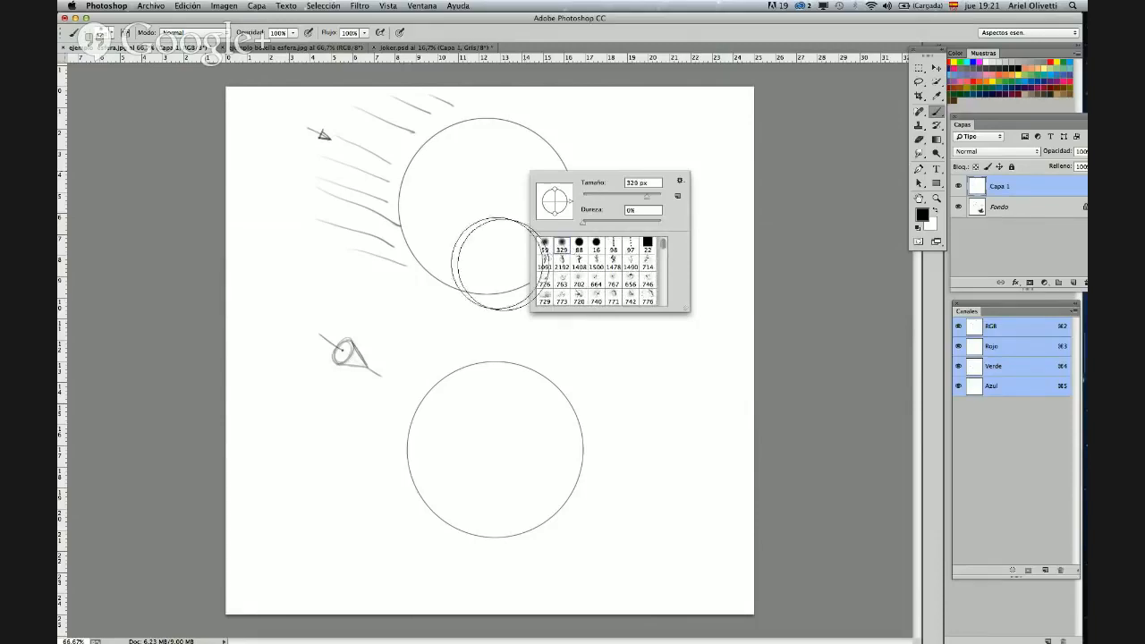
{"action": "left_click_drag", "start_coordinate": [642, 196], "coordinate": [616, 198]}
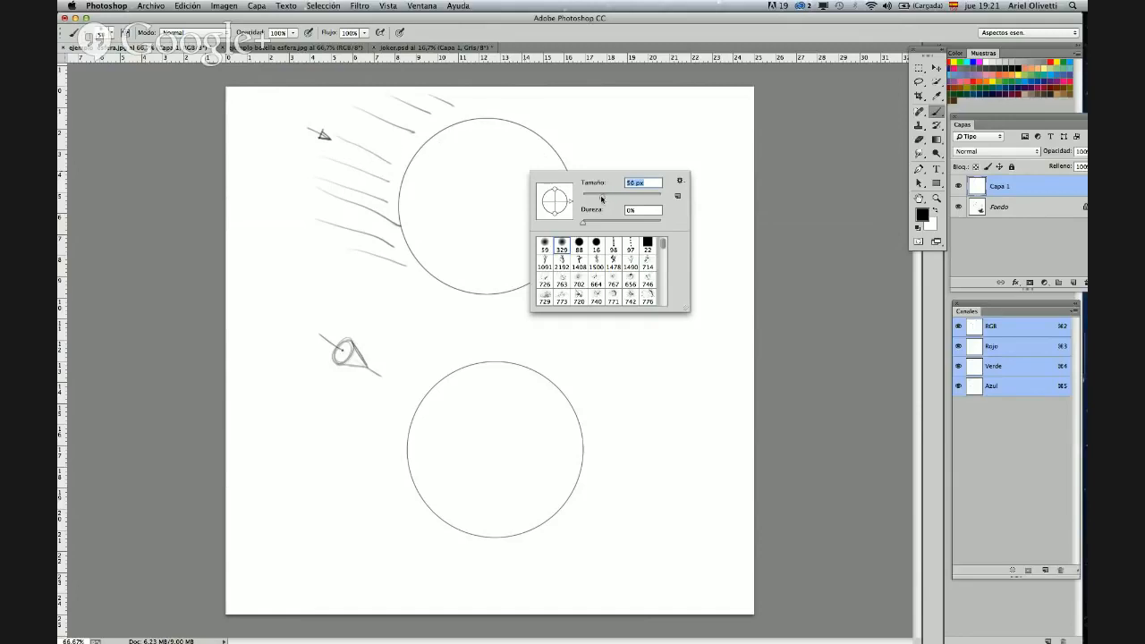
{"action": "left_click", "coordinate": [593, 156]}
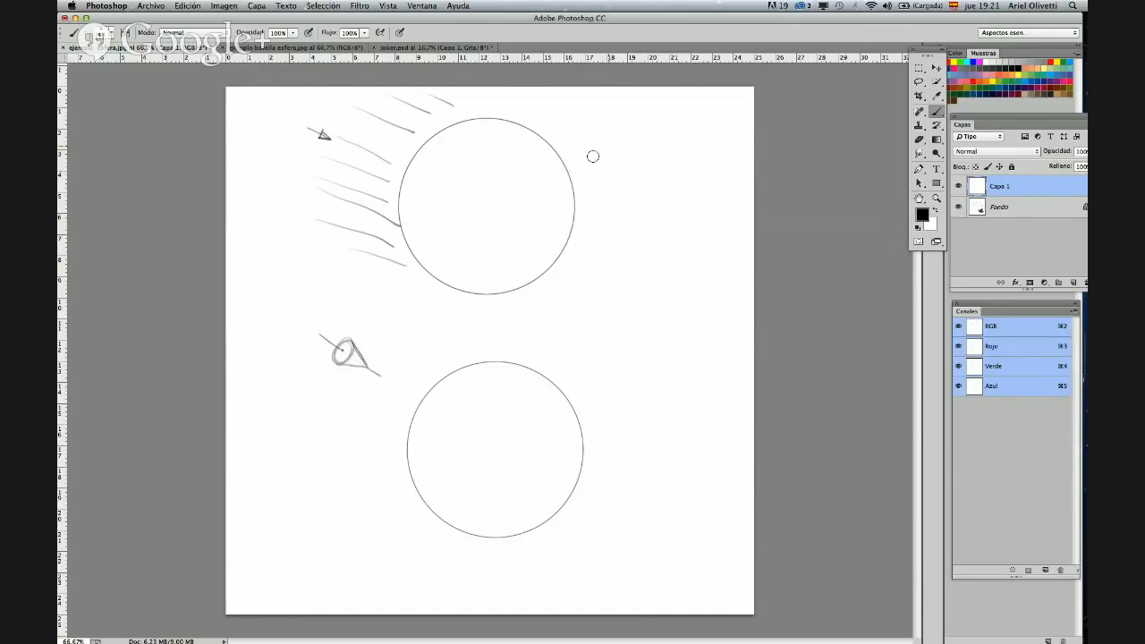
{"action": "right_click", "coordinate": [528, 137]}
{"action": "left_click_drag", "start_coordinate": [604, 164], "coordinate": [572, 164]}
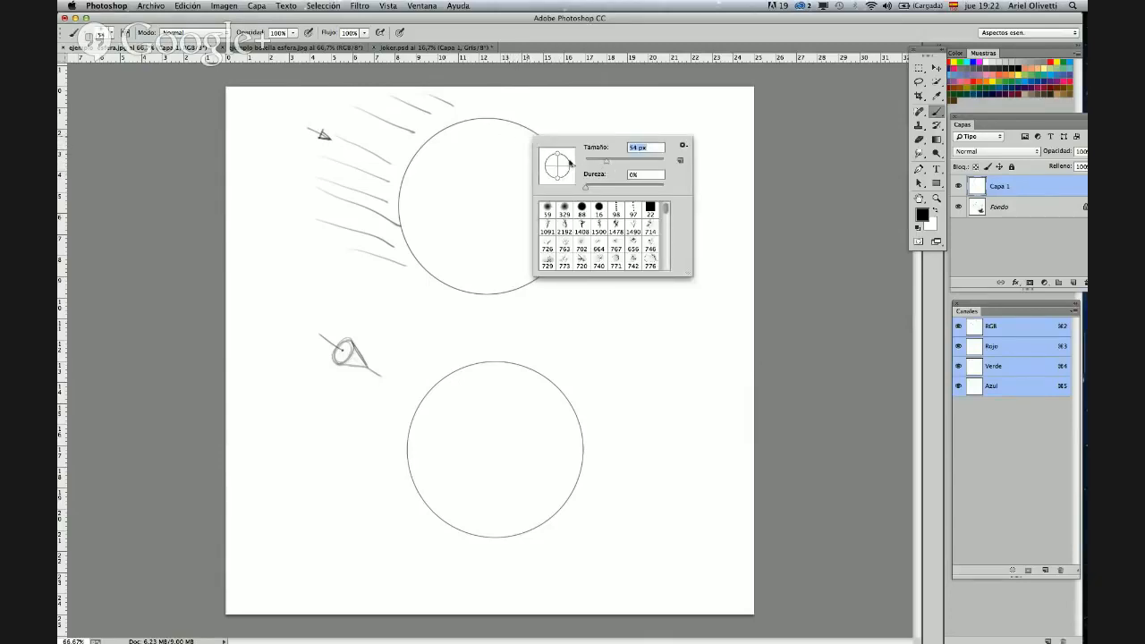
{"action": "left_click", "coordinate": [466, 166]}
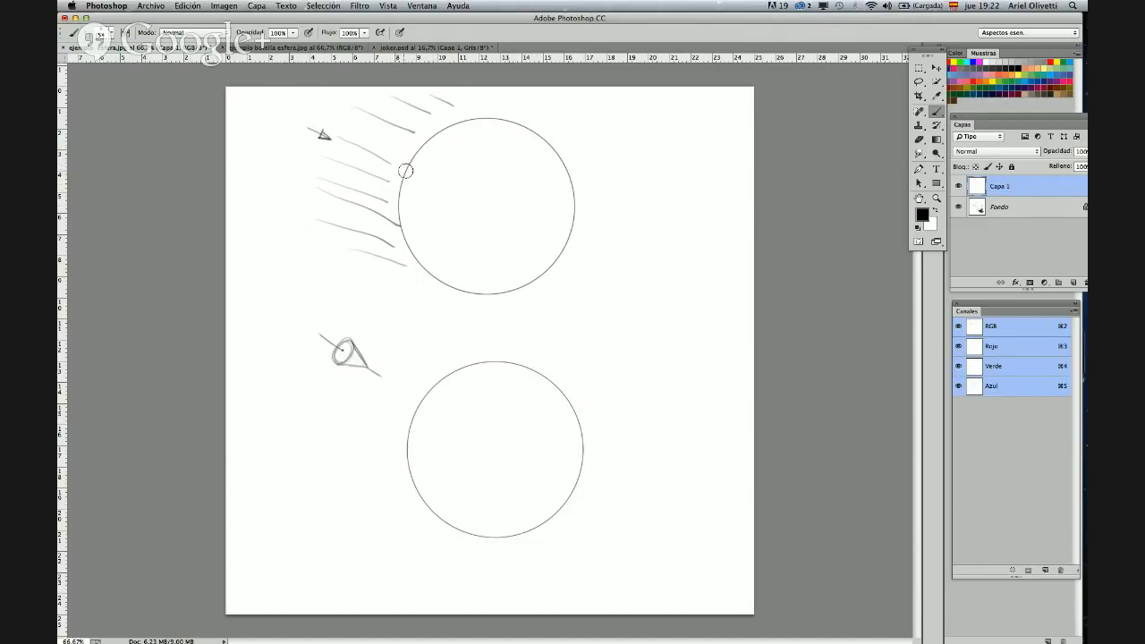
- Enlarge the soft brush and shade the upper circle with a light grey lit side, a mid-grey band and a dark diagonal core shadow
{"action": "right_click", "coordinate": [478, 170]}
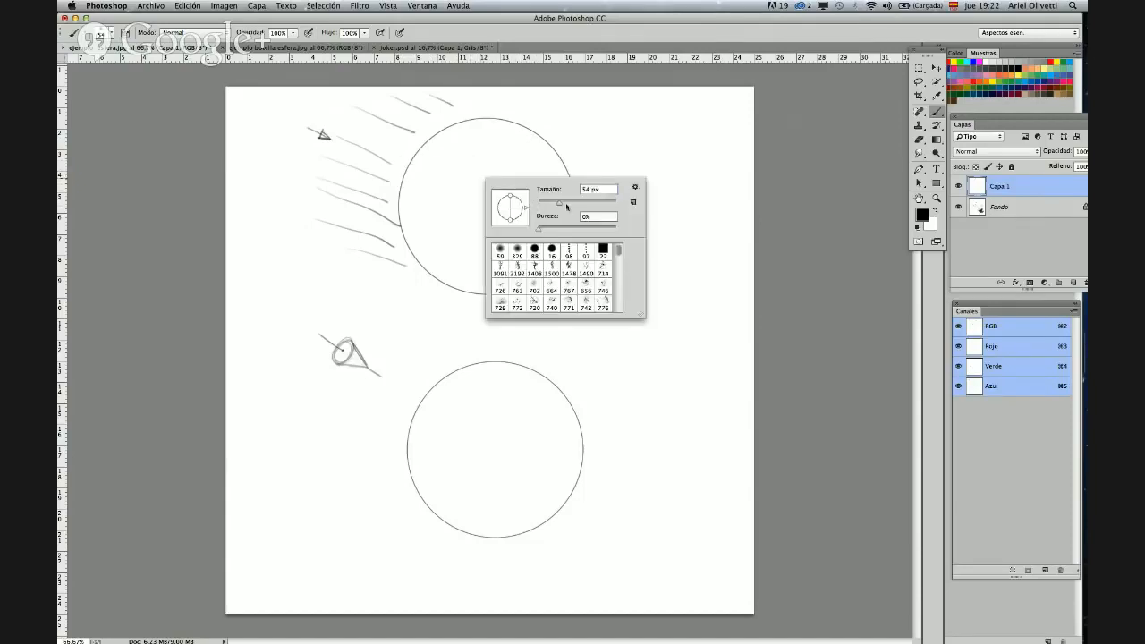
{"action": "left_click", "coordinate": [431, 160]}
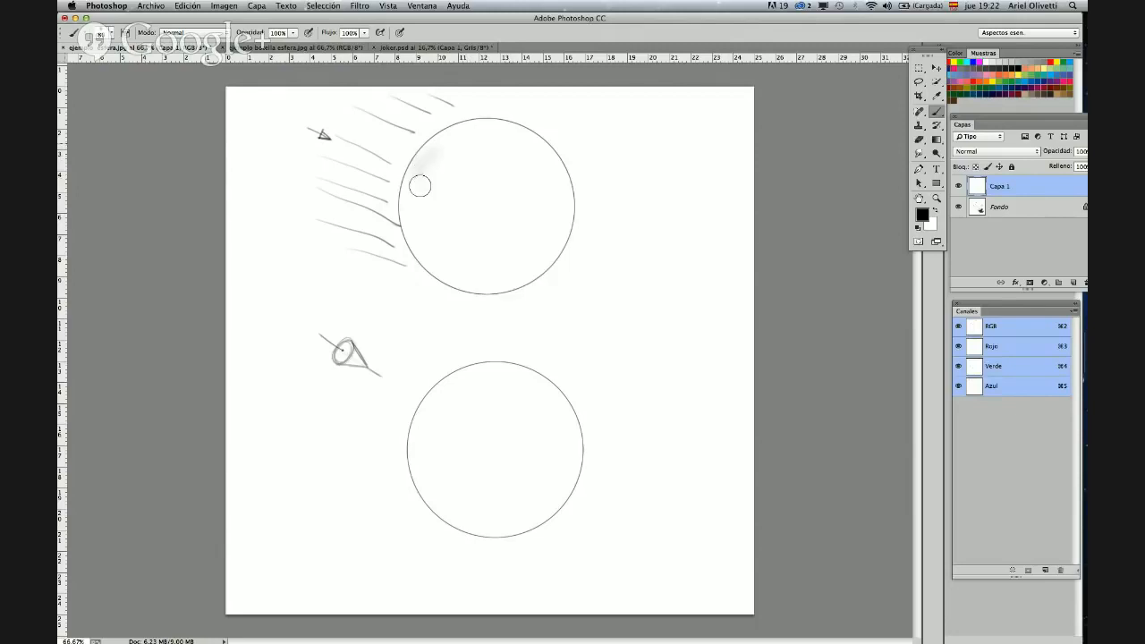
{"action": "mouse_move", "coordinate": [417, 184]}
{"action": "left_mouse_down"}
{"action": "mouse_move", "coordinate": [445, 191]}
{"action": "mouse_move", "coordinate": [427, 237]}
{"action": "mouse_move", "coordinate": [479, 197]}
{"action": "mouse_move", "coordinate": [443, 260]}
{"action": "mouse_move", "coordinate": [457, 270]}
{"action": "mouse_move", "coordinate": [513, 159]}
{"action": "mouse_move", "coordinate": [483, 213]}
{"action": "mouse_move", "coordinate": [513, 133]}
{"action": "mouse_move", "coordinate": [452, 275]}
{"action": "mouse_move", "coordinate": [511, 199]}
{"action": "left_mouse_up"}
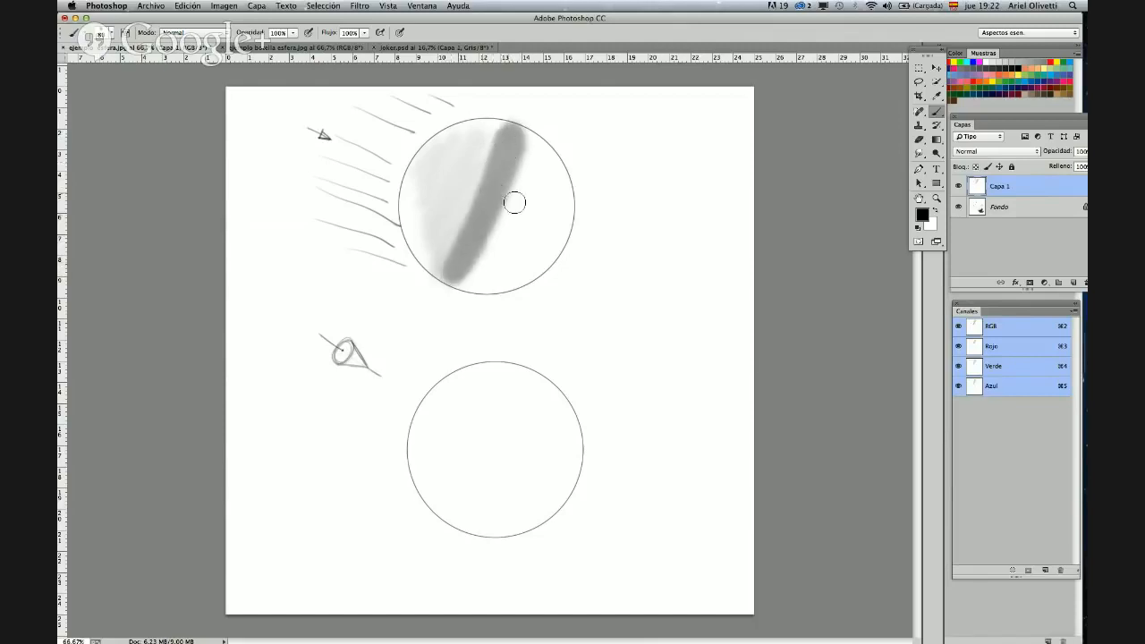
{"action": "right_click", "coordinate": [514, 199]}
{"action": "left_click_drag", "start_coordinate": [601, 223], "coordinate": [608, 223]}
{"action": "mouse_move", "coordinate": [504, 147]}
{"action": "left_mouse_down"}
{"action": "mouse_move", "coordinate": [498, 185]}
{"action": "mouse_move", "coordinate": [515, 147]}
{"action": "mouse_move", "coordinate": [457, 280]}
{"action": "mouse_move", "coordinate": [484, 205]}
{"action": "mouse_move", "coordinate": [442, 270]}
{"action": "mouse_move", "coordinate": [452, 268]}
{"action": "mouse_move", "coordinate": [433, 260]}
{"action": "mouse_move", "coordinate": [432, 234]}
{"action": "mouse_move", "coordinate": [494, 188]}
{"action": "mouse_move", "coordinate": [467, 149]}
{"action": "mouse_move", "coordinate": [501, 132]}
{"action": "mouse_move", "coordinate": [519, 157]}
{"action": "left_mouse_up"}
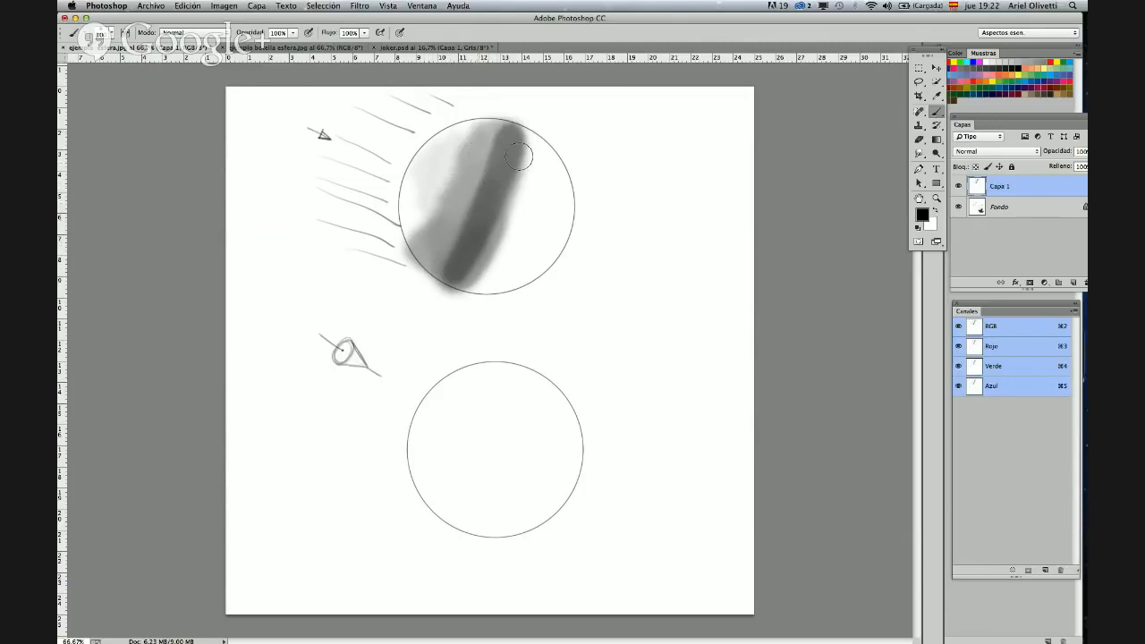
- Darken the upper sphere's core shadow and fill its shadow side with grey, using the soft brush at 149 px
{"action": "mouse_move", "coordinate": [477, 188]}
{"action": "left_mouse_down"}
{"action": "mouse_move", "coordinate": [491, 143]}
{"action": "mouse_move", "coordinate": [449, 253]}
{"action": "mouse_move", "coordinate": [477, 207]}
{"action": "mouse_move", "coordinate": [466, 264]}
{"action": "mouse_move", "coordinate": [507, 205]}
{"action": "mouse_move", "coordinate": [528, 140]}
{"action": "mouse_move", "coordinate": [488, 257]}
{"action": "mouse_move", "coordinate": [523, 162]}
{"action": "mouse_move", "coordinate": [497, 270]}
{"action": "mouse_move", "coordinate": [460, 275]}
{"action": "mouse_move", "coordinate": [488, 283]}
{"action": "mouse_move", "coordinate": [471, 277]}
{"action": "mouse_move", "coordinate": [545, 251]}
{"action": "mouse_move", "coordinate": [531, 268]}
{"action": "mouse_move", "coordinate": [568, 202]}
{"action": "mouse_move", "coordinate": [529, 141]}
{"action": "mouse_move", "coordinate": [503, 242]}
{"action": "mouse_move", "coordinate": [533, 165]}
{"action": "mouse_move", "coordinate": [508, 232]}
{"action": "mouse_move", "coordinate": [520, 264]}
{"action": "mouse_move", "coordinate": [532, 258]}
{"action": "mouse_move", "coordinate": [466, 277]}
{"action": "mouse_move", "coordinate": [483, 280]}
{"action": "mouse_move", "coordinate": [503, 267]}
{"action": "mouse_move", "coordinate": [494, 213]}
{"action": "mouse_move", "coordinate": [550, 246]}
{"action": "mouse_move", "coordinate": [555, 228]}
{"action": "mouse_move", "coordinate": [521, 183]}
{"action": "mouse_move", "coordinate": [560, 181]}
{"action": "mouse_move", "coordinate": [552, 160]}
{"action": "mouse_move", "coordinate": [480, 216]}
{"action": "mouse_move", "coordinate": [500, 168]}
{"action": "mouse_move", "coordinate": [488, 205]}
{"action": "left_mouse_up"}
{"action": "right_click", "coordinate": [491, 233]}
{"action": "left_click_drag", "start_coordinate": [587, 260], "coordinate": [580, 259]}
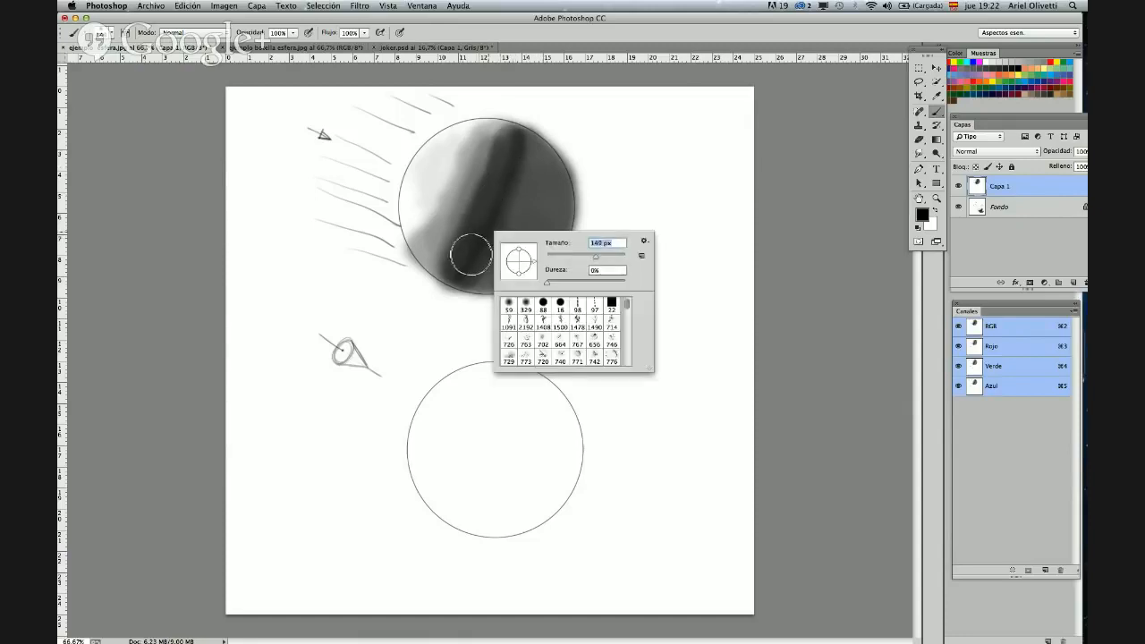
{"action": "left_click", "coordinate": [468, 260]}
{"action": "mouse_move", "coordinate": [468, 260]}
{"action": "left_mouse_down"}
{"action": "mouse_move", "coordinate": [513, 145]}
{"action": "mouse_move", "coordinate": [459, 261]}
{"action": "mouse_move", "coordinate": [501, 194]}
{"action": "mouse_move", "coordinate": [476, 255]}
{"action": "mouse_move", "coordinate": [520, 149]}
{"action": "mouse_move", "coordinate": [524, 179]}
{"action": "mouse_move", "coordinate": [497, 252]}
{"action": "mouse_move", "coordinate": [485, 271]}
{"action": "mouse_move", "coordinate": [504, 241]}
{"action": "mouse_move", "coordinate": [454, 251]}
{"action": "mouse_move", "coordinate": [442, 268]}
{"action": "mouse_move", "coordinate": [451, 250]}
{"action": "mouse_move", "coordinate": [464, 255]}
{"action": "mouse_move", "coordinate": [452, 215]}
{"action": "mouse_move", "coordinate": [485, 205]}
{"action": "mouse_move", "coordinate": [501, 143]}
{"action": "mouse_move", "coordinate": [485, 188]}
{"action": "left_mouse_up"}
- Smudge the transition between the core shadow and the midtones on the upper sphere
{"action": "key", "text": "r"}
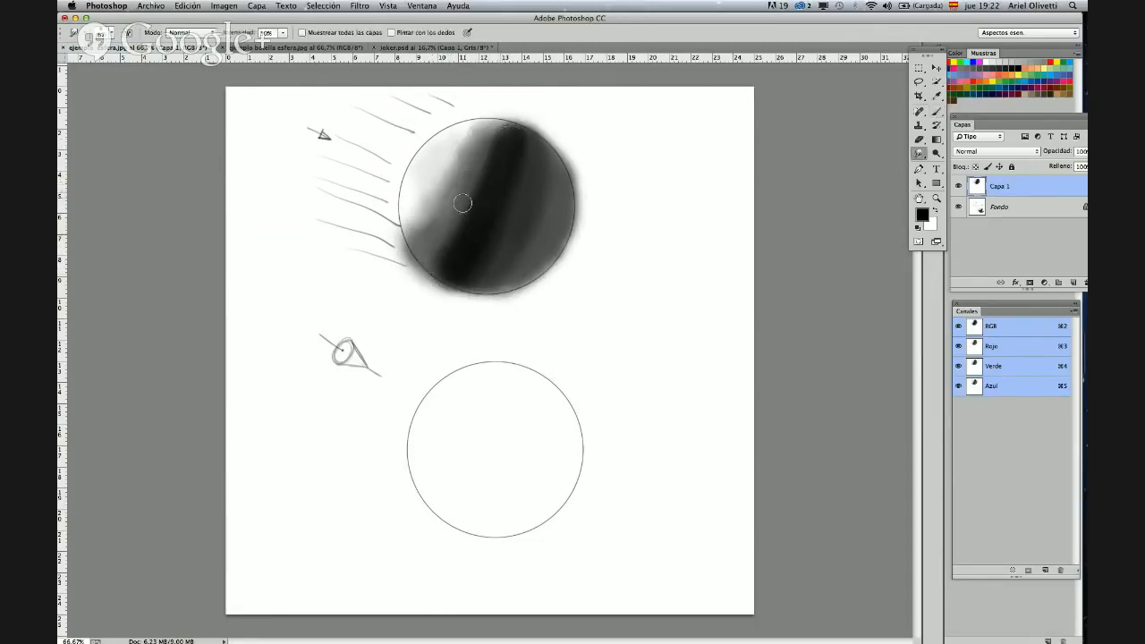
{"action": "right_click", "coordinate": [454, 225]}
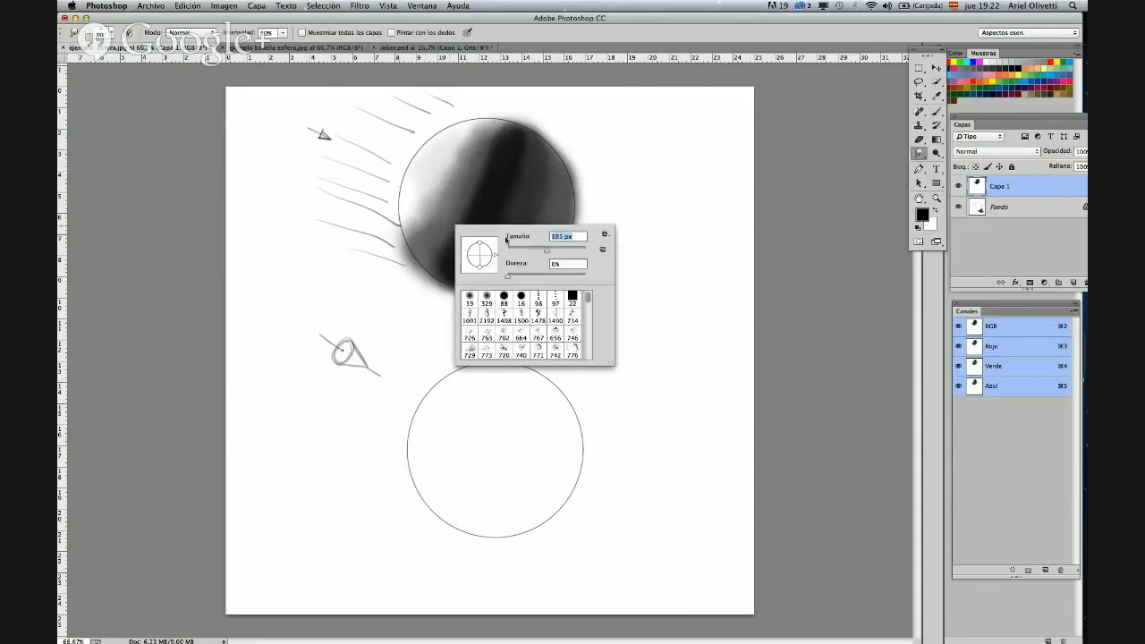
{"action": "left_click", "coordinate": [431, 220]}
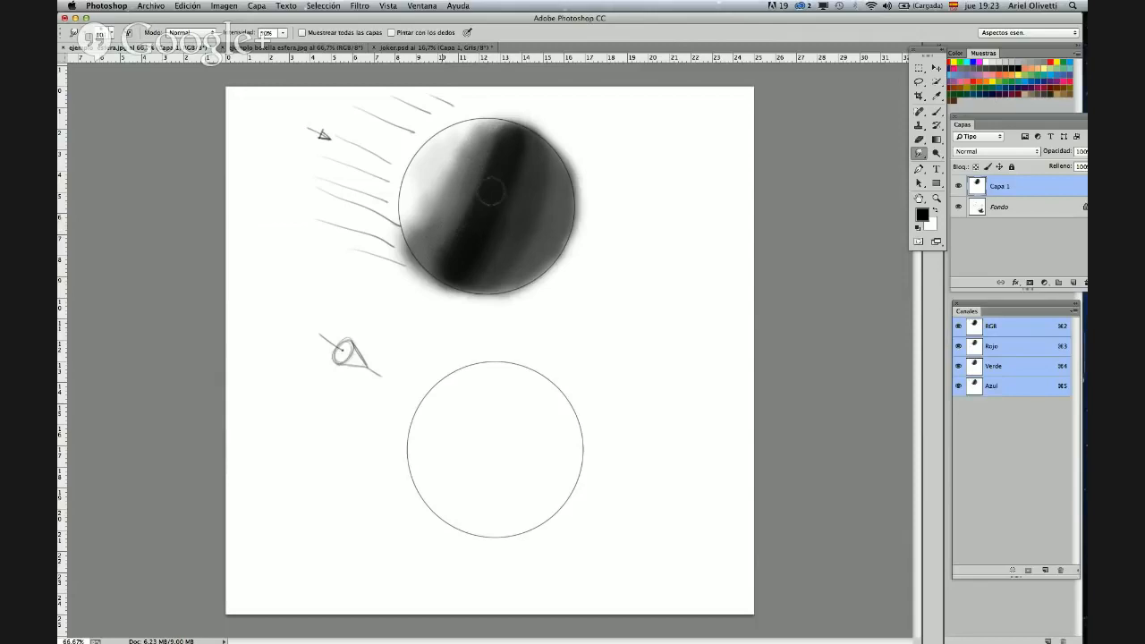
- Darken the upper sphere's core shadow and reflected-light side with the soft brush enlarged to 193 px
{"action": "key", "text": "b"}
{"action": "right_click", "coordinate": [526, 242]}
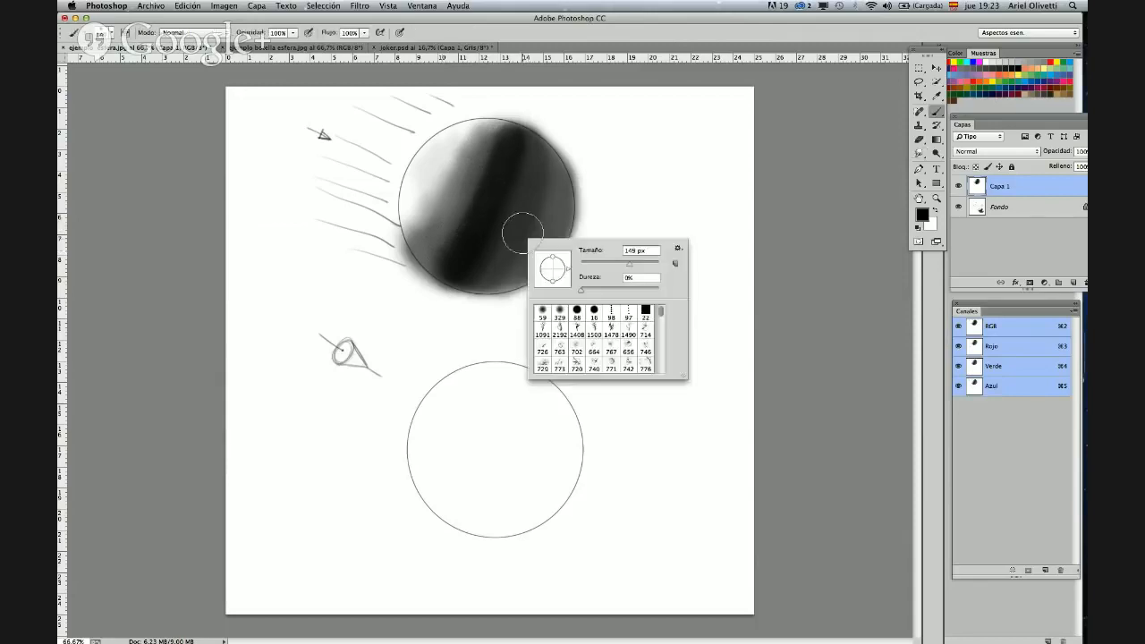
{"action": "left_click_drag", "start_coordinate": [633, 267], "coordinate": [637, 267]}
{"action": "mouse_move", "coordinate": [484, 269]}
{"action": "left_mouse_down"}
{"action": "mouse_move", "coordinate": [522, 228]}
{"action": "mouse_move", "coordinate": [530, 145]}
{"action": "mouse_move", "coordinate": [521, 194]}
{"action": "mouse_move", "coordinate": [481, 273]}
{"action": "mouse_move", "coordinate": [536, 150]}
{"action": "mouse_move", "coordinate": [517, 205]}
{"action": "left_mouse_up"}
- Erase the shading that spills outside the upper sphere's outline on its shadow side and lower edge
{"action": "key", "text": "e"}
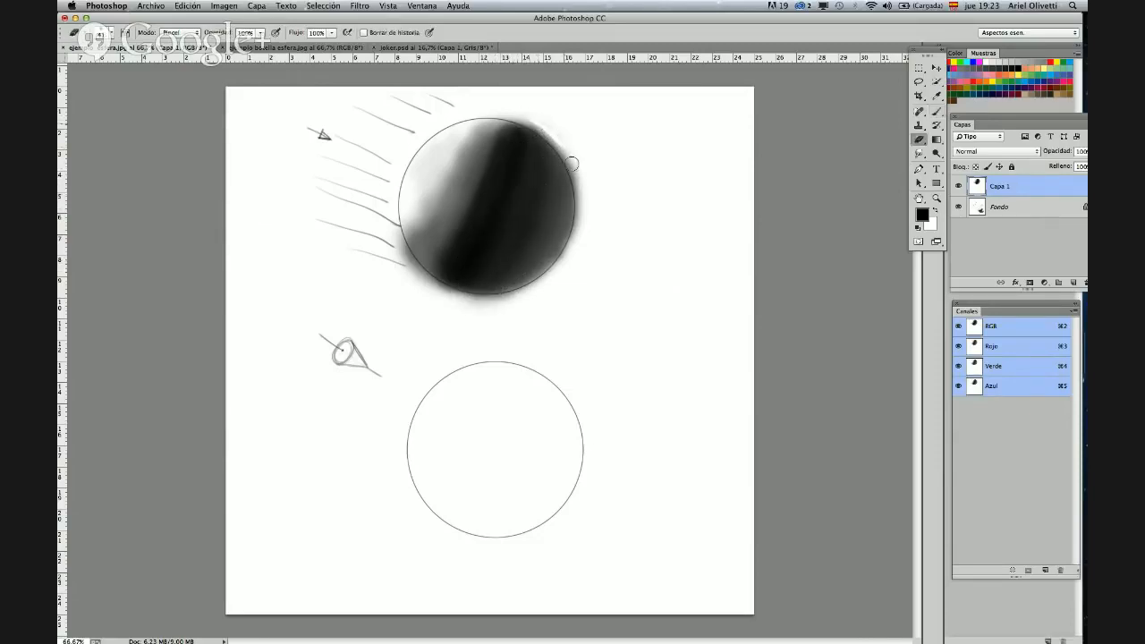
{"action": "left_click_drag", "start_coordinate": [572, 164], "coordinate": [574, 237]}
{"action": "mouse_move", "coordinate": [402, 236]}
{"action": "left_mouse_down"}
{"action": "mouse_move", "coordinate": [408, 259]}
{"action": "mouse_move", "coordinate": [457, 295]}
{"action": "mouse_move", "coordinate": [514, 298]}
{"action": "left_mouse_up"}
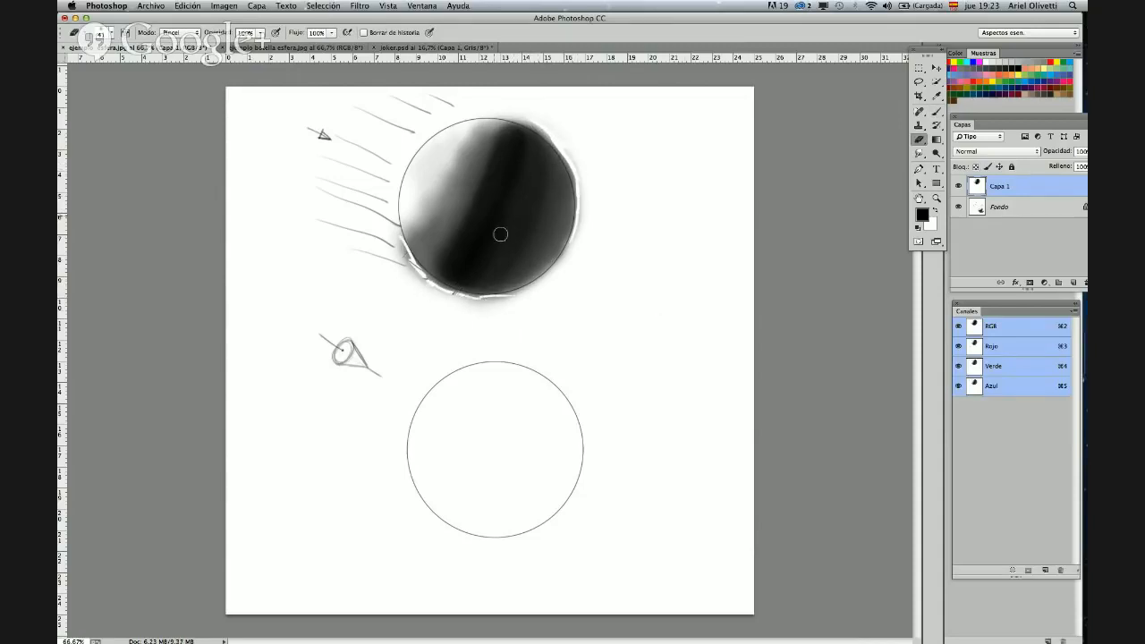
{"action": "right_click", "coordinate": [458, 258]}
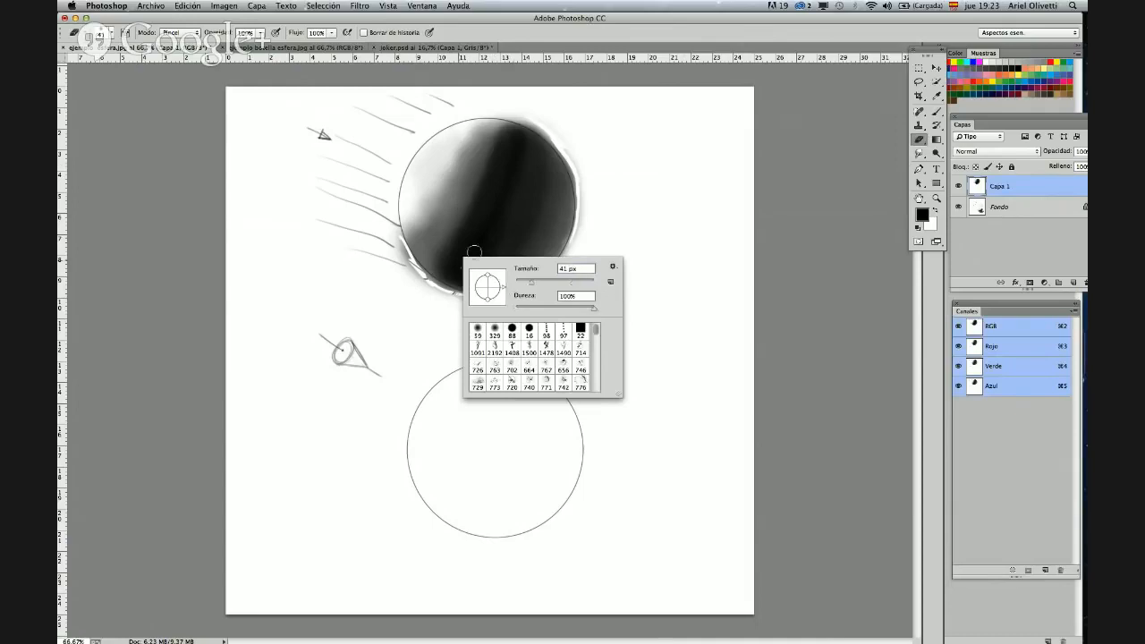
{"action": "key", "text": "Escape"}
- Lighten the midtones beside the upper sphere's core shadow with the soft brush in white
{"action": "key", "text": "b"}
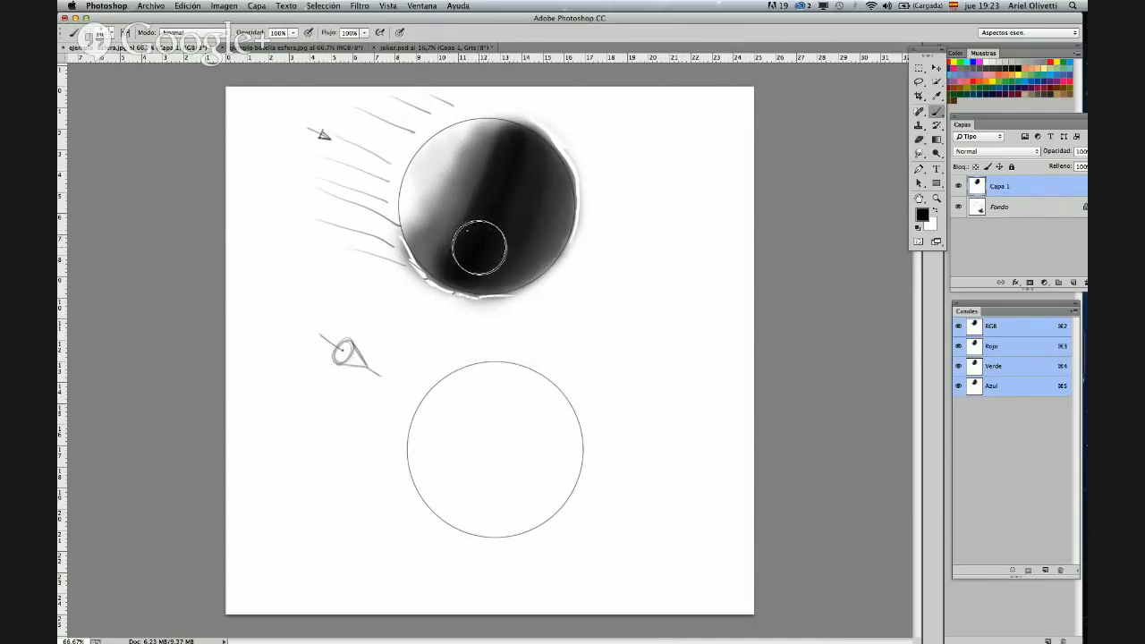
{"action": "key", "text": "x"}
{"action": "mouse_move", "coordinate": [466, 238]}
{"action": "left_mouse_down"}
{"action": "mouse_move", "coordinate": [422, 235]}
{"action": "mouse_move", "coordinate": [433, 190]}
{"action": "mouse_move", "coordinate": [430, 228]}
{"action": "mouse_move", "coordinate": [471, 150]}
{"action": "mouse_move", "coordinate": [449, 172]}
{"action": "mouse_move", "coordinate": [500, 136]}
{"action": "mouse_move", "coordinate": [441, 251]}
{"action": "left_mouse_up"}
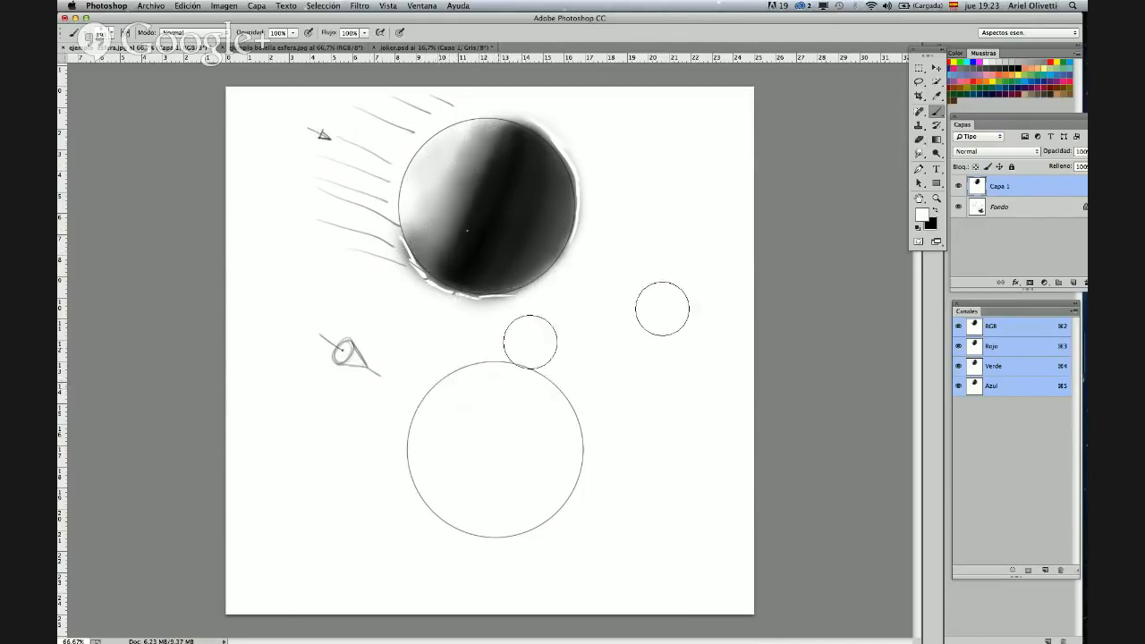
- With the 16 hard round brush in black, extend the light arrow into the lower circle and sketch concentric rings around its contact point
{"action": "key", "text": "x"}
{"action": "right_click", "coordinate": [546, 351]}
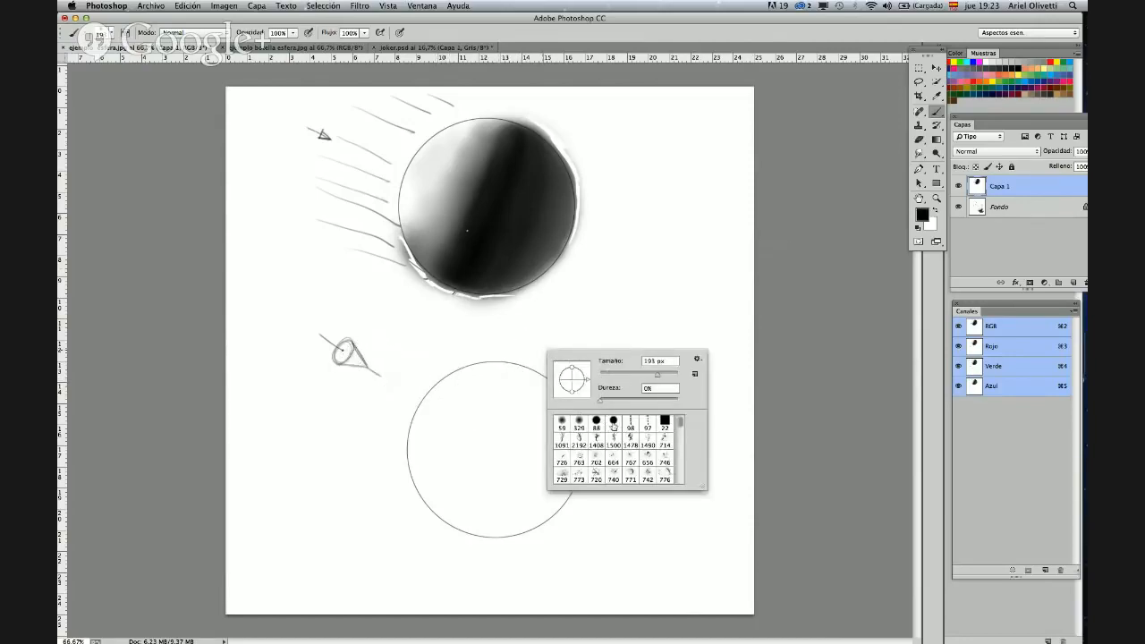
{"action": "left_click", "coordinate": [614, 422]}
{"action": "key", "text": "Return"}
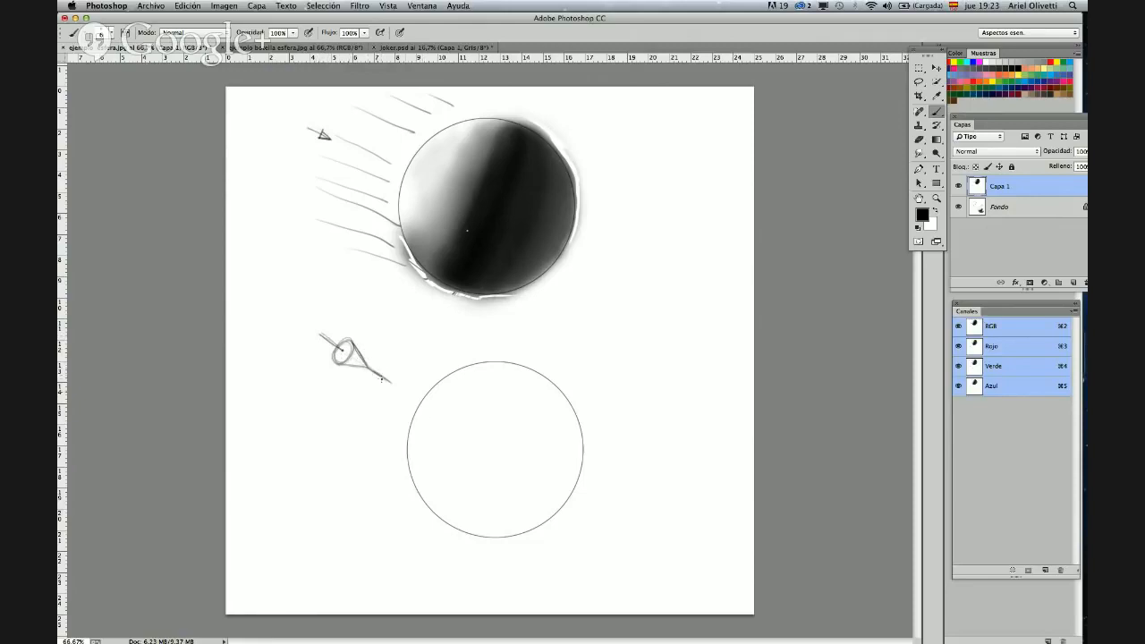
{"action": "left_click_drag", "start_coordinate": [381, 376], "coordinate": [427, 409]}
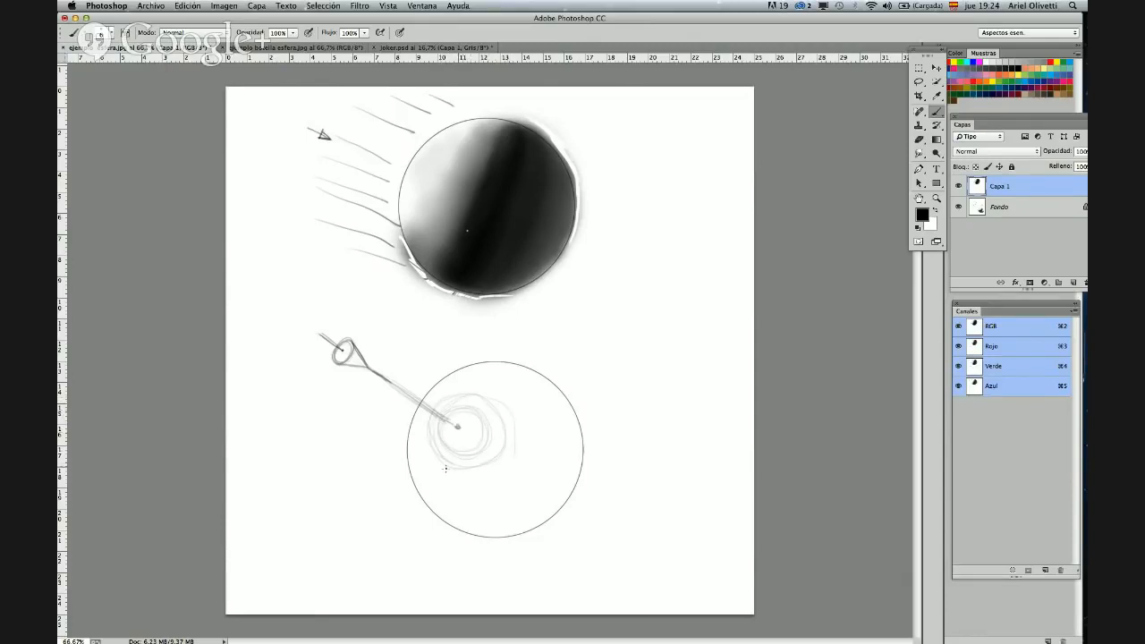
{"action": "mouse_move", "coordinate": [476, 482]}
{"action": "left_mouse_down"}
{"action": "mouse_move", "coordinate": [510, 466]}
{"action": "mouse_move", "coordinate": [514, 398]}
{"action": "mouse_move", "coordinate": [532, 430]}
{"action": "mouse_move", "coordinate": [512, 476]}
{"action": "mouse_move", "coordinate": [435, 478]}
{"action": "mouse_move", "coordinate": [467, 491]}
{"action": "mouse_move", "coordinate": [527, 471]}
{"action": "mouse_move", "coordinate": [528, 397]}
{"action": "mouse_move", "coordinate": [509, 372]}
{"action": "mouse_move", "coordinate": [548, 433]}
{"action": "mouse_move", "coordinate": [514, 492]}
{"action": "mouse_move", "coordinate": [412, 459]}
{"action": "mouse_move", "coordinate": [456, 505]}
{"action": "mouse_move", "coordinate": [536, 487]}
{"action": "mouse_move", "coordinate": [518, 377]}
{"action": "mouse_move", "coordinate": [564, 409]}
{"action": "left_mouse_up"}
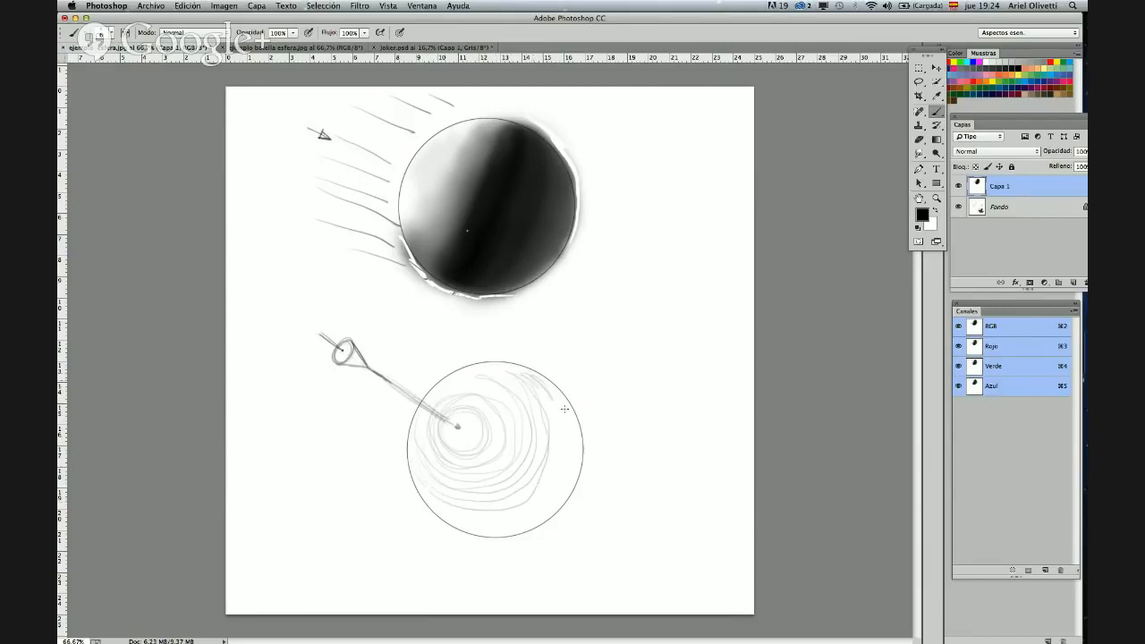
- Paint a curved core shadow on the lower sphere with a 37 px hard brush, and add grey midtones around it at 72 px
{"action": "right_click", "coordinate": [553, 413]}
{"action": "left_click_drag", "start_coordinate": [624, 435], "coordinate": [632, 435]}
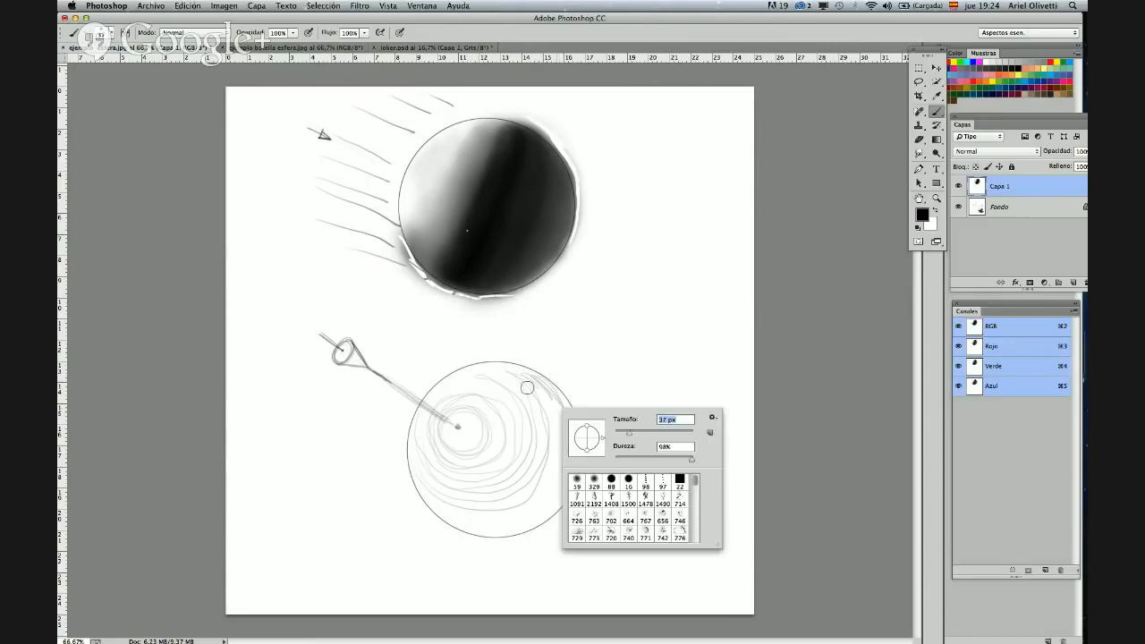
{"action": "left_click", "coordinate": [526, 380]}
{"action": "mouse_move", "coordinate": [534, 371]}
{"action": "left_mouse_down"}
{"action": "mouse_move", "coordinate": [565, 417]}
{"action": "mouse_move", "coordinate": [567, 446]}
{"action": "mouse_move", "coordinate": [556, 404]}
{"action": "mouse_move", "coordinate": [567, 449]}
{"action": "mouse_move", "coordinate": [540, 502]}
{"action": "mouse_move", "coordinate": [465, 529]}
{"action": "mouse_move", "coordinate": [448, 521]}
{"action": "mouse_move", "coordinate": [533, 513]}
{"action": "mouse_move", "coordinate": [508, 524]}
{"action": "mouse_move", "coordinate": [451, 526]}
{"action": "mouse_move", "coordinate": [548, 506]}
{"action": "mouse_move", "coordinate": [523, 517]}
{"action": "mouse_move", "coordinate": [563, 458]}
{"action": "mouse_move", "coordinate": [563, 468]}
{"action": "mouse_move", "coordinate": [563, 410]}
{"action": "mouse_move", "coordinate": [533, 378]}
{"action": "mouse_move", "coordinate": [567, 451]}
{"action": "mouse_move", "coordinate": [535, 510]}
{"action": "mouse_move", "coordinate": [448, 520]}
{"action": "mouse_move", "coordinate": [501, 529]}
{"action": "mouse_move", "coordinate": [450, 520]}
{"action": "mouse_move", "coordinate": [531, 516]}
{"action": "mouse_move", "coordinate": [461, 529]}
{"action": "mouse_move", "coordinate": [530, 516]}
{"action": "mouse_move", "coordinate": [560, 476]}
{"action": "mouse_move", "coordinate": [569, 424]}
{"action": "mouse_move", "coordinate": [554, 388]}
{"action": "mouse_move", "coordinate": [566, 408]}
{"action": "mouse_move", "coordinate": [534, 375]}
{"action": "mouse_move", "coordinate": [573, 429]}
{"action": "mouse_move", "coordinate": [572, 419]}
{"action": "mouse_move", "coordinate": [565, 403]}
{"action": "mouse_move", "coordinate": [578, 447]}
{"action": "mouse_move", "coordinate": [576, 458]}
{"action": "mouse_move", "coordinate": [575, 439]}
{"action": "mouse_move", "coordinate": [561, 491]}
{"action": "mouse_move", "coordinate": [578, 459]}
{"action": "mouse_move", "coordinate": [525, 526]}
{"action": "mouse_move", "coordinate": [441, 516]}
{"action": "mouse_move", "coordinate": [487, 538]}
{"action": "mouse_move", "coordinate": [462, 526]}
{"action": "mouse_move", "coordinate": [528, 525]}
{"action": "mouse_move", "coordinate": [501, 535]}
{"action": "mouse_move", "coordinate": [540, 518]}
{"action": "mouse_move", "coordinate": [568, 484]}
{"action": "mouse_move", "coordinate": [540, 507]}
{"action": "mouse_move", "coordinate": [562, 479]}
{"action": "mouse_move", "coordinate": [530, 376]}
{"action": "mouse_move", "coordinate": [551, 391]}
{"action": "mouse_move", "coordinate": [570, 467]}
{"action": "mouse_move", "coordinate": [519, 527]}
{"action": "mouse_move", "coordinate": [439, 519]}
{"action": "mouse_move", "coordinate": [510, 530]}
{"action": "mouse_move", "coordinate": [530, 514]}
{"action": "mouse_move", "coordinate": [562, 472]}
{"action": "mouse_move", "coordinate": [541, 392]}
{"action": "mouse_move", "coordinate": [547, 452]}
{"action": "left_mouse_up"}
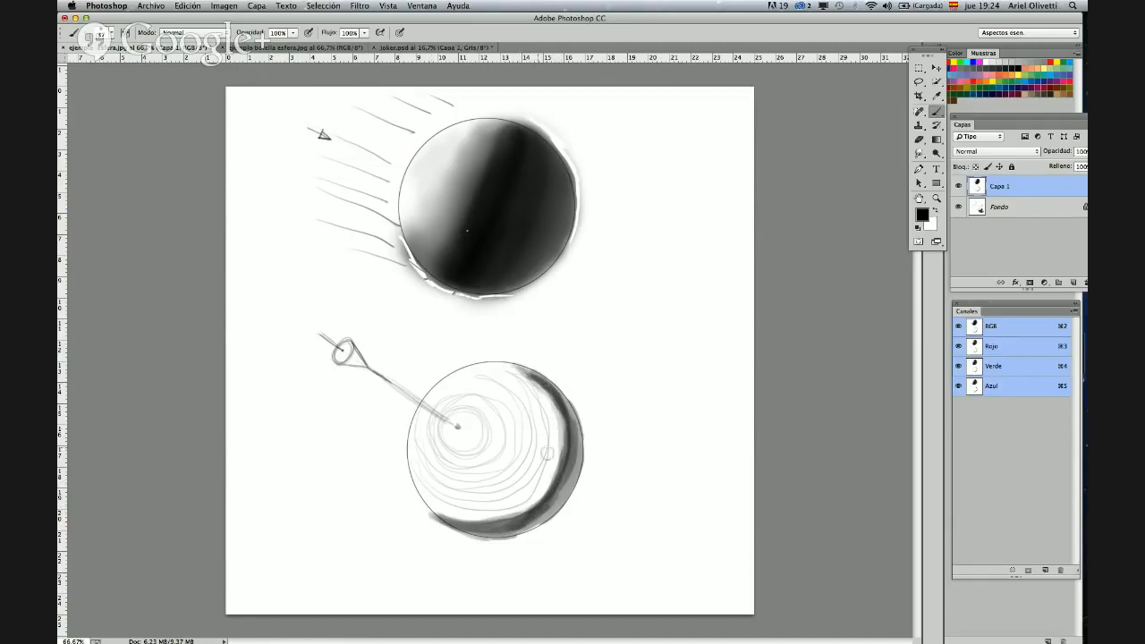
{"action": "right_click", "coordinate": [552, 447]}
{"action": "left_click_drag", "start_coordinate": [627, 471], "coordinate": [635, 470]}
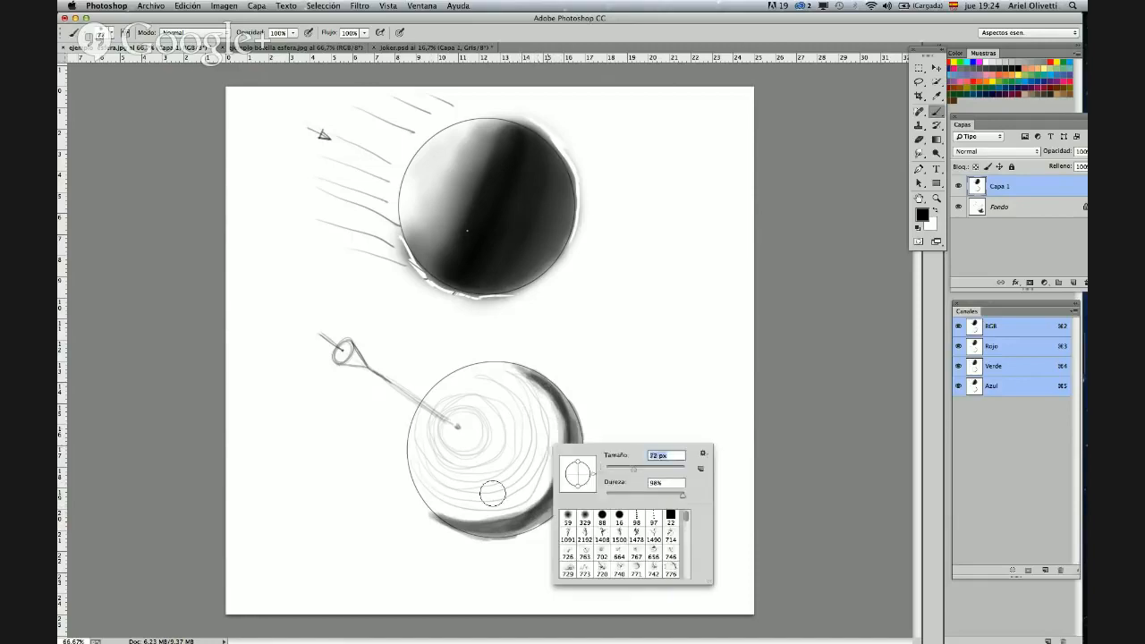
{"action": "mouse_move", "coordinate": [492, 493]}
{"action": "left_mouse_down"}
{"action": "mouse_move", "coordinate": [472, 520]}
{"action": "mouse_move", "coordinate": [533, 498]}
{"action": "mouse_move", "coordinate": [552, 466]}
{"action": "mouse_move", "coordinate": [553, 411]}
{"action": "mouse_move", "coordinate": [513, 370]}
{"action": "mouse_move", "coordinate": [468, 368]}
{"action": "mouse_move", "coordinate": [517, 370]}
{"action": "mouse_move", "coordinate": [555, 418]}
{"action": "mouse_move", "coordinate": [532, 387]}
{"action": "mouse_move", "coordinate": [549, 439]}
{"action": "mouse_move", "coordinate": [527, 504]}
{"action": "mouse_move", "coordinate": [474, 524]}
{"action": "mouse_move", "coordinate": [441, 515]}
{"action": "mouse_move", "coordinate": [412, 471]}
{"action": "mouse_move", "coordinate": [415, 455]}
{"action": "mouse_move", "coordinate": [434, 501]}
{"action": "mouse_move", "coordinate": [476, 526]}
{"action": "mouse_move", "coordinate": [481, 506]}
{"action": "mouse_move", "coordinate": [553, 454]}
{"action": "mouse_move", "coordinate": [535, 386]}
{"action": "mouse_move", "coordinate": [504, 367]}
{"action": "mouse_move", "coordinate": [556, 406]}
{"action": "mouse_move", "coordinate": [564, 457]}
{"action": "mouse_move", "coordinate": [563, 440]}
{"action": "mouse_move", "coordinate": [546, 488]}
{"action": "mouse_move", "coordinate": [509, 514]}
{"action": "mouse_move", "coordinate": [441, 519]}
{"action": "mouse_move", "coordinate": [483, 522]}
{"action": "mouse_move", "coordinate": [438, 496]}
{"action": "left_mouse_up"}
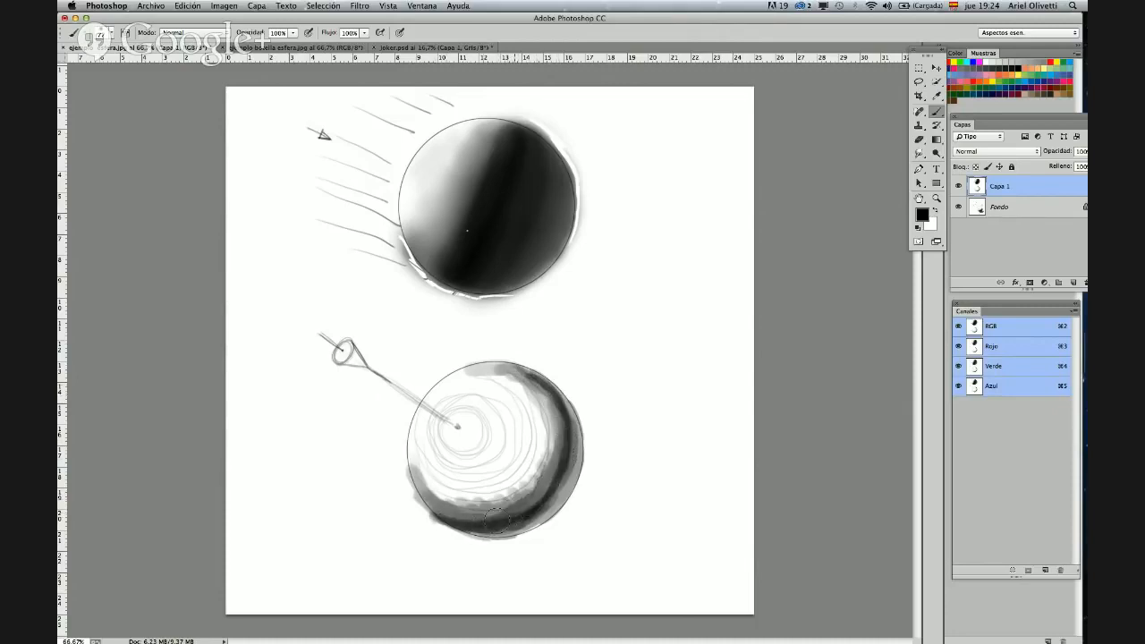
- Shade the lower sphere's midtones with a large soft brush and undo the last stroke
{"action": "right_click", "coordinate": [466, 430]}
{"action": "left_click", "coordinate": [519, 501]}
{"action": "mouse_move", "coordinate": [417, 473]}
{"action": "left_mouse_down"}
{"action": "mouse_move", "coordinate": [475, 504]}
{"action": "mouse_move", "coordinate": [511, 408]}
{"action": "mouse_move", "coordinate": [486, 459]}
{"action": "mouse_move", "coordinate": [434, 475]}
{"action": "mouse_move", "coordinate": [537, 483]}
{"action": "mouse_move", "coordinate": [524, 452]}
{"action": "left_mouse_up"}
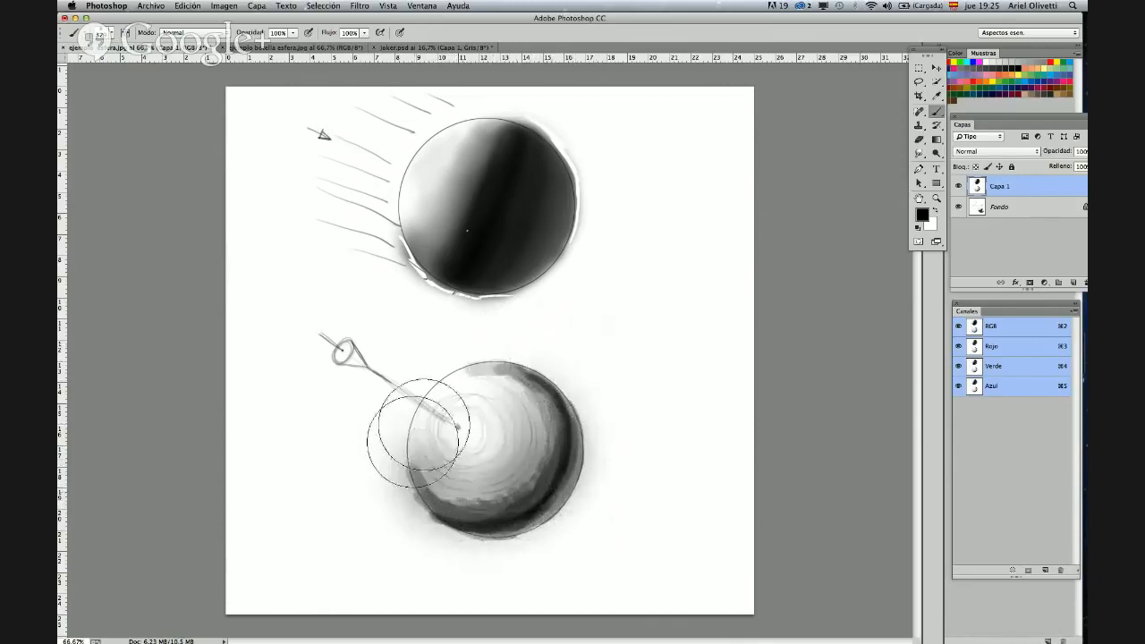
{"action": "key", "text": "super+z"}
- Switch to white with the 16 hard round brush, enlarge it and clean up the spill around the lower sphere's outline
{"action": "key", "text": "x"}
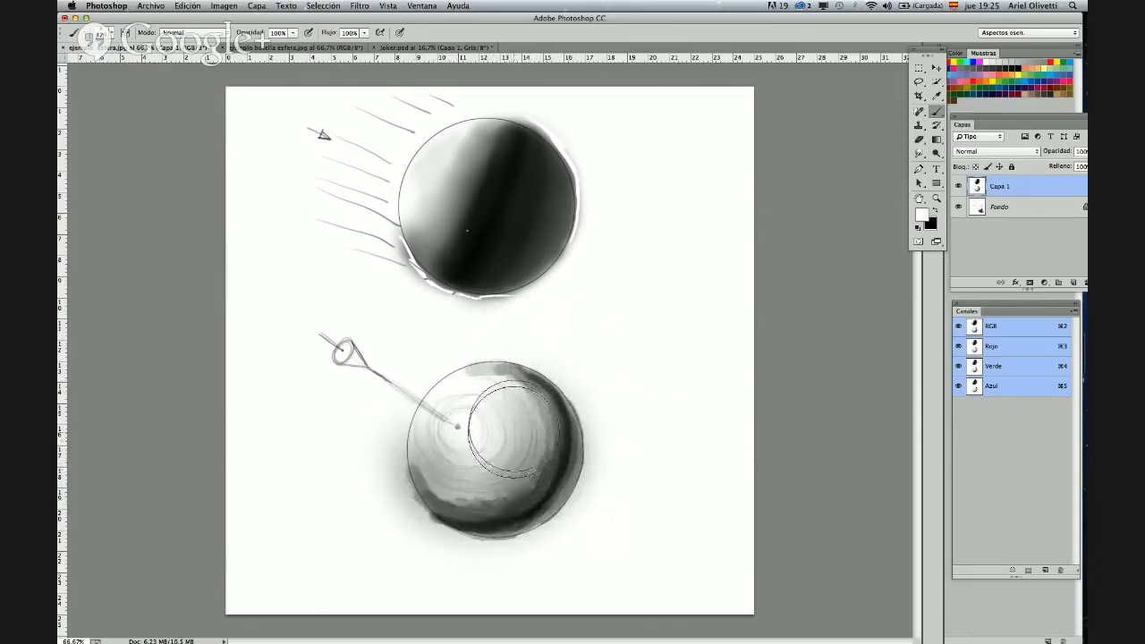
{"action": "right_click", "coordinate": [528, 410]}
{"action": "left_click", "coordinate": [595, 484]}
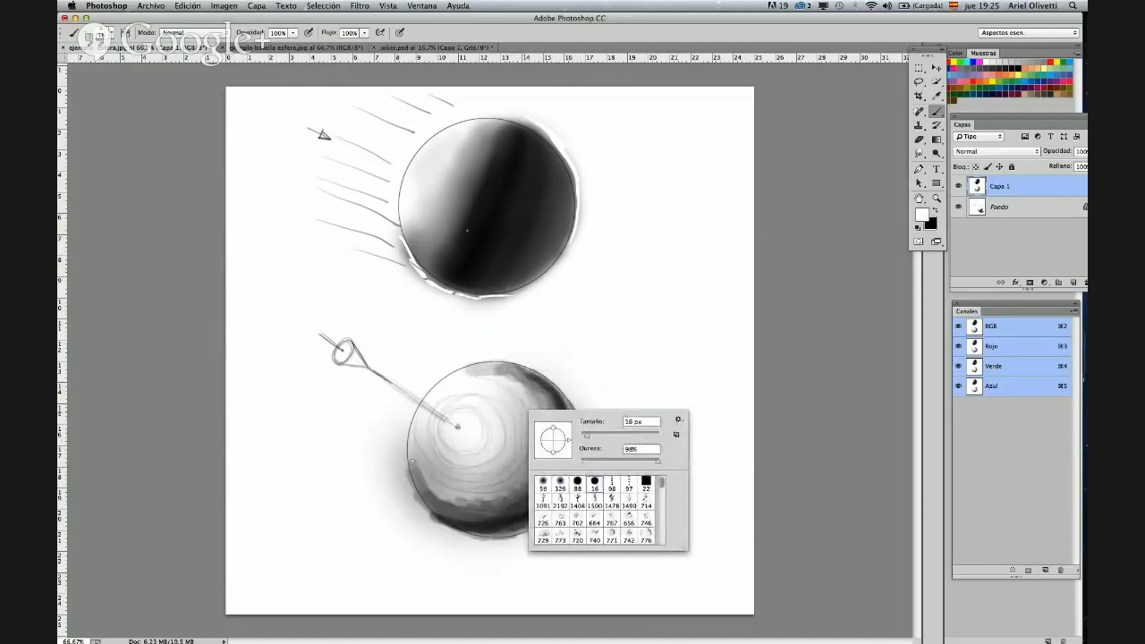
{"action": "left_click", "coordinate": [407, 418]}
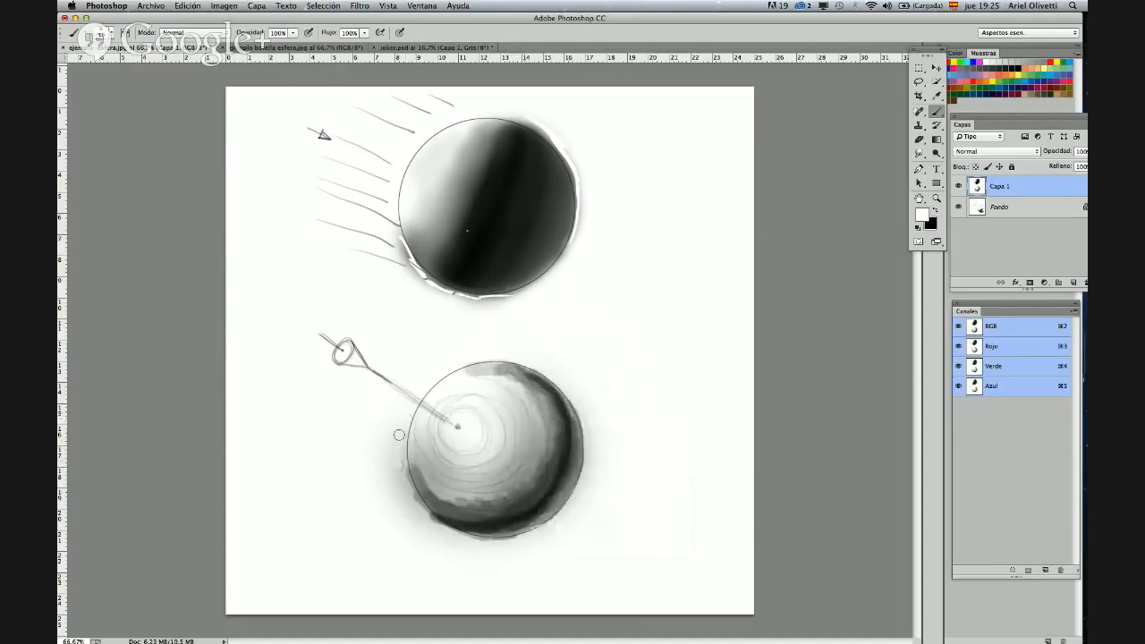
{"action": "left_click_drag", "start_coordinate": [406, 484], "coordinate": [438, 526]}
{"action": "left_click_drag", "start_coordinate": [404, 475], "coordinate": [421, 511]}
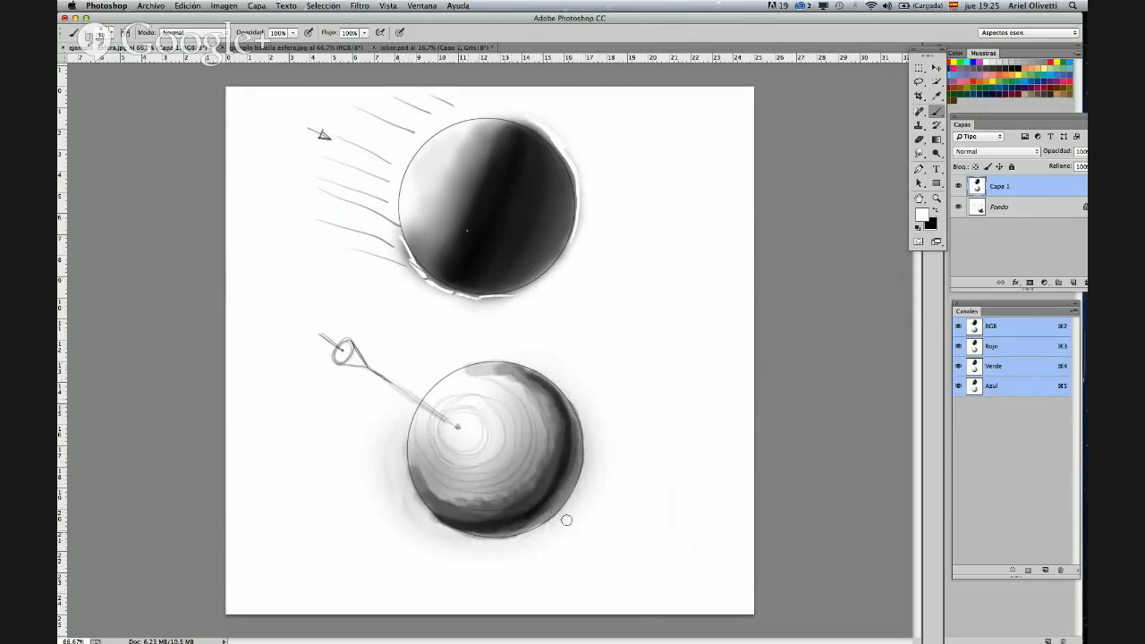
{"action": "left_click_drag", "start_coordinate": [411, 499], "coordinate": [448, 533]}
{"action": "left_click_drag", "start_coordinate": [395, 448], "coordinate": [408, 507]}
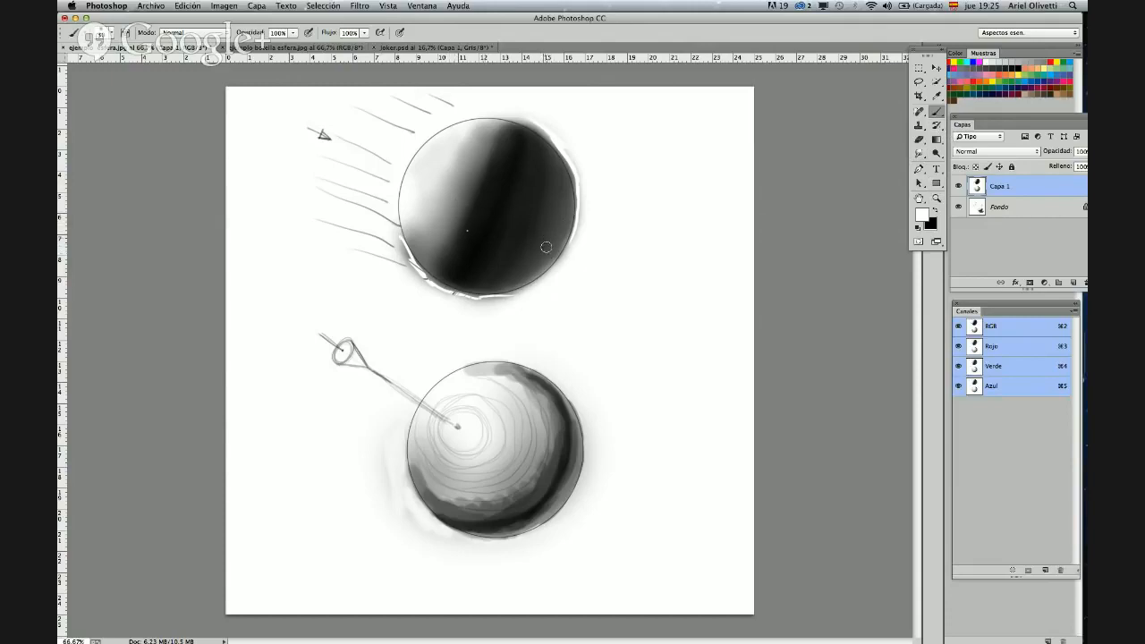
- Smudge the inner edge of the lower sphere's core shadow into the midtones
{"action": "left_click", "coordinate": [919, 153]}
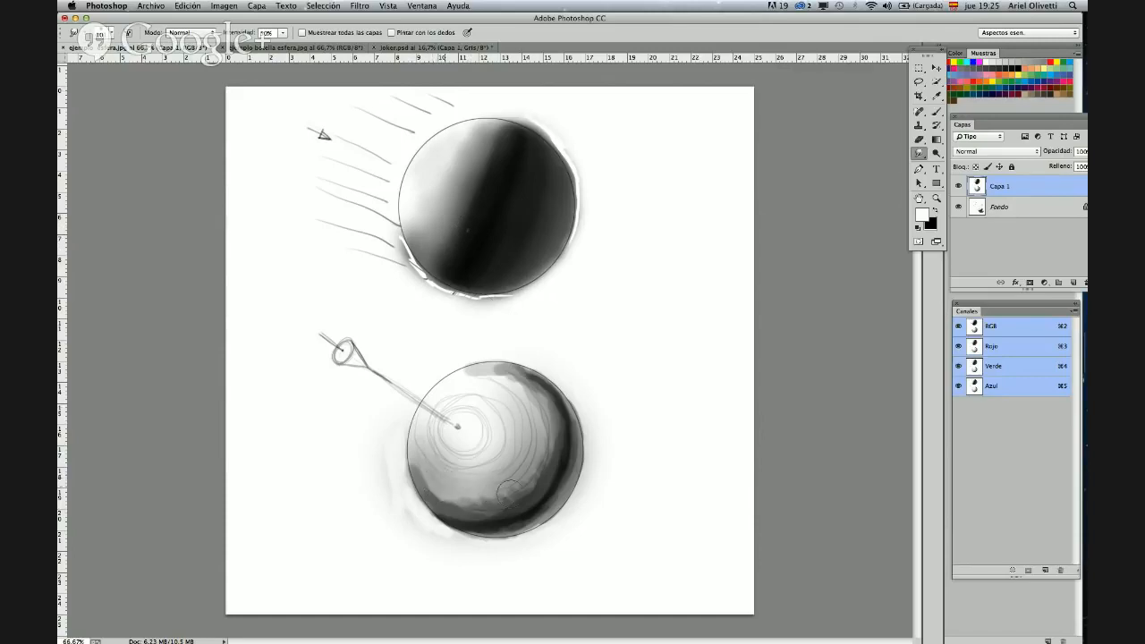
{"action": "mouse_move", "coordinate": [525, 481]}
{"action": "left_mouse_down"}
{"action": "mouse_move", "coordinate": [541, 428]}
{"action": "mouse_move", "coordinate": [537, 394]}
{"action": "left_mouse_up"}
- Draw a horizontal ground line from the base of the upper sphere toward its shadow side, using the 16 hard round brush in black
{"action": "left_click", "coordinate": [934, 211]}
{"action": "left_click", "coordinate": [937, 111]}
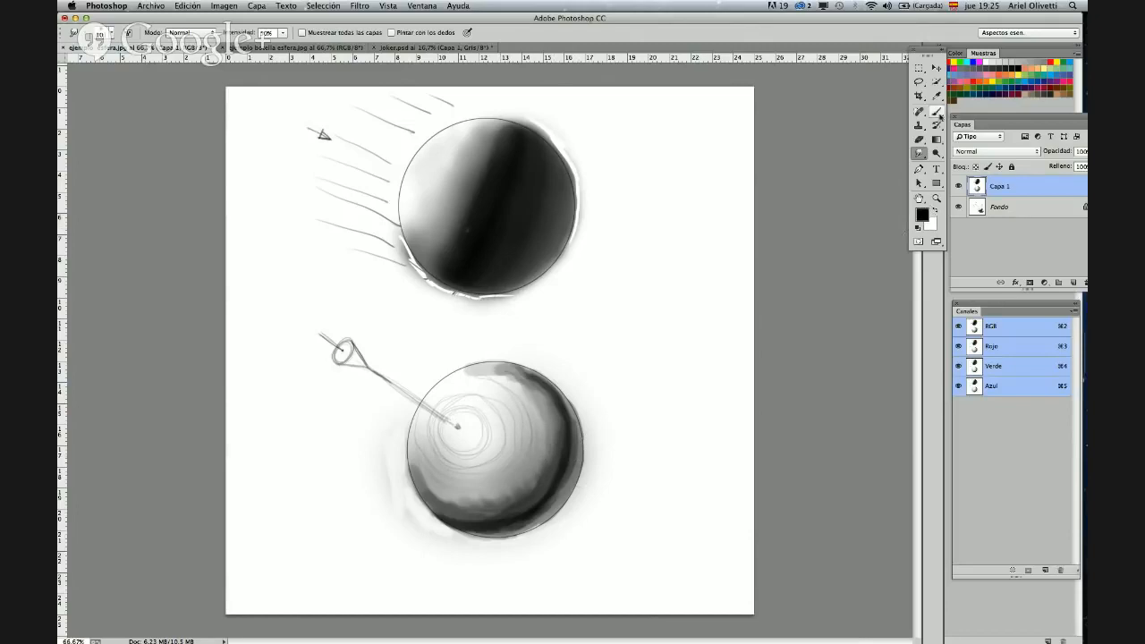
{"action": "right_click", "coordinate": [585, 267]}
{"action": "left_click", "coordinate": [654, 341]}
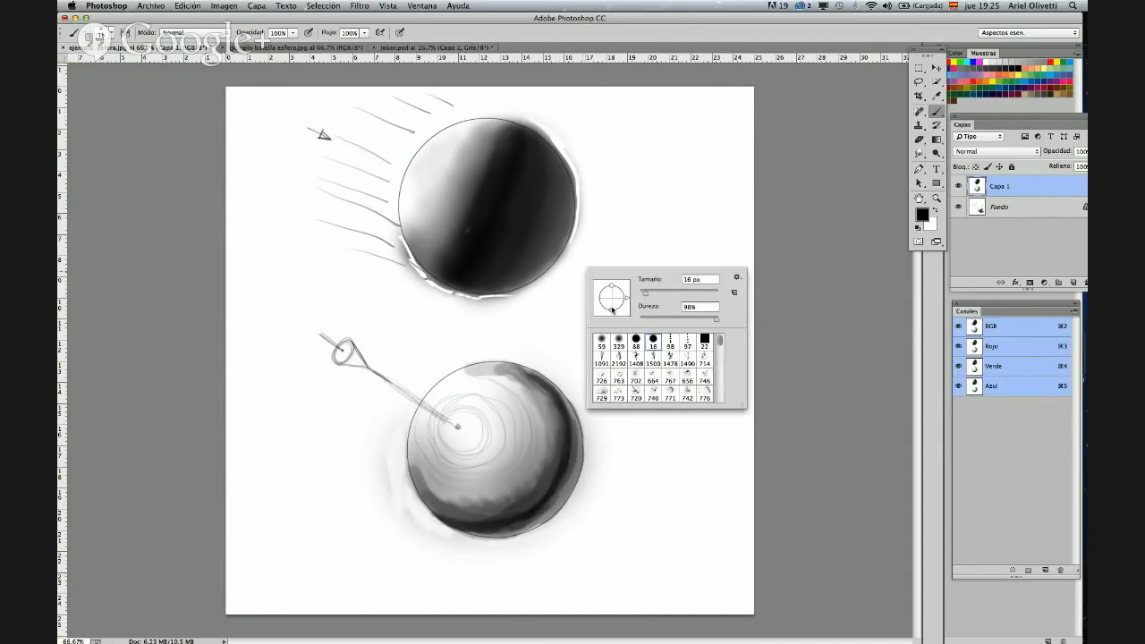
{"action": "left_click_drag", "start_coordinate": [645, 297], "coordinate": [644, 296]}
{"action": "key", "text": "Return"}
{"action": "left_click_drag", "start_coordinate": [474, 296], "coordinate": [640, 293]}
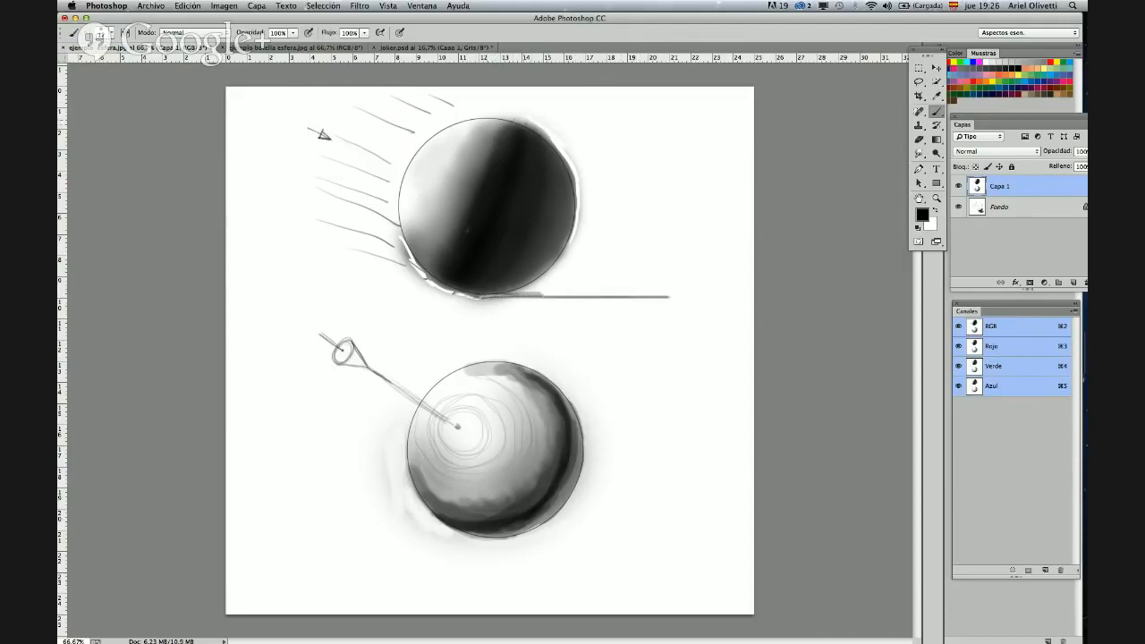
- Draw a tangent light ray past the upper sphere down to the ground, and darken and extend the ground line to meet it
{"action": "left_click_drag", "start_coordinate": [506, 108], "coordinate": [676, 262]}
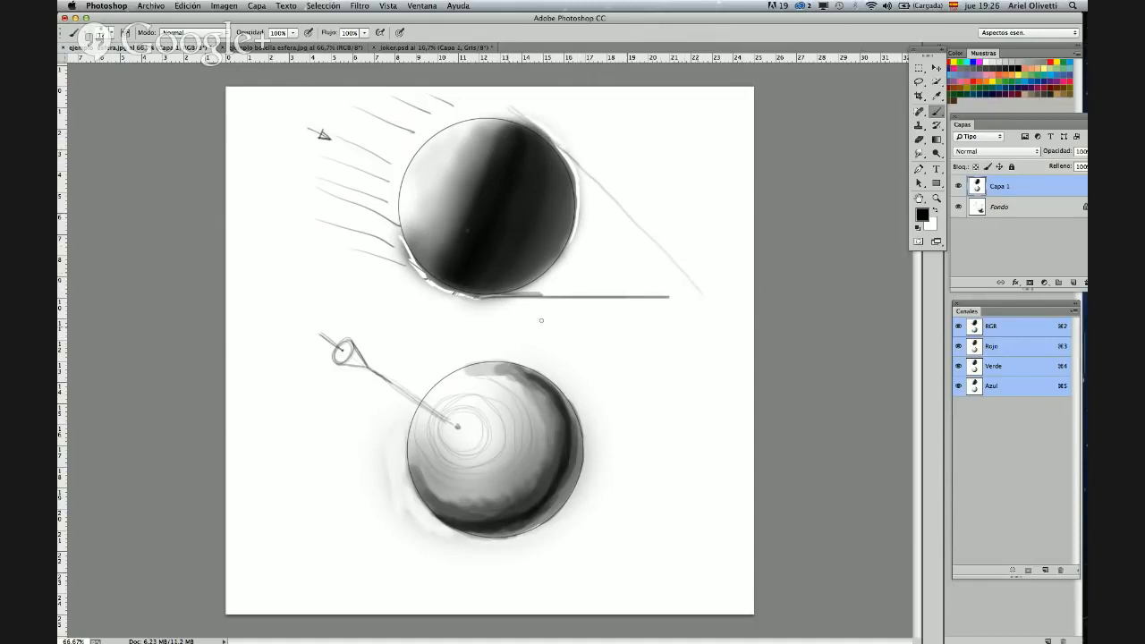
{"action": "left_click_drag", "start_coordinate": [535, 301], "coordinate": [612, 301]}
{"action": "left_click_drag", "start_coordinate": [487, 296], "coordinate": [704, 298]}
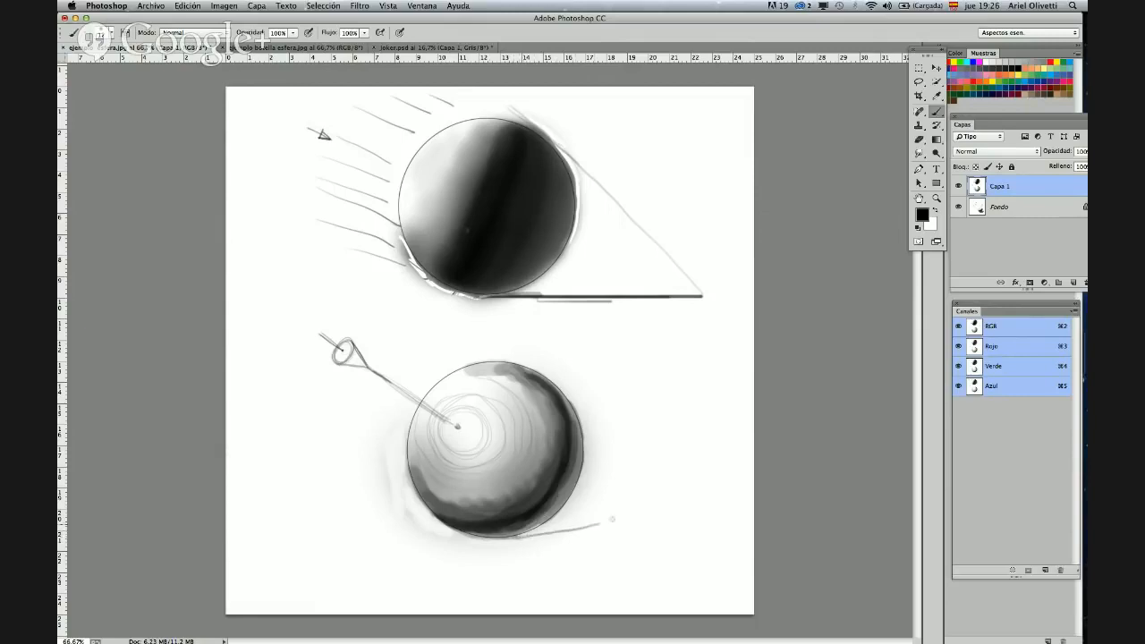
- Outline an elliptical cast shadow beside the lower sphere and draw the tangent light ray that reaches its far end
{"action": "left_click_drag", "start_coordinate": [612, 519], "coordinate": [638, 499]}
{"action": "left_click_drag", "start_coordinate": [501, 336], "coordinate": [526, 360]}
{"action": "left_click_drag", "start_coordinate": [580, 406], "coordinate": [633, 472]}
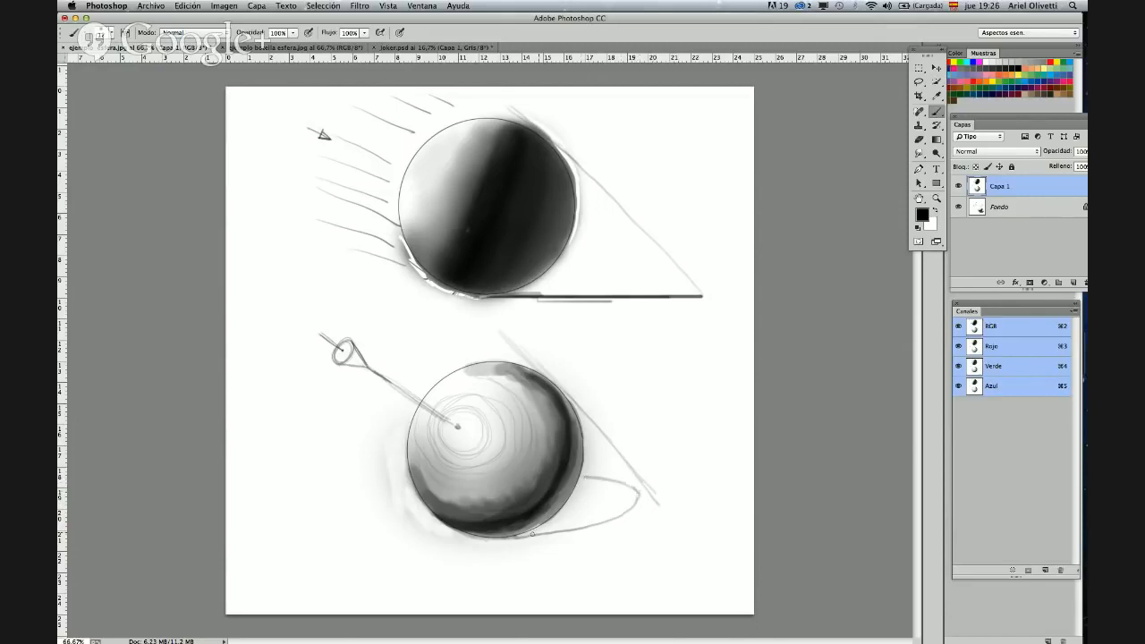
- Fill the lower sphere's elliptical cast shadow with grey and darken it with black strokes near the sphere
{"action": "left_click_drag", "start_coordinate": [562, 534], "coordinate": [622, 519]}
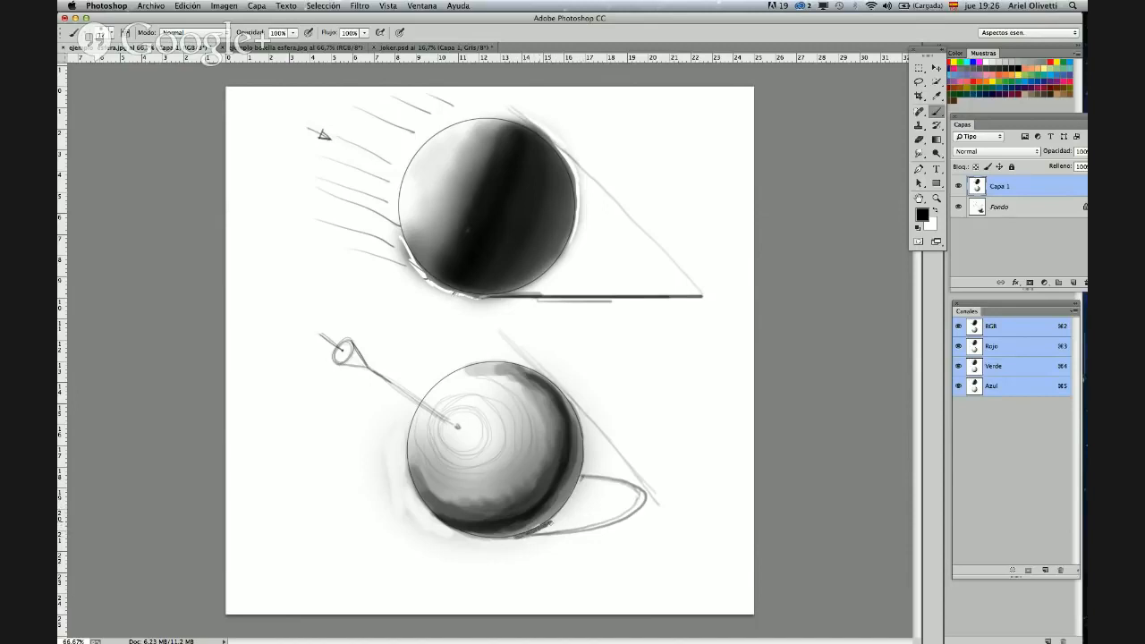
{"action": "mouse_move", "coordinate": [566, 515]}
{"action": "left_mouse_down"}
{"action": "mouse_move", "coordinate": [595, 511]}
{"action": "mouse_move", "coordinate": [574, 507]}
{"action": "mouse_move", "coordinate": [580, 485]}
{"action": "mouse_move", "coordinate": [568, 504]}
{"action": "mouse_move", "coordinate": [612, 505]}
{"action": "mouse_move", "coordinate": [617, 518]}
{"action": "mouse_move", "coordinate": [599, 521]}
{"action": "mouse_move", "coordinate": [627, 503]}
{"action": "mouse_move", "coordinate": [579, 502]}
{"action": "mouse_move", "coordinate": [626, 481]}
{"action": "left_mouse_up"}
{"action": "left_click_drag", "start_coordinate": [620, 492], "coordinate": [641, 498]}
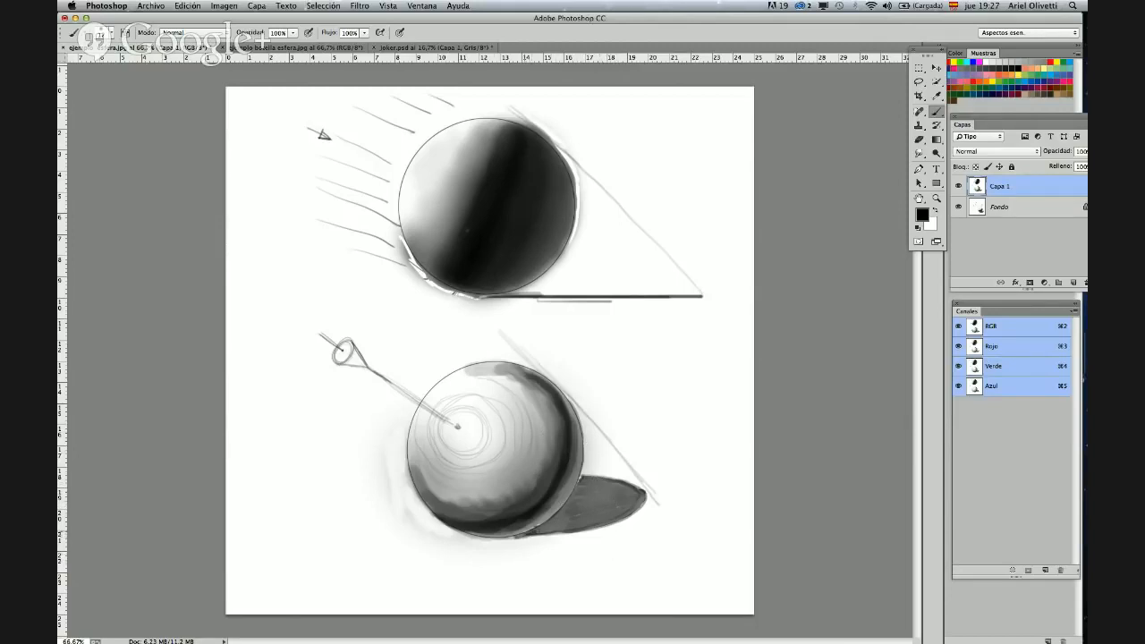
{"action": "mouse_move", "coordinate": [539, 531]}
{"action": "left_mouse_down"}
{"action": "mouse_move", "coordinate": [517, 537]}
{"action": "mouse_move", "coordinate": [626, 490]}
{"action": "mouse_move", "coordinate": [582, 502]}
{"action": "mouse_move", "coordinate": [579, 489]}
{"action": "mouse_move", "coordinate": [572, 523]}
{"action": "mouse_move", "coordinate": [536, 534]}
{"action": "mouse_move", "coordinate": [569, 528]}
{"action": "mouse_move", "coordinate": [590, 489]}
{"action": "left_mouse_up"}
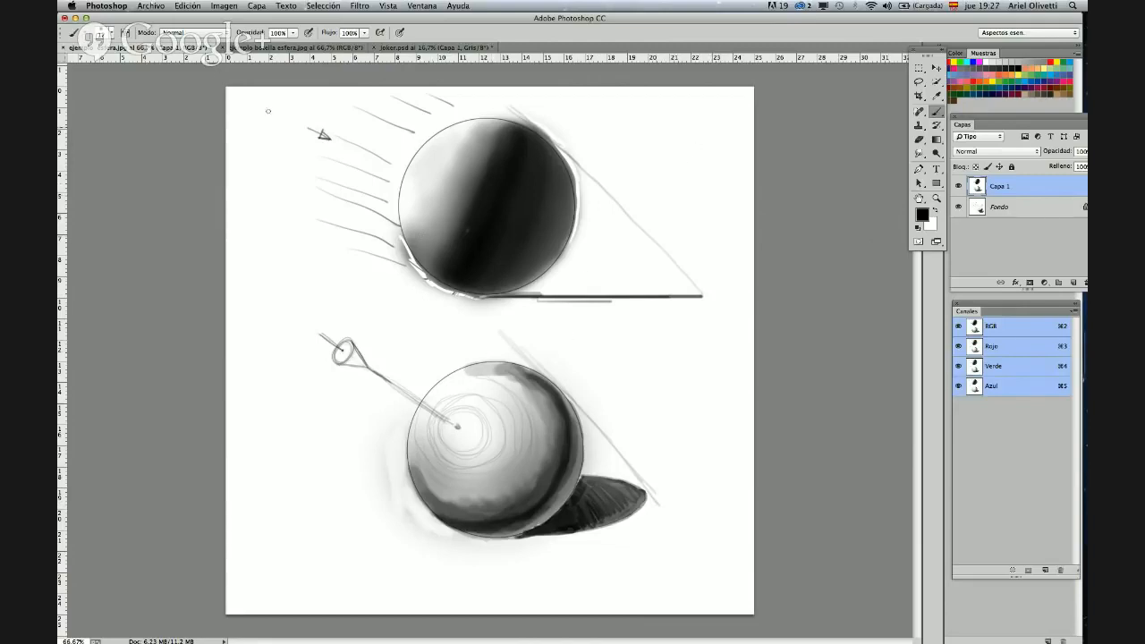
- Switch to the botella esfera JPG document and enlarge the bottle and sphere line drawing to 100%
{"action": "left_click", "coordinate": [255, 51]}
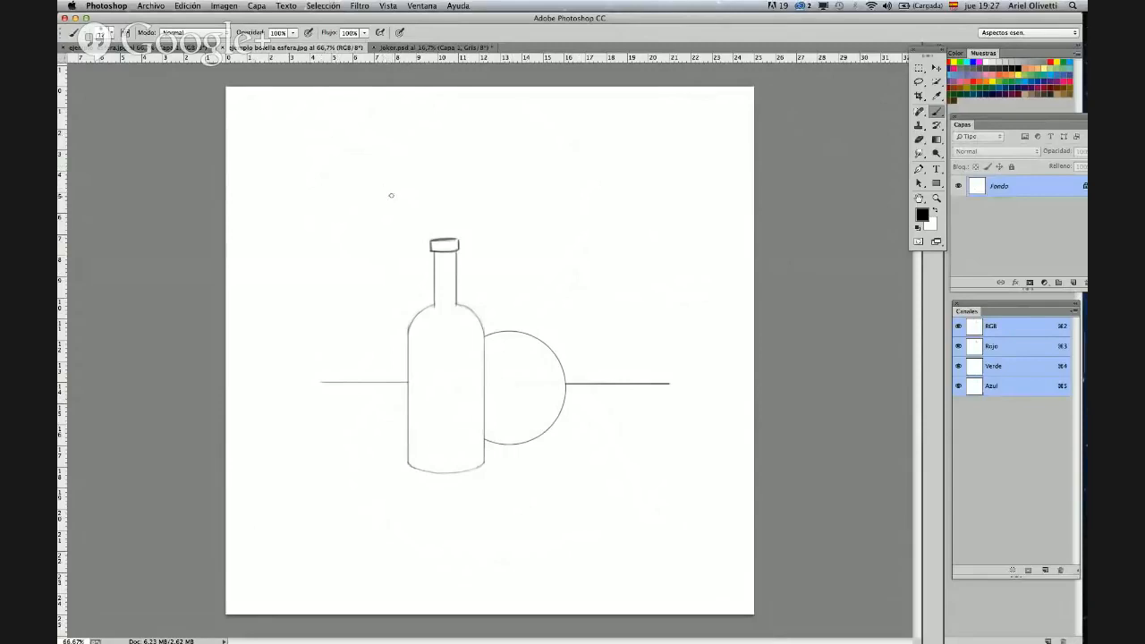
{"action": "key", "text": "x"}
{"action": "key", "text": "z"}
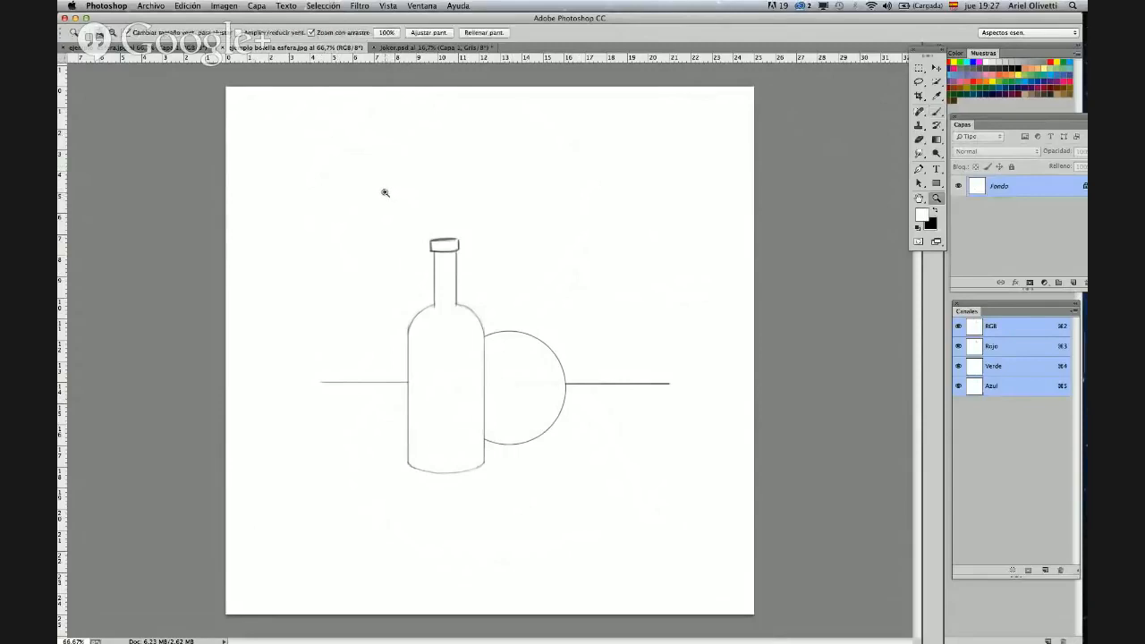
{"action": "left_click", "coordinate": [385, 189]}
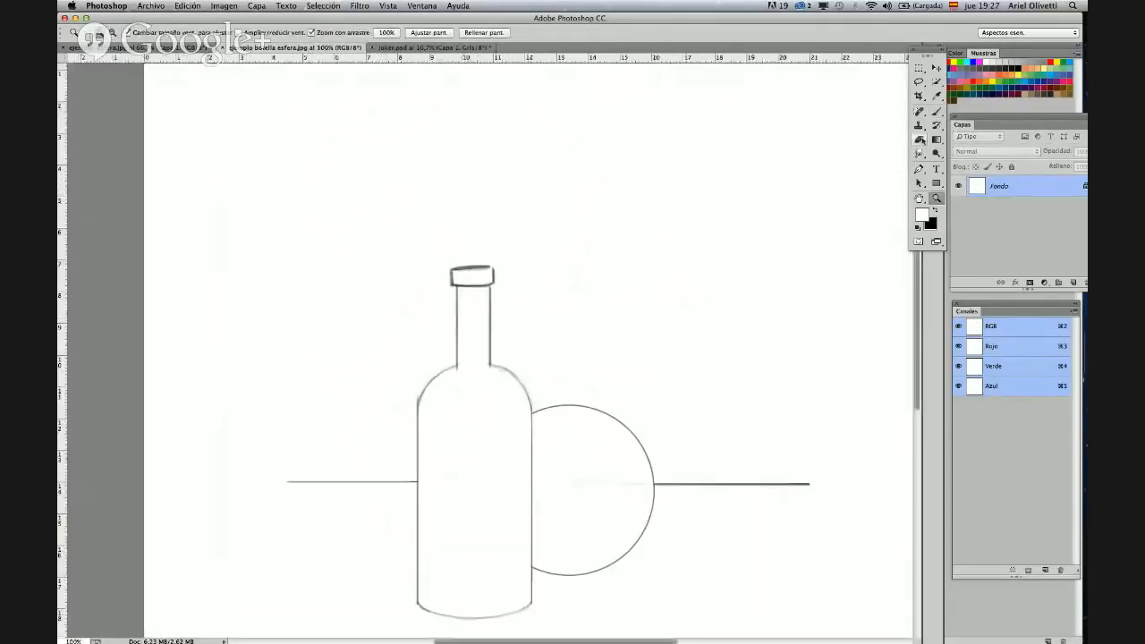
- Sketch a cube in perspective in the empty area above and beside the bottle, using a thin hard brush in black
{"action": "key", "text": "b"}
{"action": "right_click", "coordinate": [362, 165]}
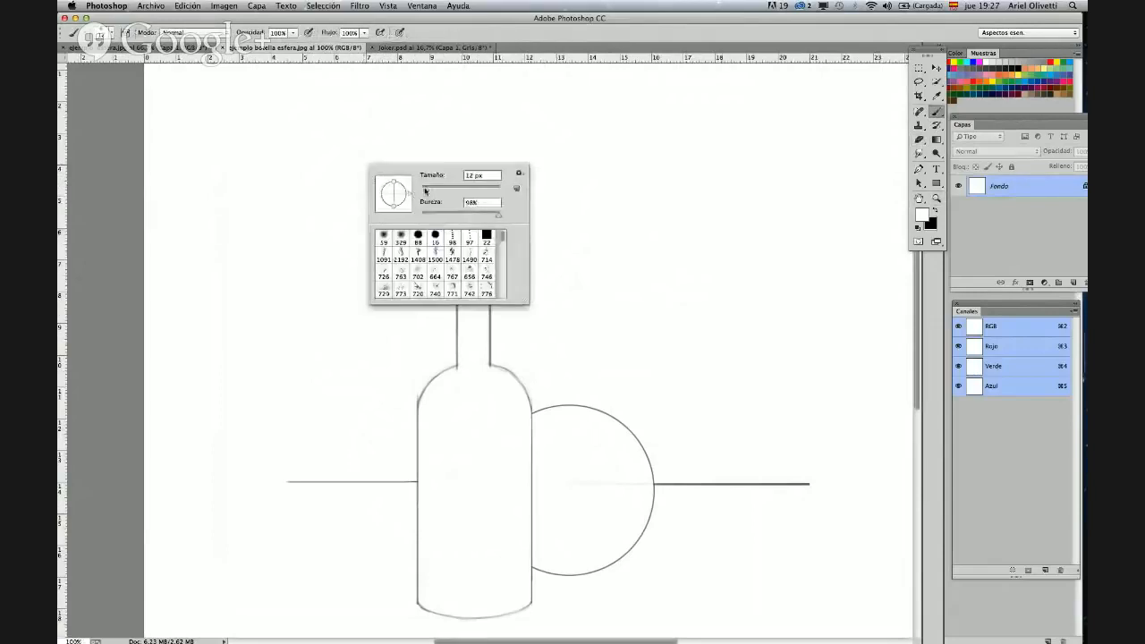
{"action": "key", "text": "Return"}
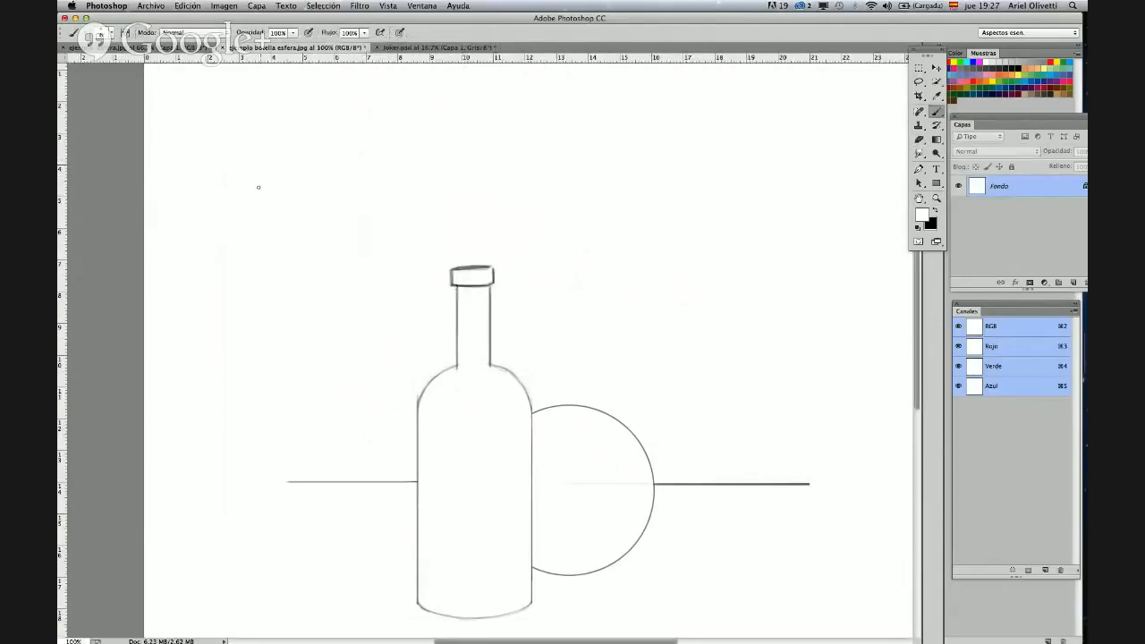
{"action": "key", "text": "x"}
{"action": "left_click_drag", "start_coordinate": [259, 170], "coordinate": [260, 282]}
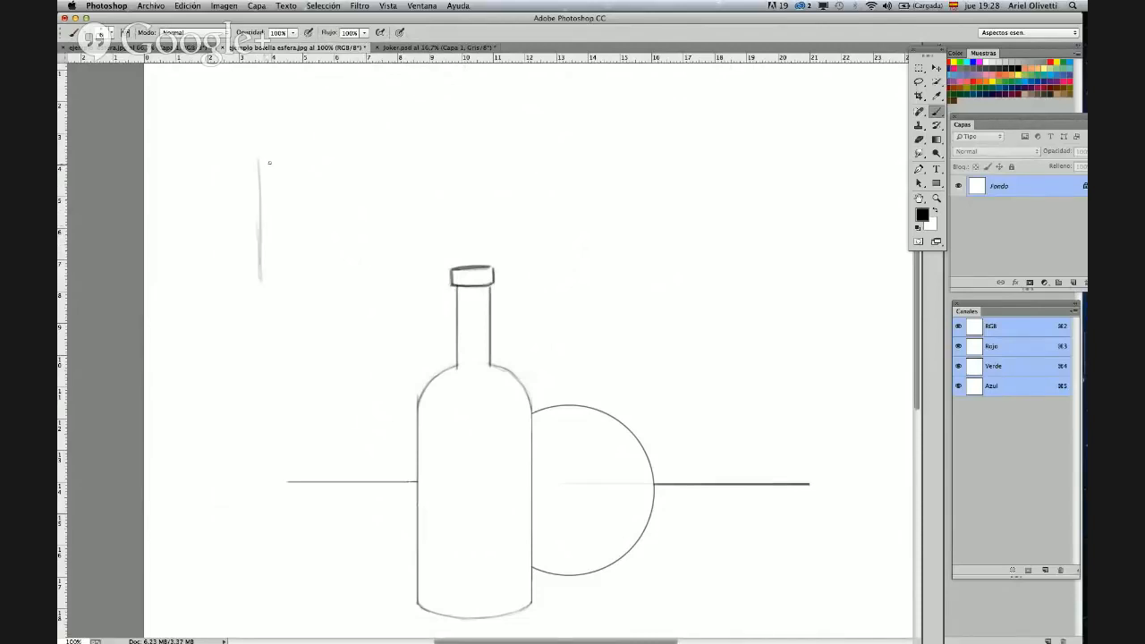
{"action": "mouse_move", "coordinate": [255, 161]}
{"action": "left_mouse_down"}
{"action": "mouse_move", "coordinate": [366, 181]}
{"action": "mouse_move", "coordinate": [361, 304]}
{"action": "left_mouse_up"}
{"action": "mouse_move", "coordinate": [361, 199]}
{"action": "left_mouse_down"}
{"action": "mouse_move", "coordinate": [362, 306]}
{"action": "mouse_move", "coordinate": [259, 276]}
{"action": "mouse_move", "coordinate": [359, 302]}
{"action": "left_mouse_up"}
{"action": "mouse_move", "coordinate": [253, 162]}
{"action": "left_mouse_down"}
{"action": "mouse_move", "coordinate": [311, 132]}
{"action": "mouse_move", "coordinate": [251, 163]}
{"action": "left_mouse_up"}
{"action": "left_click_drag", "start_coordinate": [399, 154], "coordinate": [360, 181]}
{"action": "mouse_move", "coordinate": [319, 129]}
{"action": "left_mouse_down"}
{"action": "mouse_move", "coordinate": [413, 148]}
{"action": "mouse_move", "coordinate": [412, 259]}
{"action": "mouse_move", "coordinate": [368, 304]}
{"action": "left_mouse_up"}
{"action": "left_click_drag", "start_coordinate": [408, 261], "coordinate": [366, 304]}
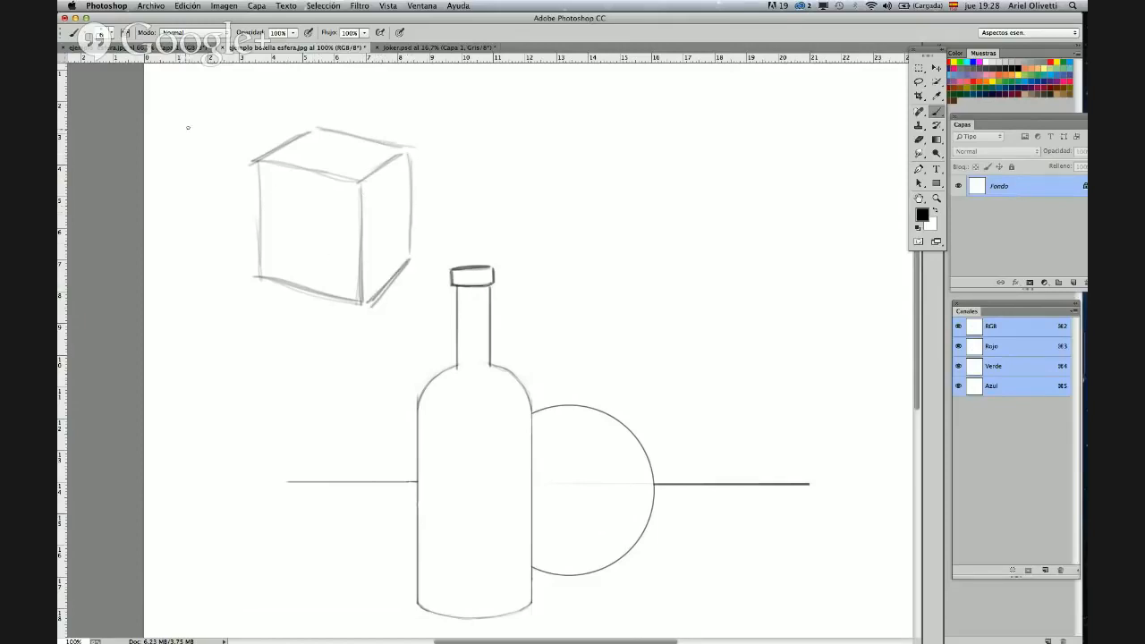
- Sketch a cone-shaped light source above the cube's lit side with several parallel light rays aimed at the cube
{"action": "left_click_drag", "start_coordinate": [191, 96], "coordinate": [217, 119]}
{"action": "mouse_move", "coordinate": [179, 85]}
{"action": "left_mouse_down"}
{"action": "mouse_move", "coordinate": [218, 119]}
{"action": "mouse_move", "coordinate": [188, 118]}
{"action": "mouse_move", "coordinate": [212, 88]}
{"action": "mouse_move", "coordinate": [227, 167]}
{"action": "left_mouse_up"}
{"action": "left_click_drag", "start_coordinate": [233, 90], "coordinate": [259, 125]}
{"action": "mouse_move", "coordinate": [184, 155]}
{"action": "left_mouse_down"}
{"action": "mouse_move", "coordinate": [223, 188]}
{"action": "mouse_move", "coordinate": [221, 217]}
{"action": "left_mouse_up"}
- Shade the cube's faces with a 28 px brush, keeping the top face lightest and both side faces grey
{"action": "right_click", "coordinate": [327, 207]}
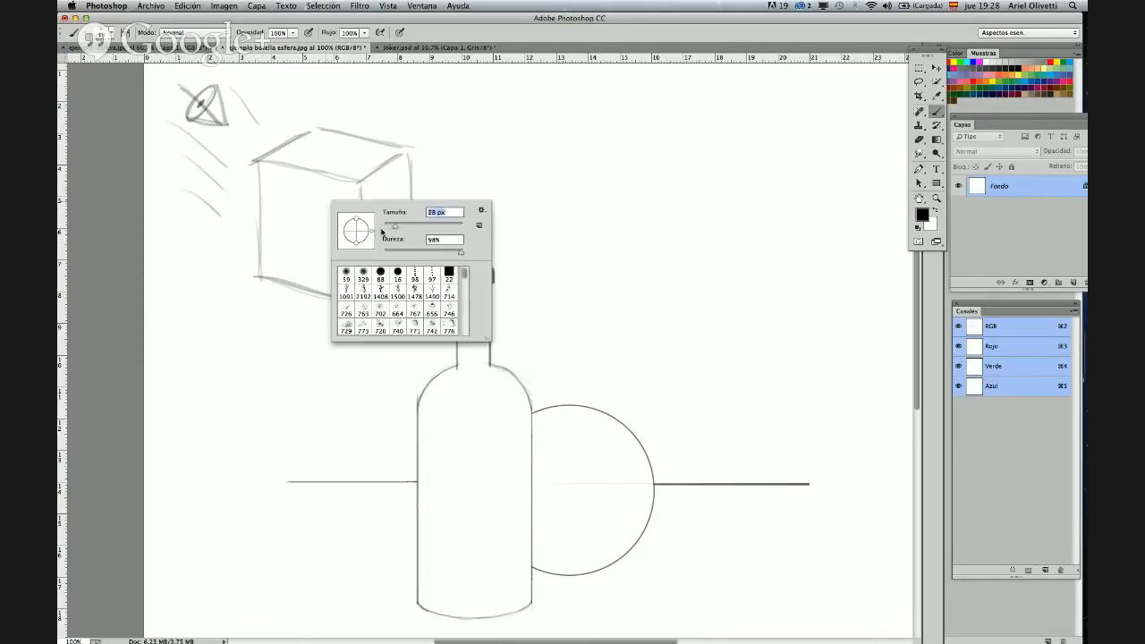
{"action": "mouse_move", "coordinate": [311, 139]}
{"action": "left_mouse_down"}
{"action": "mouse_move", "coordinate": [284, 159]}
{"action": "mouse_move", "coordinate": [349, 143]}
{"action": "mouse_move", "coordinate": [331, 170]}
{"action": "mouse_move", "coordinate": [359, 164]}
{"action": "left_mouse_up"}
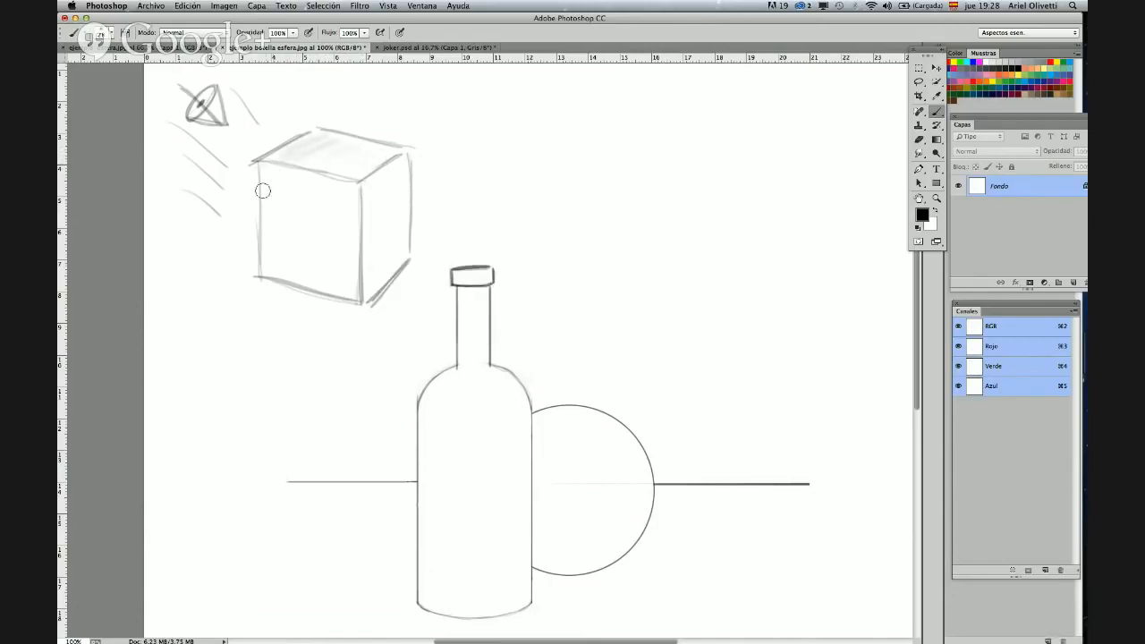
{"action": "mouse_move", "coordinate": [263, 191]}
{"action": "left_mouse_down"}
{"action": "mouse_move", "coordinate": [354, 185]}
{"action": "mouse_move", "coordinate": [283, 178]}
{"action": "mouse_move", "coordinate": [270, 232]}
{"action": "mouse_move", "coordinate": [265, 180]}
{"action": "mouse_move", "coordinate": [269, 261]}
{"action": "mouse_move", "coordinate": [295, 180]}
{"action": "mouse_move", "coordinate": [312, 267]}
{"action": "mouse_move", "coordinate": [331, 194]}
{"action": "mouse_move", "coordinate": [359, 196]}
{"action": "mouse_move", "coordinate": [342, 186]}
{"action": "mouse_move", "coordinate": [356, 211]}
{"action": "mouse_move", "coordinate": [358, 287]}
{"action": "mouse_move", "coordinate": [355, 199]}
{"action": "mouse_move", "coordinate": [352, 274]}
{"action": "mouse_move", "coordinate": [332, 205]}
{"action": "mouse_move", "coordinate": [336, 288]}
{"action": "mouse_move", "coordinate": [276, 219]}
{"action": "mouse_move", "coordinate": [268, 274]}
{"action": "mouse_move", "coordinate": [364, 296]}
{"action": "mouse_move", "coordinate": [371, 186]}
{"action": "mouse_move", "coordinate": [401, 161]}
{"action": "mouse_move", "coordinate": [377, 172]}
{"action": "mouse_move", "coordinate": [366, 238]}
{"action": "mouse_move", "coordinate": [366, 185]}
{"action": "mouse_move", "coordinate": [364, 295]}
{"action": "mouse_move", "coordinate": [370, 220]}
{"action": "mouse_move", "coordinate": [369, 290]}
{"action": "mouse_move", "coordinate": [394, 177]}
{"action": "mouse_move", "coordinate": [399, 223]}
{"action": "mouse_move", "coordinate": [382, 280]}
{"action": "mouse_move", "coordinate": [404, 260]}
{"action": "mouse_move", "coordinate": [391, 271]}
{"action": "mouse_move", "coordinate": [406, 184]}
{"action": "mouse_move", "coordinate": [394, 196]}
{"action": "mouse_move", "coordinate": [406, 246]}
{"action": "left_mouse_up"}
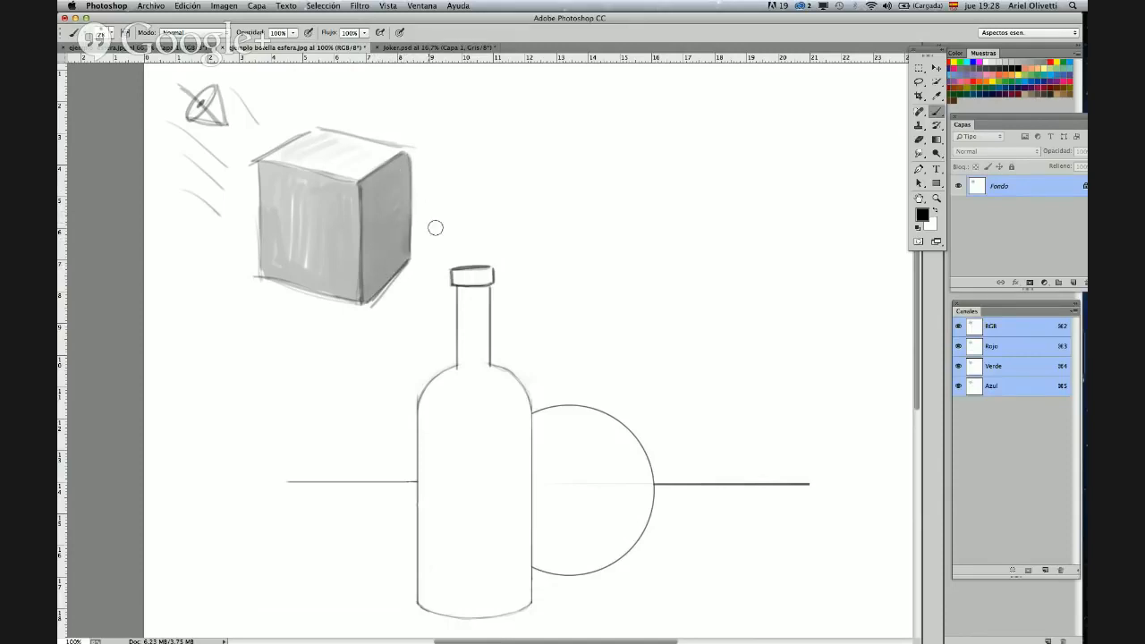
- Outline the cube's cast shadow with a smaller brush, add a light ray past its upper corner, and fill the shadow dark
{"action": "right_click", "coordinate": [436, 226]}
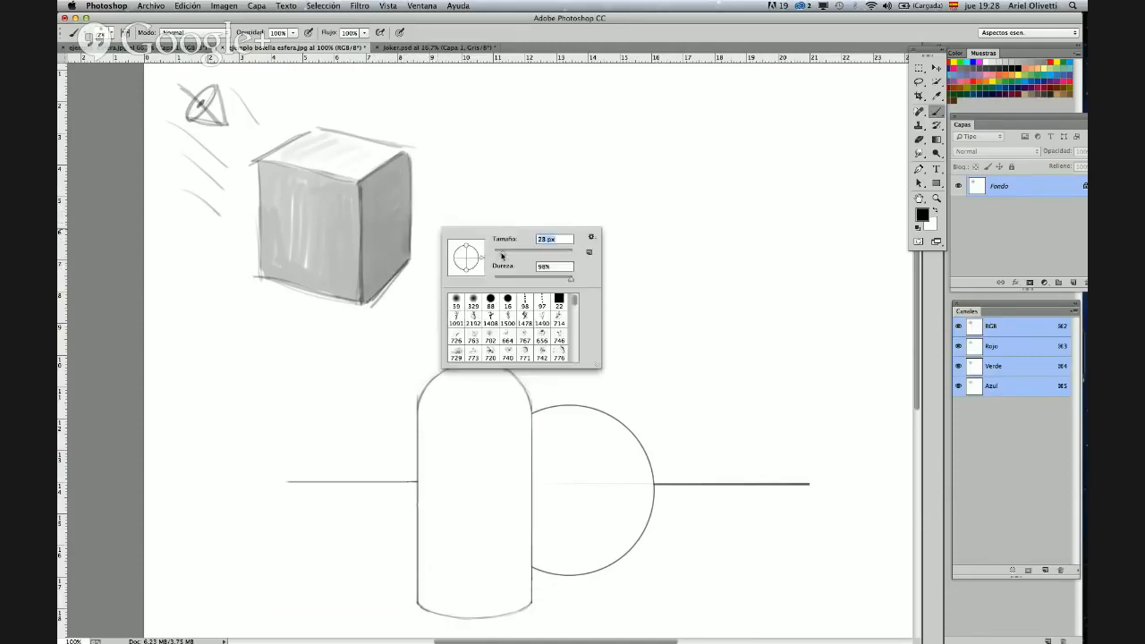
{"action": "left_click", "coordinate": [369, 303]}
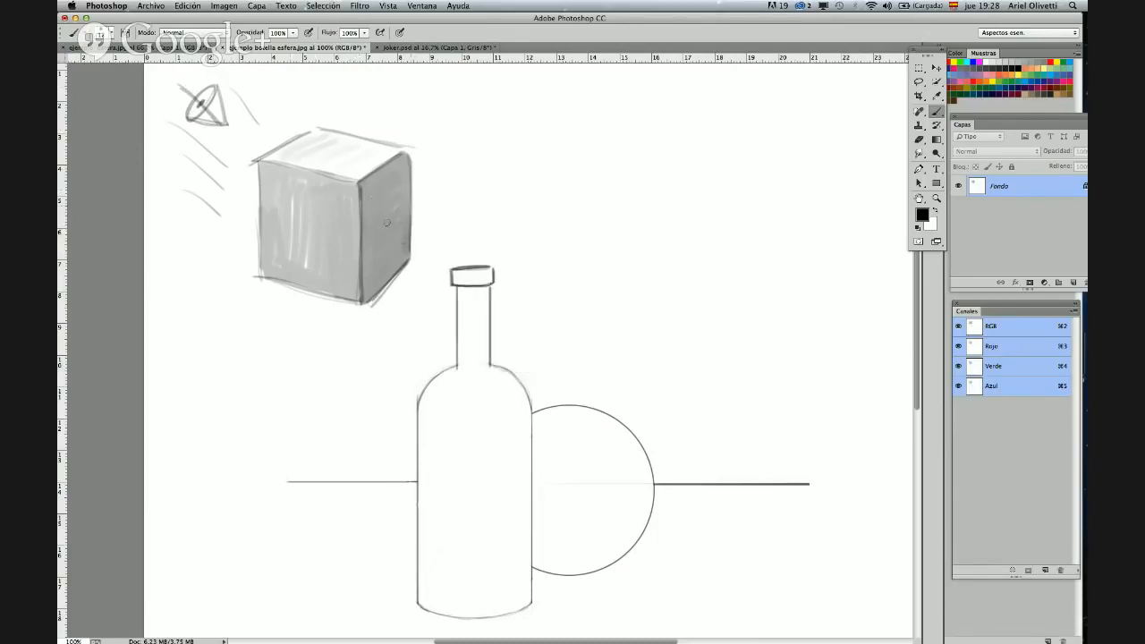
{"action": "left_click_drag", "start_coordinate": [370, 303], "coordinate": [490, 251]}
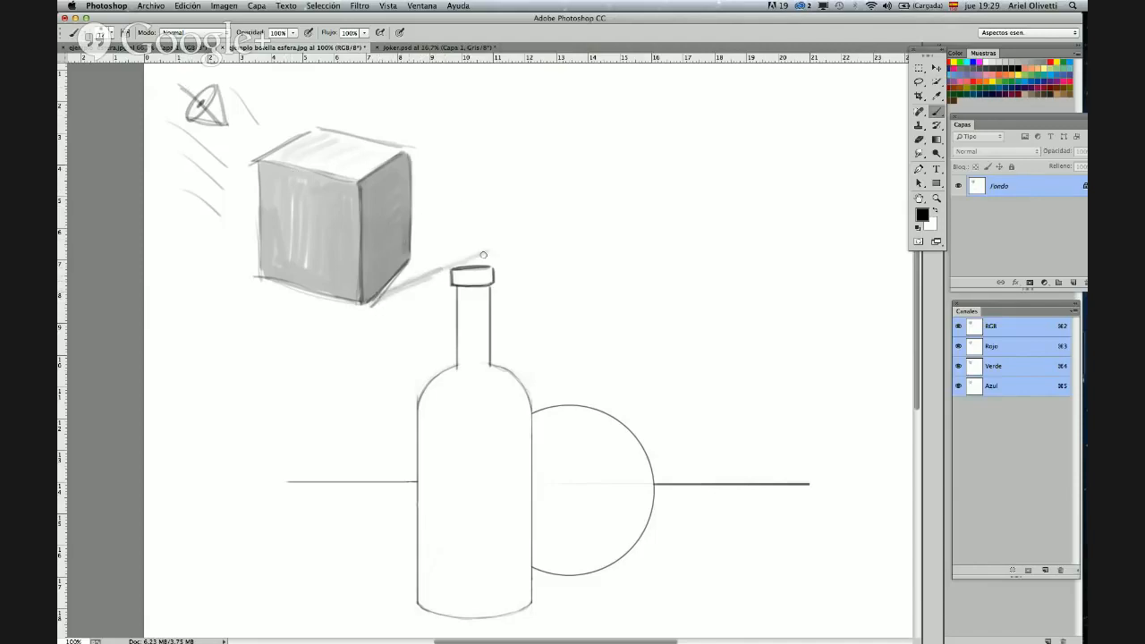
{"action": "mouse_move", "coordinate": [439, 185]}
{"action": "left_mouse_down"}
{"action": "mouse_move", "coordinate": [417, 185]}
{"action": "mouse_move", "coordinate": [497, 191]}
{"action": "mouse_move", "coordinate": [502, 232]}
{"action": "left_mouse_up"}
{"action": "left_click_drag", "start_coordinate": [418, 189], "coordinate": [432, 184]}
{"action": "left_click_drag", "start_coordinate": [377, 78], "coordinate": [430, 173]}
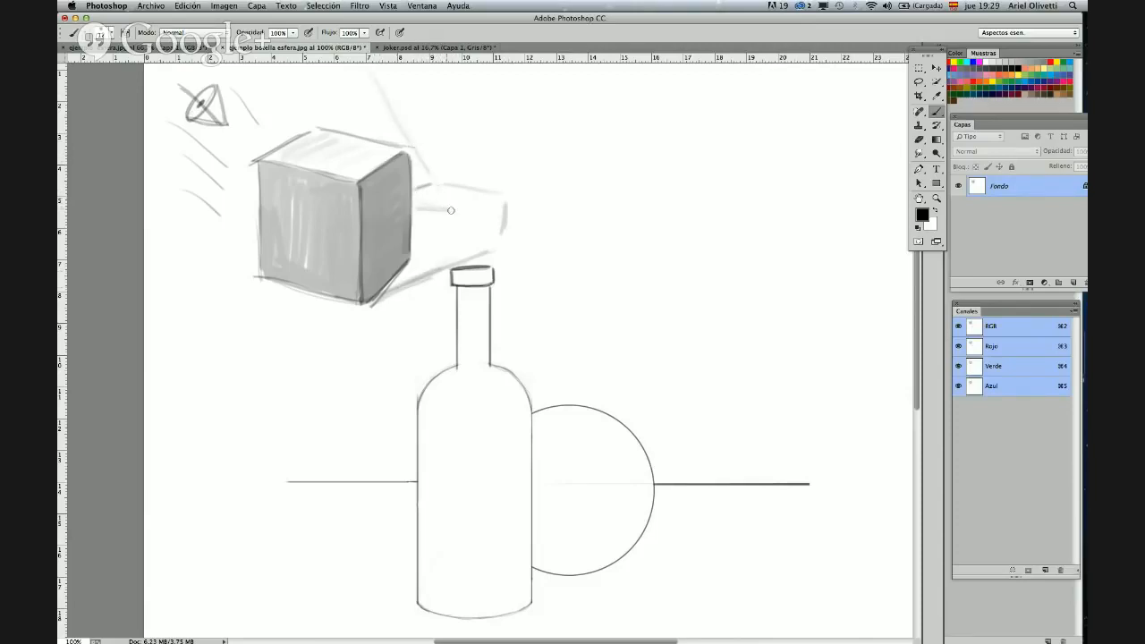
{"action": "mouse_move", "coordinate": [450, 213]}
{"action": "left_mouse_down"}
{"action": "mouse_move", "coordinate": [414, 236]}
{"action": "mouse_move", "coordinate": [413, 217]}
{"action": "mouse_move", "coordinate": [393, 283]}
{"action": "mouse_move", "coordinate": [406, 277]}
{"action": "mouse_move", "coordinate": [384, 289]}
{"action": "mouse_move", "coordinate": [410, 263]}
{"action": "mouse_move", "coordinate": [423, 266]}
{"action": "mouse_move", "coordinate": [413, 216]}
{"action": "mouse_move", "coordinate": [415, 255]}
{"action": "mouse_move", "coordinate": [435, 213]}
{"action": "mouse_move", "coordinate": [423, 212]}
{"action": "mouse_move", "coordinate": [420, 242]}
{"action": "mouse_move", "coordinate": [428, 234]}
{"action": "mouse_move", "coordinate": [443, 259]}
{"action": "mouse_move", "coordinate": [448, 213]}
{"action": "mouse_move", "coordinate": [467, 236]}
{"action": "mouse_move", "coordinate": [458, 254]}
{"action": "mouse_move", "coordinate": [449, 245]}
{"action": "mouse_move", "coordinate": [452, 260]}
{"action": "mouse_move", "coordinate": [405, 272]}
{"action": "mouse_move", "coordinate": [418, 220]}
{"action": "mouse_move", "coordinate": [429, 258]}
{"action": "mouse_move", "coordinate": [457, 225]}
{"action": "mouse_move", "coordinate": [448, 251]}
{"action": "mouse_move", "coordinate": [484, 258]}
{"action": "left_mouse_up"}
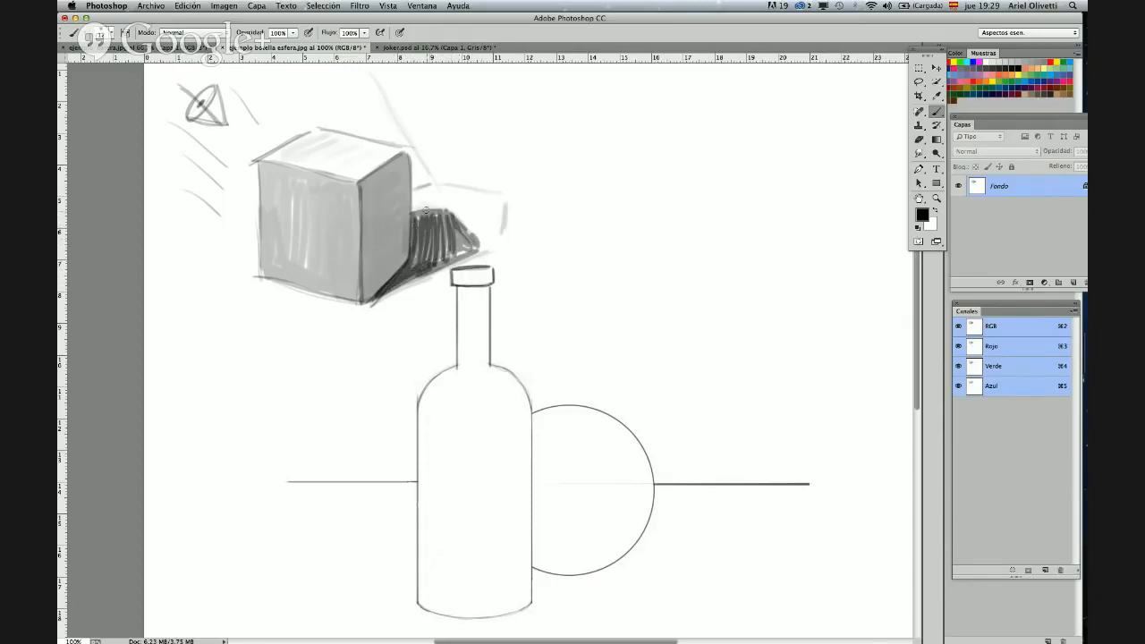
{"action": "mouse_move", "coordinate": [417, 216]}
{"action": "left_mouse_down"}
{"action": "mouse_move", "coordinate": [446, 212]}
{"action": "mouse_move", "coordinate": [479, 250]}
{"action": "mouse_move", "coordinate": [448, 257]}
{"action": "mouse_move", "coordinate": [459, 240]}
{"action": "left_mouse_up"}
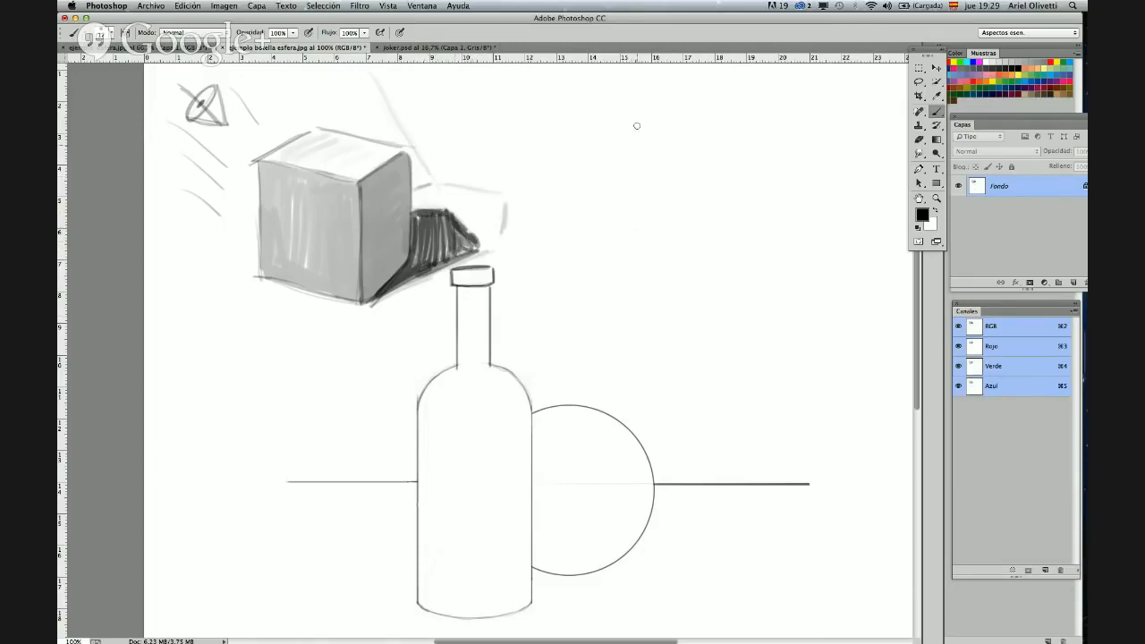
- Outline an upright cylinder with an elliptical top and curved base in the empty area beyond the cube
{"action": "mouse_move", "coordinate": [641, 204]}
{"action": "left_mouse_down"}
{"action": "mouse_move", "coordinate": [637, 129]}
{"action": "mouse_move", "coordinate": [641, 264]}
{"action": "left_mouse_up"}
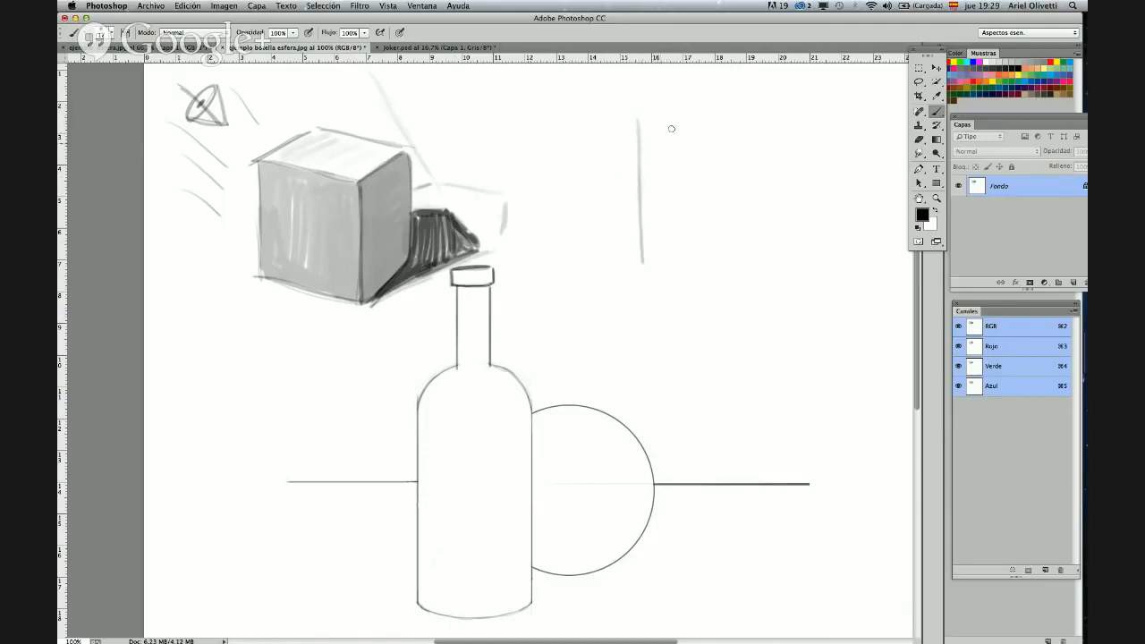
{"action": "mouse_move", "coordinate": [714, 108]}
{"action": "left_mouse_down"}
{"action": "mouse_move", "coordinate": [641, 109]}
{"action": "mouse_move", "coordinate": [721, 107]}
{"action": "mouse_move", "coordinate": [644, 110]}
{"action": "mouse_move", "coordinate": [719, 110]}
{"action": "mouse_move", "coordinate": [724, 254]}
{"action": "left_mouse_up"}
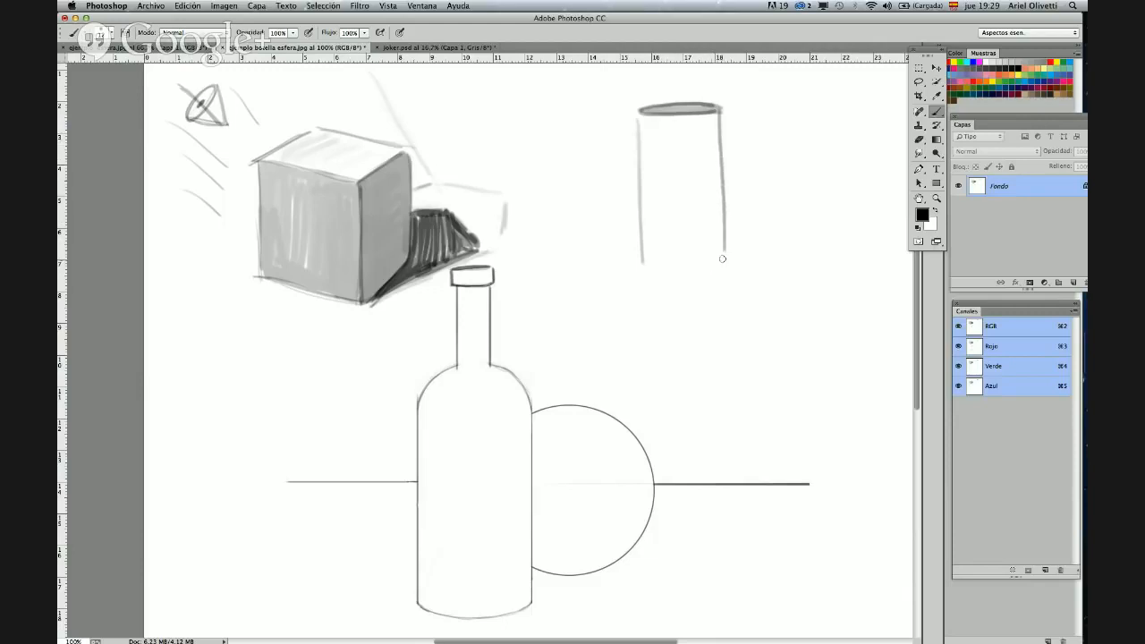
{"action": "left_click_drag", "start_coordinate": [642, 267], "coordinate": [724, 269]}
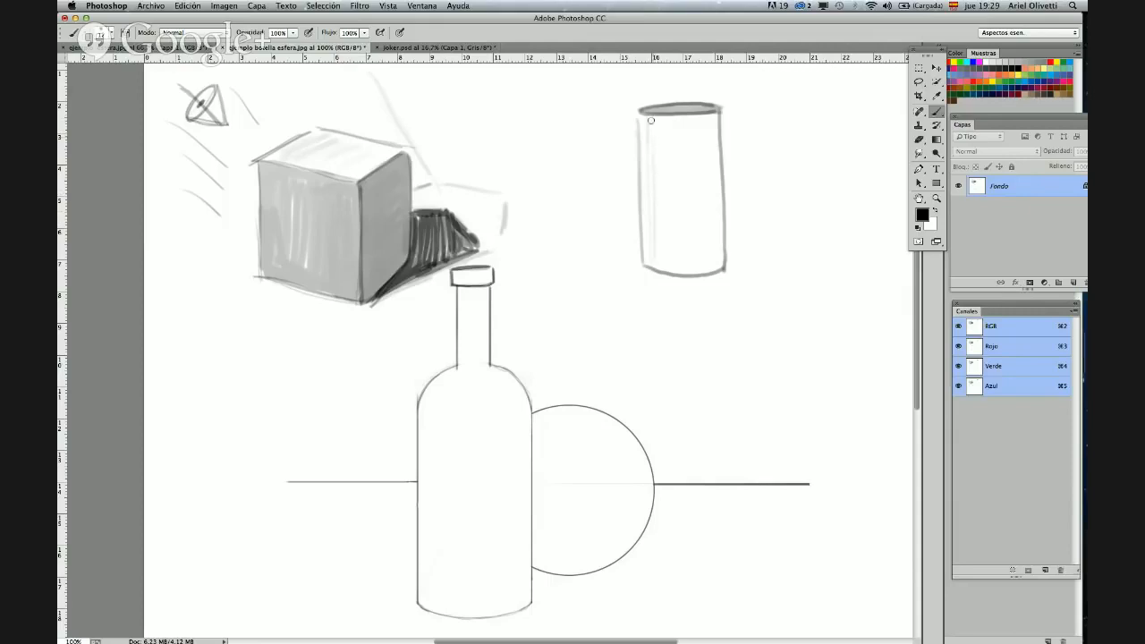
- Paint vertical grey midtone bands down the middle of the cylinder with a 34 px brush
{"action": "right_click", "coordinate": [654, 165]}
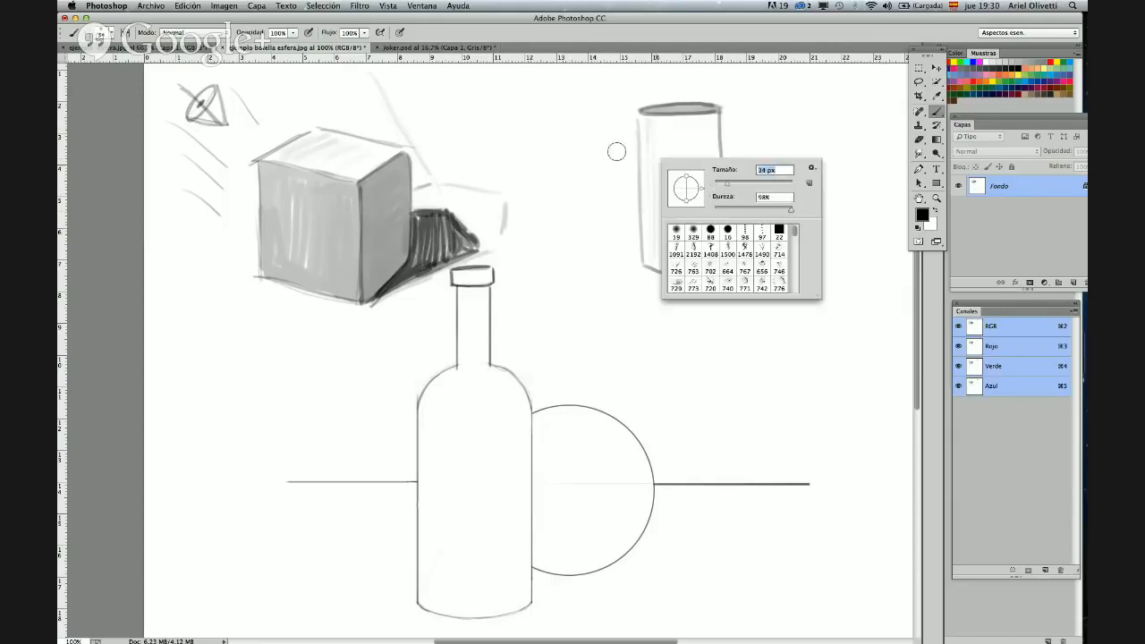
{"action": "left_click", "coordinate": [616, 151]}
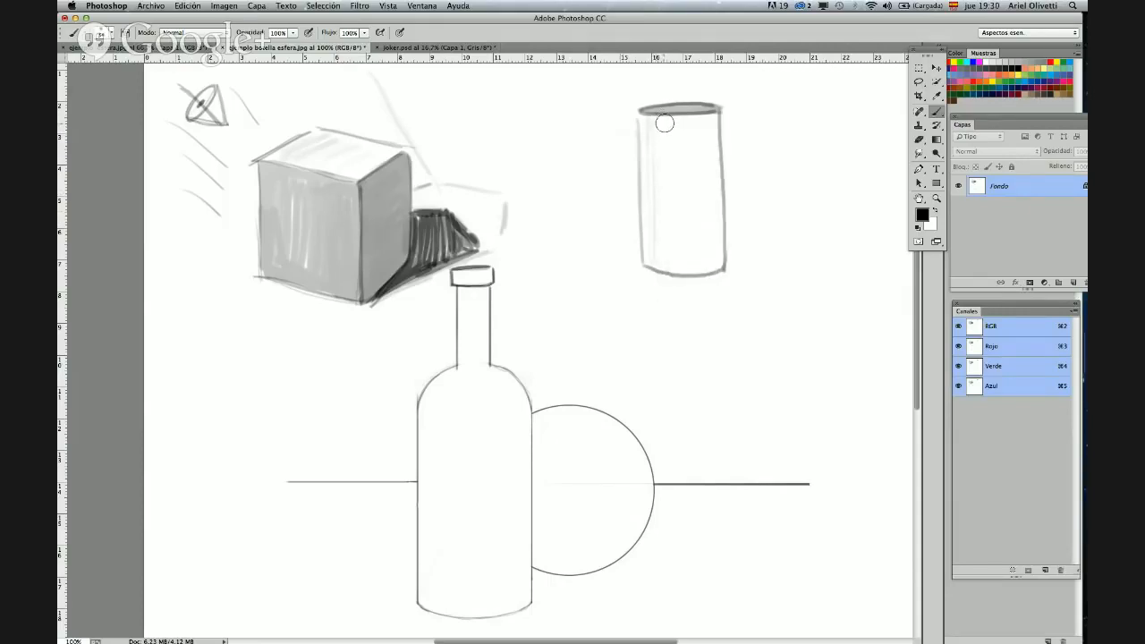
{"action": "left_click_drag", "start_coordinate": [672, 115], "coordinate": [670, 266]}
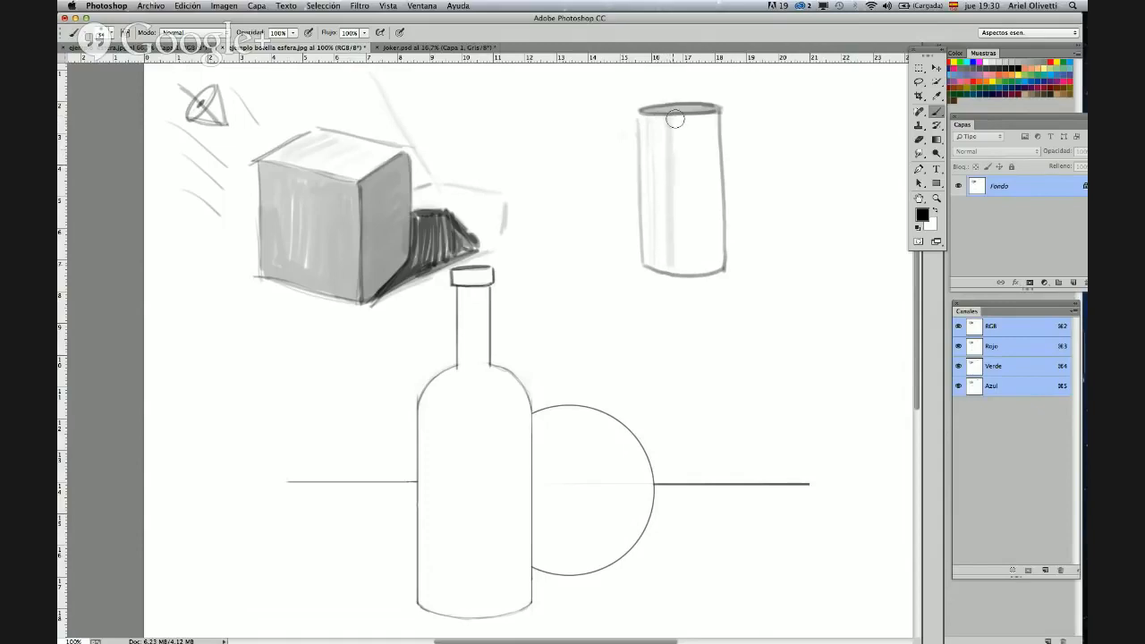
{"action": "mouse_move", "coordinate": [675, 120]}
{"action": "left_mouse_down"}
{"action": "mouse_move", "coordinate": [676, 272]}
{"action": "mouse_move", "coordinate": [685, 120]}
{"action": "mouse_move", "coordinate": [685, 265]}
{"action": "left_mouse_up"}
{"action": "left_click_drag", "start_coordinate": [687, 120], "coordinate": [689, 267]}
{"action": "left_click_drag", "start_coordinate": [698, 114], "coordinate": [699, 265]}
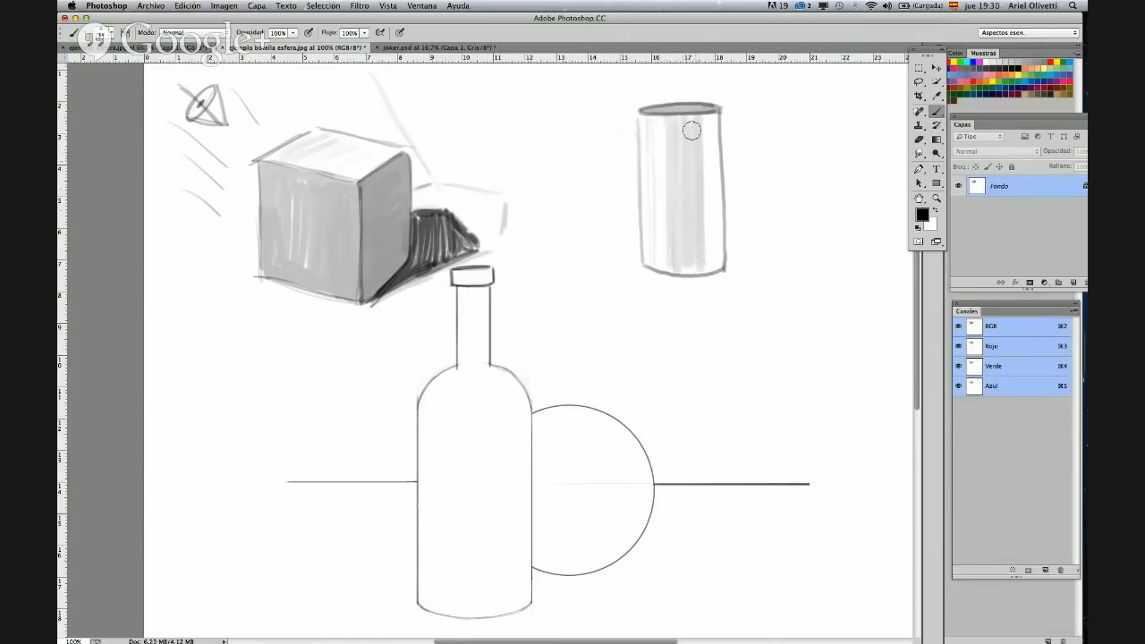
{"action": "left_click_drag", "start_coordinate": [691, 131], "coordinate": [690, 267]}
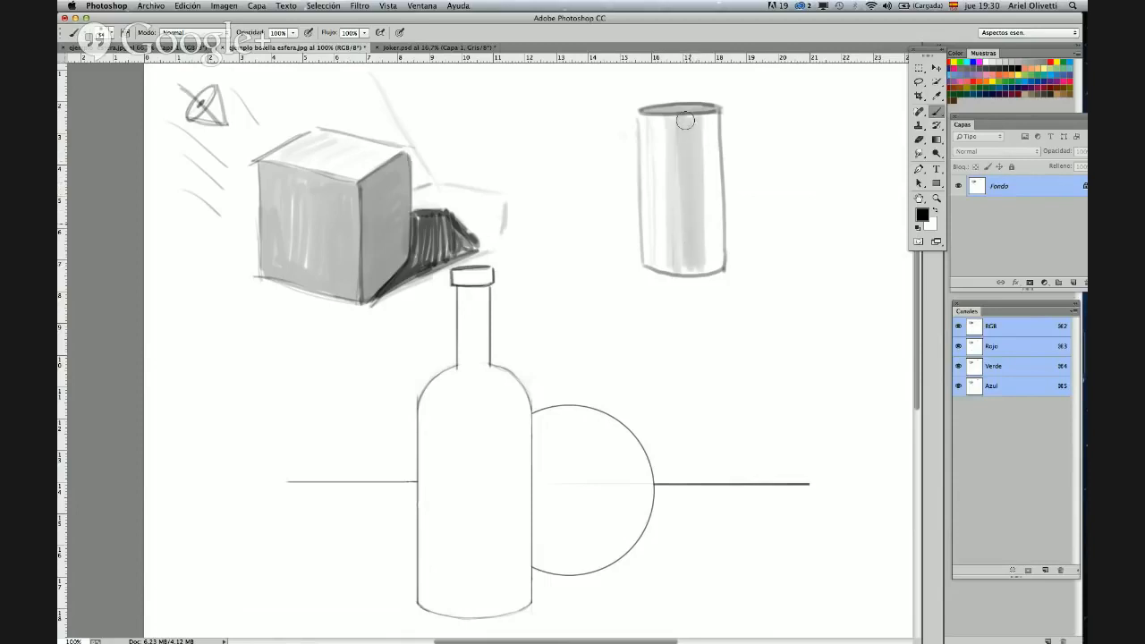
{"action": "left_click_drag", "start_coordinate": [686, 121], "coordinate": [689, 267]}
{"action": "left_click_drag", "start_coordinate": [687, 161], "coordinate": [691, 268]}
{"action": "left_click_drag", "start_coordinate": [692, 116], "coordinate": [698, 270]}
{"action": "left_click_drag", "start_coordinate": [694, 134], "coordinate": [699, 272]}
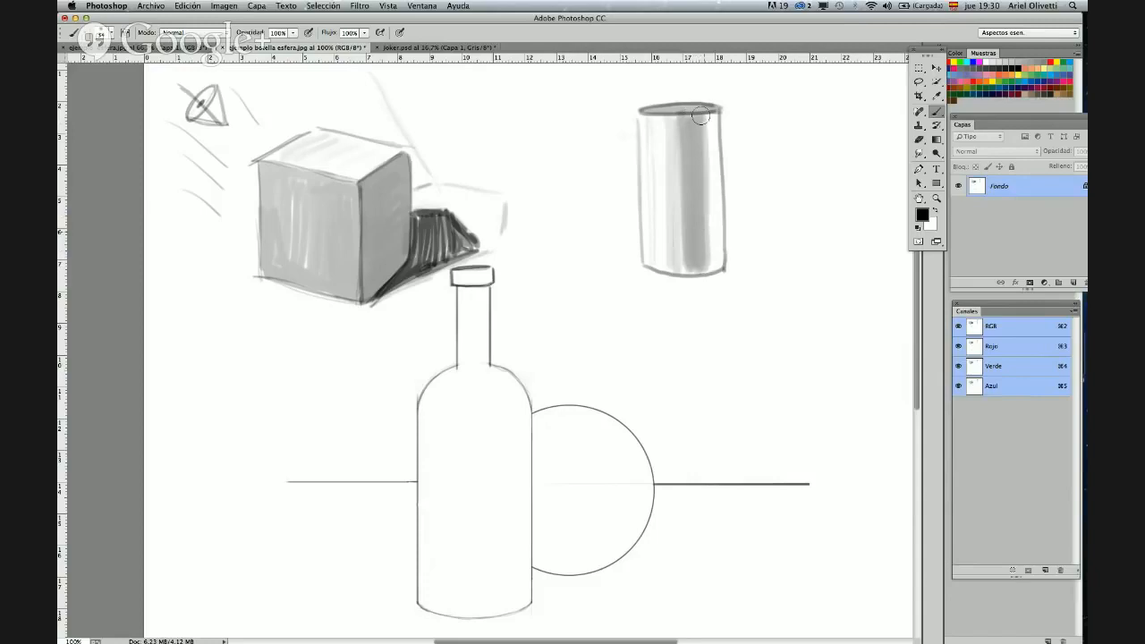
{"action": "left_click_drag", "start_coordinate": [705, 176], "coordinate": [709, 247]}
{"action": "left_click", "coordinate": [705, 181]}
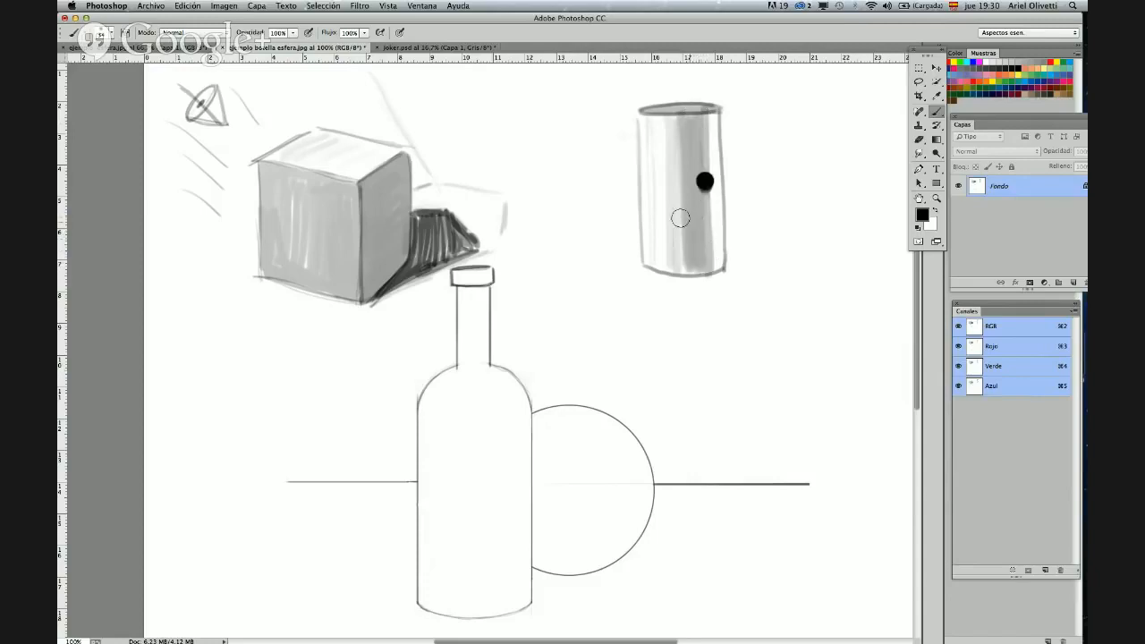
{"action": "key", "text": "super+alt+z"}
{"action": "key", "text": "super+alt+z"}
{"action": "key", "text": "super+alt+z"}
{"action": "key", "text": "super+alt+z"}
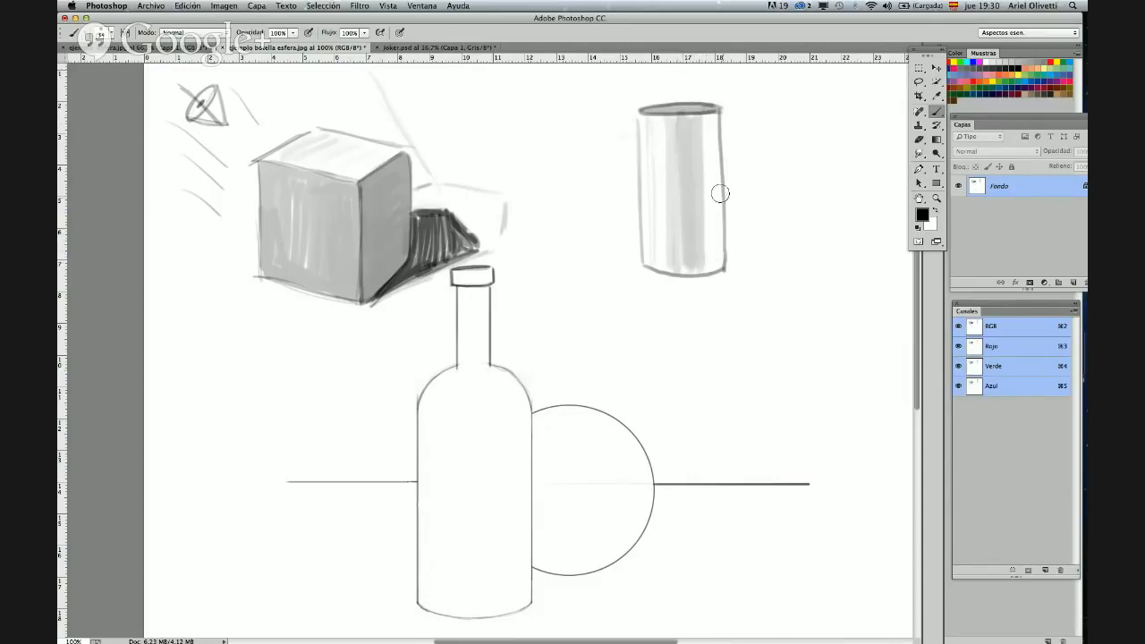
- Darken a vertical core shadow along the cylinder's shaded side, with a lighter grey strip at its outer edge
{"action": "left_click_drag", "start_coordinate": [698, 147], "coordinate": [693, 201]}
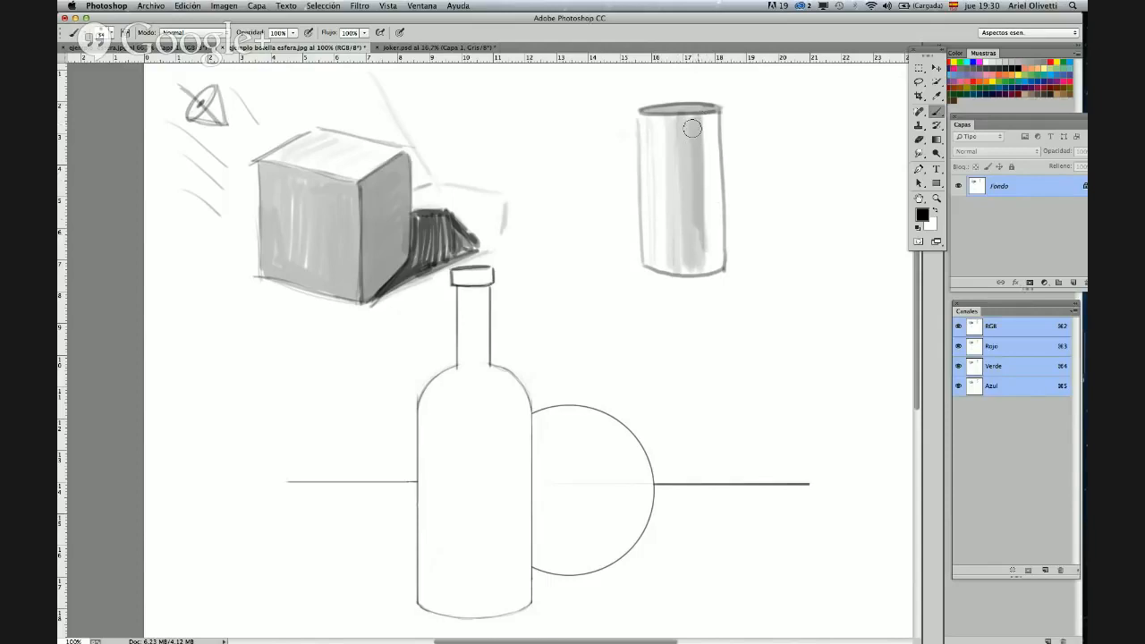
{"action": "left_click_drag", "start_coordinate": [703, 268], "coordinate": [702, 259]}
{"action": "mouse_move", "coordinate": [699, 125]}
{"action": "left_mouse_down"}
{"action": "mouse_move", "coordinate": [706, 222]}
{"action": "mouse_move", "coordinate": [711, 125]}
{"action": "mouse_move", "coordinate": [706, 271]}
{"action": "mouse_move", "coordinate": [699, 125]}
{"action": "mouse_move", "coordinate": [712, 116]}
{"action": "mouse_move", "coordinate": [702, 141]}
{"action": "mouse_move", "coordinate": [720, 228]}
{"action": "mouse_move", "coordinate": [694, 134]}
{"action": "mouse_move", "coordinate": [711, 97]}
{"action": "left_mouse_up"}
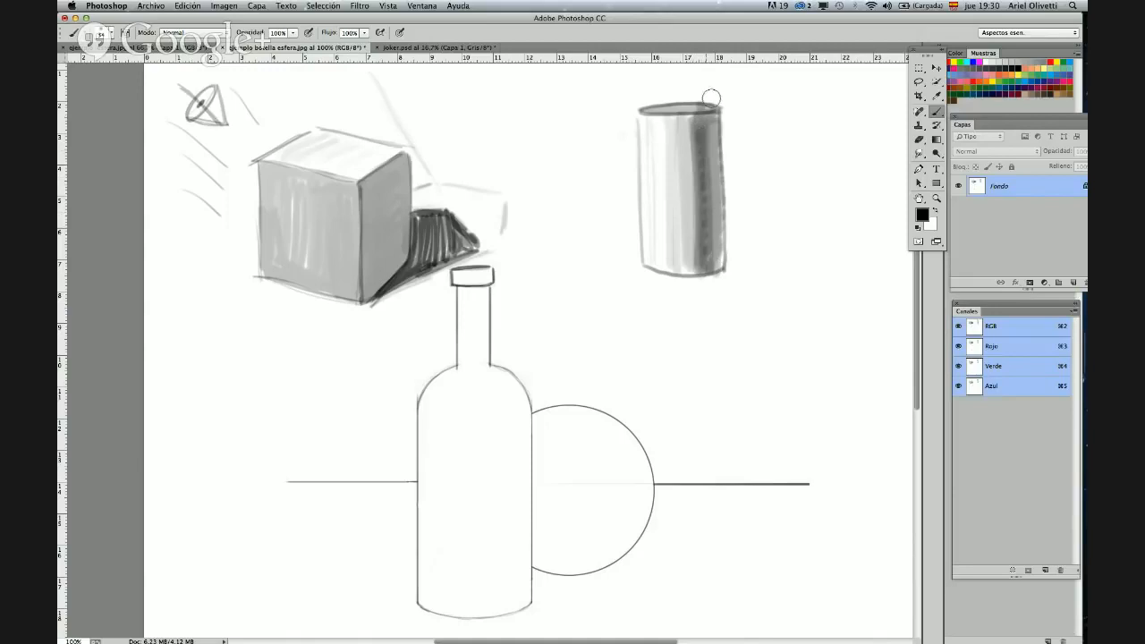
- Label the cylinder's lit side "L.", its core shadow "S." and its outer shaded edge "P." with a small brush and leader lines
{"action": "right_click", "coordinate": [541, 179]}
{"action": "left_click", "coordinate": [592, 159]}
{"action": "left_click_drag", "start_coordinate": [600, 145], "coordinate": [617, 159]}
{"action": "mouse_move", "coordinate": [706, 179]}
{"action": "left_mouse_down"}
{"action": "mouse_move", "coordinate": [748, 167]}
{"action": "mouse_move", "coordinate": [755, 178]}
{"action": "left_mouse_up"}
{"action": "mouse_move", "coordinate": [719, 143]}
{"action": "left_mouse_down"}
{"action": "mouse_move", "coordinate": [771, 134]}
{"action": "mouse_move", "coordinate": [769, 123]}
{"action": "left_mouse_up"}
{"action": "left_click", "coordinate": [778, 130]}
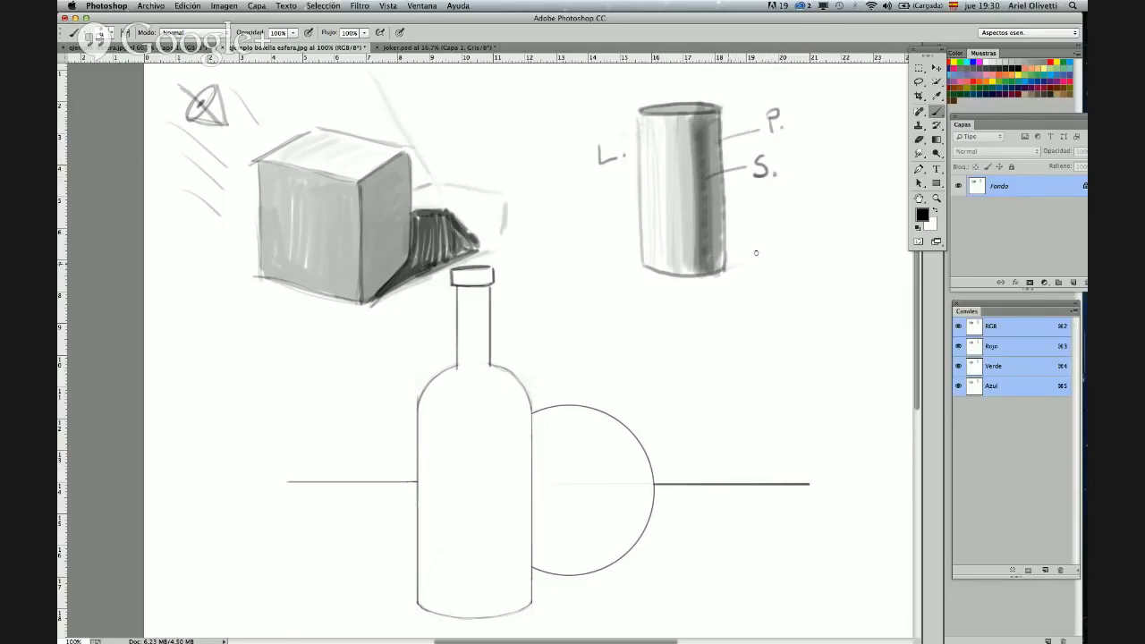
- Outline the cylinder's cast shadow, label it "S.P." and fill it with dark strokes
{"action": "left_click_drag", "start_coordinate": [727, 269], "coordinate": [804, 225]}
{"action": "mouse_move", "coordinate": [731, 219]}
{"action": "left_mouse_down"}
{"action": "mouse_move", "coordinate": [759, 204]}
{"action": "mouse_move", "coordinate": [802, 219]}
{"action": "mouse_move", "coordinate": [808, 189]}
{"action": "mouse_move", "coordinate": [803, 198]}
{"action": "mouse_move", "coordinate": [837, 190]}
{"action": "left_mouse_up"}
{"action": "left_click", "coordinate": [821, 195]}
{"action": "left_click", "coordinate": [845, 196]}
{"action": "mouse_move", "coordinate": [725, 220]}
{"action": "left_mouse_down"}
{"action": "mouse_move", "coordinate": [726, 257]}
{"action": "mouse_move", "coordinate": [761, 241]}
{"action": "mouse_move", "coordinate": [729, 234]}
{"action": "mouse_move", "coordinate": [765, 208]}
{"action": "mouse_move", "coordinate": [747, 231]}
{"action": "mouse_move", "coordinate": [796, 223]}
{"action": "mouse_move", "coordinate": [787, 234]}
{"action": "left_mouse_up"}
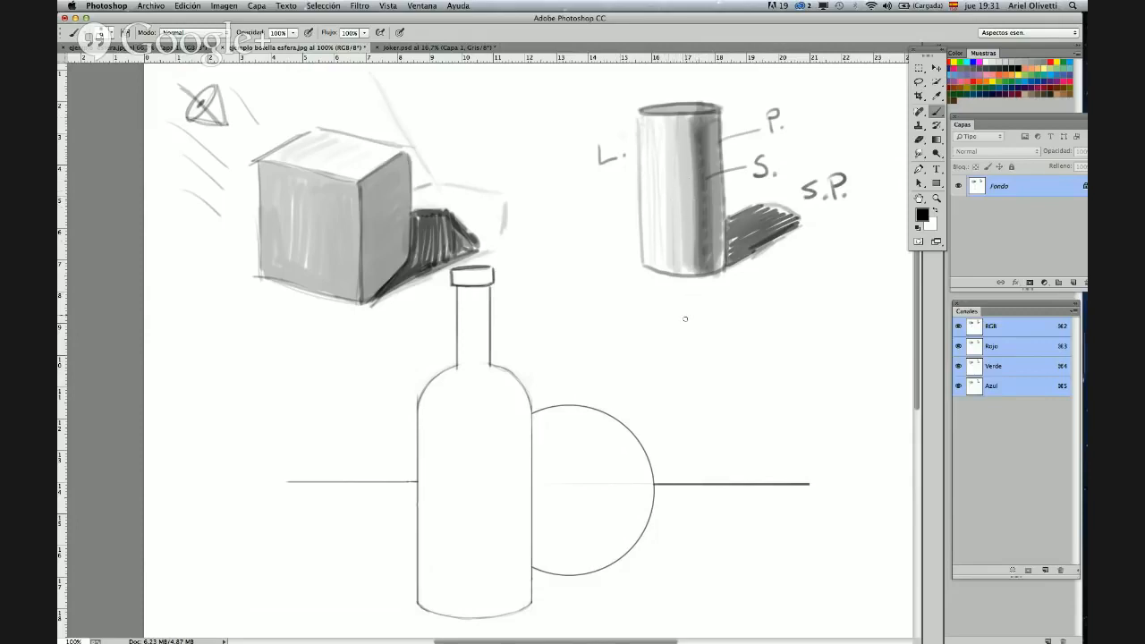
{"action": "scroll", "coordinate": [689, 335], "scroll_direction": "right", "scroll_amount": 1}
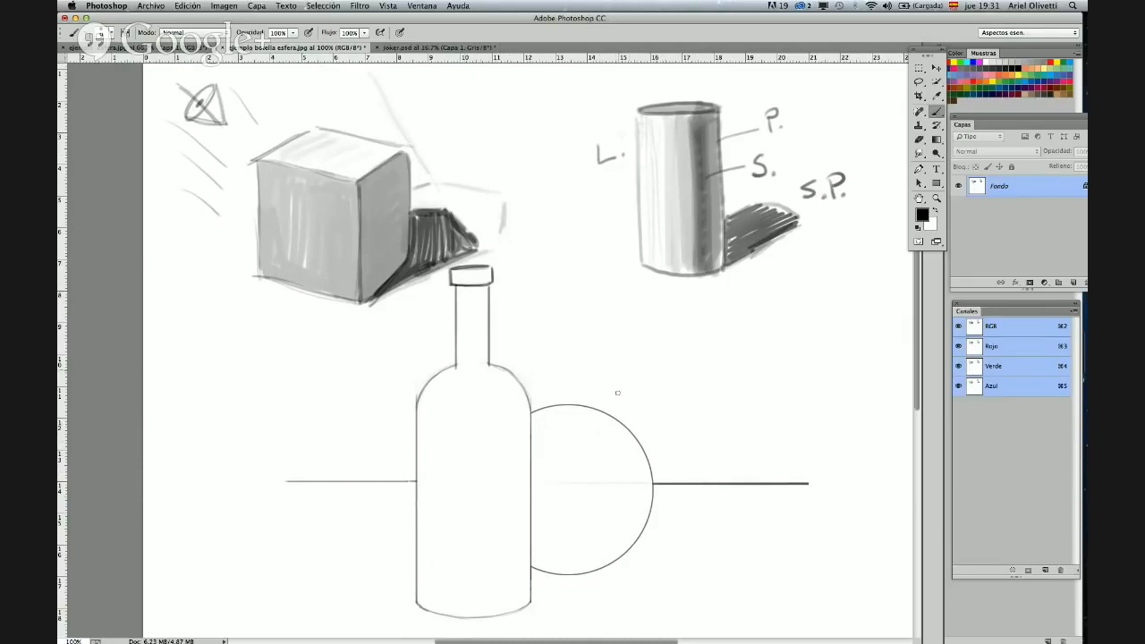
{"action": "left_click", "coordinate": [663, 407], "text": "super"}
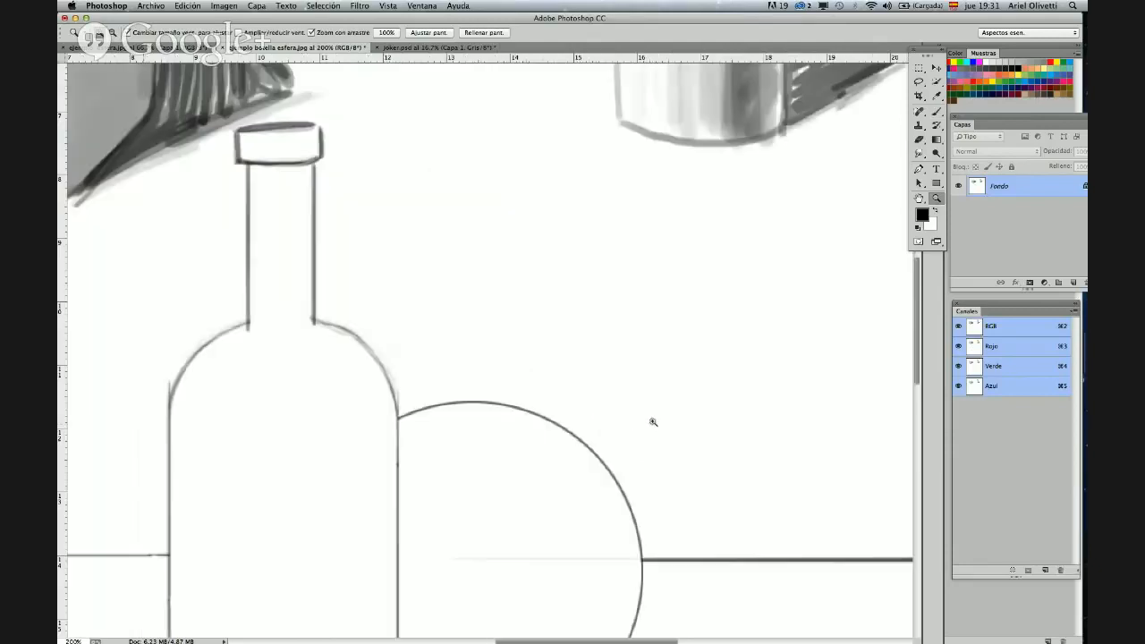
{"action": "mouse_move", "coordinate": [613, 445]}
{"action": "left_mouse_down"}
{"action": "mouse_move", "coordinate": [688, 258]}
{"action": "mouse_move", "coordinate": [667, 317]}
{"action": "mouse_move", "coordinate": [680, 388]}
{"action": "mouse_move", "coordinate": [671, 397]}
{"action": "left_mouse_up"}
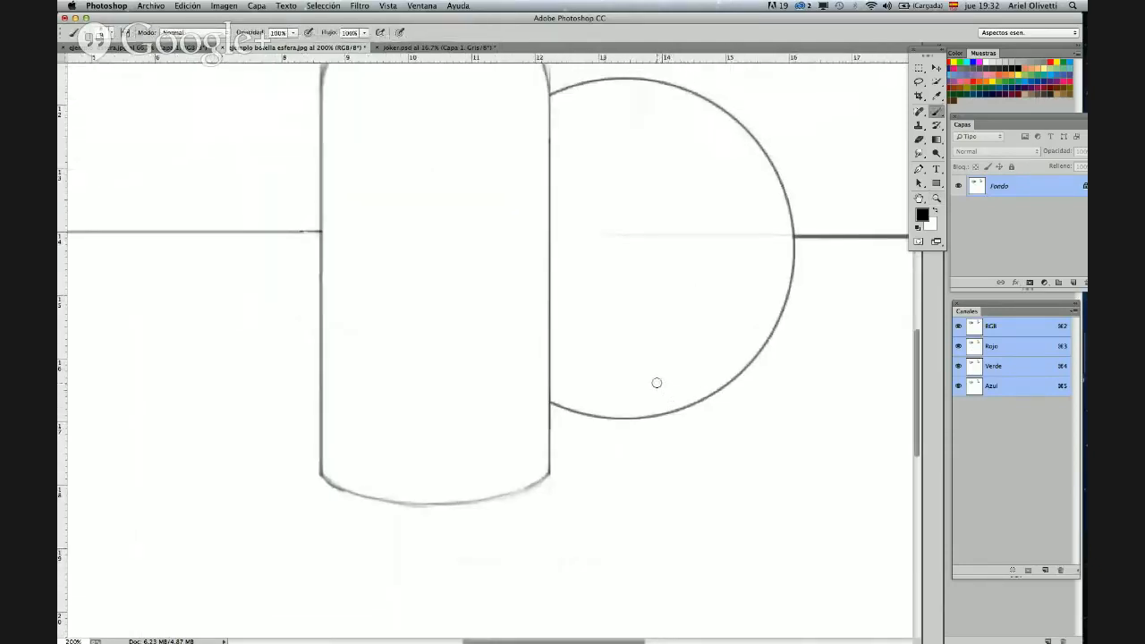
{"action": "key", "text": "super+space"}
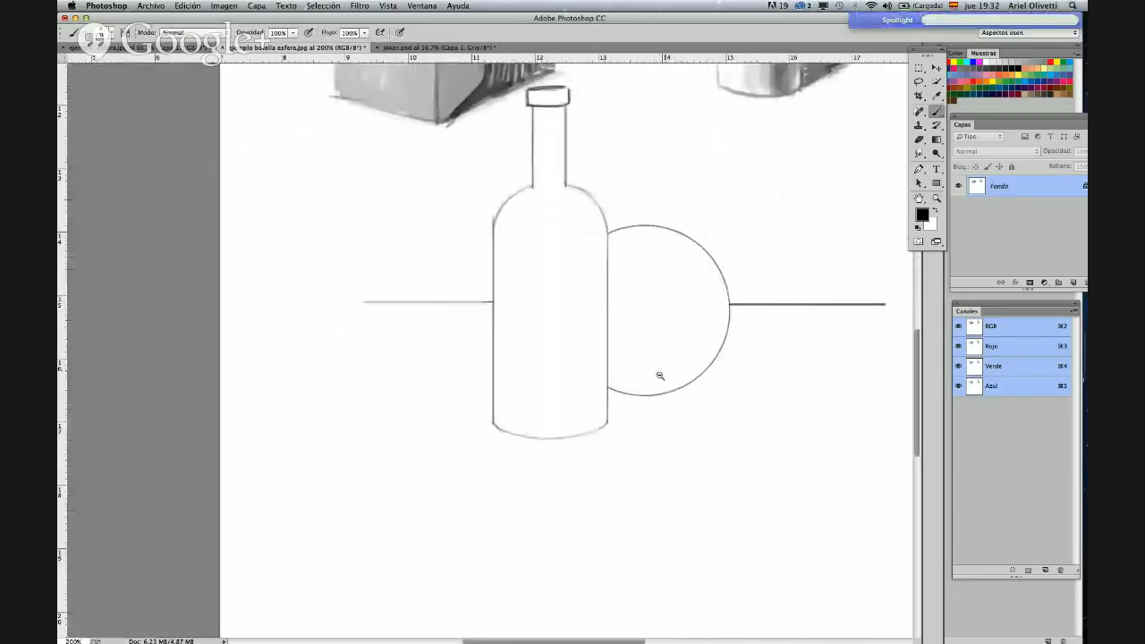
{"action": "left_click", "coordinate": [664, 374], "text": "alt+super"}
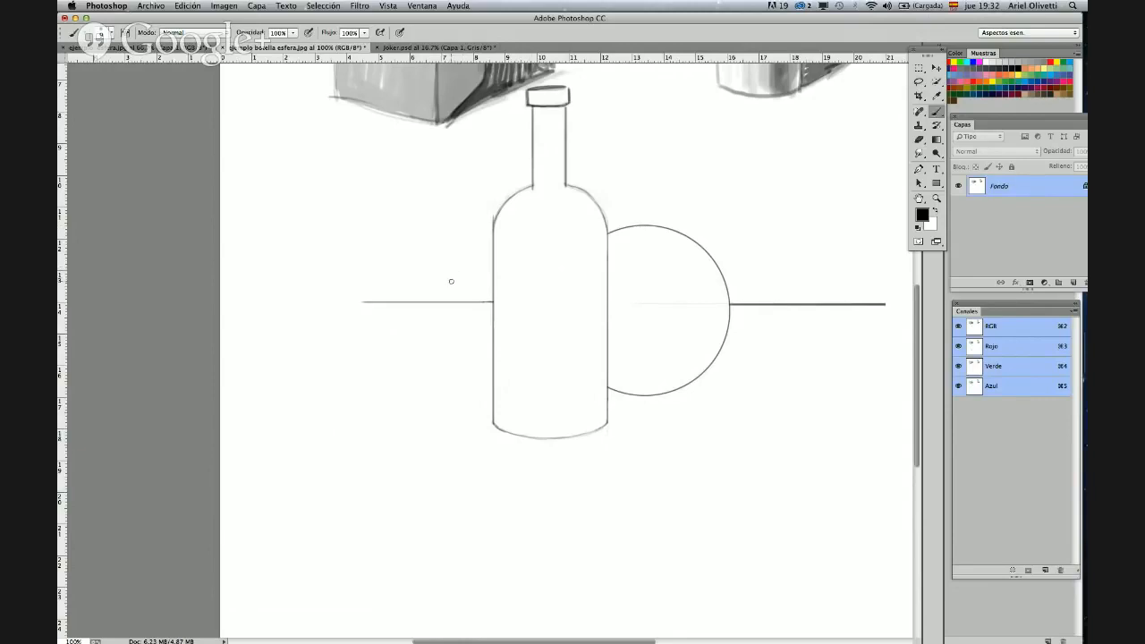
- Sketch a faint guide sphere inside the bottle's shoulders, with a horizontal line across it and one at the neck's base
{"action": "right_click", "coordinate": [370, 200]}
{"action": "left_click_drag", "start_coordinate": [432, 224], "coordinate": [436, 224]}
{"action": "left_click", "coordinate": [348, 185]}
{"action": "left_click_drag", "start_coordinate": [496, 226], "coordinate": [505, 216]}
{"action": "right_click", "coordinate": [527, 245]}
{"action": "left_click_drag", "start_coordinate": [592, 267], "coordinate": [587, 262]}
{"action": "key", "text": "Return"}
{"action": "left_click_drag", "start_coordinate": [540, 187], "coordinate": [561, 188]}
- Reinforce the guide sphere's outline inside the bottle's shoulders with a 16 px brush
{"action": "left_click_drag", "start_coordinate": [607, 268], "coordinate": [567, 350]}
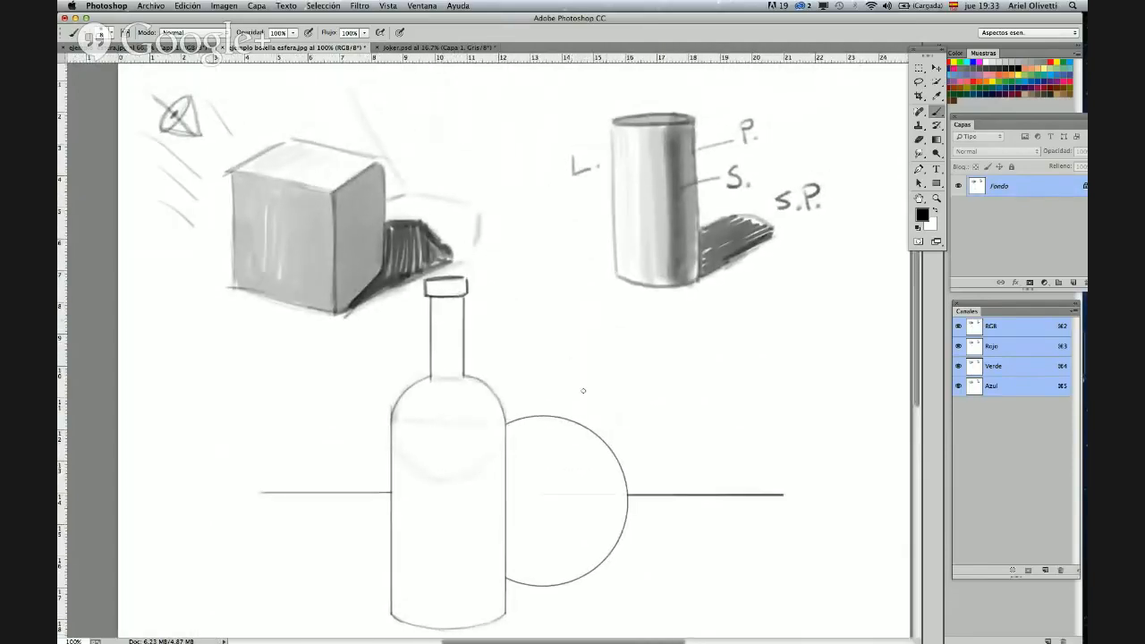
{"action": "left_click_drag", "start_coordinate": [620, 290], "coordinate": [697, 156]}
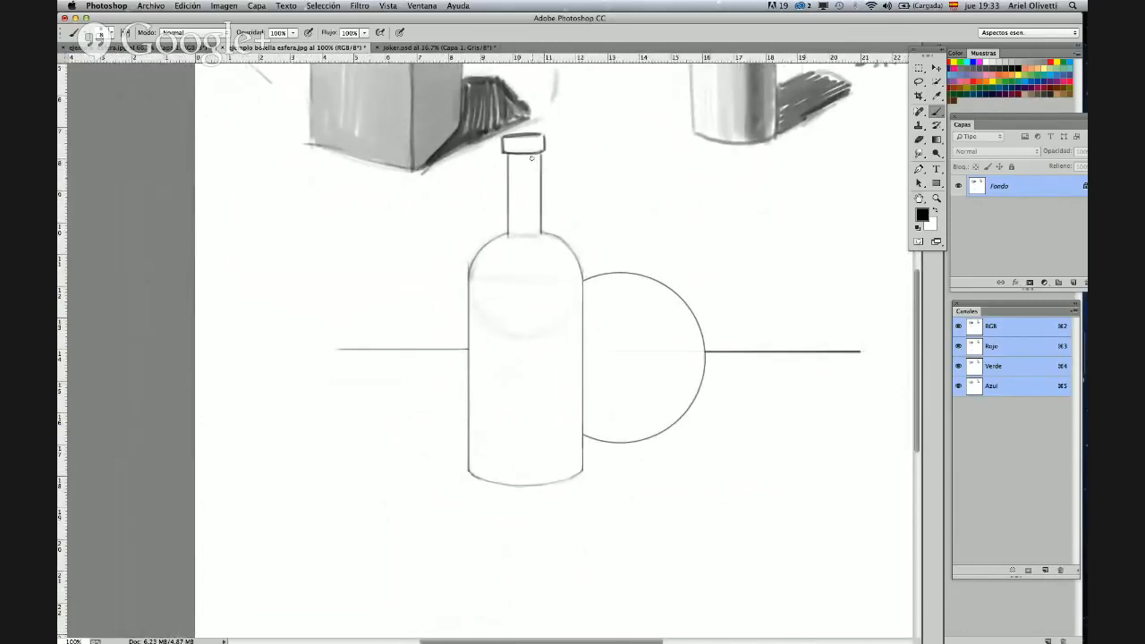
{"action": "right_click", "coordinate": [531, 175]}
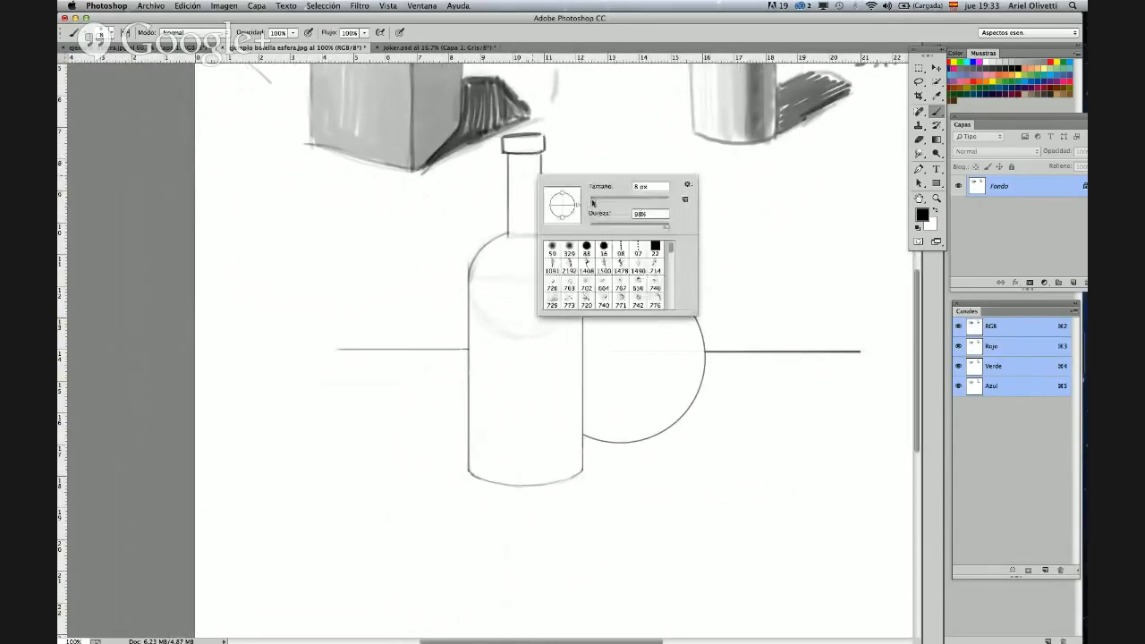
{"action": "left_click", "coordinate": [573, 146]}
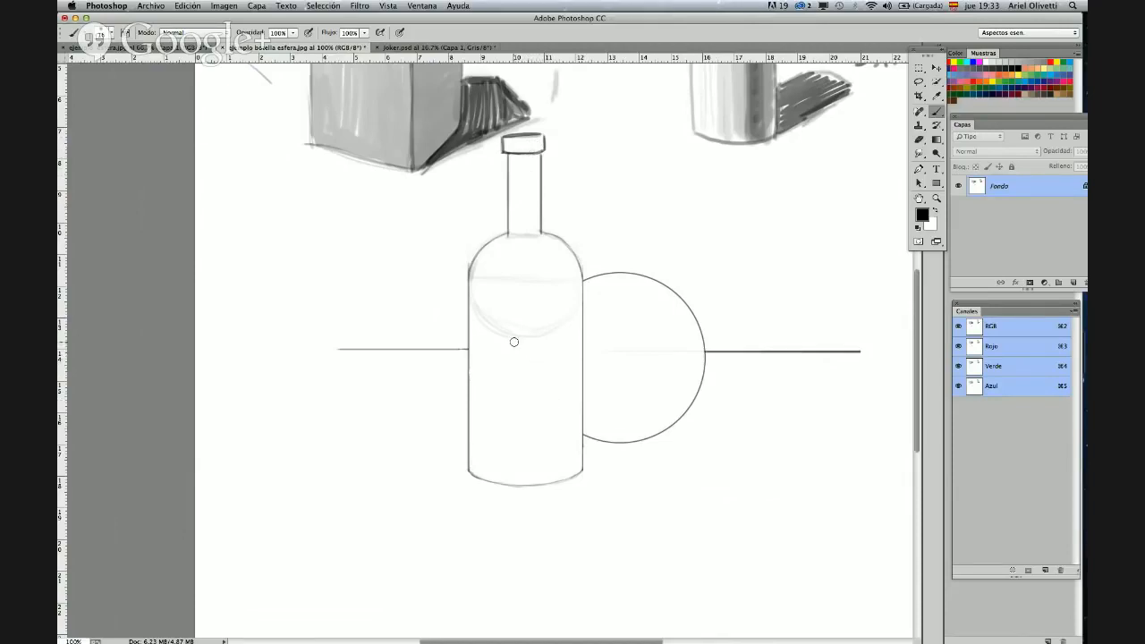
- Draw a cone-shaped light source up and left of the bottle with a small brush, and add slanted light rays around it
{"action": "right_click", "coordinate": [390, 287]}
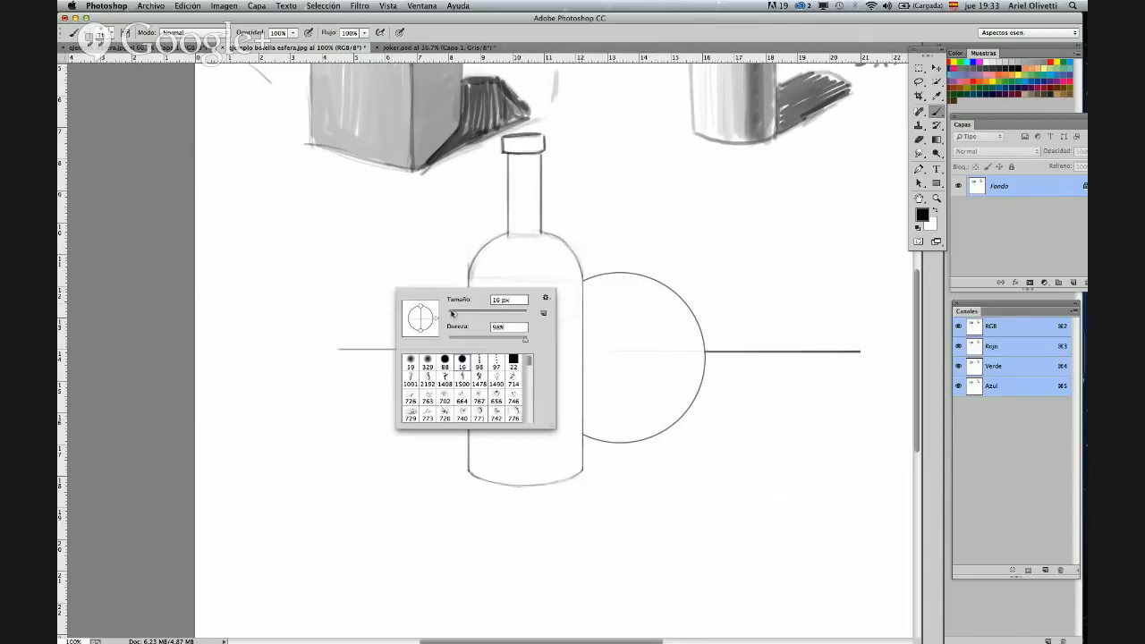
{"action": "left_click", "coordinate": [385, 230]}
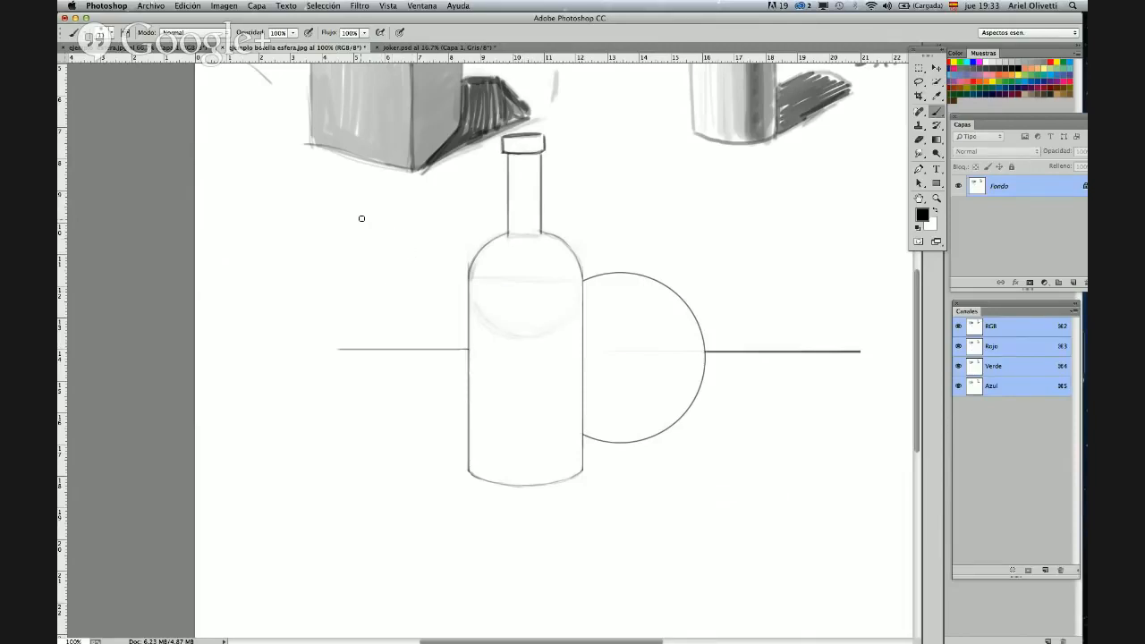
{"action": "right_click", "coordinate": [367, 211]}
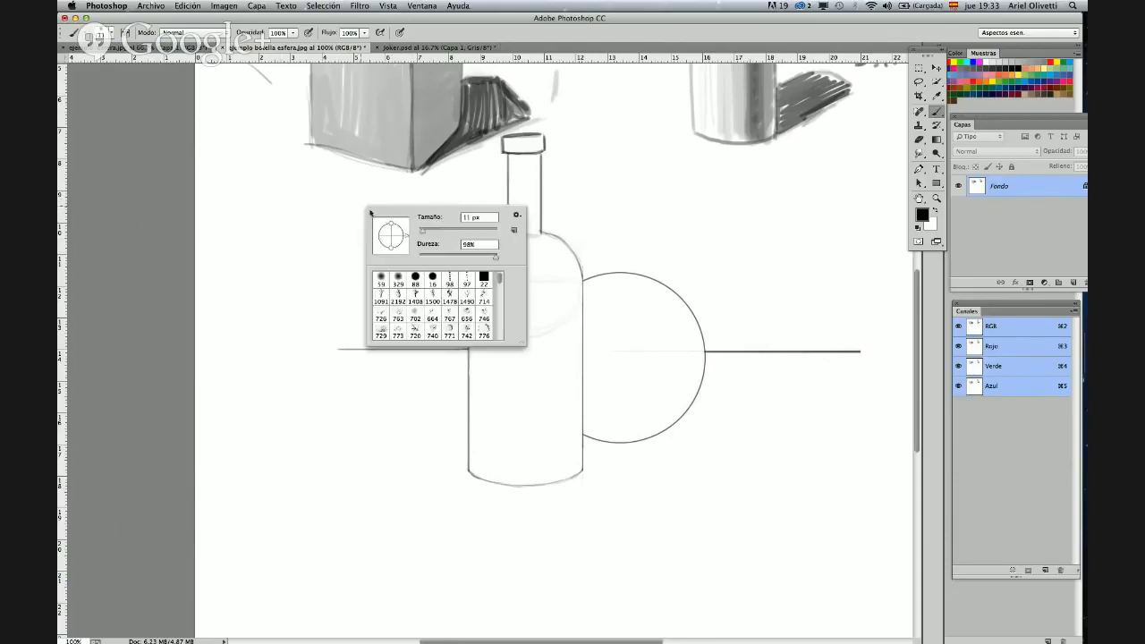
{"action": "mouse_move", "coordinate": [425, 233]}
{"action": "left_mouse_down"}
{"action": "mouse_move", "coordinate": [371, 209]}
{"action": "mouse_move", "coordinate": [362, 222]}
{"action": "mouse_move", "coordinate": [377, 198]}
{"action": "mouse_move", "coordinate": [364, 224]}
{"action": "mouse_move", "coordinate": [394, 233]}
{"action": "mouse_move", "coordinate": [386, 197]}
{"action": "mouse_move", "coordinate": [396, 233]}
{"action": "left_mouse_up"}
{"action": "left_click", "coordinate": [367, 205]}
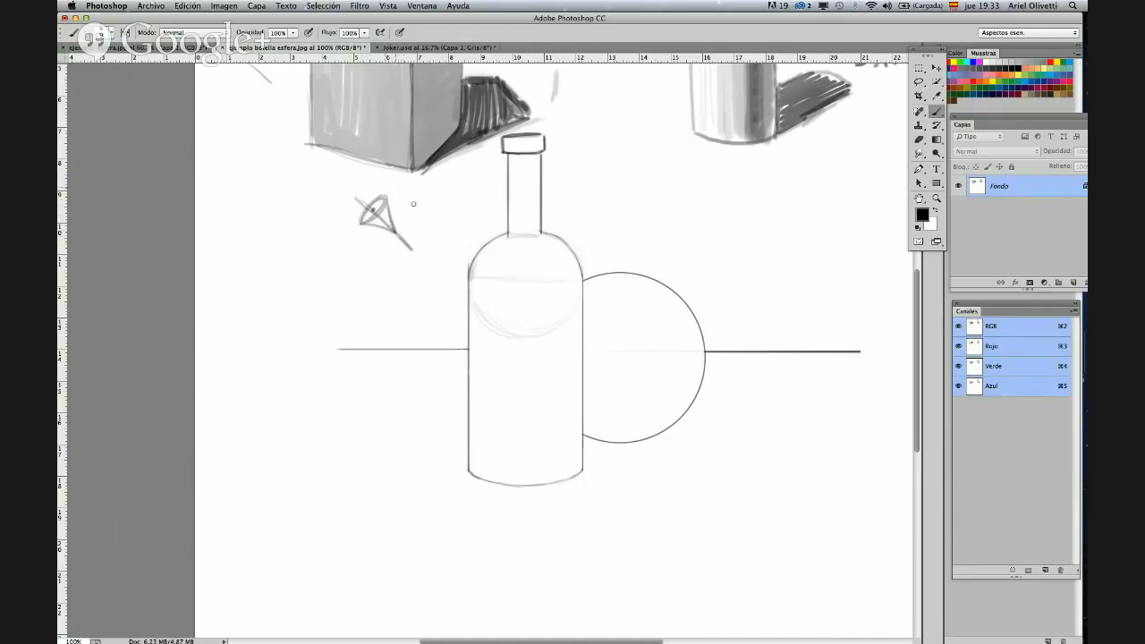
{"action": "mouse_move", "coordinate": [393, 184]}
{"action": "left_mouse_down"}
{"action": "mouse_move", "coordinate": [433, 227]}
{"action": "mouse_move", "coordinate": [447, 213]}
{"action": "left_mouse_up"}
{"action": "left_click_drag", "start_coordinate": [441, 164], "coordinate": [468, 197]}
{"action": "mouse_move", "coordinate": [351, 238]}
{"action": "left_mouse_down"}
{"action": "mouse_move", "coordinate": [399, 273]}
{"action": "mouse_move", "coordinate": [394, 301]}
{"action": "left_mouse_up"}
{"action": "left_click_drag", "start_coordinate": [331, 284], "coordinate": [368, 305]}
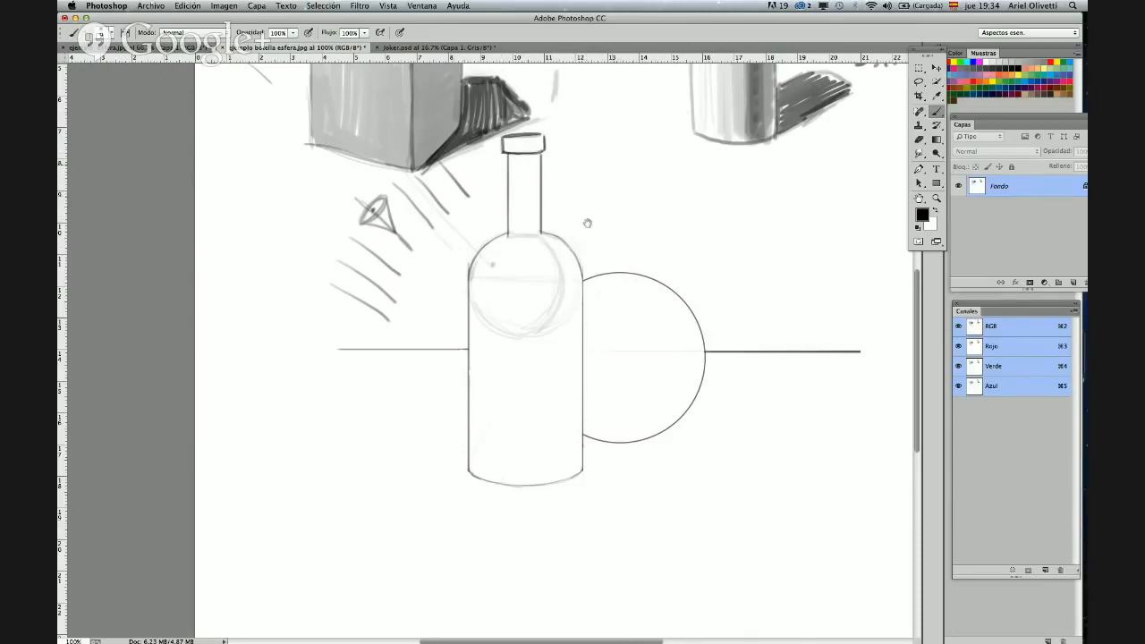
- Sketch the core-shadow guide line from the bottle's shoulder straight down to its base, undoing the misplaced vertical line first
{"action": "scroll", "coordinate": [588, 223], "scroll_direction": "up", "scroll_amount": 5}
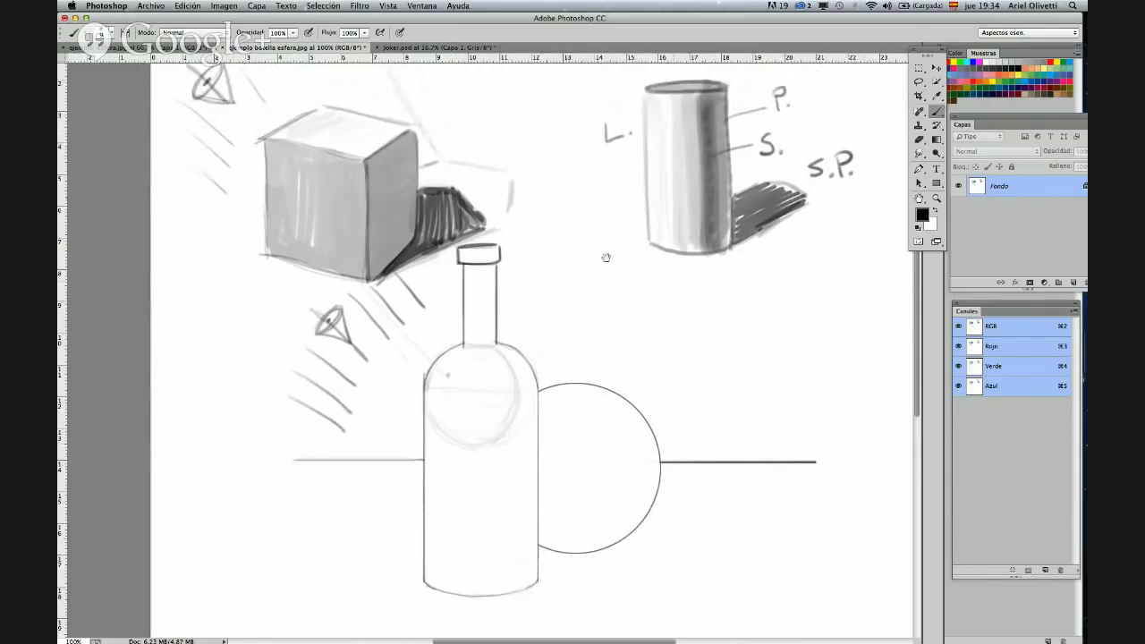
{"action": "scroll", "coordinate": [605, 258], "scroll_direction": "down", "scroll_amount": 3}
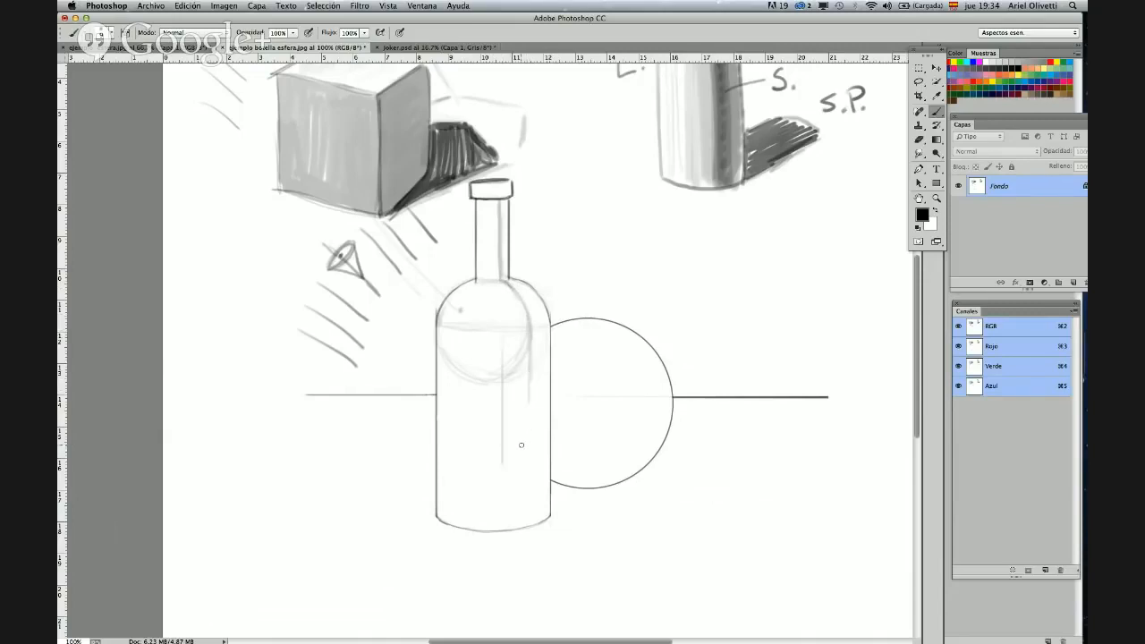
{"action": "key", "text": "super+z"}
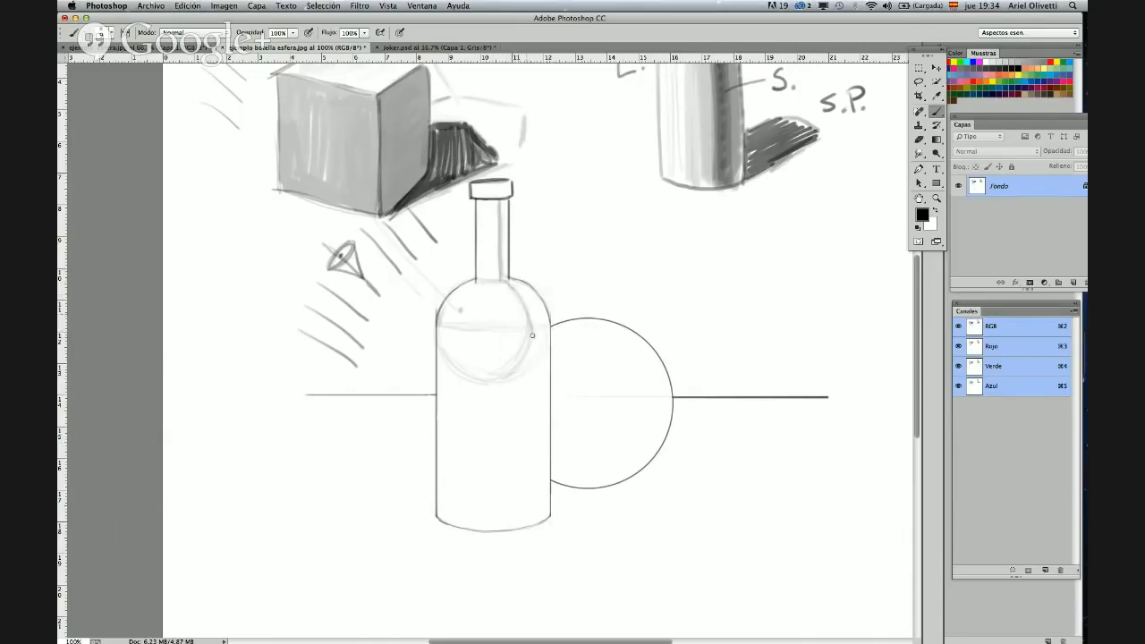
{"action": "mouse_move", "coordinate": [531, 448]}
{"action": "left_mouse_down"}
{"action": "mouse_move", "coordinate": [535, 514]}
{"action": "mouse_move", "coordinate": [536, 413]}
{"action": "mouse_move", "coordinate": [534, 517]}
{"action": "mouse_move", "coordinate": [536, 419]}
{"action": "left_mouse_up"}
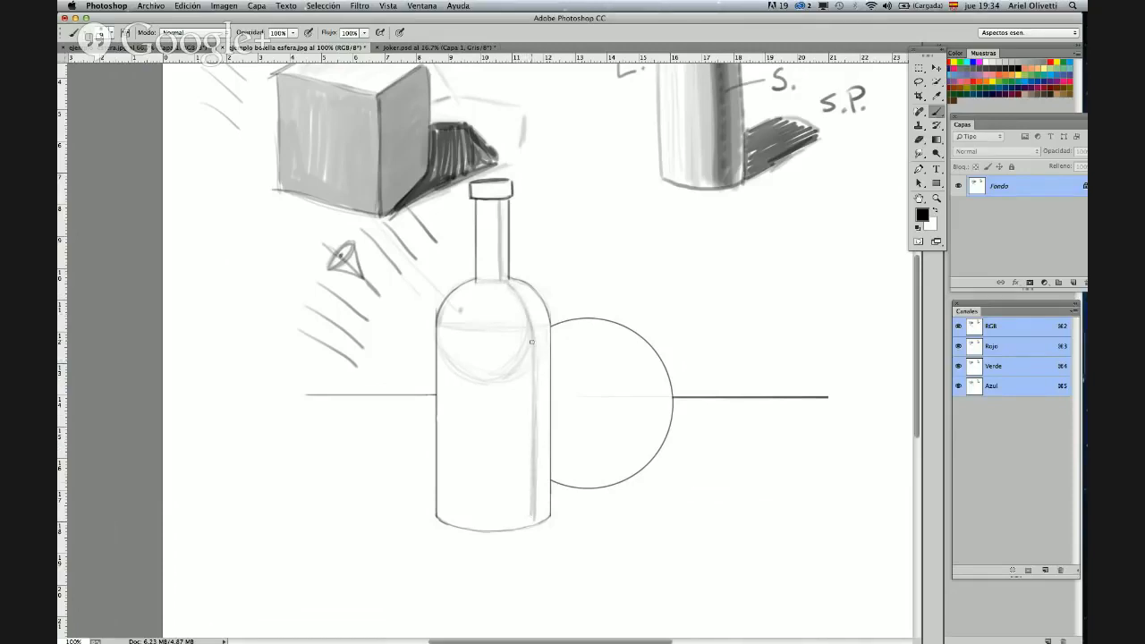
- Add a new layer above the background and switch to the soft round brush preset 329
{"action": "right_click", "coordinate": [544, 343]}
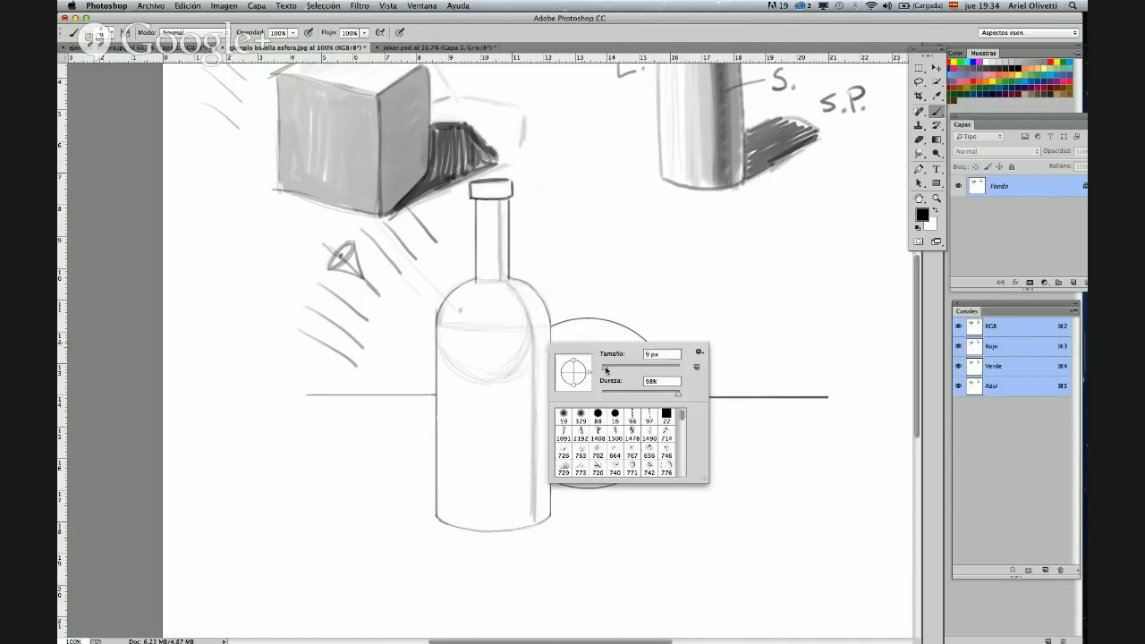
{"action": "left_click_drag", "start_coordinate": [595, 368], "coordinate": [605, 372]}
{"action": "left_click", "coordinate": [523, 358]}
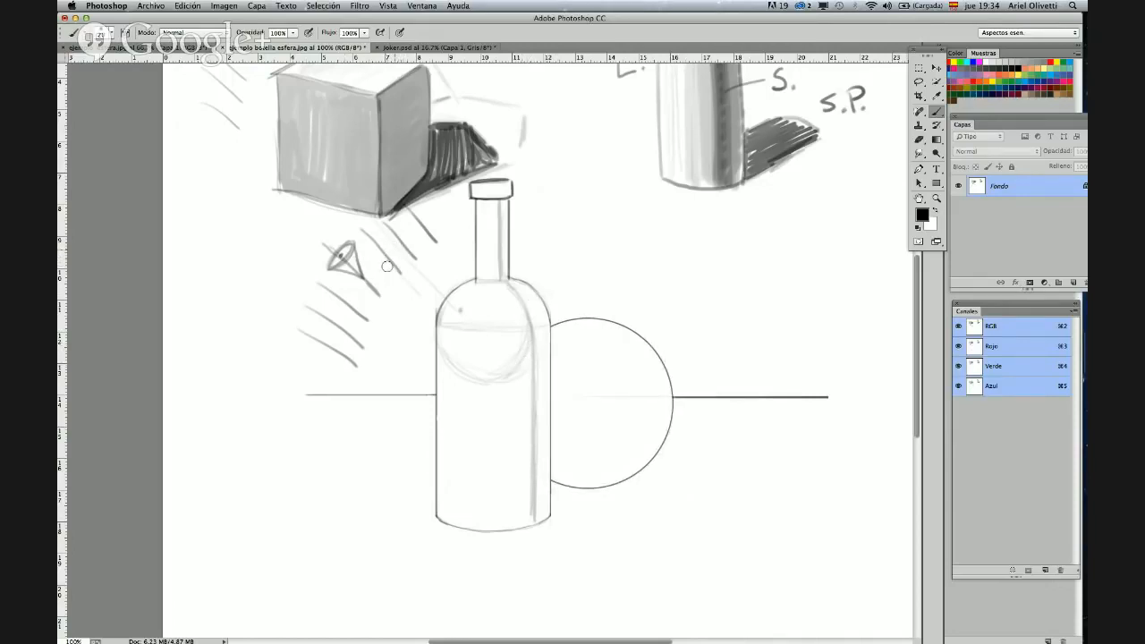
{"action": "left_click", "coordinate": [1059, 282]}
{"action": "right_click", "coordinate": [510, 311]}
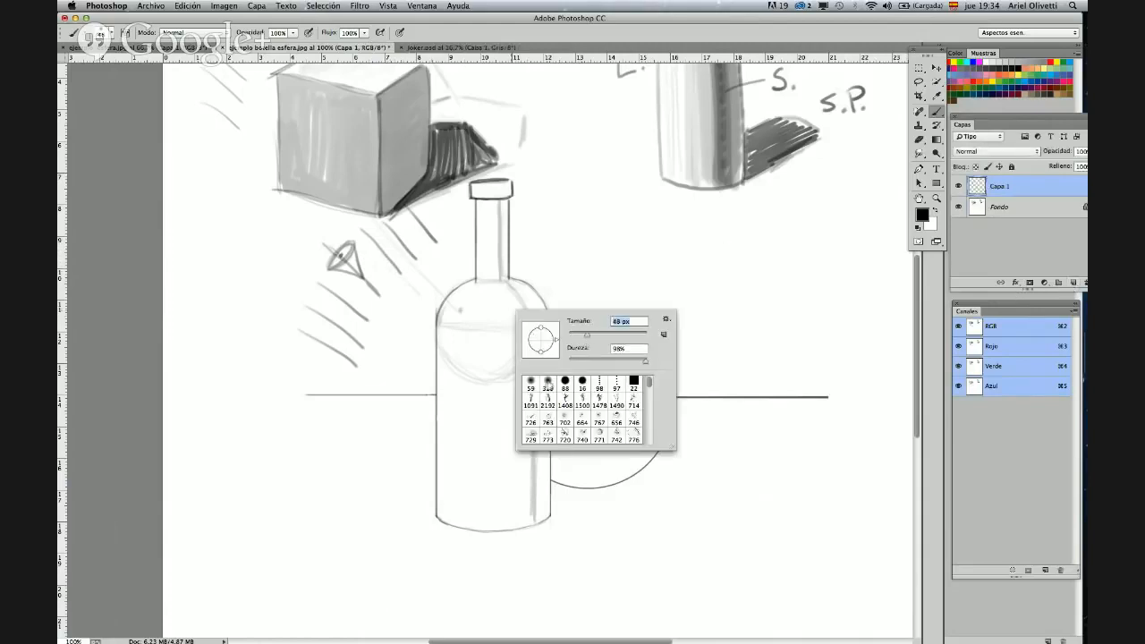
{"action": "left_click", "coordinate": [548, 384]}
{"action": "key", "text": "Return"}
- Undo the oversized 111 px stroke and paint a soft core shadow down the bottle's neck, shoulder and body with a 45 px brush
{"action": "mouse_move", "coordinate": [535, 300]}
{"action": "left_mouse_down"}
{"action": "mouse_move", "coordinate": [458, 518]}
{"action": "mouse_move", "coordinate": [511, 312]}
{"action": "mouse_move", "coordinate": [468, 498]}
{"action": "mouse_move", "coordinate": [511, 301]}
{"action": "mouse_move", "coordinate": [504, 261]}
{"action": "left_mouse_up"}
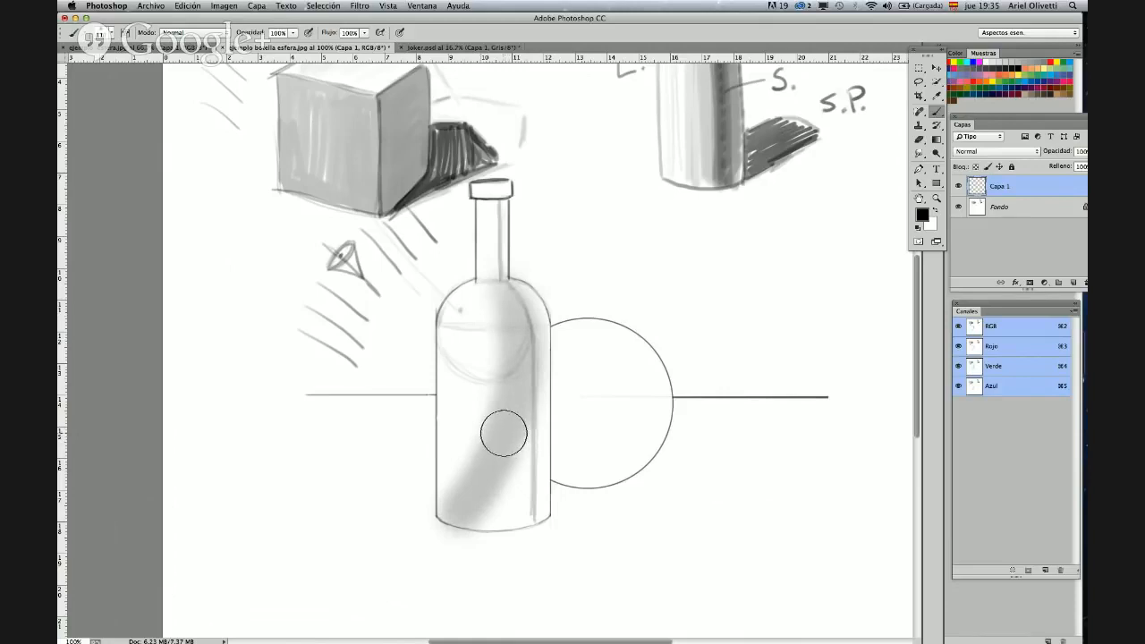
{"action": "key", "text": "super+z"}
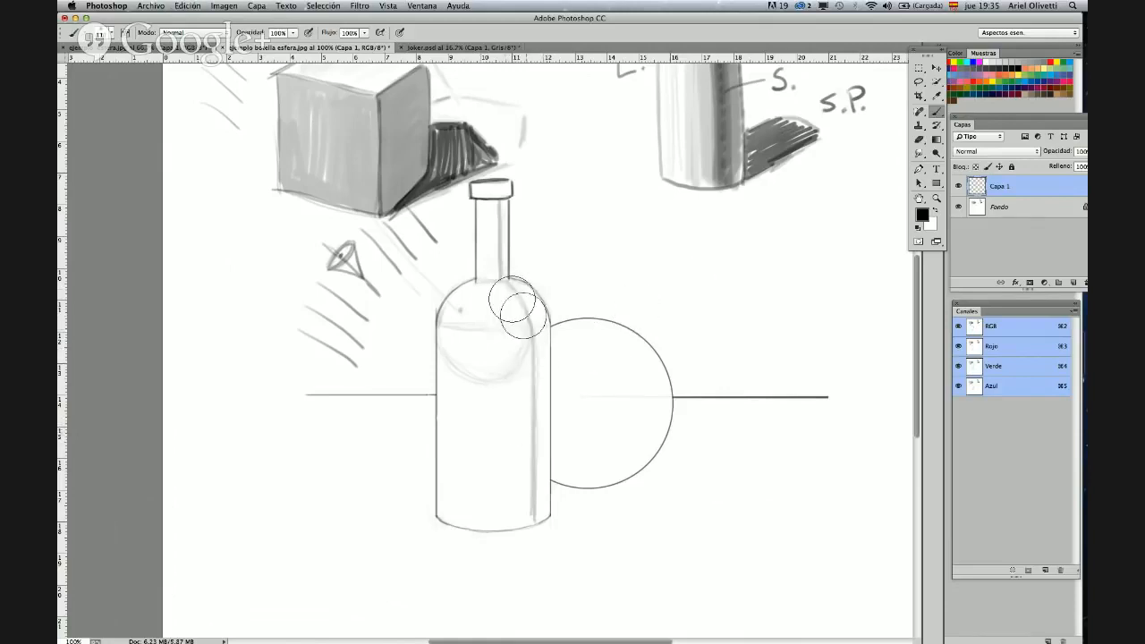
{"action": "right_click", "coordinate": [512, 300]}
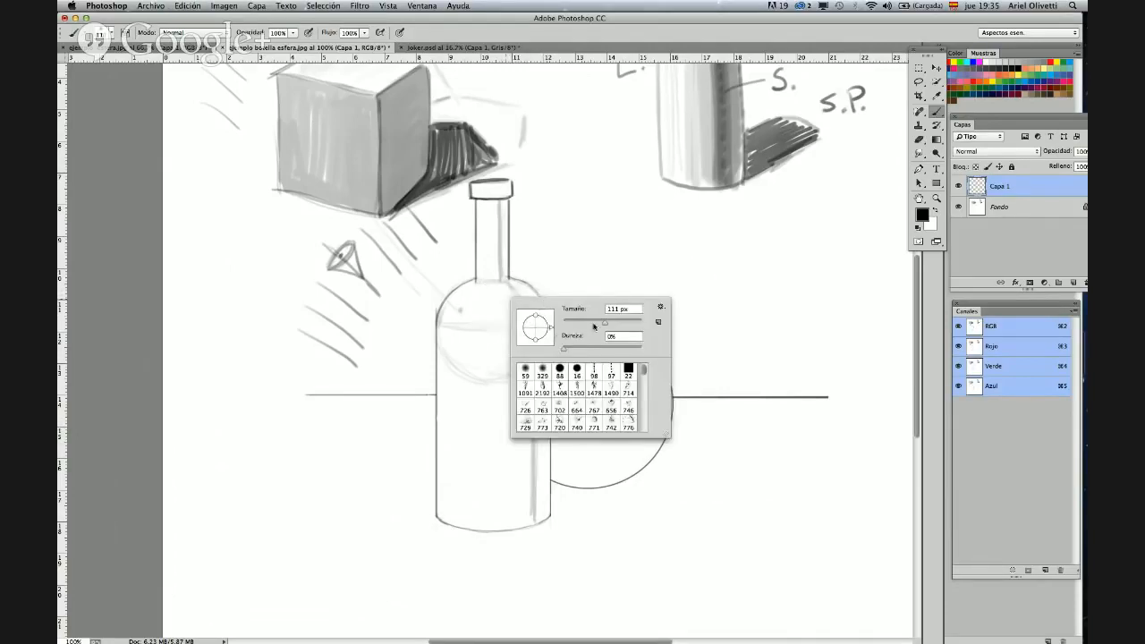
{"action": "left_click", "coordinate": [582, 323]}
{"action": "left_click", "coordinate": [501, 295]}
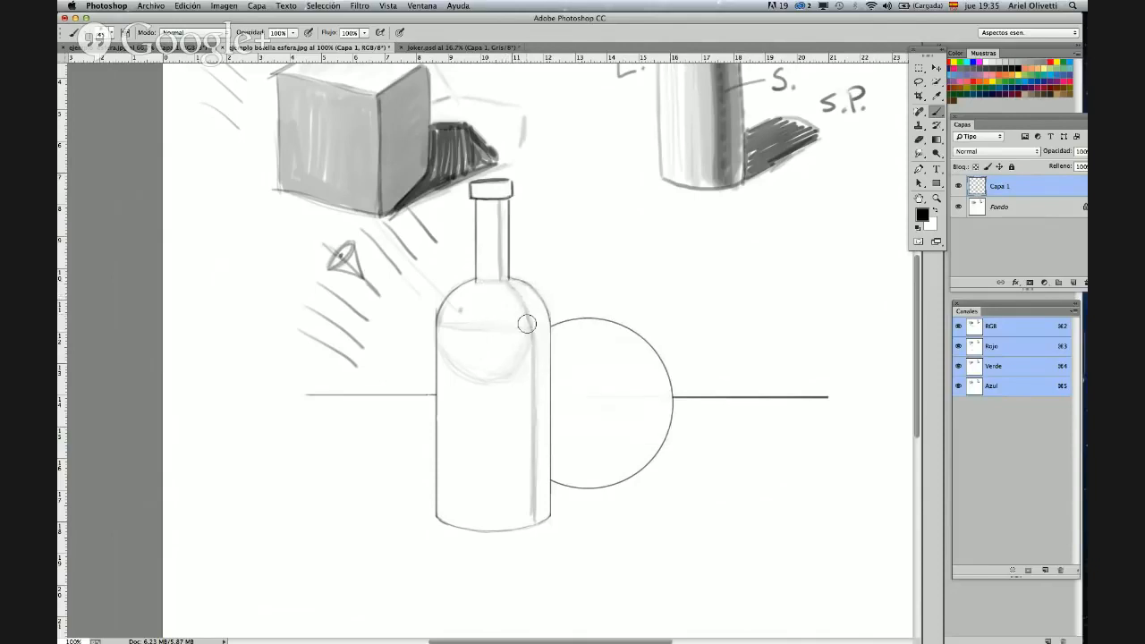
{"action": "mouse_move", "coordinate": [526, 324]}
{"action": "left_mouse_down"}
{"action": "mouse_move", "coordinate": [506, 287]}
{"action": "mouse_move", "coordinate": [524, 312]}
{"action": "left_mouse_up"}
{"action": "mouse_move", "coordinate": [503, 259]}
{"action": "left_mouse_down"}
{"action": "mouse_move", "coordinate": [502, 207]}
{"action": "mouse_move", "coordinate": [503, 278]}
{"action": "mouse_move", "coordinate": [533, 348]}
{"action": "mouse_move", "coordinate": [530, 328]}
{"action": "mouse_move", "coordinate": [529, 526]}
{"action": "left_mouse_up"}
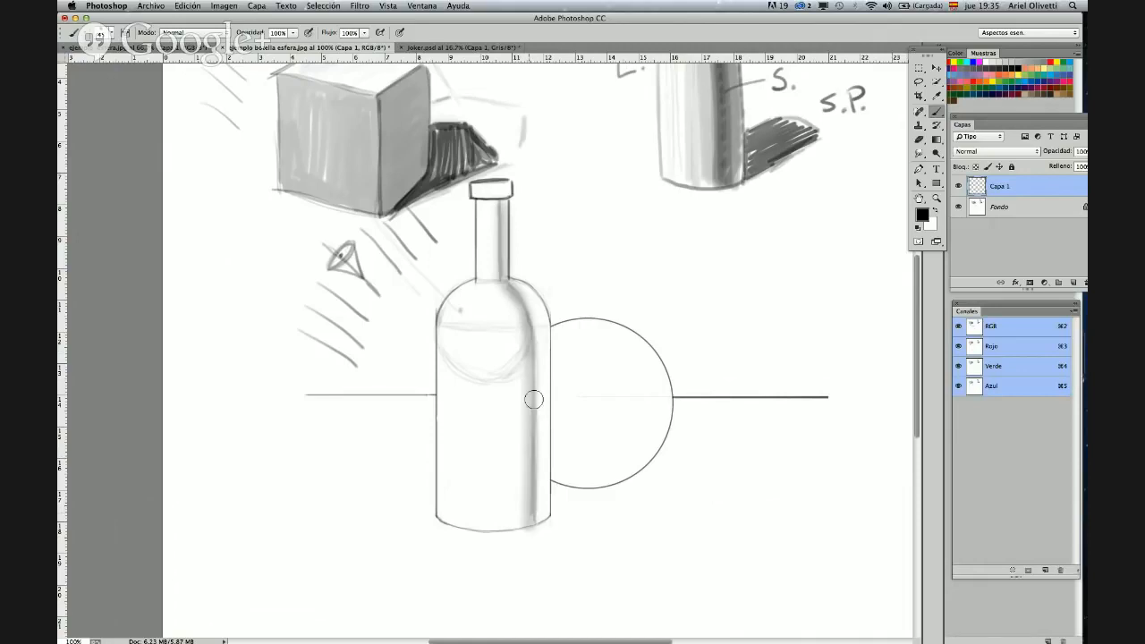
- Darken the core shadow where the bottle's shoulder turns into its straight side
{"action": "key", "text": "z"}
{"action": "left_click", "coordinate": [530, 331]}
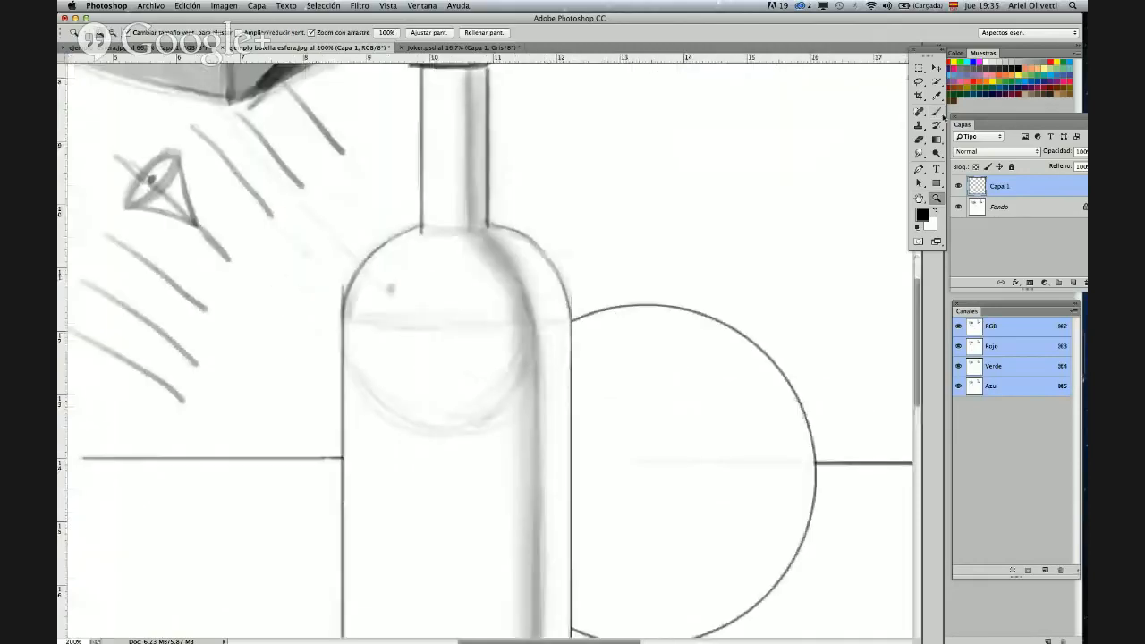
{"action": "key", "text": "b"}
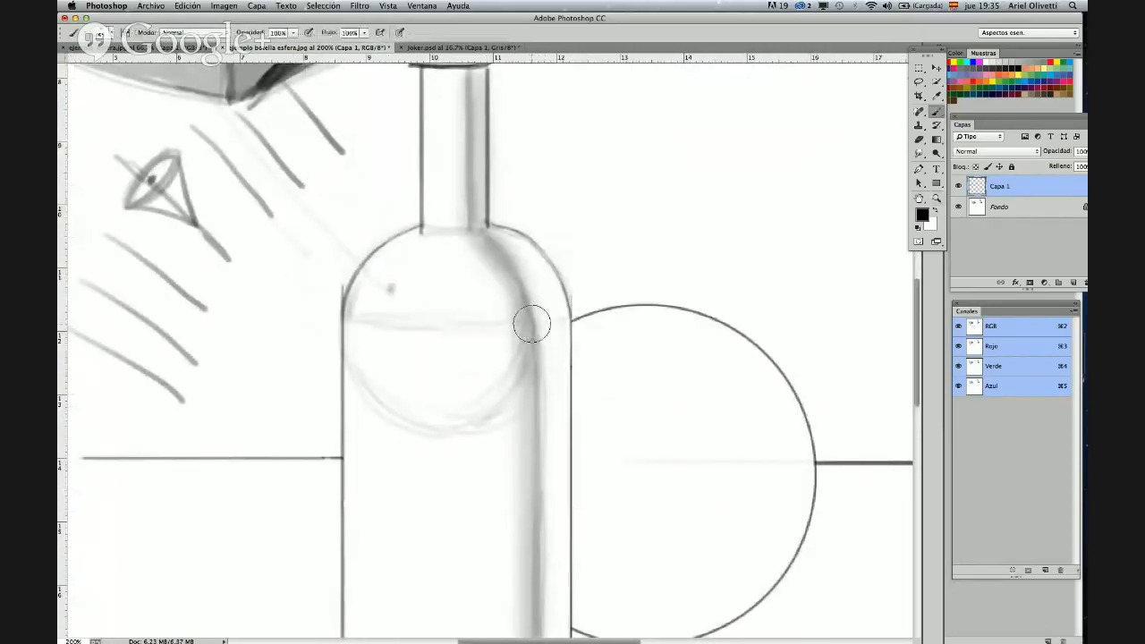
{"action": "left_click_drag", "start_coordinate": [532, 325], "coordinate": [532, 407]}
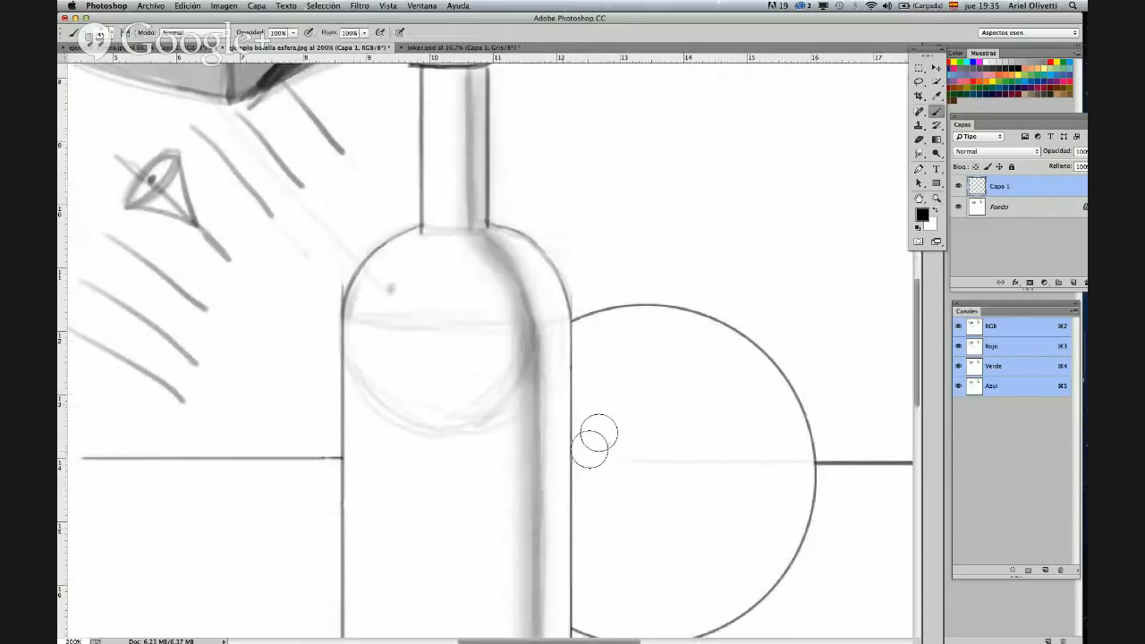
{"action": "mouse_move", "coordinate": [606, 402]}
{"action": "left_mouse_down"}
{"action": "mouse_move", "coordinate": [609, 320]}
{"action": "mouse_move", "coordinate": [596, 341]}
{"action": "left_mouse_up"}
- Shade the strip between the core shadow and the bottle's outer edge in grey, and darken the neck's shaded side
{"action": "left_click", "coordinate": [596, 341], "text": "alt"}
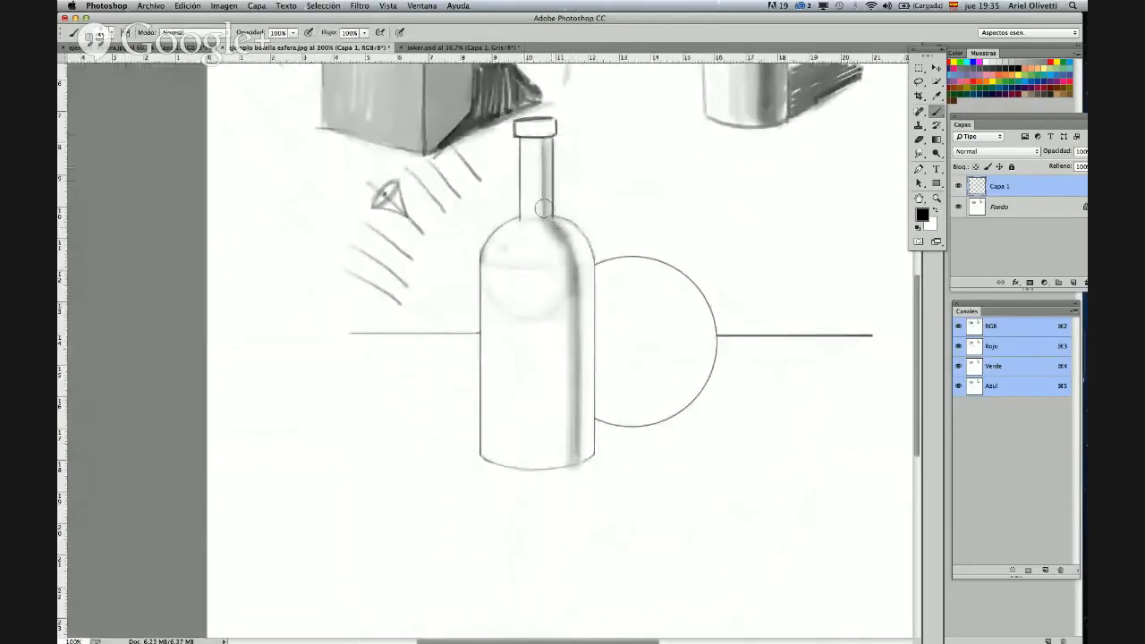
{"action": "mouse_move", "coordinate": [555, 214]}
{"action": "left_mouse_down"}
{"action": "mouse_move", "coordinate": [583, 269]}
{"action": "mouse_move", "coordinate": [582, 250]}
{"action": "mouse_move", "coordinate": [584, 312]}
{"action": "mouse_move", "coordinate": [589, 296]}
{"action": "mouse_move", "coordinate": [586, 455]}
{"action": "left_mouse_up"}
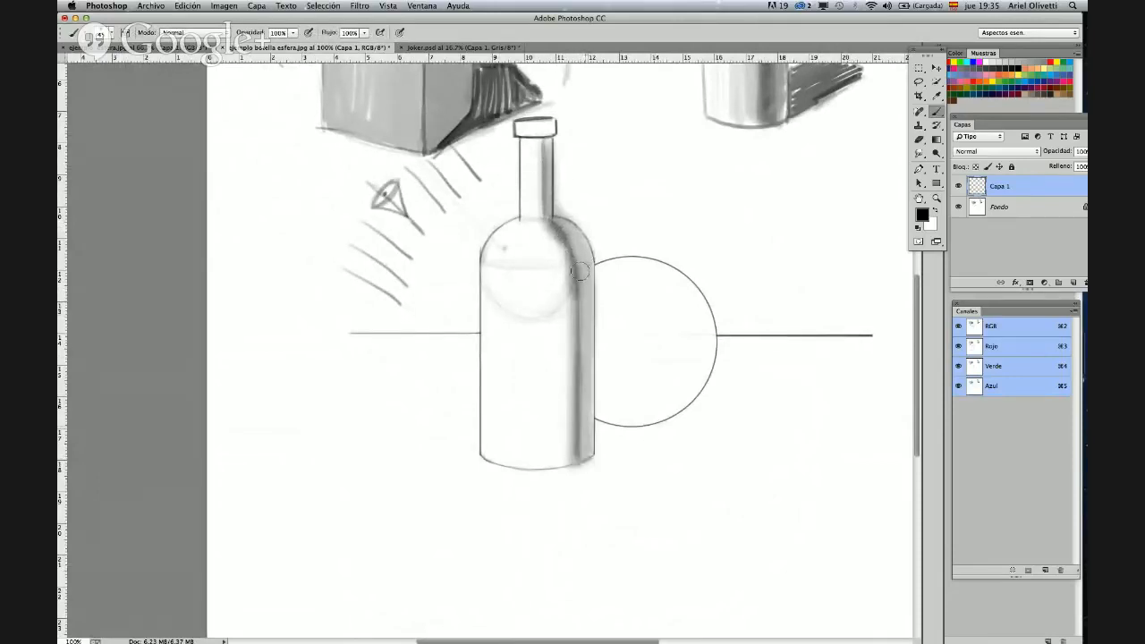
{"action": "left_click_drag", "start_coordinate": [547, 203], "coordinate": [549, 154]}
- Shade the bottle's cap with the hard 16 px brush and strengthen the shadow along the neck and body
{"action": "right_click", "coordinate": [577, 168]}
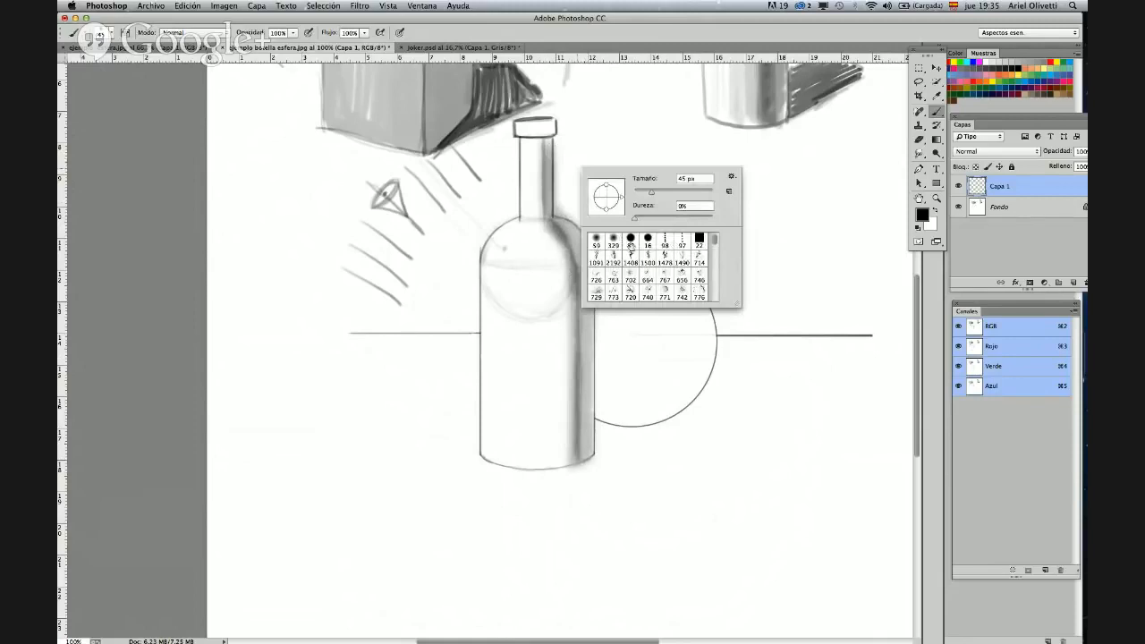
{"action": "left_click_drag", "start_coordinate": [543, 130], "coordinate": [539, 125]}
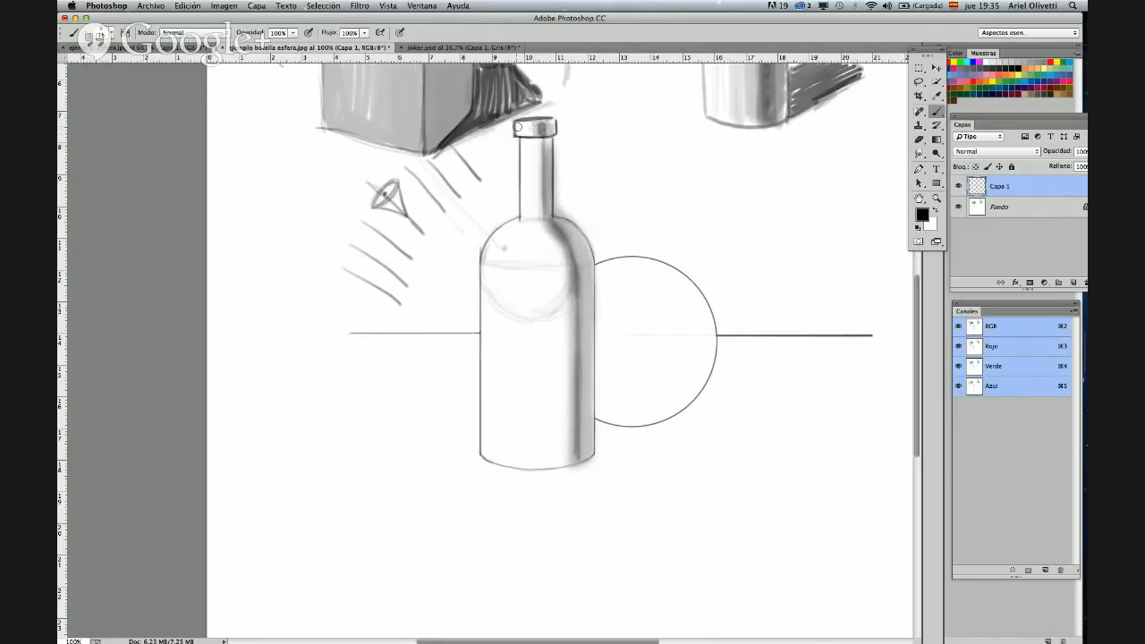
{"action": "left_click_drag", "start_coordinate": [541, 145], "coordinate": [544, 220]}
{"action": "left_click_drag", "start_coordinate": [575, 330], "coordinate": [589, 399]}
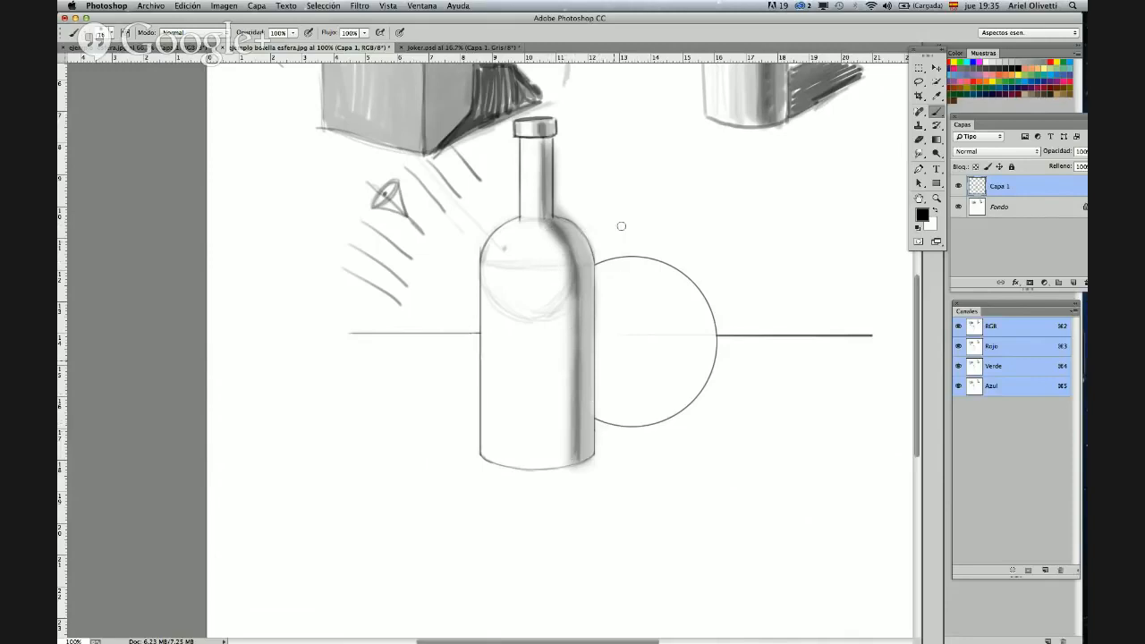
- Add soft grey shading along the lit side of the bottle's neck with a soft round brush
{"action": "right_click", "coordinate": [517, 263]}
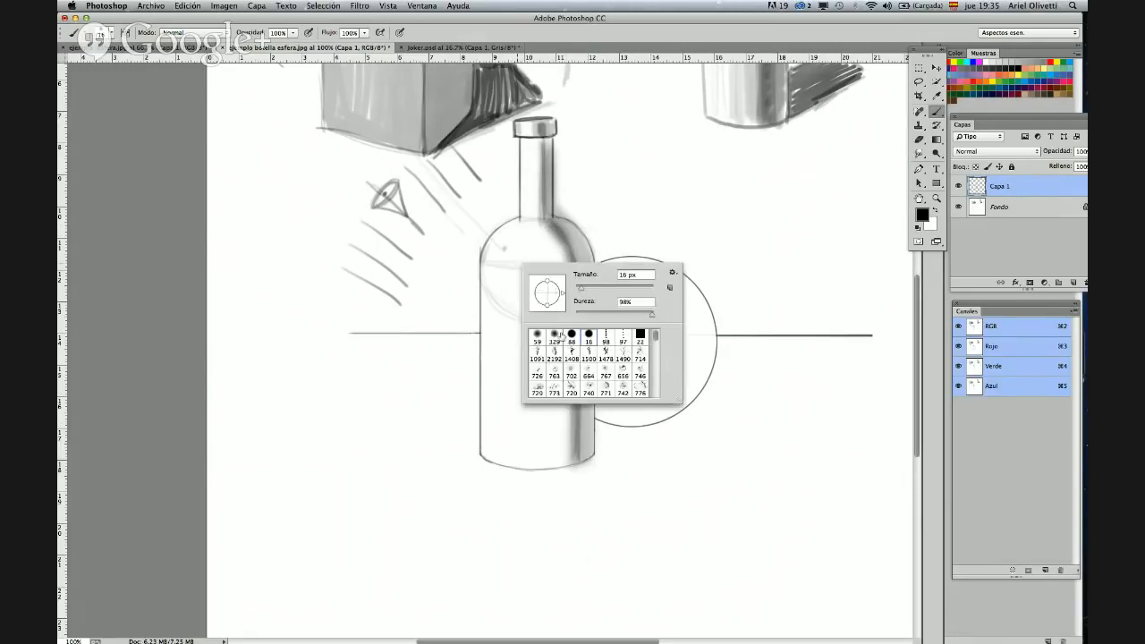
{"action": "left_click", "coordinate": [596, 289]}
{"action": "left_click", "coordinate": [529, 153]}
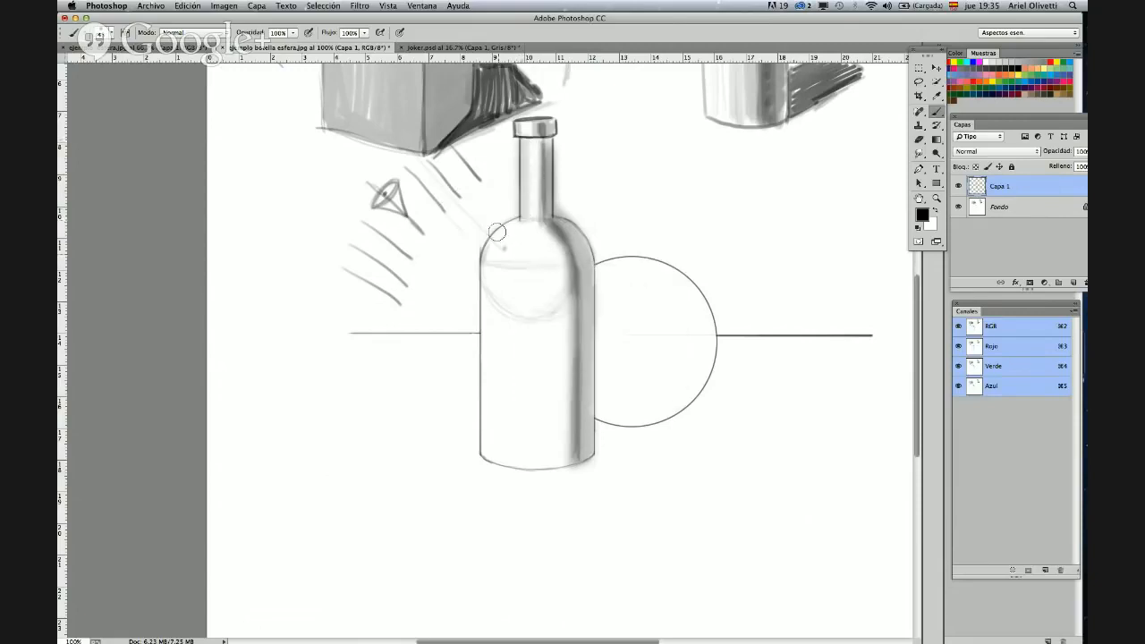
- Shade the bottle's lit edge softly from shoulder to base and blend the inner side of its core shadow into the light area
{"action": "left_click_drag", "start_coordinate": [490, 243], "coordinate": [492, 455]}
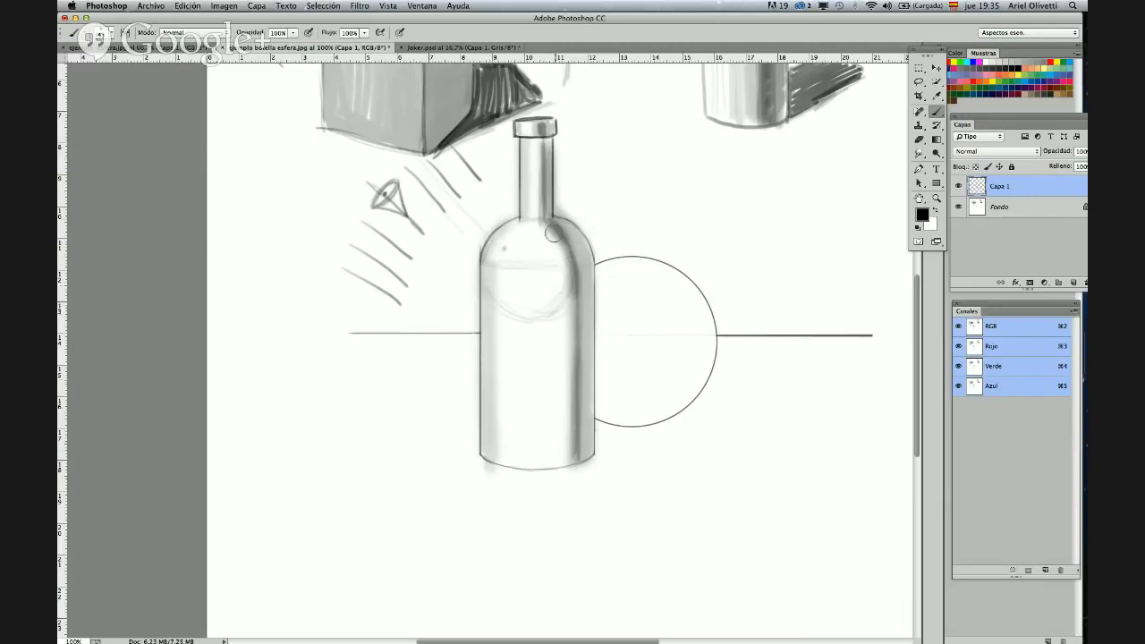
{"action": "mouse_move", "coordinate": [553, 233]}
{"action": "left_mouse_down"}
{"action": "mouse_move", "coordinate": [576, 340]}
{"action": "mouse_move", "coordinate": [570, 452]}
{"action": "left_mouse_up"}
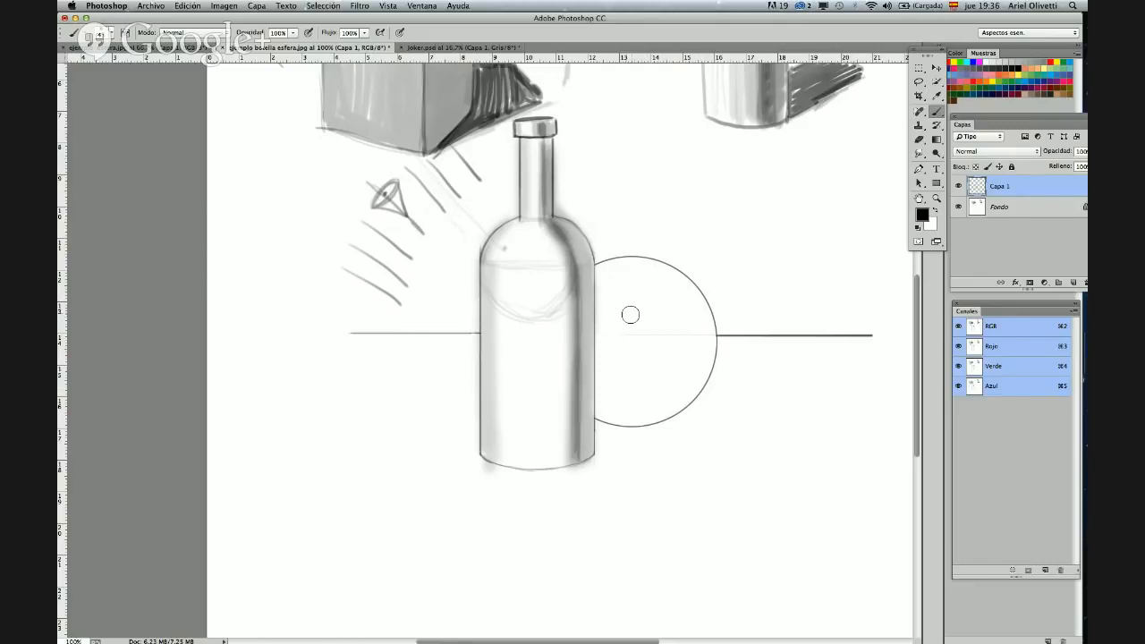
- Paint a curved core shadow on the sphere's shaded side with a 13 px brush at 97% hardness
{"action": "right_click", "coordinate": [630, 312]}
{"action": "left_click", "coordinate": [693, 337]}
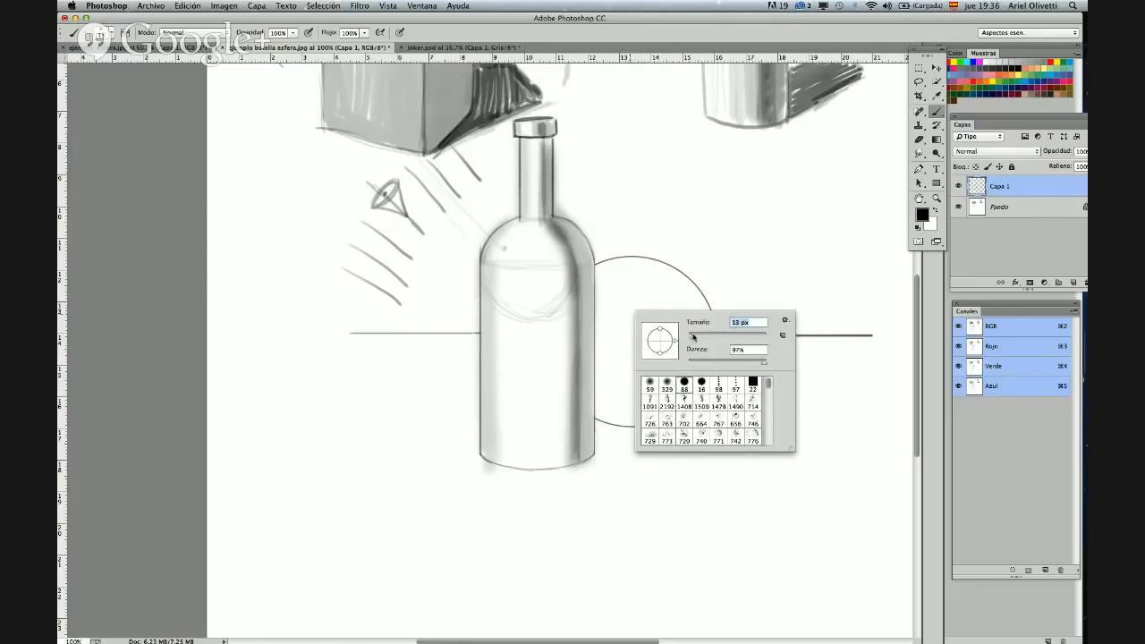
{"action": "key", "text": "Return"}
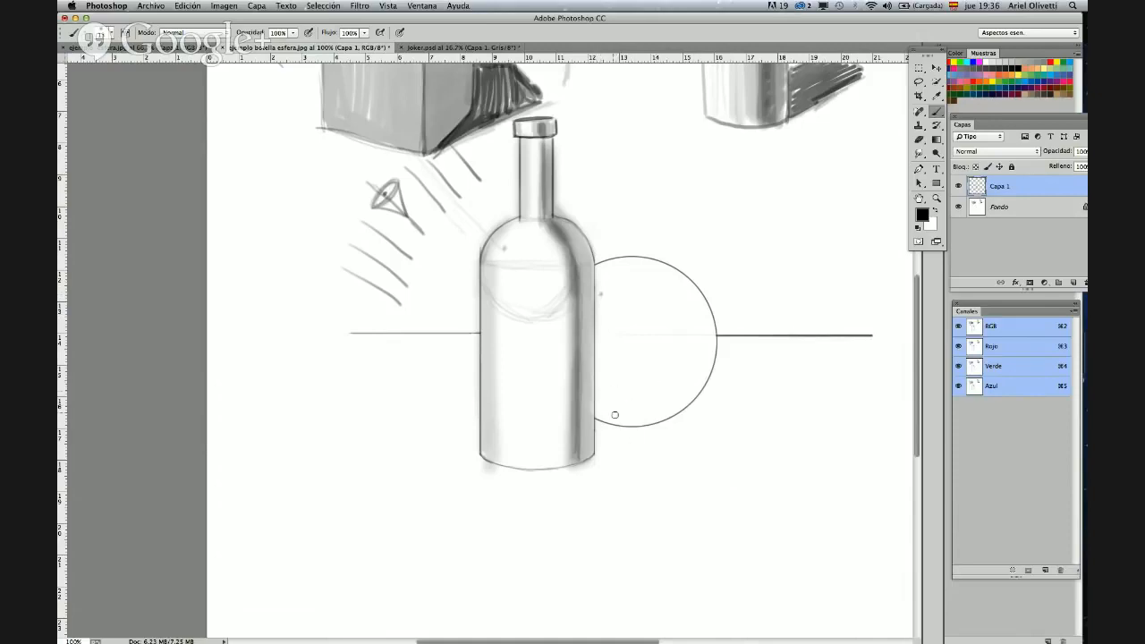
{"action": "mouse_move", "coordinate": [646, 408]}
{"action": "left_mouse_down"}
{"action": "mouse_move", "coordinate": [678, 377]}
{"action": "mouse_move", "coordinate": [641, 412]}
{"action": "mouse_move", "coordinate": [699, 314]}
{"action": "mouse_move", "coordinate": [692, 348]}
{"action": "mouse_move", "coordinate": [697, 294]}
{"action": "mouse_move", "coordinate": [691, 350]}
{"action": "mouse_move", "coordinate": [639, 413]}
{"action": "mouse_move", "coordinate": [610, 416]}
{"action": "mouse_move", "coordinate": [646, 409]}
{"action": "mouse_move", "coordinate": [694, 357]}
{"action": "mouse_move", "coordinate": [694, 291]}
{"action": "mouse_move", "coordinate": [695, 334]}
{"action": "left_mouse_up"}
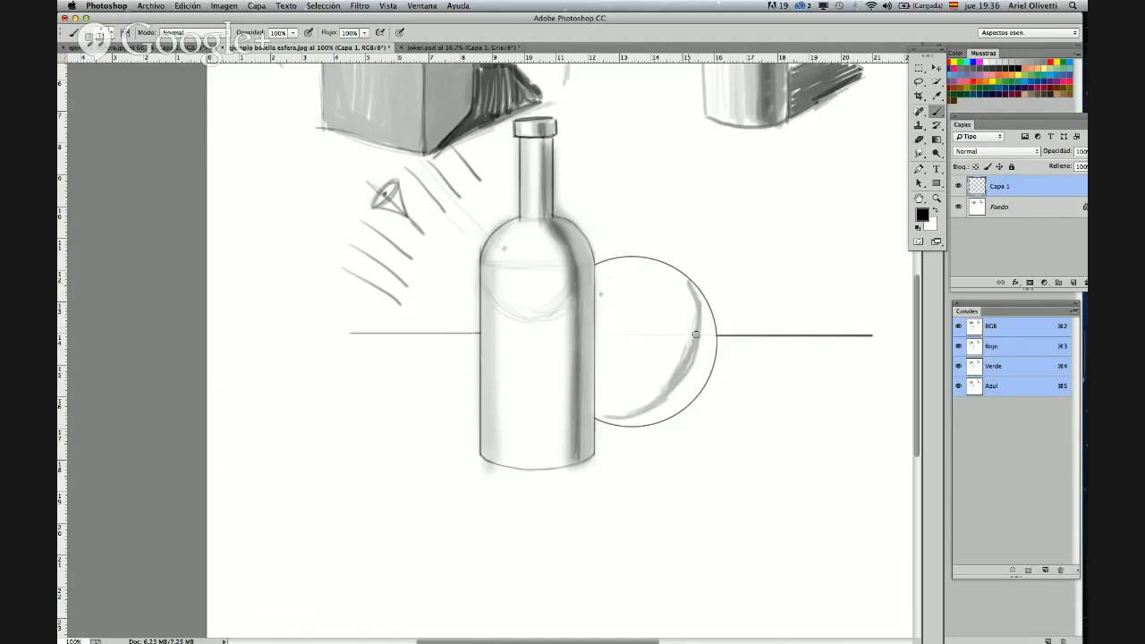
- Fill the reflected-light strip between the sphere's core shadow and its outer edge in grey with a larger hard brush
{"action": "right_click", "coordinate": [680, 332]}
{"action": "left_click", "coordinate": [670, 276]}
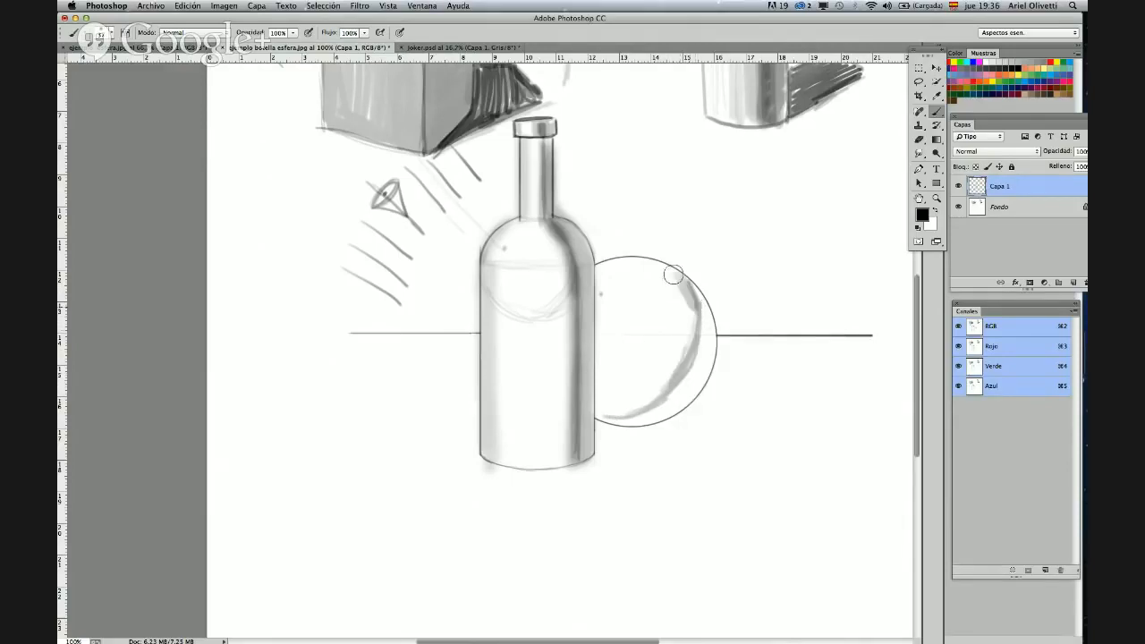
{"action": "mouse_move", "coordinate": [669, 274]}
{"action": "left_mouse_down"}
{"action": "mouse_move", "coordinate": [695, 311]}
{"action": "mouse_move", "coordinate": [676, 373]}
{"action": "mouse_move", "coordinate": [621, 412]}
{"action": "mouse_move", "coordinate": [667, 390]}
{"action": "mouse_move", "coordinate": [689, 340]}
{"action": "mouse_move", "coordinate": [673, 276]}
{"action": "mouse_move", "coordinate": [690, 347]}
{"action": "mouse_move", "coordinate": [621, 416]}
{"action": "mouse_move", "coordinate": [603, 418]}
{"action": "mouse_move", "coordinate": [657, 410]}
{"action": "mouse_move", "coordinate": [648, 418]}
{"action": "mouse_move", "coordinate": [697, 380]}
{"action": "mouse_move", "coordinate": [671, 396]}
{"action": "mouse_move", "coordinate": [693, 393]}
{"action": "mouse_move", "coordinate": [706, 345]}
{"action": "mouse_move", "coordinate": [687, 286]}
{"action": "mouse_move", "coordinate": [714, 342]}
{"action": "mouse_move", "coordinate": [676, 274]}
{"action": "mouse_move", "coordinate": [667, 379]}
{"action": "mouse_move", "coordinate": [604, 414]}
{"action": "left_mouse_up"}
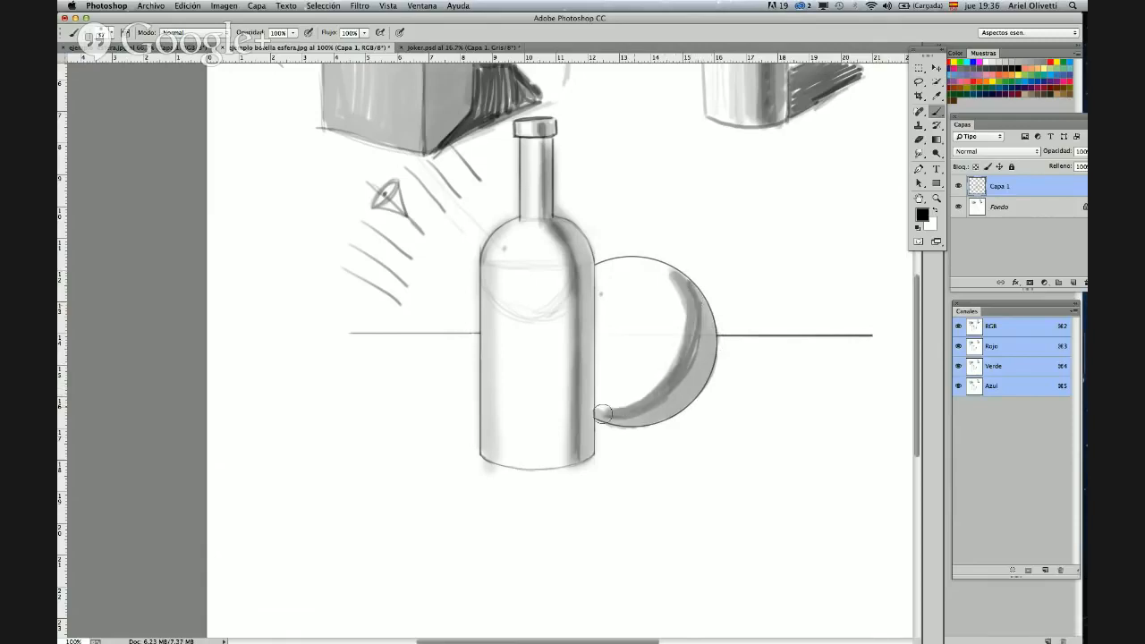
- Blend the sphere's core shadow into its light area with a soft 64 px brush at 0% hardness
{"action": "right_click", "coordinate": [661, 357]}
{"action": "left_click", "coordinate": [695, 427]}
{"action": "left_click_drag", "start_coordinate": [780, 379], "coordinate": [750, 382]}
{"action": "mouse_move", "coordinate": [601, 413]}
{"action": "left_mouse_down"}
{"action": "mouse_move", "coordinate": [675, 367]}
{"action": "mouse_move", "coordinate": [686, 319]}
{"action": "mouse_move", "coordinate": [666, 279]}
{"action": "mouse_move", "coordinate": [681, 326]}
{"action": "mouse_move", "coordinate": [658, 389]}
{"action": "mouse_move", "coordinate": [603, 414]}
{"action": "mouse_move", "coordinate": [693, 335]}
{"action": "mouse_move", "coordinate": [677, 281]}
{"action": "mouse_move", "coordinate": [686, 305]}
{"action": "mouse_move", "coordinate": [668, 366]}
{"action": "mouse_move", "coordinate": [621, 398]}
{"action": "mouse_move", "coordinate": [608, 394]}
{"action": "mouse_move", "coordinate": [653, 366]}
{"action": "mouse_move", "coordinate": [670, 326]}
{"action": "mouse_move", "coordinate": [661, 275]}
{"action": "mouse_move", "coordinate": [683, 288]}
{"action": "mouse_move", "coordinate": [673, 279]}
{"action": "mouse_move", "coordinate": [687, 349]}
{"action": "mouse_move", "coordinate": [691, 336]}
{"action": "mouse_move", "coordinate": [683, 372]}
{"action": "mouse_move", "coordinate": [635, 409]}
{"action": "mouse_move", "coordinate": [605, 414]}
{"action": "mouse_move", "coordinate": [656, 383]}
{"action": "mouse_move", "coordinate": [682, 343]}
{"action": "left_mouse_up"}
- Darken the core shadows of the sphere and the bottle's body with a smaller soft brush
{"action": "right_click", "coordinate": [682, 343]}
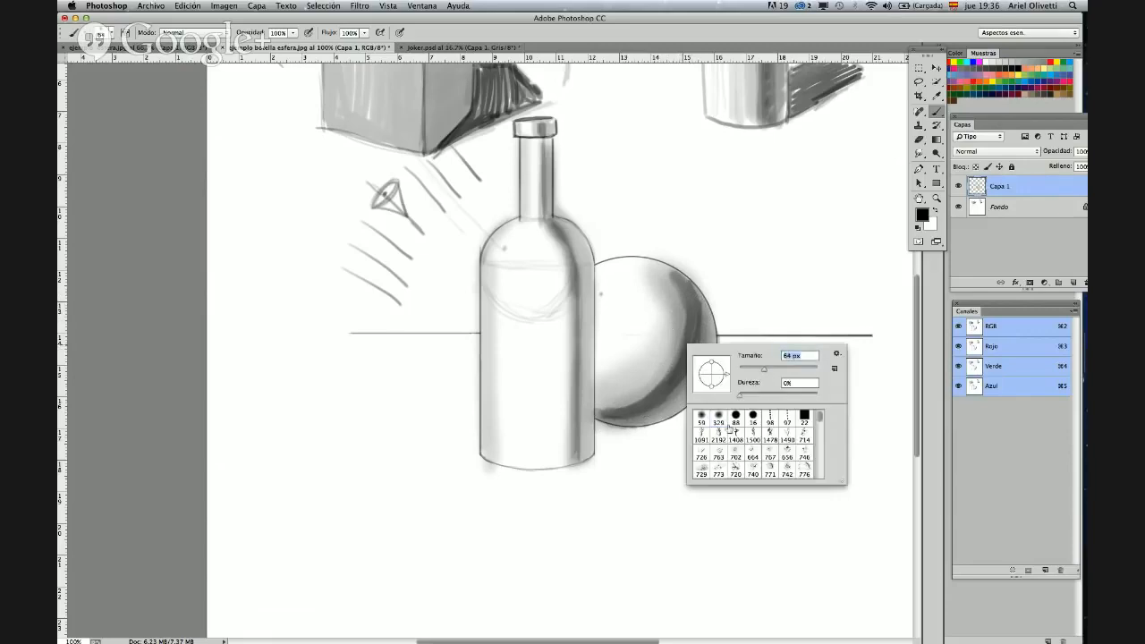
{"action": "left_click_drag", "start_coordinate": [768, 368], "coordinate": [756, 369]}
{"action": "mouse_move", "coordinate": [620, 415]}
{"action": "left_mouse_down"}
{"action": "mouse_move", "coordinate": [660, 393]}
{"action": "mouse_move", "coordinate": [649, 391]}
{"action": "mouse_move", "coordinate": [682, 351]}
{"action": "mouse_move", "coordinate": [689, 291]}
{"action": "mouse_move", "coordinate": [684, 368]}
{"action": "mouse_move", "coordinate": [695, 321]}
{"action": "mouse_move", "coordinate": [660, 400]}
{"action": "mouse_move", "coordinate": [603, 405]}
{"action": "mouse_move", "coordinate": [667, 383]}
{"action": "mouse_move", "coordinate": [618, 404]}
{"action": "mouse_move", "coordinate": [634, 394]}
{"action": "left_mouse_up"}
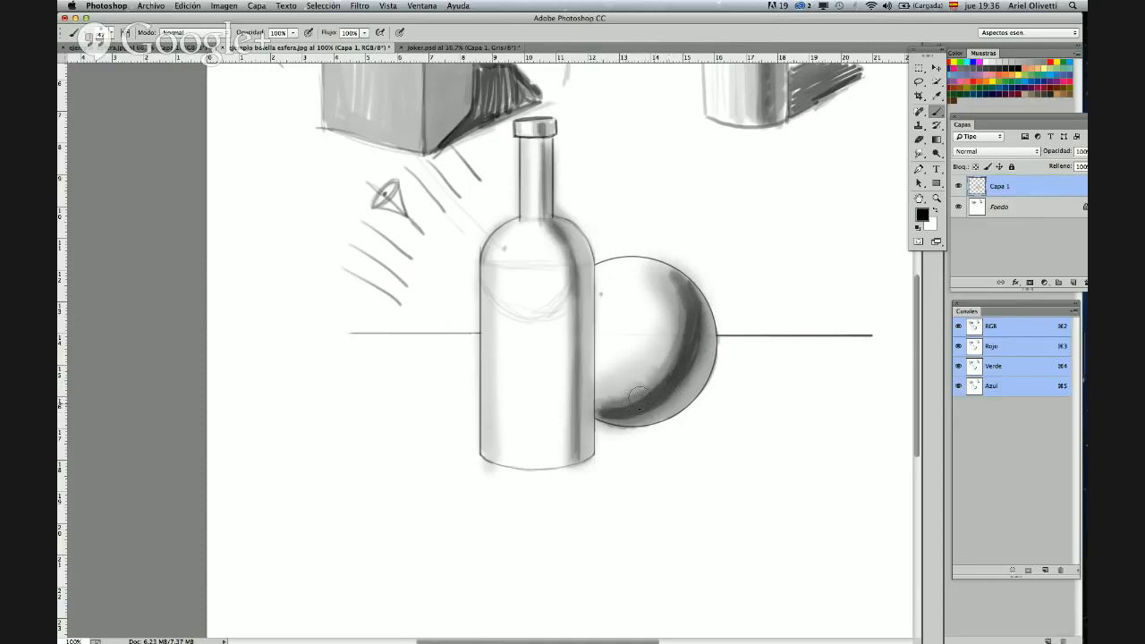
{"action": "left_click_drag", "start_coordinate": [570, 258], "coordinate": [588, 452]}
{"action": "mouse_move", "coordinate": [712, 273]}
{"action": "left_mouse_down"}
{"action": "mouse_move", "coordinate": [671, 261]}
{"action": "mouse_move", "coordinate": [674, 302]}
{"action": "mouse_move", "coordinate": [692, 290]}
{"action": "left_mouse_up"}
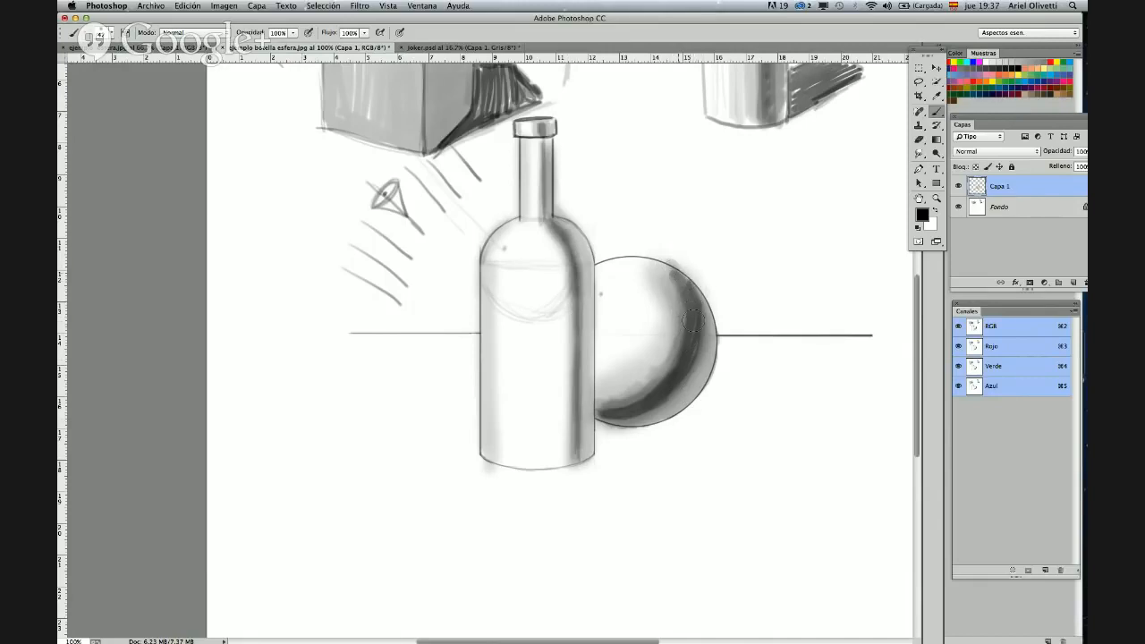
{"action": "left_click_drag", "start_coordinate": [635, 361], "coordinate": [695, 391]}
- Sketch cast-shadow guide lines from the bottle's base and top toward the sphere with a small hard brush at 97% hardness
{"action": "right_click", "coordinate": [724, 318]}
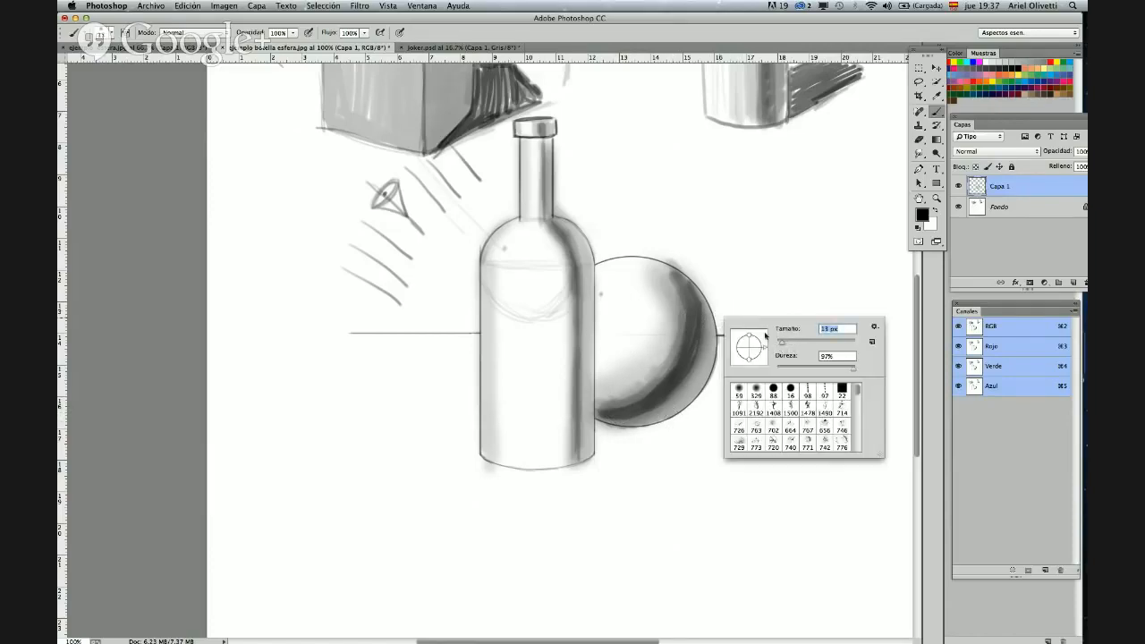
{"action": "key", "text": "Return"}
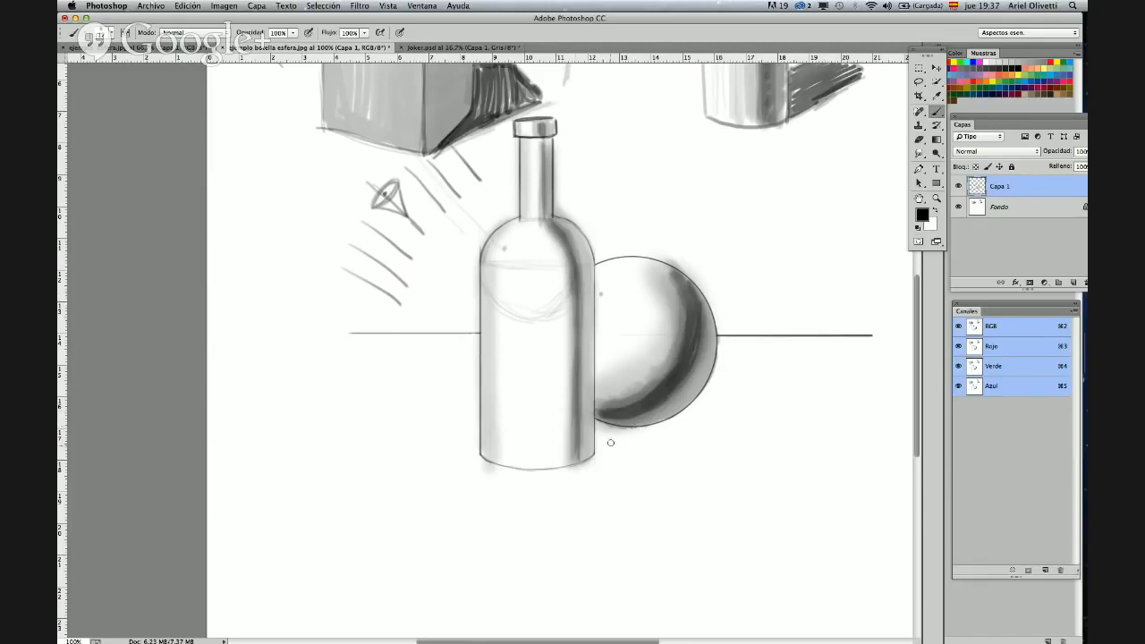
{"action": "right_click", "coordinate": [610, 442]}
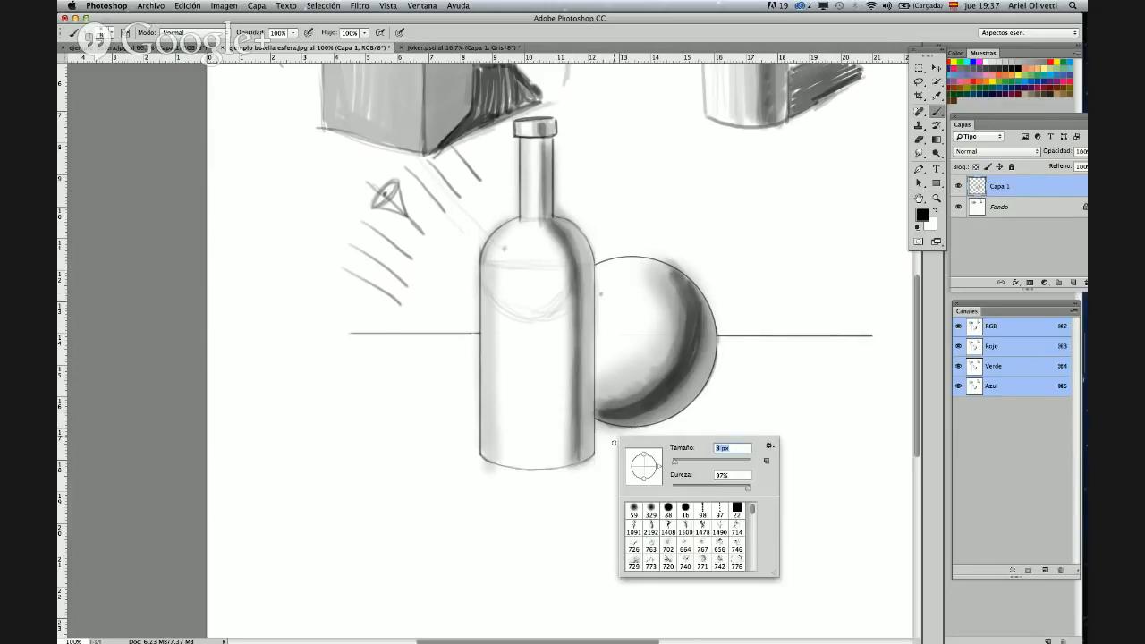
{"action": "key", "text": "Return"}
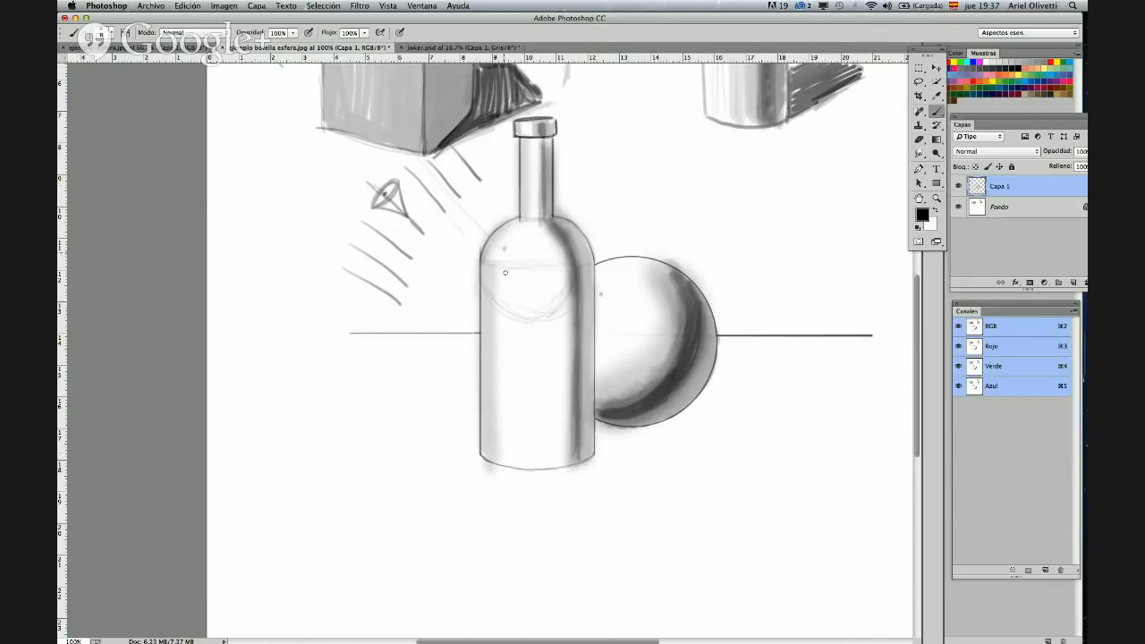
{"action": "mouse_move", "coordinate": [639, 434]}
{"action": "left_mouse_down"}
{"action": "mouse_move", "coordinate": [596, 453]}
{"action": "mouse_move", "coordinate": [707, 398]}
{"action": "mouse_move", "coordinate": [639, 438]}
{"action": "left_mouse_up"}
{"action": "left_click_drag", "start_coordinate": [596, 452], "coordinate": [646, 416]}
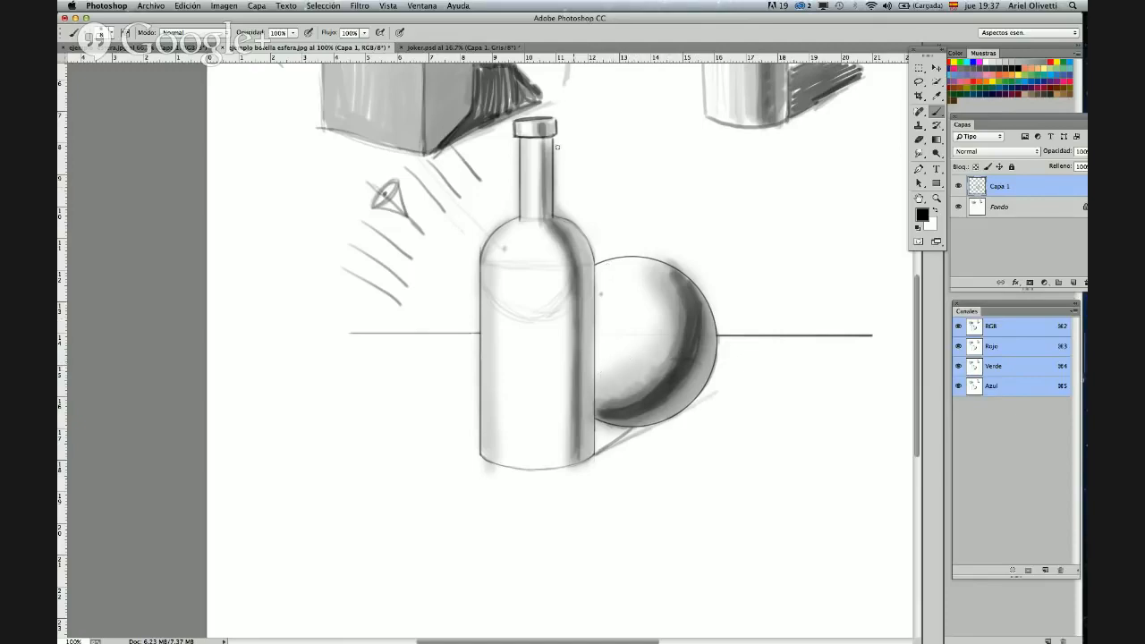
{"action": "left_click_drag", "start_coordinate": [554, 111], "coordinate": [602, 170]}
{"action": "left_click_drag", "start_coordinate": [545, 100], "coordinate": [671, 258]}
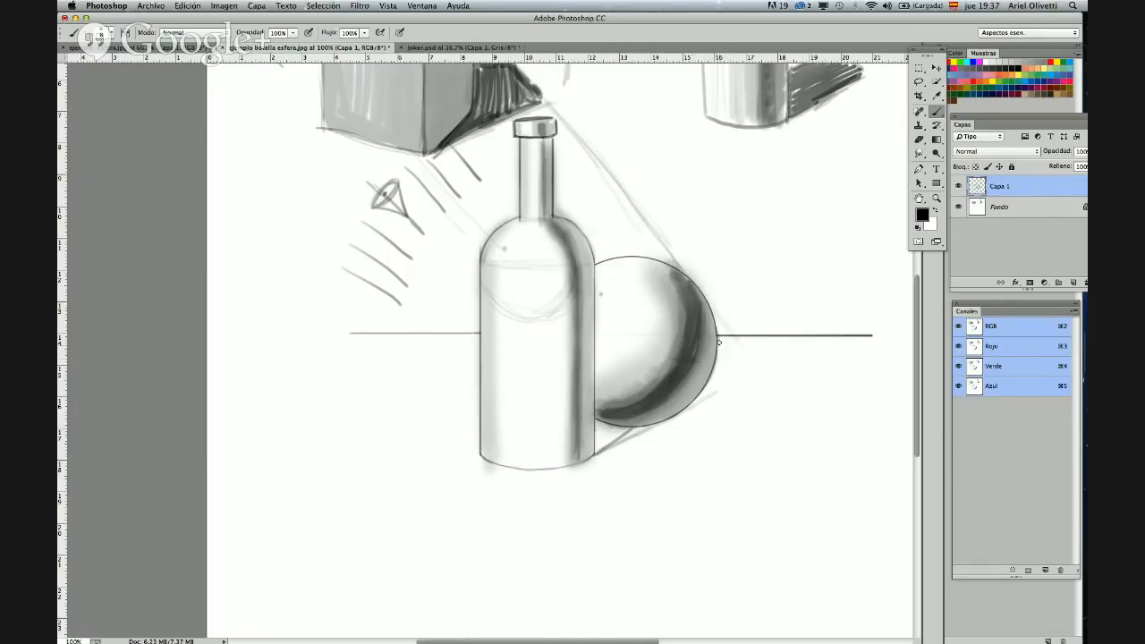
{"action": "left_click_drag", "start_coordinate": [595, 454], "coordinate": [624, 433]}
- Outline the curved edge of the bottle's shadow across the sphere and the sphere's own cast shadow on the ground
{"action": "mouse_move", "coordinate": [618, 387]}
{"action": "left_mouse_down"}
{"action": "mouse_move", "coordinate": [620, 317]}
{"action": "mouse_move", "coordinate": [617, 335]}
{"action": "mouse_move", "coordinate": [650, 269]}
{"action": "left_mouse_up"}
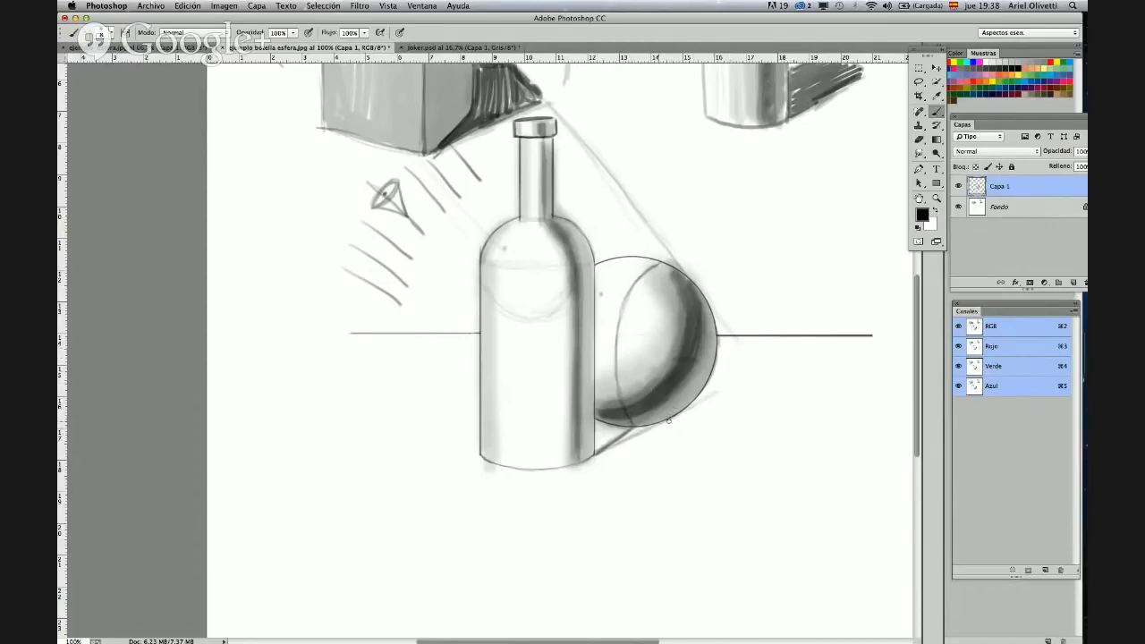
{"action": "mouse_move", "coordinate": [692, 412]}
{"action": "left_mouse_down"}
{"action": "mouse_move", "coordinate": [660, 423]}
{"action": "mouse_move", "coordinate": [742, 393]}
{"action": "left_mouse_up"}
{"action": "left_click_drag", "start_coordinate": [726, 349], "coordinate": [745, 381]}
- Fill the bottle's cast shadow on the sphere and on the ground in grey with a larger hard brush
{"action": "right_click", "coordinate": [650, 388]}
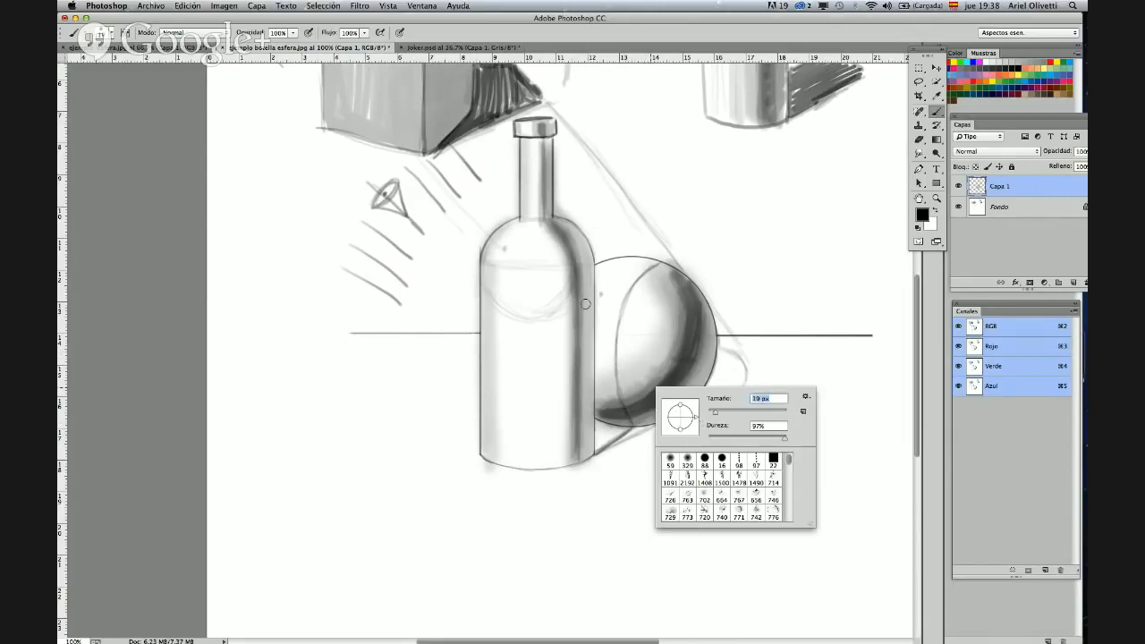
{"action": "mouse_move", "coordinate": [605, 309]}
{"action": "left_mouse_down"}
{"action": "mouse_move", "coordinate": [601, 385]}
{"action": "mouse_move", "coordinate": [614, 336]}
{"action": "mouse_move", "coordinate": [614, 397]}
{"action": "mouse_move", "coordinate": [610, 364]}
{"action": "left_mouse_up"}
{"action": "mouse_move", "coordinate": [625, 404]}
{"action": "left_mouse_down"}
{"action": "mouse_move", "coordinate": [628, 426]}
{"action": "mouse_move", "coordinate": [600, 386]}
{"action": "mouse_move", "coordinate": [601, 419]}
{"action": "mouse_move", "coordinate": [625, 424]}
{"action": "mouse_move", "coordinate": [596, 445]}
{"action": "mouse_move", "coordinate": [618, 430]}
{"action": "mouse_move", "coordinate": [608, 439]}
{"action": "left_mouse_up"}
{"action": "mouse_move", "coordinate": [610, 356]}
{"action": "left_mouse_down"}
{"action": "mouse_move", "coordinate": [600, 282]}
{"action": "mouse_move", "coordinate": [598, 313]}
{"action": "mouse_move", "coordinate": [597, 274]}
{"action": "mouse_move", "coordinate": [608, 265]}
{"action": "mouse_move", "coordinate": [605, 298]}
{"action": "mouse_move", "coordinate": [633, 272]}
{"action": "mouse_move", "coordinate": [613, 308]}
{"action": "mouse_move", "coordinate": [638, 268]}
{"action": "mouse_move", "coordinate": [601, 265]}
{"action": "mouse_move", "coordinate": [648, 262]}
{"action": "mouse_move", "coordinate": [624, 287]}
{"action": "mouse_move", "coordinate": [659, 261]}
{"action": "left_mouse_up"}
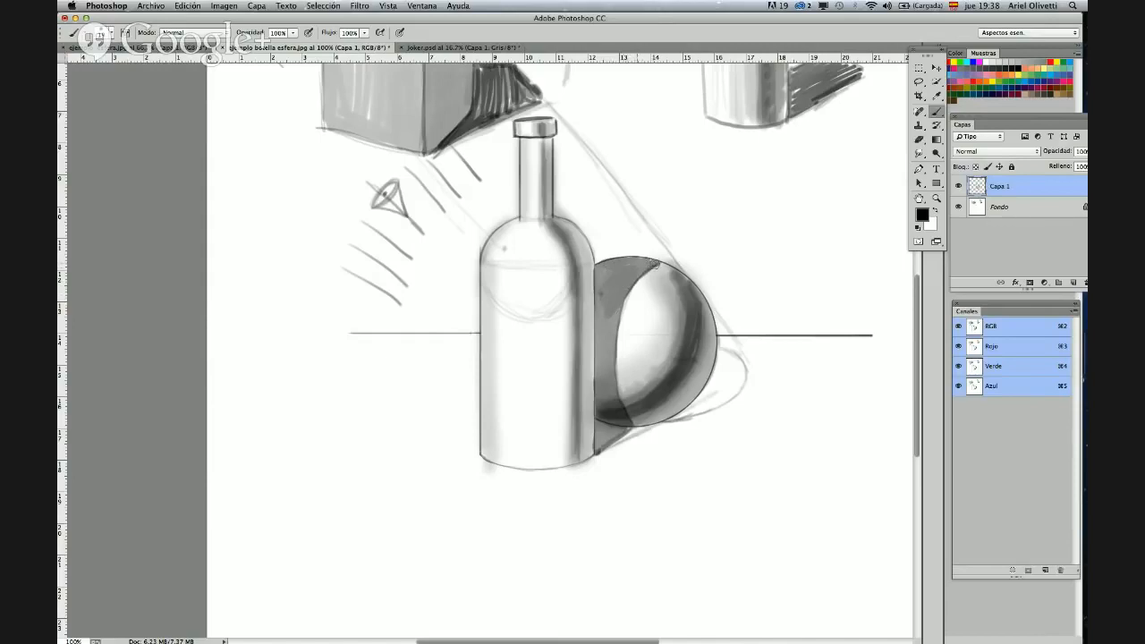
- Fill the sphere's cast shadow on the ground, darken it along the sphere's edge, and deepen the shadow at the bottle's base
{"action": "mouse_move", "coordinate": [703, 412]}
{"action": "left_mouse_down"}
{"action": "mouse_move", "coordinate": [664, 419]}
{"action": "mouse_move", "coordinate": [695, 408]}
{"action": "mouse_move", "coordinate": [711, 384]}
{"action": "mouse_move", "coordinate": [691, 410]}
{"action": "mouse_move", "coordinate": [728, 396]}
{"action": "mouse_move", "coordinate": [706, 409]}
{"action": "mouse_move", "coordinate": [735, 380]}
{"action": "mouse_move", "coordinate": [725, 365]}
{"action": "mouse_move", "coordinate": [715, 380]}
{"action": "mouse_move", "coordinate": [721, 353]}
{"action": "mouse_move", "coordinate": [713, 376]}
{"action": "mouse_move", "coordinate": [723, 355]}
{"action": "mouse_move", "coordinate": [740, 360]}
{"action": "mouse_move", "coordinate": [726, 353]}
{"action": "mouse_move", "coordinate": [746, 371]}
{"action": "mouse_move", "coordinate": [732, 359]}
{"action": "mouse_move", "coordinate": [742, 376]}
{"action": "mouse_move", "coordinate": [732, 365]}
{"action": "mouse_move", "coordinate": [717, 401]}
{"action": "mouse_move", "coordinate": [737, 392]}
{"action": "mouse_move", "coordinate": [688, 409]}
{"action": "left_mouse_up"}
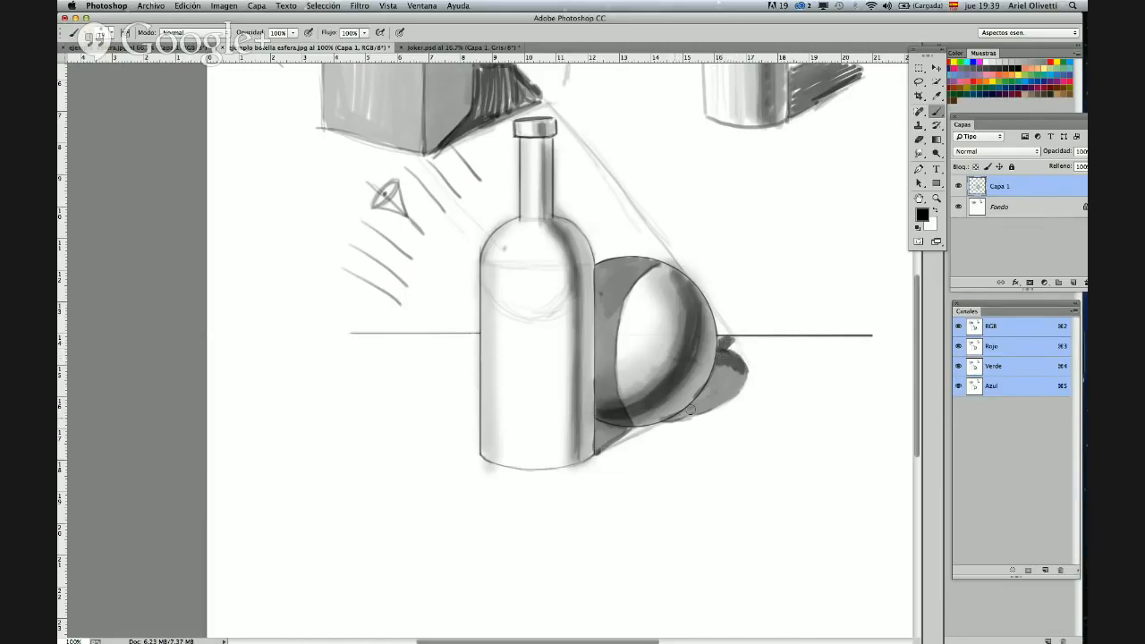
{"action": "mouse_move", "coordinate": [680, 416]}
{"action": "left_mouse_down"}
{"action": "mouse_move", "coordinate": [716, 370]}
{"action": "mouse_move", "coordinate": [703, 394]}
{"action": "left_mouse_up"}
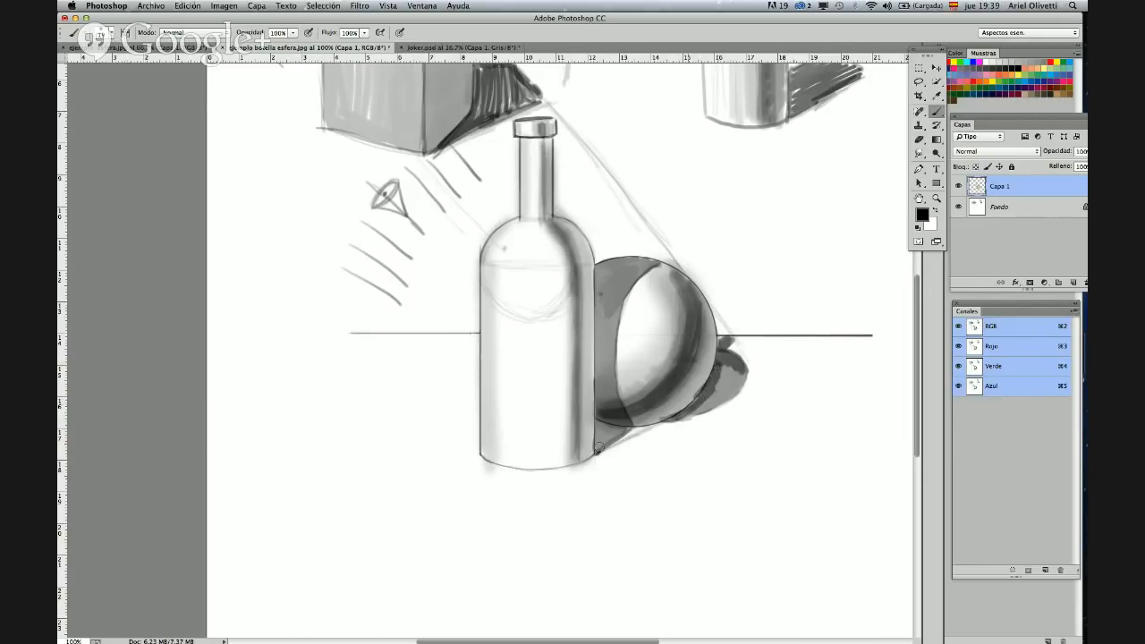
{"action": "mouse_move", "coordinate": [627, 430]}
{"action": "left_mouse_down"}
{"action": "mouse_move", "coordinate": [599, 443]}
{"action": "mouse_move", "coordinate": [595, 425]}
{"action": "mouse_move", "coordinate": [610, 431]}
{"action": "left_mouse_up"}
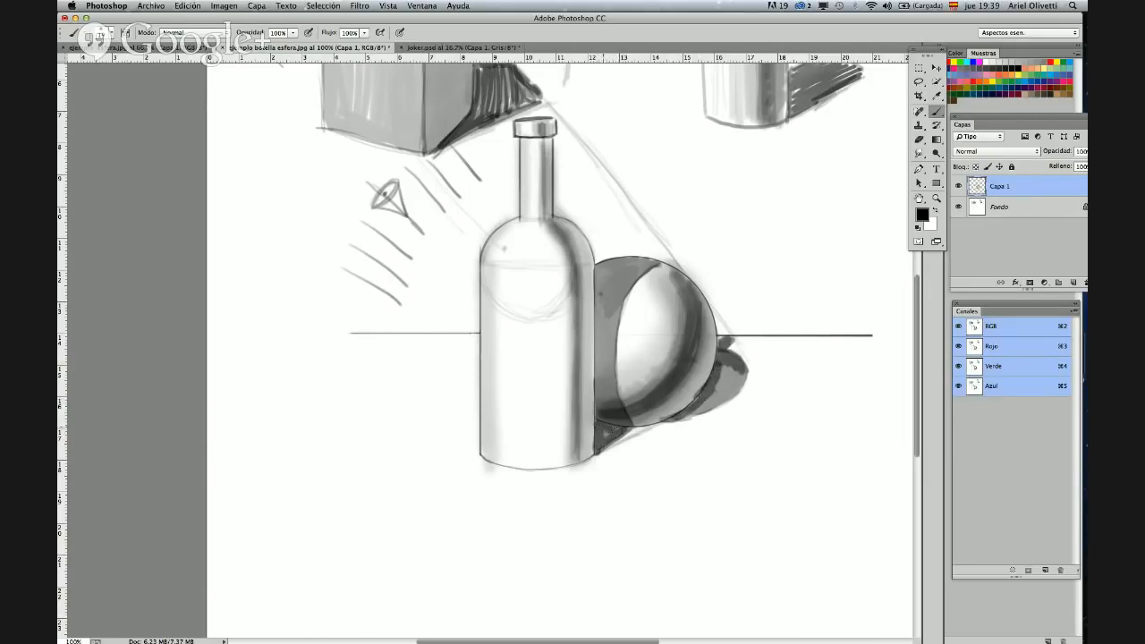
- Darken the bottle's cast shadow to near black on the sphere and black on the ground beside the bottle
{"action": "key", "text": "z"}
{"action": "left_click", "coordinate": [675, 419]}
{"action": "key", "text": "b"}
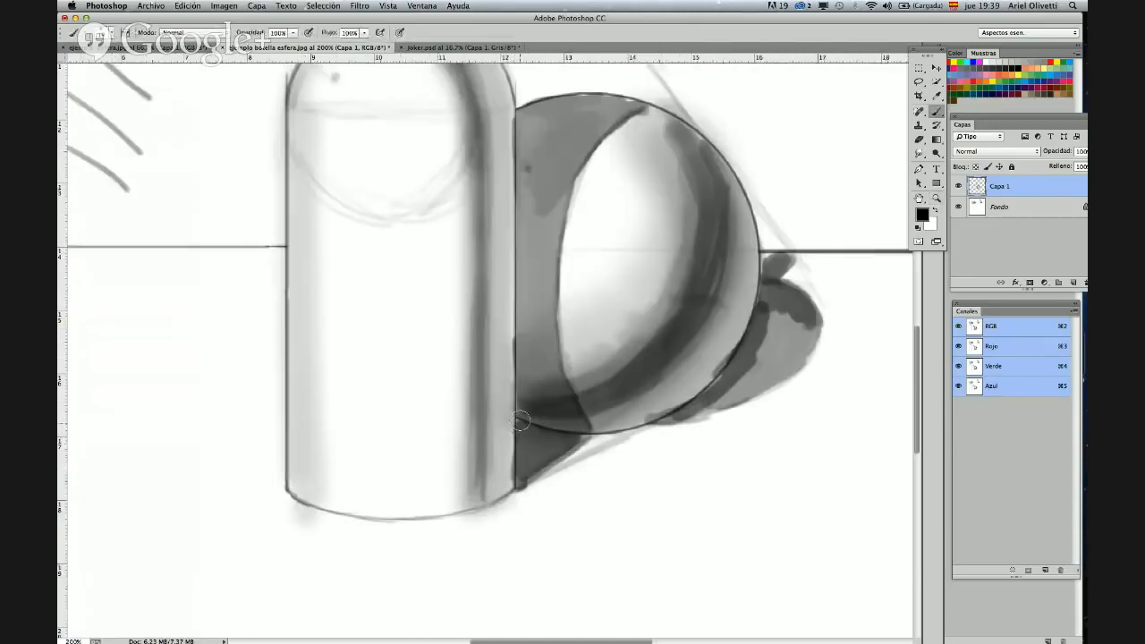
{"action": "mouse_move", "coordinate": [523, 423]}
{"action": "left_mouse_down"}
{"action": "mouse_move", "coordinate": [526, 469]}
{"action": "mouse_move", "coordinate": [562, 445]}
{"action": "mouse_move", "coordinate": [552, 454]}
{"action": "mouse_move", "coordinate": [563, 441]}
{"action": "mouse_move", "coordinate": [538, 435]}
{"action": "mouse_move", "coordinate": [567, 437]}
{"action": "mouse_move", "coordinate": [524, 422]}
{"action": "mouse_move", "coordinate": [531, 433]}
{"action": "mouse_move", "coordinate": [524, 420]}
{"action": "mouse_move", "coordinate": [524, 465]}
{"action": "mouse_move", "coordinate": [542, 448]}
{"action": "mouse_move", "coordinate": [526, 471]}
{"action": "mouse_move", "coordinate": [529, 433]}
{"action": "mouse_move", "coordinate": [547, 417]}
{"action": "mouse_move", "coordinate": [523, 431]}
{"action": "mouse_move", "coordinate": [523, 369]}
{"action": "mouse_move", "coordinate": [522, 414]}
{"action": "mouse_move", "coordinate": [529, 337]}
{"action": "mouse_move", "coordinate": [532, 417]}
{"action": "mouse_move", "coordinate": [539, 320]}
{"action": "mouse_move", "coordinate": [567, 426]}
{"action": "mouse_move", "coordinate": [561, 389]}
{"action": "mouse_move", "coordinate": [568, 404]}
{"action": "mouse_move", "coordinate": [553, 391]}
{"action": "mouse_move", "coordinate": [546, 243]}
{"action": "mouse_move", "coordinate": [521, 326]}
{"action": "mouse_move", "coordinate": [524, 224]}
{"action": "mouse_move", "coordinate": [523, 256]}
{"action": "mouse_move", "coordinate": [590, 141]}
{"action": "mouse_move", "coordinate": [538, 205]}
{"action": "mouse_move", "coordinate": [522, 149]}
{"action": "mouse_move", "coordinate": [524, 189]}
{"action": "mouse_move", "coordinate": [523, 129]}
{"action": "mouse_move", "coordinate": [529, 115]}
{"action": "mouse_move", "coordinate": [577, 108]}
{"action": "mouse_move", "coordinate": [539, 167]}
{"action": "mouse_move", "coordinate": [625, 117]}
{"action": "mouse_move", "coordinate": [576, 109]}
{"action": "mouse_move", "coordinate": [641, 109]}
{"action": "mouse_move", "coordinate": [552, 103]}
{"action": "mouse_move", "coordinate": [603, 126]}
{"action": "mouse_move", "coordinate": [593, 134]}
{"action": "mouse_move", "coordinate": [644, 109]}
{"action": "mouse_move", "coordinate": [555, 132]}
{"action": "left_mouse_up"}
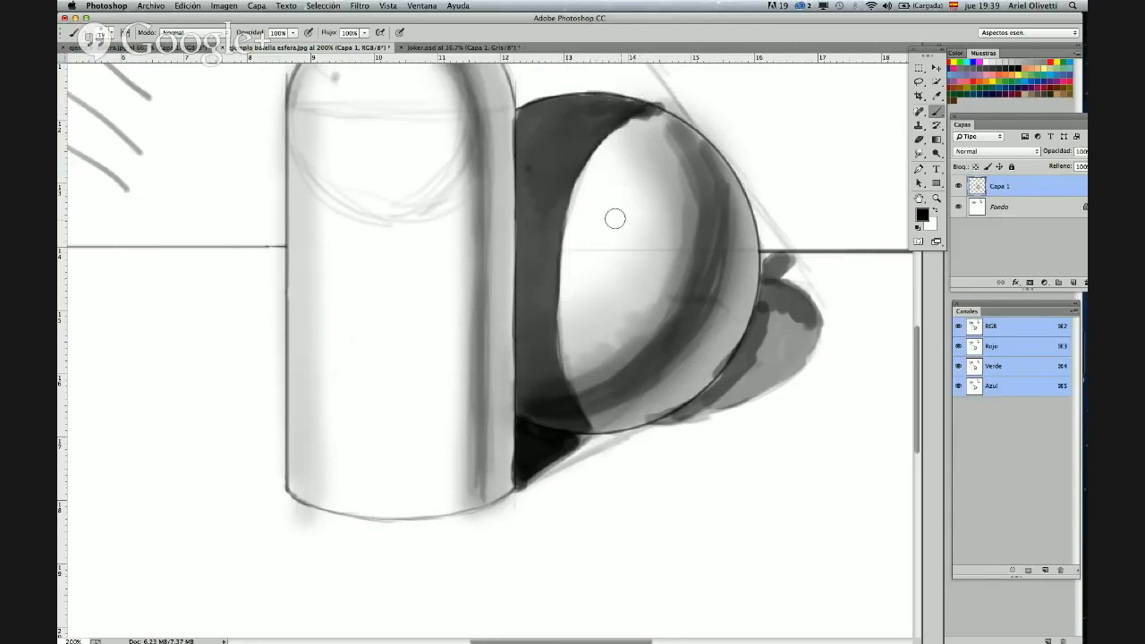
- Smooth the sphere's light area along the bottle's shadow edge using the Smudge tool with a reduced soft brush
{"action": "key", "text": "r"}
{"action": "right_click", "coordinate": [644, 161]}
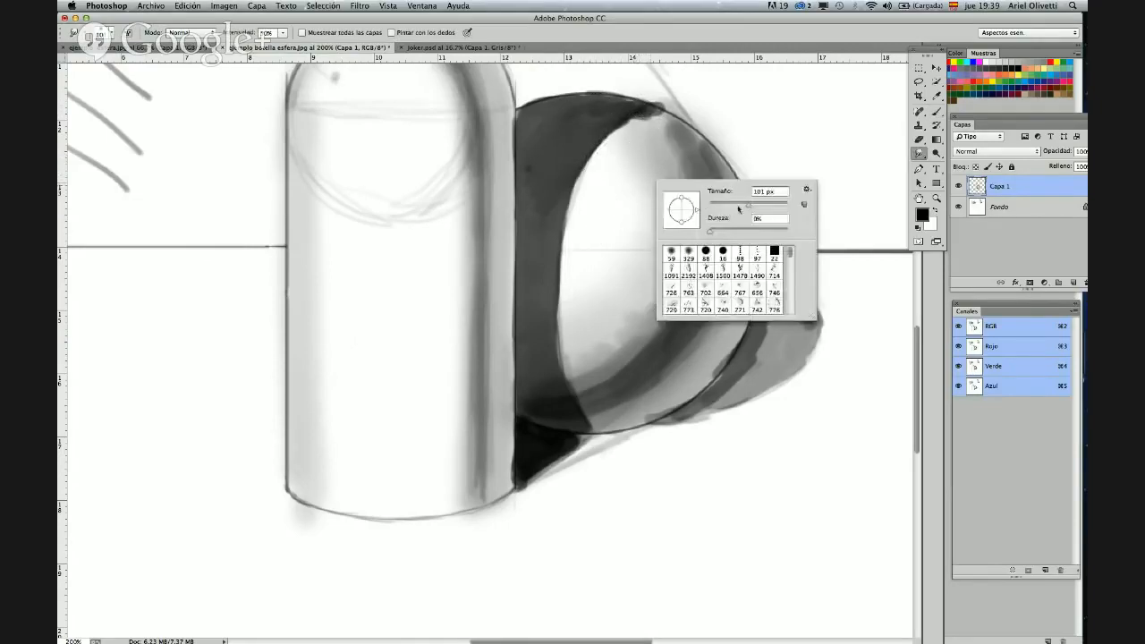
{"action": "left_click_drag", "start_coordinate": [741, 211], "coordinate": [732, 211]}
{"action": "key", "text": "Return"}
{"action": "mouse_move", "coordinate": [635, 131]}
{"action": "left_mouse_down"}
{"action": "mouse_move", "coordinate": [641, 123]}
{"action": "mouse_move", "coordinate": [608, 153]}
{"action": "left_mouse_up"}
{"action": "mouse_move", "coordinate": [572, 375]}
{"action": "left_mouse_down"}
{"action": "mouse_move", "coordinate": [567, 294]}
{"action": "mouse_move", "coordinate": [592, 222]}
{"action": "left_mouse_up"}
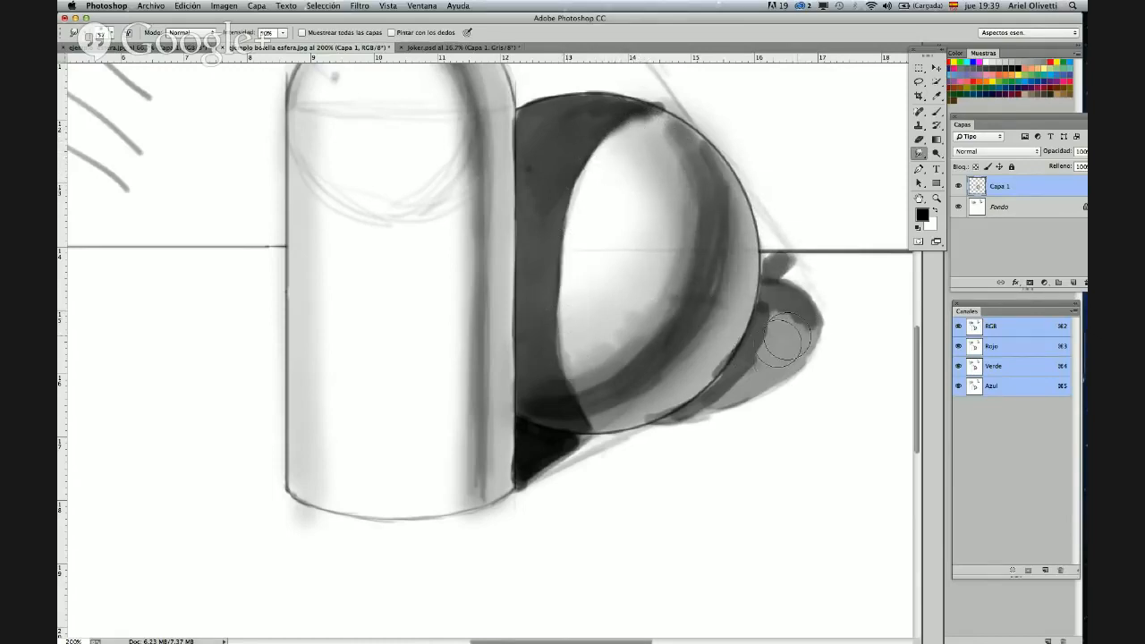
- Darken the sphere's cast shadow on the ground to near black
{"action": "key", "text": "b"}
{"action": "mouse_move", "coordinate": [680, 413]}
{"action": "left_mouse_down"}
{"action": "mouse_move", "coordinate": [727, 385]}
{"action": "mouse_move", "coordinate": [670, 416]}
{"action": "mouse_move", "coordinate": [730, 377]}
{"action": "mouse_move", "coordinate": [759, 338]}
{"action": "mouse_move", "coordinate": [743, 367]}
{"action": "mouse_move", "coordinate": [764, 323]}
{"action": "mouse_move", "coordinate": [708, 396]}
{"action": "mouse_move", "coordinate": [743, 383]}
{"action": "mouse_move", "coordinate": [690, 409]}
{"action": "mouse_move", "coordinate": [753, 382]}
{"action": "mouse_move", "coordinate": [782, 329]}
{"action": "mouse_move", "coordinate": [765, 373]}
{"action": "mouse_move", "coordinate": [807, 346]}
{"action": "mouse_move", "coordinate": [782, 348]}
{"action": "mouse_move", "coordinate": [776, 279]}
{"action": "left_mouse_up"}
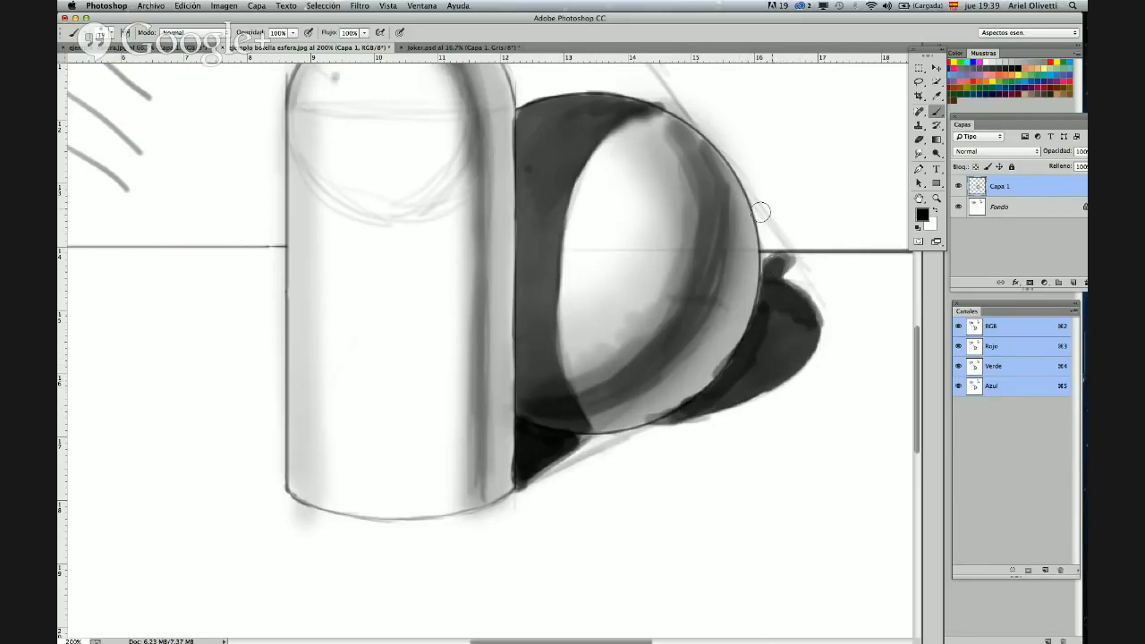
{"action": "key", "text": "z"}
{"action": "left_click", "coordinate": [738, 319], "text": "alt"}
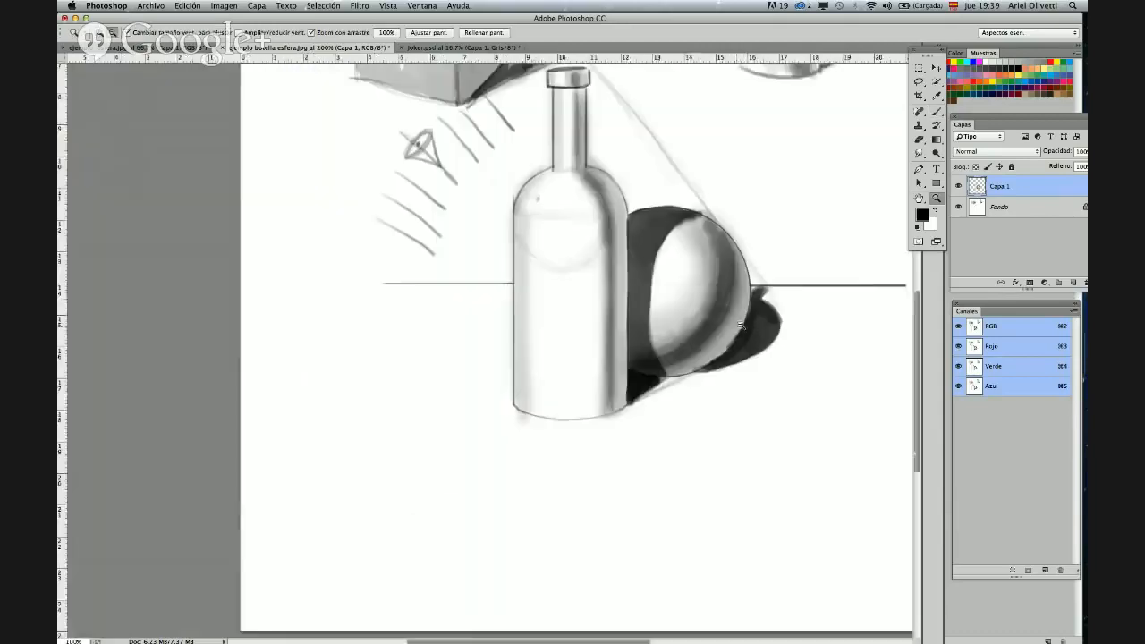
{"action": "left_click", "coordinate": [738, 318], "text": "alt"}
{"action": "key", "text": "b"}
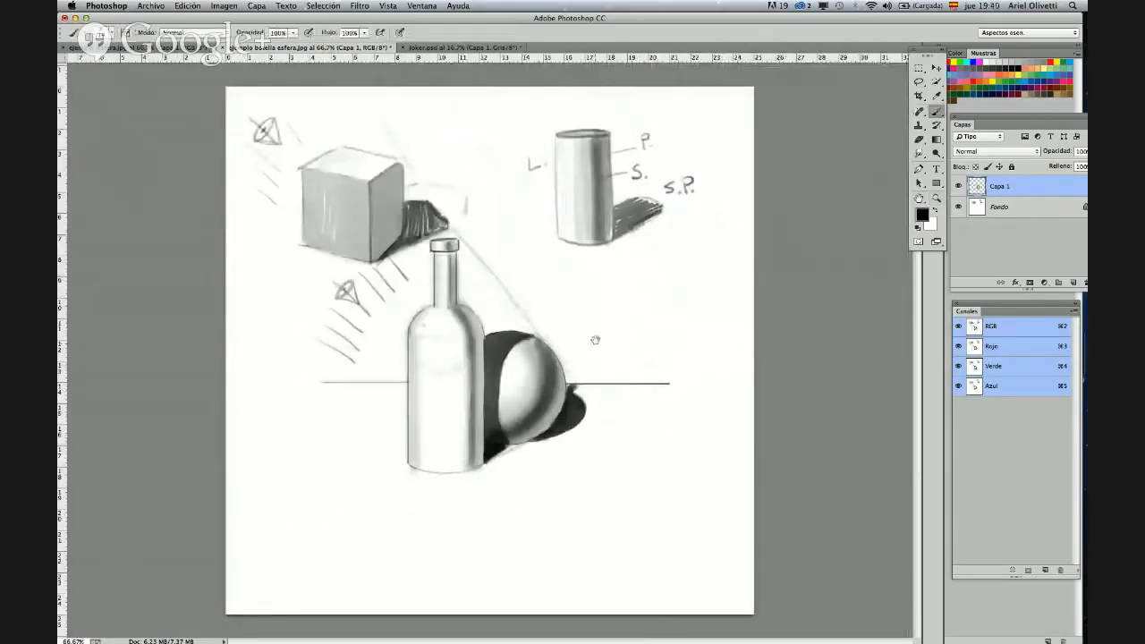
- Deepen the bottle's cast shadow on the sphere nearest the bottle and darken the cube's cast shadow
{"action": "right_click", "coordinate": [504, 344]}
{"action": "key", "text": "Escape"}
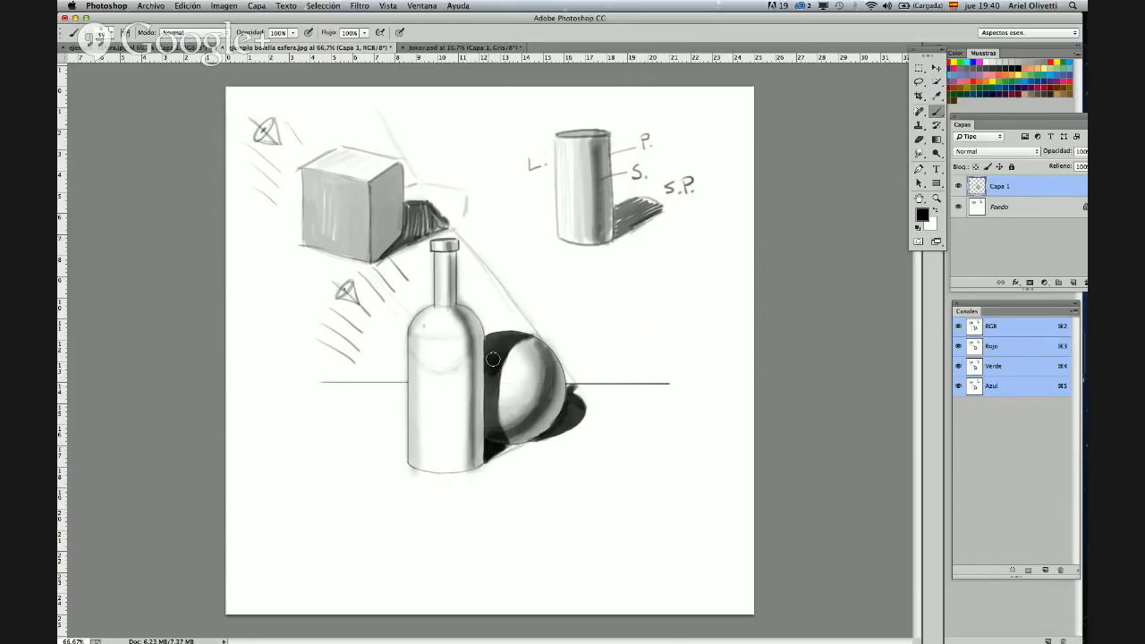
{"action": "left_click_drag", "start_coordinate": [498, 354], "coordinate": [492, 396]}
{"action": "mouse_move", "coordinate": [493, 349]}
{"action": "left_mouse_down"}
{"action": "mouse_move", "coordinate": [519, 366]}
{"action": "mouse_move", "coordinate": [510, 419]}
{"action": "mouse_move", "coordinate": [491, 437]}
{"action": "mouse_move", "coordinate": [480, 426]}
{"action": "left_mouse_up"}
{"action": "mouse_move", "coordinate": [399, 242]}
{"action": "left_mouse_down"}
{"action": "mouse_move", "coordinate": [387, 260]}
{"action": "mouse_move", "coordinate": [394, 240]}
{"action": "mouse_move", "coordinate": [433, 227]}
{"action": "mouse_move", "coordinate": [408, 211]}
{"action": "mouse_move", "coordinate": [435, 222]}
{"action": "left_mouse_up"}
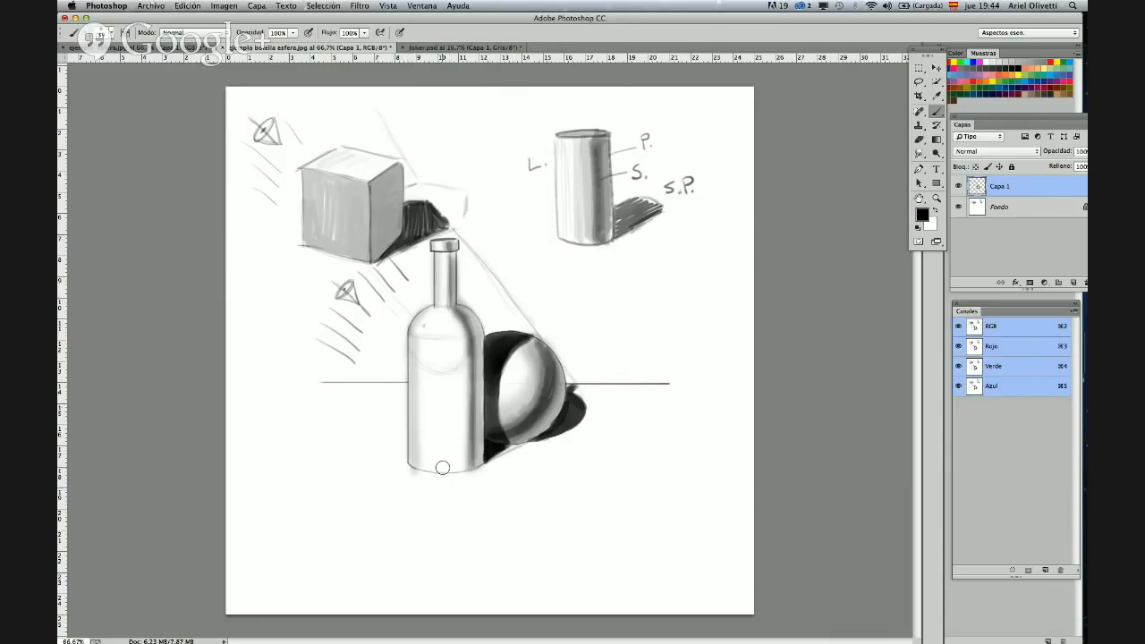
- Switch to the joker.psd drawing and enlarge it to examine the two construction heads beside the character
{"action": "left_click", "coordinate": [449, 49]}
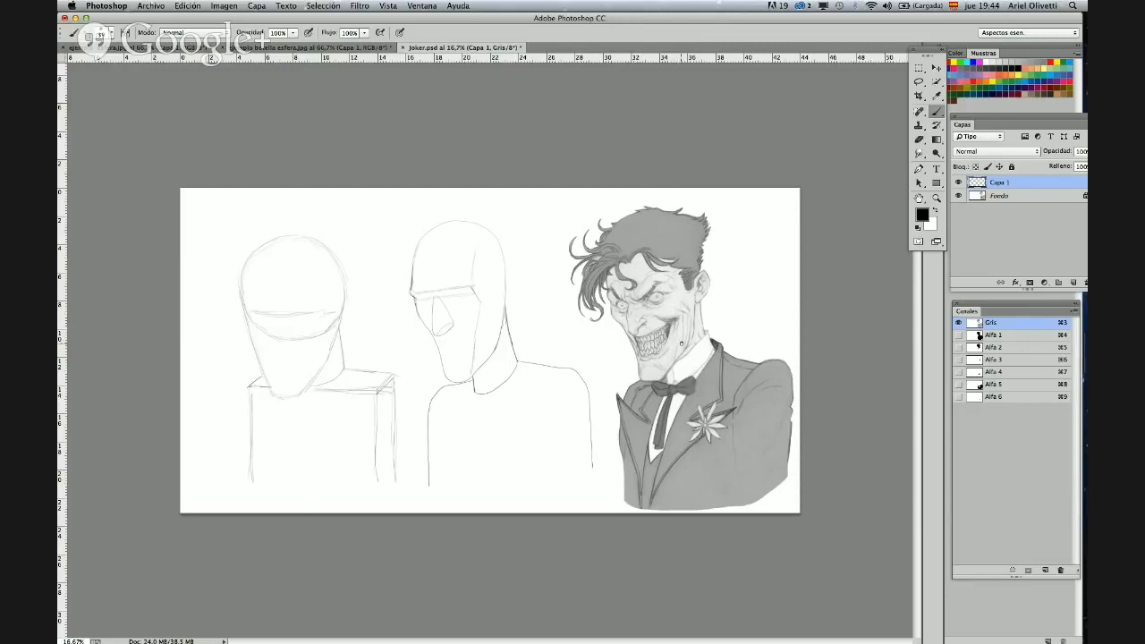
{"action": "key", "text": "z"}
{"action": "left_click", "coordinate": [679, 340]}
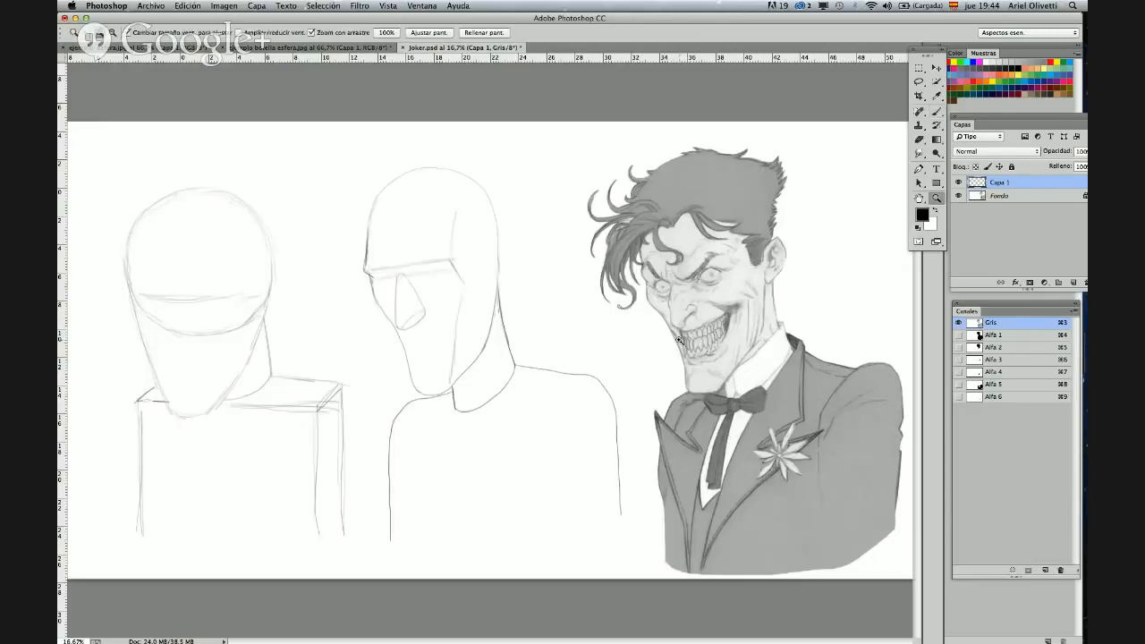
{"action": "key", "text": "b"}
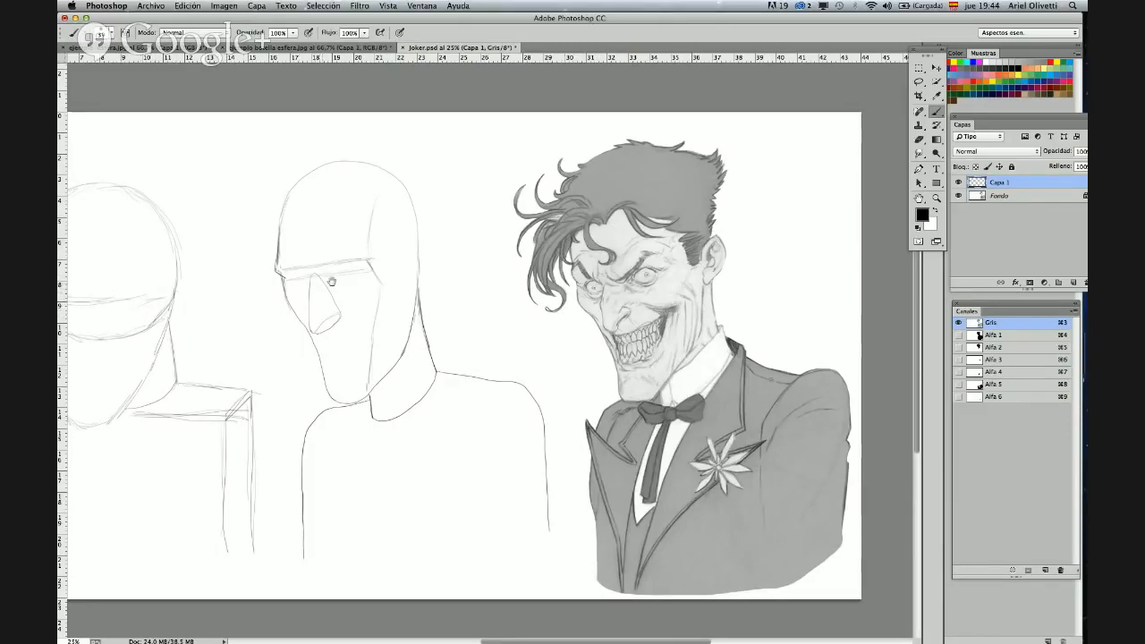
{"action": "left_click_drag", "start_coordinate": [427, 268], "coordinate": [562, 257]}
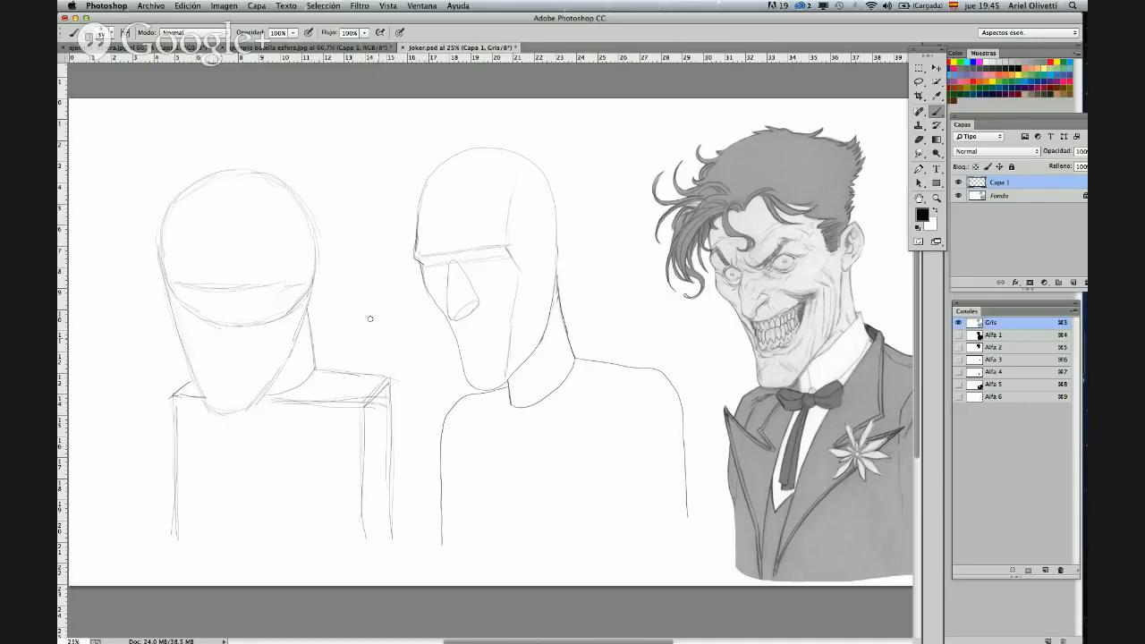
- Draw a light-direction arrow beside the first construction head, pointing diagonally down toward it, with a small brush
{"action": "right_click", "coordinate": [353, 209]}
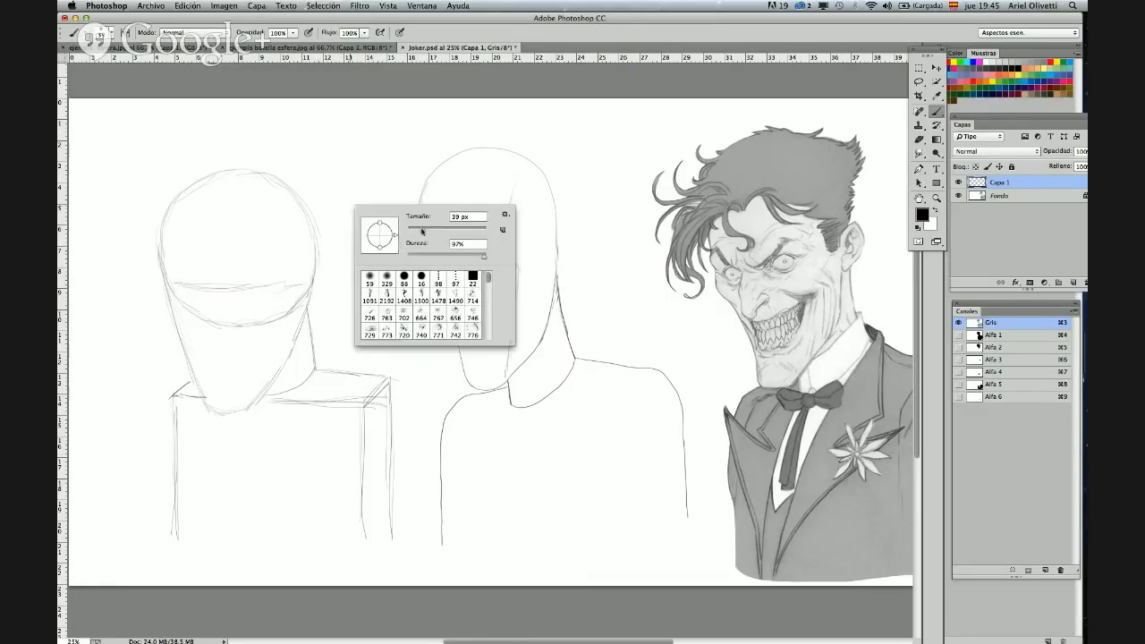
{"action": "left_click_drag", "start_coordinate": [422, 231], "coordinate": [414, 233]}
{"action": "key", "text": "Return"}
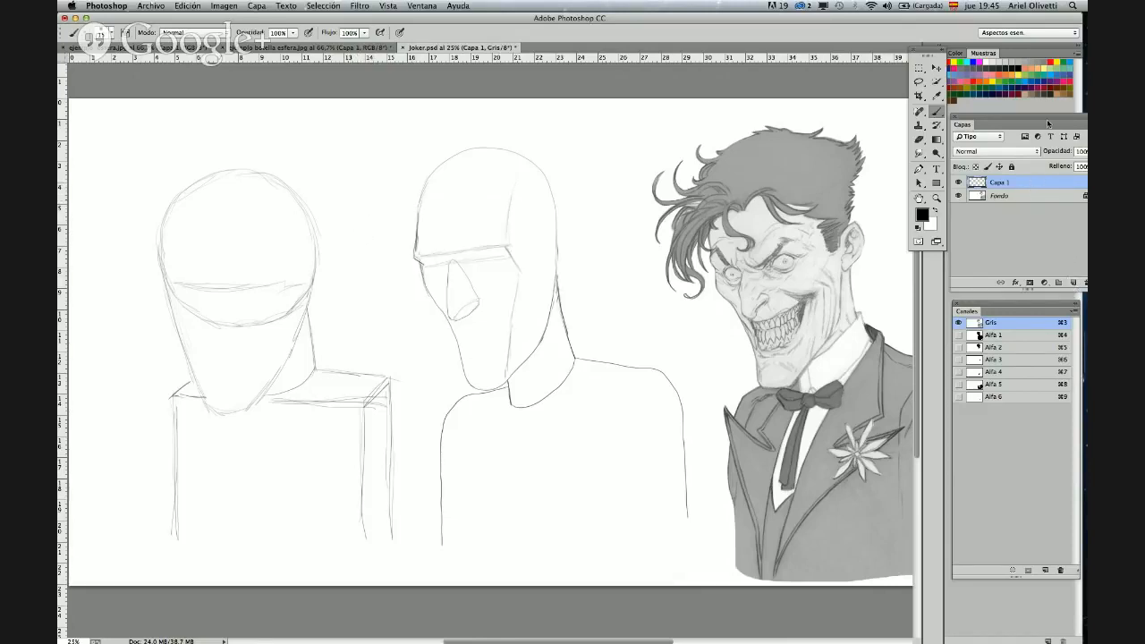
{"action": "left_click_drag", "start_coordinate": [1048, 123], "coordinate": [1024, 123]}
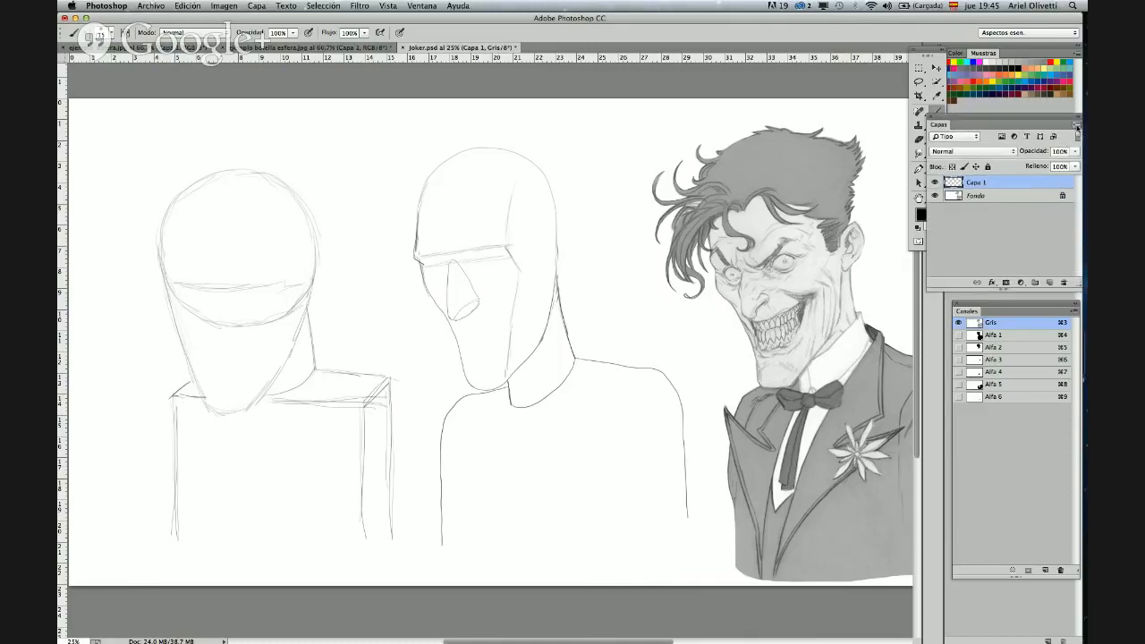
{"action": "left_click", "coordinate": [1078, 127]}
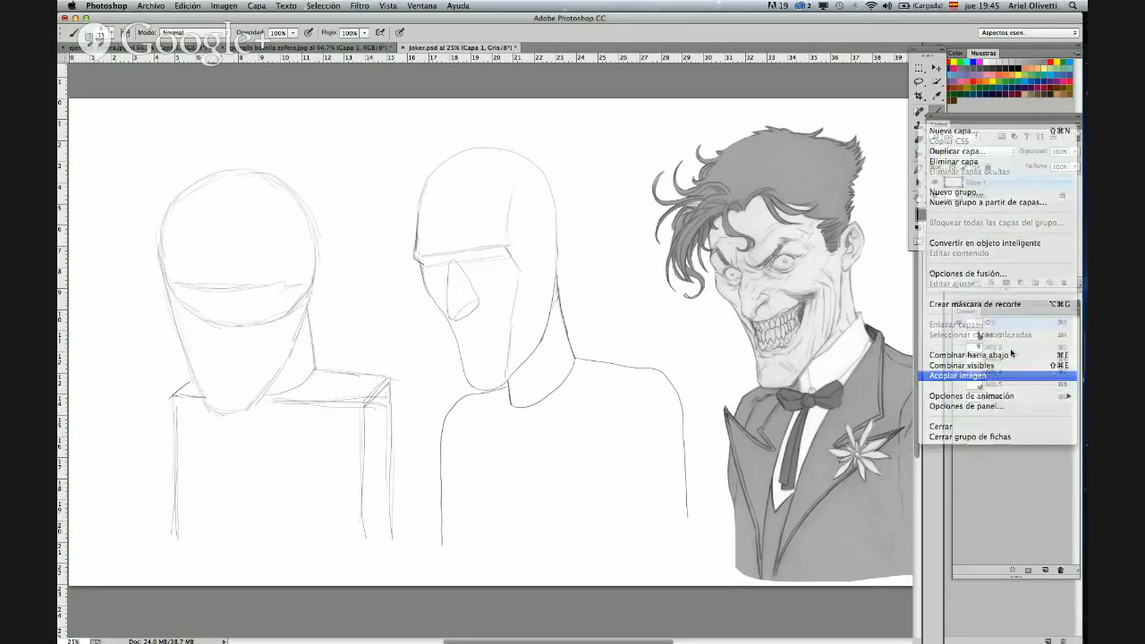
{"action": "key", "text": "Escape"}
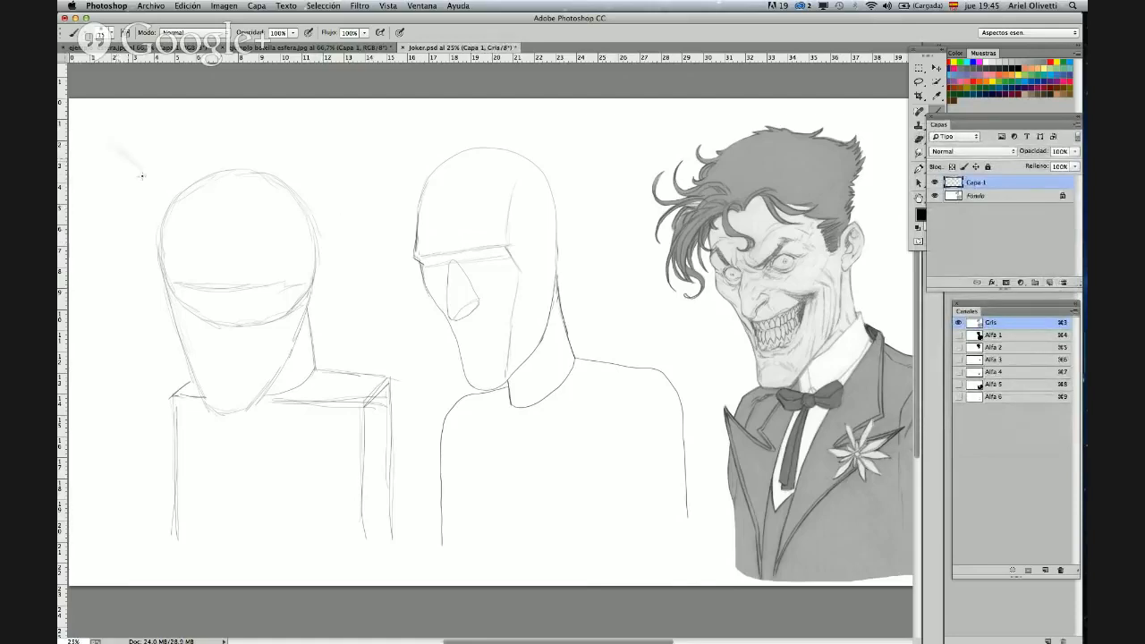
{"action": "mouse_move", "coordinate": [106, 141]}
{"action": "left_mouse_down"}
{"action": "mouse_move", "coordinate": [135, 168]}
{"action": "mouse_move", "coordinate": [118, 163]}
{"action": "mouse_move", "coordinate": [136, 141]}
{"action": "mouse_move", "coordinate": [115, 173]}
{"action": "mouse_move", "coordinate": [142, 176]}
{"action": "mouse_move", "coordinate": [112, 169]}
{"action": "mouse_move", "coordinate": [142, 176]}
{"action": "mouse_move", "coordinate": [143, 157]}
{"action": "mouse_move", "coordinate": [145, 177]}
{"action": "mouse_move", "coordinate": [136, 141]}
{"action": "mouse_move", "coordinate": [124, 162]}
{"action": "left_mouse_up"}
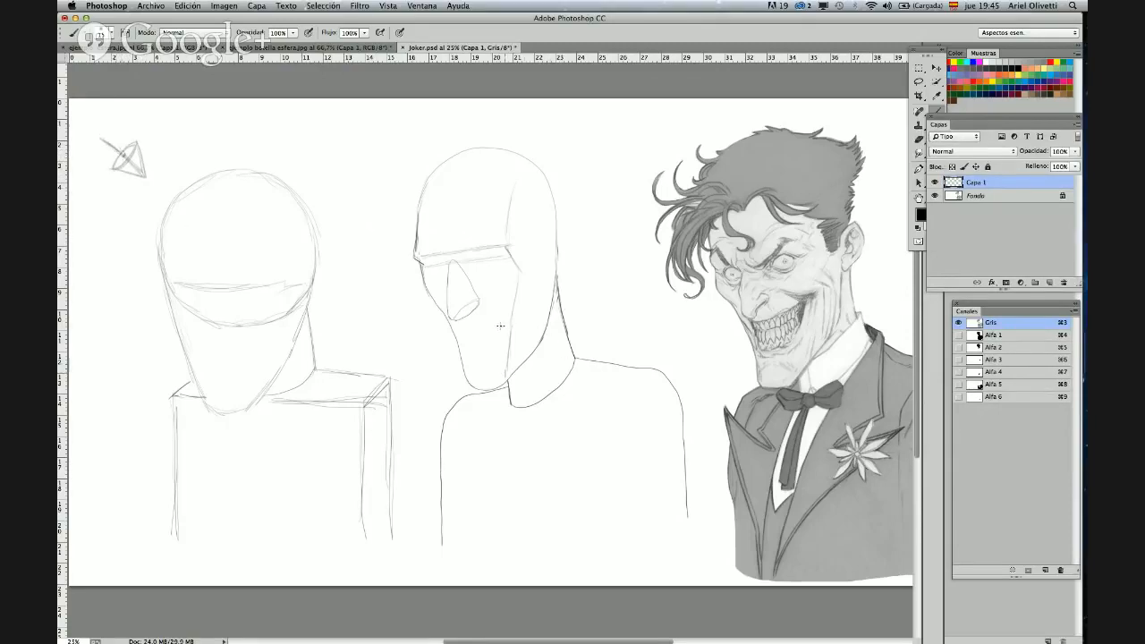
- Paint a light grey core-shadow band down the first head from crown to chin with a 130 px brush
{"action": "scroll", "coordinate": [582, 258], "scroll_direction": "down", "scroll_amount": 2}
{"action": "scroll", "coordinate": [582, 258], "scroll_direction": "left", "scroll_amount": 2}
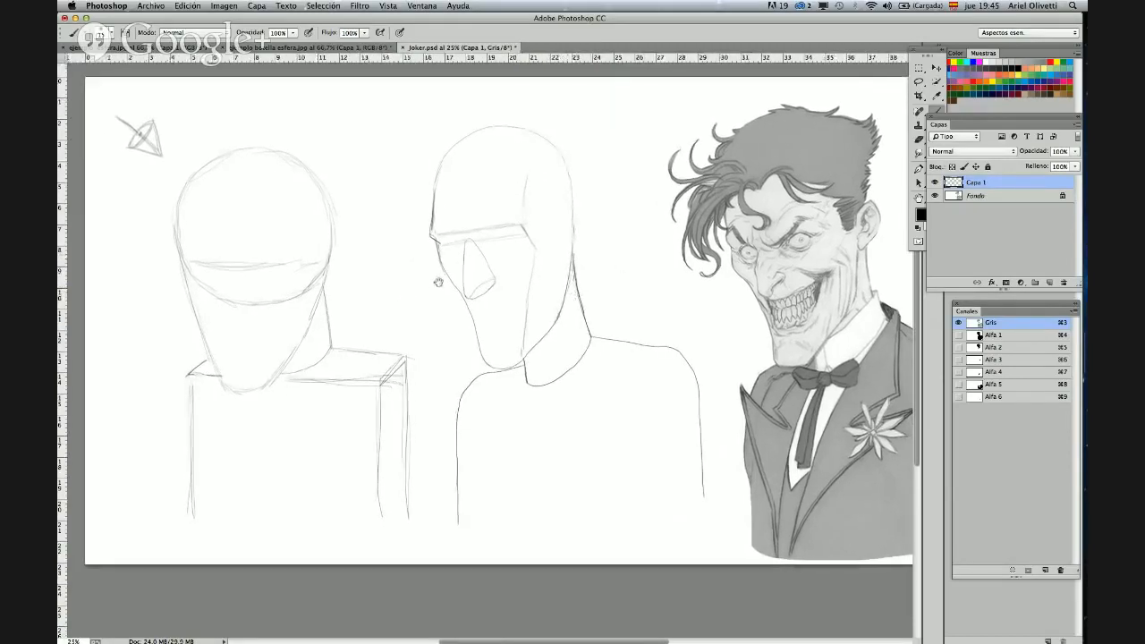
{"action": "scroll", "coordinate": [438, 304], "scroll_direction": "left", "scroll_amount": 2}
{"action": "scroll", "coordinate": [438, 304], "scroll_direction": "down", "scroll_amount": 1}
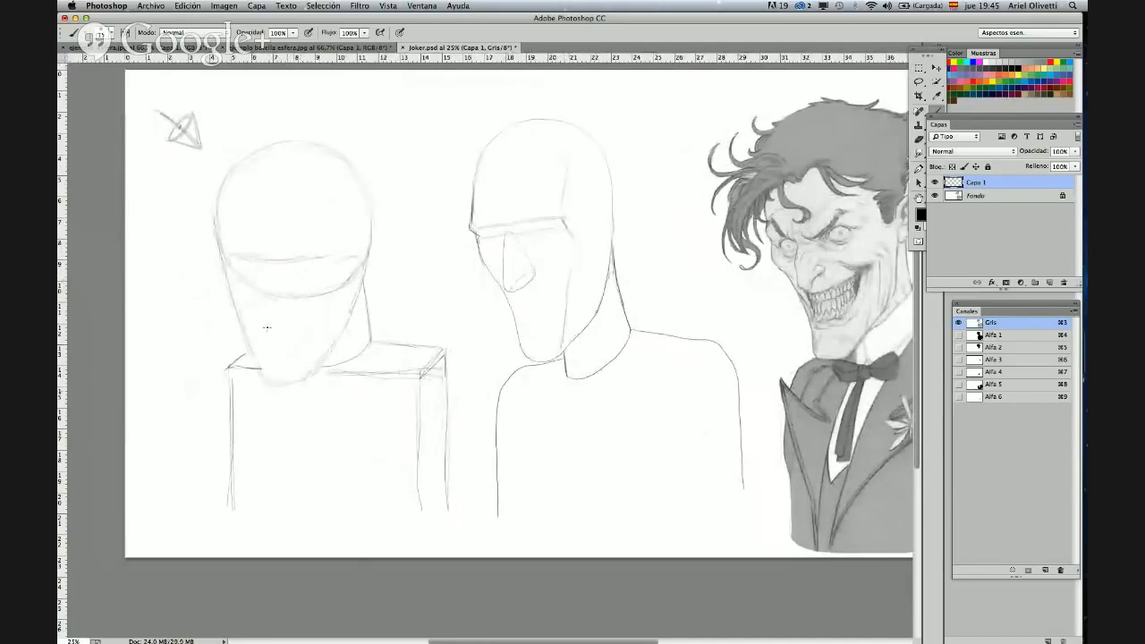
{"action": "right_click", "coordinate": [345, 283]}
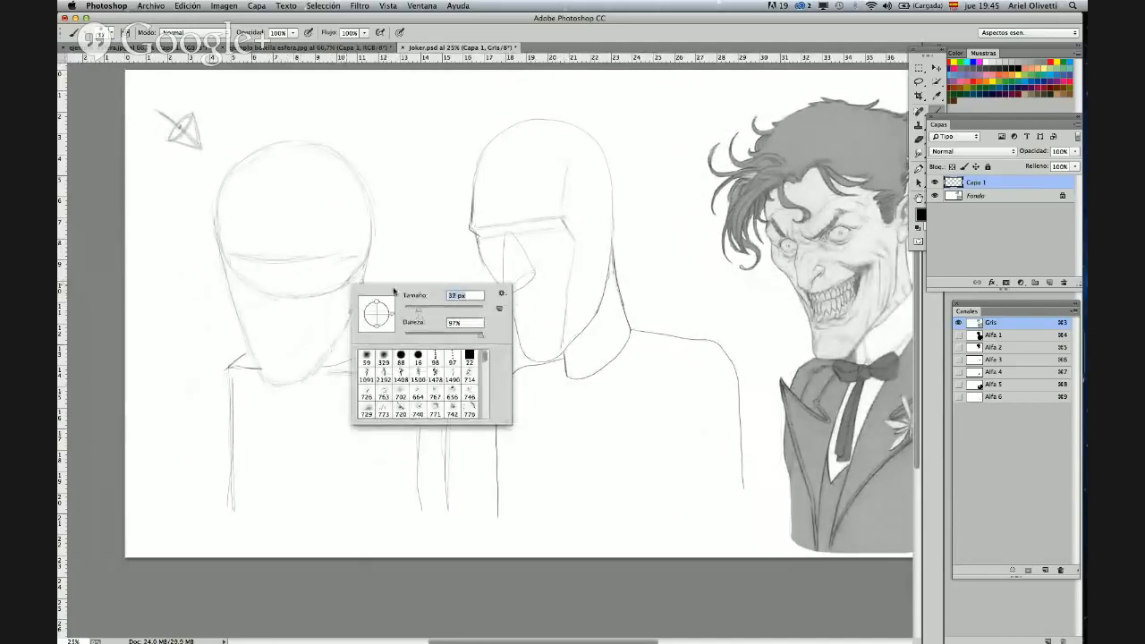
{"action": "left_click_drag", "start_coordinate": [418, 309], "coordinate": [429, 309]}
{"action": "left_click_drag", "start_coordinate": [332, 166], "coordinate": [341, 184]}
{"action": "right_click", "coordinate": [347, 200]}
{"action": "left_click_drag", "start_coordinate": [433, 220], "coordinate": [447, 222]}
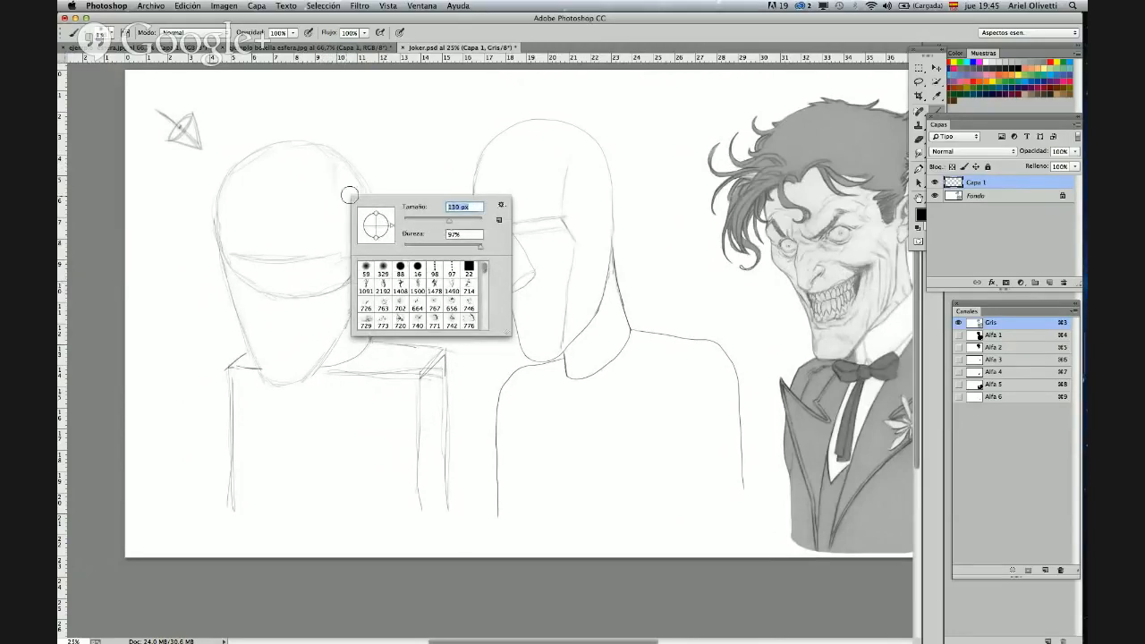
{"action": "mouse_move", "coordinate": [340, 175]}
{"action": "left_mouse_down"}
{"action": "mouse_move", "coordinate": [339, 214]}
{"action": "mouse_move", "coordinate": [336, 161]}
{"action": "mouse_move", "coordinate": [340, 227]}
{"action": "mouse_move", "coordinate": [340, 217]}
{"action": "mouse_move", "coordinate": [305, 370]}
{"action": "left_mouse_up"}
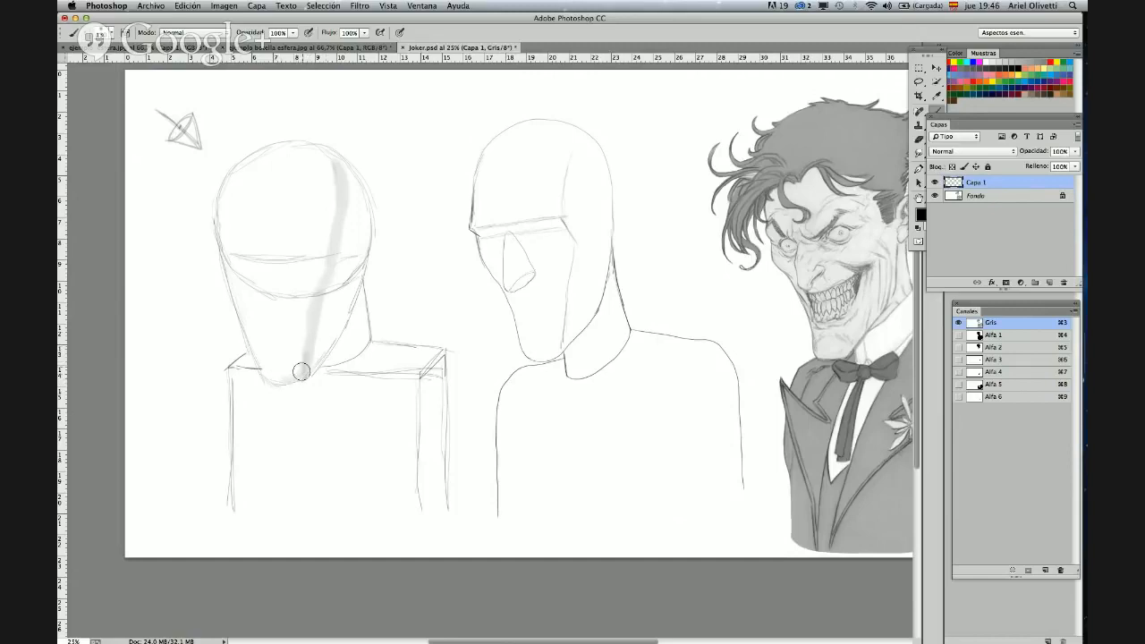
- Darken the first head's core shadow through the chin and tone the reflected-light area beyond it light grey with a 168 px brush
{"action": "mouse_move", "coordinate": [301, 371]}
{"action": "left_mouse_down"}
{"action": "mouse_move", "coordinate": [302, 312]}
{"action": "mouse_move", "coordinate": [323, 256]}
{"action": "mouse_move", "coordinate": [323, 273]}
{"action": "left_mouse_up"}
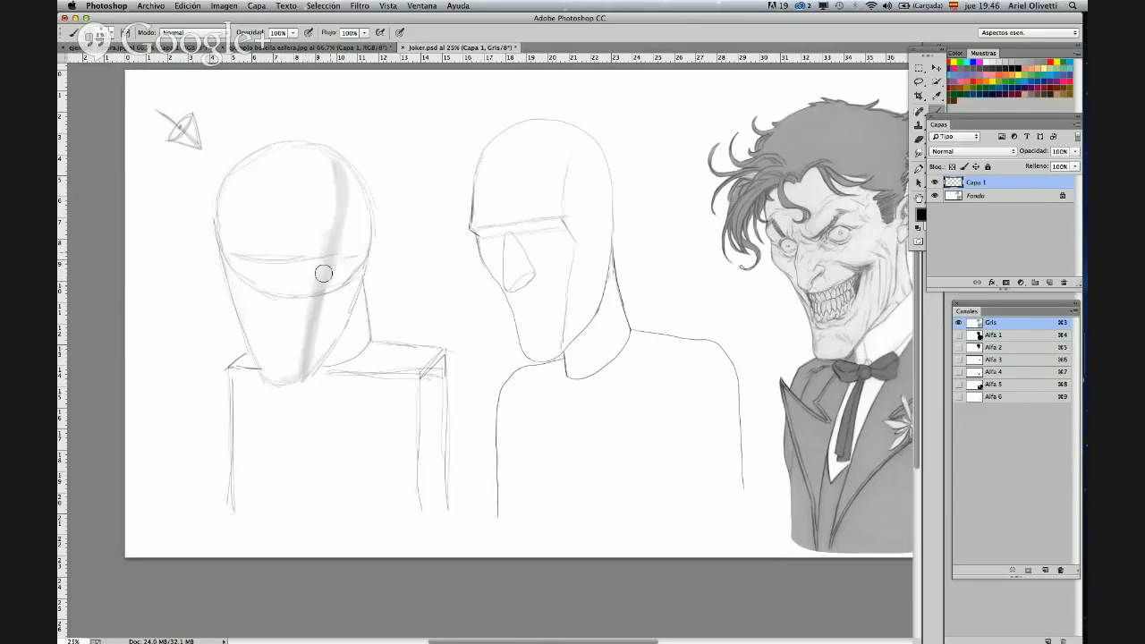
{"action": "left_click_drag", "start_coordinate": [346, 212], "coordinate": [325, 146]}
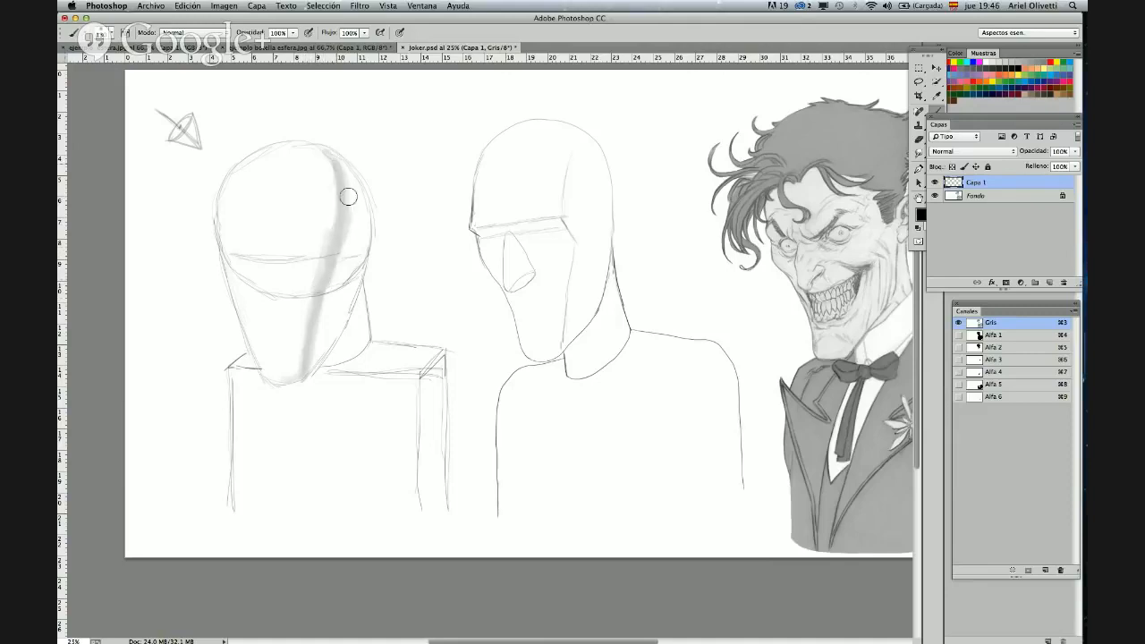
{"action": "mouse_move", "coordinate": [348, 196]}
{"action": "left_mouse_down"}
{"action": "mouse_move", "coordinate": [337, 179]}
{"action": "mouse_move", "coordinate": [295, 386]}
{"action": "mouse_move", "coordinate": [276, 386]}
{"action": "mouse_move", "coordinate": [310, 332]}
{"action": "mouse_move", "coordinate": [319, 365]}
{"action": "left_mouse_up"}
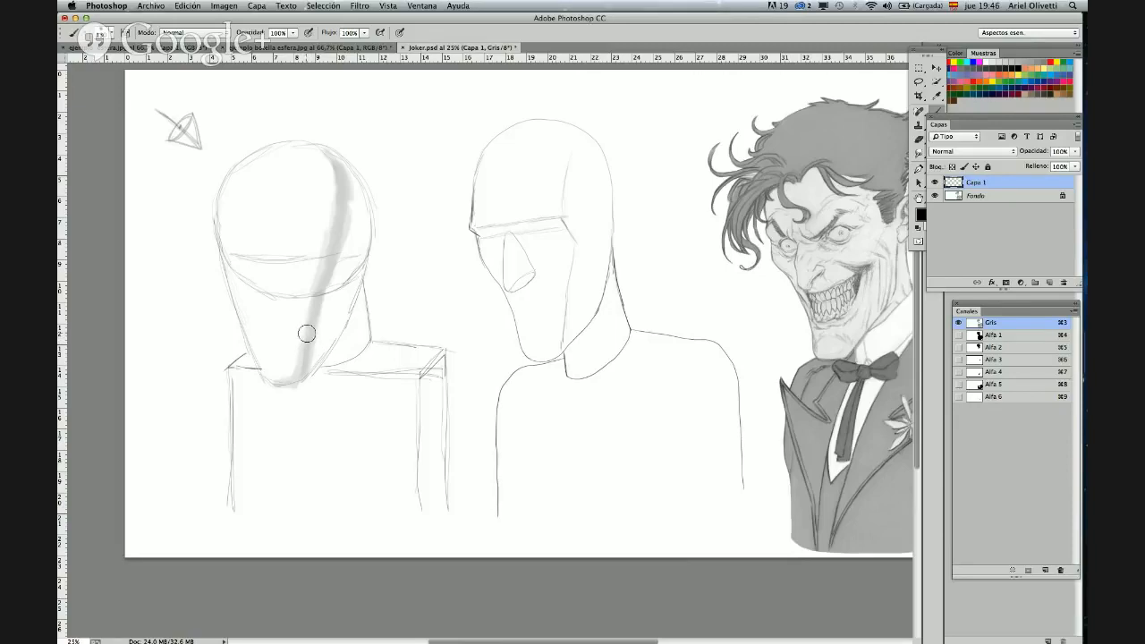
{"action": "right_click", "coordinate": [341, 286]}
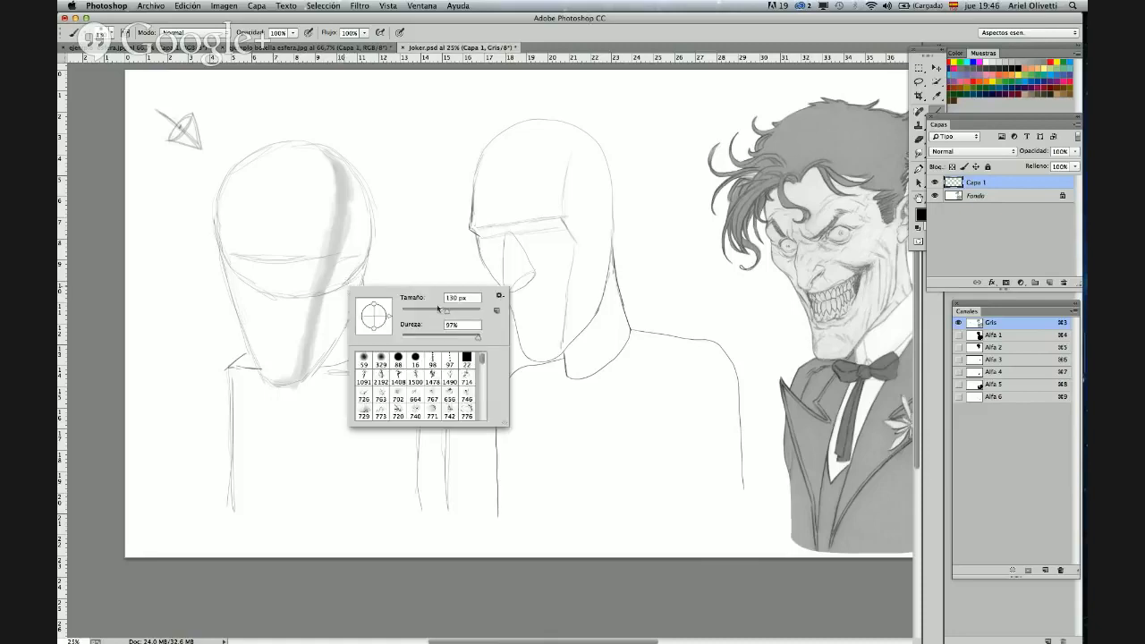
{"action": "left_click_drag", "start_coordinate": [449, 314], "coordinate": [455, 315]}
{"action": "mouse_move", "coordinate": [335, 165]}
{"action": "left_mouse_down"}
{"action": "mouse_move", "coordinate": [347, 216]}
{"action": "mouse_move", "coordinate": [343, 178]}
{"action": "mouse_move", "coordinate": [321, 310]}
{"action": "mouse_move", "coordinate": [316, 298]}
{"action": "mouse_move", "coordinate": [292, 383]}
{"action": "mouse_move", "coordinate": [273, 381]}
{"action": "mouse_move", "coordinate": [297, 337]}
{"action": "left_mouse_up"}
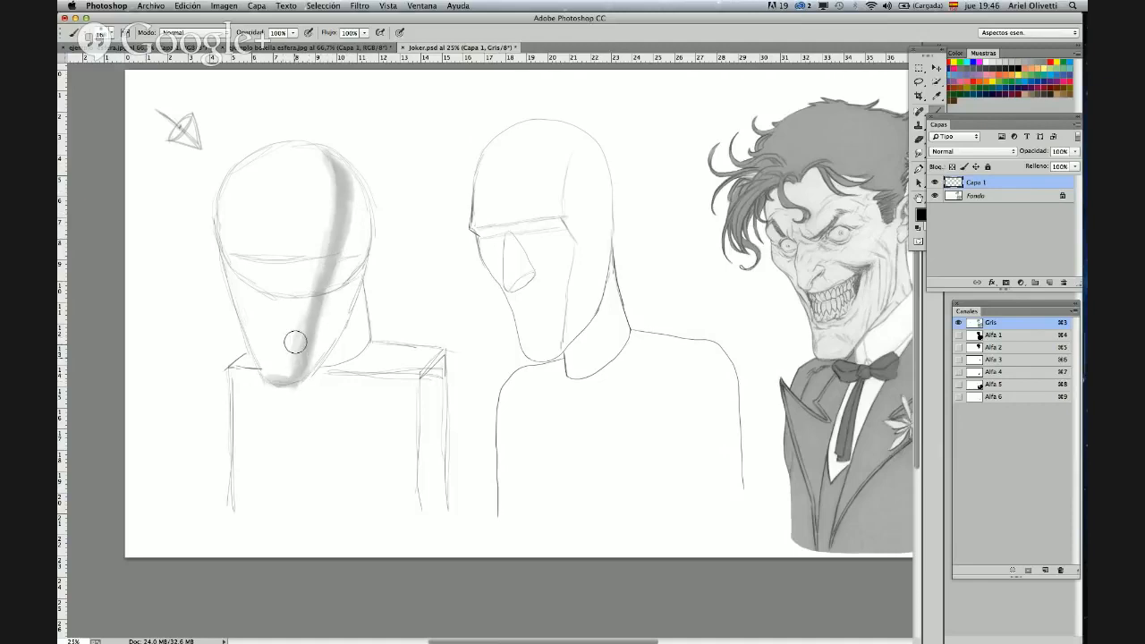
{"action": "mouse_move", "coordinate": [332, 238]}
{"action": "left_mouse_down"}
{"action": "mouse_move", "coordinate": [353, 179]}
{"action": "mouse_move", "coordinate": [338, 240]}
{"action": "mouse_move", "coordinate": [353, 234]}
{"action": "mouse_move", "coordinate": [303, 380]}
{"action": "mouse_move", "coordinate": [344, 243]}
{"action": "mouse_move", "coordinate": [352, 232]}
{"action": "mouse_move", "coordinate": [343, 275]}
{"action": "mouse_move", "coordinate": [366, 221]}
{"action": "mouse_move", "coordinate": [308, 369]}
{"action": "mouse_move", "coordinate": [354, 285]}
{"action": "mouse_move", "coordinate": [323, 298]}
{"action": "mouse_move", "coordinate": [316, 322]}
{"action": "mouse_move", "coordinate": [344, 189]}
{"action": "mouse_move", "coordinate": [315, 150]}
{"action": "mouse_move", "coordinate": [345, 183]}
{"action": "mouse_move", "coordinate": [345, 217]}
{"action": "mouse_move", "coordinate": [307, 366]}
{"action": "mouse_move", "coordinate": [328, 259]}
{"action": "mouse_move", "coordinate": [350, 338]}
{"action": "left_mouse_up"}
- Begin shading the first figure's neck with a vertical grey shadow beside the jaw, using a smaller brush
{"action": "right_click", "coordinate": [359, 335]}
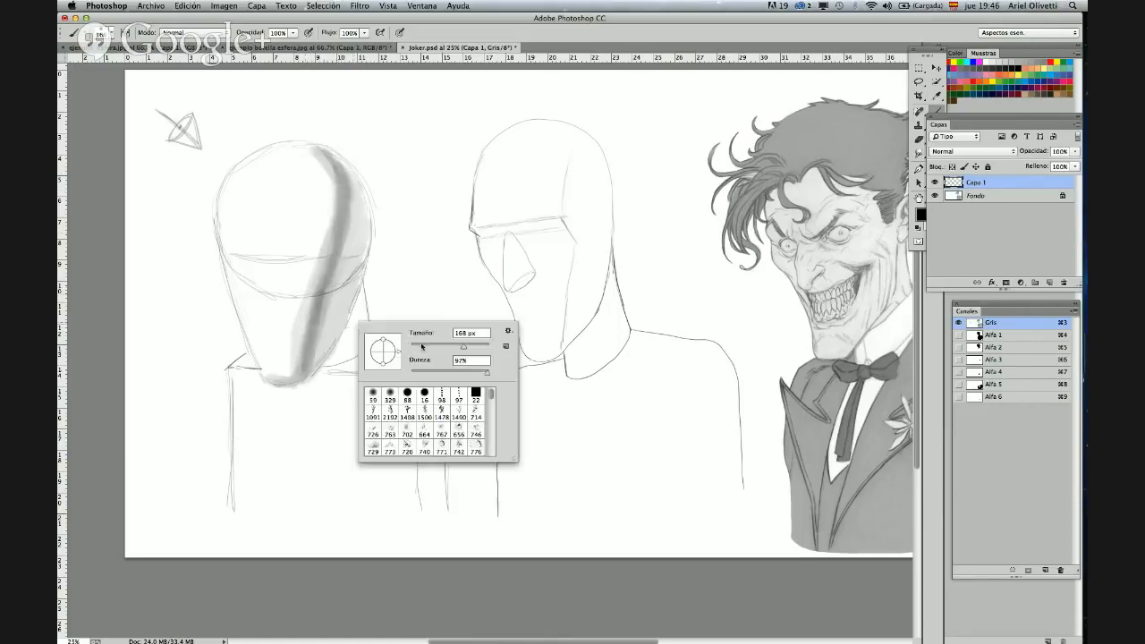
{"action": "left_click_drag", "start_coordinate": [438, 347], "coordinate": [434, 347]}
{"action": "left_click", "coordinate": [330, 363]}
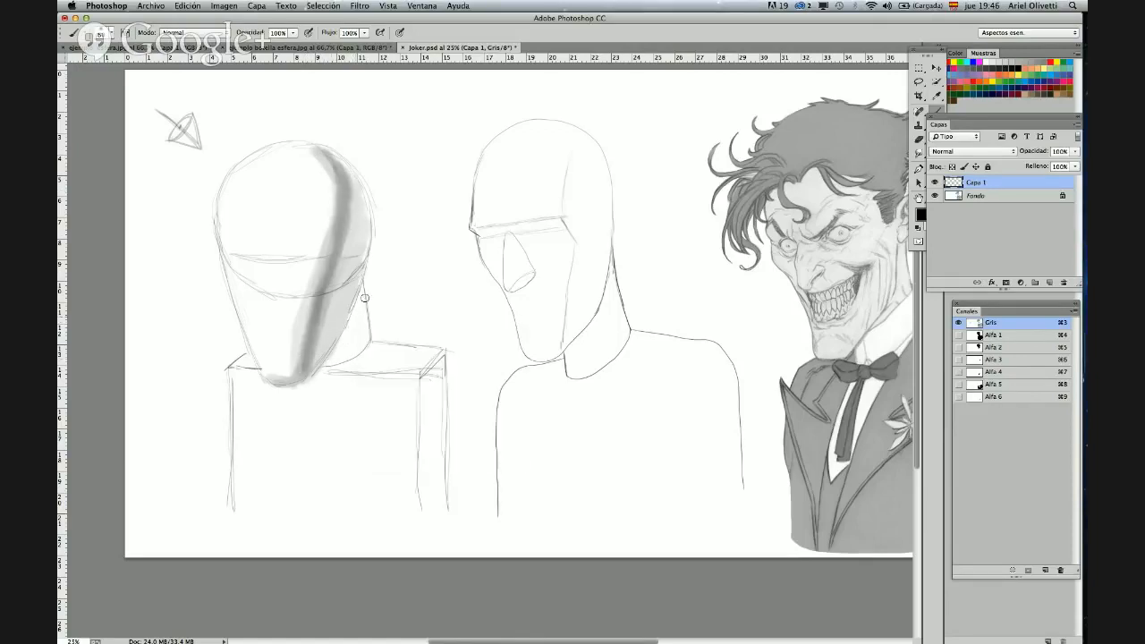
{"action": "left_click_drag", "start_coordinate": [354, 333], "coordinate": [359, 352]}
{"action": "mouse_move", "coordinate": [351, 314]}
{"action": "left_mouse_down"}
{"action": "mouse_move", "coordinate": [354, 339]}
{"action": "mouse_move", "coordinate": [351, 329]}
{"action": "left_mouse_up"}
{"action": "left_click_drag", "start_coordinate": [362, 286], "coordinate": [338, 336]}
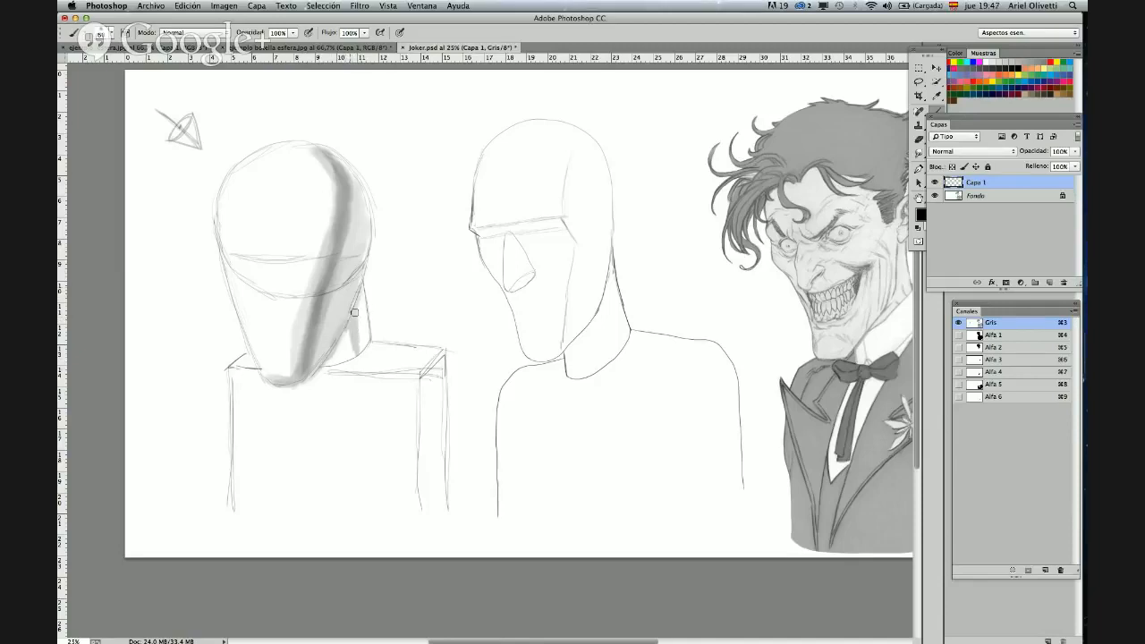
- Fill the rest of the first figure's neck with grey and deepen its shadow beneath the jaw
{"action": "right_click", "coordinate": [360, 307]}
{"action": "key", "text": "Return"}
{"action": "mouse_move", "coordinate": [344, 334]}
{"action": "left_mouse_down"}
{"action": "mouse_move", "coordinate": [361, 304]}
{"action": "mouse_move", "coordinate": [340, 363]}
{"action": "mouse_move", "coordinate": [344, 345]}
{"action": "left_mouse_up"}
{"action": "mouse_move", "coordinate": [367, 304]}
{"action": "left_mouse_down"}
{"action": "mouse_move", "coordinate": [360, 350]}
{"action": "mouse_move", "coordinate": [360, 292]}
{"action": "left_mouse_up"}
{"action": "left_click_drag", "start_coordinate": [329, 356], "coordinate": [342, 351]}
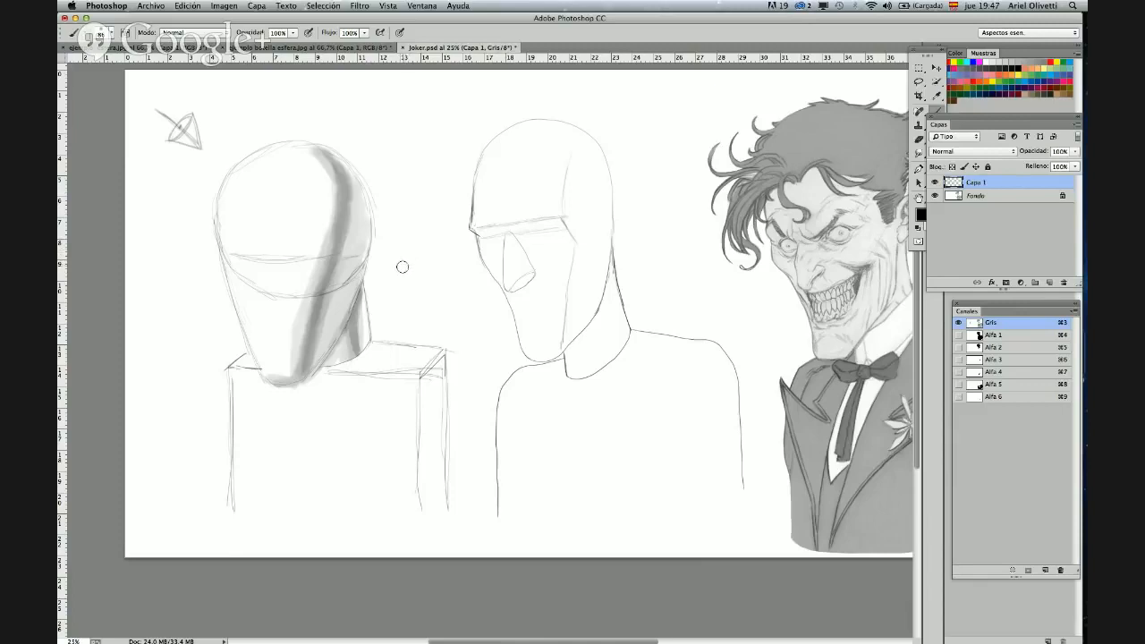
{"action": "mouse_move", "coordinate": [361, 287]}
{"action": "left_mouse_down"}
{"action": "mouse_move", "coordinate": [358, 334]}
{"action": "mouse_move", "coordinate": [358, 307]}
{"action": "mouse_move", "coordinate": [347, 336]}
{"action": "mouse_move", "coordinate": [355, 357]}
{"action": "mouse_move", "coordinate": [328, 366]}
{"action": "mouse_move", "coordinate": [347, 329]}
{"action": "mouse_move", "coordinate": [365, 365]}
{"action": "left_mouse_up"}
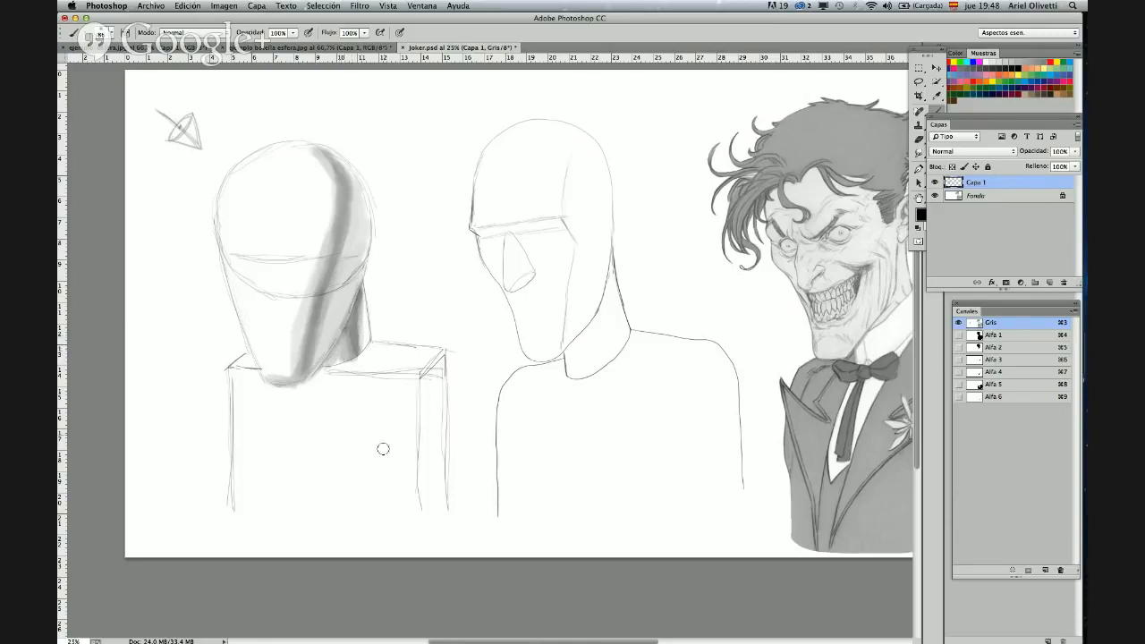
- Shade the block torso with a 125 px brush, making the front face light grey and the side face dark grey
{"action": "right_click", "coordinate": [333, 409]}
{"action": "left_click_drag", "start_coordinate": [424, 436], "coordinate": [433, 438]}
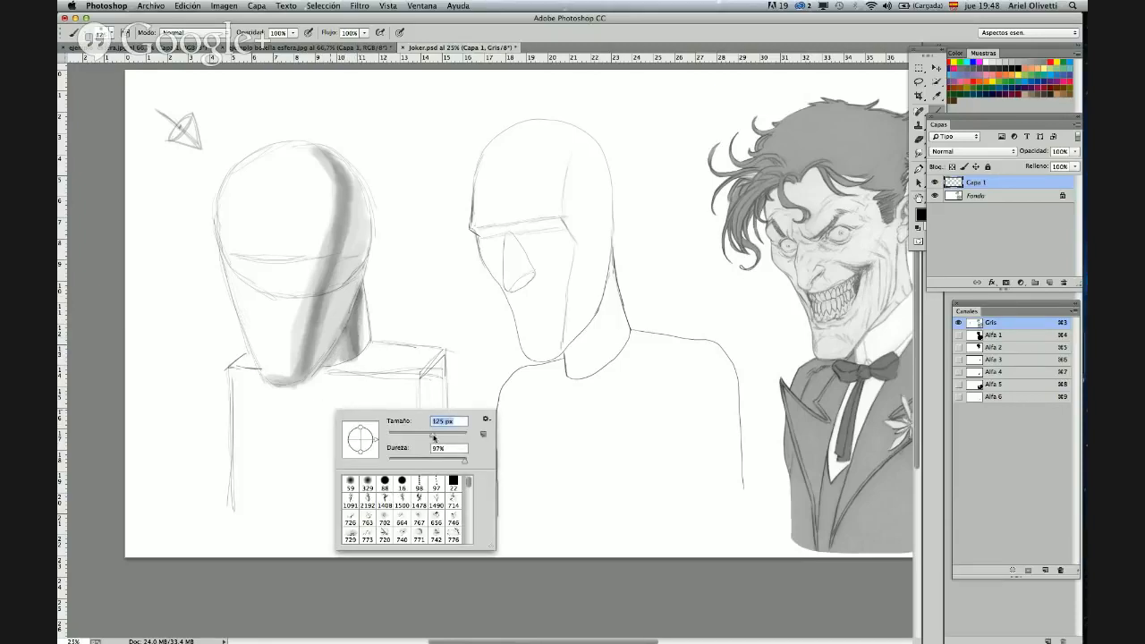
{"action": "left_click", "coordinate": [334, 400]}
{"action": "mouse_move", "coordinate": [236, 378]}
{"action": "left_mouse_down"}
{"action": "mouse_move", "coordinate": [236, 481]}
{"action": "mouse_move", "coordinate": [235, 374]}
{"action": "mouse_move", "coordinate": [256, 380]}
{"action": "mouse_move", "coordinate": [239, 388]}
{"action": "mouse_move", "coordinate": [242, 485]}
{"action": "mouse_move", "coordinate": [252, 400]}
{"action": "mouse_move", "coordinate": [283, 391]}
{"action": "mouse_move", "coordinate": [264, 476]}
{"action": "mouse_move", "coordinate": [273, 398]}
{"action": "mouse_move", "coordinate": [276, 499]}
{"action": "mouse_move", "coordinate": [291, 425]}
{"action": "mouse_move", "coordinate": [317, 382]}
{"action": "mouse_move", "coordinate": [297, 447]}
{"action": "mouse_move", "coordinate": [298, 407]}
{"action": "mouse_move", "coordinate": [324, 463]}
{"action": "mouse_move", "coordinate": [344, 411]}
{"action": "mouse_move", "coordinate": [354, 484]}
{"action": "mouse_move", "coordinate": [369, 388]}
{"action": "mouse_move", "coordinate": [380, 386]}
{"action": "mouse_move", "coordinate": [385, 483]}
{"action": "mouse_move", "coordinate": [399, 483]}
{"action": "mouse_move", "coordinate": [416, 398]}
{"action": "mouse_move", "coordinate": [415, 444]}
{"action": "mouse_move", "coordinate": [403, 384]}
{"action": "mouse_move", "coordinate": [368, 382]}
{"action": "mouse_move", "coordinate": [412, 402]}
{"action": "mouse_move", "coordinate": [444, 359]}
{"action": "mouse_move", "coordinate": [430, 369]}
{"action": "mouse_move", "coordinate": [426, 405]}
{"action": "mouse_move", "coordinate": [423, 375]}
{"action": "mouse_move", "coordinate": [425, 502]}
{"action": "mouse_move", "coordinate": [433, 376]}
{"action": "mouse_move", "coordinate": [438, 498]}
{"action": "mouse_move", "coordinate": [444, 363]}
{"action": "mouse_move", "coordinate": [444, 501]}
{"action": "mouse_move", "coordinate": [430, 368]}
{"action": "mouse_move", "coordinate": [439, 360]}
{"action": "mouse_move", "coordinate": [423, 388]}
{"action": "mouse_move", "coordinate": [428, 497]}
{"action": "mouse_move", "coordinate": [441, 360]}
{"action": "mouse_move", "coordinate": [435, 474]}
{"action": "left_mouse_up"}
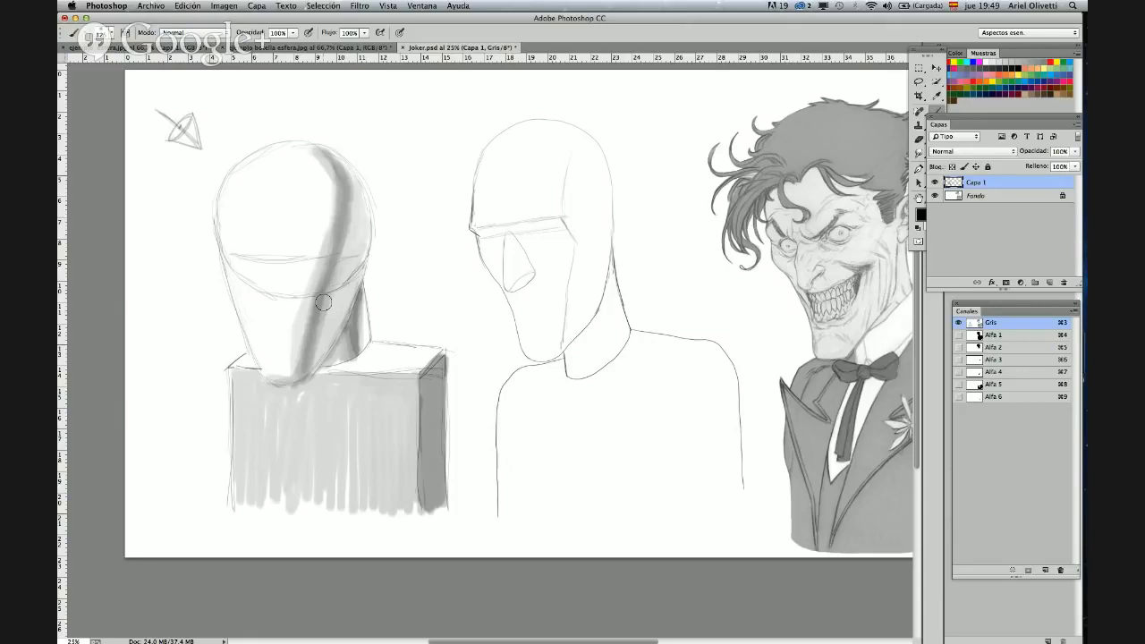
- Darken the jaw's cast shadow on the first figure's neck down to the shoulder plane with a smaller brush
{"action": "right_click", "coordinate": [376, 346]}
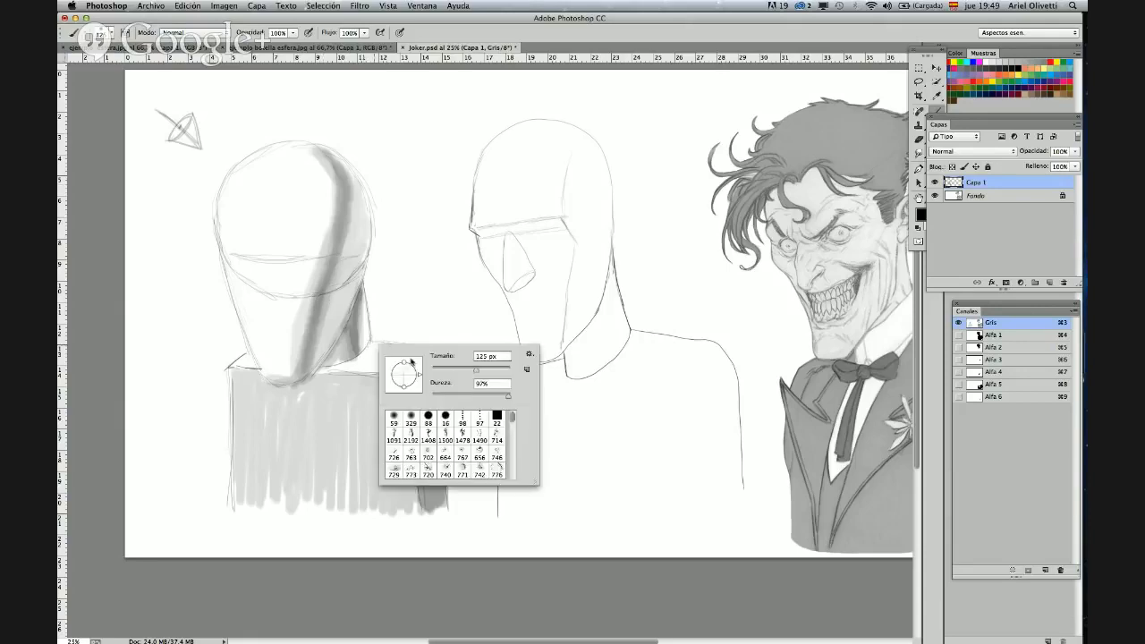
{"action": "left_click", "coordinate": [325, 367]}
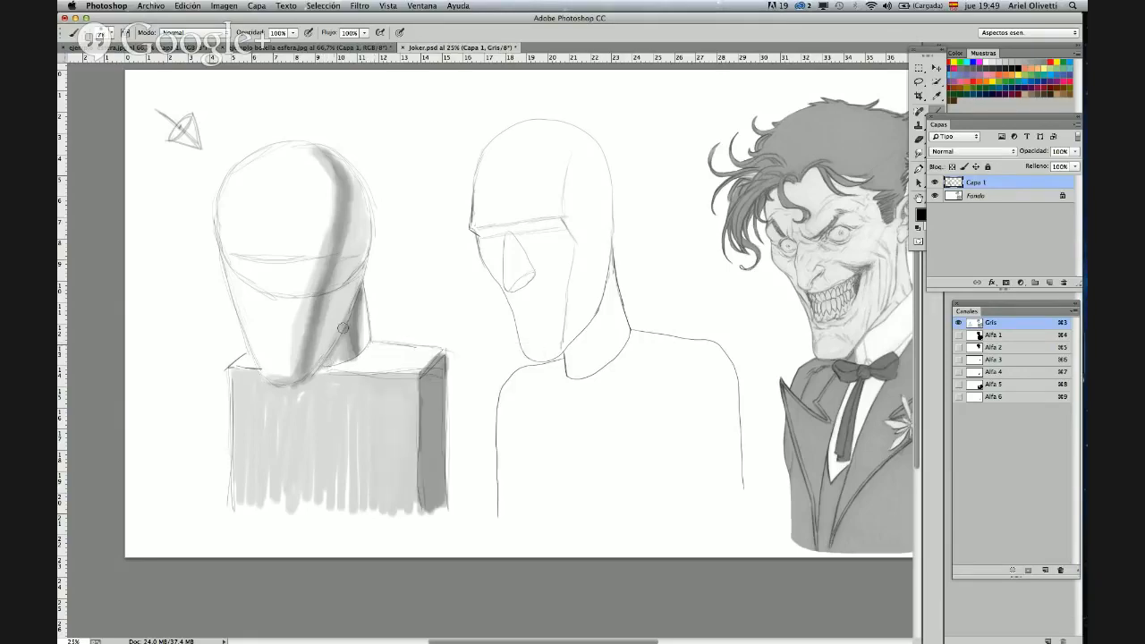
{"action": "mouse_move", "coordinate": [335, 352]}
{"action": "left_mouse_down"}
{"action": "mouse_move", "coordinate": [310, 388]}
{"action": "mouse_move", "coordinate": [348, 320]}
{"action": "left_mouse_up"}
{"action": "mouse_move", "coordinate": [307, 384]}
{"action": "left_mouse_down"}
{"action": "mouse_move", "coordinate": [355, 295]}
{"action": "mouse_move", "coordinate": [342, 338]}
{"action": "left_mouse_up"}
{"action": "left_click_drag", "start_coordinate": [354, 355], "coordinate": [374, 341]}
{"action": "mouse_move", "coordinate": [364, 302]}
{"action": "left_mouse_down"}
{"action": "mouse_move", "coordinate": [360, 357]}
{"action": "mouse_move", "coordinate": [366, 312]}
{"action": "left_mouse_up"}
- Strengthen the tone along the first head's core shadow and lower cheek with a 111 px brush
{"action": "right_click", "coordinate": [356, 324]}
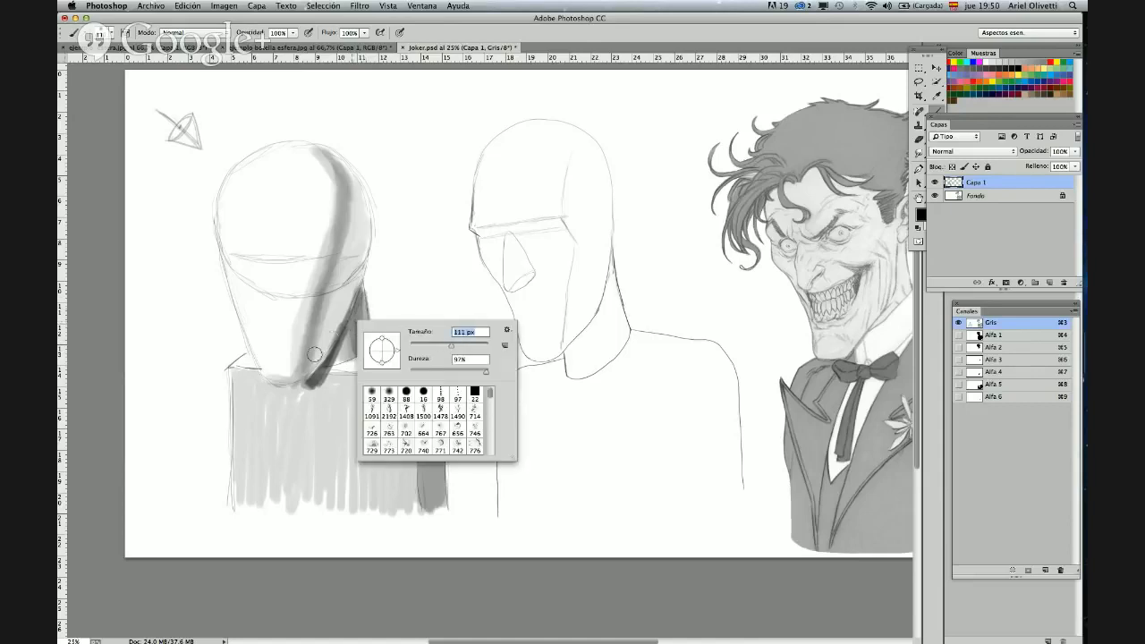
{"action": "mouse_move", "coordinate": [314, 356]}
{"action": "left_mouse_down"}
{"action": "mouse_move", "coordinate": [326, 296]}
{"action": "mouse_move", "coordinate": [353, 308]}
{"action": "mouse_move", "coordinate": [358, 197]}
{"action": "mouse_move", "coordinate": [365, 260]}
{"action": "mouse_move", "coordinate": [351, 228]}
{"action": "mouse_move", "coordinate": [357, 194]}
{"action": "mouse_move", "coordinate": [346, 224]}
{"action": "left_mouse_up"}
{"action": "mouse_move", "coordinate": [346, 302]}
{"action": "left_mouse_down"}
{"action": "mouse_move", "coordinate": [354, 379]}
{"action": "mouse_move", "coordinate": [311, 333]}
{"action": "mouse_move", "coordinate": [361, 399]}
{"action": "mouse_move", "coordinate": [230, 188]}
{"action": "mouse_move", "coordinate": [327, 314]}
{"action": "mouse_move", "coordinate": [317, 357]}
{"action": "left_mouse_up"}
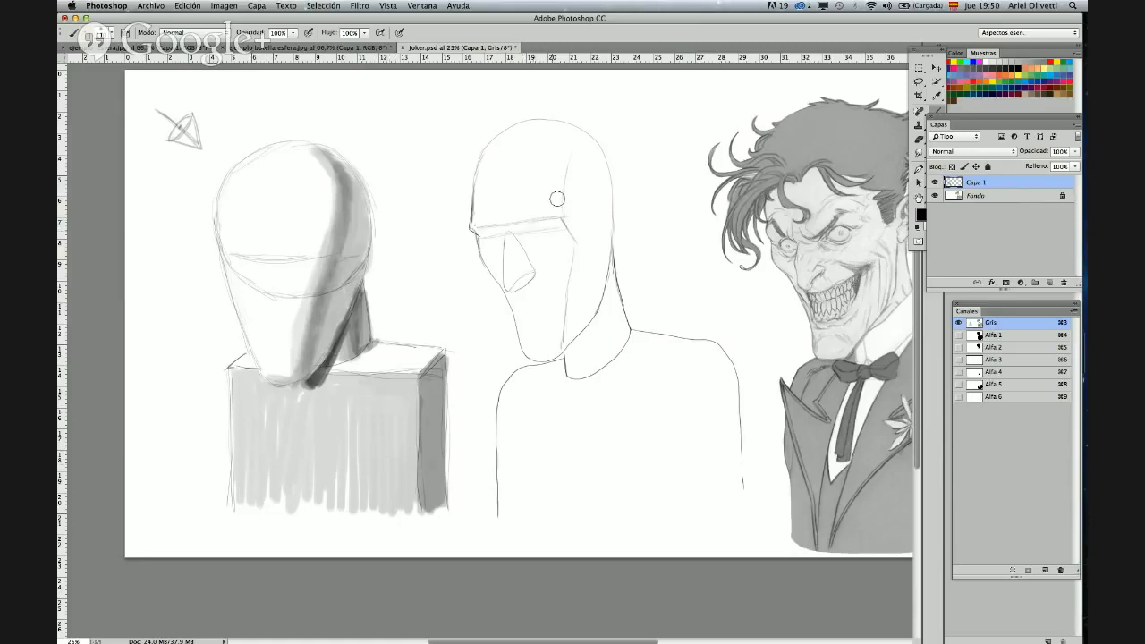
- Fill the second head's side plane with flat light grey from crown to jaw using a 155 px brush
{"action": "right_click", "coordinate": [581, 179]}
{"action": "left_click_drag", "start_coordinate": [658, 205], "coordinate": [688, 205]}
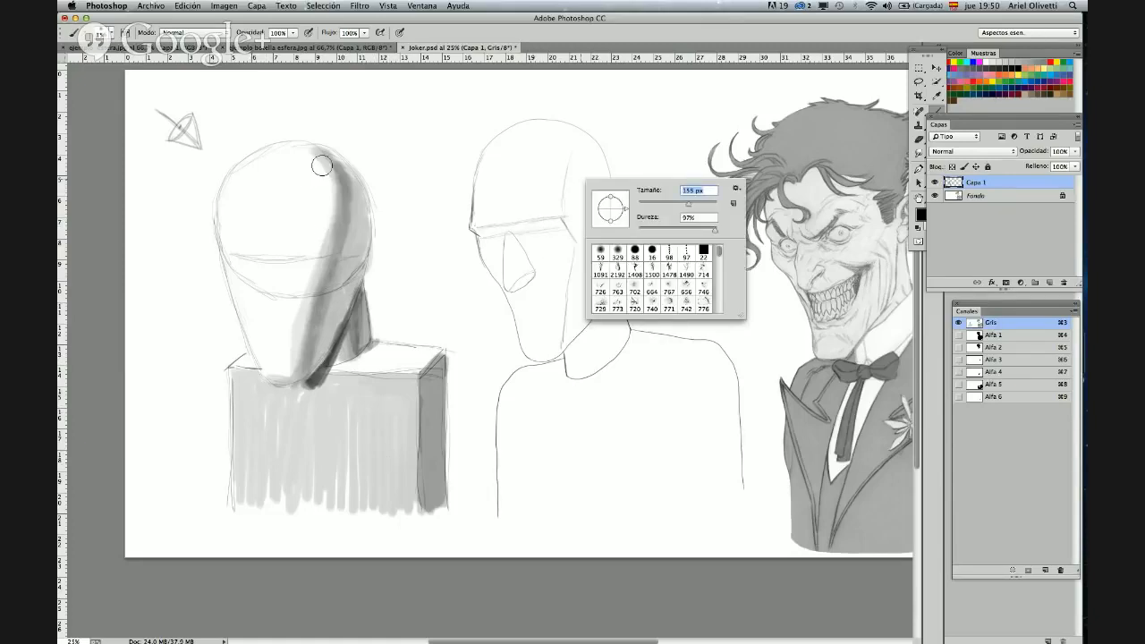
{"action": "key", "text": "Return"}
{"action": "mouse_move", "coordinate": [568, 132]}
{"action": "left_mouse_down"}
{"action": "mouse_move", "coordinate": [566, 211]}
{"action": "mouse_move", "coordinate": [583, 179]}
{"action": "left_mouse_up"}
{"action": "mouse_move", "coordinate": [584, 179]}
{"action": "left_mouse_down"}
{"action": "mouse_move", "coordinate": [585, 152]}
{"action": "mouse_move", "coordinate": [603, 182]}
{"action": "mouse_move", "coordinate": [573, 289]}
{"action": "mouse_move", "coordinate": [606, 209]}
{"action": "left_mouse_up"}
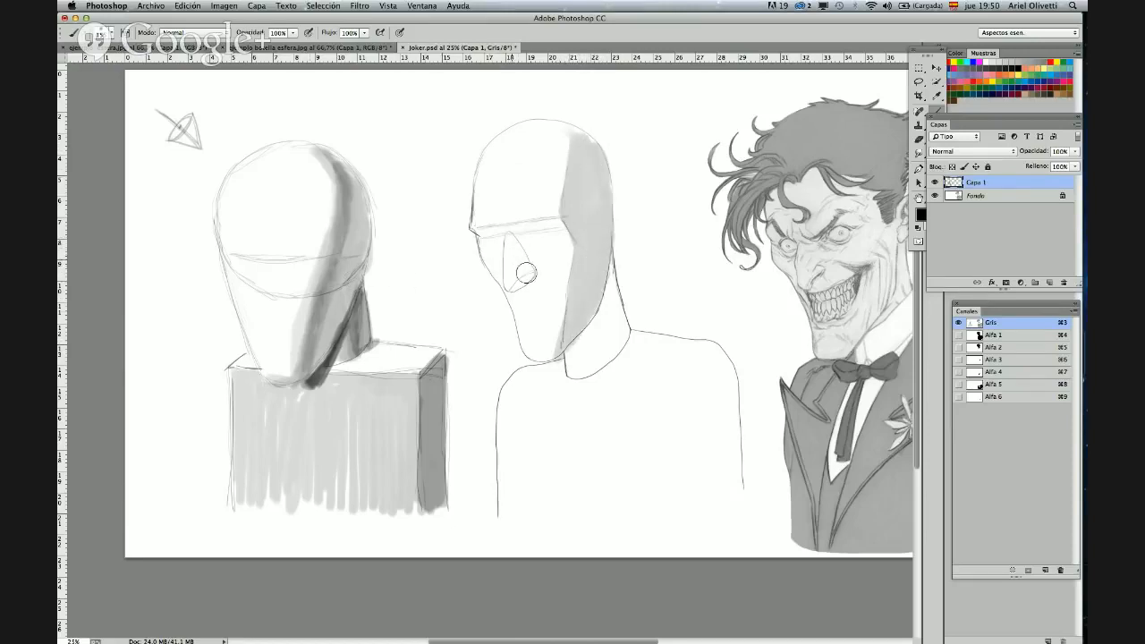
- Shade the side plane of the second head's wedge nose in dark grey with a small brush
{"action": "right_click", "coordinate": [548, 246]}
{"action": "left_click_drag", "start_coordinate": [625, 271], "coordinate": [609, 271]}
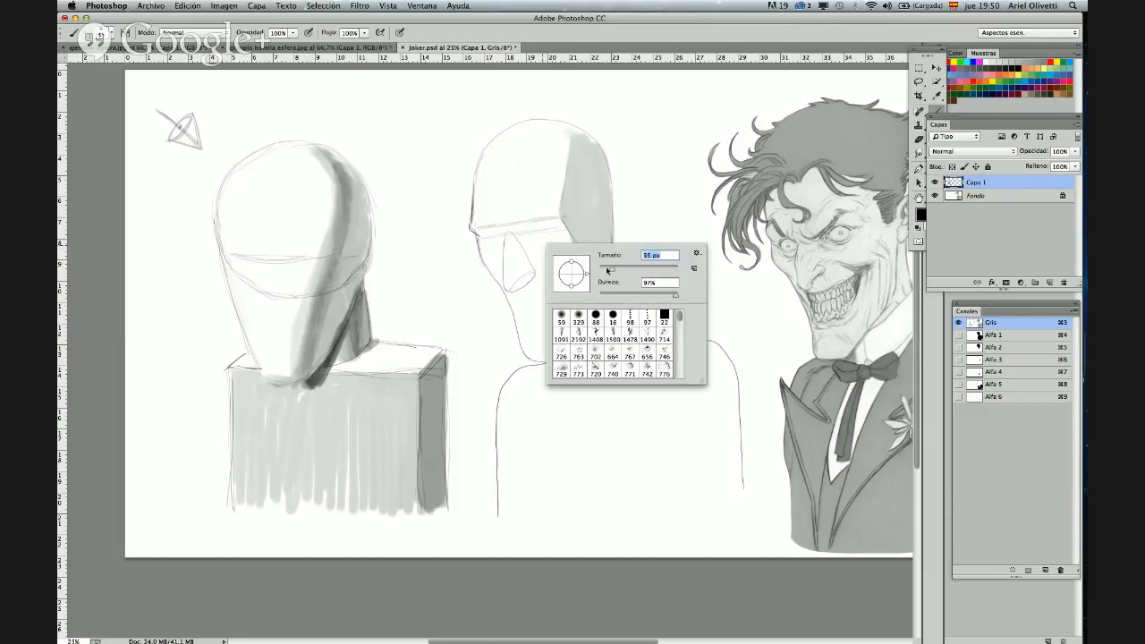
{"action": "left_click", "coordinate": [512, 238]}
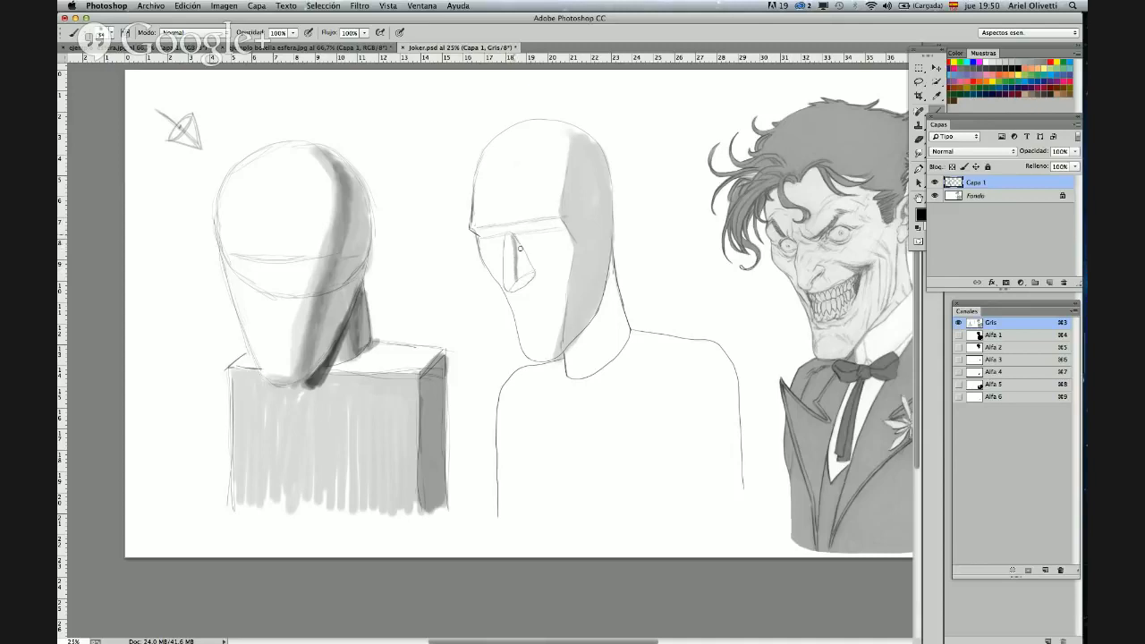
{"action": "mouse_move", "coordinate": [517, 240]}
{"action": "left_mouse_down"}
{"action": "mouse_move", "coordinate": [527, 277]}
{"action": "mouse_move", "coordinate": [519, 242]}
{"action": "mouse_move", "coordinate": [529, 266]}
{"action": "left_mouse_up"}
- Darken the front edge of the second head's side plane, add diagonal strokes across it, and shade the underside of the brow ridge
{"action": "right_click", "coordinate": [586, 222]}
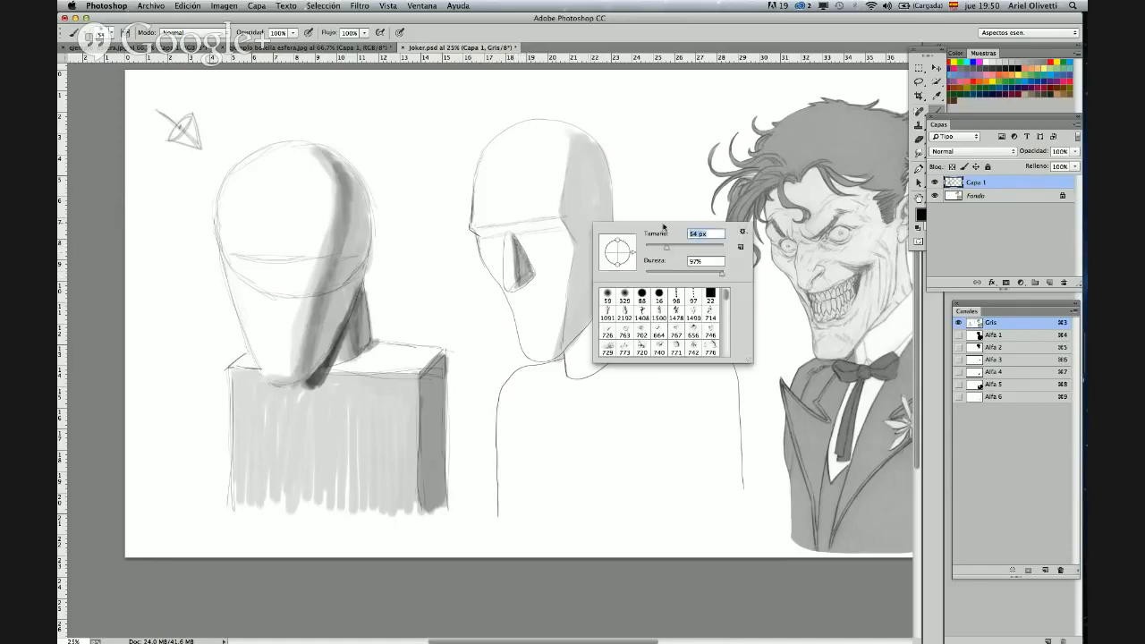
{"action": "left_click_drag", "start_coordinate": [667, 247], "coordinate": [677, 247]}
{"action": "left_click", "coordinate": [581, 135]}
{"action": "mouse_move", "coordinate": [581, 135]}
{"action": "left_mouse_down"}
{"action": "mouse_move", "coordinate": [572, 232]}
{"action": "mouse_move", "coordinate": [557, 211]}
{"action": "mouse_move", "coordinate": [575, 251]}
{"action": "mouse_move", "coordinate": [562, 323]}
{"action": "mouse_move", "coordinate": [577, 266]}
{"action": "mouse_move", "coordinate": [565, 337]}
{"action": "mouse_move", "coordinate": [572, 170]}
{"action": "mouse_move", "coordinate": [600, 164]}
{"action": "mouse_move", "coordinate": [576, 216]}
{"action": "mouse_move", "coordinate": [605, 199]}
{"action": "mouse_move", "coordinate": [608, 212]}
{"action": "mouse_move", "coordinate": [573, 280]}
{"action": "mouse_move", "coordinate": [586, 289]}
{"action": "mouse_move", "coordinate": [583, 320]}
{"action": "left_mouse_up"}
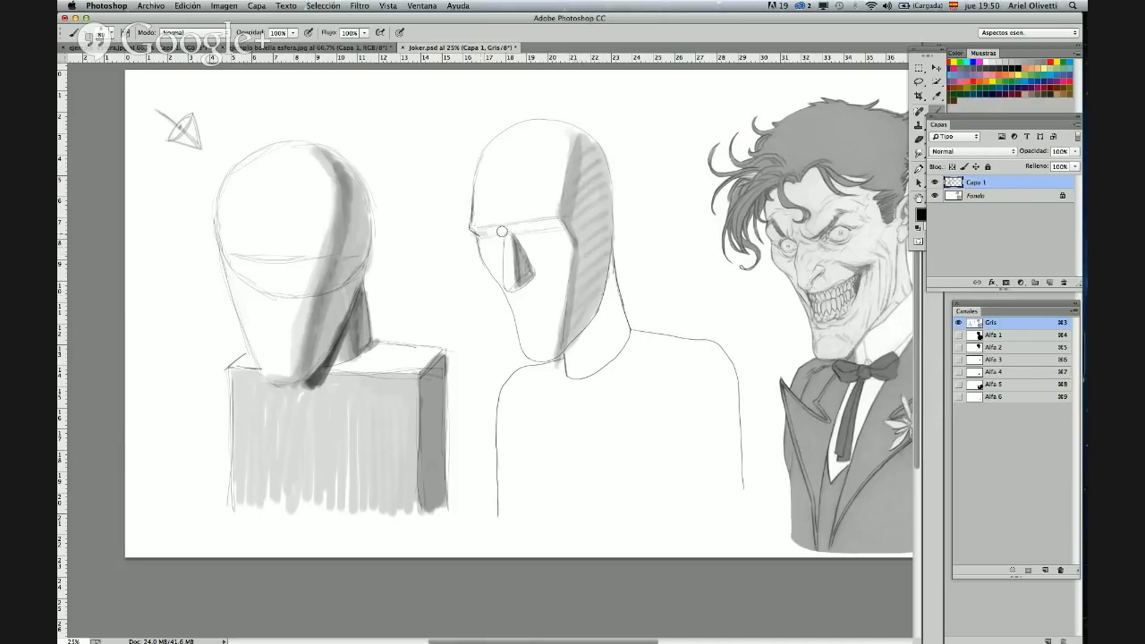
{"action": "mouse_move", "coordinate": [502, 232]}
{"action": "left_mouse_down"}
{"action": "mouse_move", "coordinate": [474, 234]}
{"action": "mouse_move", "coordinate": [546, 222]}
{"action": "mouse_move", "coordinate": [519, 229]}
{"action": "left_mouse_up"}
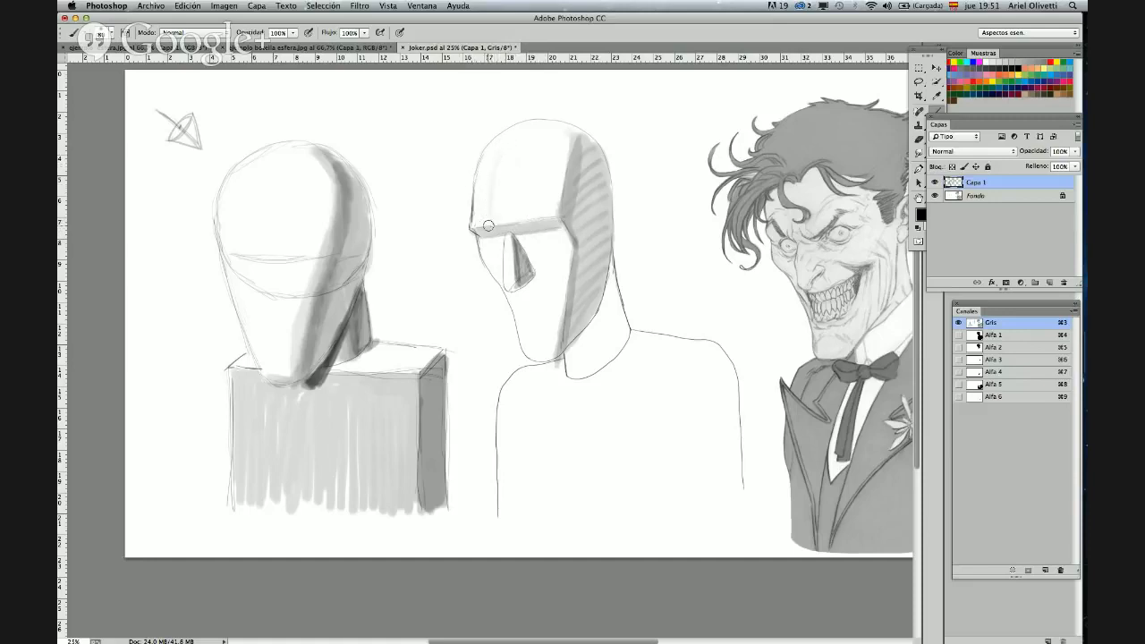
{"action": "mouse_move", "coordinate": [496, 236]}
{"action": "left_mouse_down"}
{"action": "mouse_move", "coordinate": [551, 225]}
{"action": "mouse_move", "coordinate": [560, 227]}
{"action": "left_mouse_up"}
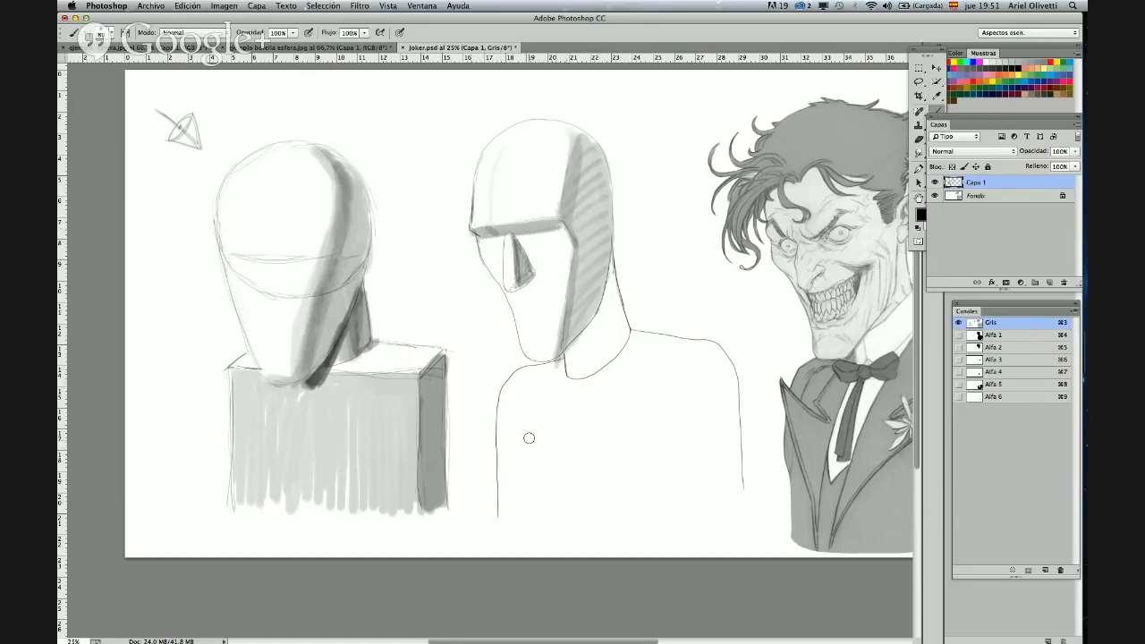
- Paint the dark cast shadow under the second head's jaw and shade the far side of its neck in grey
{"action": "mouse_move", "coordinate": [534, 377]}
{"action": "left_mouse_down"}
{"action": "mouse_move", "coordinate": [537, 356]}
{"action": "mouse_move", "coordinate": [526, 358]}
{"action": "mouse_move", "coordinate": [577, 341]}
{"action": "mouse_move", "coordinate": [571, 355]}
{"action": "mouse_move", "coordinate": [599, 322]}
{"action": "mouse_move", "coordinate": [615, 256]}
{"action": "left_mouse_up"}
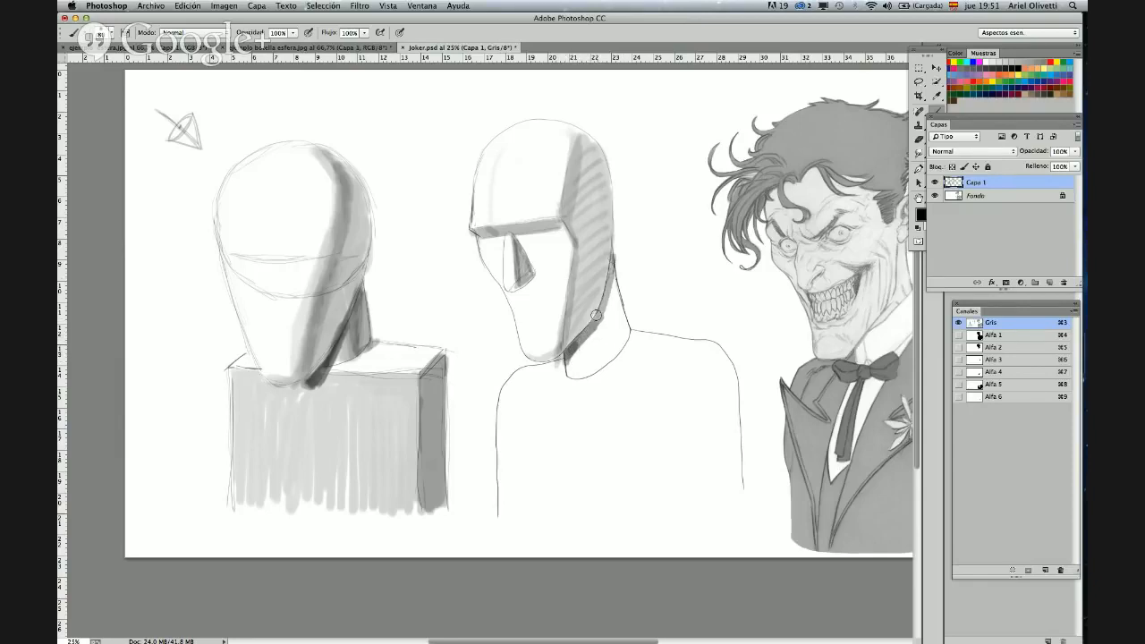
{"action": "mouse_move", "coordinate": [569, 353]}
{"action": "left_mouse_down"}
{"action": "mouse_move", "coordinate": [612, 300]}
{"action": "mouse_move", "coordinate": [596, 322]}
{"action": "mouse_move", "coordinate": [615, 268]}
{"action": "mouse_move", "coordinate": [623, 321]}
{"action": "mouse_move", "coordinate": [614, 295]}
{"action": "mouse_move", "coordinate": [612, 345]}
{"action": "mouse_move", "coordinate": [604, 358]}
{"action": "mouse_move", "coordinate": [571, 361]}
{"action": "mouse_move", "coordinate": [614, 351]}
{"action": "mouse_move", "coordinate": [612, 292]}
{"action": "mouse_move", "coordinate": [618, 362]}
{"action": "left_mouse_up"}
{"action": "right_click", "coordinate": [617, 289]}
{"action": "left_click", "coordinate": [708, 312]}
{"action": "left_click", "coordinate": [613, 291]}
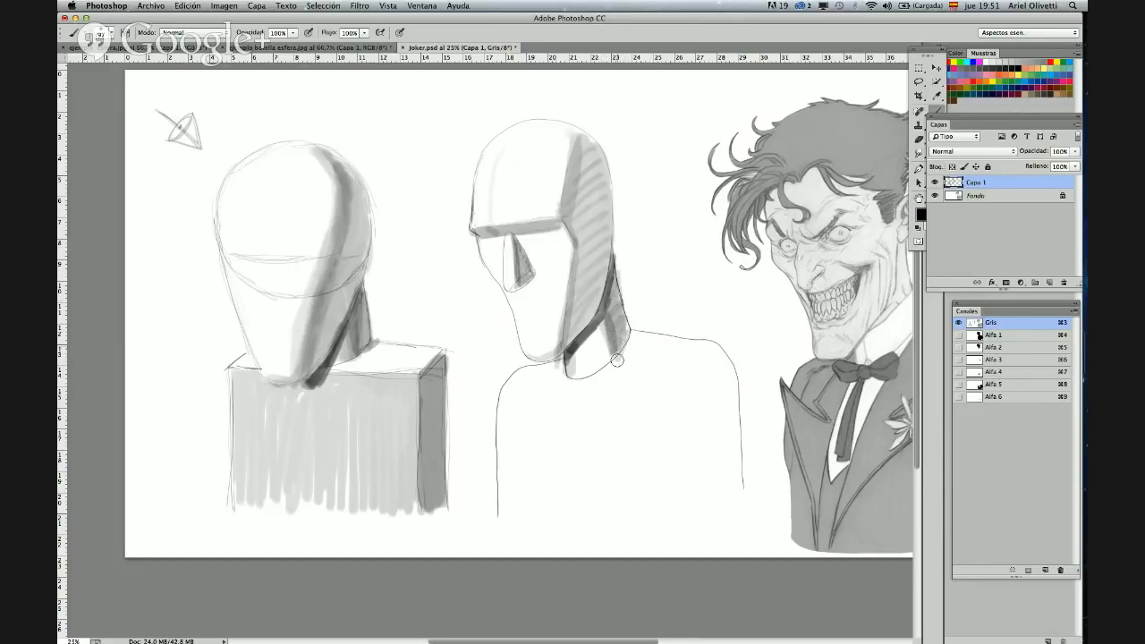
- Fill the second bust's torso with vertical grey strokes using a 155 px brush, adding a darker band across the upper chest
{"action": "right_click", "coordinate": [545, 409]}
{"action": "left_click_drag", "start_coordinate": [643, 431], "coordinate": [655, 432]}
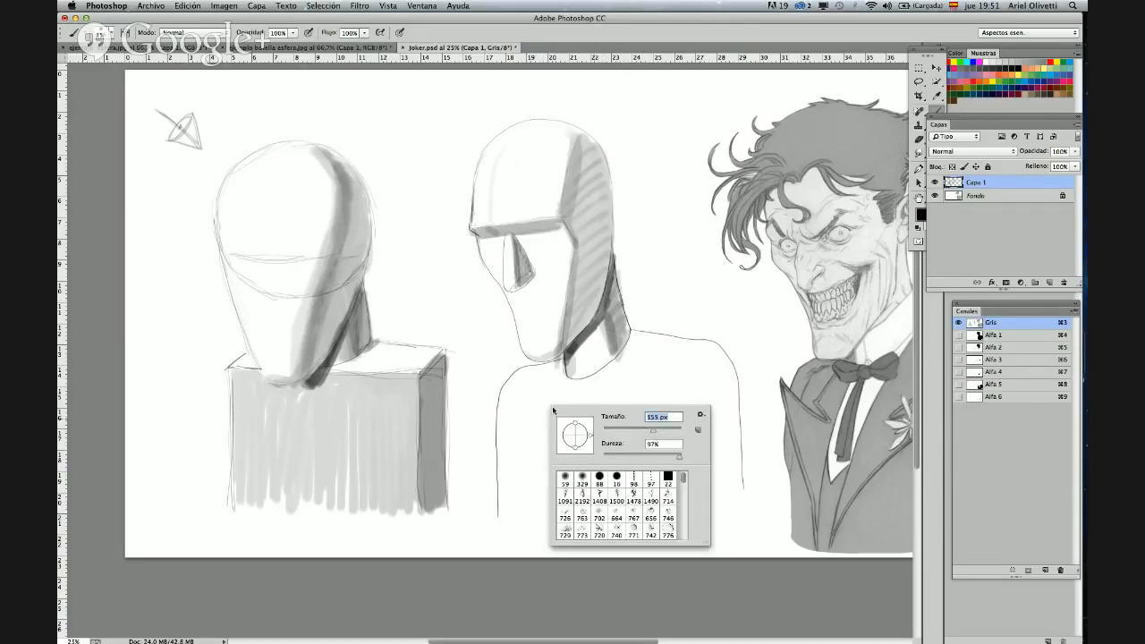
{"action": "key", "text": "Return"}
{"action": "mouse_move", "coordinate": [503, 396]}
{"action": "left_mouse_down"}
{"action": "mouse_move", "coordinate": [641, 410]}
{"action": "mouse_move", "coordinate": [621, 407]}
{"action": "mouse_move", "coordinate": [723, 380]}
{"action": "left_mouse_up"}
{"action": "mouse_move", "coordinate": [499, 399]}
{"action": "left_mouse_down"}
{"action": "mouse_move", "coordinate": [511, 442]}
{"action": "mouse_move", "coordinate": [537, 440]}
{"action": "mouse_move", "coordinate": [617, 410]}
{"action": "mouse_move", "coordinate": [669, 417]}
{"action": "mouse_move", "coordinate": [730, 386]}
{"action": "mouse_move", "coordinate": [696, 409]}
{"action": "mouse_move", "coordinate": [512, 405]}
{"action": "mouse_move", "coordinate": [508, 520]}
{"action": "mouse_move", "coordinate": [541, 478]}
{"action": "mouse_move", "coordinate": [553, 419]}
{"action": "mouse_move", "coordinate": [581, 420]}
{"action": "mouse_move", "coordinate": [634, 521]}
{"action": "mouse_move", "coordinate": [681, 411]}
{"action": "mouse_move", "coordinate": [709, 393]}
{"action": "mouse_move", "coordinate": [742, 435]}
{"action": "left_mouse_up"}
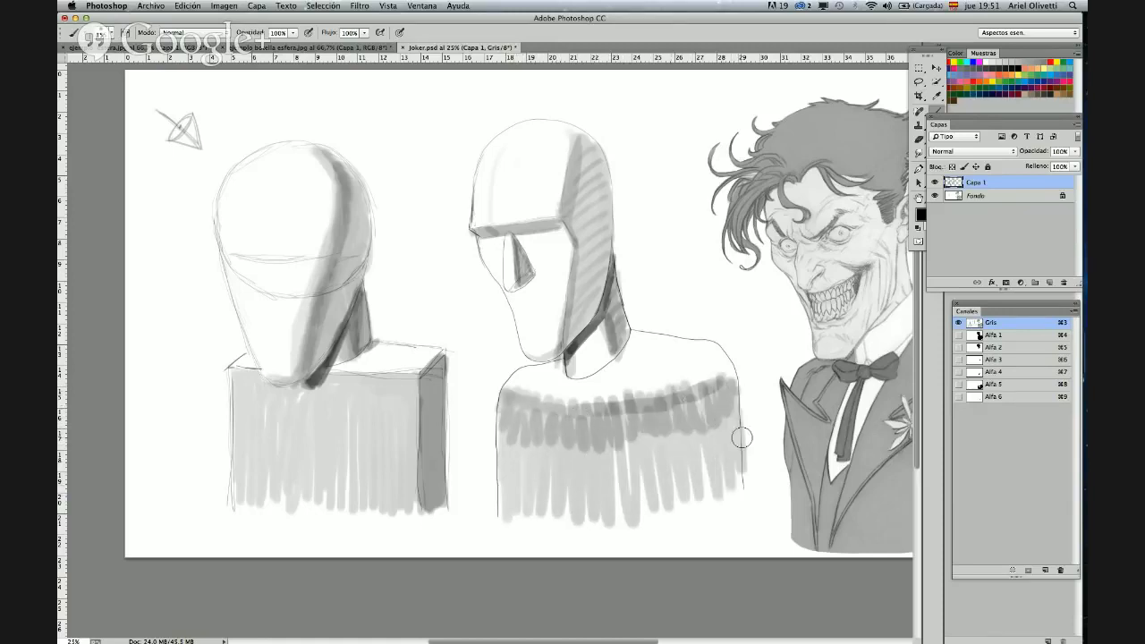
- Paint small dark cast shadows on the second bust's shoulder beside the neck and beneath the tip of its nose
{"action": "right_click", "coordinate": [645, 342]}
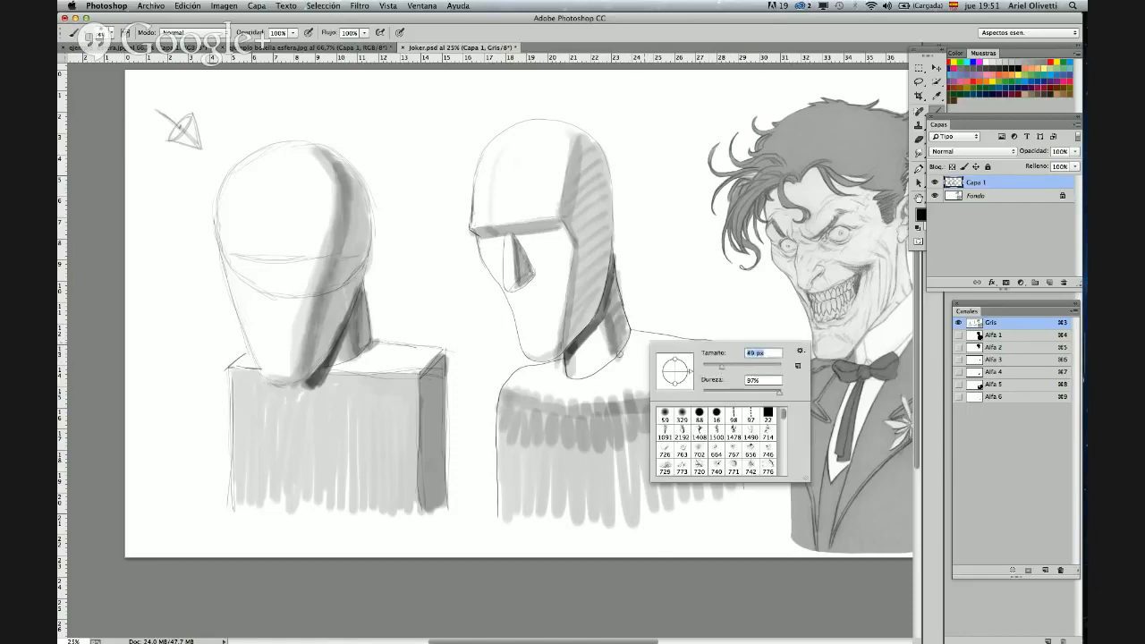
{"action": "left_click_drag", "start_coordinate": [619, 355], "coordinate": [667, 335]}
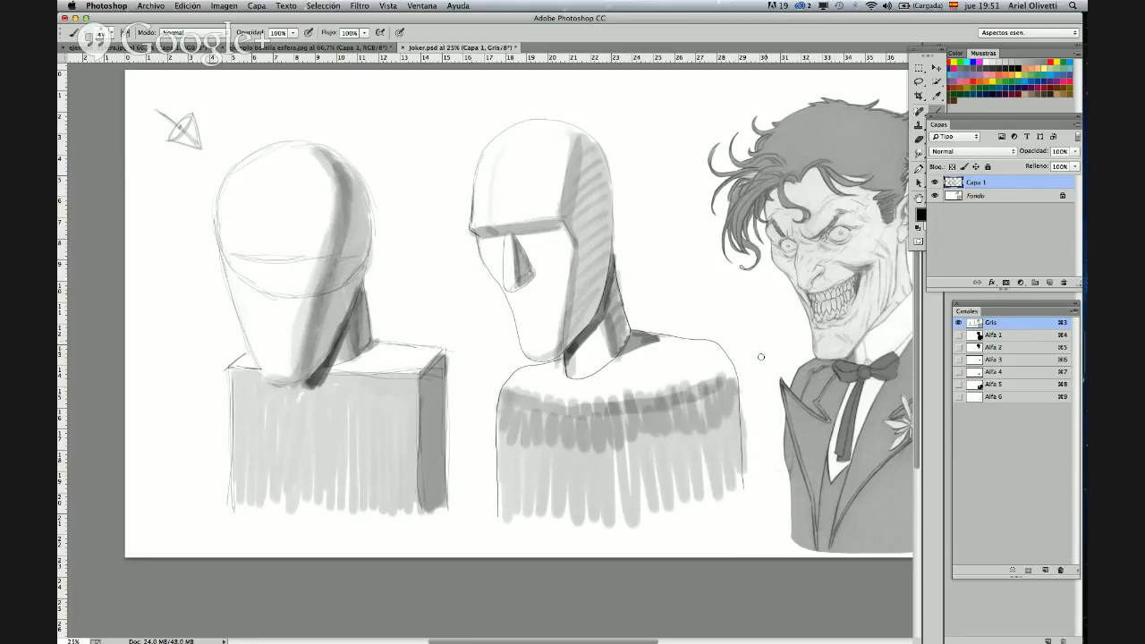
{"action": "right_click", "coordinate": [532, 277]}
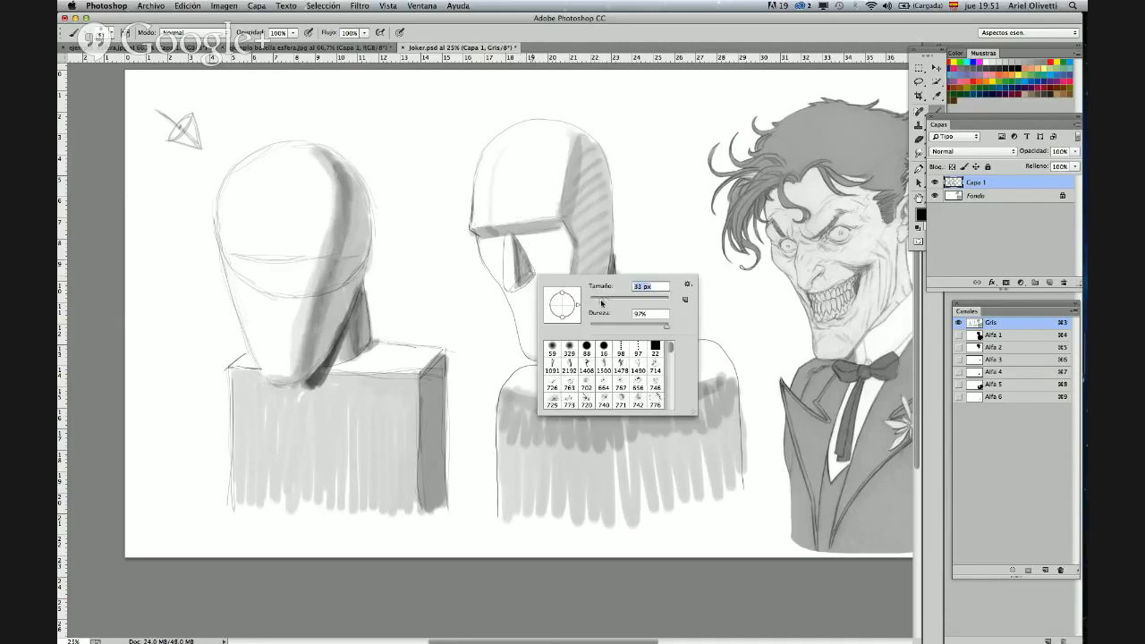
{"action": "left_click_drag", "start_coordinate": [526, 276], "coordinate": [523, 289]}
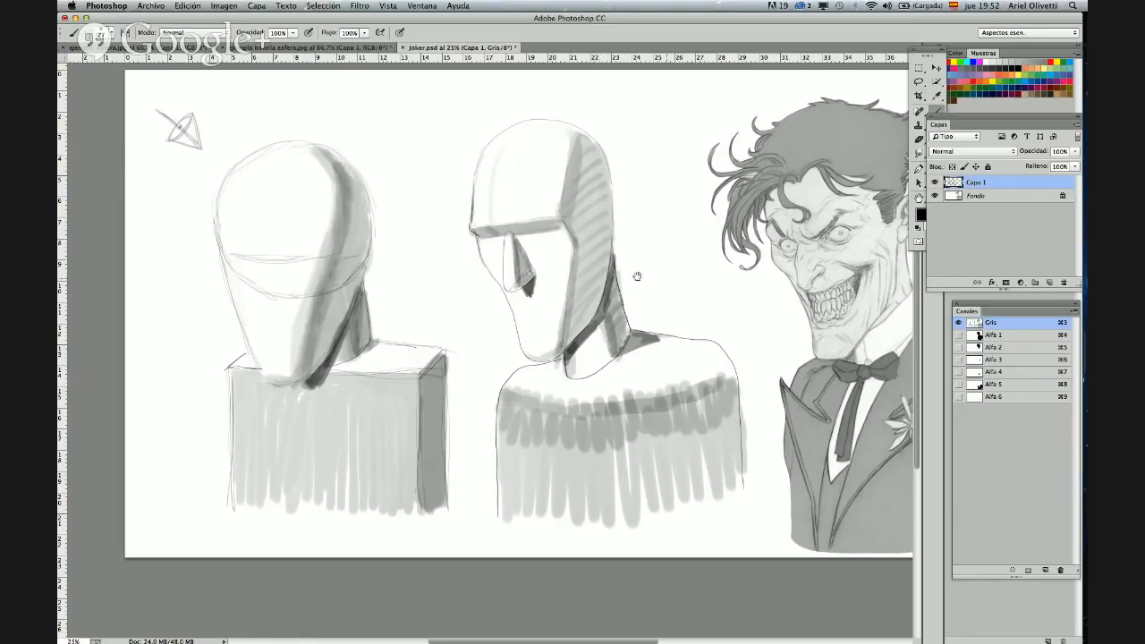
- Shade the planes under the Joker's brows and paint the core shadow from his temple down the cheek to the jaw
{"action": "scroll", "coordinate": [637, 276], "scroll_direction": "right", "scroll_amount": 5}
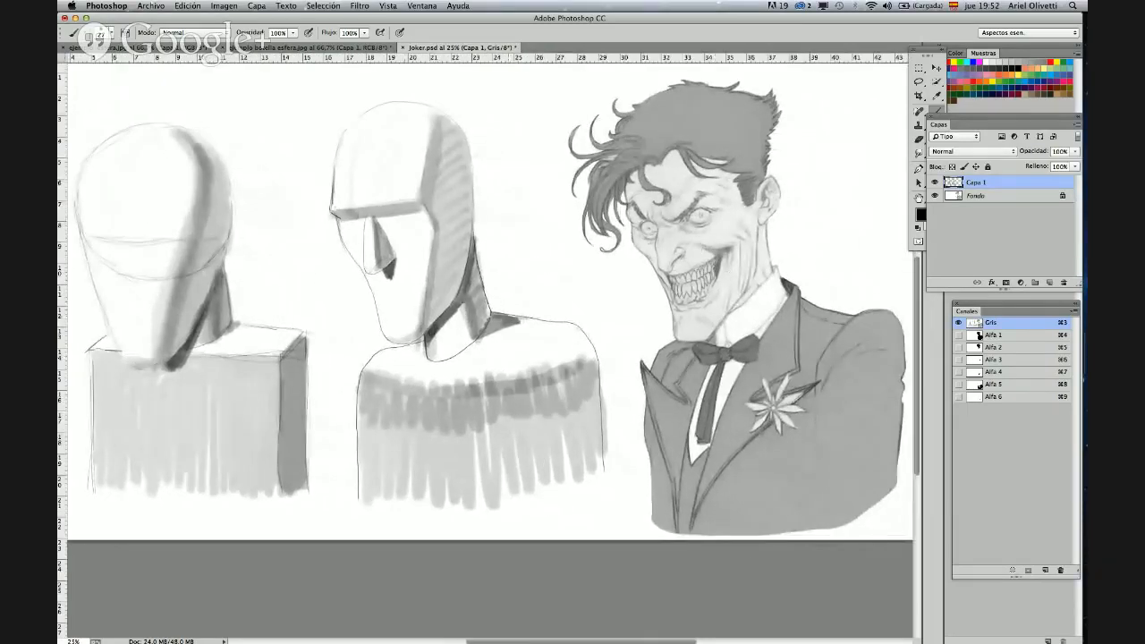
{"action": "scroll", "coordinate": [810, 231], "scroll_direction": "right", "scroll_amount": 3}
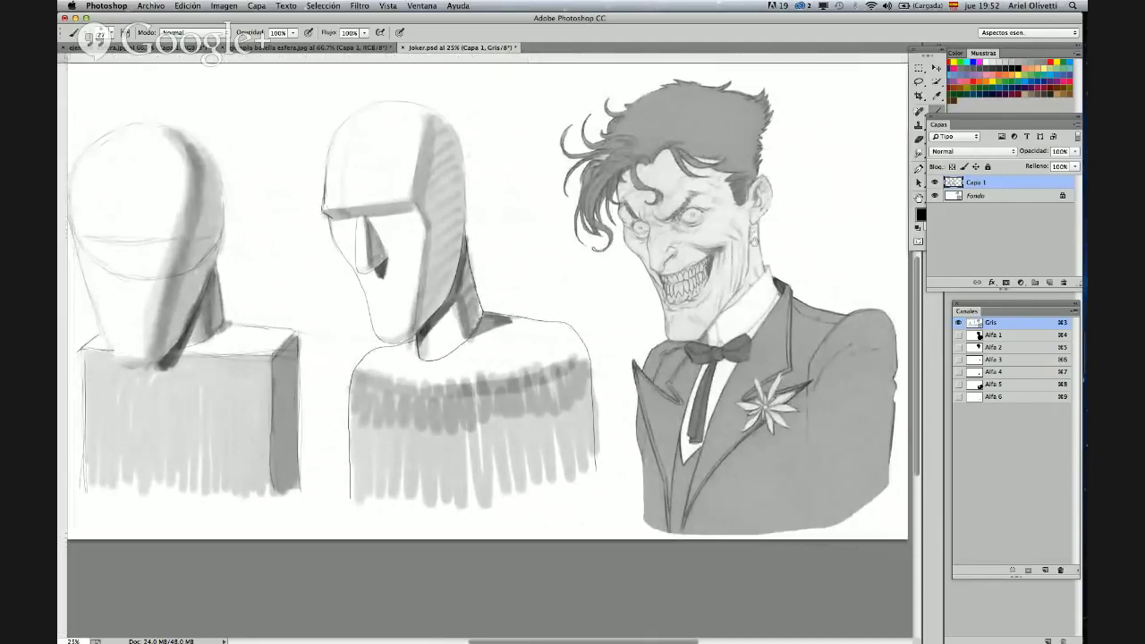
{"action": "key", "text": "super+r"}
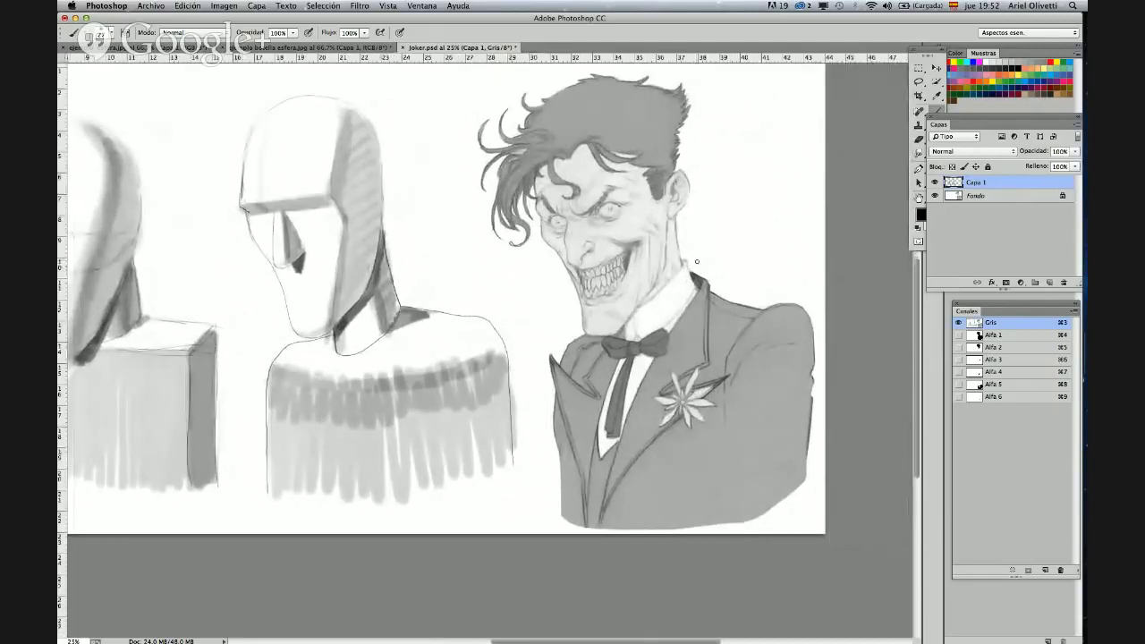
{"action": "key", "text": "z"}
{"action": "left_click", "coordinate": [706, 252]}
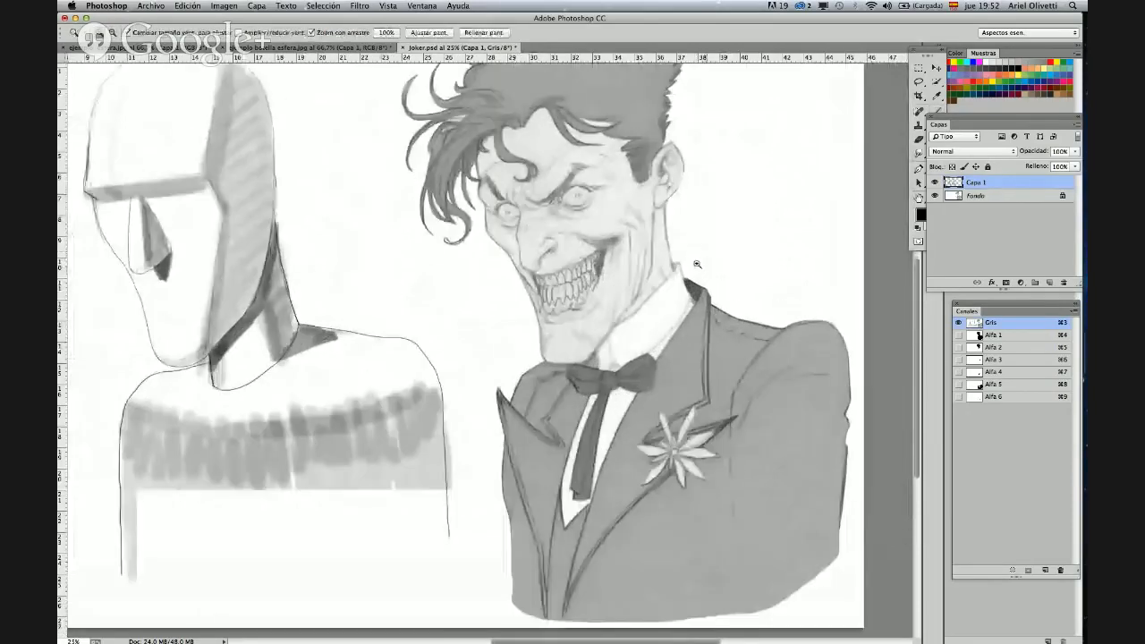
{"action": "left_click_drag", "start_coordinate": [695, 244], "coordinate": [675, 275]}
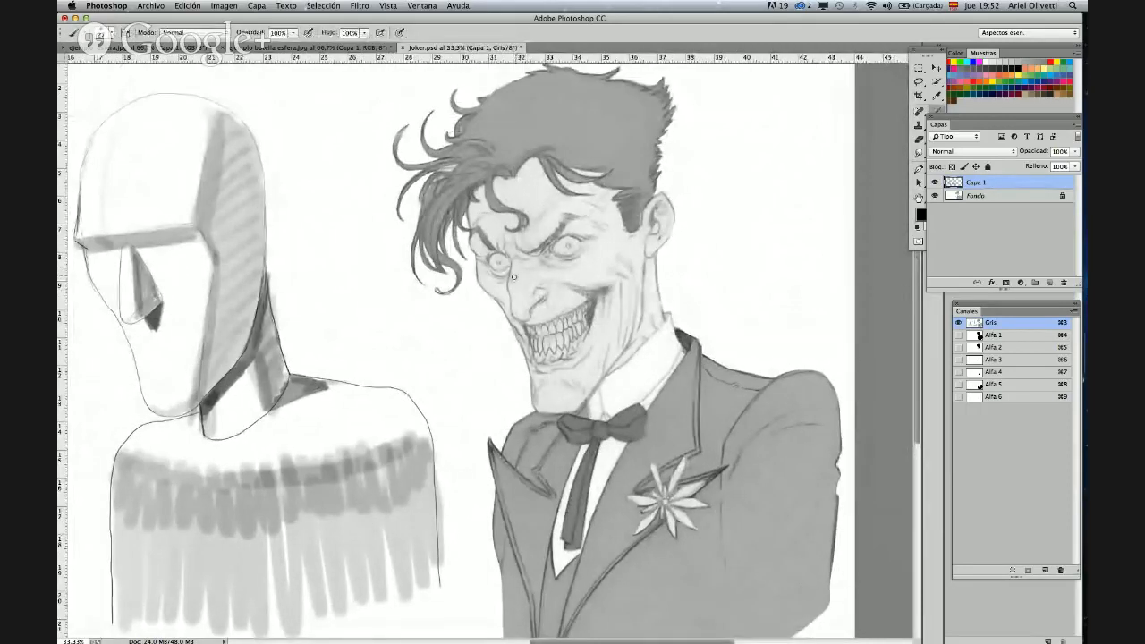
{"action": "right_click", "coordinate": [618, 236]}
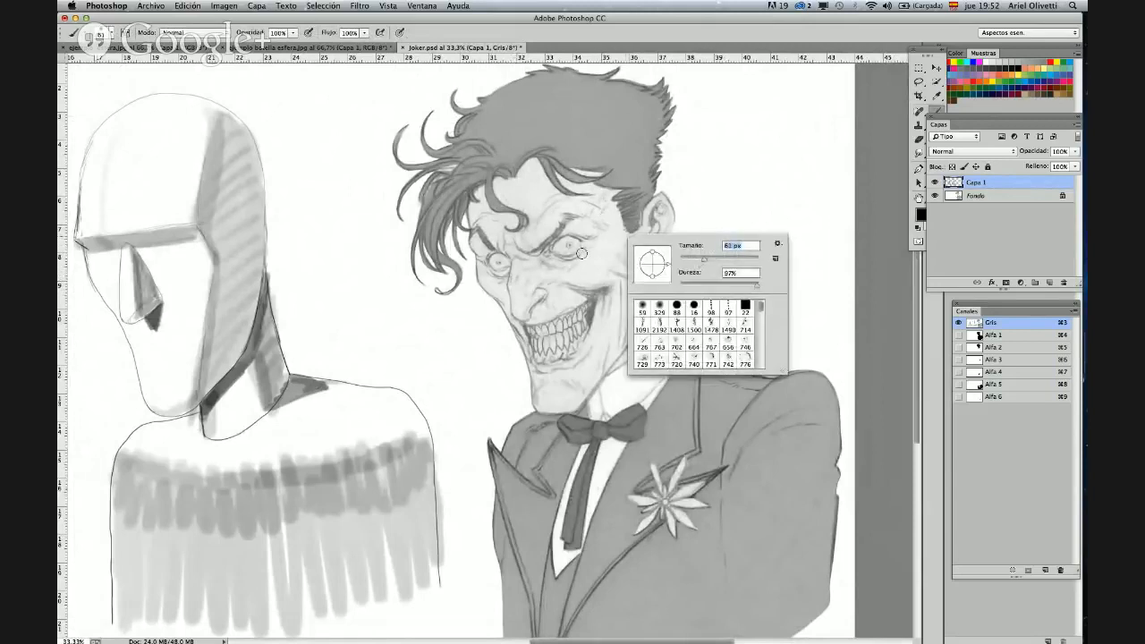
{"action": "left_click", "coordinate": [485, 249]}
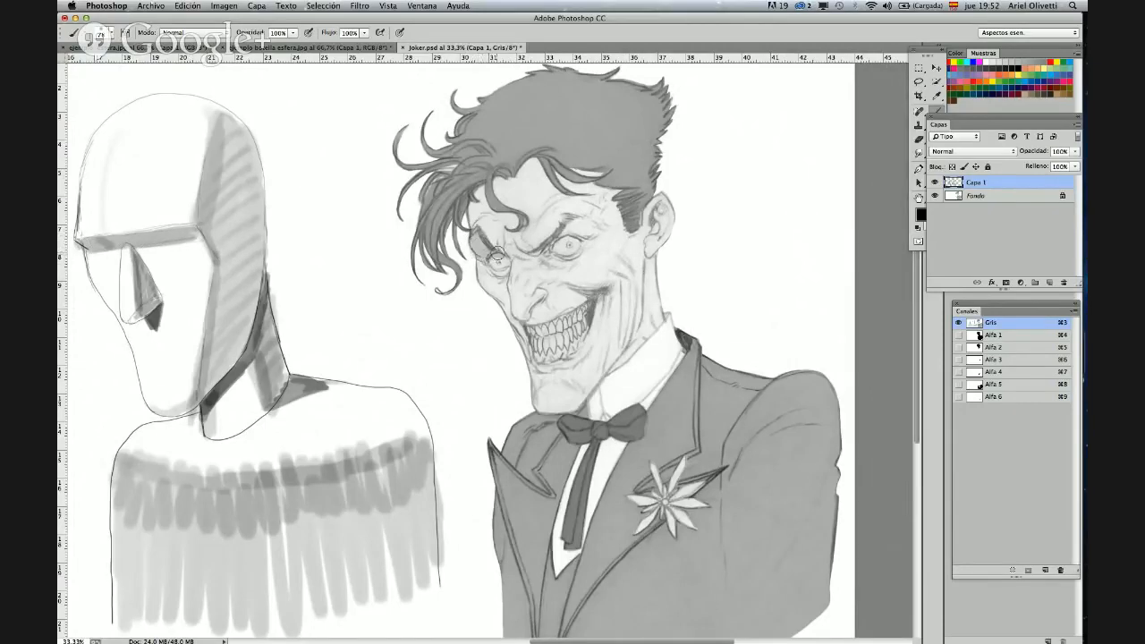
{"action": "mouse_move", "coordinate": [544, 248]}
{"action": "left_mouse_down"}
{"action": "mouse_move", "coordinate": [568, 220]}
{"action": "mouse_move", "coordinate": [594, 233]}
{"action": "mouse_move", "coordinate": [589, 223]}
{"action": "mouse_move", "coordinate": [530, 245]}
{"action": "left_mouse_up"}
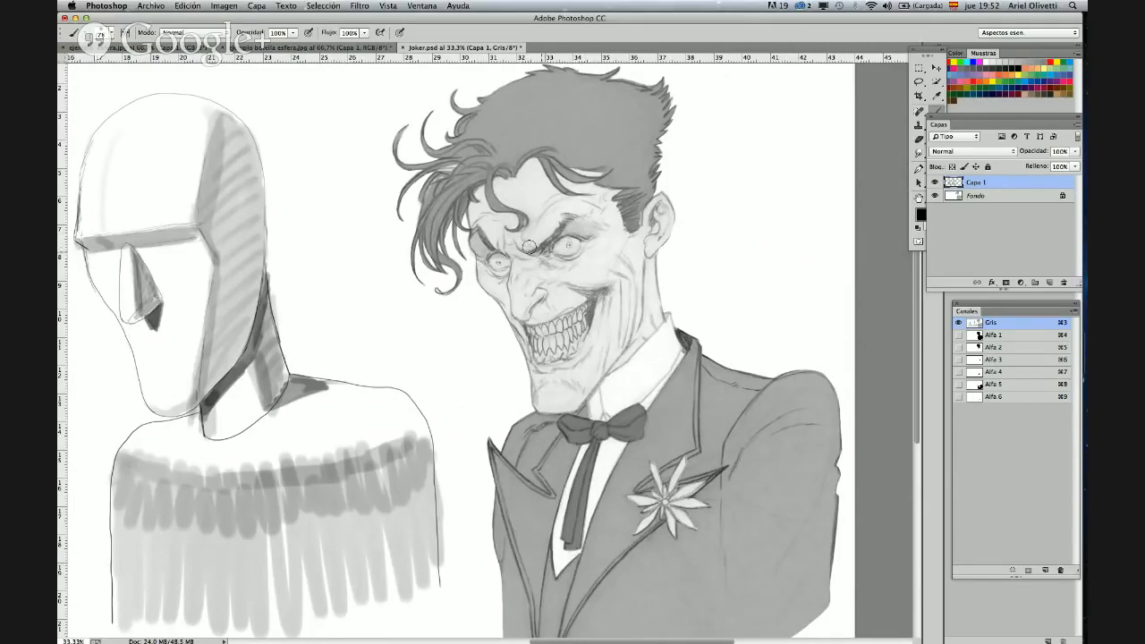
{"action": "left_click", "coordinate": [494, 253]}
{"action": "mouse_move", "coordinate": [595, 177]}
{"action": "left_mouse_down"}
{"action": "mouse_move", "coordinate": [580, 214]}
{"action": "mouse_move", "coordinate": [612, 242]}
{"action": "mouse_move", "coordinate": [612, 265]}
{"action": "mouse_move", "coordinate": [599, 288]}
{"action": "mouse_move", "coordinate": [604, 274]}
{"action": "mouse_move", "coordinate": [579, 287]}
{"action": "mouse_move", "coordinate": [608, 272]}
{"action": "mouse_move", "coordinate": [616, 303]}
{"action": "mouse_move", "coordinate": [566, 411]}
{"action": "mouse_move", "coordinate": [587, 384]}
{"action": "left_mouse_up"}
{"action": "left_click_drag", "start_coordinate": [617, 299], "coordinate": [612, 279]}
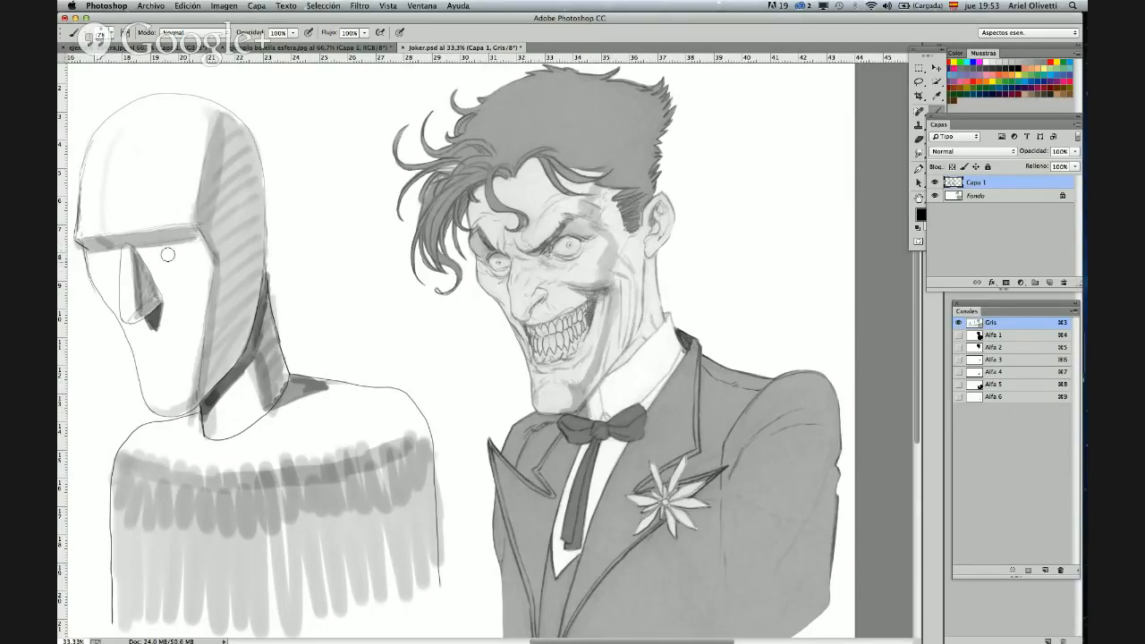
- Shade the side plane of the Joker's nose in grey from the inner eye down to the nostril with a smaller brush
{"action": "right_click", "coordinate": [516, 231]}
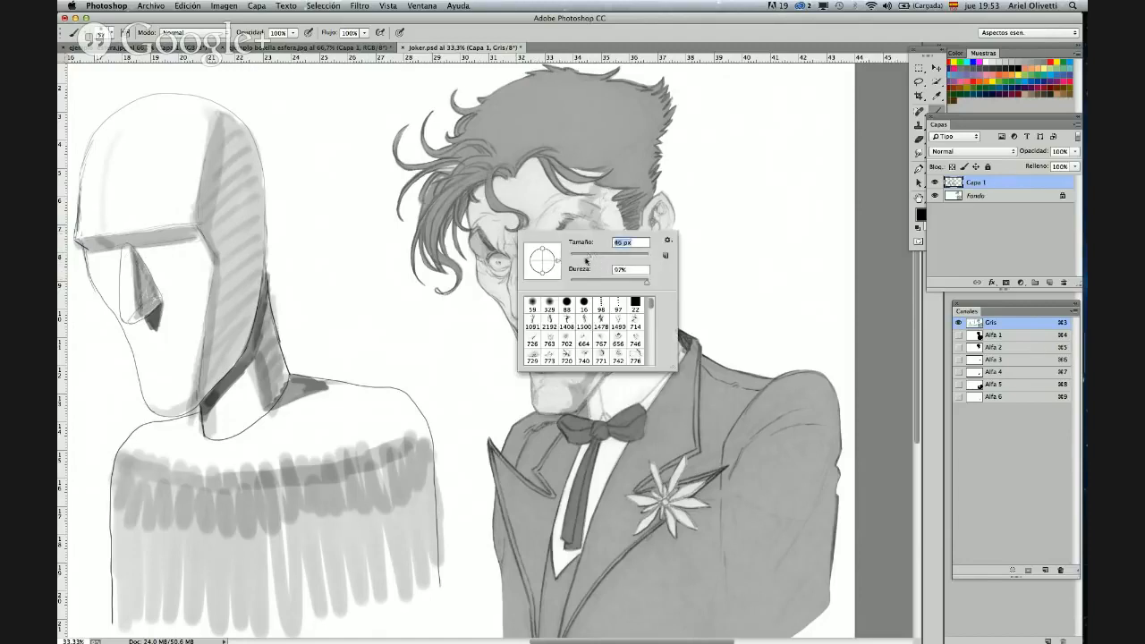
{"action": "left_click", "coordinate": [502, 280]}
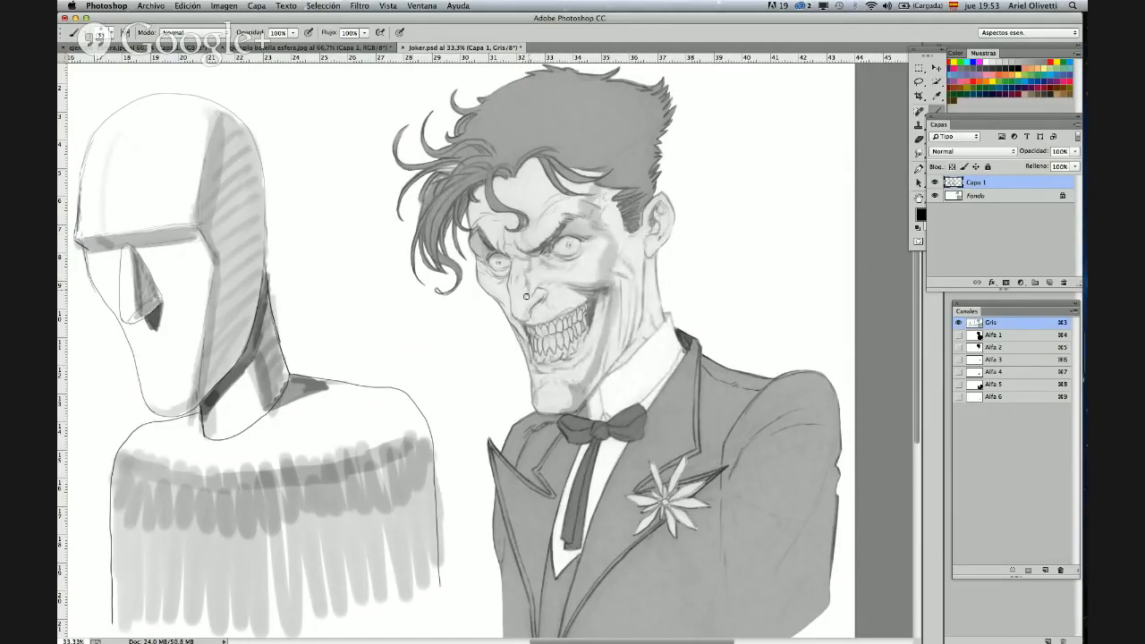
{"action": "left_click_drag", "start_coordinate": [530, 304], "coordinate": [529, 309]}
{"action": "left_click_drag", "start_coordinate": [531, 279], "coordinate": [542, 283]}
- Darken the Joker's jaw shadow toward the underside of the chin with a small brush
{"action": "key", "text": "z"}
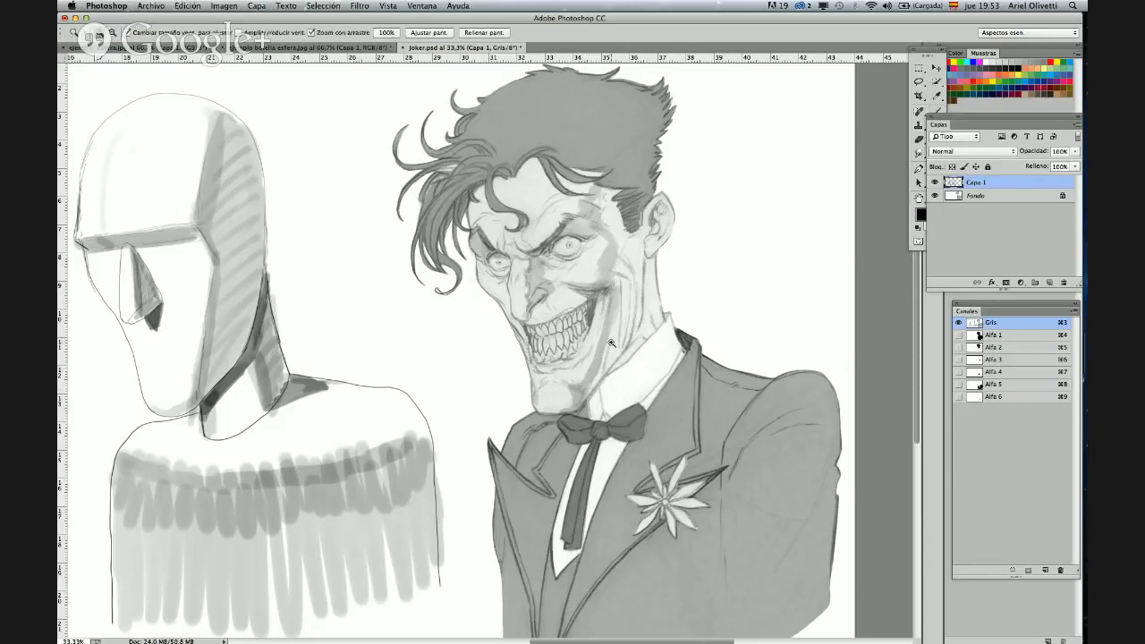
{"action": "left_click", "coordinate": [611, 343]}
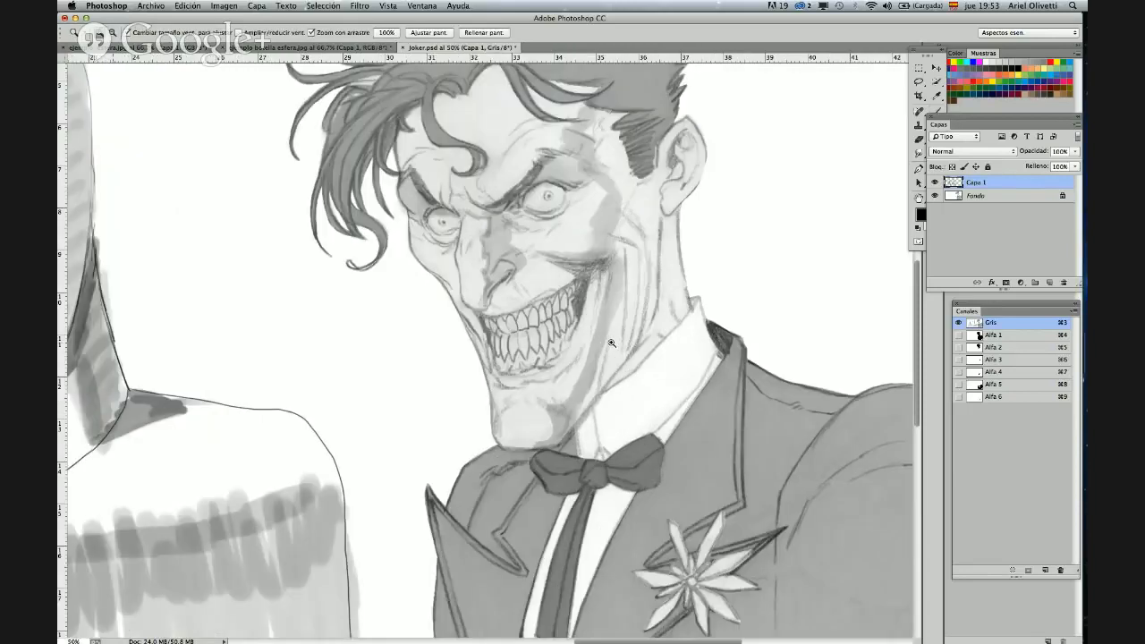
{"action": "key", "text": "b"}
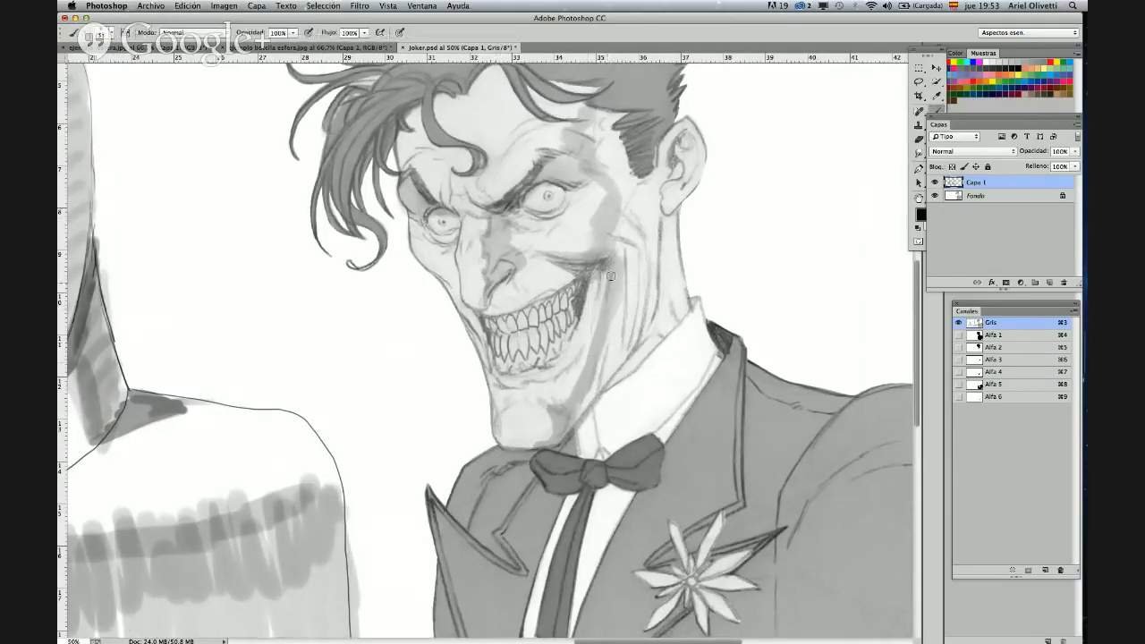
{"action": "left_click_drag", "start_coordinate": [563, 417], "coordinate": [526, 449]}
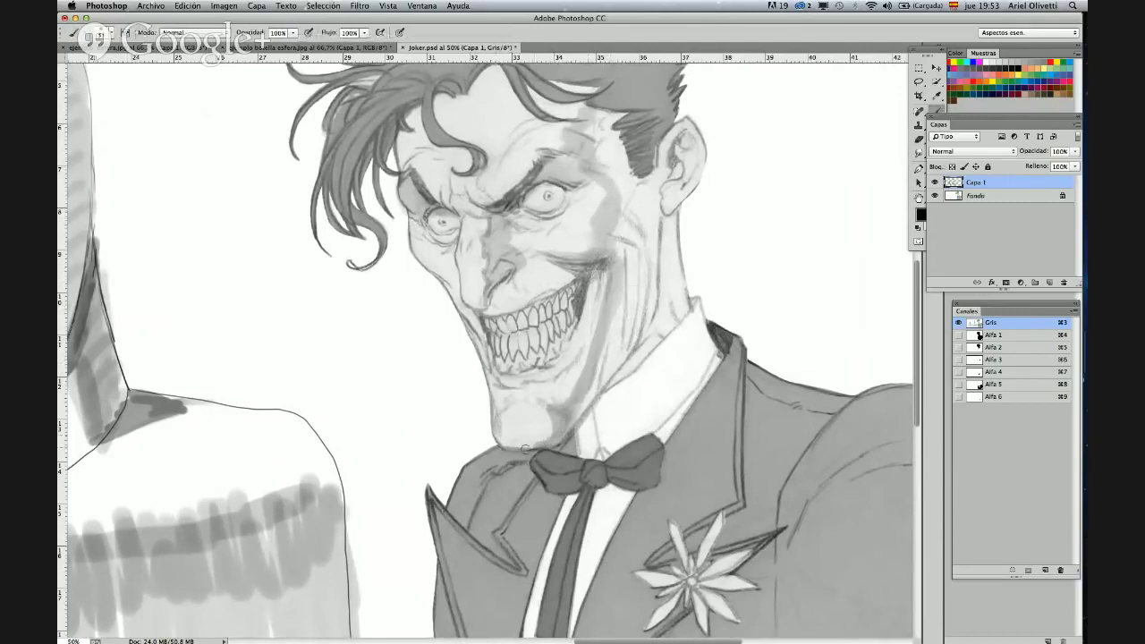
- Paint the jaw's dark cast shadow across the Joker's neck and white shirt collar with a larger brush
{"action": "right_click", "coordinate": [641, 371]}
{"action": "left_click", "coordinate": [721, 390]}
{"action": "left_click", "coordinate": [581, 430]}
{"action": "mouse_move", "coordinate": [598, 405]}
{"action": "left_mouse_down"}
{"action": "mouse_move", "coordinate": [583, 420]}
{"action": "mouse_move", "coordinate": [608, 438]}
{"action": "mouse_move", "coordinate": [628, 410]}
{"action": "mouse_move", "coordinate": [612, 424]}
{"action": "mouse_move", "coordinate": [617, 393]}
{"action": "mouse_move", "coordinate": [592, 409]}
{"action": "left_mouse_up"}
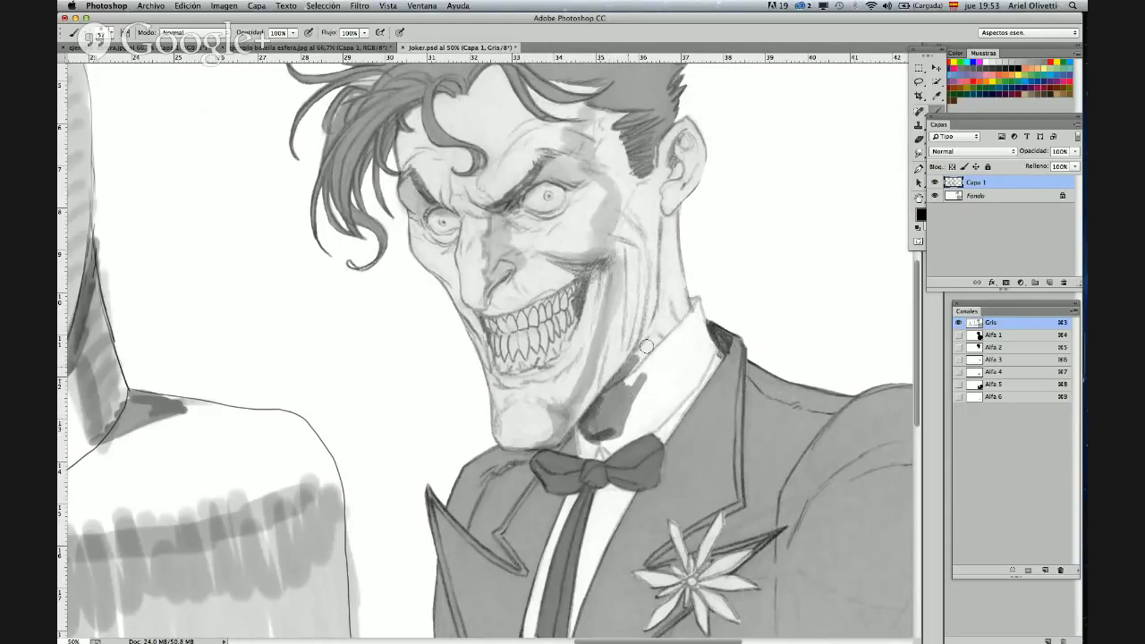
- Fill in the cast shadow beneath the Joker's jaw on the neck up to the shirt collar with dark grey strokes
{"action": "mouse_move", "coordinate": [646, 346]}
{"action": "left_mouse_down"}
{"action": "mouse_move", "coordinate": [640, 379]}
{"action": "mouse_move", "coordinate": [643, 344]}
{"action": "left_mouse_up"}
{"action": "mouse_move", "coordinate": [594, 419]}
{"action": "left_mouse_down"}
{"action": "mouse_move", "coordinate": [618, 384]}
{"action": "mouse_move", "coordinate": [620, 422]}
{"action": "mouse_move", "coordinate": [657, 319]}
{"action": "left_mouse_up"}
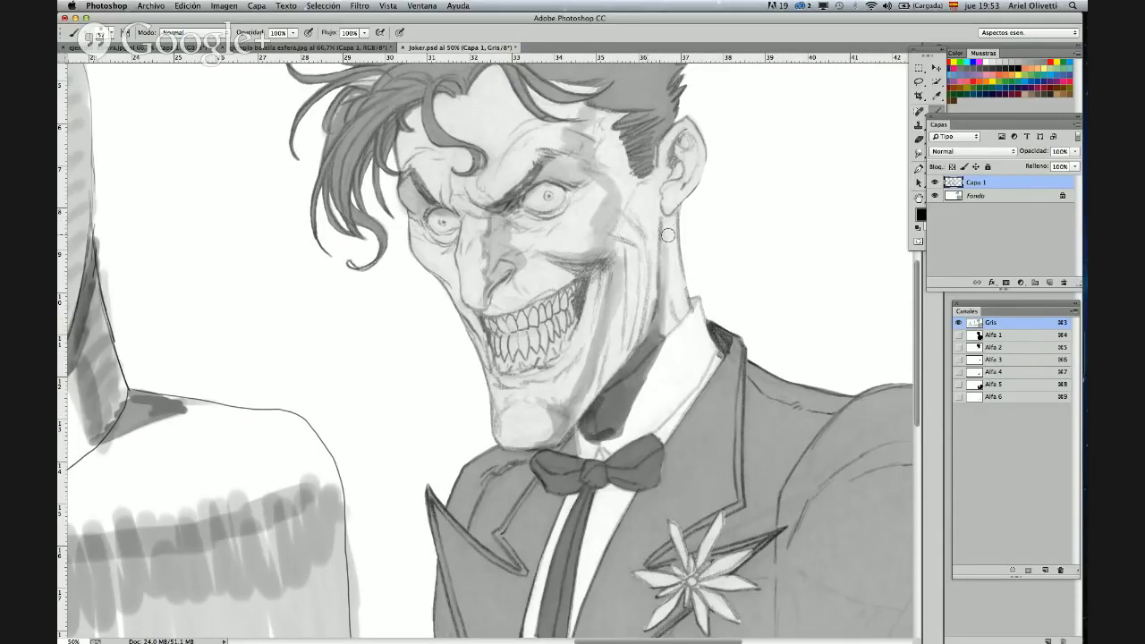
- Enlarge the brush to 75 px and shade the Joker's face from temple to chin, plus the ear and the side of the neck
{"action": "scroll", "coordinate": [682, 220], "scroll_direction": "up", "scroll_amount": 1}
{"action": "right_click", "coordinate": [583, 134]}
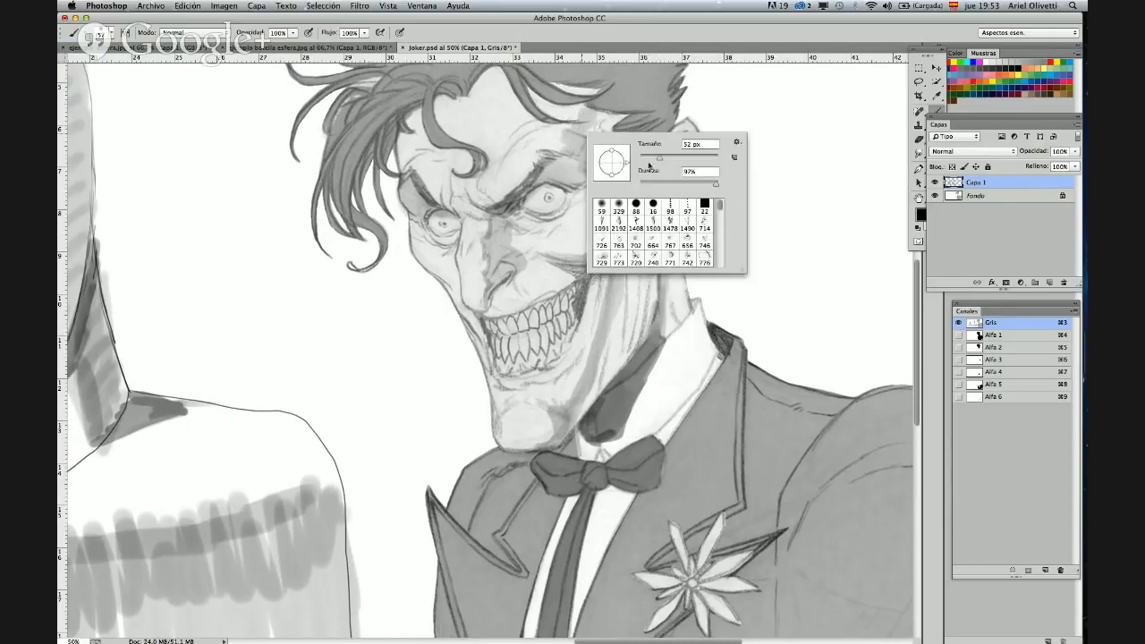
{"action": "left_click", "coordinate": [585, 105]}
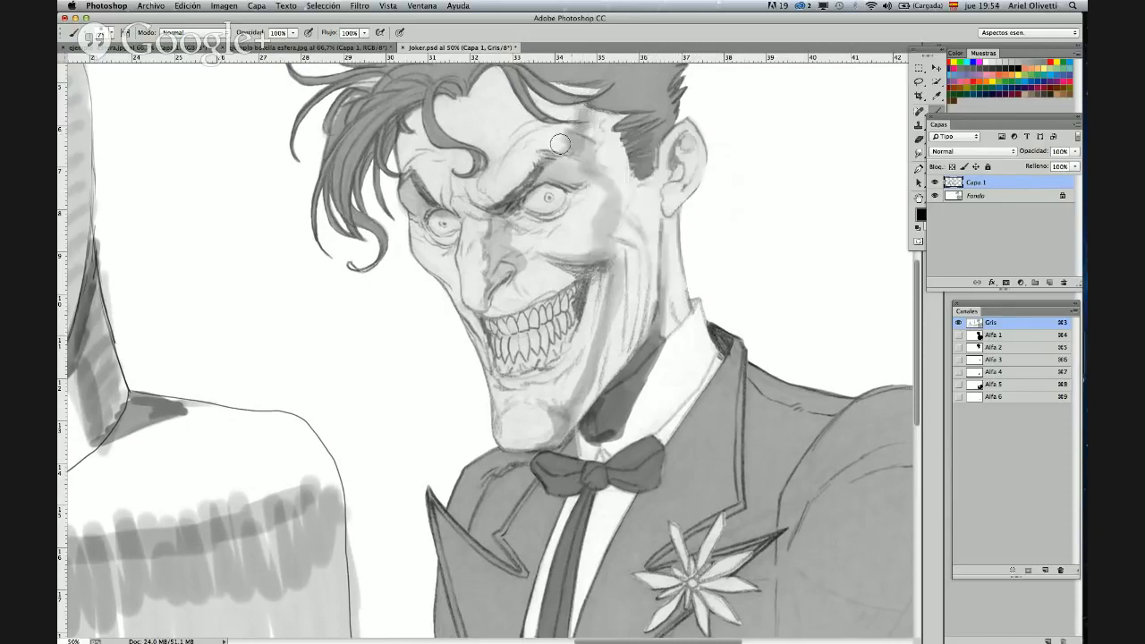
{"action": "mouse_move", "coordinate": [609, 193]}
{"action": "left_mouse_down"}
{"action": "mouse_move", "coordinate": [606, 310]}
{"action": "mouse_move", "coordinate": [611, 302]}
{"action": "mouse_move", "coordinate": [549, 442]}
{"action": "left_mouse_up"}
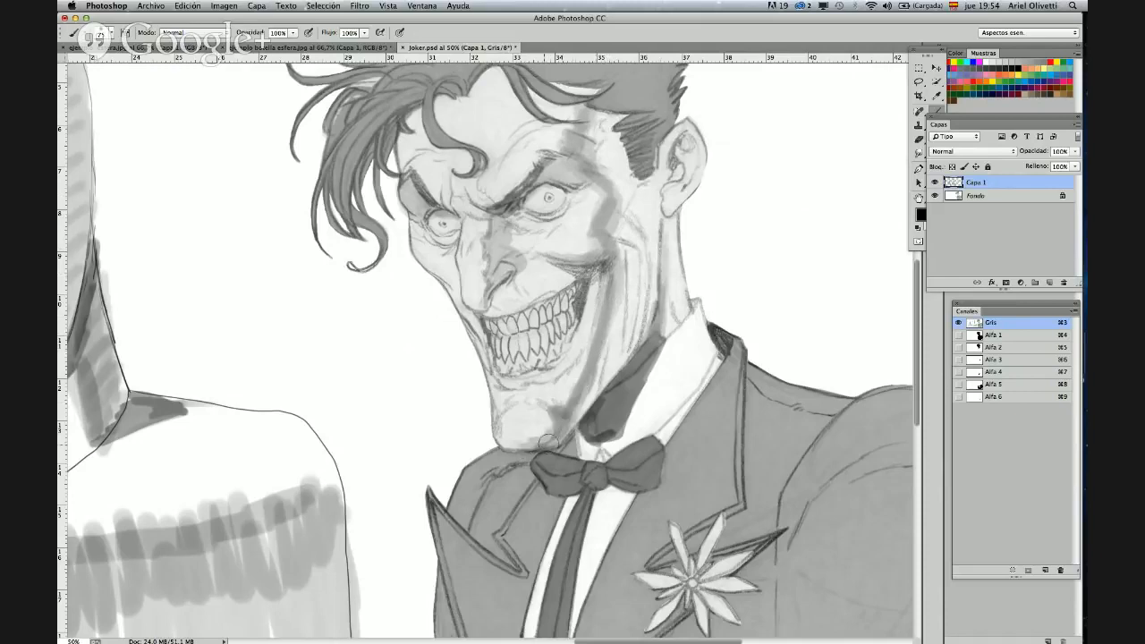
{"action": "left_click_drag", "start_coordinate": [656, 329], "coordinate": [671, 234]}
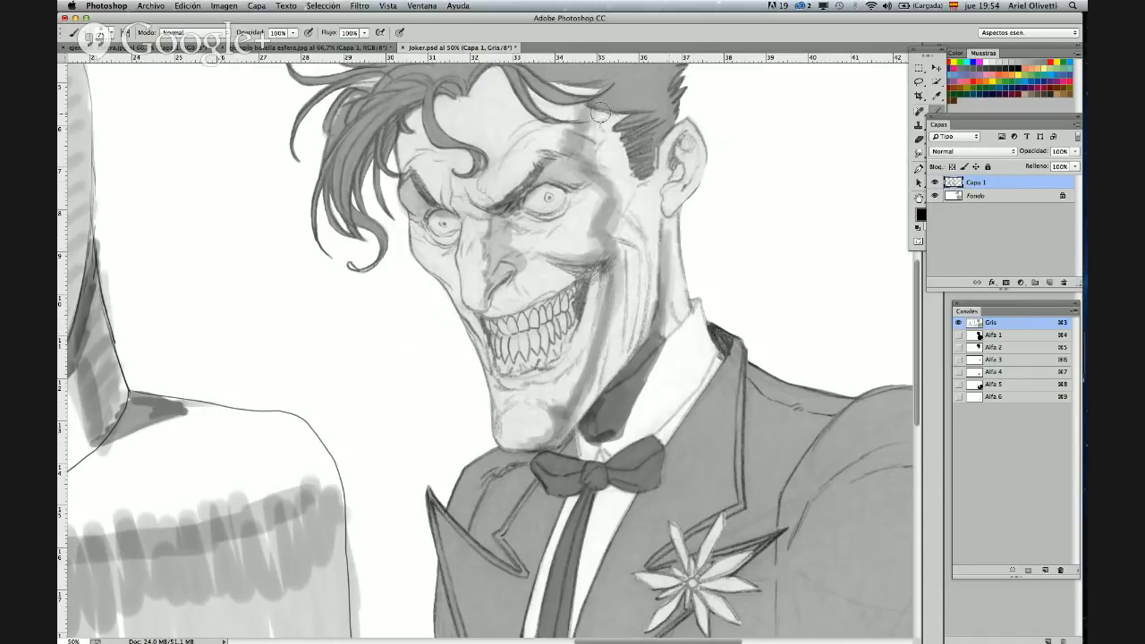
{"action": "mouse_move", "coordinate": [587, 132]}
{"action": "left_mouse_down"}
{"action": "mouse_move", "coordinate": [617, 113]}
{"action": "mouse_move", "coordinate": [636, 119]}
{"action": "mouse_move", "coordinate": [616, 156]}
{"action": "left_mouse_up"}
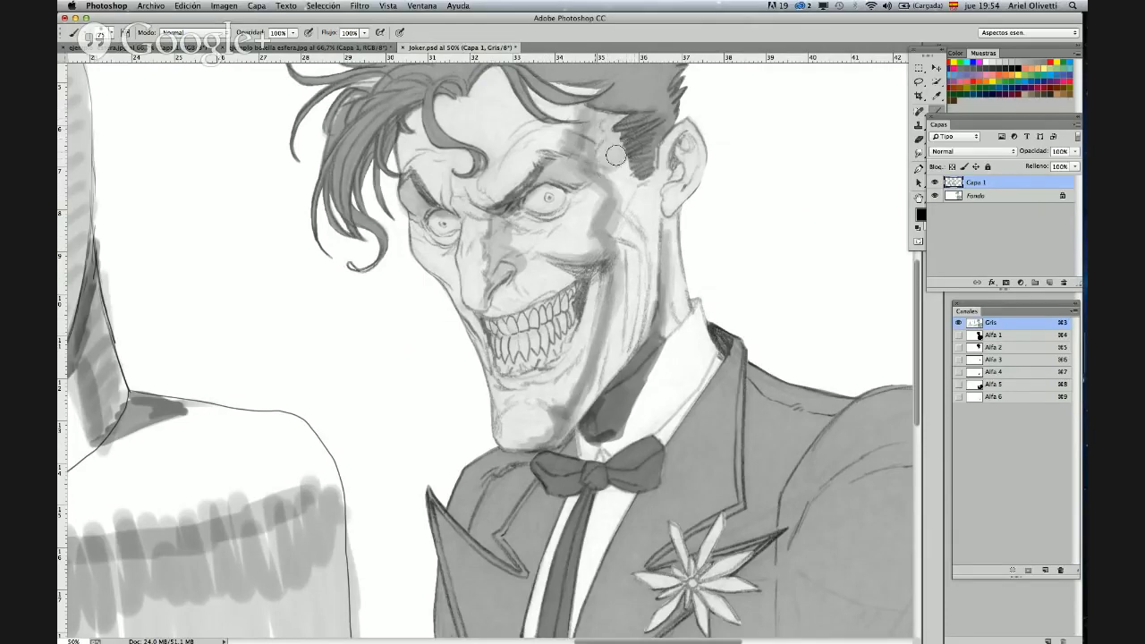
{"action": "mouse_move", "coordinate": [674, 130]}
{"action": "left_mouse_down"}
{"action": "mouse_move", "coordinate": [648, 184]}
{"action": "mouse_move", "coordinate": [658, 202]}
{"action": "mouse_move", "coordinate": [645, 237]}
{"action": "mouse_move", "coordinate": [676, 216]}
{"action": "mouse_move", "coordinate": [631, 286]}
{"action": "mouse_move", "coordinate": [573, 438]}
{"action": "mouse_move", "coordinate": [628, 325]}
{"action": "mouse_move", "coordinate": [640, 376]}
{"action": "mouse_move", "coordinate": [678, 311]}
{"action": "mouse_move", "coordinate": [664, 269]}
{"action": "mouse_move", "coordinate": [672, 225]}
{"action": "mouse_move", "coordinate": [676, 287]}
{"action": "mouse_move", "coordinate": [673, 215]}
{"action": "mouse_move", "coordinate": [669, 235]}
{"action": "left_mouse_up"}
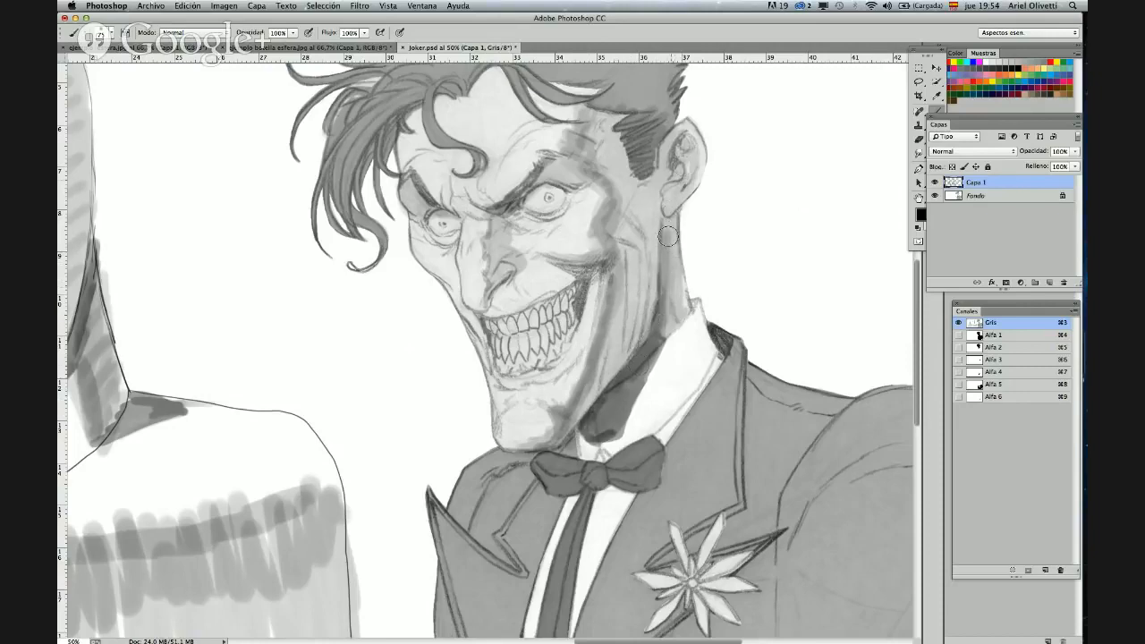
{"action": "left_click_drag", "start_coordinate": [501, 212], "coordinate": [497, 220]}
- Try to shade the side of the shirt collar beside the neck in grey
{"action": "scroll", "coordinate": [759, 374], "scroll_direction": "down", "scroll_amount": 5}
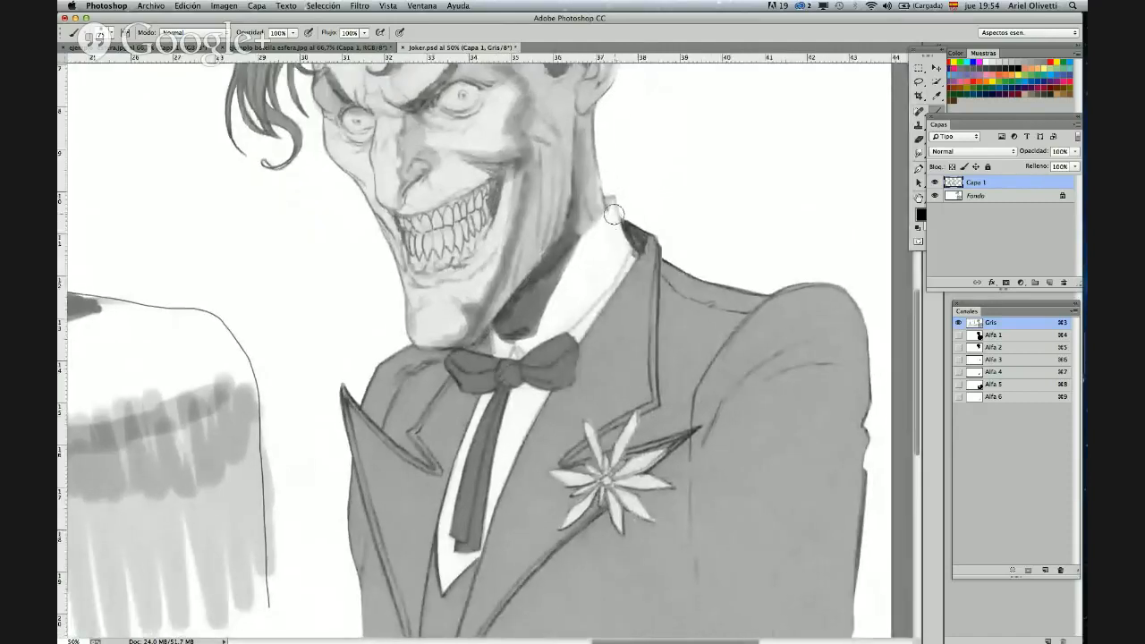
{"action": "mouse_move", "coordinate": [613, 213]}
{"action": "left_mouse_down"}
{"action": "mouse_move", "coordinate": [596, 260]}
{"action": "mouse_move", "coordinate": [611, 225]}
{"action": "mouse_move", "coordinate": [626, 229]}
{"action": "mouse_move", "coordinate": [627, 267]}
{"action": "mouse_move", "coordinate": [585, 241]}
{"action": "mouse_move", "coordinate": [609, 211]}
{"action": "mouse_move", "coordinate": [587, 240]}
{"action": "mouse_move", "coordinate": [608, 292]}
{"action": "mouse_move", "coordinate": [581, 249]}
{"action": "mouse_move", "coordinate": [608, 279]}
{"action": "left_mouse_up"}
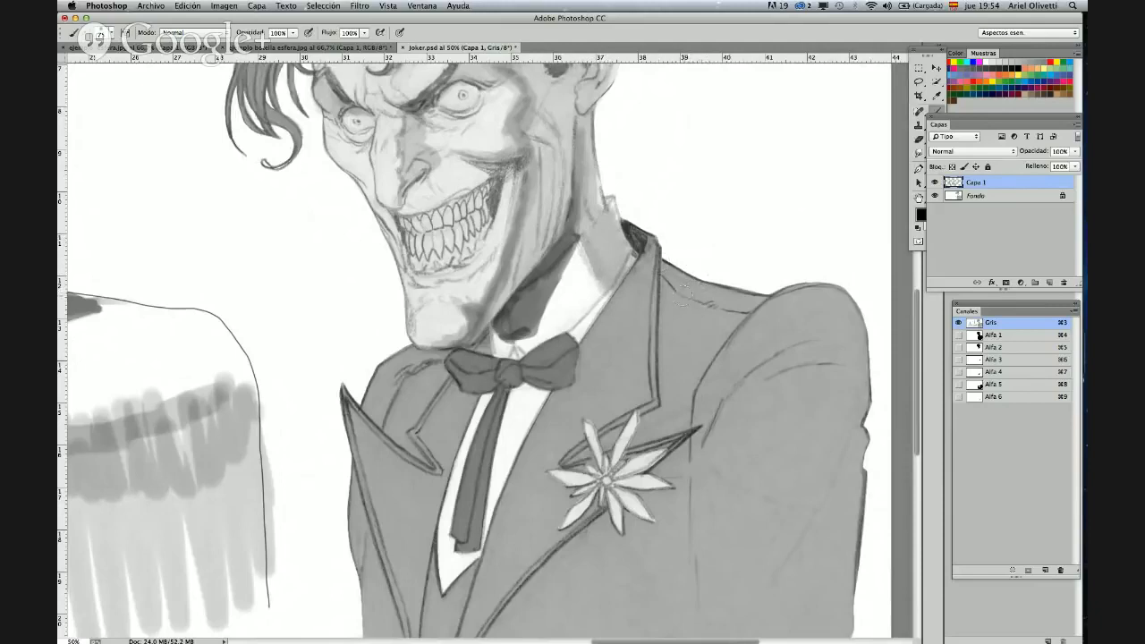
{"action": "key", "text": "super+alt+z"}
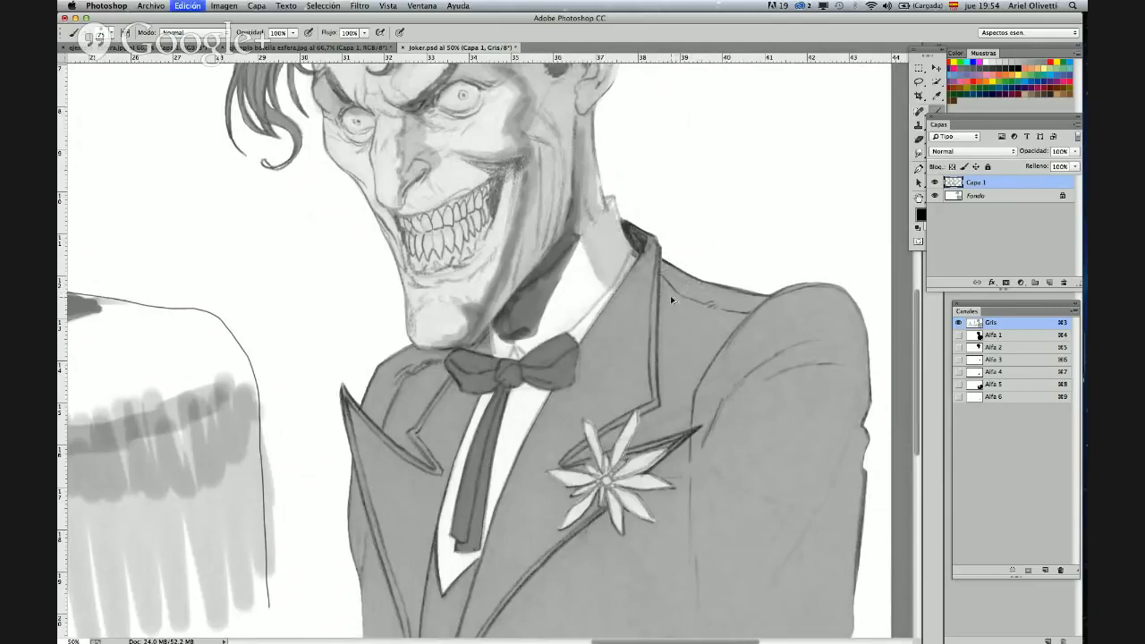
{"action": "key", "text": "super+alt+z"}
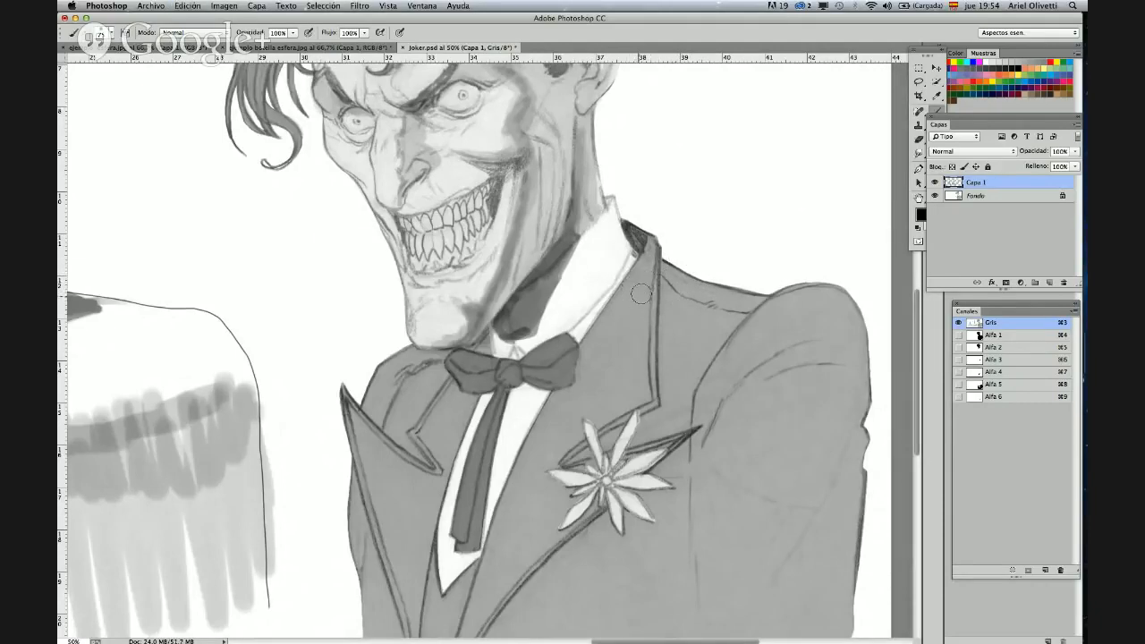
- Shade the side of the shirt collar with grey strokes, leaving a lighter gap along its fold
{"action": "mouse_move", "coordinate": [583, 235]}
{"action": "left_mouse_down"}
{"action": "mouse_move", "coordinate": [595, 284]}
{"action": "mouse_move", "coordinate": [613, 224]}
{"action": "mouse_move", "coordinate": [611, 276]}
{"action": "mouse_move", "coordinate": [619, 246]}
{"action": "mouse_move", "coordinate": [598, 226]}
{"action": "mouse_move", "coordinate": [591, 279]}
{"action": "mouse_move", "coordinate": [612, 278]}
{"action": "mouse_move", "coordinate": [633, 255]}
{"action": "mouse_move", "coordinate": [644, 269]}
{"action": "left_mouse_up"}
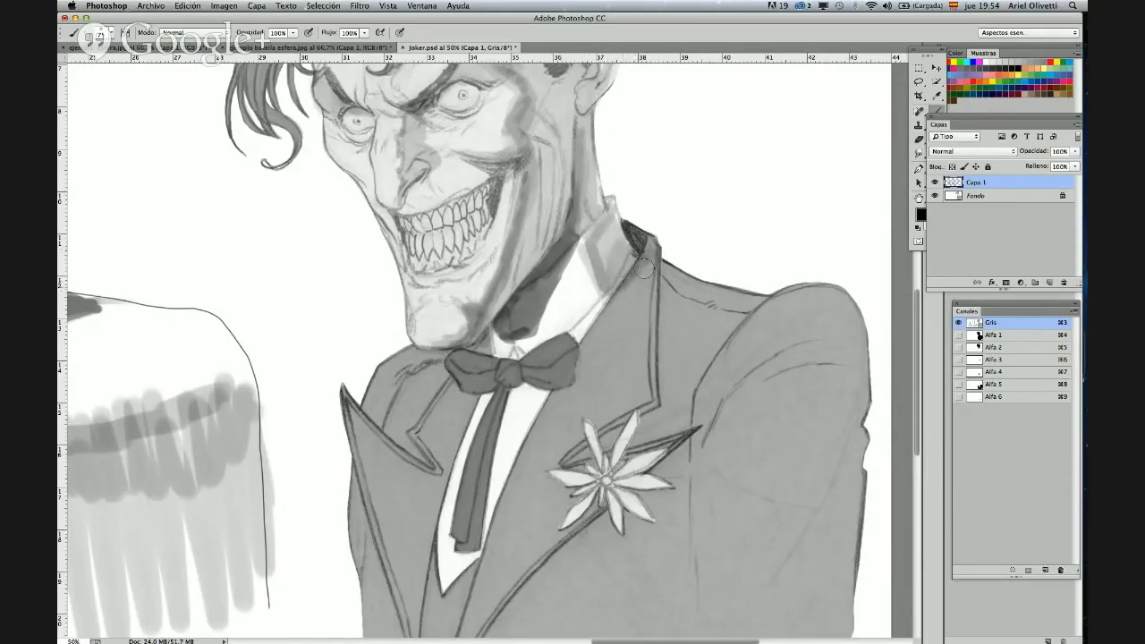
- Enlarge the brush to 144 px and paint a first shadow pass along the jacket's shoulder
{"action": "scroll", "coordinate": [687, 359], "scroll_direction": "down", "scroll_amount": 2}
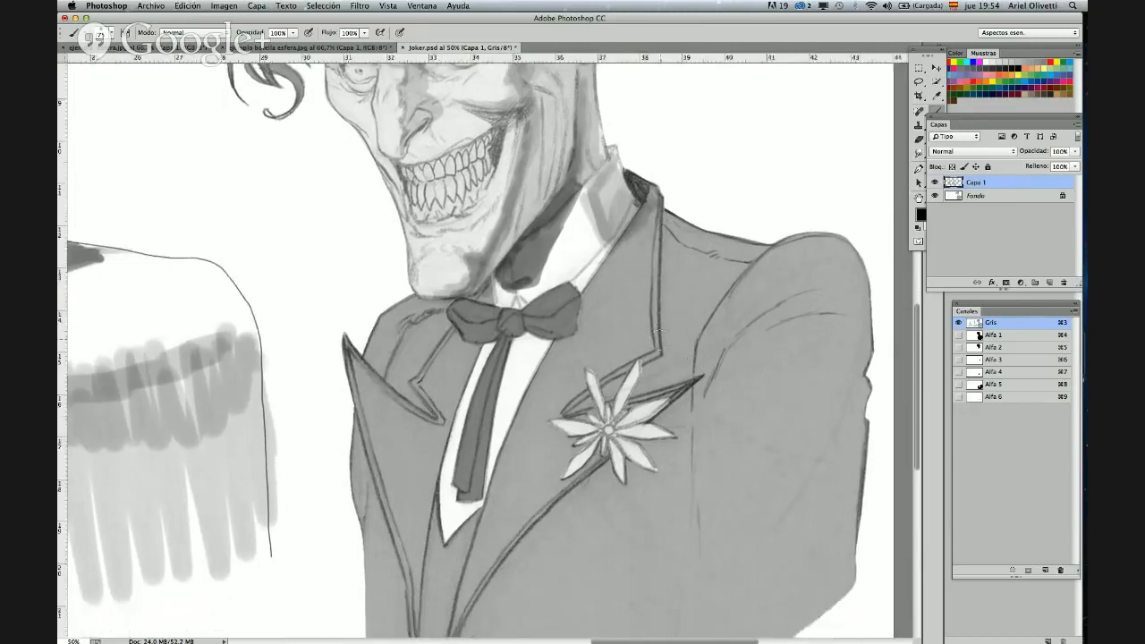
{"action": "key", "text": "z"}
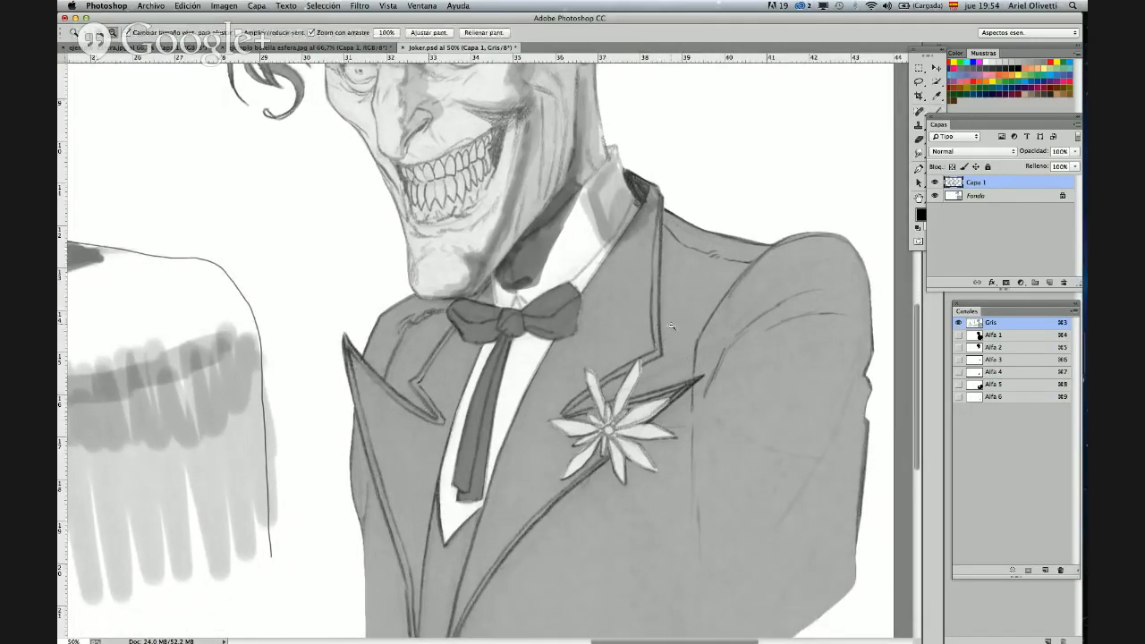
{"action": "left_click", "coordinate": [671, 326], "text": "alt"}
{"action": "key", "text": "b"}
{"action": "right_click", "coordinate": [761, 331]}
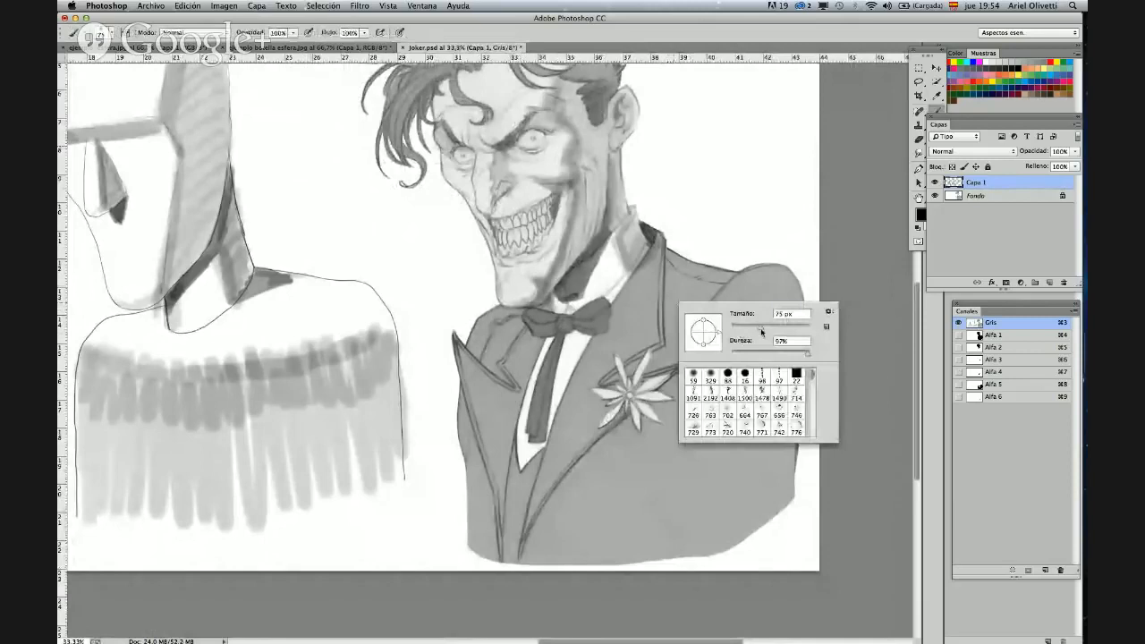
{"action": "left_click_drag", "start_coordinate": [762, 332], "coordinate": [775, 332]}
{"action": "left_click_drag", "start_coordinate": [729, 262], "coordinate": [810, 327]}
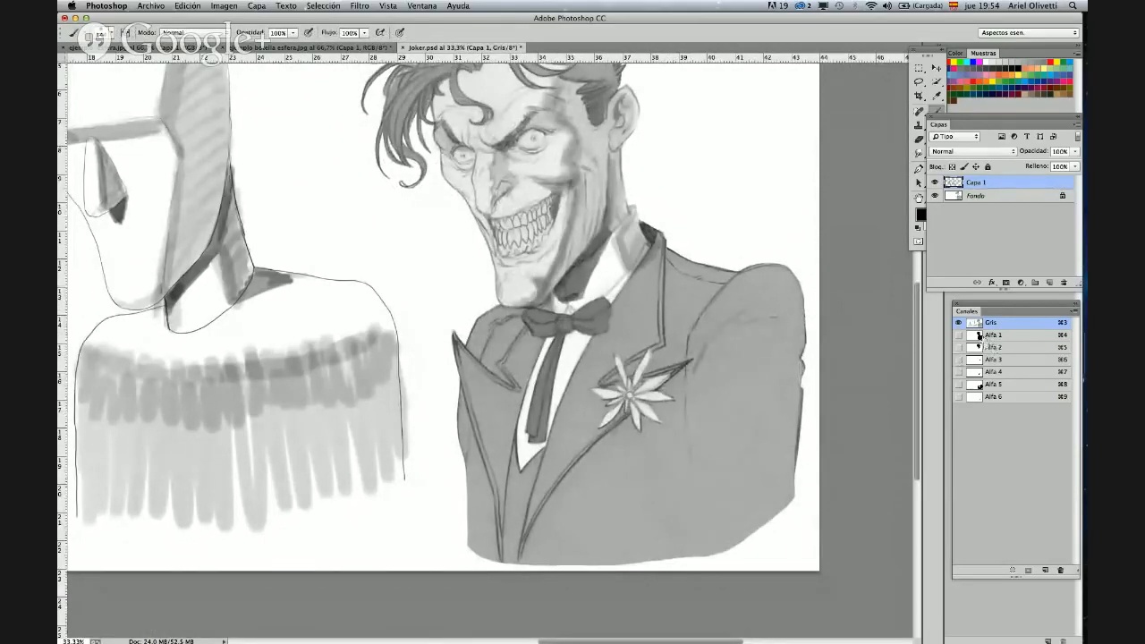
- Load the figure's silhouette from the Alfa 1 channel as a selection and shade the jacket sleeve beside the flower
{"action": "key", "text": "super+alt+4"}
{"action": "right_click", "coordinate": [754, 385]}
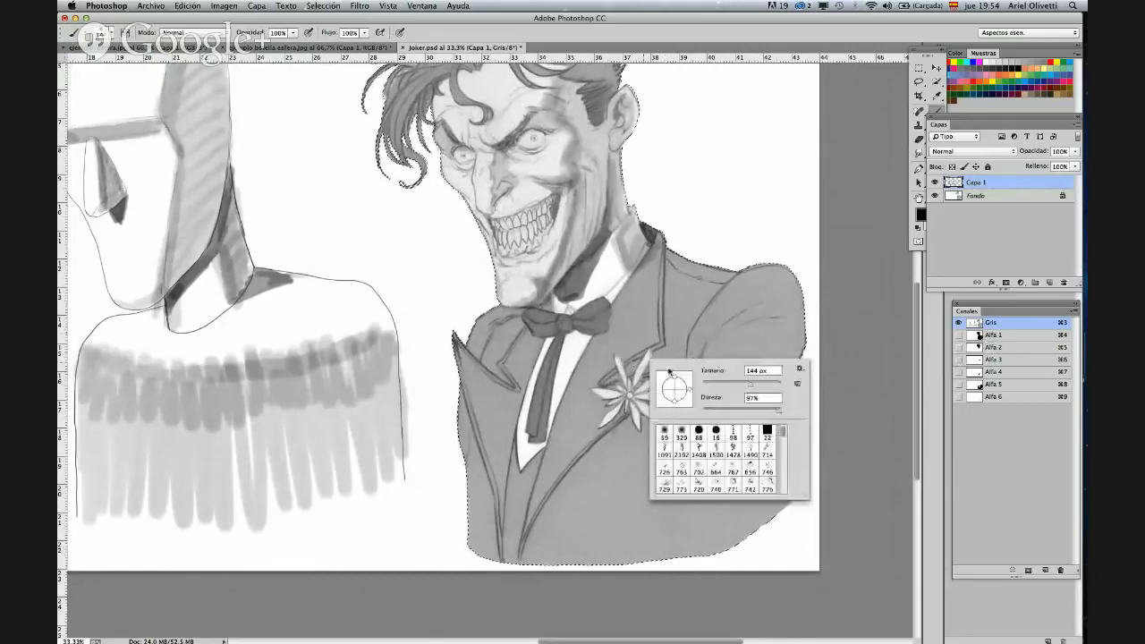
{"action": "left_click", "coordinate": [781, 297]}
{"action": "mouse_move", "coordinate": [792, 285]}
{"action": "left_mouse_down"}
{"action": "mouse_move", "coordinate": [724, 330]}
{"action": "mouse_move", "coordinate": [712, 379]}
{"action": "mouse_move", "coordinate": [708, 548]}
{"action": "mouse_move", "coordinate": [797, 358]}
{"action": "mouse_move", "coordinate": [718, 483]}
{"action": "mouse_move", "coordinate": [803, 452]}
{"action": "mouse_move", "coordinate": [749, 544]}
{"action": "left_mouse_up"}
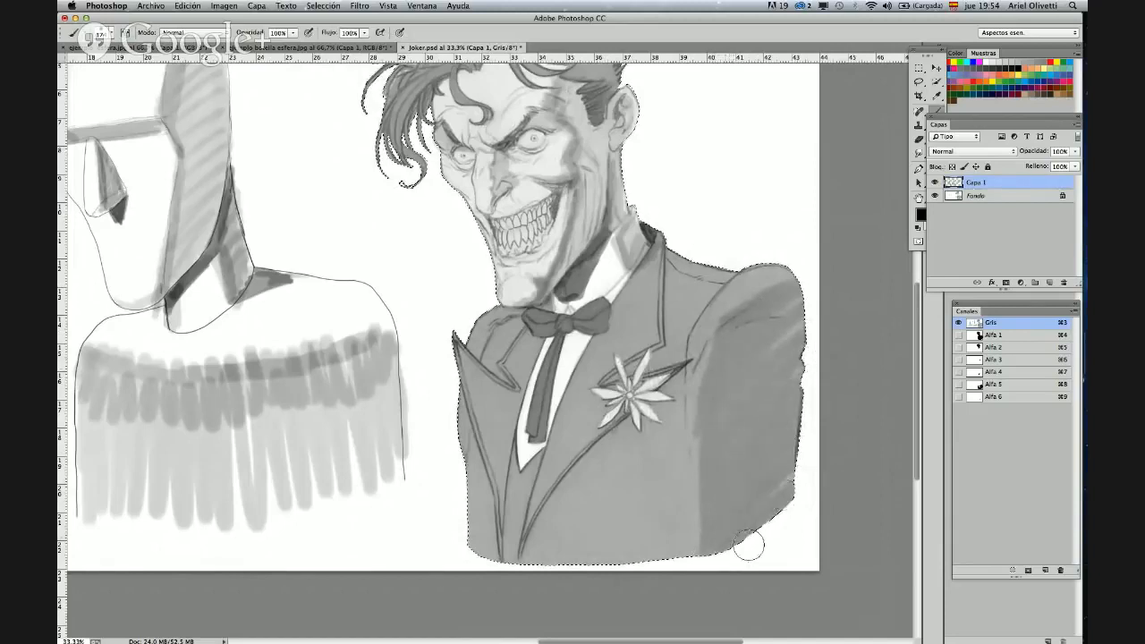
- Shade the jacket lapel, the shirt collar and the jacket's chest within the selected silhouette
{"action": "left_click_drag", "start_coordinate": [659, 225], "coordinate": [649, 321]}
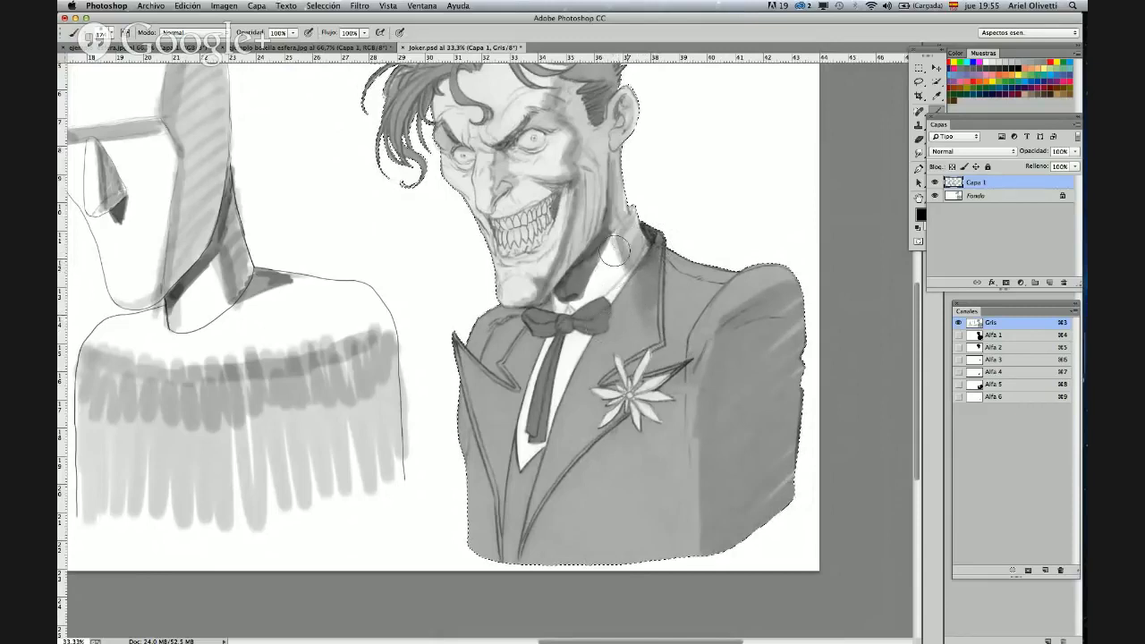
{"action": "mouse_move", "coordinate": [615, 253]}
{"action": "left_mouse_down"}
{"action": "mouse_move", "coordinate": [631, 237]}
{"action": "mouse_move", "coordinate": [638, 273]}
{"action": "left_mouse_up"}
{"action": "mouse_move", "coordinate": [500, 321]}
{"action": "left_mouse_down"}
{"action": "mouse_move", "coordinate": [530, 312]}
{"action": "mouse_move", "coordinate": [498, 310]}
{"action": "mouse_move", "coordinate": [470, 340]}
{"action": "mouse_move", "coordinate": [475, 523]}
{"action": "mouse_move", "coordinate": [498, 420]}
{"action": "mouse_move", "coordinate": [501, 547]}
{"action": "mouse_move", "coordinate": [559, 510]}
{"action": "mouse_move", "coordinate": [532, 556]}
{"action": "mouse_move", "coordinate": [558, 452]}
{"action": "mouse_move", "coordinate": [554, 511]}
{"action": "mouse_move", "coordinate": [583, 489]}
{"action": "mouse_move", "coordinate": [610, 433]}
{"action": "mouse_move", "coordinate": [608, 496]}
{"action": "mouse_move", "coordinate": [638, 521]}
{"action": "mouse_move", "coordinate": [673, 402]}
{"action": "mouse_move", "coordinate": [682, 569]}
{"action": "mouse_move", "coordinate": [714, 282]}
{"action": "mouse_move", "coordinate": [683, 280]}
{"action": "mouse_move", "coordinate": [669, 262]}
{"action": "mouse_move", "coordinate": [707, 258]}
{"action": "mouse_move", "coordinate": [689, 281]}
{"action": "mouse_move", "coordinate": [630, 231]}
{"action": "left_mouse_up"}
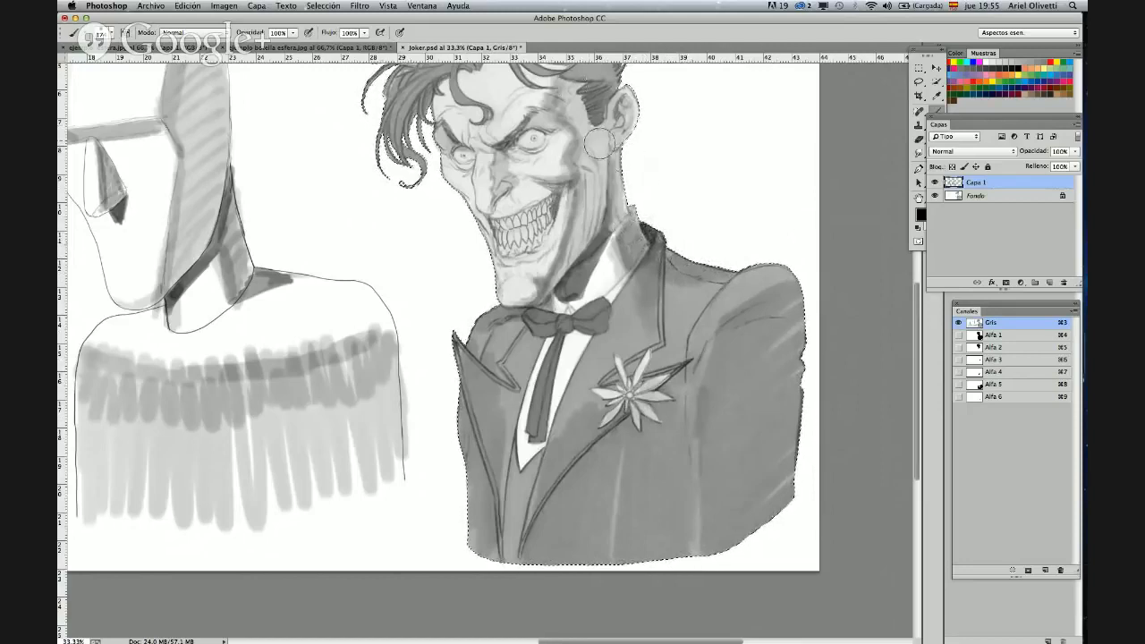
- Reduce the brush size and deepen the shadow on the cheek and jaw beside the grin
{"action": "mouse_move", "coordinate": [687, 159]}
{"action": "left_mouse_down"}
{"action": "mouse_move", "coordinate": [690, 215]}
{"action": "mouse_move", "coordinate": [701, 211]}
{"action": "left_mouse_up"}
{"action": "key", "text": "super+r"}
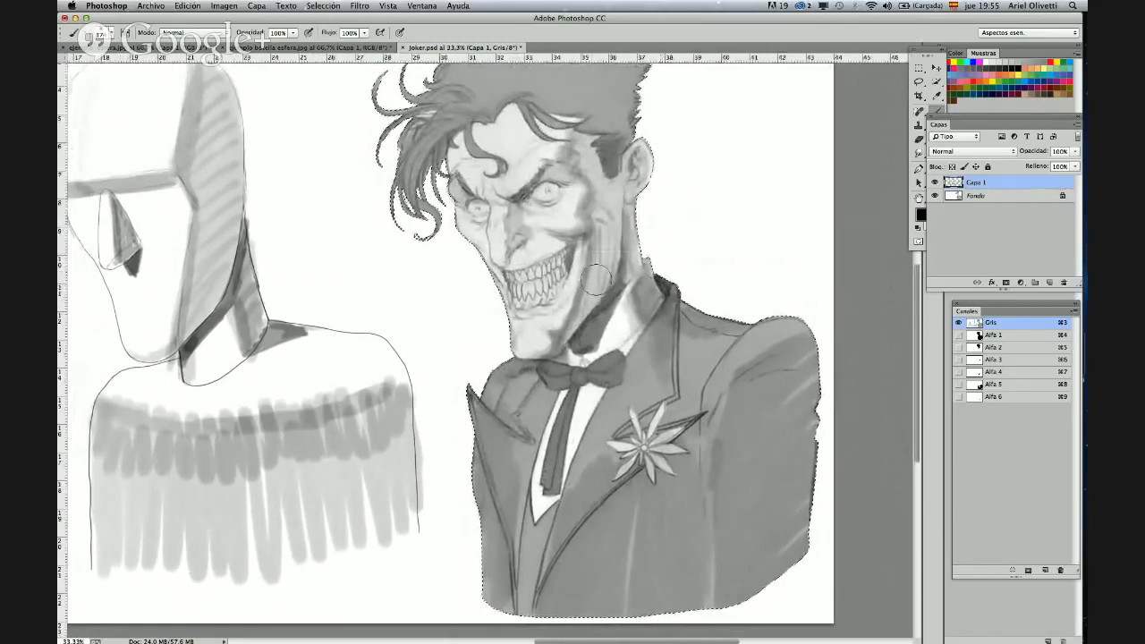
{"action": "right_click", "coordinate": [597, 280]}
{"action": "left_click_drag", "start_coordinate": [682, 308], "coordinate": [655, 307]}
{"action": "left_click_drag", "start_coordinate": [582, 264], "coordinate": [570, 302]}
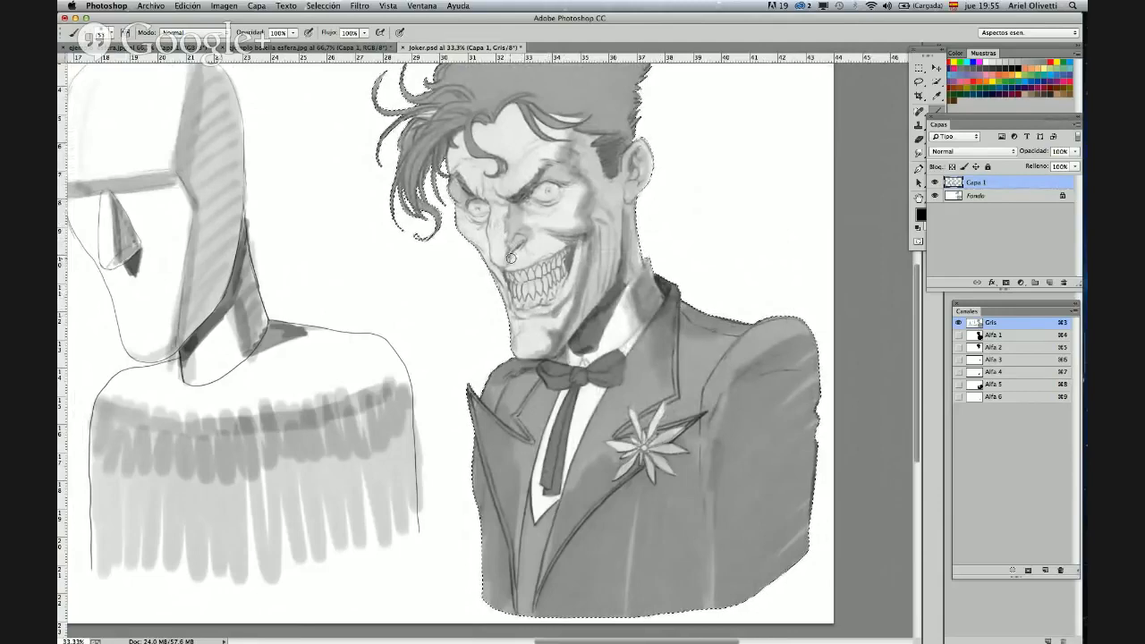
- Reduce the brush to 14 px and darken the nostril and the shadow under the nose
{"action": "key", "text": "z"}
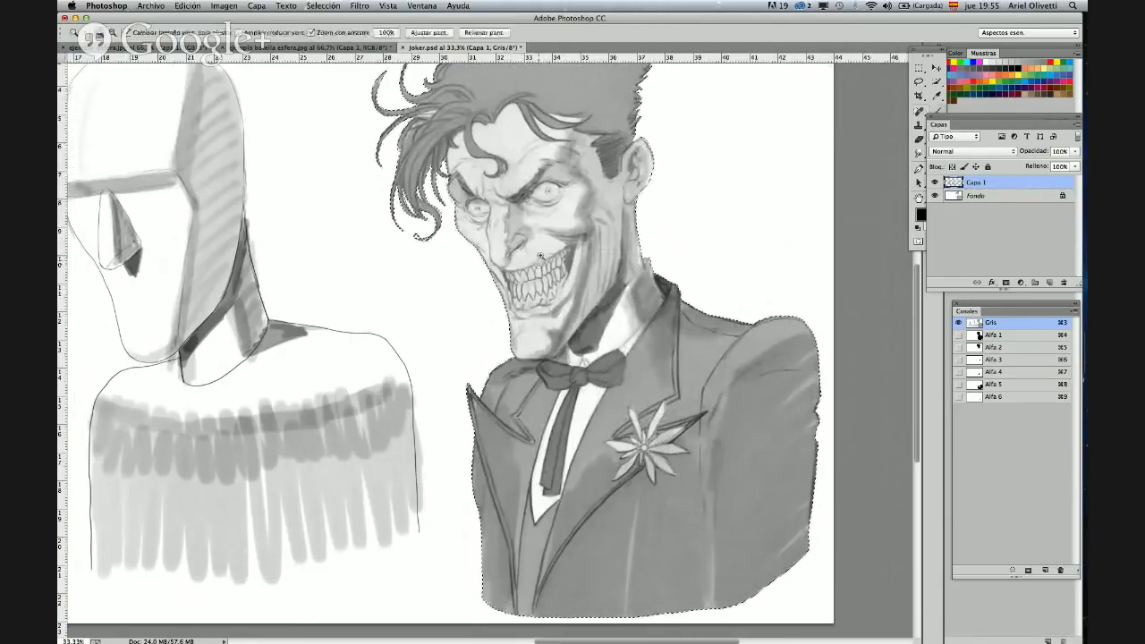
{"action": "left_click", "coordinate": [540, 257]}
{"action": "left_click", "coordinate": [553, 258]}
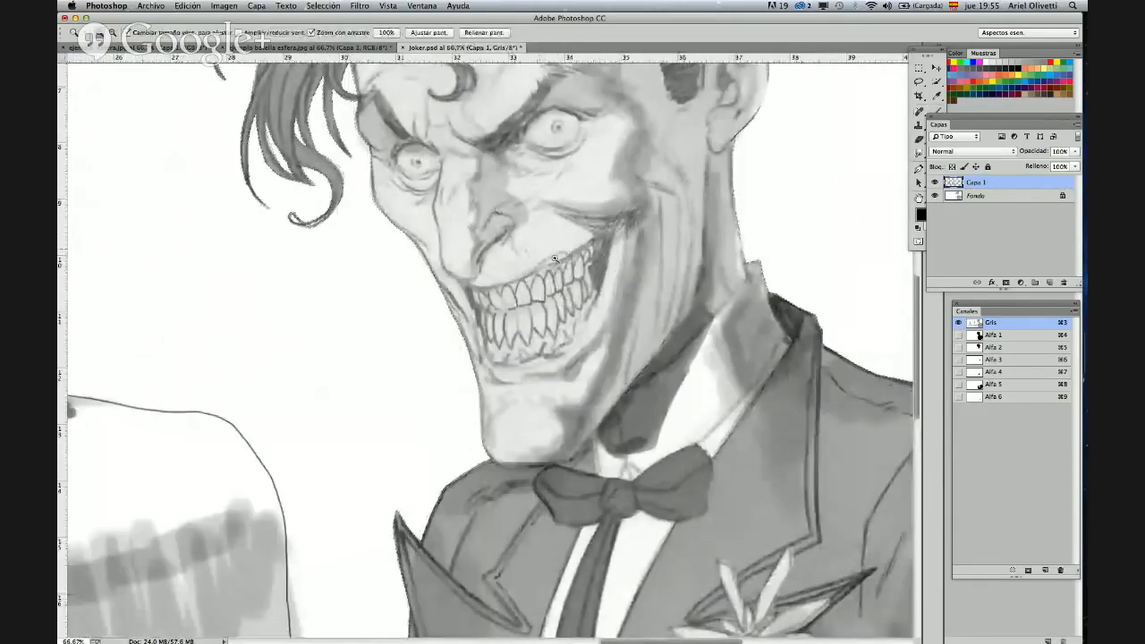
{"action": "key", "text": "b"}
{"action": "right_click", "coordinate": [555, 259]}
{"action": "left_click_drag", "start_coordinate": [609, 271], "coordinate": [595, 273]}
{"action": "left_click", "coordinate": [497, 250]}
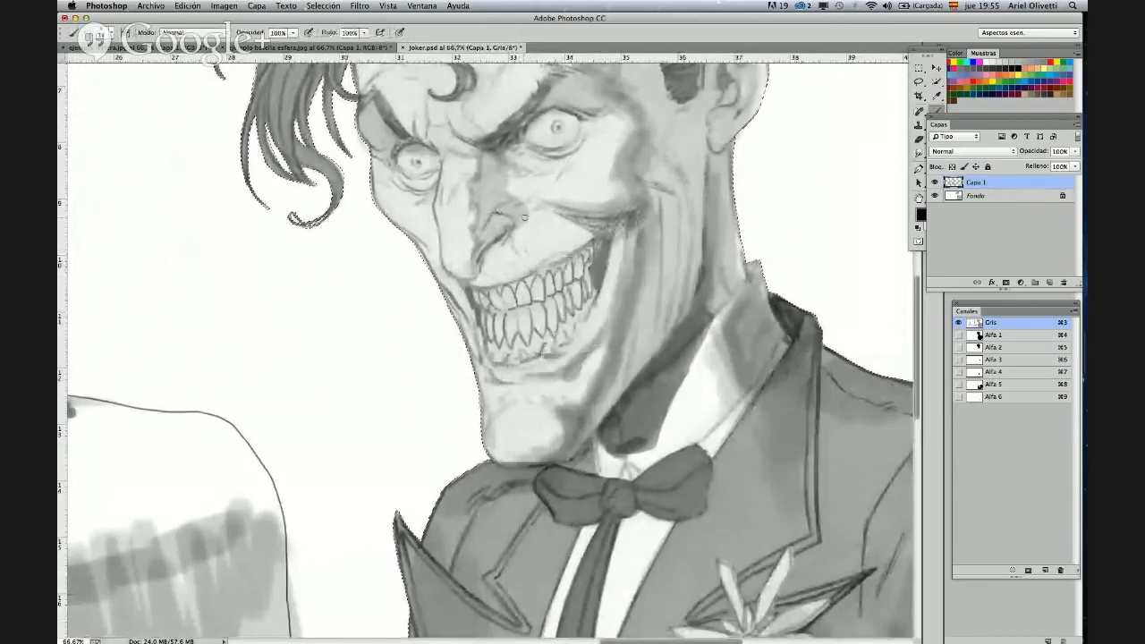
{"action": "left_click_drag", "start_coordinate": [480, 262], "coordinate": [494, 240]}
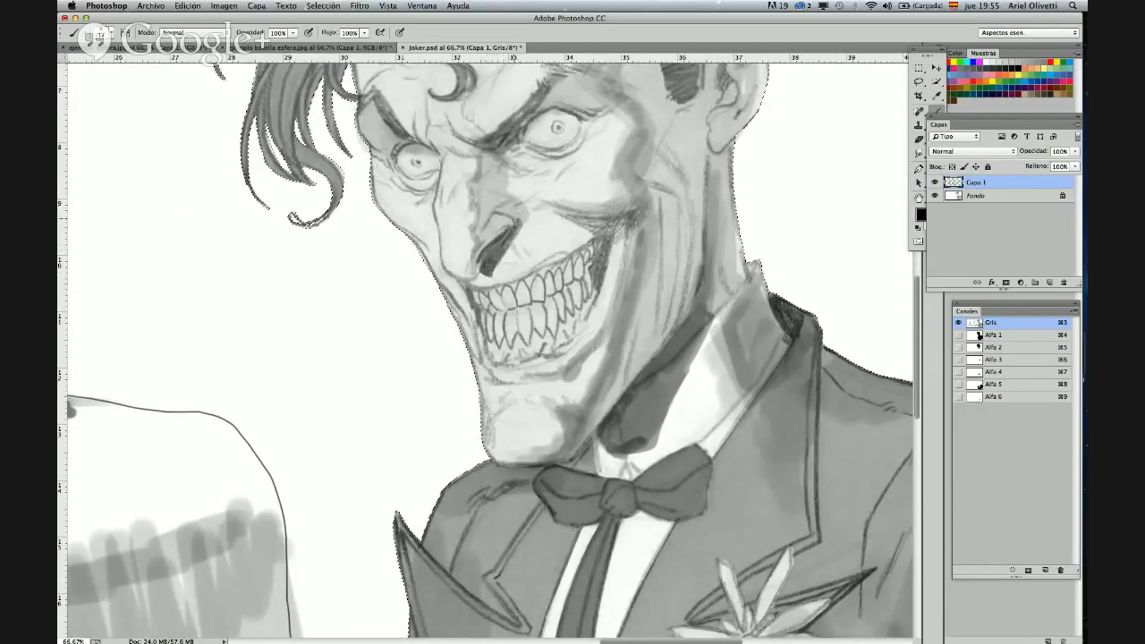
- Enlarge the brush slightly and reinforce the cheek shadow beside the corner of the mouth
{"action": "right_click", "coordinate": [538, 161]}
{"action": "left_click_drag", "start_coordinate": [569, 159], "coordinate": [574, 159]}
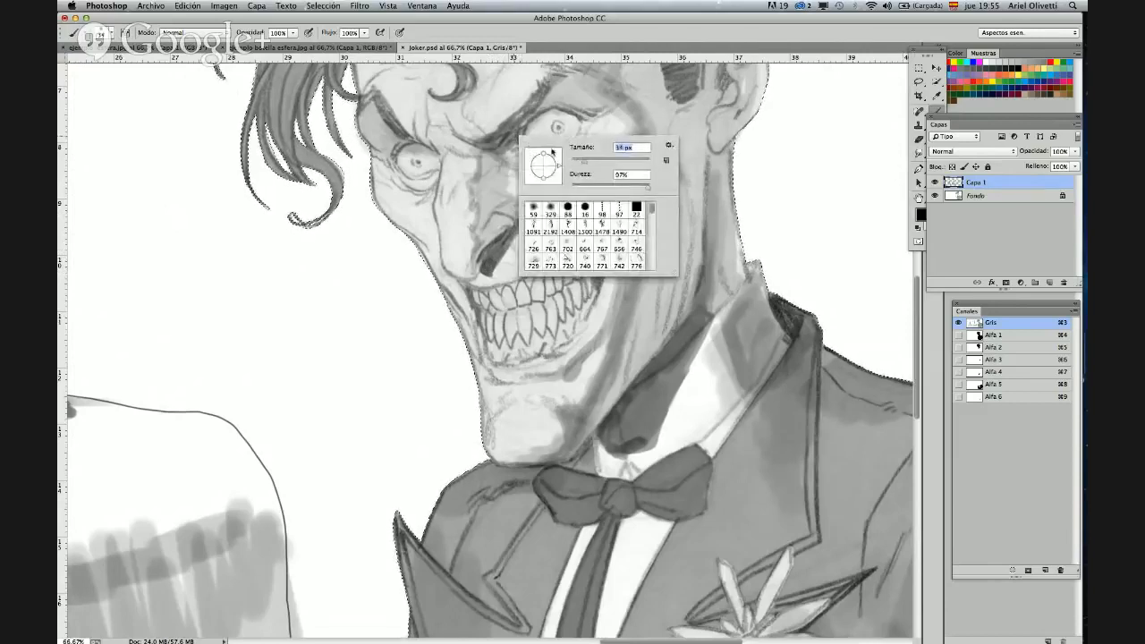
{"action": "left_click", "coordinate": [493, 141]}
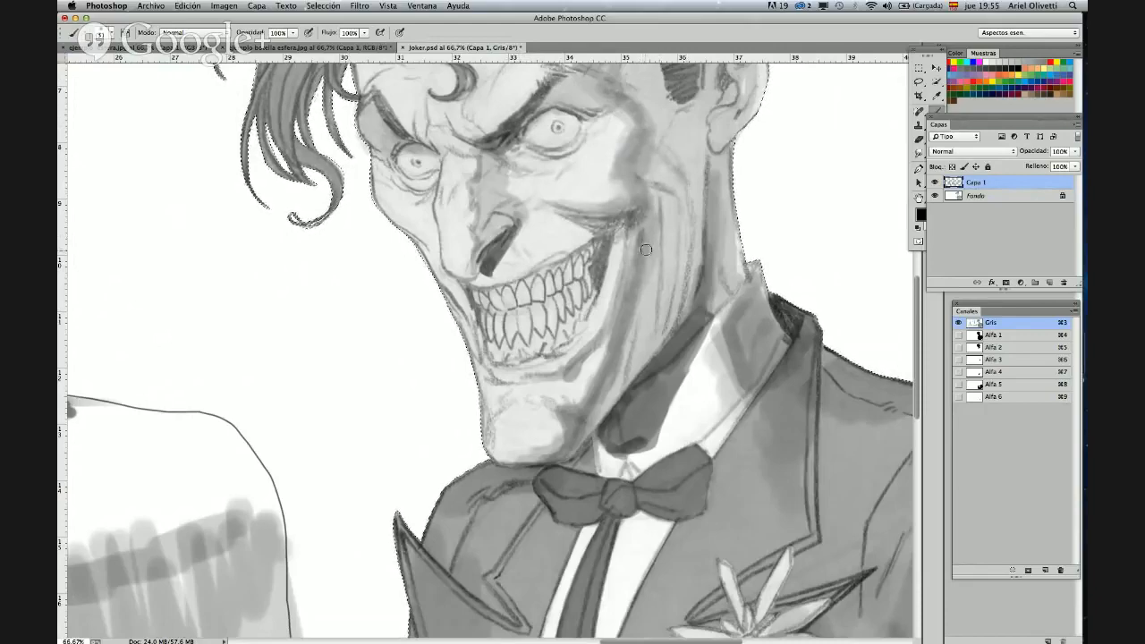
- Examine the Joker's overall shading next to the simplified head studies and then the face up close
{"action": "key", "text": "z"}
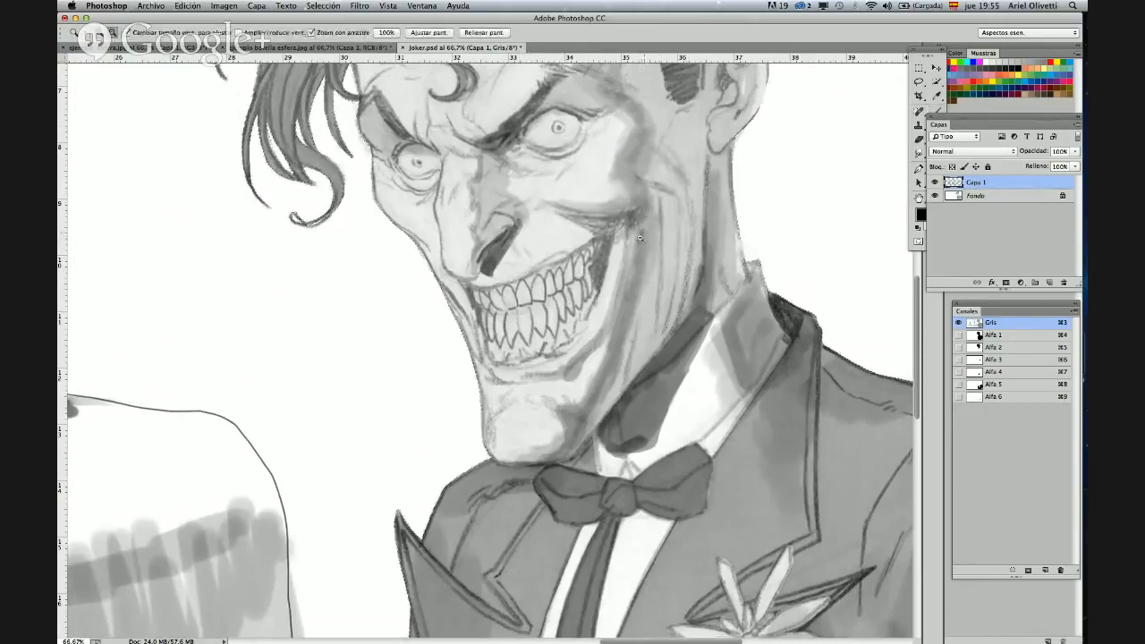
{"action": "left_click", "coordinate": [641, 243], "text": "alt"}
{"action": "left_click", "coordinate": [644, 238], "text": "alt"}
{"action": "left_click", "coordinate": [682, 289], "text": "alt"}
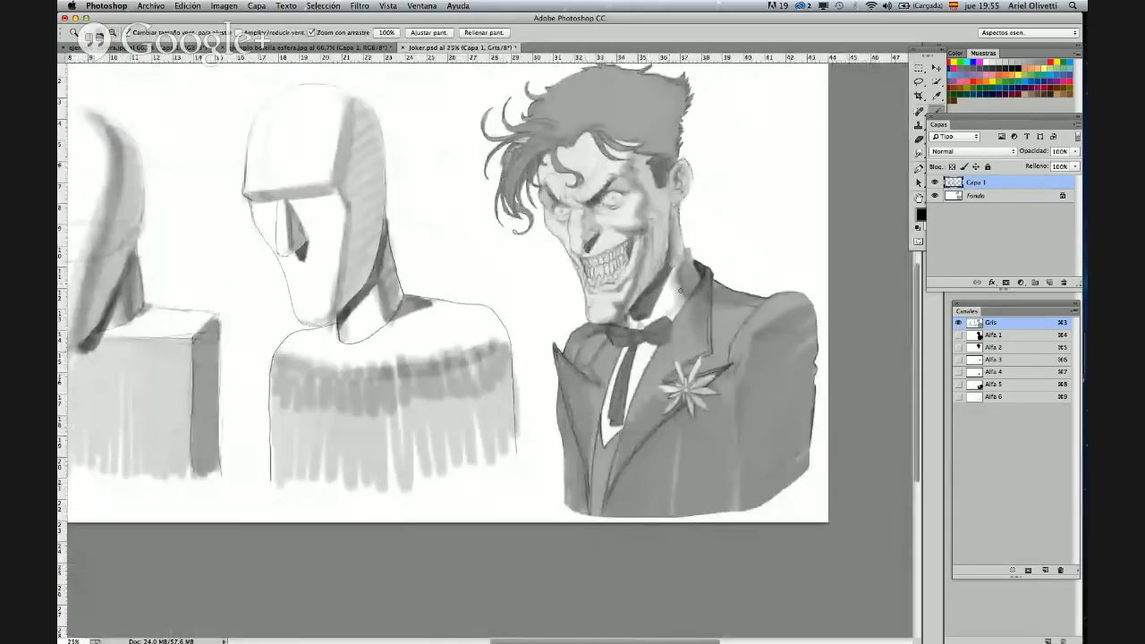
{"action": "key", "text": "b"}
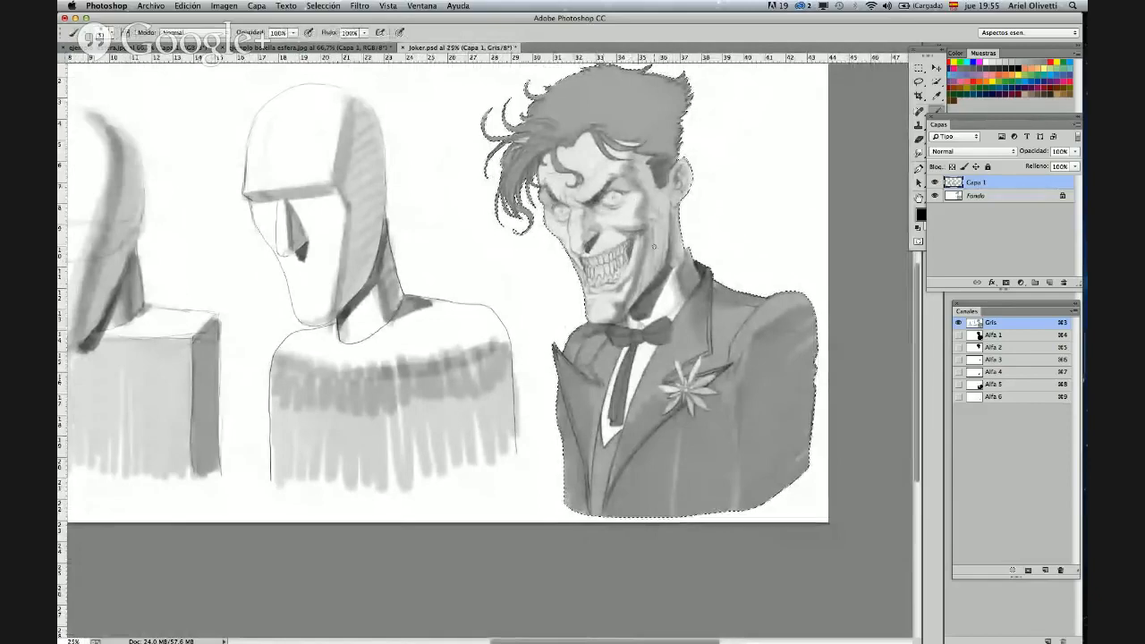
{"action": "key", "text": "z"}
{"action": "left_click", "coordinate": [653, 247]}
{"action": "left_click", "coordinate": [651, 237]}
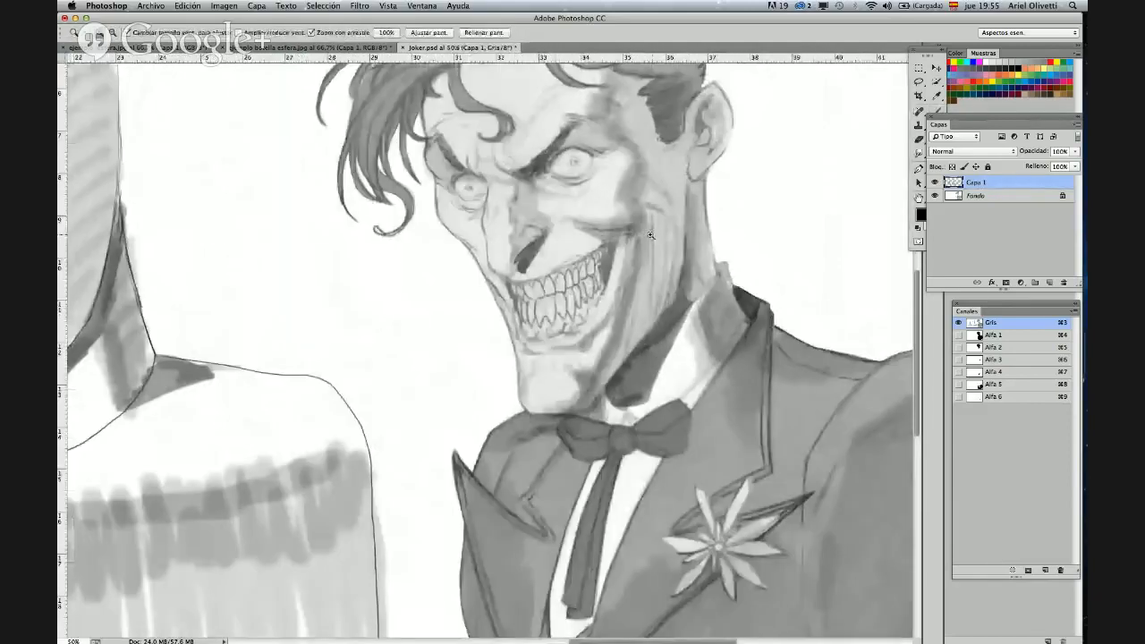
{"action": "left_click", "coordinate": [650, 235]}
- Blend the shadow edges on the forehead, cheek and chin with the Smudge tool at 71 px
{"action": "key", "text": "b"}
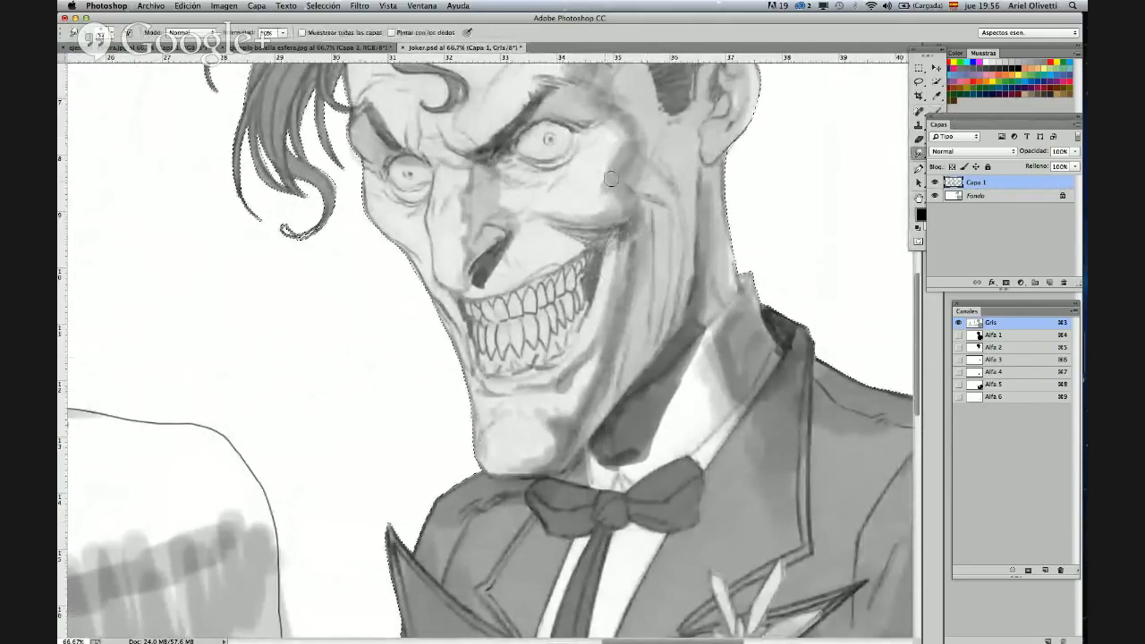
{"action": "right_click", "coordinate": [611, 179]}
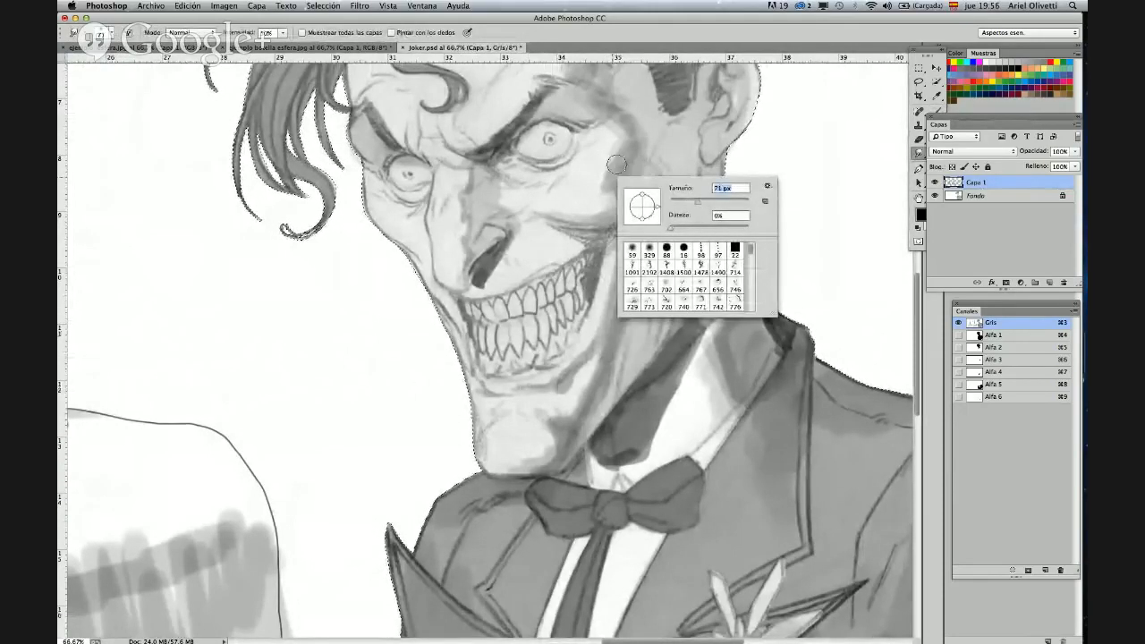
{"action": "key", "text": "Return"}
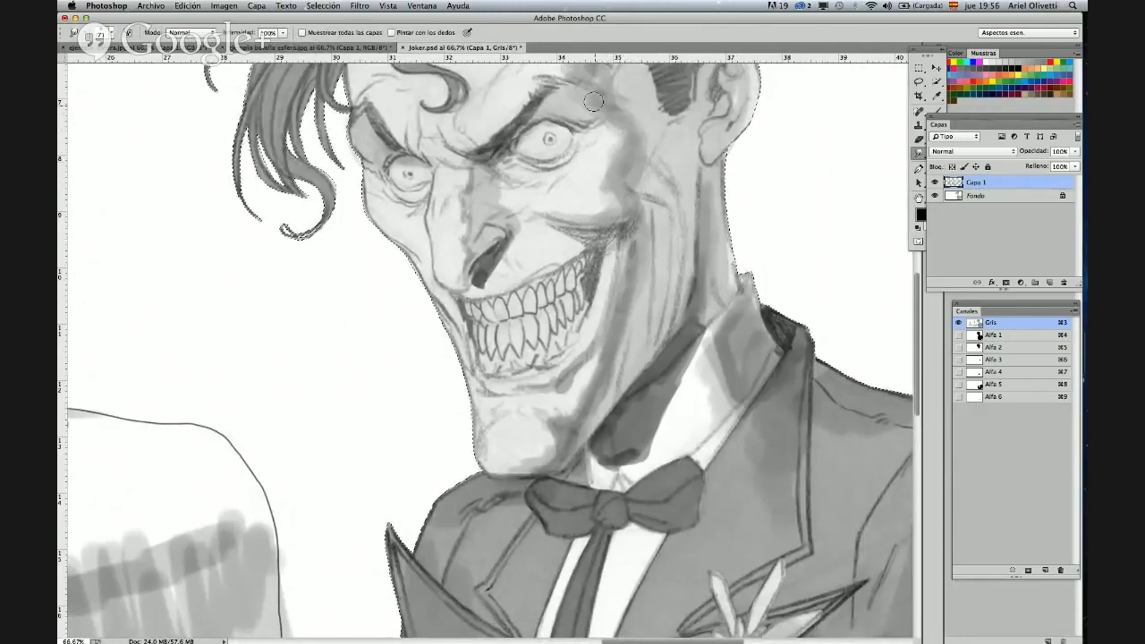
{"action": "scroll", "coordinate": [631, 133], "scroll_direction": "up", "scroll_amount": 4}
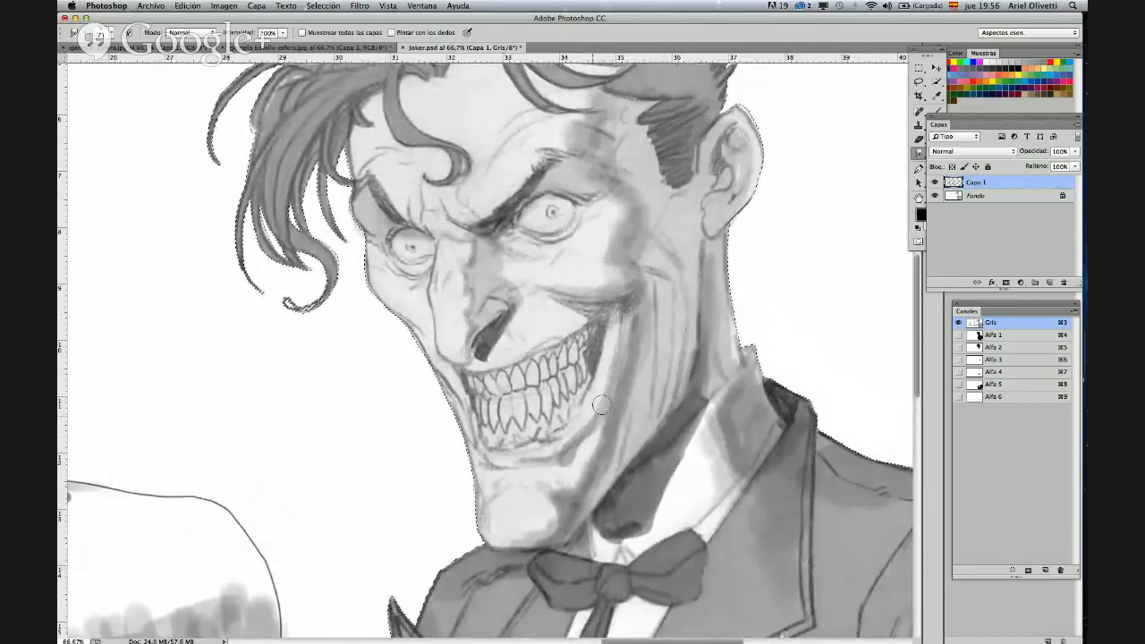
{"action": "left_click_drag", "start_coordinate": [575, 492], "coordinate": [541, 518]}
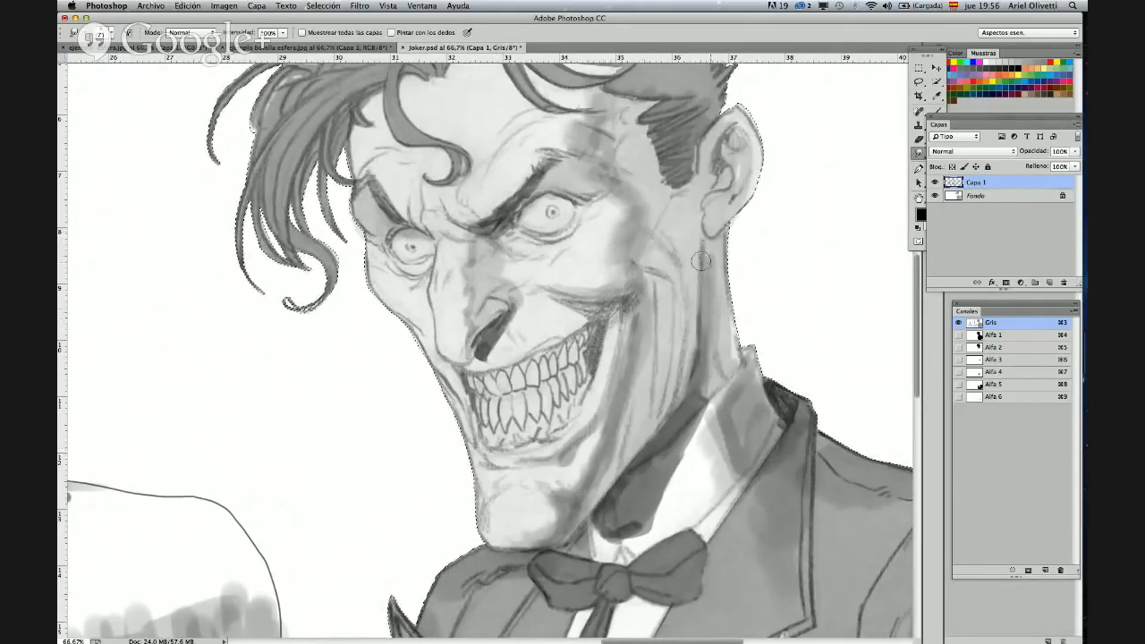
- Enlarge the Smudge brush and soften the shadows on the shirt collar and the chin
{"action": "scroll", "coordinate": [707, 264], "scroll_direction": "down", "scroll_amount": 5}
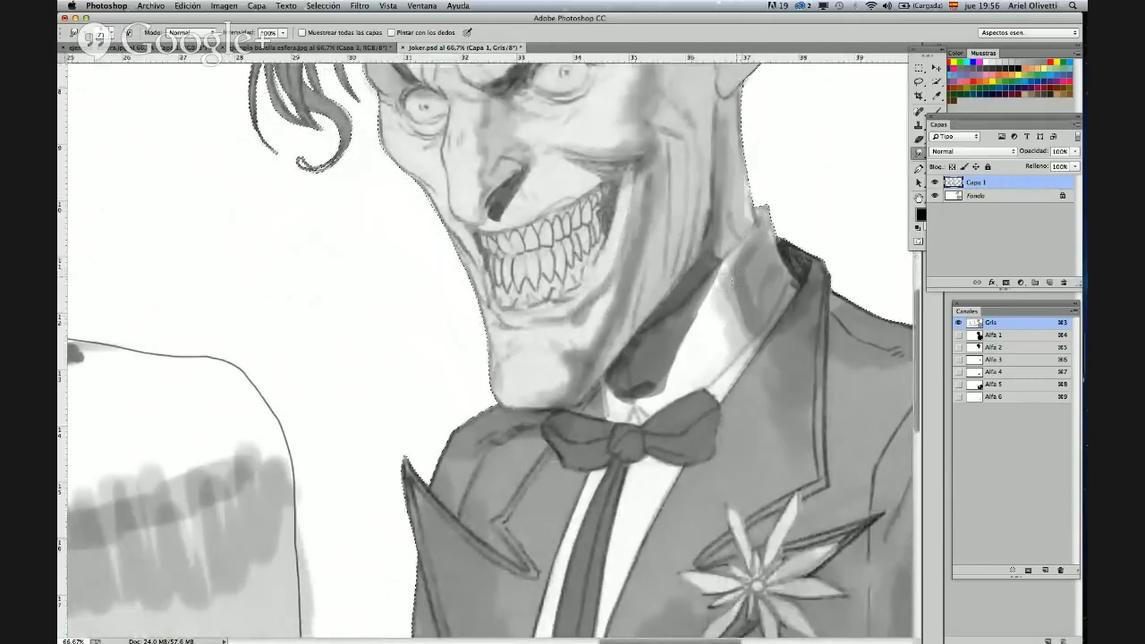
{"action": "right_click", "coordinate": [734, 302]}
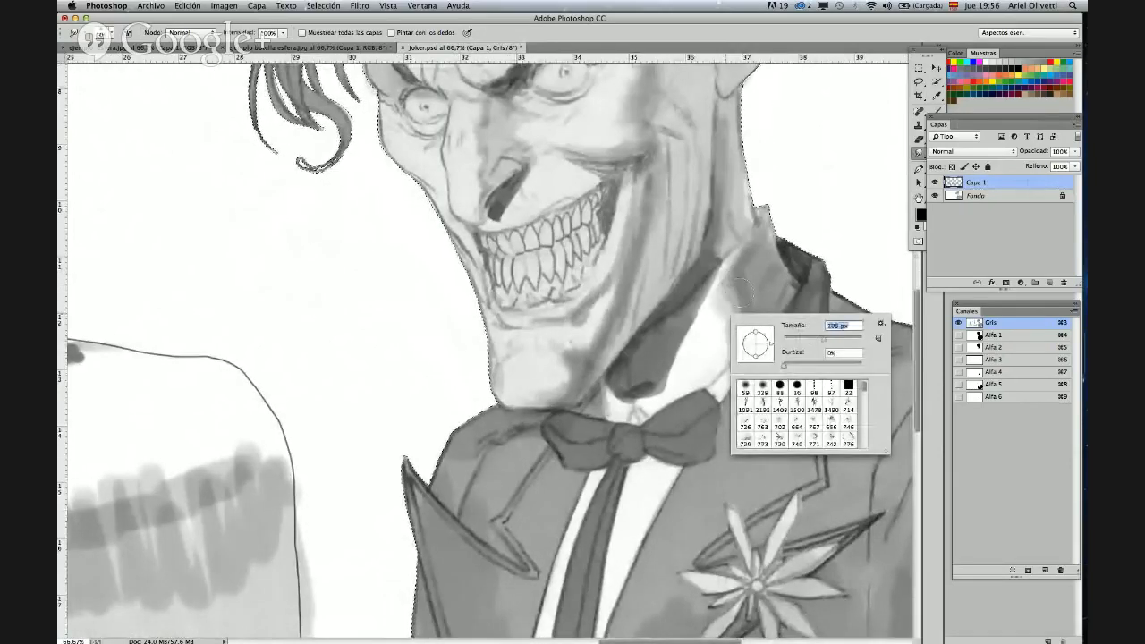
{"action": "key", "text": "Return"}
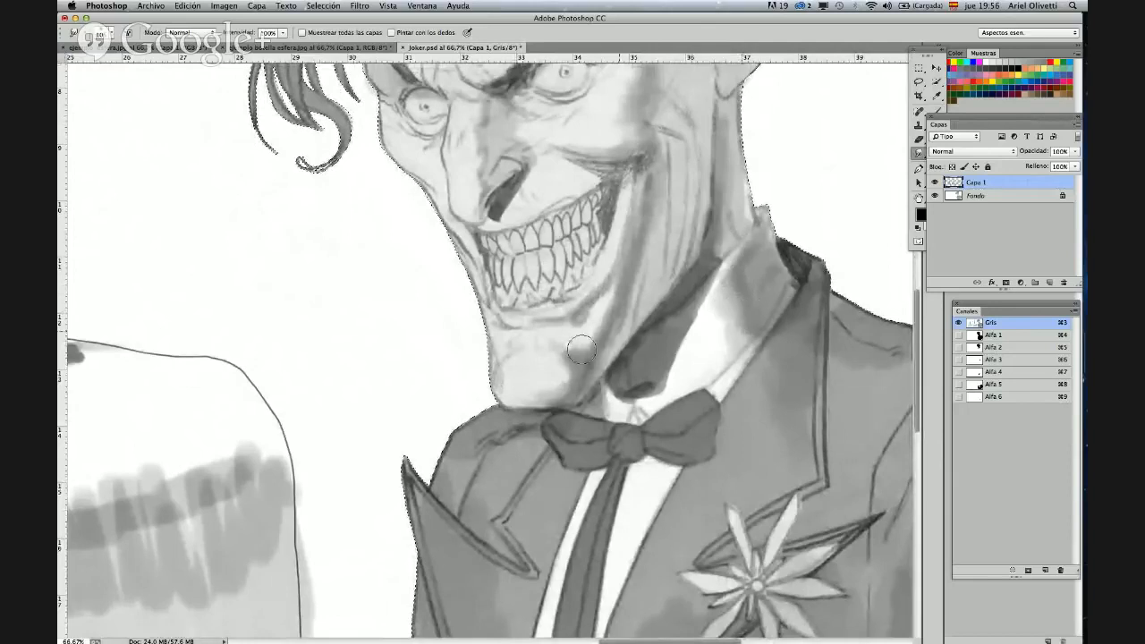
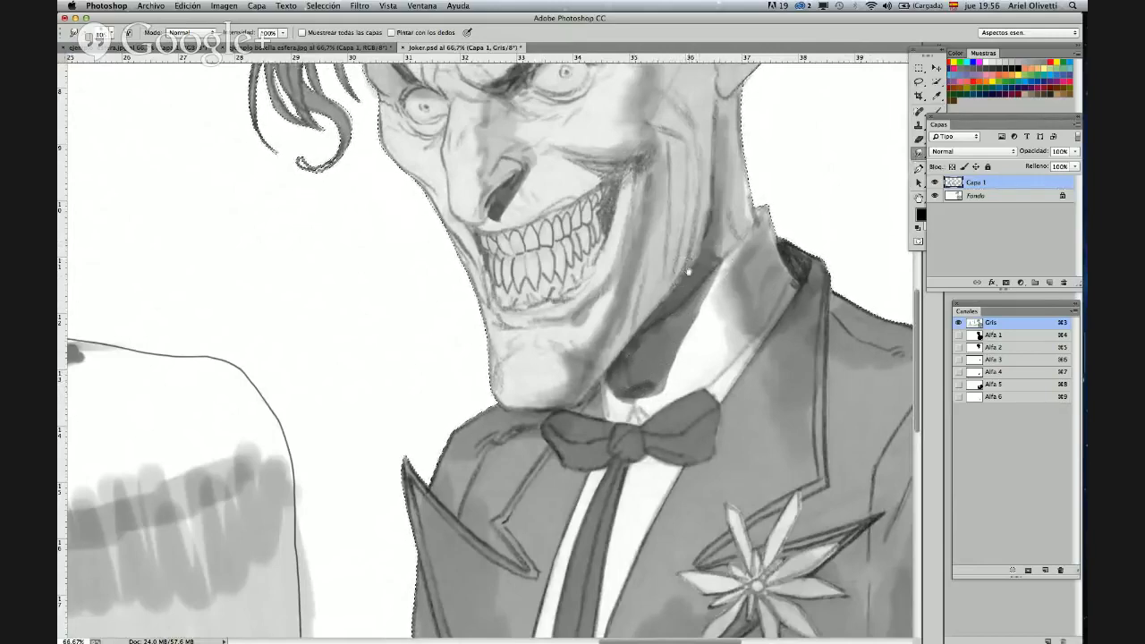
{"action": "scroll", "coordinate": [580, 306], "scroll_direction": "up", "scroll_amount": 3}
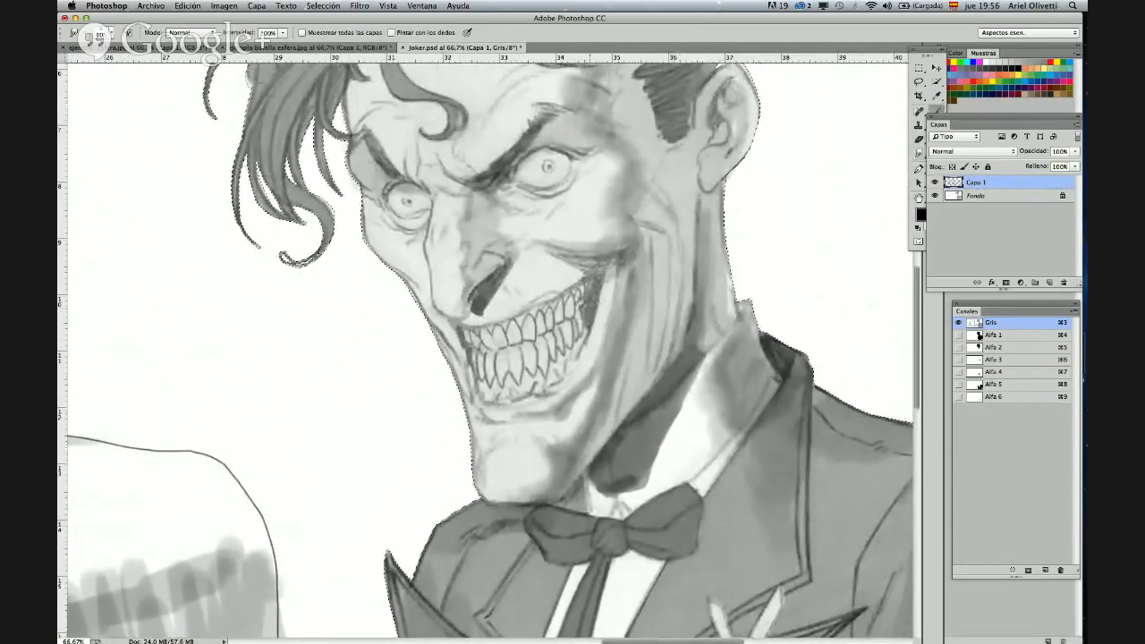
- Darken the eyebrow on the shadowed side of the face with the Brush, reducing it to 12 px for the inner end
{"action": "key", "text": "b"}
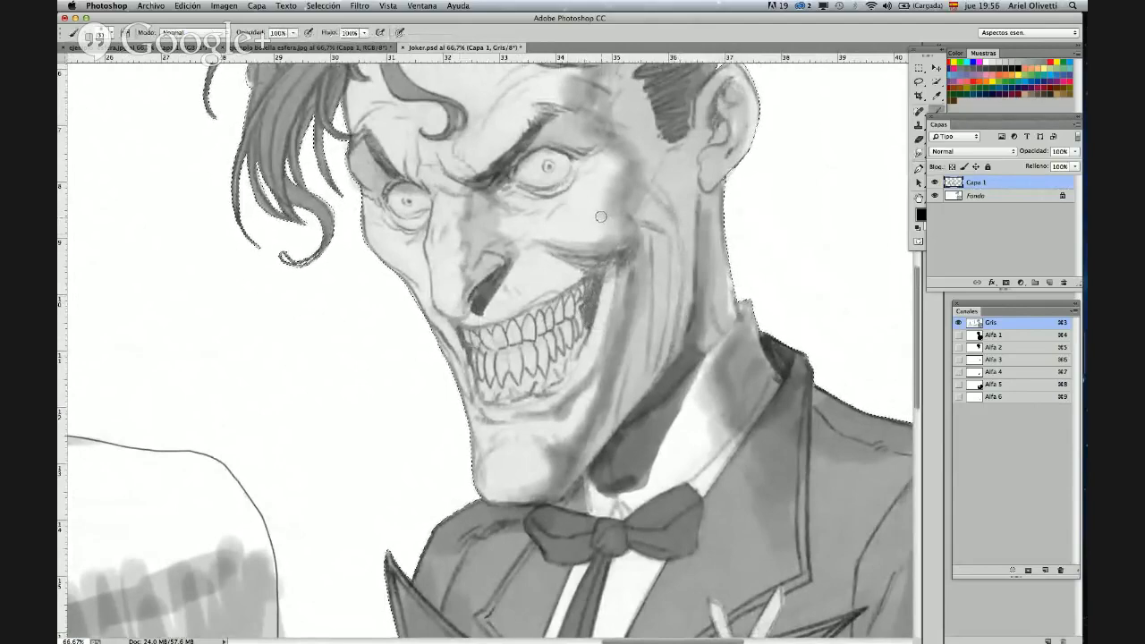
{"action": "key", "text": "z"}
{"action": "left_click", "coordinate": [606, 189]}
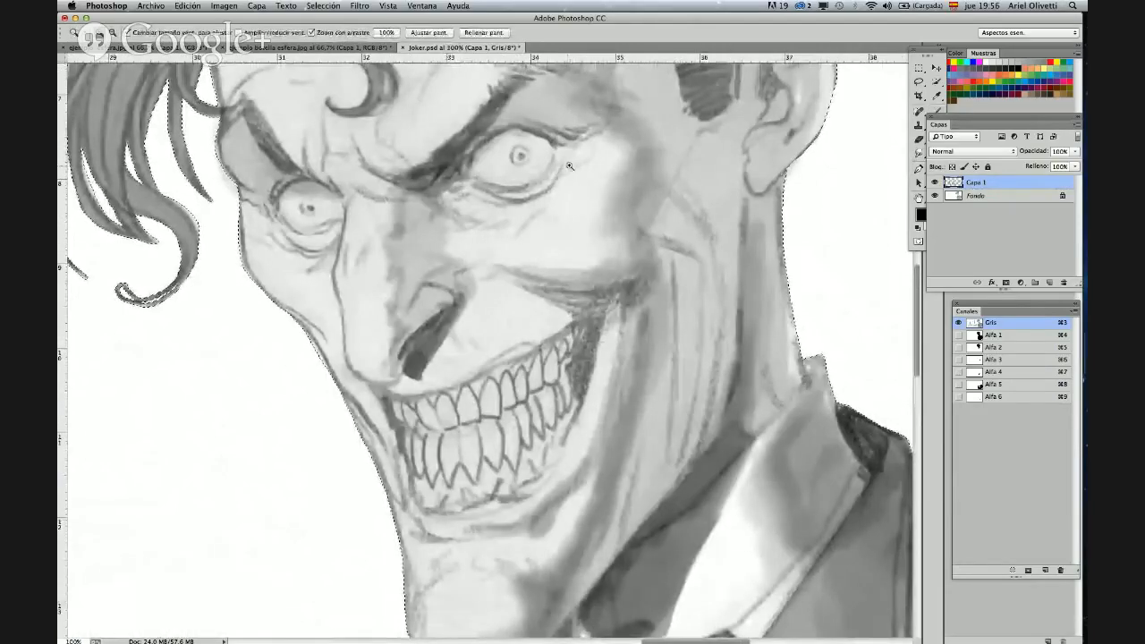
{"action": "key", "text": "b"}
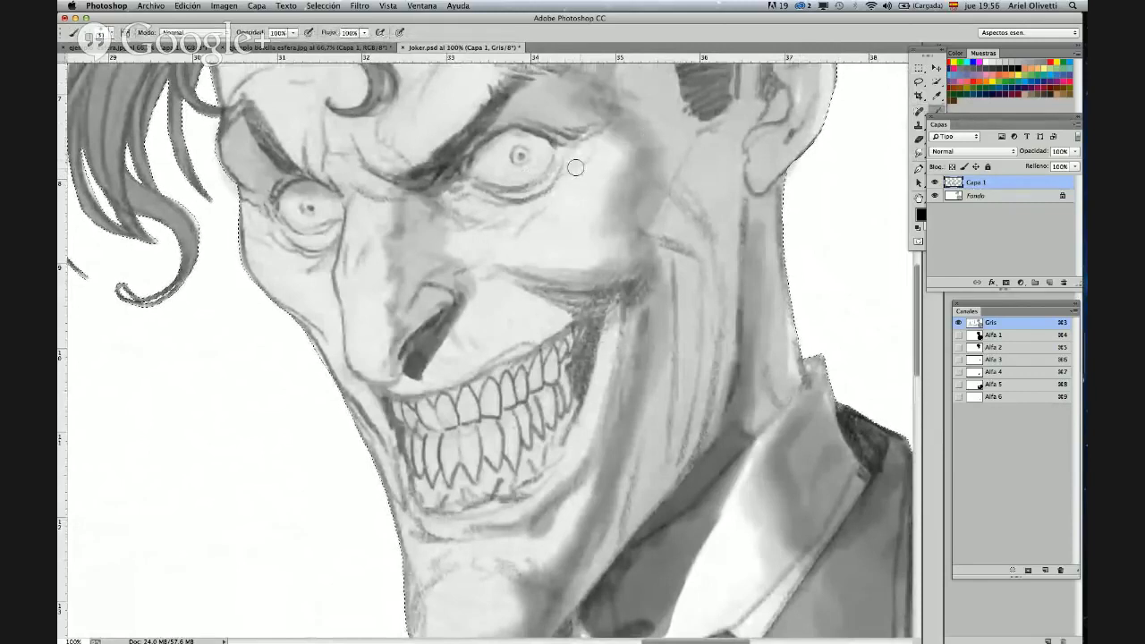
{"action": "mouse_move", "coordinate": [407, 178]}
{"action": "left_mouse_down"}
{"action": "mouse_move", "coordinate": [446, 165]}
{"action": "mouse_move", "coordinate": [464, 146]}
{"action": "mouse_move", "coordinate": [435, 164]}
{"action": "mouse_move", "coordinate": [469, 137]}
{"action": "mouse_move", "coordinate": [495, 170]}
{"action": "mouse_move", "coordinate": [460, 167]}
{"action": "mouse_move", "coordinate": [506, 123]}
{"action": "left_mouse_up"}
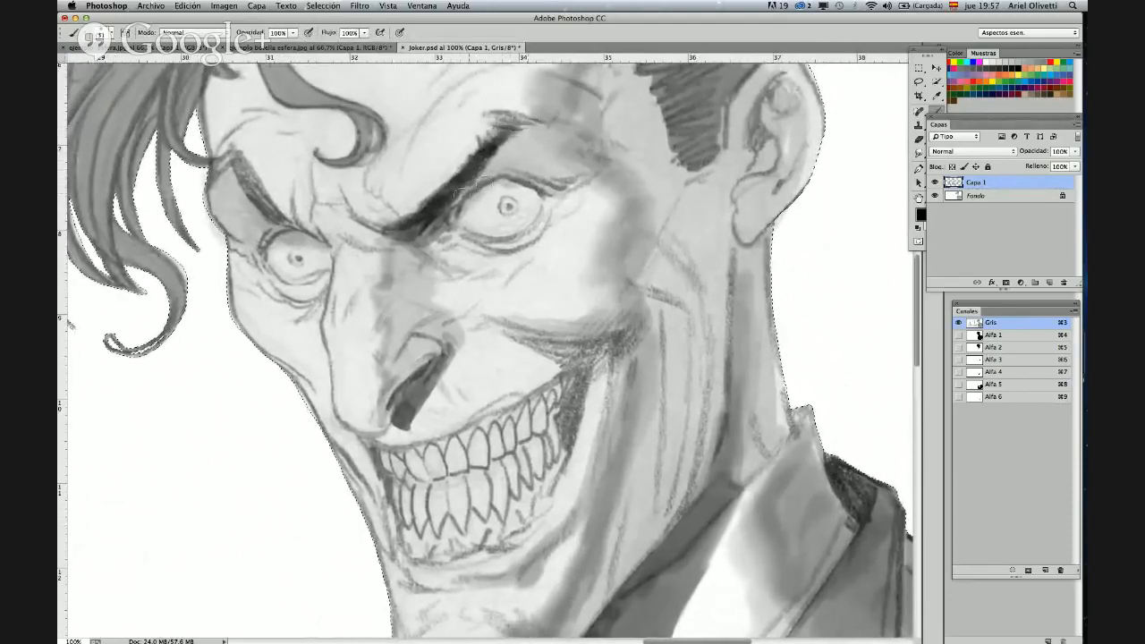
{"action": "left_click_drag", "start_coordinate": [472, 186], "coordinate": [423, 230]}
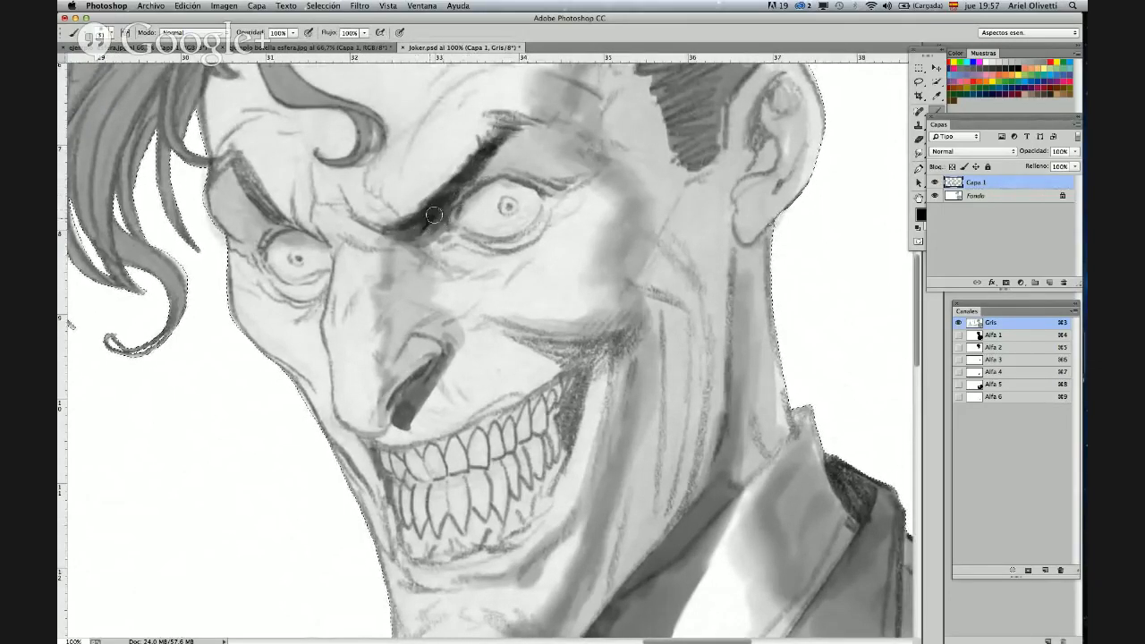
{"action": "right_click", "coordinate": [443, 224]}
{"action": "left_click", "coordinate": [509, 251]}
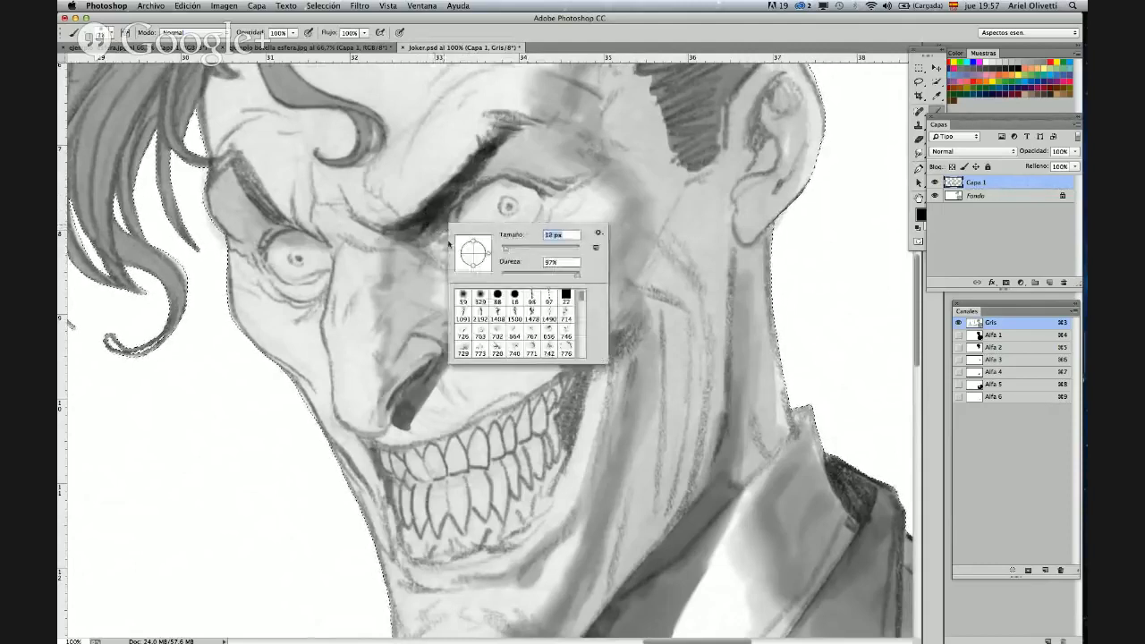
{"action": "left_click", "coordinate": [448, 244]}
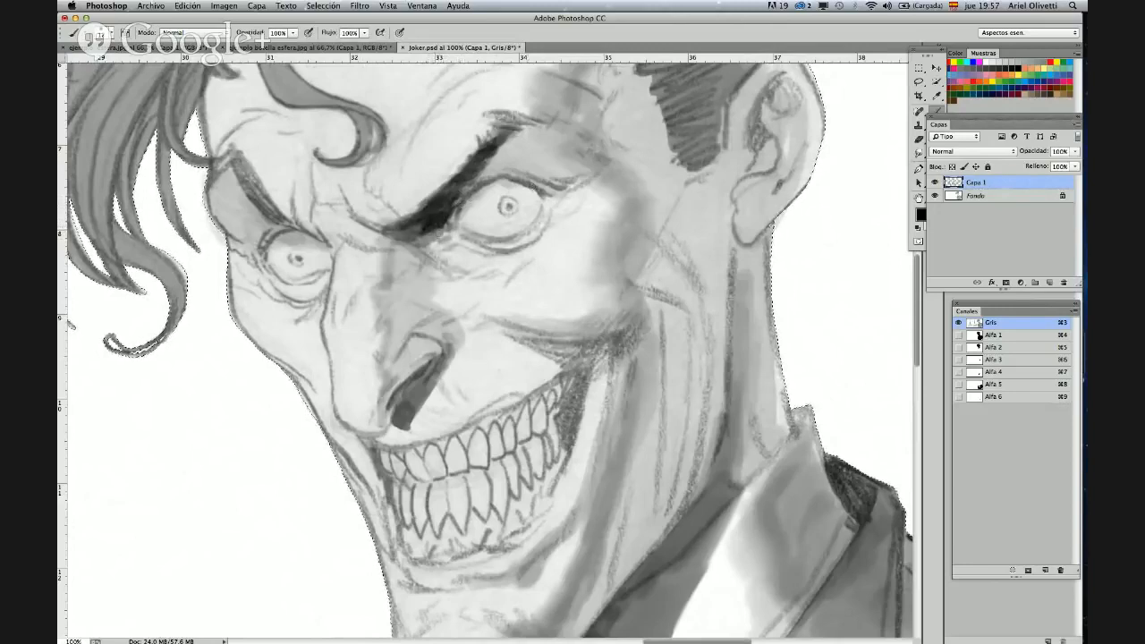
- Darken the lower lid and the outline around the larger eye with the brush at 18 px and then 16 px
{"action": "right_click", "coordinate": [530, 240]}
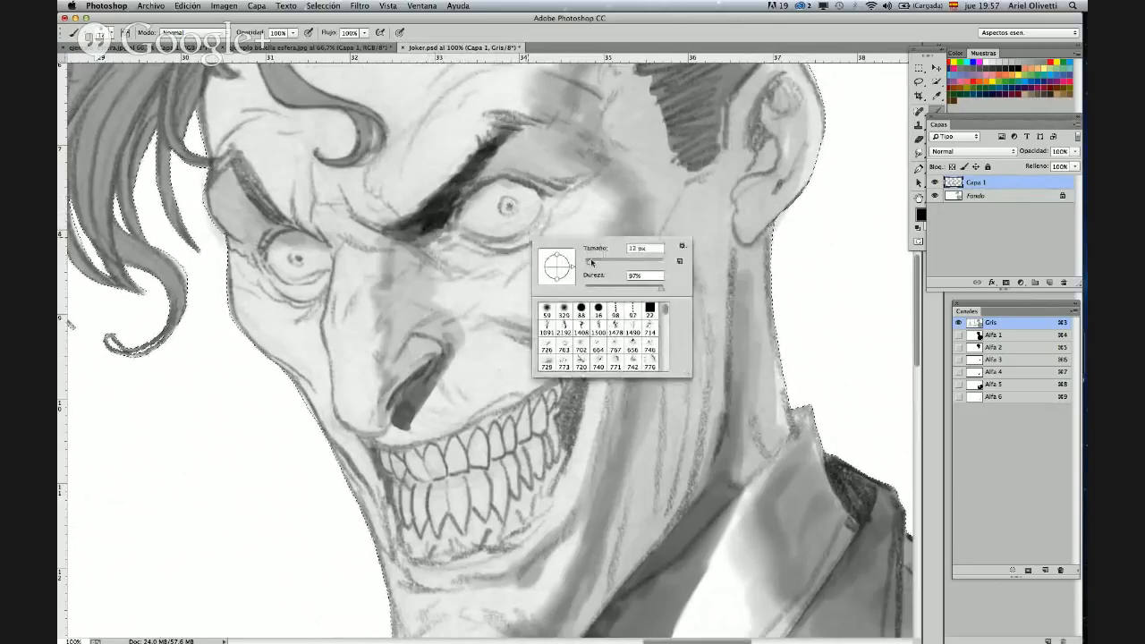
{"action": "left_click", "coordinate": [503, 246]}
{"action": "mouse_move", "coordinate": [498, 250]}
{"action": "left_mouse_down"}
{"action": "mouse_move", "coordinate": [540, 231]}
{"action": "mouse_move", "coordinate": [551, 198]}
{"action": "left_mouse_up"}
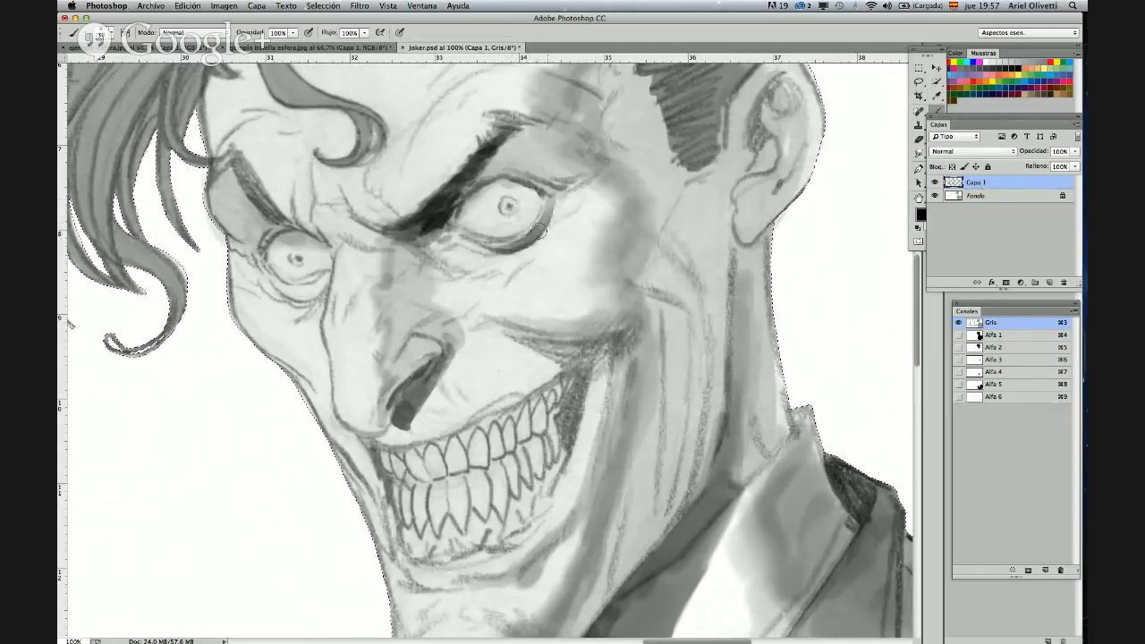
{"action": "mouse_move", "coordinate": [483, 241]}
{"action": "left_mouse_down"}
{"action": "mouse_move", "coordinate": [513, 242]}
{"action": "mouse_move", "coordinate": [540, 222]}
{"action": "mouse_move", "coordinate": [504, 185]}
{"action": "left_mouse_up"}
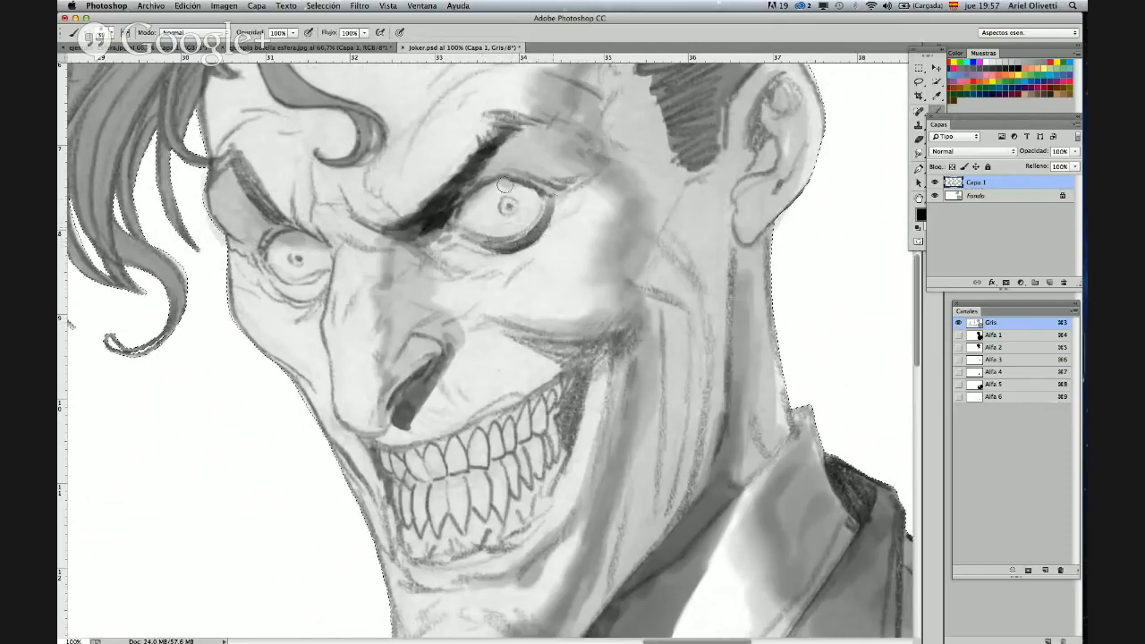
{"action": "right_click", "coordinate": [489, 201]}
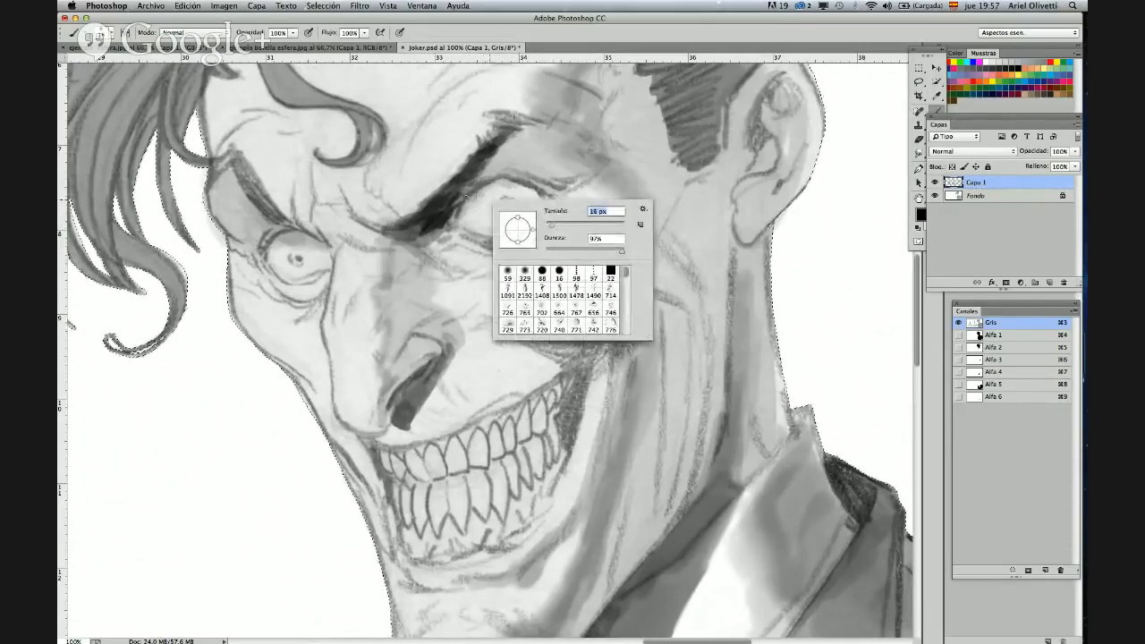
{"action": "key", "text": "Return"}
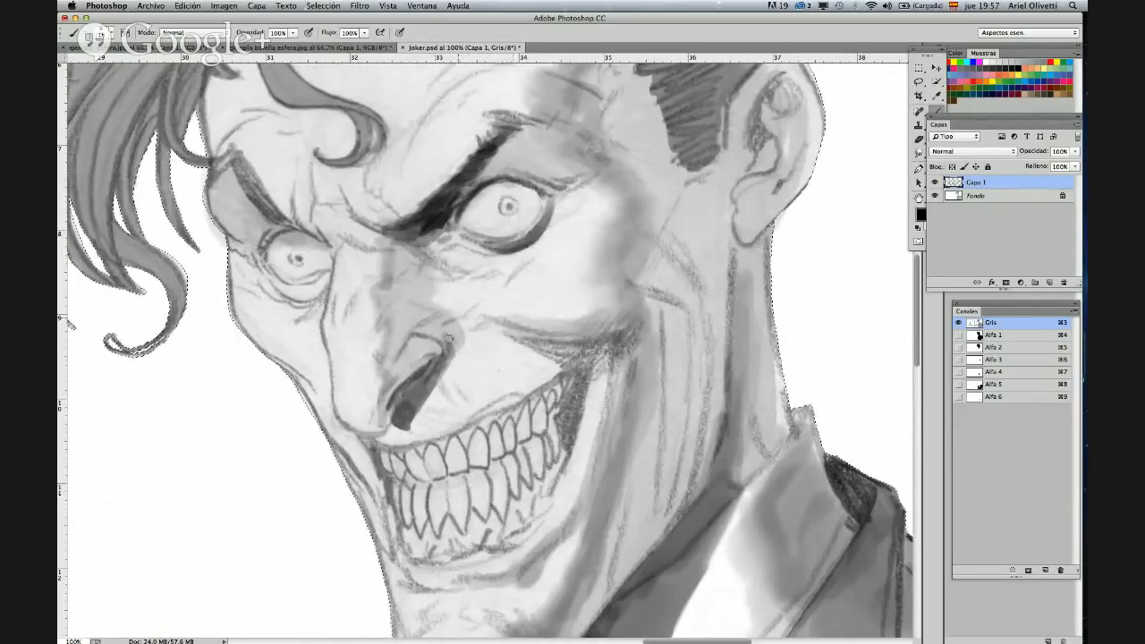
- Enlarge the brush and shade the tip of the nose and the upper lip edge above the teeth
{"action": "right_click", "coordinate": [473, 320]}
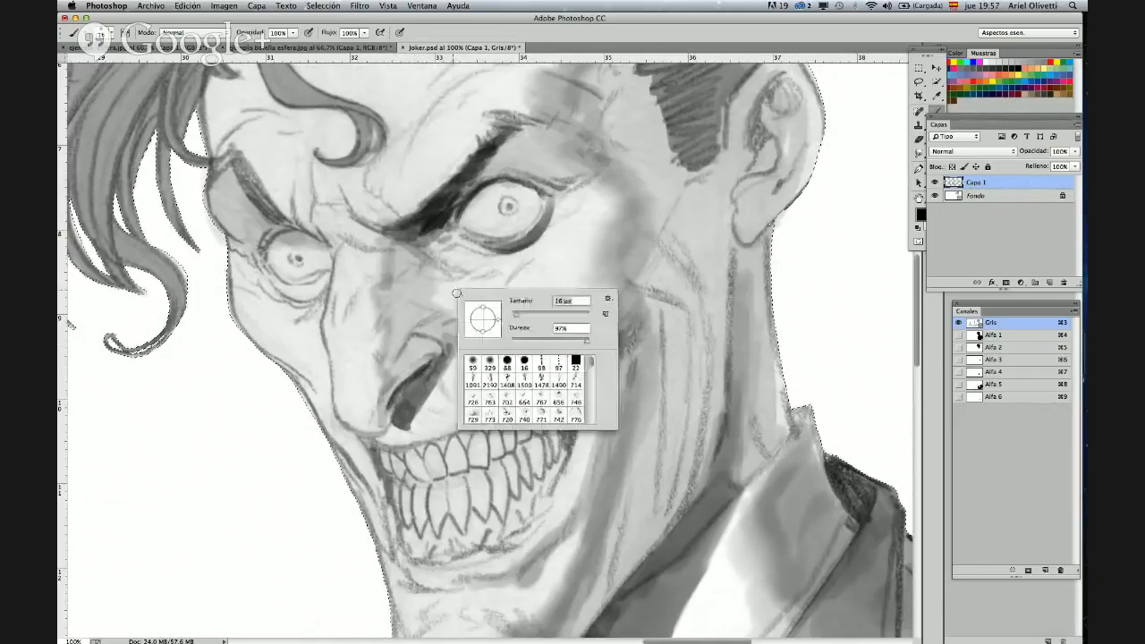
{"action": "key", "text": "Return"}
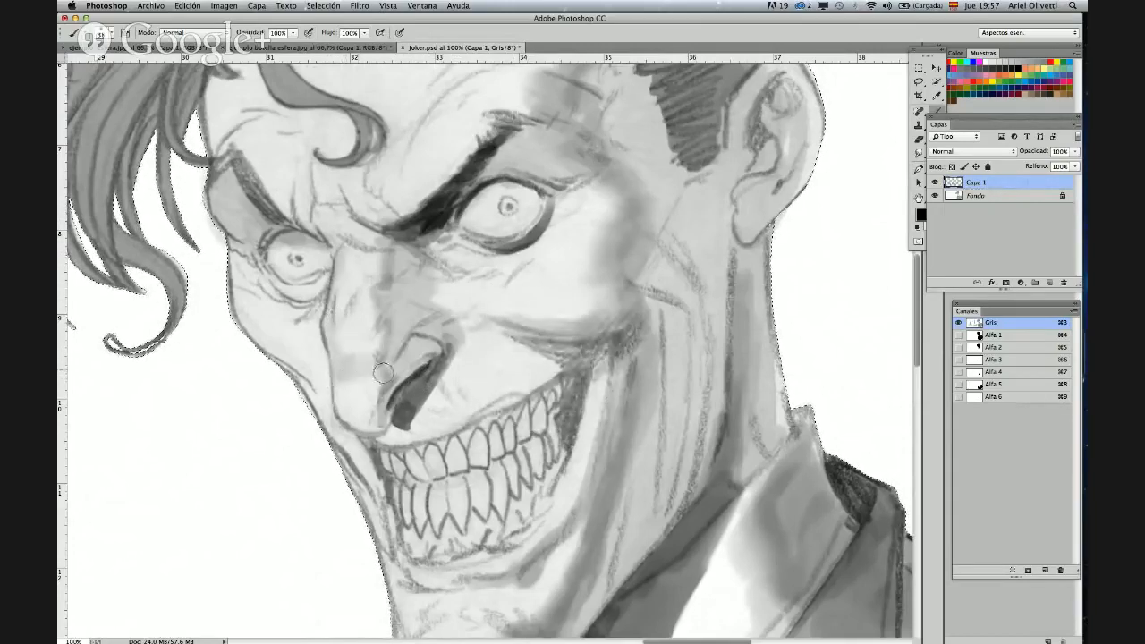
{"action": "mouse_move", "coordinate": [360, 424]}
{"action": "left_mouse_down"}
{"action": "mouse_move", "coordinate": [386, 416]}
{"action": "mouse_move", "coordinate": [435, 426]}
{"action": "mouse_move", "coordinate": [387, 439]}
{"action": "mouse_move", "coordinate": [406, 444]}
{"action": "mouse_move", "coordinate": [402, 429]}
{"action": "mouse_move", "coordinate": [426, 439]}
{"action": "mouse_move", "coordinate": [517, 390]}
{"action": "left_mouse_up"}
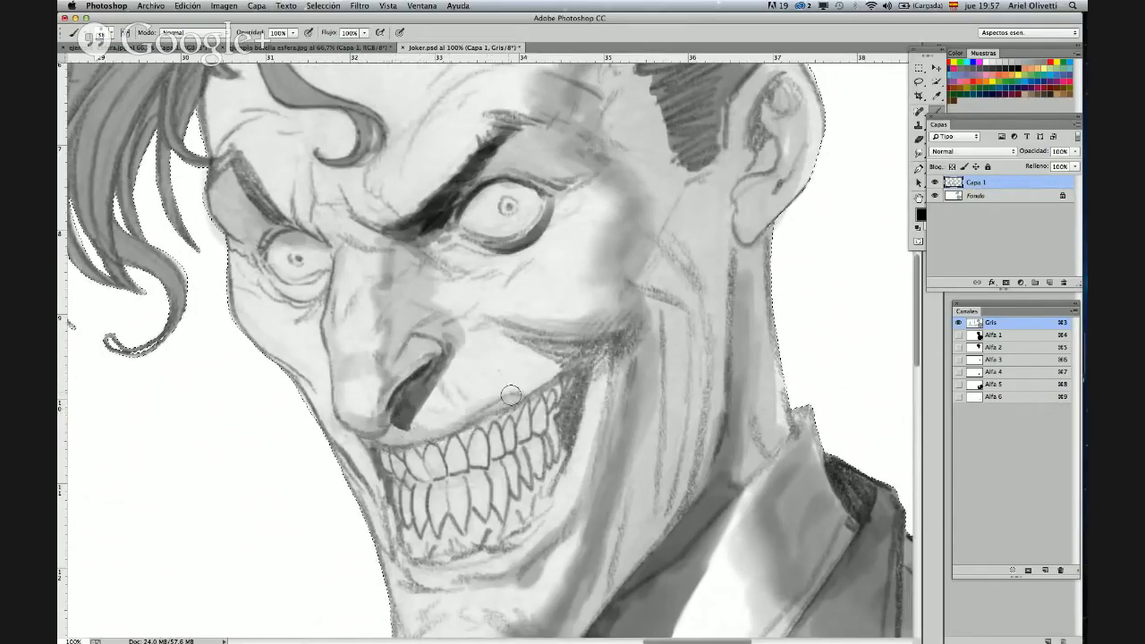
- Shade below the cheek fold with a larger brush, covering the area between the upper lip and the corner of the grin
{"action": "mouse_move", "coordinate": [505, 318]}
{"action": "left_mouse_down"}
{"action": "mouse_move", "coordinate": [555, 337]}
{"action": "mouse_move", "coordinate": [579, 362]}
{"action": "mouse_move", "coordinate": [528, 345]}
{"action": "left_mouse_up"}
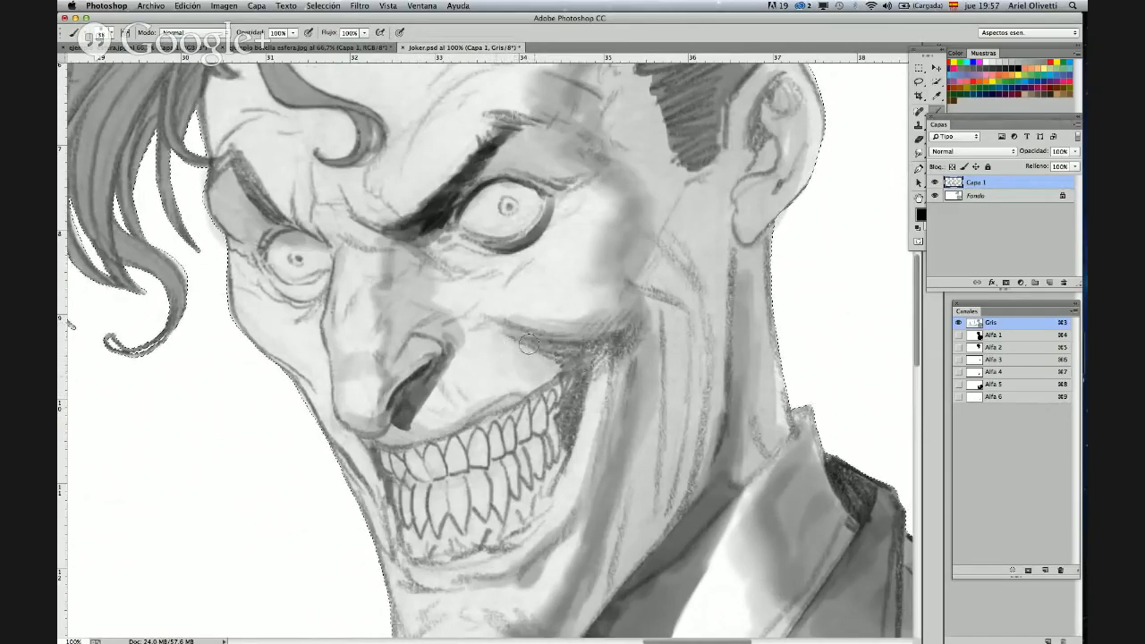
{"action": "right_click", "coordinate": [527, 345]}
{"action": "left_click", "coordinate": [507, 338]}
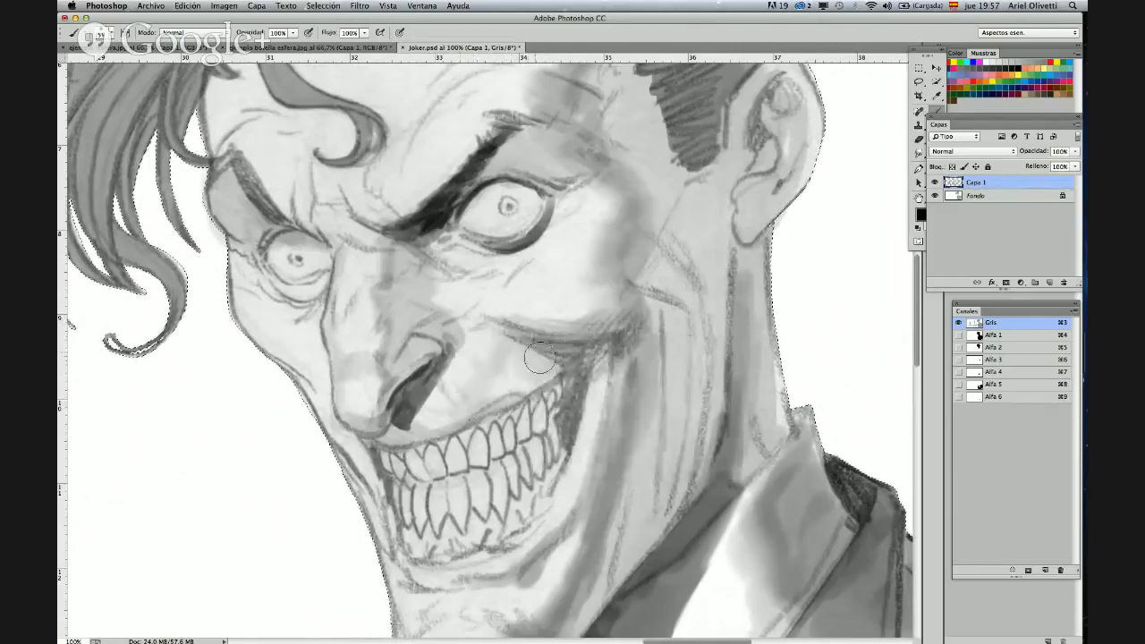
{"action": "mouse_move", "coordinate": [539, 359]}
{"action": "left_mouse_down"}
{"action": "mouse_move", "coordinate": [507, 403]}
{"action": "mouse_move", "coordinate": [518, 380]}
{"action": "mouse_move", "coordinate": [555, 360]}
{"action": "mouse_move", "coordinate": [529, 389]}
{"action": "mouse_move", "coordinate": [548, 329]}
{"action": "mouse_move", "coordinate": [505, 350]}
{"action": "mouse_move", "coordinate": [466, 334]}
{"action": "mouse_move", "coordinate": [502, 333]}
{"action": "mouse_move", "coordinate": [535, 352]}
{"action": "mouse_move", "coordinate": [528, 372]}
{"action": "mouse_move", "coordinate": [424, 391]}
{"action": "mouse_move", "coordinate": [436, 408]}
{"action": "mouse_move", "coordinate": [525, 340]}
{"action": "mouse_move", "coordinate": [542, 371]}
{"action": "mouse_move", "coordinate": [479, 415]}
{"action": "mouse_move", "coordinate": [549, 370]}
{"action": "mouse_move", "coordinate": [489, 410]}
{"action": "mouse_move", "coordinate": [396, 443]}
{"action": "mouse_move", "coordinate": [456, 430]}
{"action": "mouse_move", "coordinate": [561, 369]}
{"action": "left_mouse_up"}
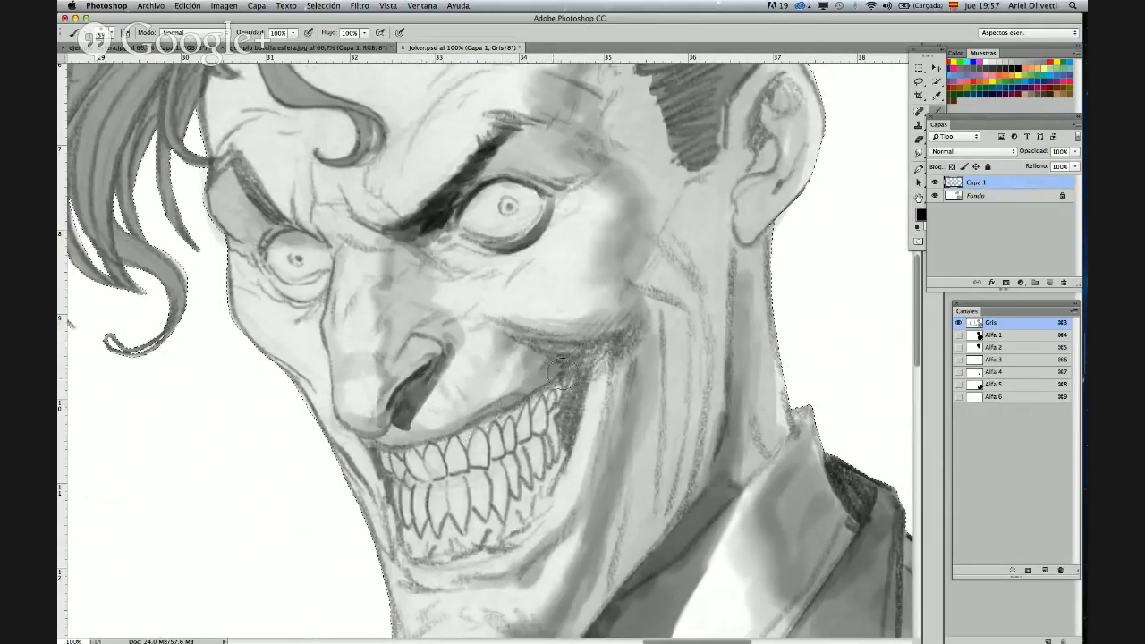
- Reduce the brush size, darken the upper lip line and fill the dark corner of the mouth beside the teeth
{"action": "right_click", "coordinate": [568, 388]}
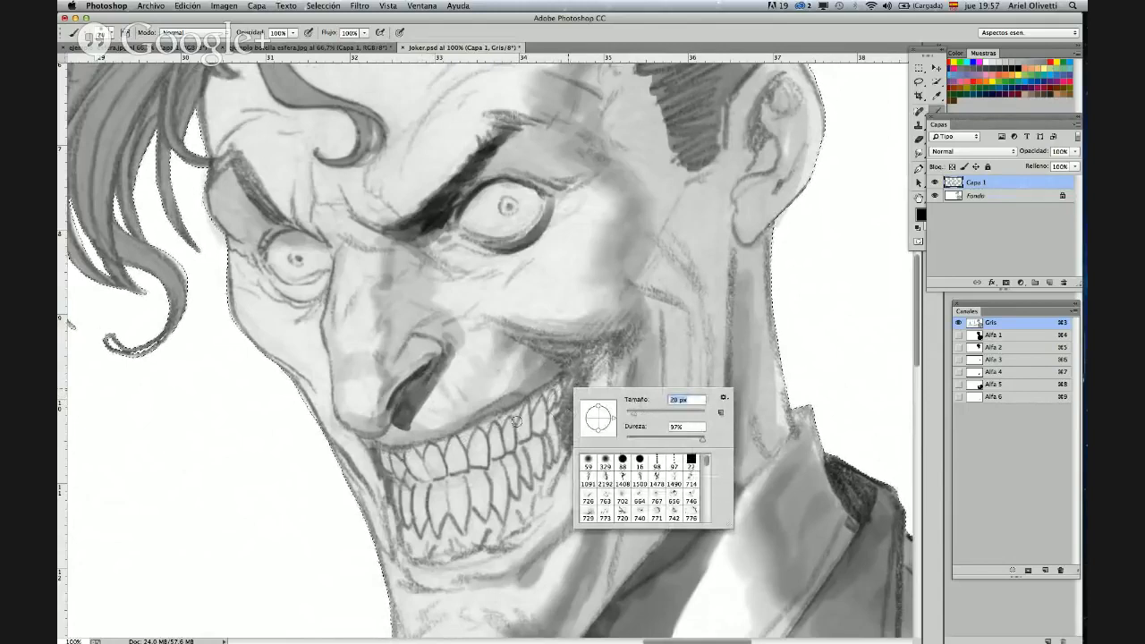
{"action": "key", "text": "Return"}
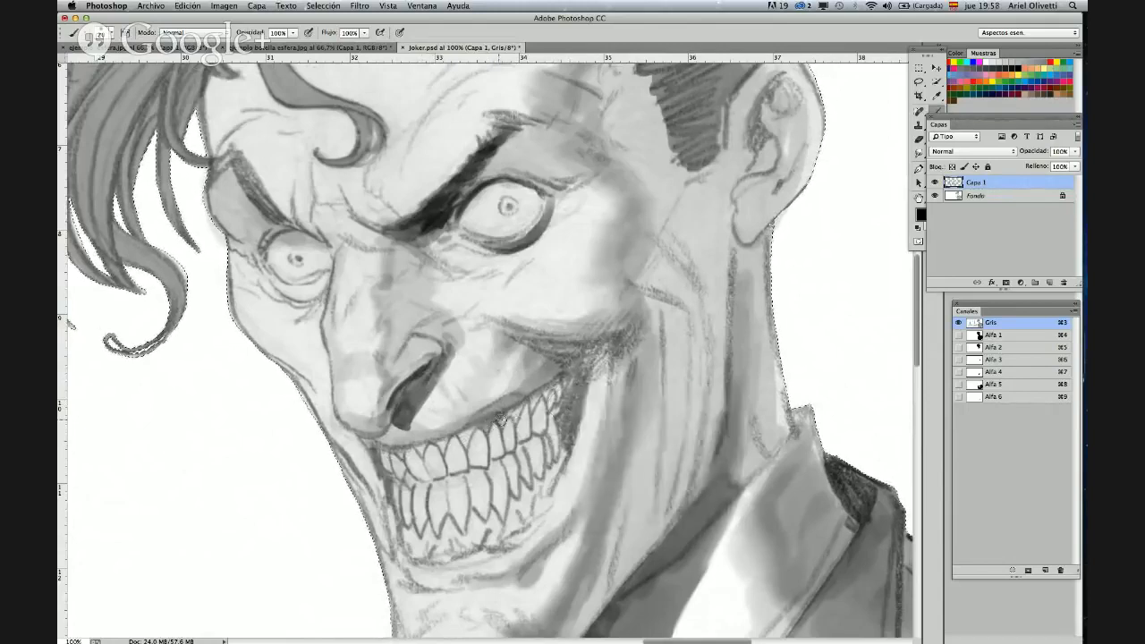
{"action": "left_click_drag", "start_coordinate": [510, 421], "coordinate": [575, 383]}
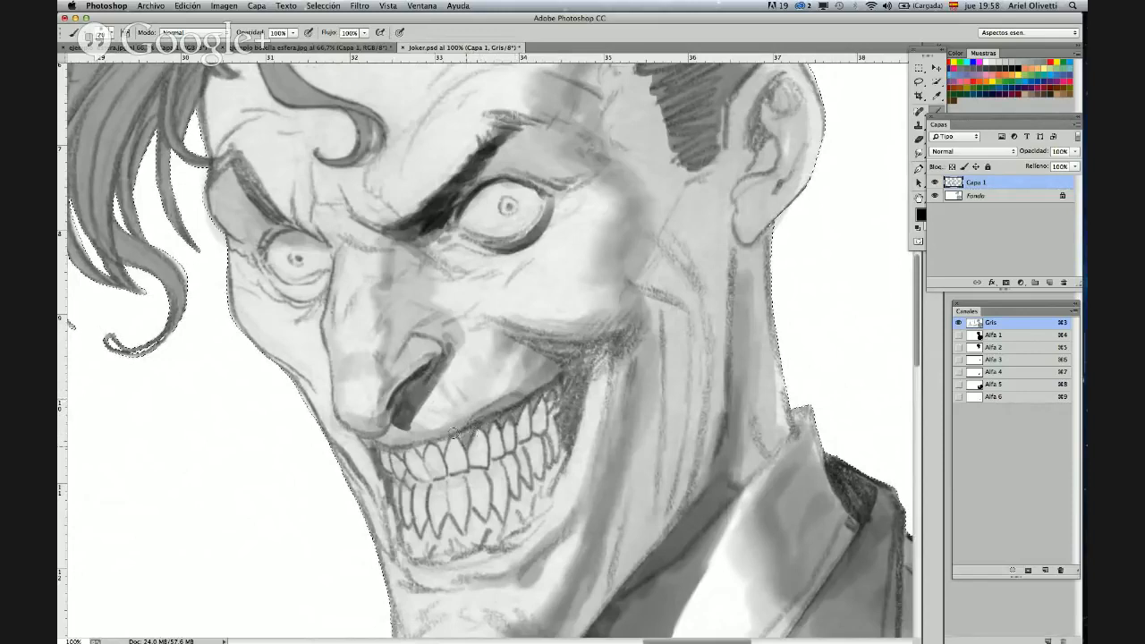
{"action": "left_click_drag", "start_coordinate": [565, 383], "coordinate": [567, 442]}
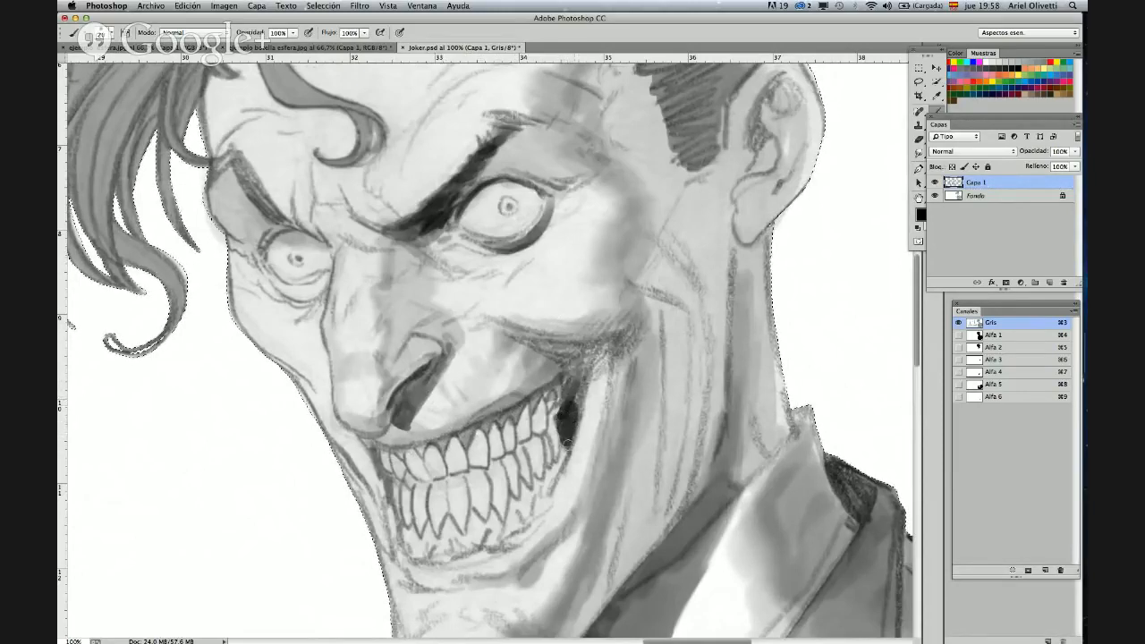
{"action": "mouse_move", "coordinate": [578, 389]}
{"action": "left_mouse_down"}
{"action": "mouse_move", "coordinate": [570, 410]}
{"action": "mouse_move", "coordinate": [579, 382]}
{"action": "left_mouse_up"}
- Deepen the inner end of the brow, then enlarge the brush and shade the upper part of the larger eyeball
{"action": "left_click_drag", "start_coordinate": [441, 242], "coordinate": [415, 233]}
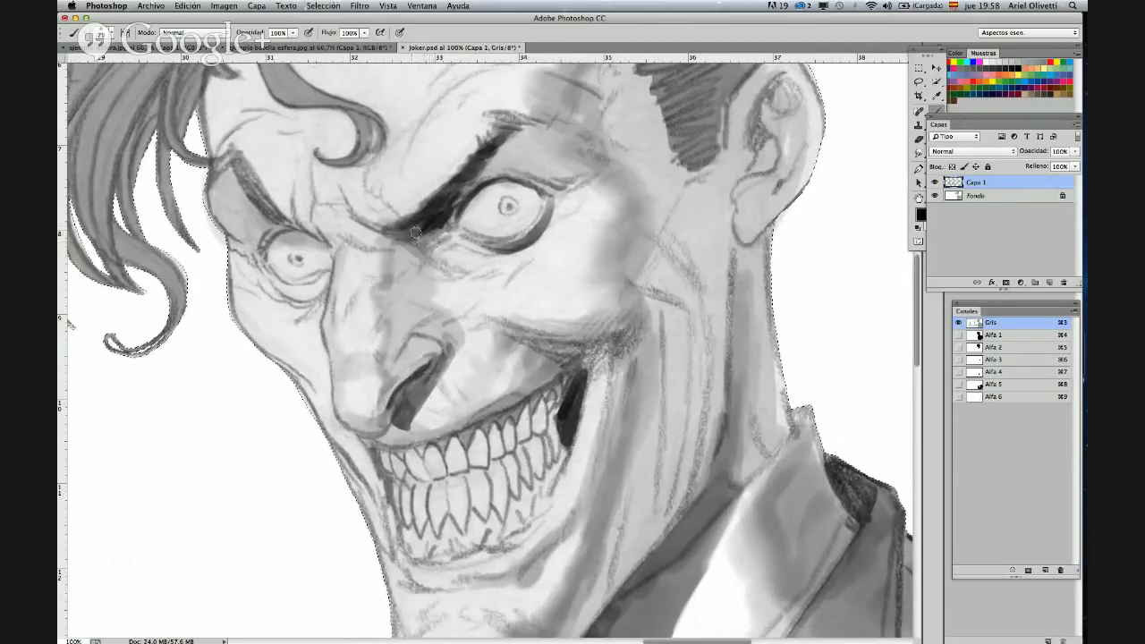
{"action": "right_click", "coordinate": [555, 206]}
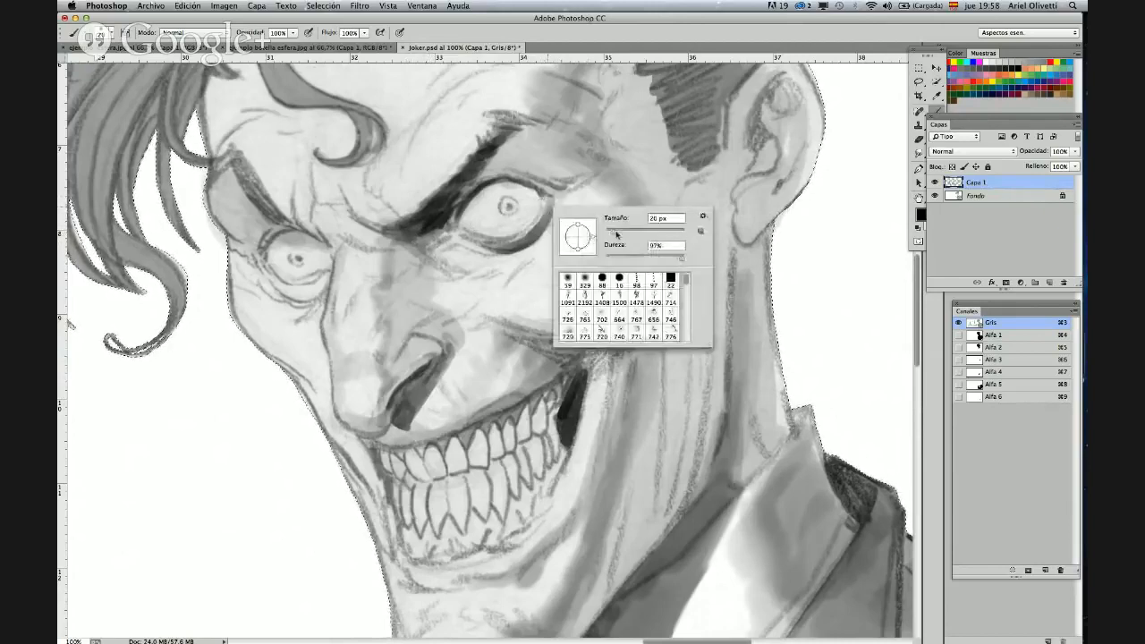
{"action": "left_click", "coordinate": [507, 188]}
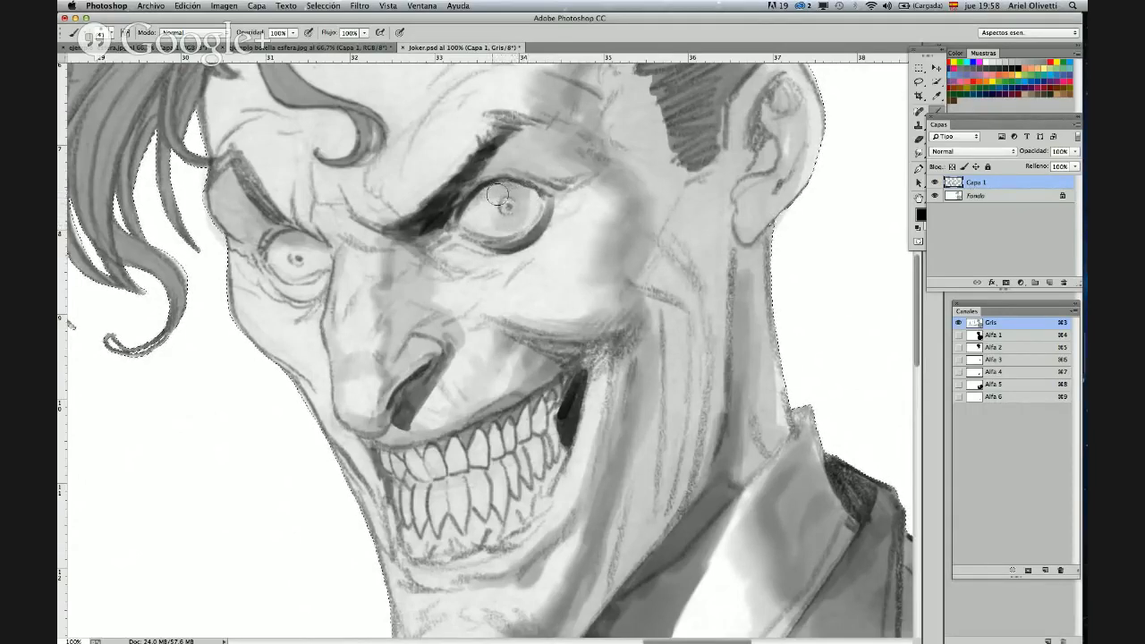
- Shade the smaller eyeball and darken the pupils of both eyes, reducing the brush size for the smaller eye
{"action": "mouse_move", "coordinate": [308, 250]}
{"action": "left_mouse_down"}
{"action": "mouse_move", "coordinate": [299, 277]}
{"action": "mouse_move", "coordinate": [325, 282]}
{"action": "mouse_move", "coordinate": [299, 294]}
{"action": "mouse_move", "coordinate": [280, 284]}
{"action": "mouse_move", "coordinate": [323, 280]}
{"action": "mouse_move", "coordinate": [297, 293]}
{"action": "left_mouse_up"}
{"action": "mouse_move", "coordinate": [276, 234]}
{"action": "left_mouse_down"}
{"action": "mouse_move", "coordinate": [233, 215]}
{"action": "mouse_move", "coordinate": [253, 221]}
{"action": "mouse_move", "coordinate": [274, 207]}
{"action": "mouse_move", "coordinate": [264, 228]}
{"action": "left_mouse_up"}
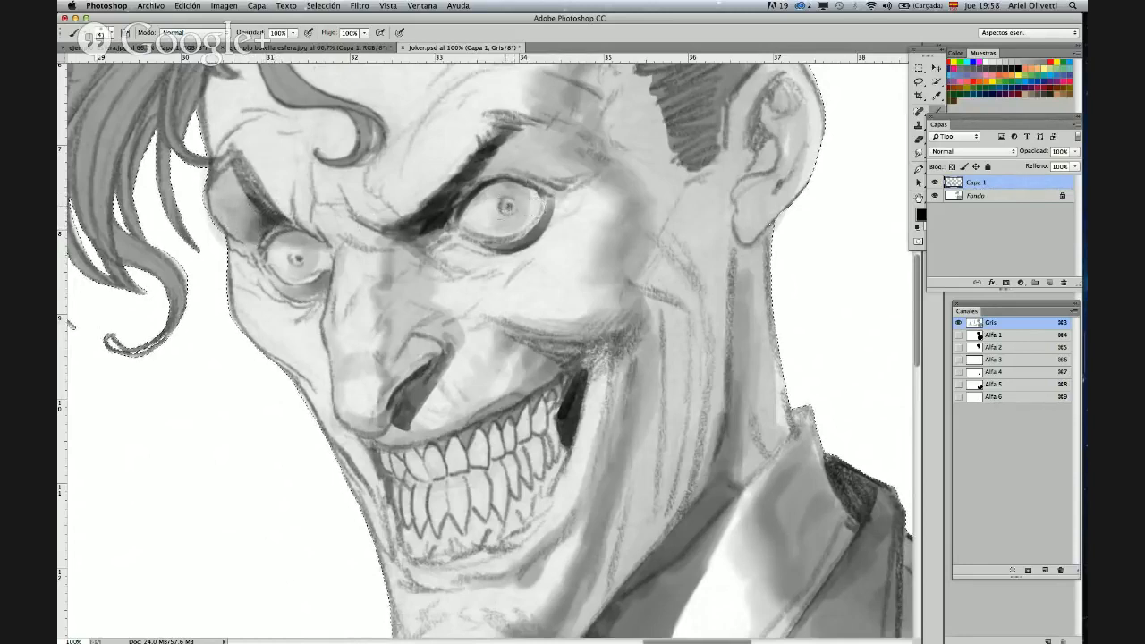
{"action": "left_click_drag", "start_coordinate": [510, 213], "coordinate": [505, 206]}
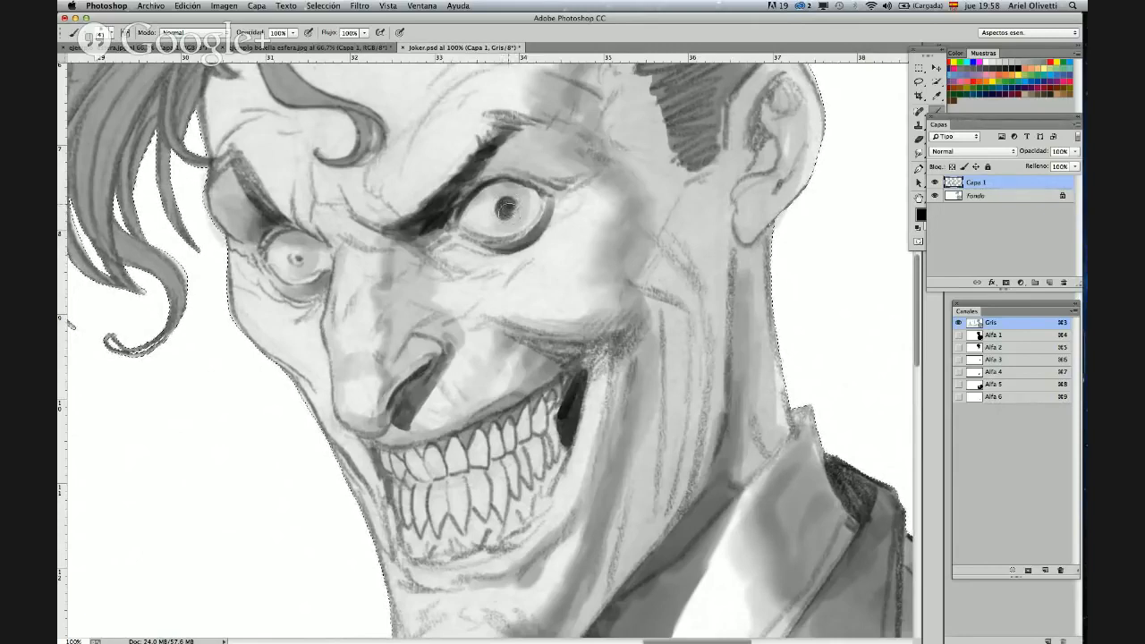
{"action": "right_click", "coordinate": [309, 258]}
{"action": "left_click_drag", "start_coordinate": [368, 281], "coordinate": [364, 281]}
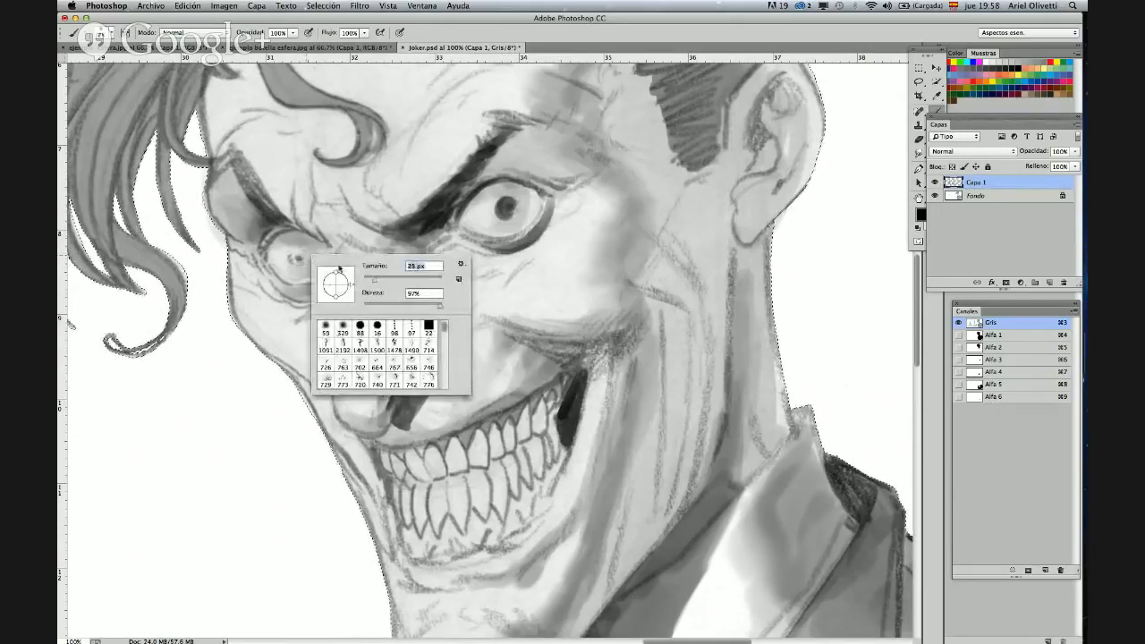
{"action": "key", "text": "Return"}
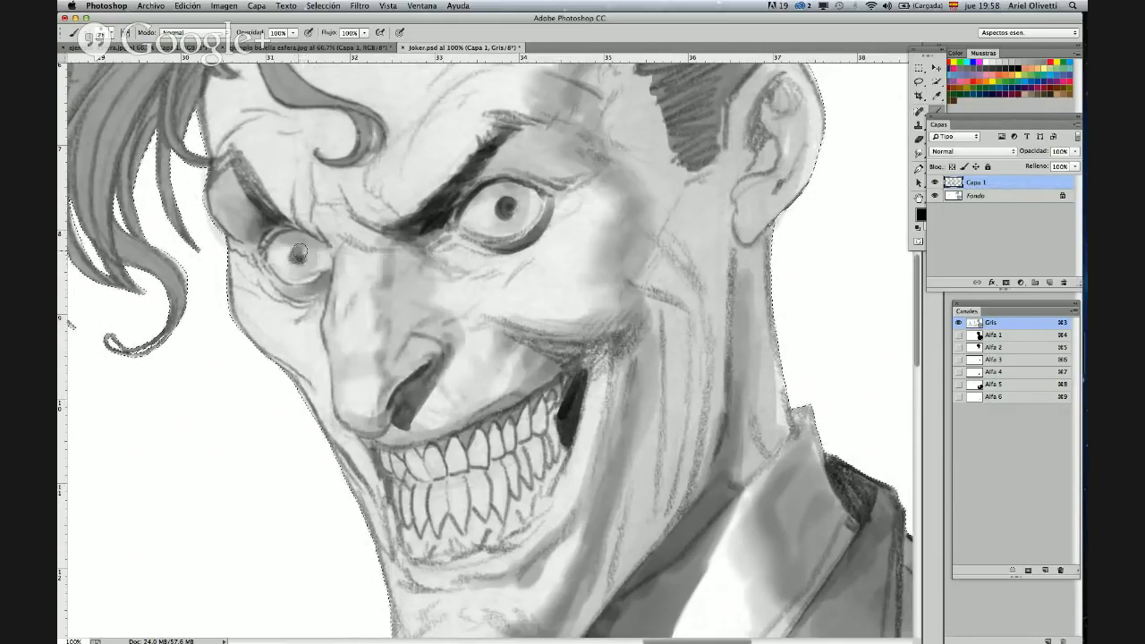
{"action": "left_click_drag", "start_coordinate": [299, 254], "coordinate": [296, 257]}
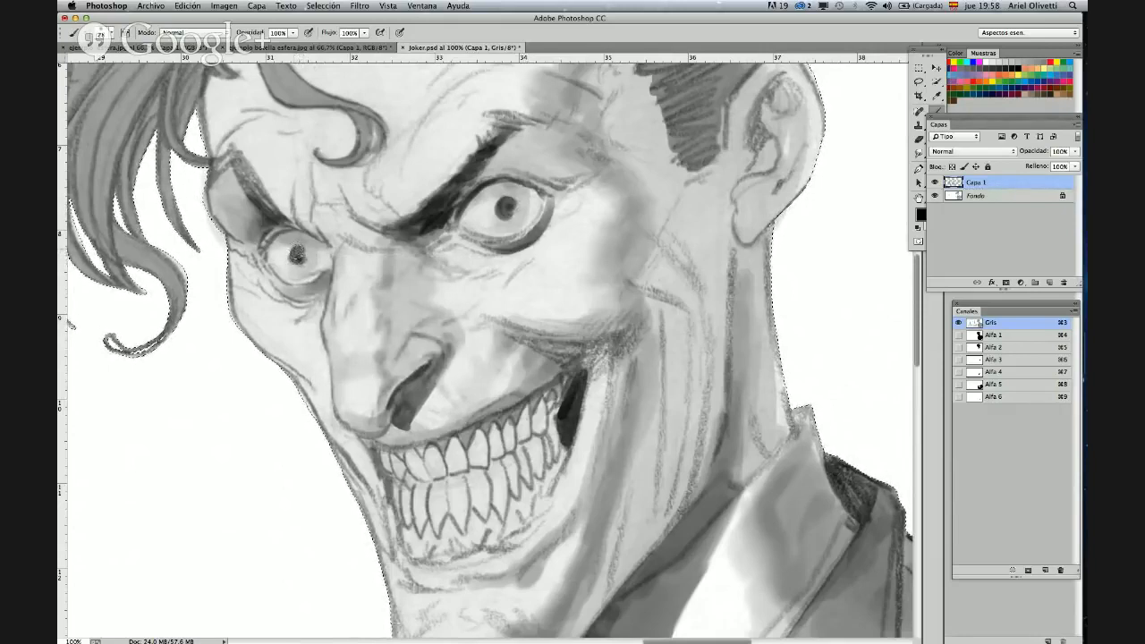
- Switch to white with a smaller brush and add a small highlight to the pupil of each eye
{"action": "right_click", "coordinate": [542, 218]}
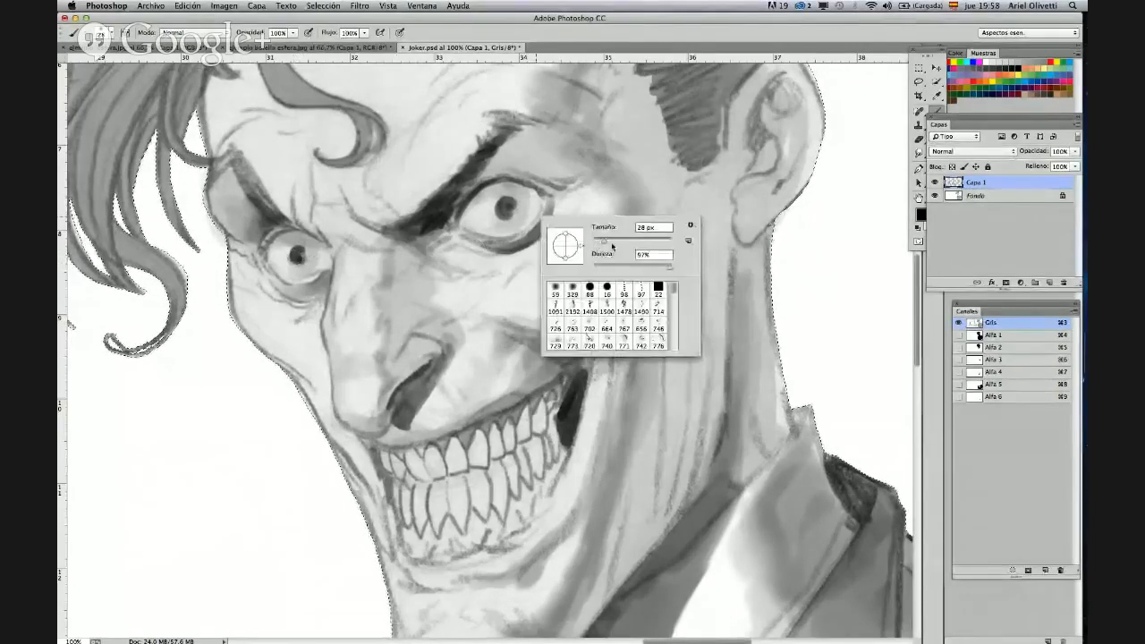
{"action": "key", "text": "Return"}
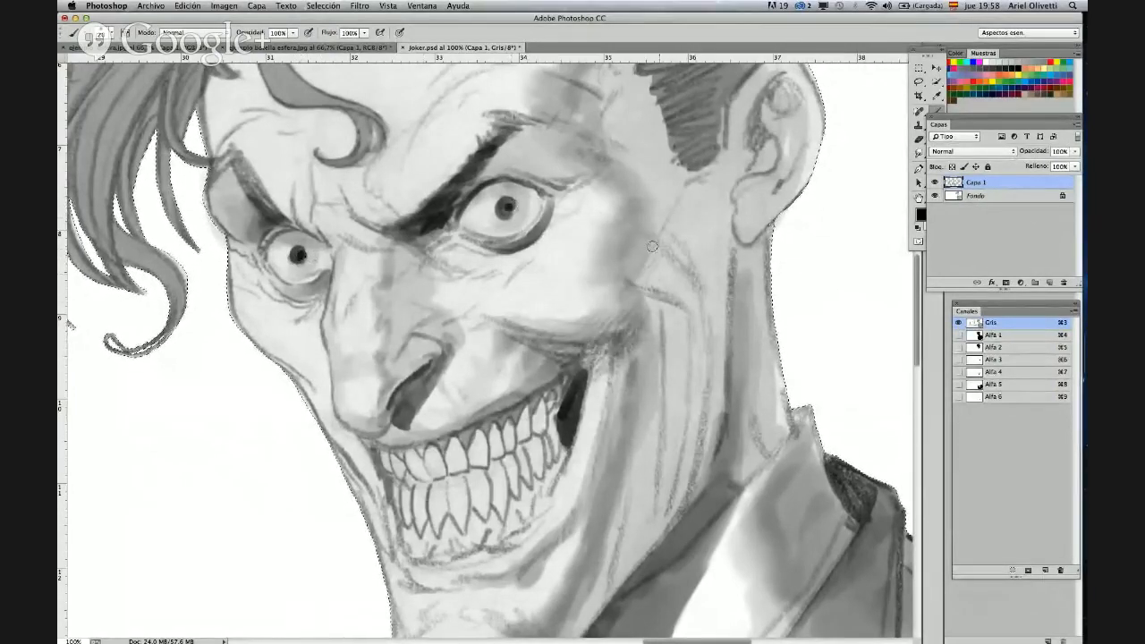
{"action": "key", "text": "x"}
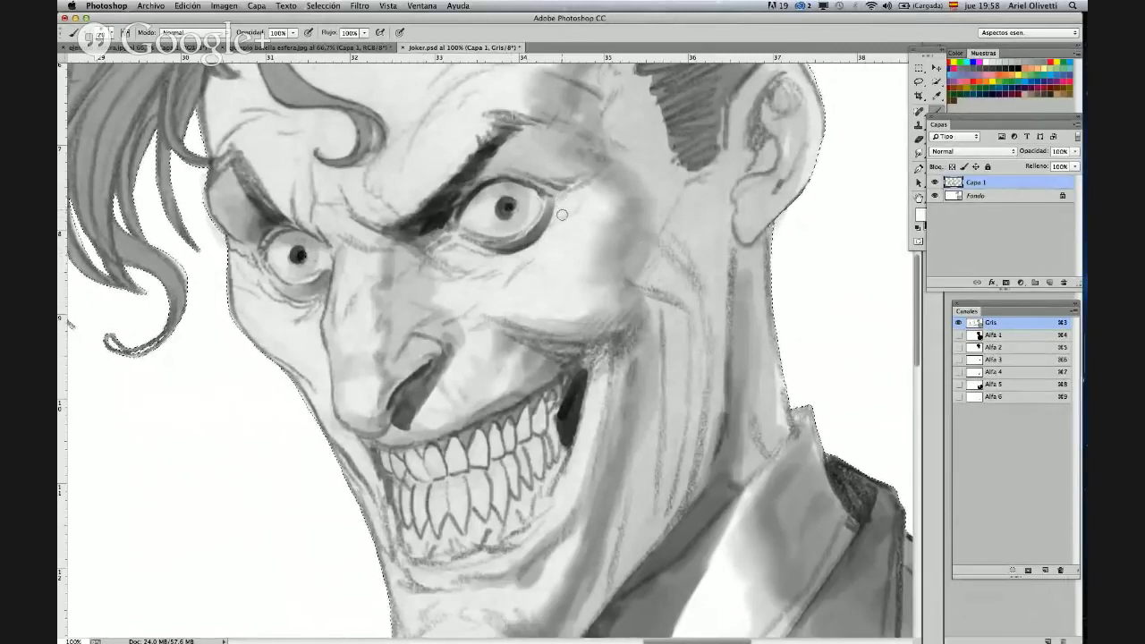
{"action": "right_click", "coordinate": [507, 208]}
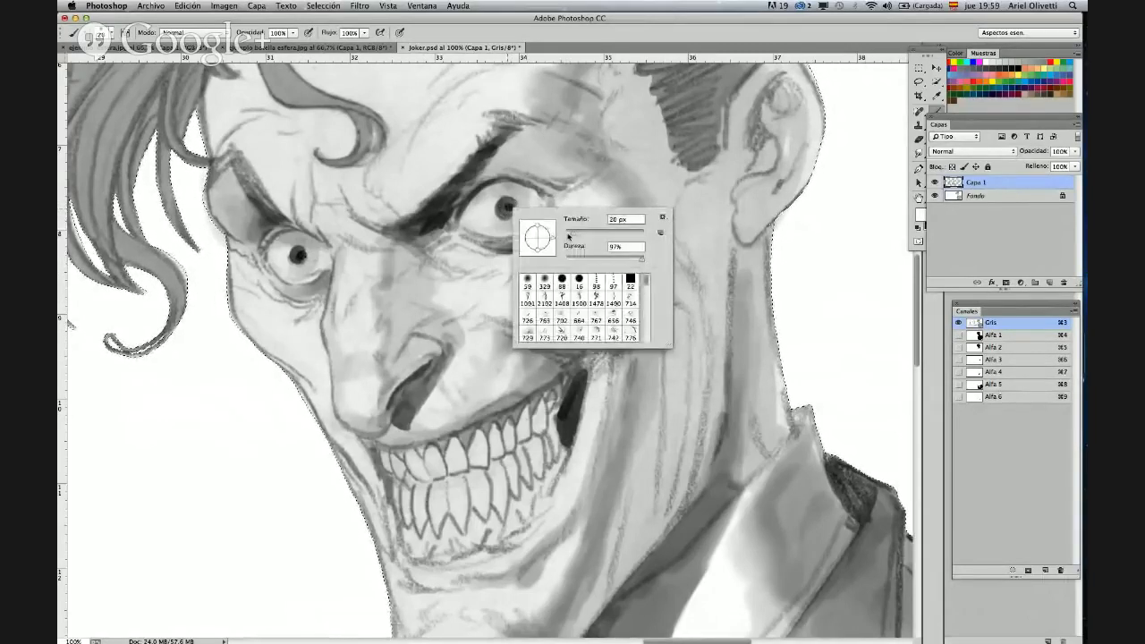
{"action": "key", "text": "Return"}
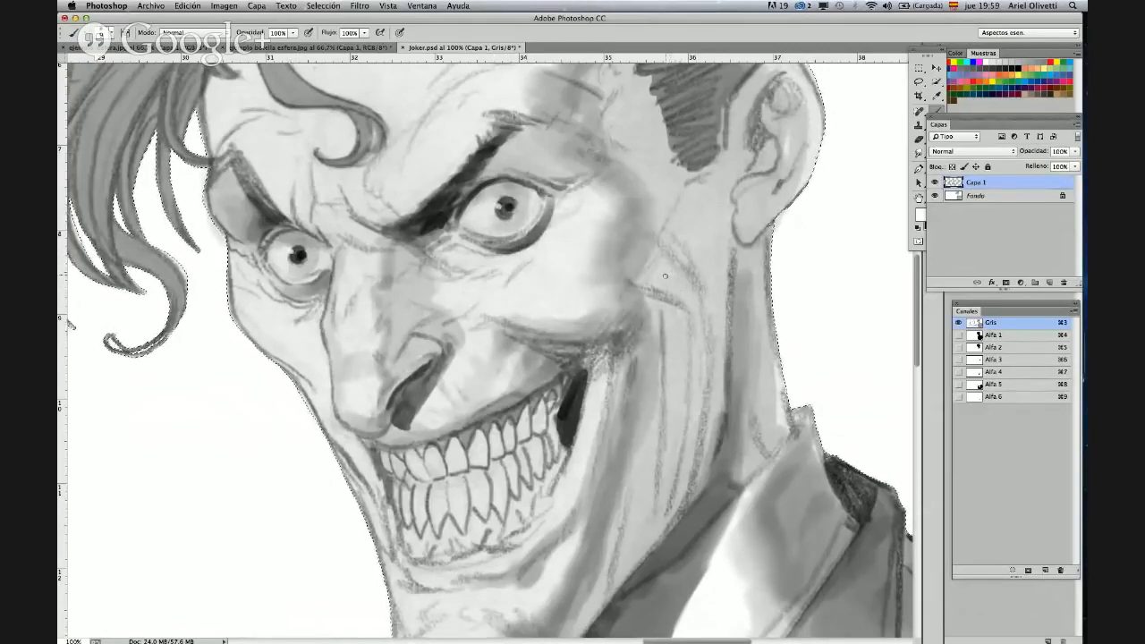
{"action": "key", "text": "alt+space"}
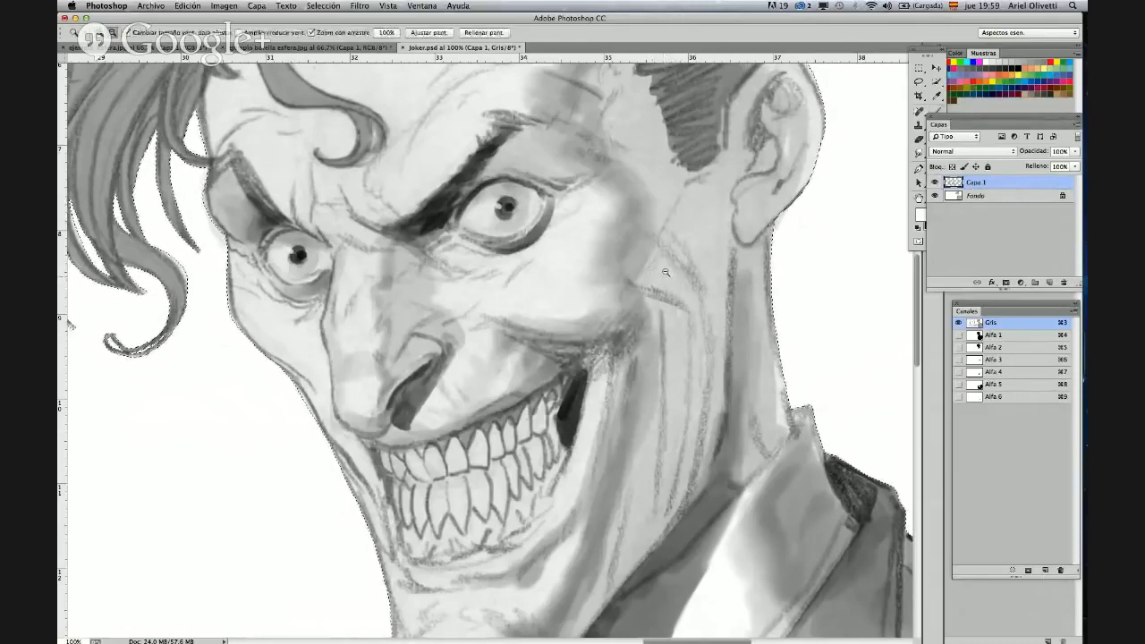
{"action": "left_click", "coordinate": [661, 276], "text": "alt"}
{"action": "left_click", "coordinate": [661, 276], "text": "alt"}
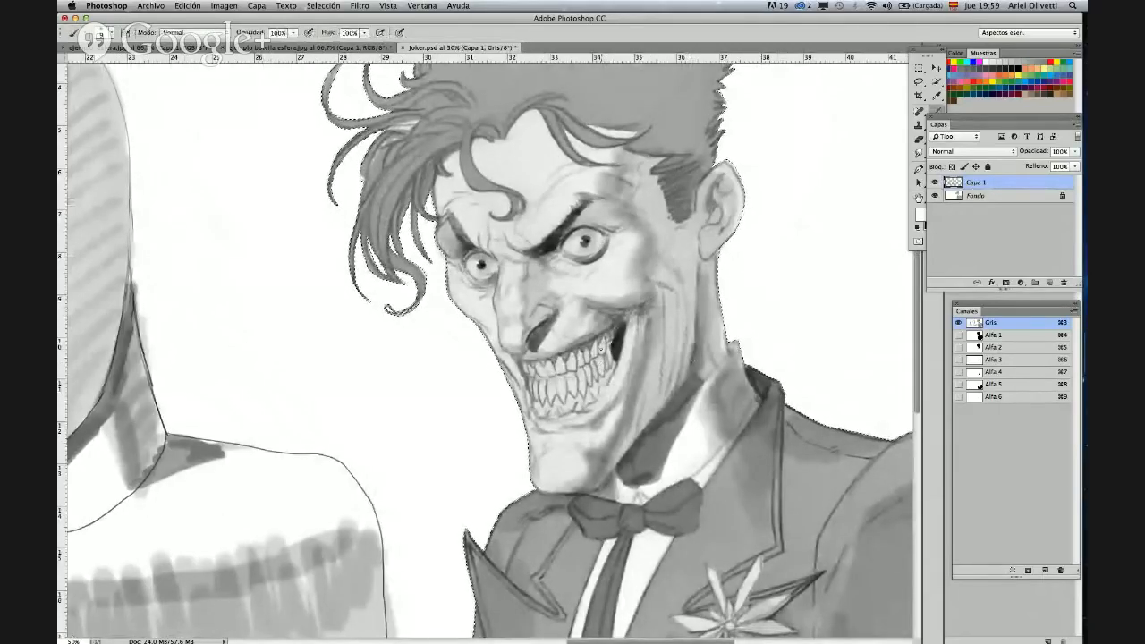
- Enlarge the black brush to 52 px and shade the forehead above the larger eye's brow and its upper eyelid
{"action": "right_click", "coordinate": [606, 346]}
{"action": "left_click_drag", "start_coordinate": [667, 368], "coordinate": [671, 368]}
{"action": "key", "text": "Return"}
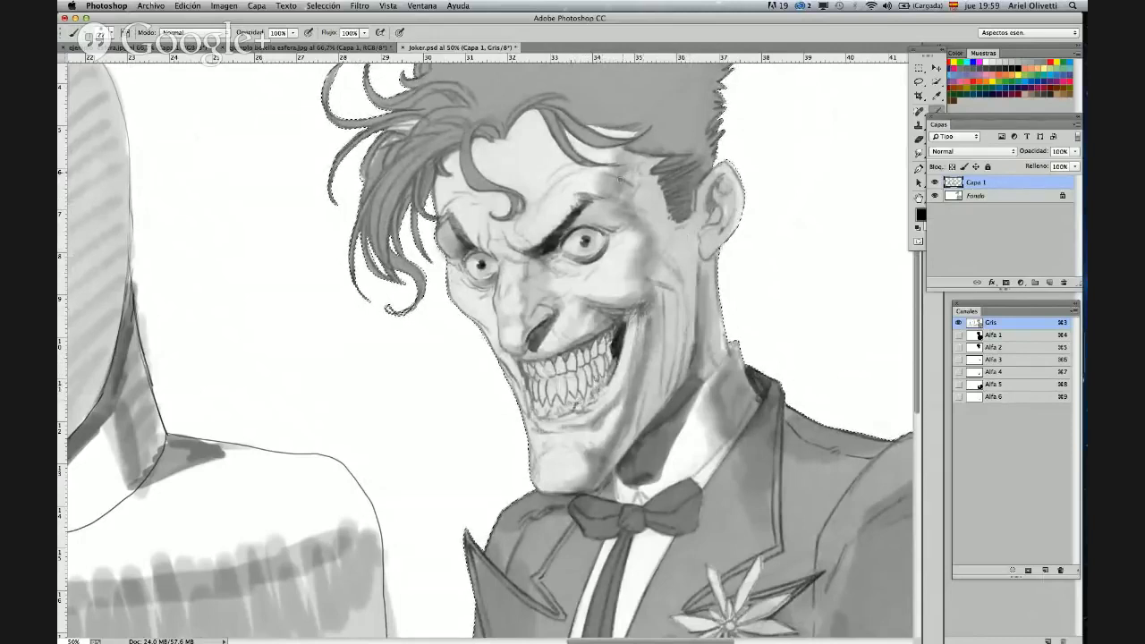
{"action": "right_click", "coordinate": [587, 182]}
{"action": "left_click_drag", "start_coordinate": [649, 204], "coordinate": [653, 204]}
{"action": "left_click", "coordinate": [575, 184]}
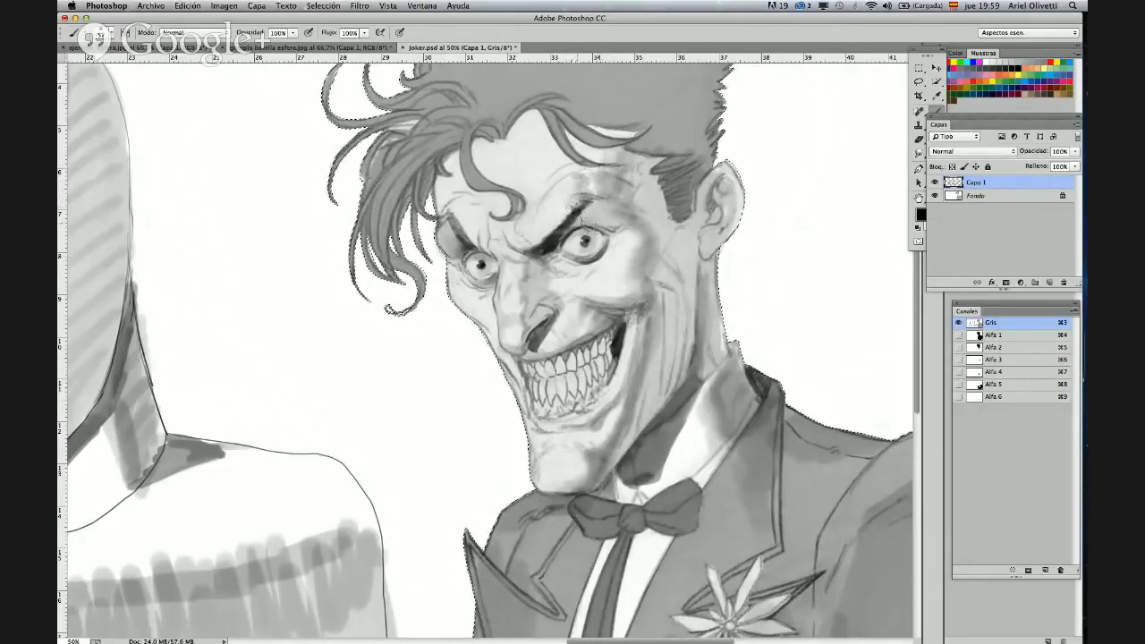
{"action": "mouse_move", "coordinate": [583, 225]}
{"action": "left_mouse_down"}
{"action": "mouse_move", "coordinate": [606, 224]}
{"action": "mouse_move", "coordinate": [578, 207]}
{"action": "mouse_move", "coordinate": [612, 222]}
{"action": "left_mouse_up"}
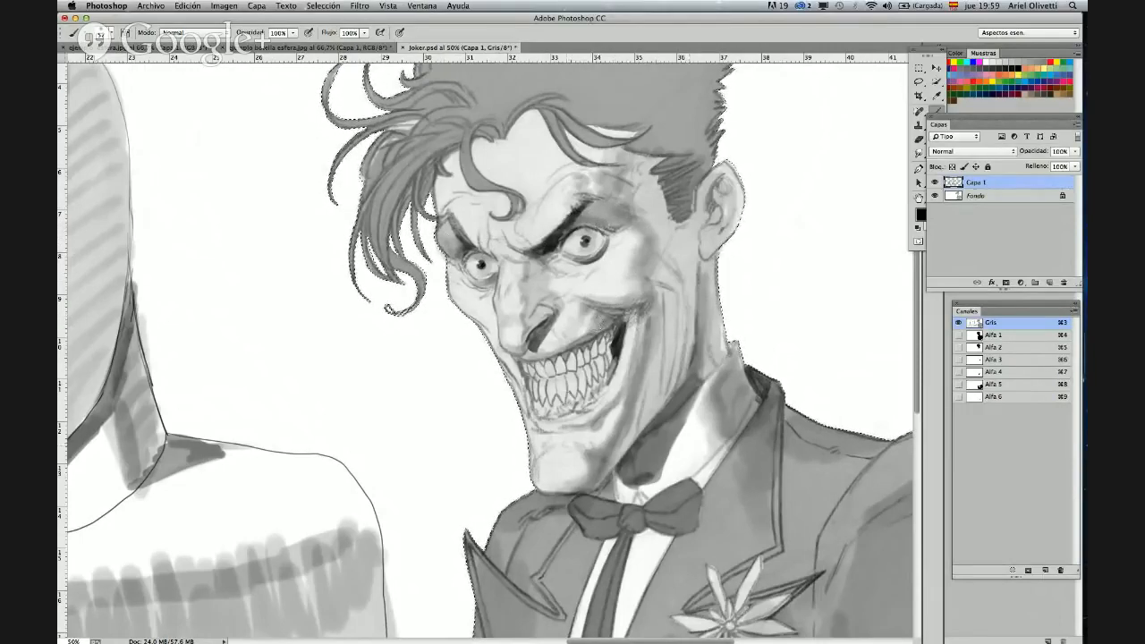
- Reduce the brush size and darken the narrow mouth corner beside the teeth on the far side of the face
{"action": "right_click", "coordinate": [541, 361]}
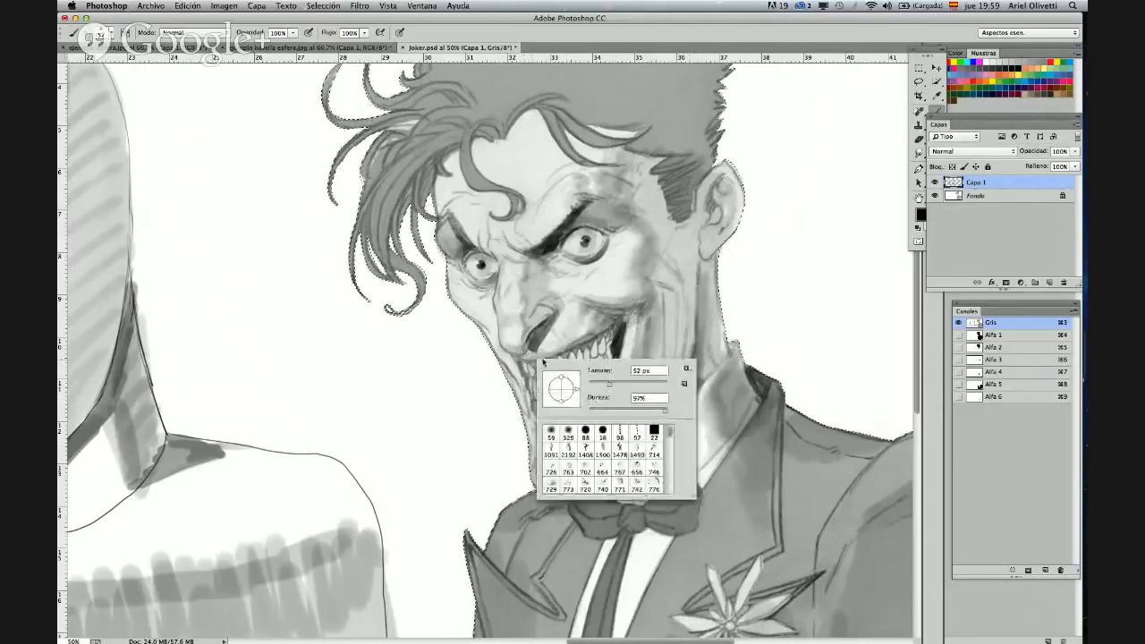
{"action": "key", "text": "Return"}
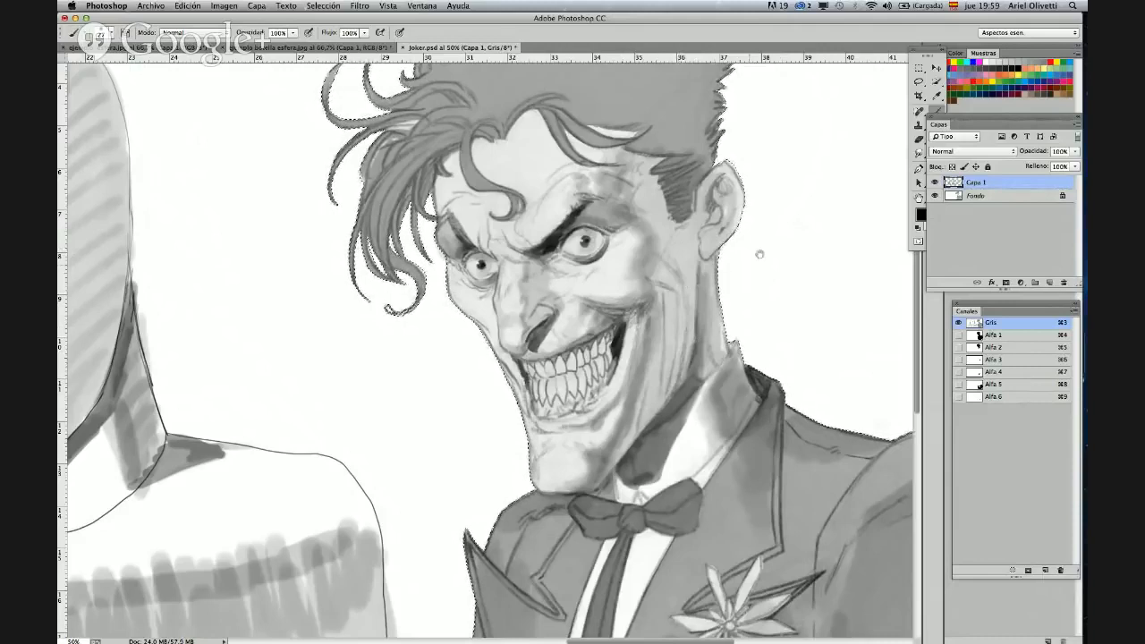
{"action": "scroll", "coordinate": [718, 258], "scroll_direction": "right", "scroll_amount": 3}
{"action": "scroll", "coordinate": [718, 258], "scroll_direction": "up", "scroll_amount": 1}
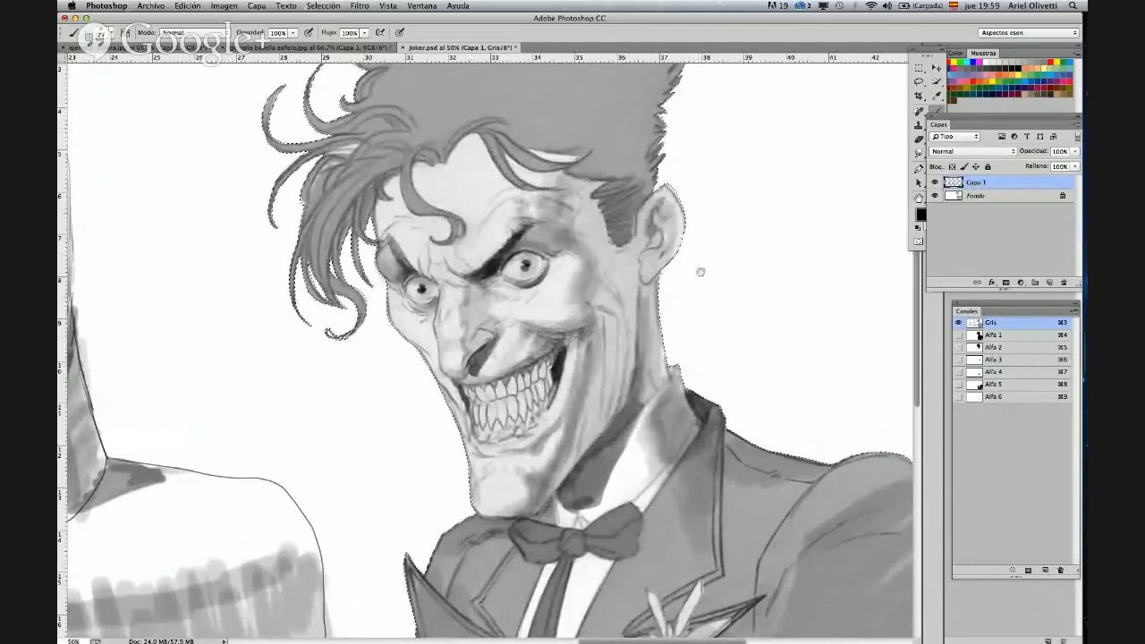
- Deselect the outline selection around the Joker figure and return to the Brush tool
{"action": "key", "text": "super+d"}
{"action": "left_click_drag", "start_coordinate": [737, 264], "coordinate": [770, 257]}
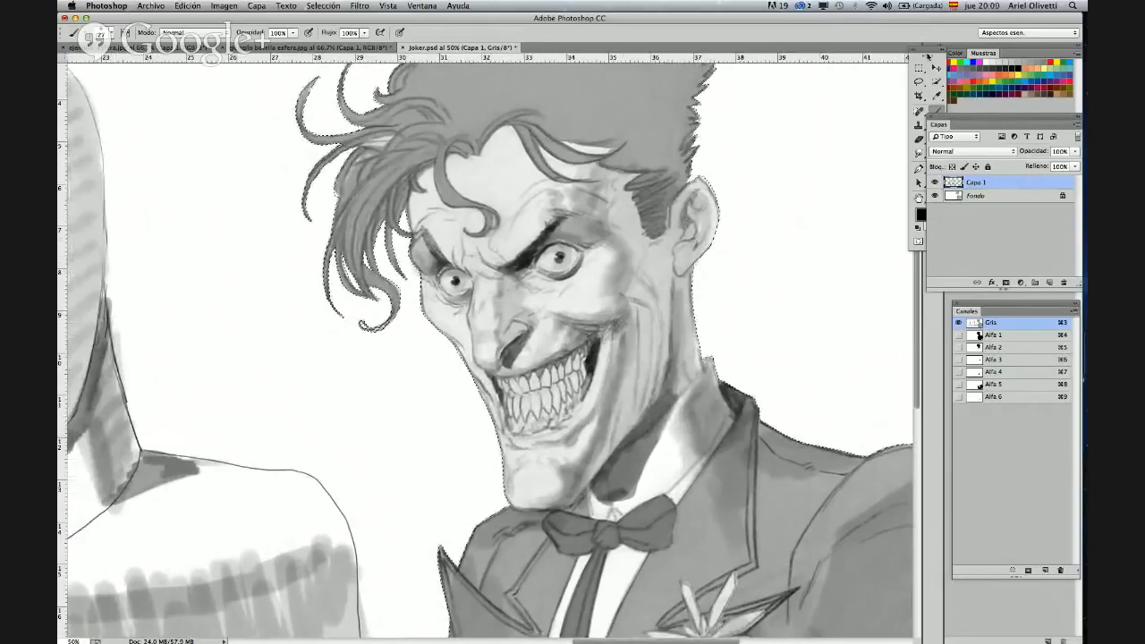
{"action": "left_click", "coordinate": [935, 111]}
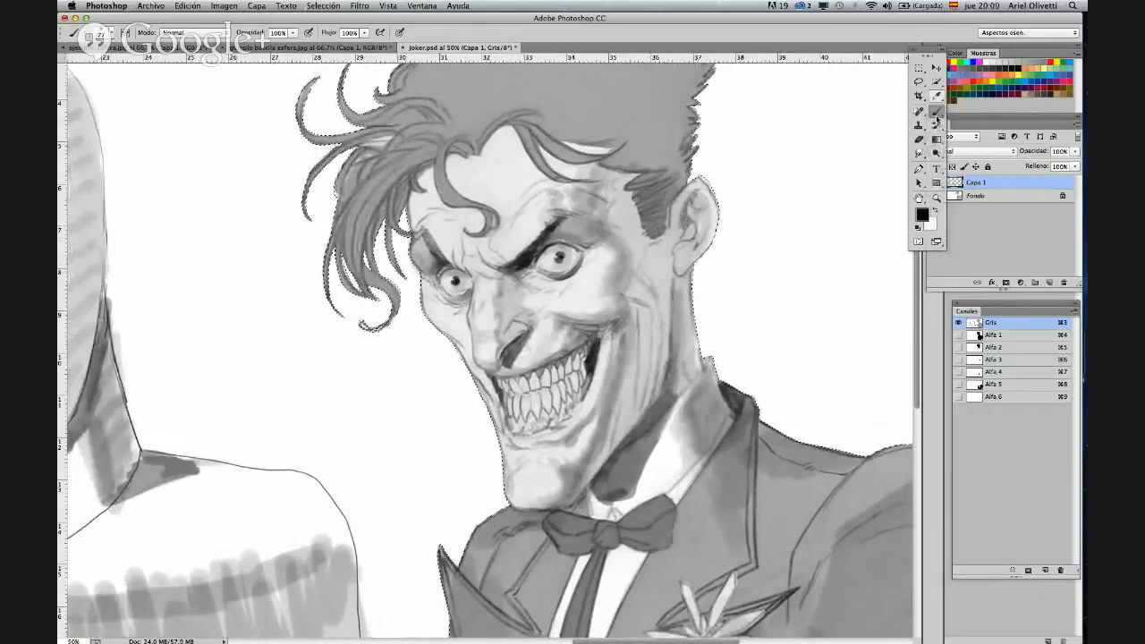
{"action": "right_click", "coordinate": [374, 369]}
{"action": "key", "text": "Return"}
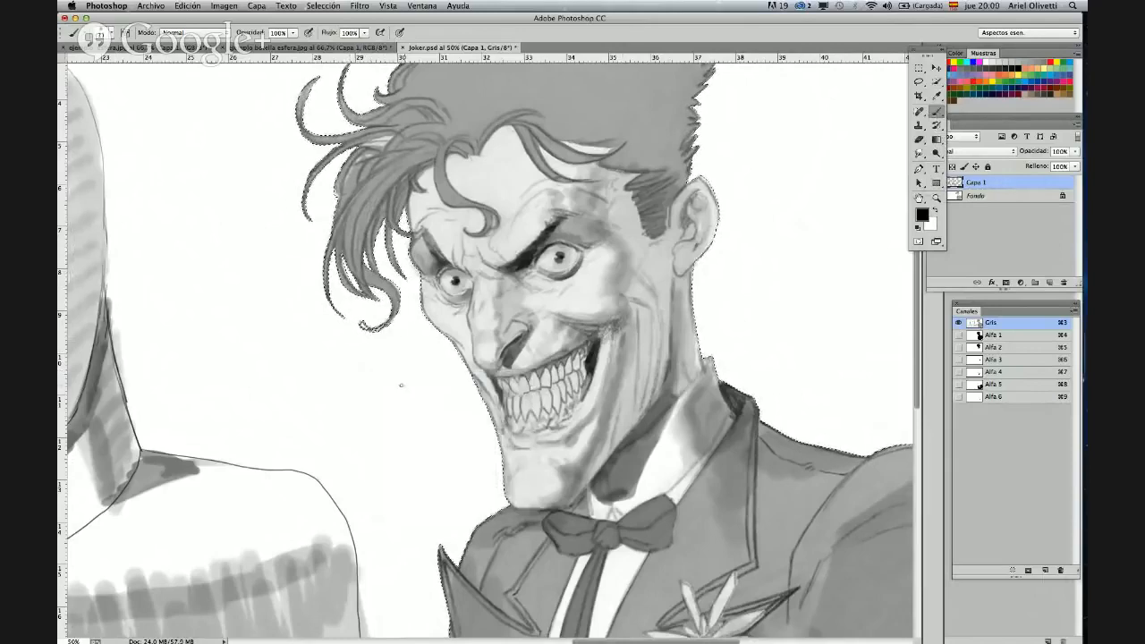
{"action": "left_click_drag", "start_coordinate": [430, 372], "coordinate": [466, 325]}
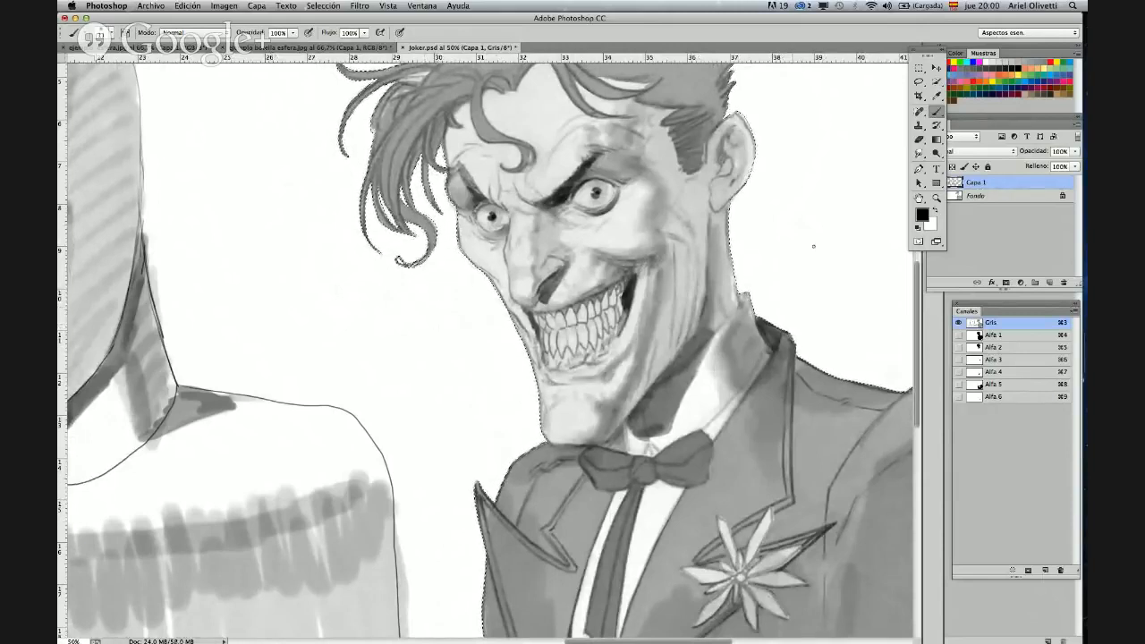
{"action": "key", "text": "m"}
{"action": "key", "text": "ctrl+d"}
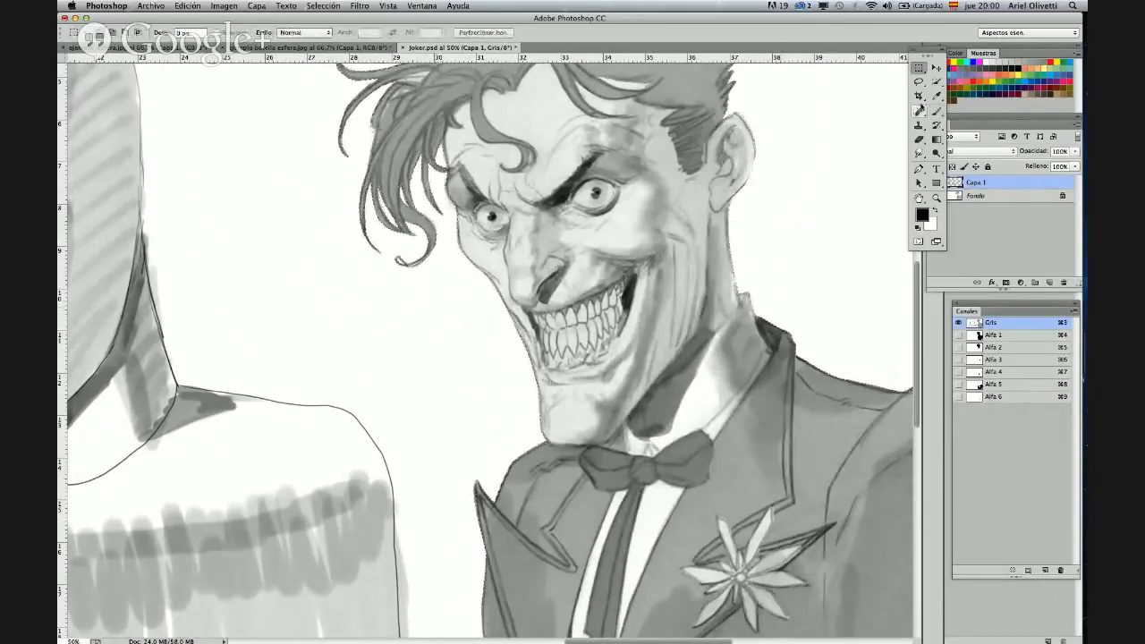
{"action": "key", "text": "b"}
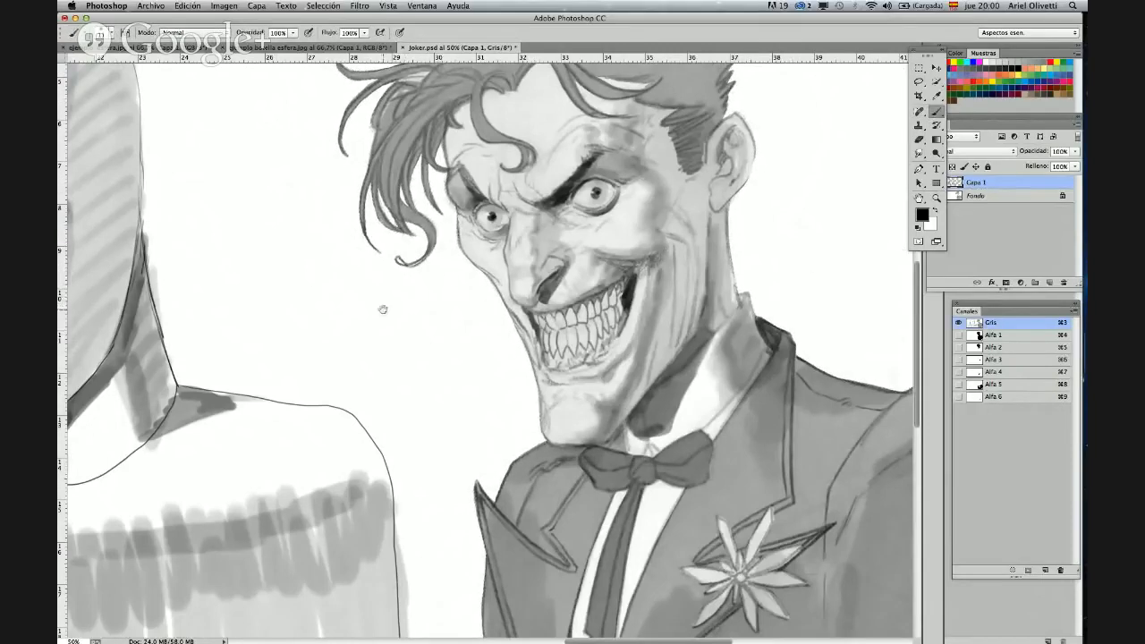
{"action": "left_click_drag", "start_coordinate": [396, 304], "coordinate": [407, 309]}
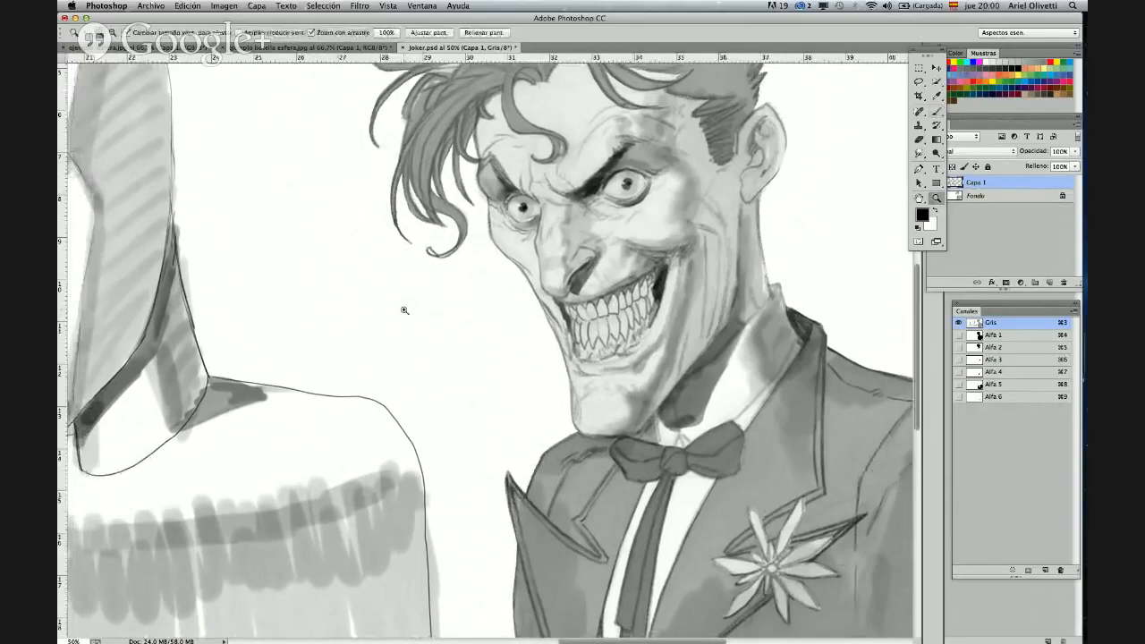
- Sketch a light circle as an eyeball in side view on the blank area beside the Joker's jaw
{"action": "scroll", "coordinate": [403, 317], "scroll_direction": "up", "scroll_amount": 1}
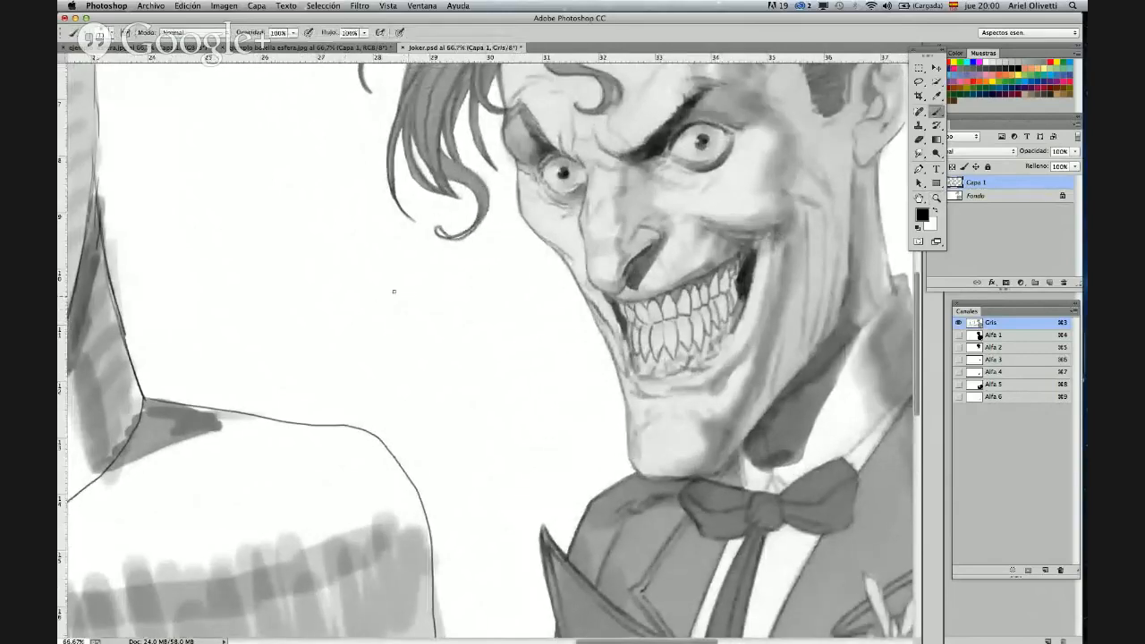
{"action": "mouse_move", "coordinate": [426, 289]}
{"action": "left_mouse_down"}
{"action": "mouse_move", "coordinate": [415, 370]}
{"action": "mouse_move", "coordinate": [426, 385]}
{"action": "left_mouse_up"}
{"action": "mouse_move", "coordinate": [441, 284]}
{"action": "left_mouse_down"}
{"action": "mouse_move", "coordinate": [427, 292]}
{"action": "mouse_move", "coordinate": [496, 271]}
{"action": "left_mouse_up"}
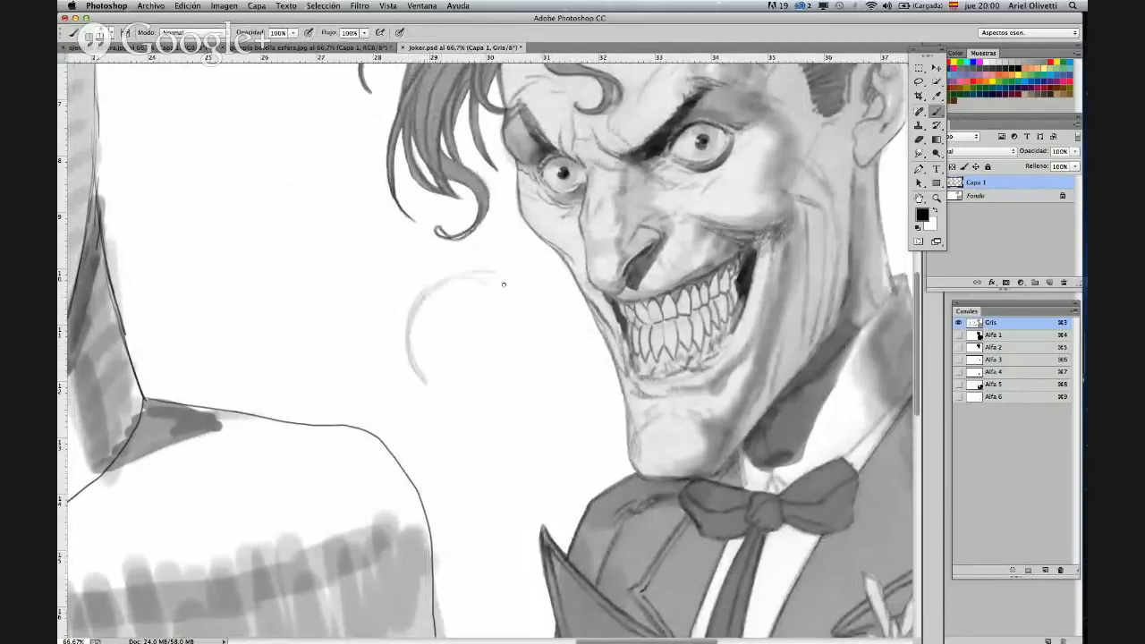
{"action": "mouse_move", "coordinate": [430, 386]}
{"action": "left_mouse_down"}
{"action": "mouse_move", "coordinate": [501, 392]}
{"action": "mouse_move", "coordinate": [533, 366]}
{"action": "mouse_move", "coordinate": [530, 309]}
{"action": "mouse_move", "coordinate": [422, 380]}
{"action": "mouse_move", "coordinate": [486, 401]}
{"action": "mouse_move", "coordinate": [506, 395]}
{"action": "left_mouse_up"}
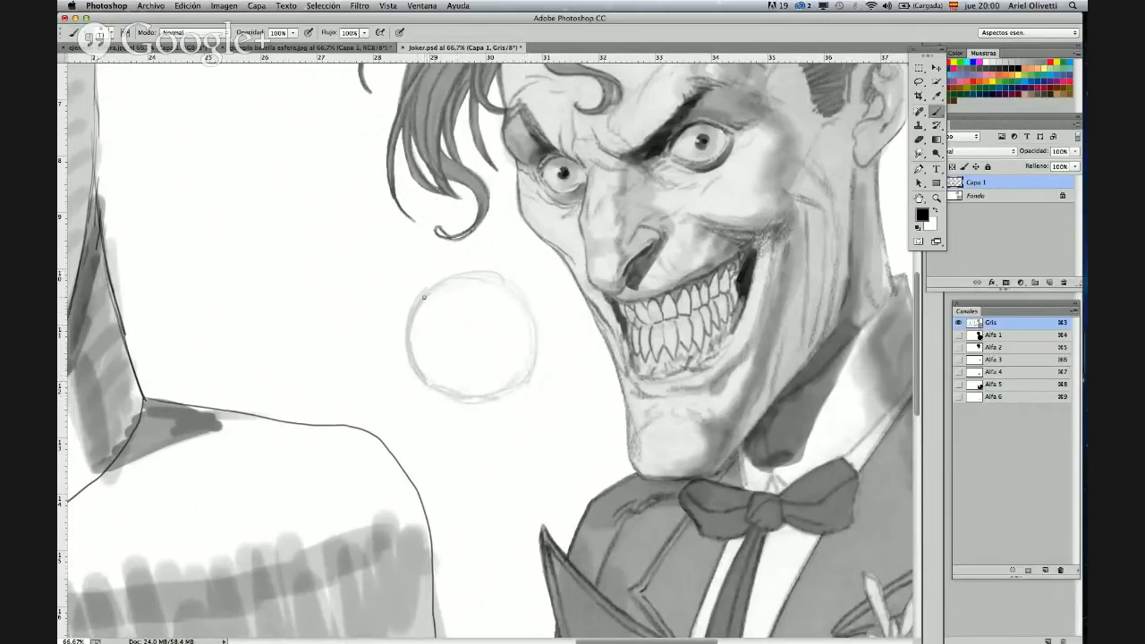
- Draw two slanted dark iris strokes and a short curved pupil line inside the front edge of the side-view eyeball
{"action": "left_click_drag", "start_coordinate": [424, 297], "coordinate": [442, 332]}
{"action": "left_click_drag", "start_coordinate": [428, 375], "coordinate": [440, 354]}
{"action": "left_click_drag", "start_coordinate": [419, 297], "coordinate": [441, 327]}
{"action": "left_click_drag", "start_coordinate": [426, 372], "coordinate": [441, 354]}
{"action": "left_click_drag", "start_coordinate": [423, 304], "coordinate": [436, 323]}
{"action": "left_click_drag", "start_coordinate": [442, 333], "coordinate": [443, 346]}
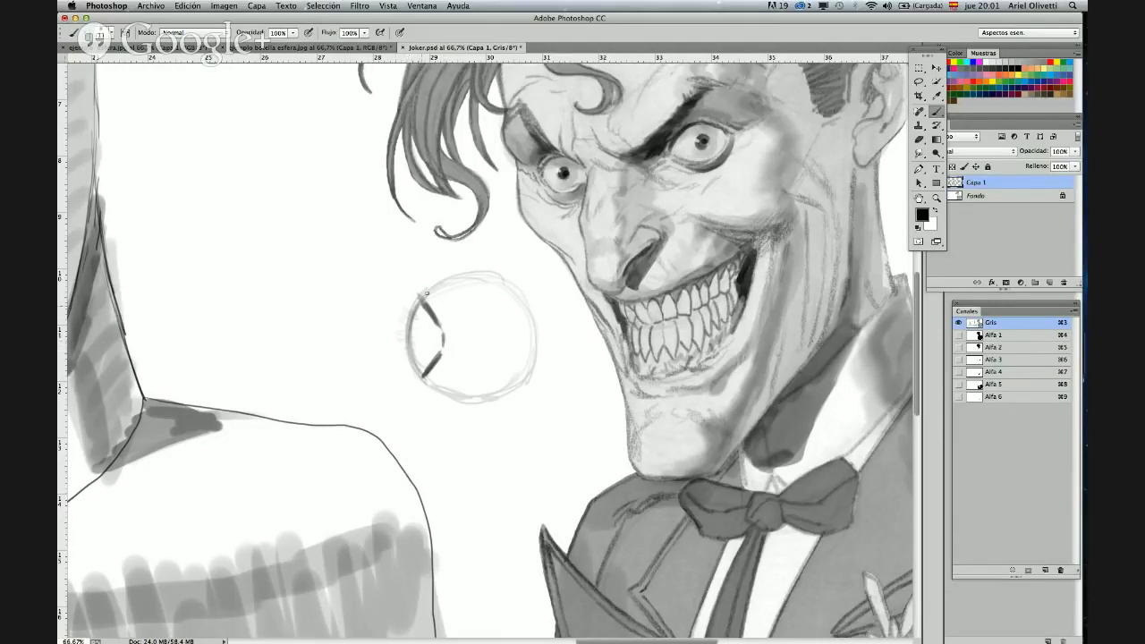
- Draw an arrow aimed at the side-view eyeball and add parallel slanting light rays that reach its iris
{"action": "mouse_move", "coordinate": [321, 224]}
{"action": "left_mouse_down"}
{"action": "mouse_move", "coordinate": [347, 267]}
{"action": "mouse_move", "coordinate": [360, 250]}
{"action": "mouse_move", "coordinate": [380, 280]}
{"action": "left_mouse_up"}
{"action": "mouse_move", "coordinate": [385, 278]}
{"action": "left_mouse_down"}
{"action": "mouse_move", "coordinate": [365, 239]}
{"action": "mouse_move", "coordinate": [386, 281]}
{"action": "left_mouse_up"}
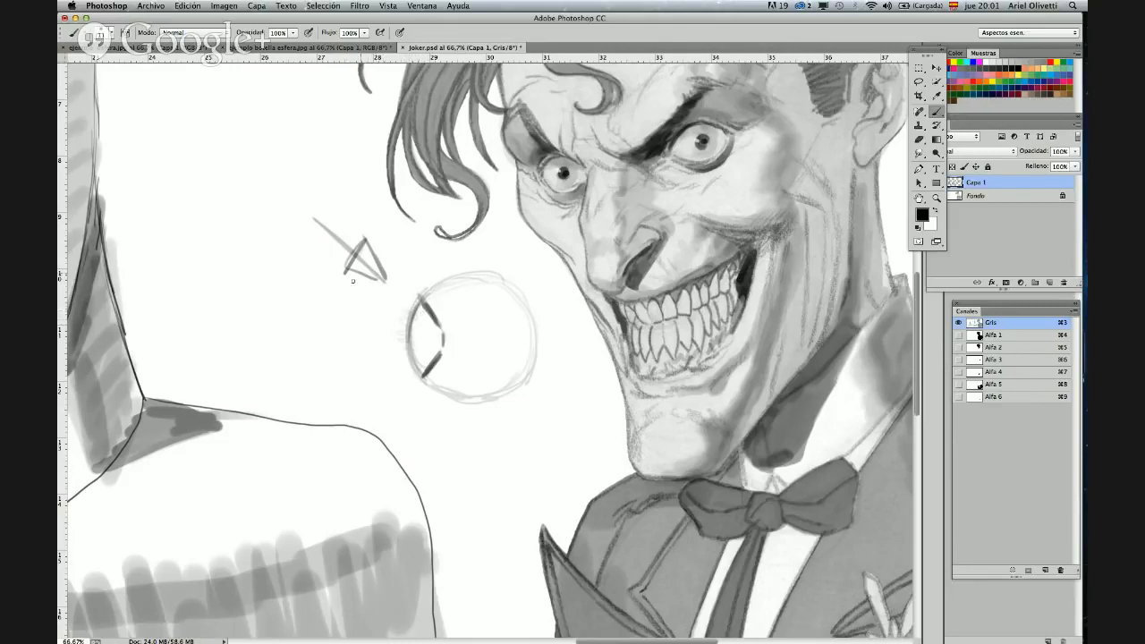
{"action": "left_click_drag", "start_coordinate": [360, 288], "coordinate": [426, 362]}
{"action": "mouse_move", "coordinate": [336, 302]}
{"action": "left_mouse_down"}
{"action": "mouse_move", "coordinate": [409, 361]}
{"action": "mouse_move", "coordinate": [413, 348]}
{"action": "mouse_move", "coordinate": [440, 352]}
{"action": "left_mouse_up"}
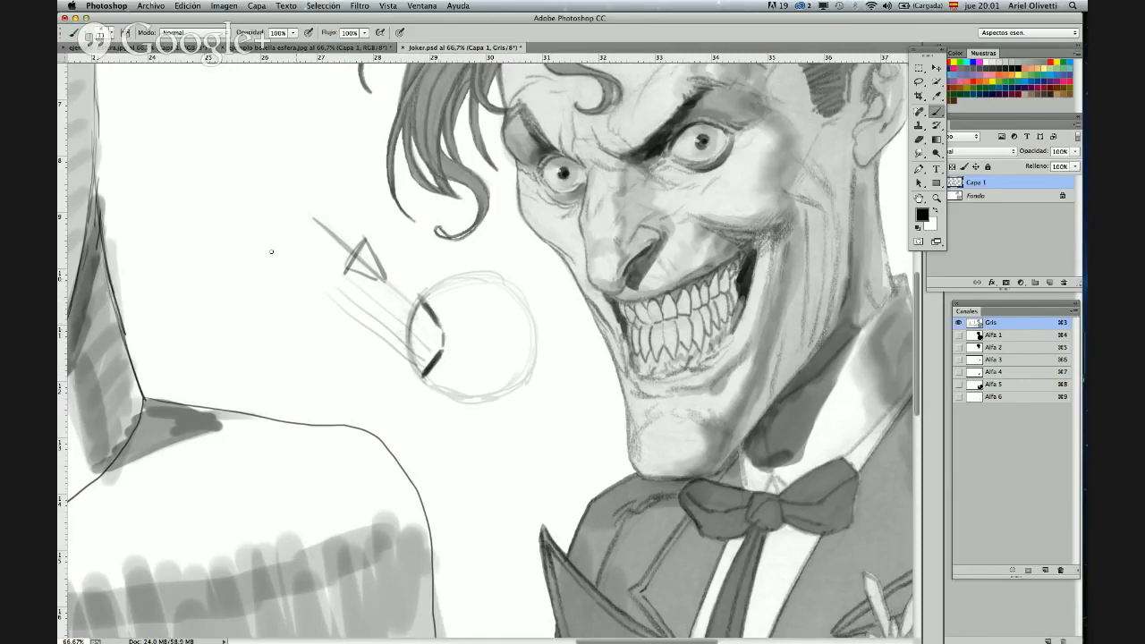
- Sketch a front-view iris beside the arrow with an outer circle, a filled black pupil and radiating lines around it
{"action": "mouse_move", "coordinate": [218, 198]}
{"action": "left_mouse_down"}
{"action": "mouse_move", "coordinate": [220, 239]}
{"action": "mouse_move", "coordinate": [259, 263]}
{"action": "mouse_move", "coordinate": [269, 193]}
{"action": "mouse_move", "coordinate": [223, 251]}
{"action": "mouse_move", "coordinate": [289, 204]}
{"action": "mouse_move", "coordinate": [206, 208]}
{"action": "mouse_move", "coordinate": [266, 184]}
{"action": "mouse_move", "coordinate": [212, 229]}
{"action": "mouse_move", "coordinate": [259, 264]}
{"action": "mouse_move", "coordinate": [291, 208]}
{"action": "mouse_move", "coordinate": [217, 235]}
{"action": "mouse_move", "coordinate": [255, 257]}
{"action": "left_mouse_up"}
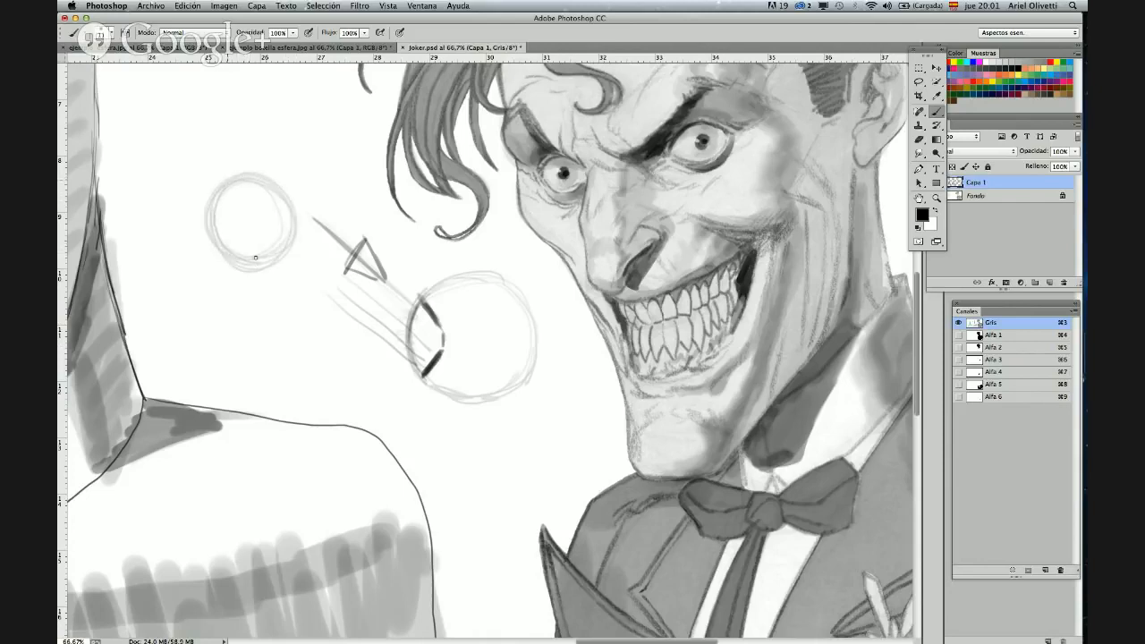
{"action": "mouse_move", "coordinate": [249, 210]}
{"action": "left_mouse_down"}
{"action": "mouse_move", "coordinate": [239, 224]}
{"action": "mouse_move", "coordinate": [261, 215]}
{"action": "mouse_move", "coordinate": [239, 225]}
{"action": "left_mouse_up"}
{"action": "right_click", "coordinate": [262, 209]}
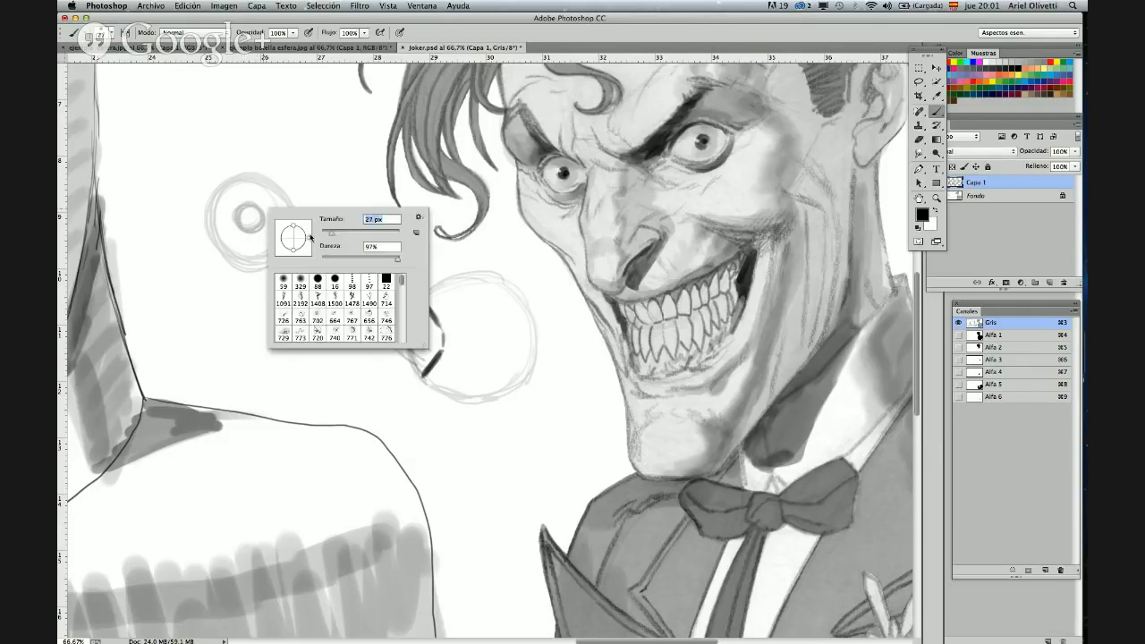
{"action": "left_click", "coordinate": [241, 205]}
{"action": "mouse_move", "coordinate": [234, 201]}
{"action": "left_mouse_down"}
{"action": "mouse_move", "coordinate": [215, 222]}
{"action": "mouse_move", "coordinate": [241, 234]}
{"action": "mouse_move", "coordinate": [238, 254]}
{"action": "mouse_move", "coordinate": [246, 233]}
{"action": "mouse_move", "coordinate": [255, 257]}
{"action": "mouse_move", "coordinate": [261, 229]}
{"action": "mouse_move", "coordinate": [289, 225]}
{"action": "mouse_move", "coordinate": [233, 189]}
{"action": "left_mouse_up"}
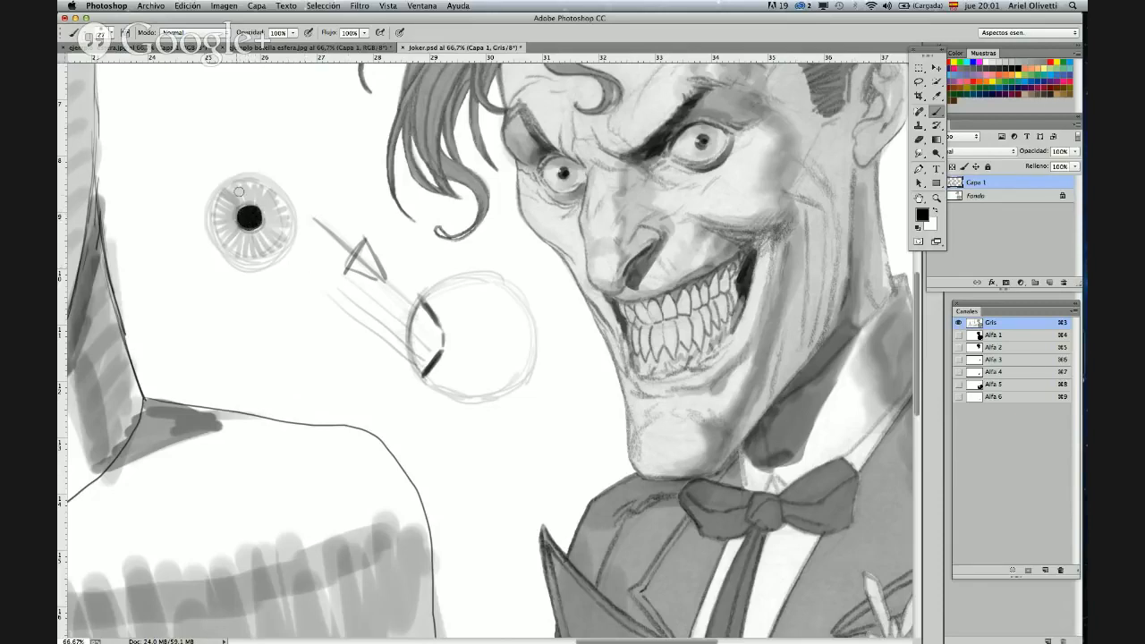
- Shade the upper half of the front-view iris darker around the pupil, and make white the painting colour
{"action": "right_click", "coordinate": [254, 189]}
{"action": "left_click_drag", "start_coordinate": [335, 212], "coordinate": [339, 212]}
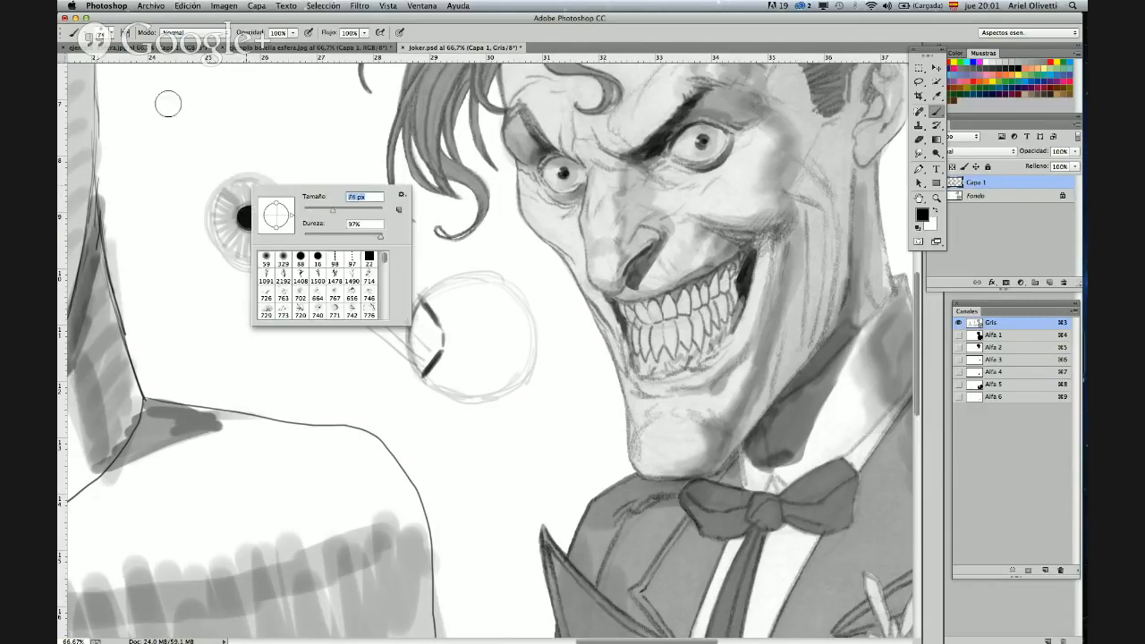
{"action": "left_click", "coordinate": [224, 191]}
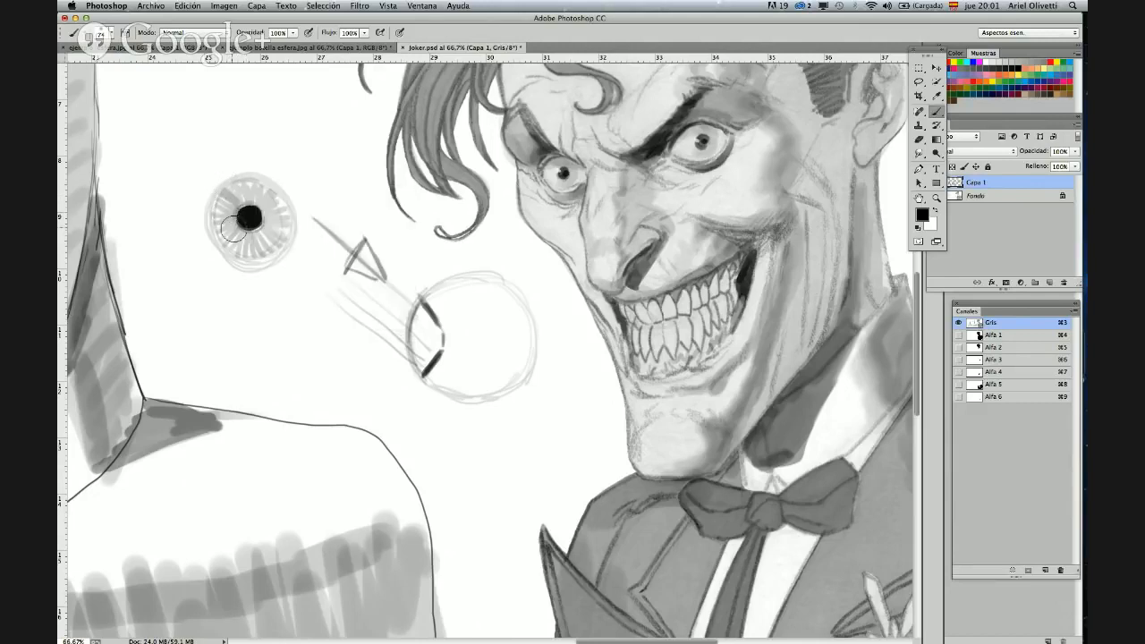
{"action": "mouse_move", "coordinate": [233, 229]}
{"action": "left_mouse_down"}
{"action": "mouse_move", "coordinate": [256, 186]}
{"action": "mouse_move", "coordinate": [242, 195]}
{"action": "mouse_move", "coordinate": [274, 203]}
{"action": "mouse_move", "coordinate": [256, 190]}
{"action": "mouse_move", "coordinate": [226, 204]}
{"action": "mouse_move", "coordinate": [219, 211]}
{"action": "mouse_move", "coordinate": [236, 229]}
{"action": "mouse_move", "coordinate": [225, 236]}
{"action": "mouse_move", "coordinate": [232, 188]}
{"action": "mouse_move", "coordinate": [253, 186]}
{"action": "mouse_move", "coordinate": [243, 195]}
{"action": "mouse_move", "coordinate": [280, 207]}
{"action": "mouse_move", "coordinate": [260, 190]}
{"action": "mouse_move", "coordinate": [248, 212]}
{"action": "mouse_move", "coordinate": [224, 213]}
{"action": "mouse_move", "coordinate": [231, 240]}
{"action": "mouse_move", "coordinate": [269, 213]}
{"action": "mouse_move", "coordinate": [280, 220]}
{"action": "mouse_move", "coordinate": [240, 191]}
{"action": "left_mouse_up"}
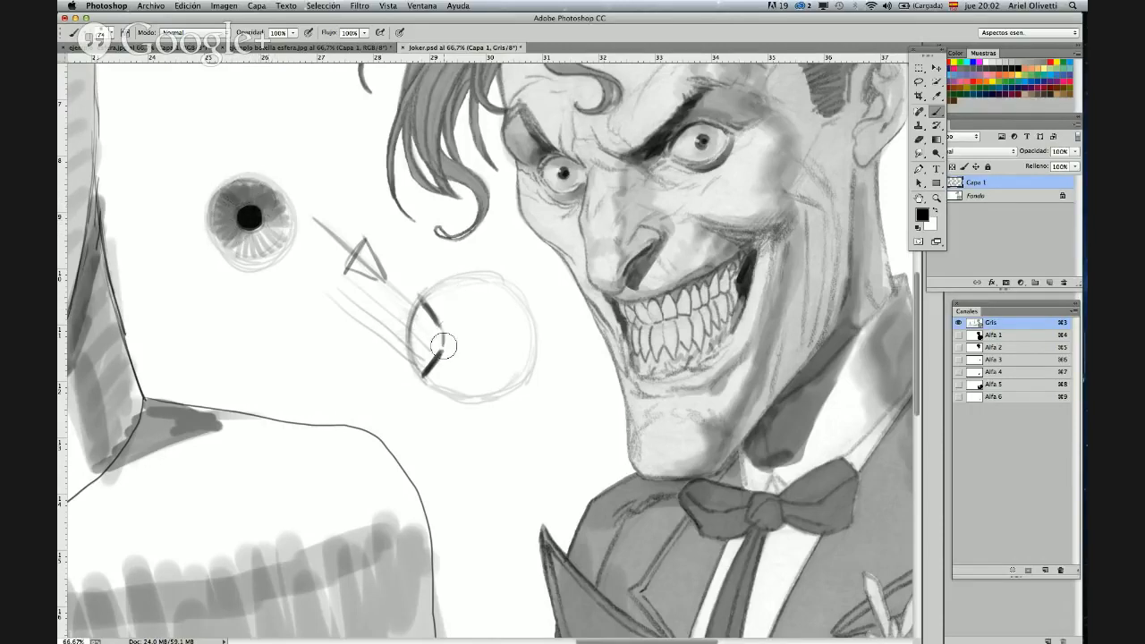
{"action": "right_click", "coordinate": [295, 284]}
{"action": "left_click", "coordinate": [263, 310]}
{"action": "right_click", "coordinate": [403, 271]}
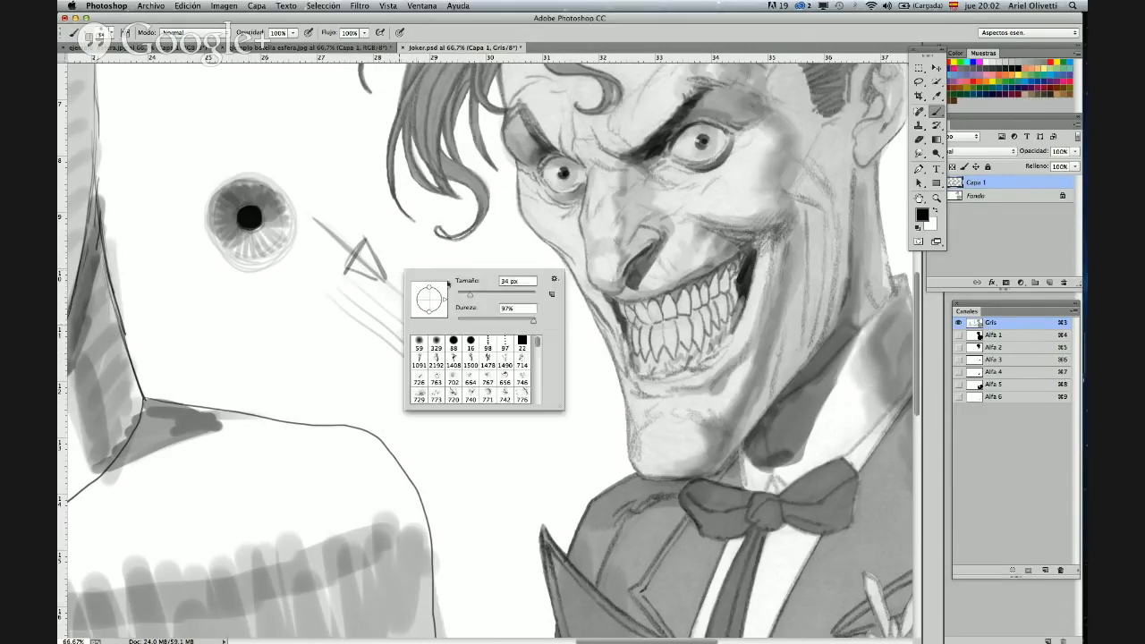
{"action": "left_click", "coordinate": [403, 237]}
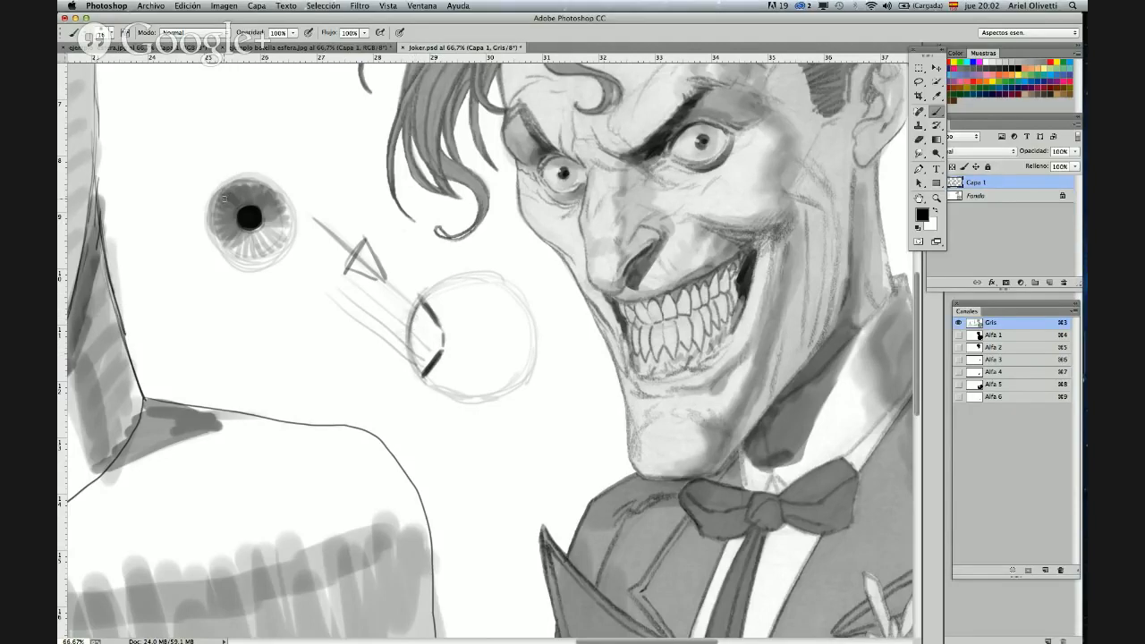
{"action": "key", "text": "x"}
{"action": "right_click", "coordinate": [230, 195]}
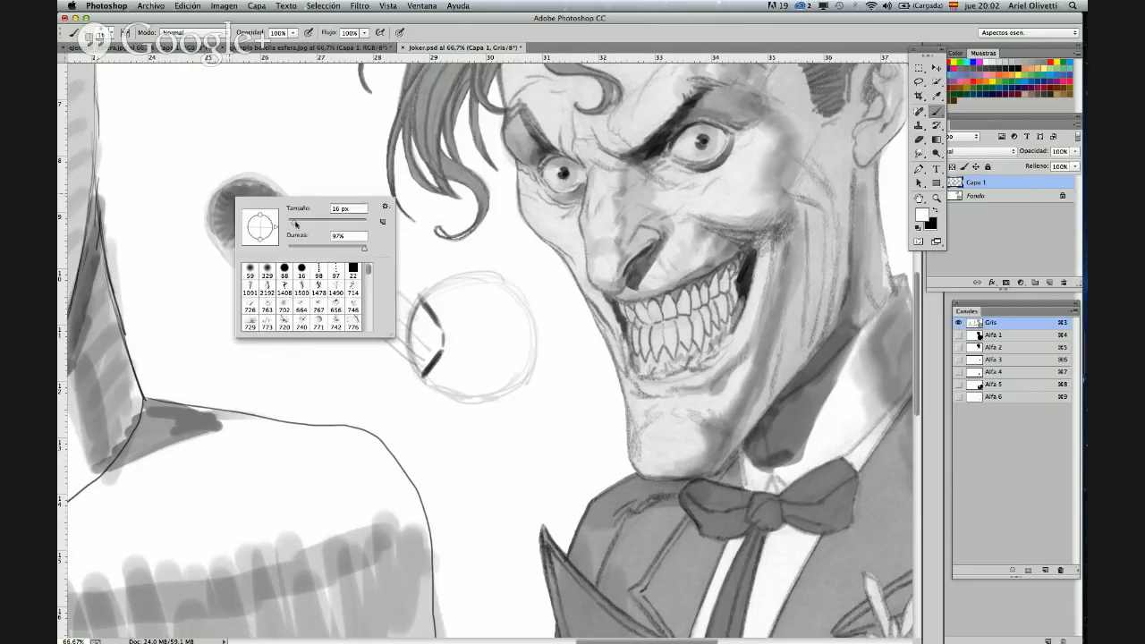
{"action": "left_click", "coordinate": [297, 223]}
{"action": "mouse_move", "coordinate": [226, 196]}
{"action": "left_mouse_down"}
{"action": "mouse_move", "coordinate": [219, 186]}
{"action": "mouse_move", "coordinate": [233, 195]}
{"action": "left_mouse_up"}
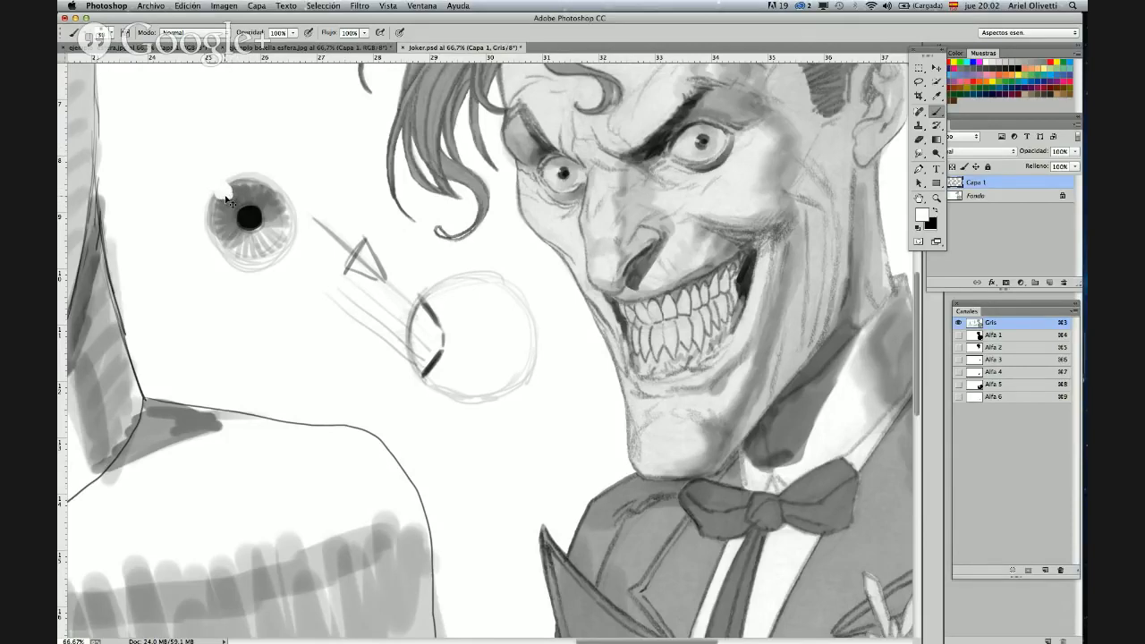
{"action": "key", "text": "super+z"}
- Paint small white reflection highlights on the upper-left part of the front-view iris with a finer brush
{"action": "right_click", "coordinate": [220, 185]}
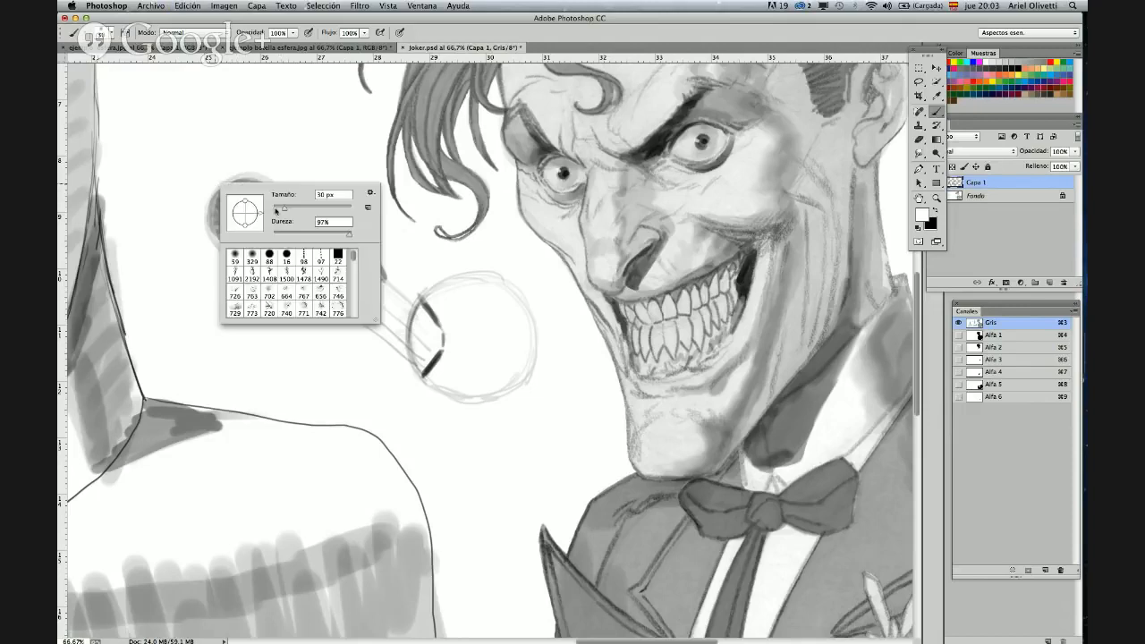
{"action": "left_click", "coordinate": [208, 194]}
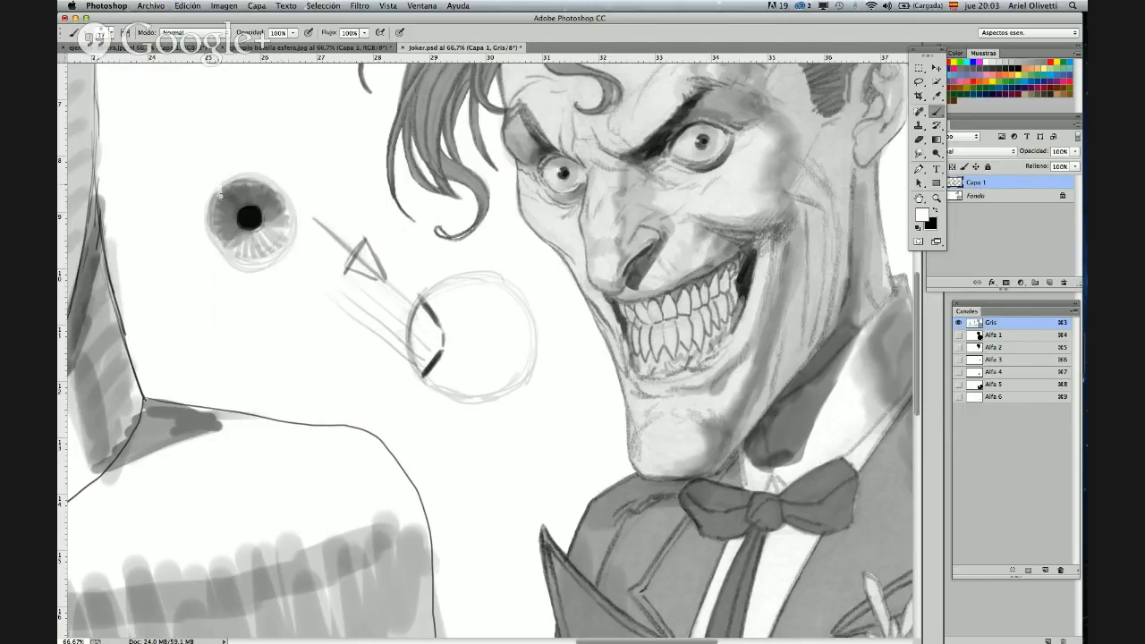
{"action": "mouse_move", "coordinate": [220, 195]}
{"action": "left_mouse_down"}
{"action": "mouse_move", "coordinate": [231, 183]}
{"action": "mouse_move", "coordinate": [238, 200]}
{"action": "left_mouse_up"}
- Draw the front curve of the side-view eyeball in thick black, extend the arrow to it and mark the spot where light hits
{"action": "left_click", "coordinate": [937, 211]}
{"action": "mouse_move", "coordinate": [422, 299]}
{"action": "left_mouse_down"}
{"action": "mouse_move", "coordinate": [410, 327]}
{"action": "mouse_move", "coordinate": [422, 375]}
{"action": "left_mouse_up"}
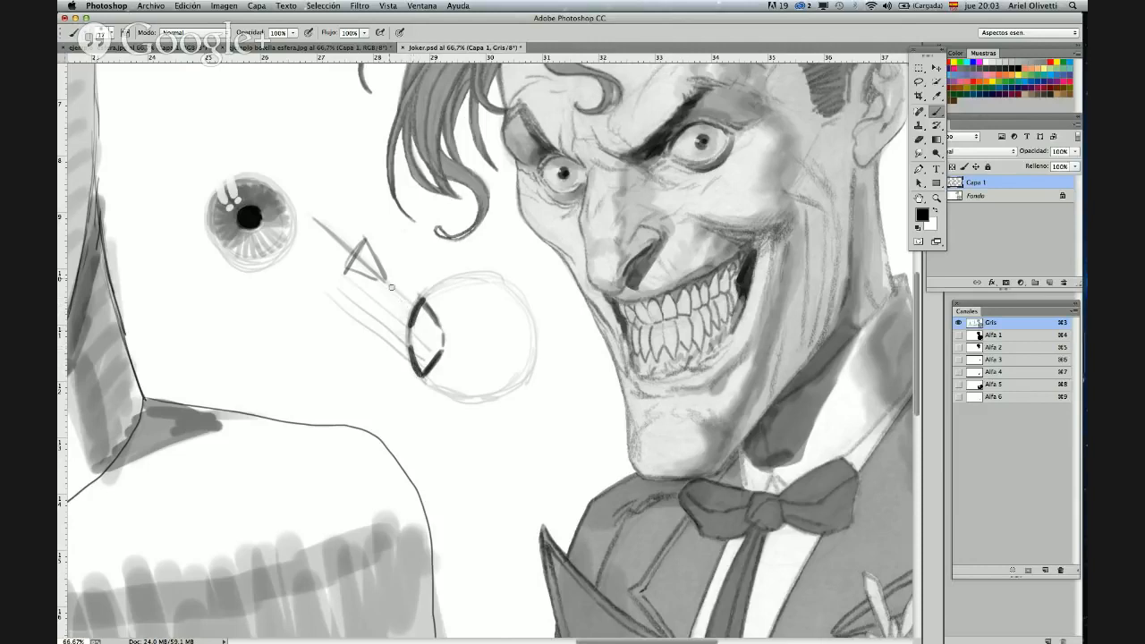
{"action": "left_click_drag", "start_coordinate": [383, 280], "coordinate": [405, 299]}
{"action": "left_click_drag", "start_coordinate": [413, 309], "coordinate": [408, 310]}
- Hide the Capa 1 shading layer so only the line drawings show, and add a new empty layer above it
{"action": "key", "text": "z"}
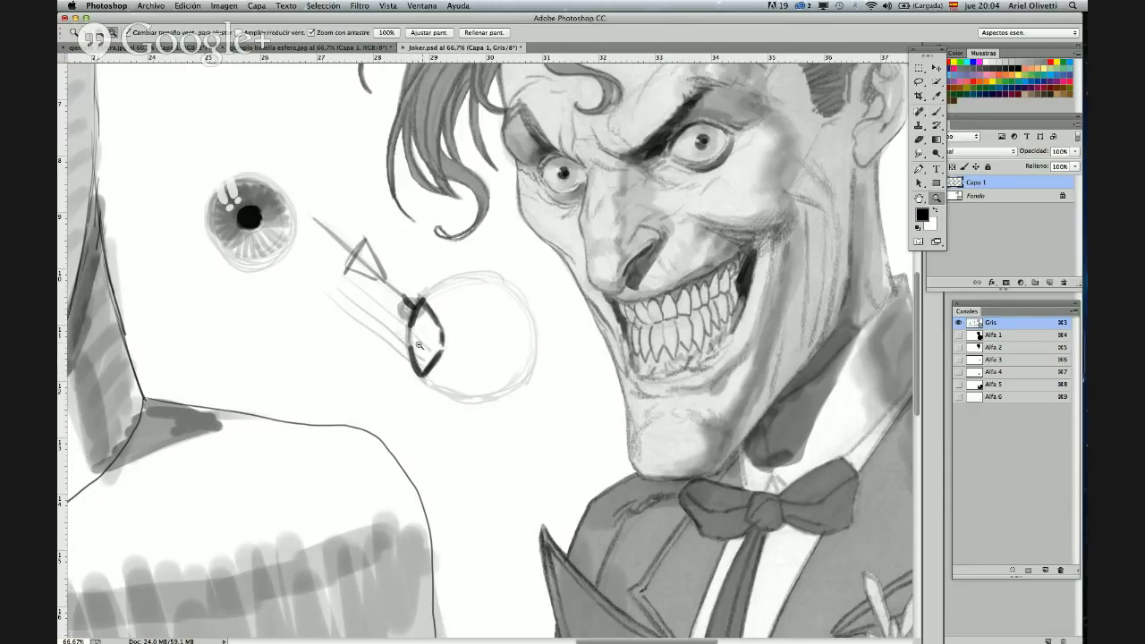
{"action": "left_click", "coordinate": [418, 345], "text": "alt"}
{"action": "left_click", "coordinate": [417, 345], "text": "alt"}
{"action": "key", "text": "b"}
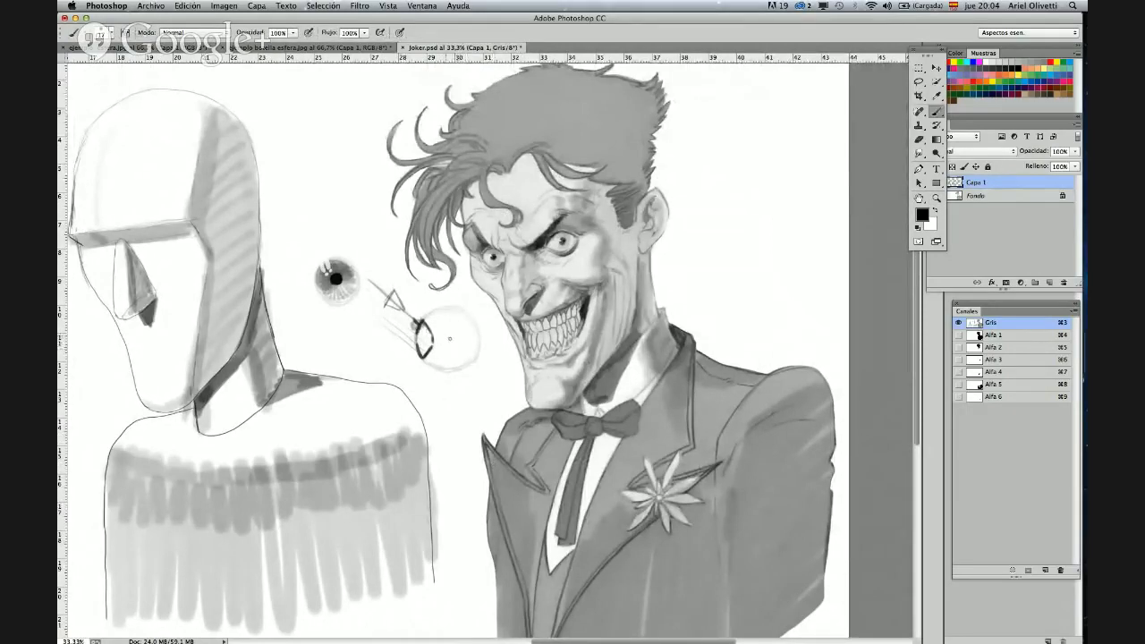
{"action": "scroll", "coordinate": [462, 354], "scroll_direction": "down", "scroll_amount": 3}
{"action": "scroll", "coordinate": [463, 354], "scroll_direction": "left", "scroll_amount": 2}
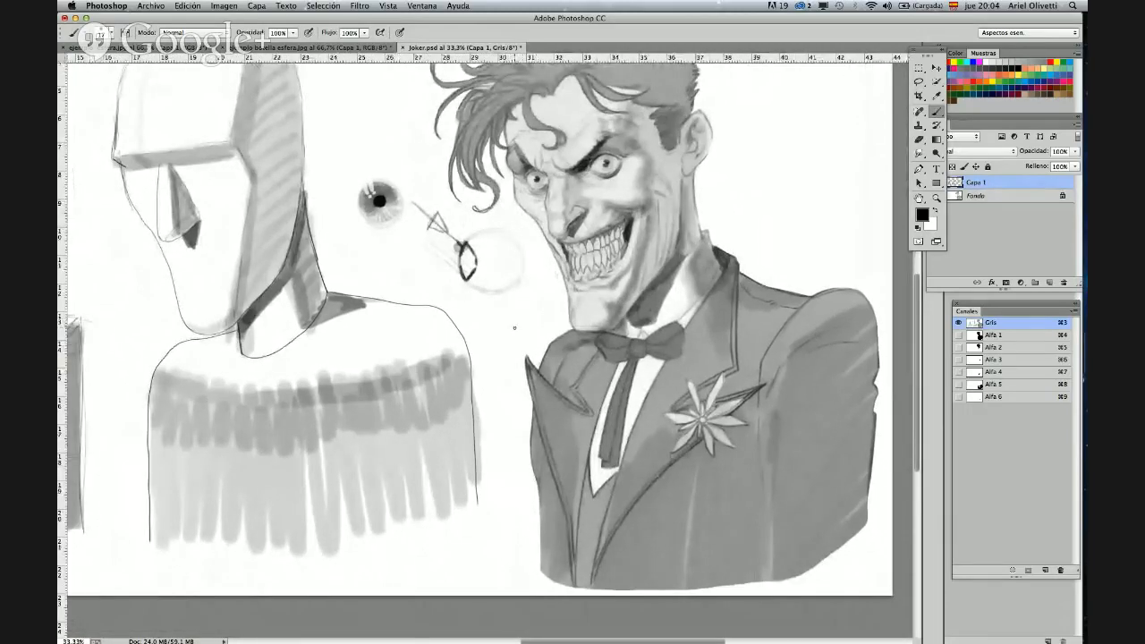
{"action": "key", "text": "ctrl+space"}
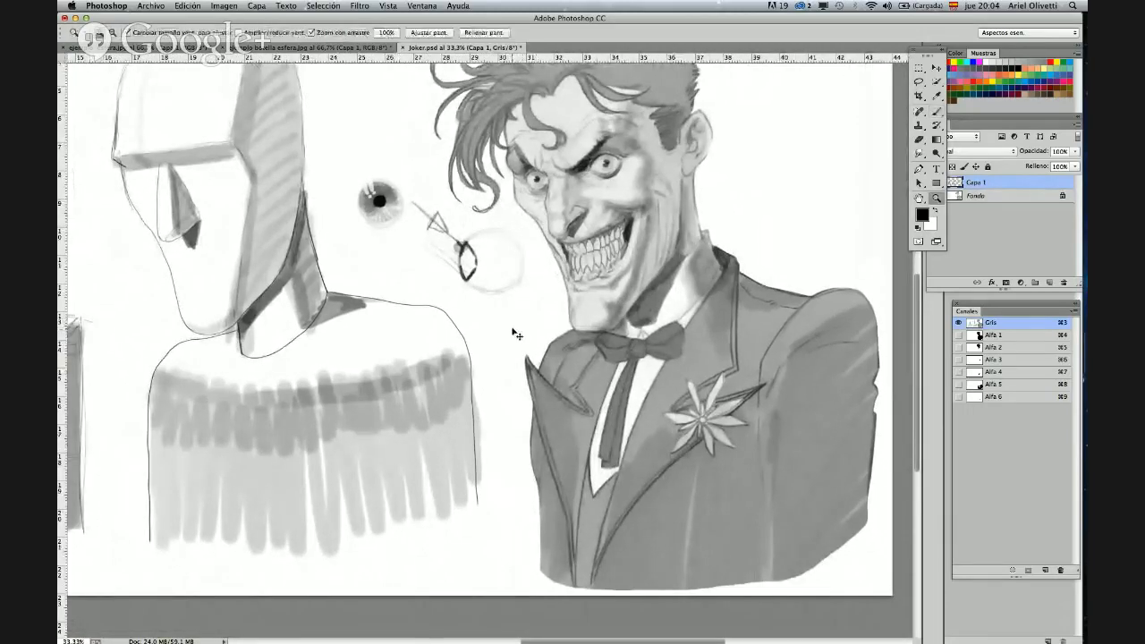
{"action": "key", "text": "ctrl+space"}
{"action": "left_click", "coordinate": [510, 331], "text": "alt"}
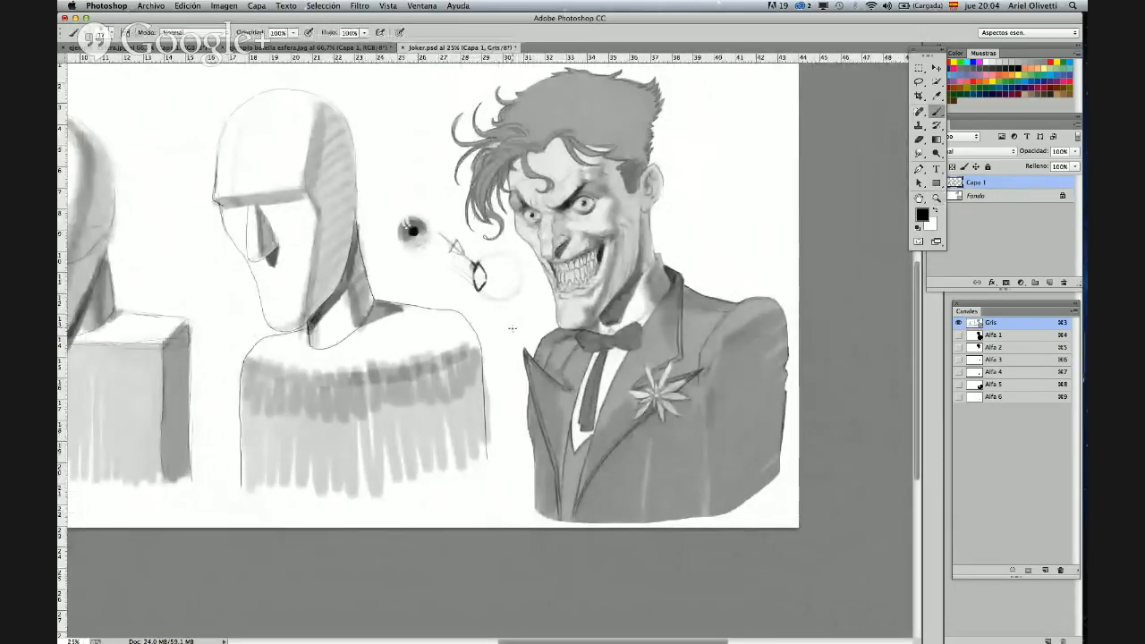
{"action": "key", "text": "ctrl+space"}
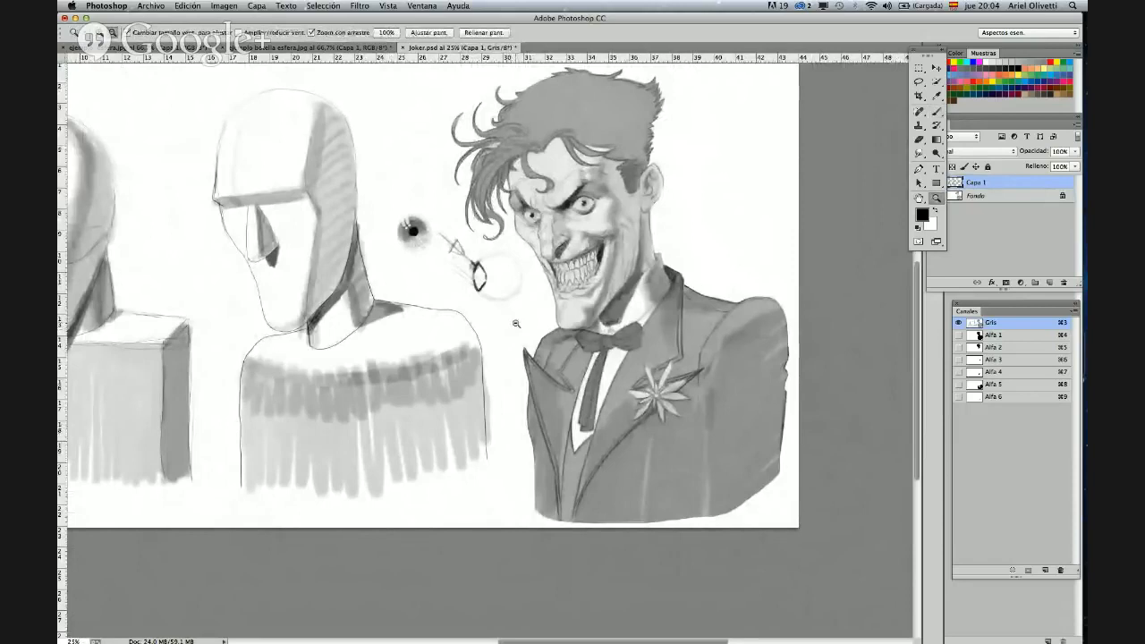
{"action": "left_click", "coordinate": [515, 323], "text": "alt"}
{"action": "left_click", "coordinate": [512, 327], "text": "alt"}
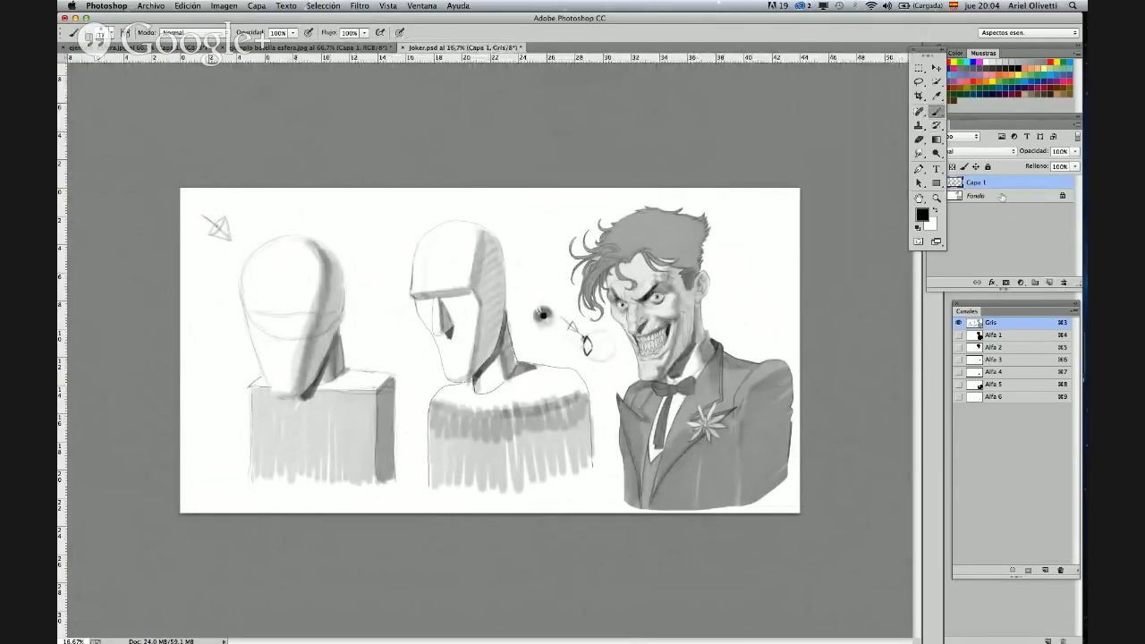
{"action": "left_click", "coordinate": [965, 157]}
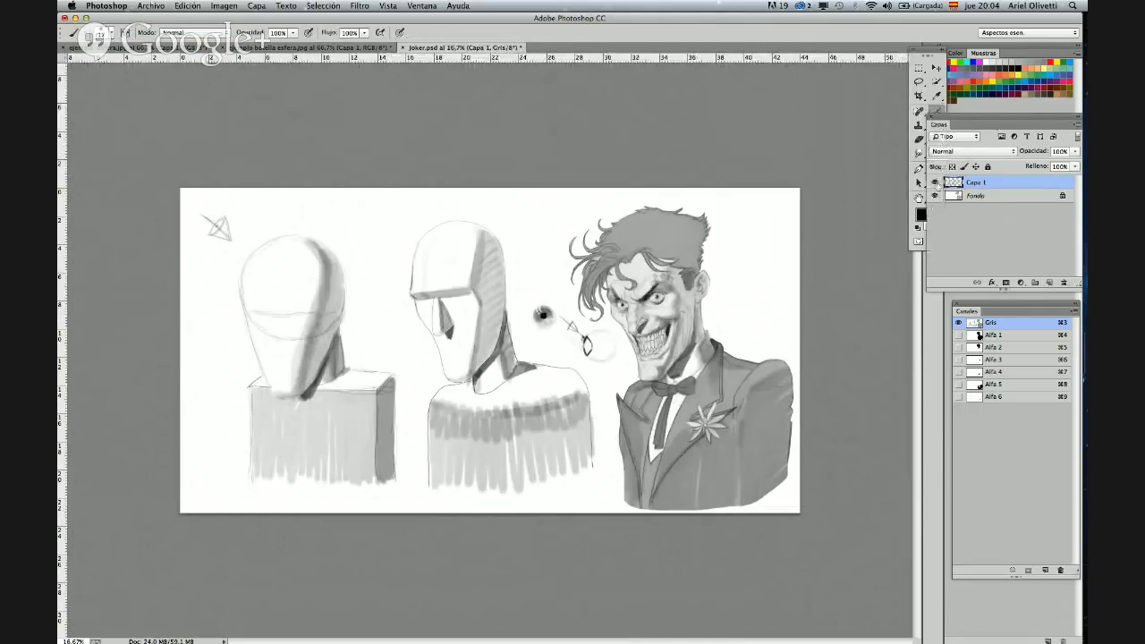
{"action": "left_click", "coordinate": [936, 181]}
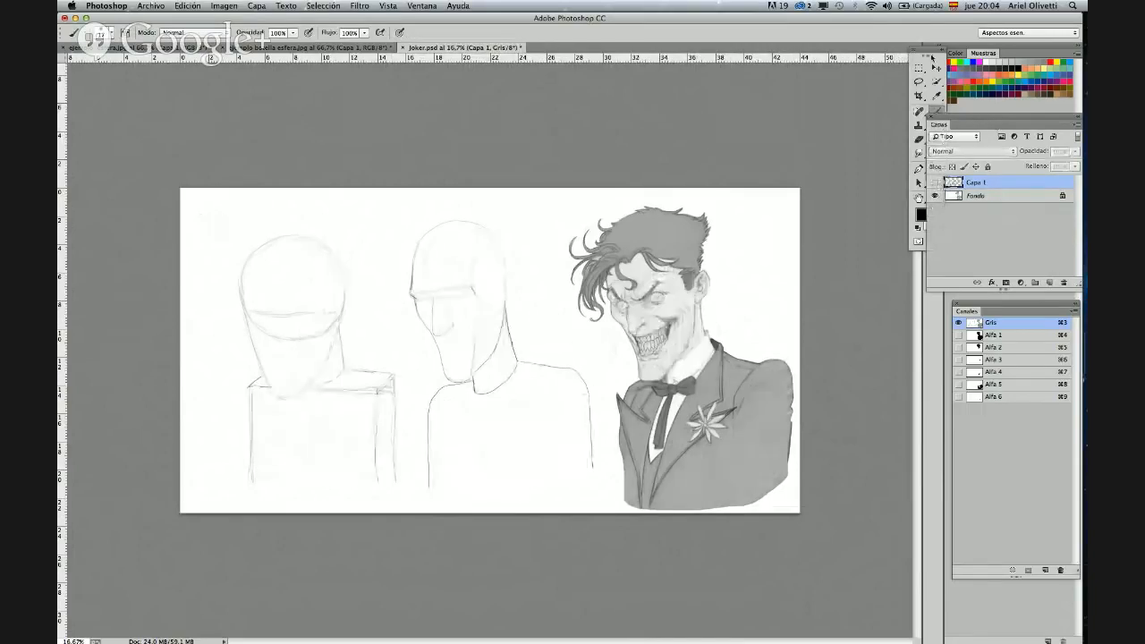
{"action": "left_click", "coordinate": [935, 114]}
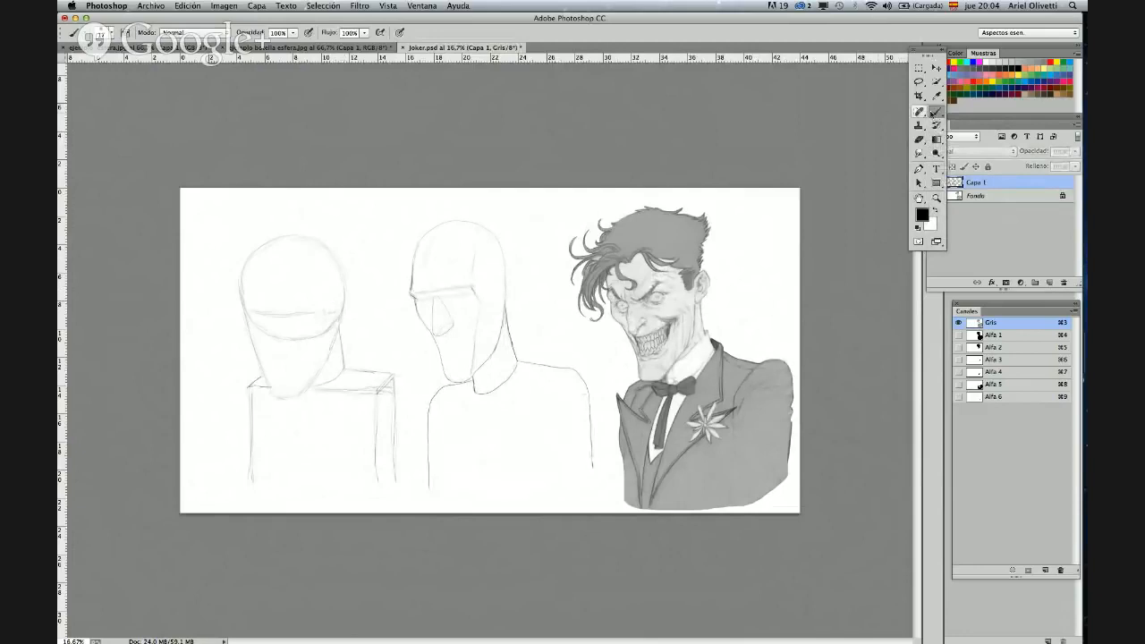
{"action": "key", "text": "super+alt+shift+n"}
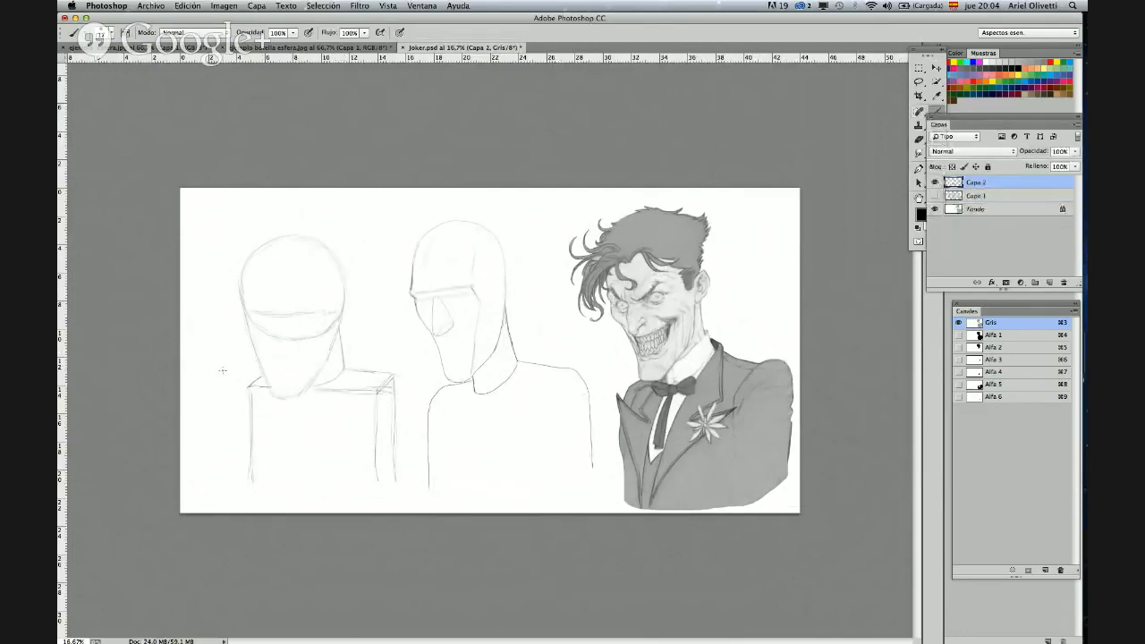
- Draw a light-direction arrow beside the first head's box shoulders, pointing diagonally up toward the head
{"action": "mouse_move", "coordinate": [221, 375]}
{"action": "left_mouse_down"}
{"action": "mouse_move", "coordinate": [235, 365]}
{"action": "mouse_move", "coordinate": [208, 394]}
{"action": "mouse_move", "coordinate": [238, 360]}
{"action": "mouse_move", "coordinate": [220, 375]}
{"action": "mouse_move", "coordinate": [235, 386]}
{"action": "mouse_move", "coordinate": [219, 369]}
{"action": "mouse_move", "coordinate": [223, 380]}
{"action": "mouse_move", "coordinate": [241, 356]}
{"action": "mouse_move", "coordinate": [196, 409]}
{"action": "left_mouse_up"}
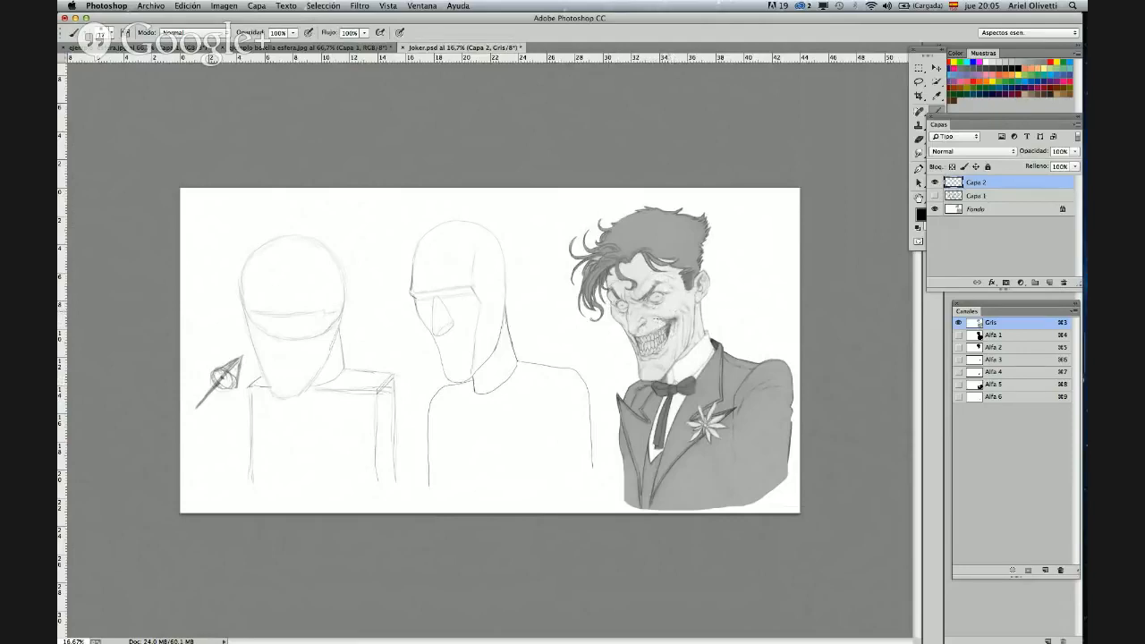
{"action": "left_click", "coordinate": [923, 55]}
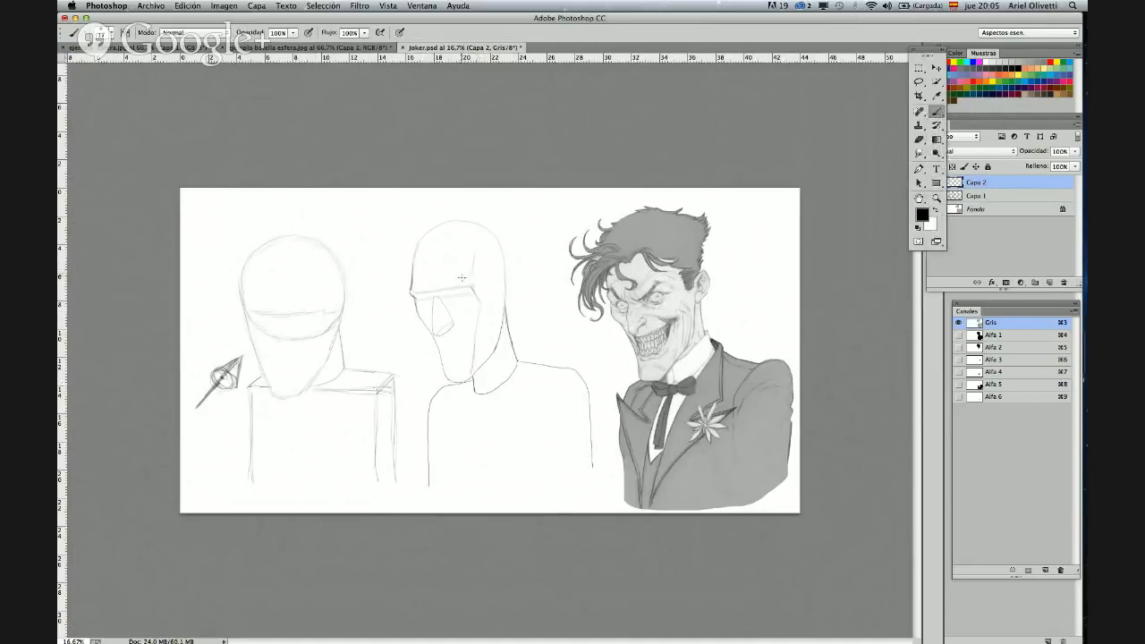
- Shade the crown and far side of the first head in grey with a large brush, darkening the inner edge of the shadow
{"action": "right_click", "coordinate": [461, 277]}
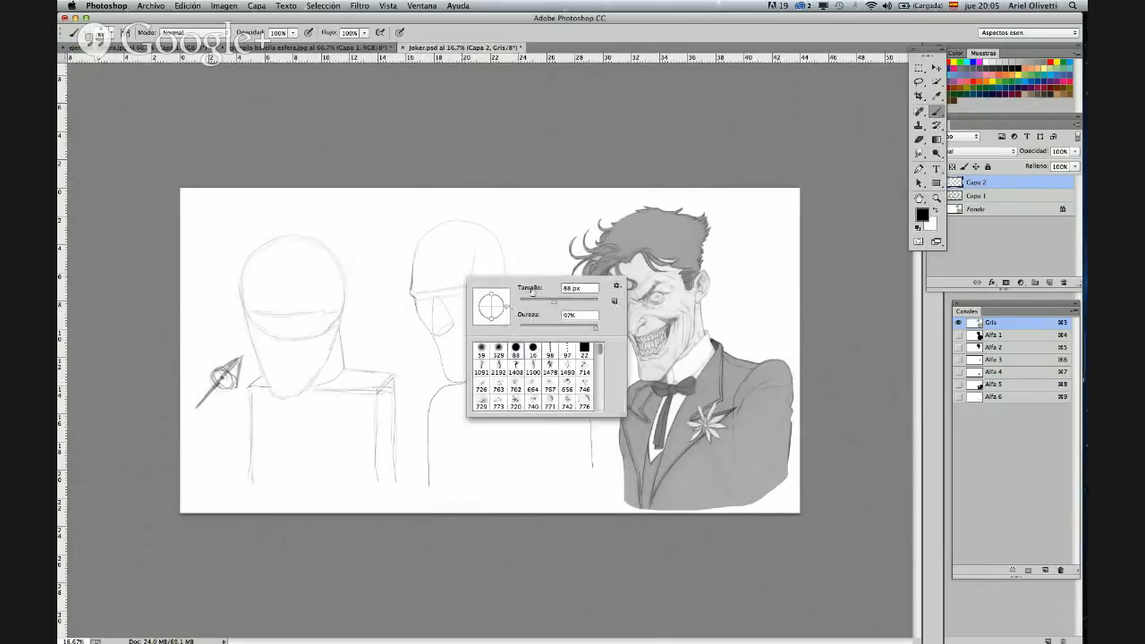
{"action": "left_click", "coordinate": [437, 283]}
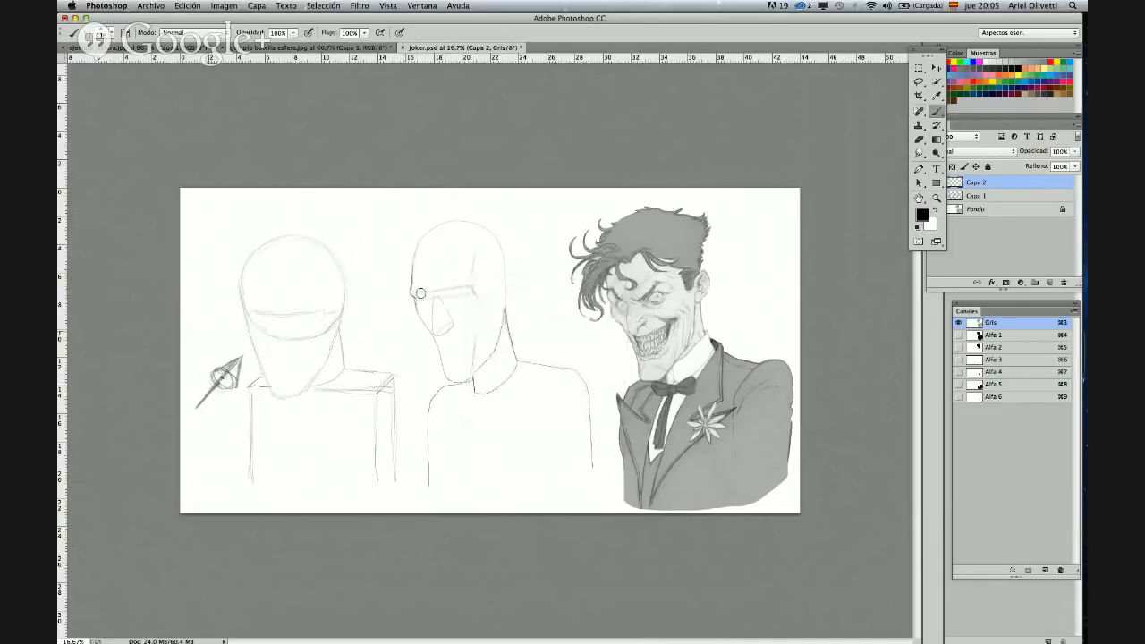
{"action": "key", "text": "z"}
{"action": "left_click", "coordinate": [374, 335]}
{"action": "key", "text": "b"}
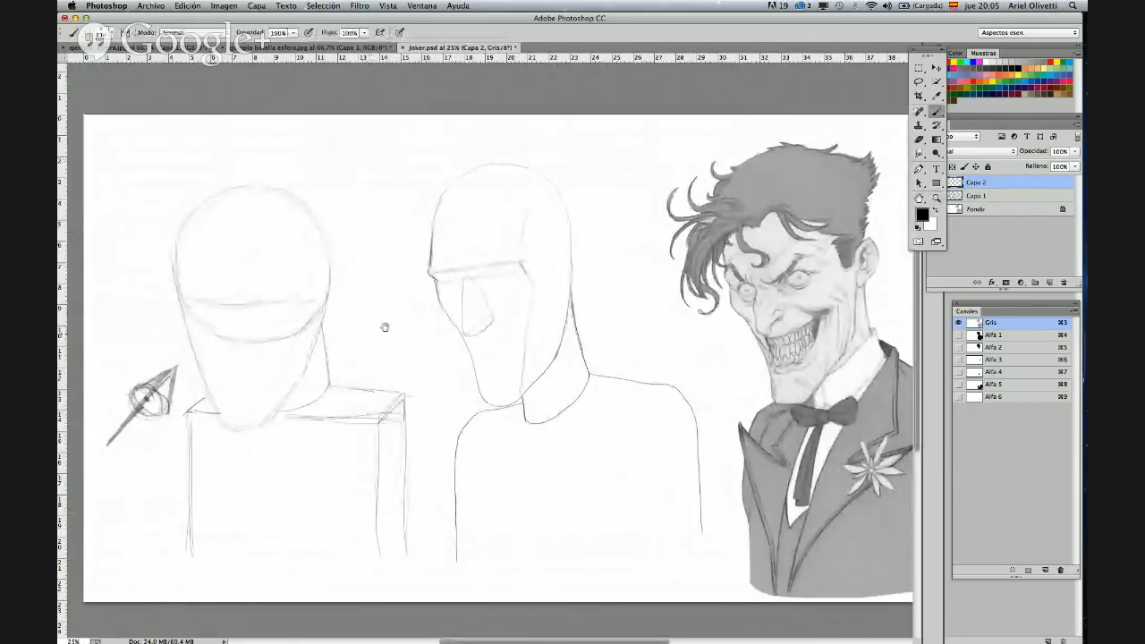
{"action": "left_click_drag", "start_coordinate": [385, 327], "coordinate": [445, 314]}
{"action": "right_click", "coordinate": [395, 293]}
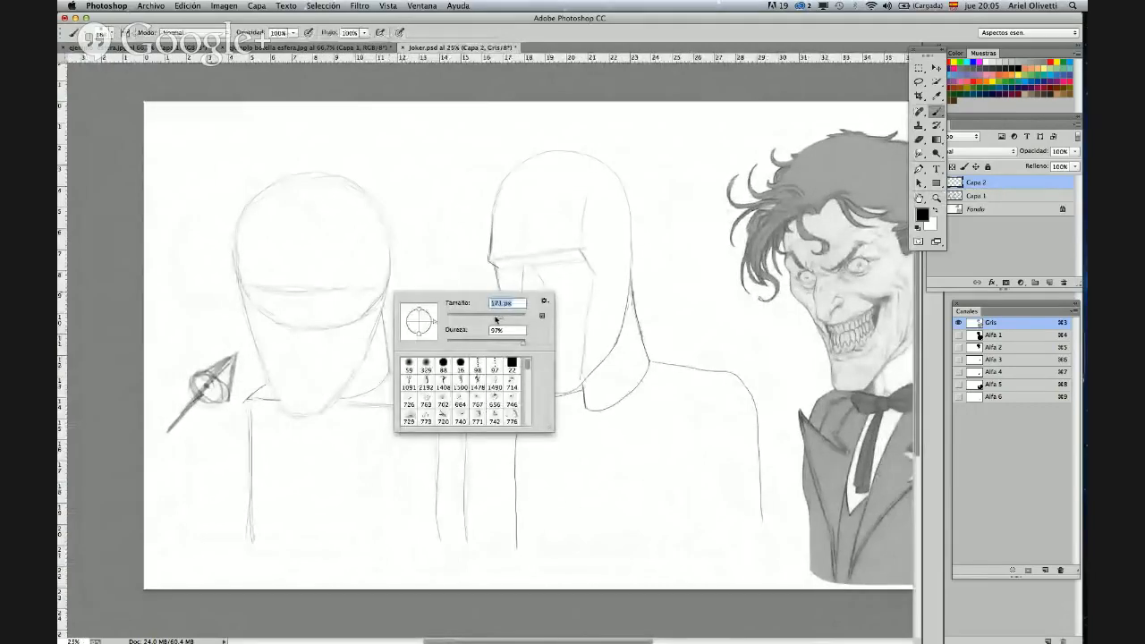
{"action": "key", "text": "Return"}
{"action": "mouse_move", "coordinate": [255, 210]}
{"action": "left_mouse_down"}
{"action": "mouse_move", "coordinate": [343, 224]}
{"action": "mouse_move", "coordinate": [323, 211]}
{"action": "mouse_move", "coordinate": [240, 235]}
{"action": "mouse_move", "coordinate": [273, 212]}
{"action": "mouse_move", "coordinate": [323, 224]}
{"action": "mouse_move", "coordinate": [361, 246]}
{"action": "mouse_move", "coordinate": [378, 284]}
{"action": "mouse_move", "coordinate": [305, 215]}
{"action": "mouse_move", "coordinate": [238, 240]}
{"action": "mouse_move", "coordinate": [259, 219]}
{"action": "mouse_move", "coordinate": [331, 220]}
{"action": "mouse_move", "coordinate": [374, 288]}
{"action": "mouse_move", "coordinate": [317, 217]}
{"action": "mouse_move", "coordinate": [247, 236]}
{"action": "mouse_move", "coordinate": [308, 218]}
{"action": "mouse_move", "coordinate": [364, 265]}
{"action": "mouse_move", "coordinate": [284, 212]}
{"action": "mouse_move", "coordinate": [278, 188]}
{"action": "mouse_move", "coordinate": [248, 217]}
{"action": "mouse_move", "coordinate": [322, 179]}
{"action": "mouse_move", "coordinate": [322, 217]}
{"action": "mouse_move", "coordinate": [381, 221]}
{"action": "mouse_move", "coordinate": [387, 274]}
{"action": "mouse_move", "coordinate": [361, 258]}
{"action": "mouse_move", "coordinate": [240, 247]}
{"action": "mouse_move", "coordinate": [260, 220]}
{"action": "mouse_move", "coordinate": [291, 212]}
{"action": "mouse_move", "coordinate": [336, 226]}
{"action": "mouse_move", "coordinate": [380, 293]}
{"action": "mouse_move", "coordinate": [333, 197]}
{"action": "mouse_move", "coordinate": [379, 287]}
{"action": "left_mouse_up"}
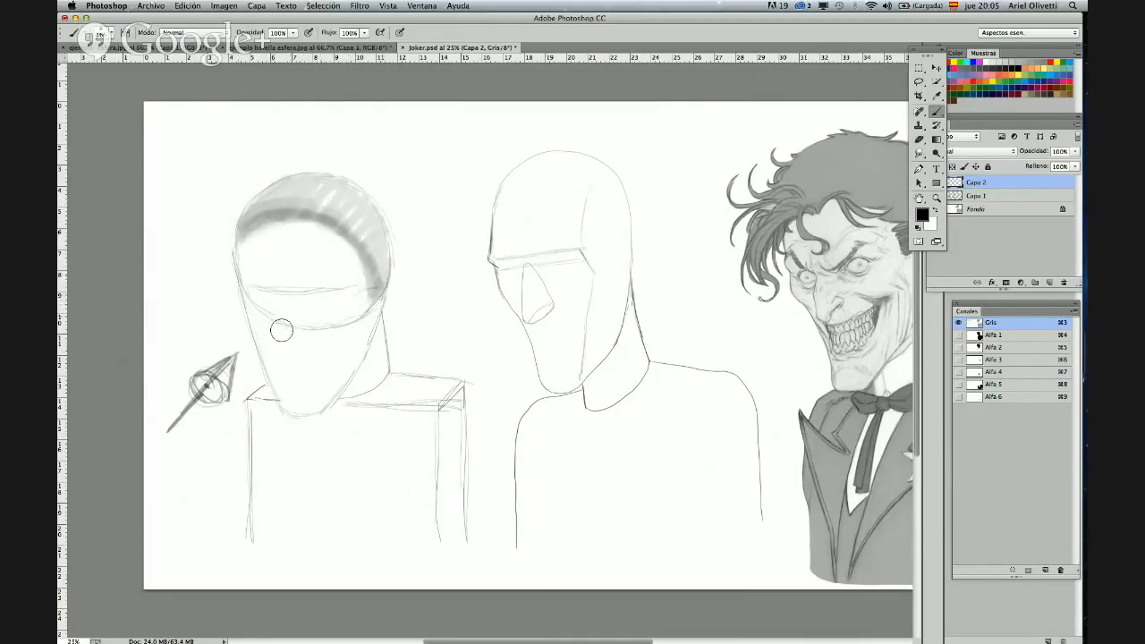
- Shade the first figure's neck and box-shoulder top in grey, and darken the neck shadow along the jaw with a smaller brush
{"action": "mouse_move", "coordinate": [378, 288]}
{"action": "left_mouse_down"}
{"action": "mouse_move", "coordinate": [382, 401]}
{"action": "mouse_move", "coordinate": [370, 395]}
{"action": "mouse_move", "coordinate": [387, 387]}
{"action": "mouse_move", "coordinate": [427, 400]}
{"action": "mouse_move", "coordinate": [387, 387]}
{"action": "mouse_move", "coordinate": [395, 380]}
{"action": "mouse_move", "coordinate": [444, 390]}
{"action": "mouse_move", "coordinate": [394, 395]}
{"action": "mouse_move", "coordinate": [405, 397]}
{"action": "mouse_move", "coordinate": [451, 387]}
{"action": "left_mouse_up"}
{"action": "left_click_drag", "start_coordinate": [266, 380], "coordinate": [265, 396]}
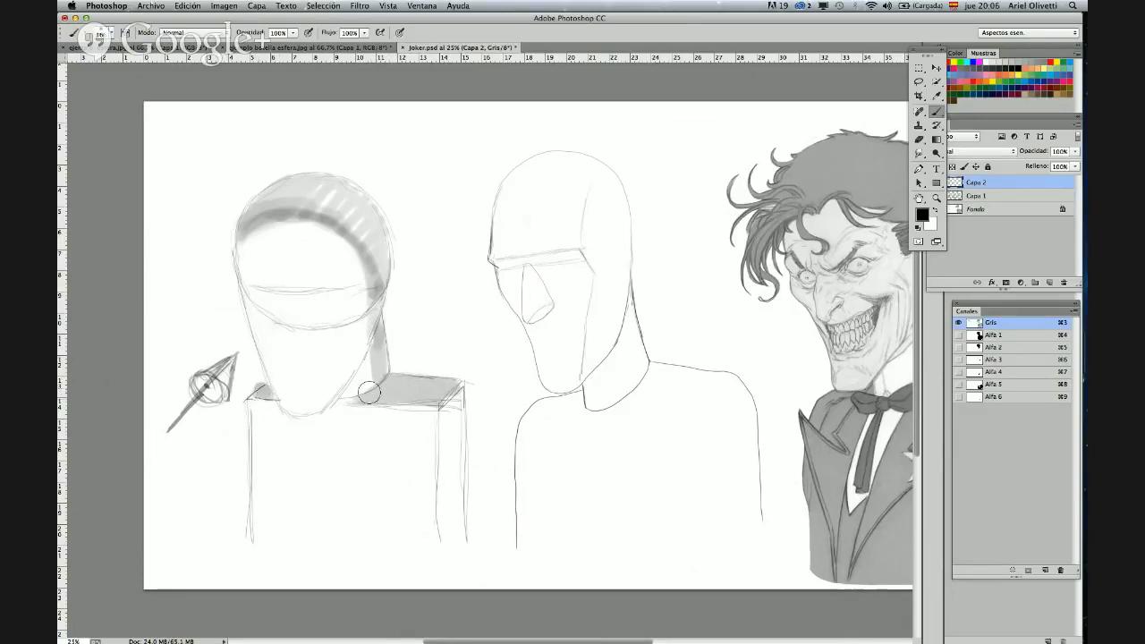
{"action": "right_click", "coordinate": [401, 331]}
{"action": "key", "text": "Return"}
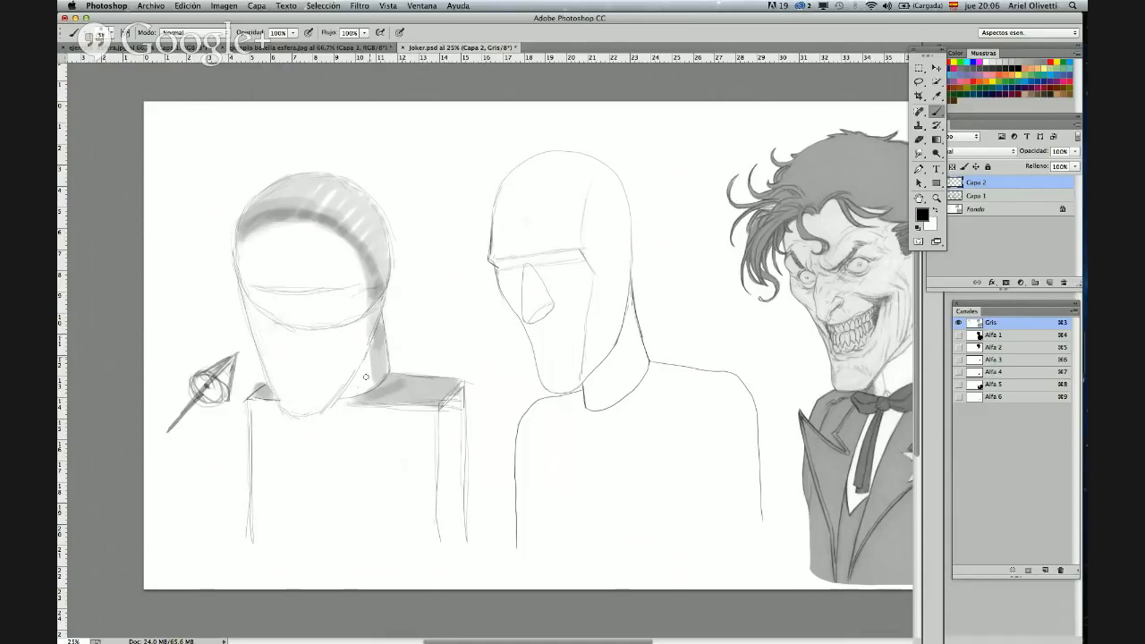
{"action": "mouse_move", "coordinate": [375, 327]}
{"action": "left_mouse_down"}
{"action": "mouse_move", "coordinate": [364, 385]}
{"action": "mouse_move", "coordinate": [345, 399]}
{"action": "mouse_move", "coordinate": [360, 371]}
{"action": "mouse_move", "coordinate": [356, 397]}
{"action": "left_mouse_up"}
{"action": "mouse_move", "coordinate": [367, 365]}
{"action": "left_mouse_down"}
{"action": "mouse_move", "coordinate": [378, 326]}
{"action": "mouse_move", "coordinate": [360, 385]}
{"action": "left_mouse_up"}
{"action": "left_click_drag", "start_coordinate": [373, 348], "coordinate": [343, 399]}
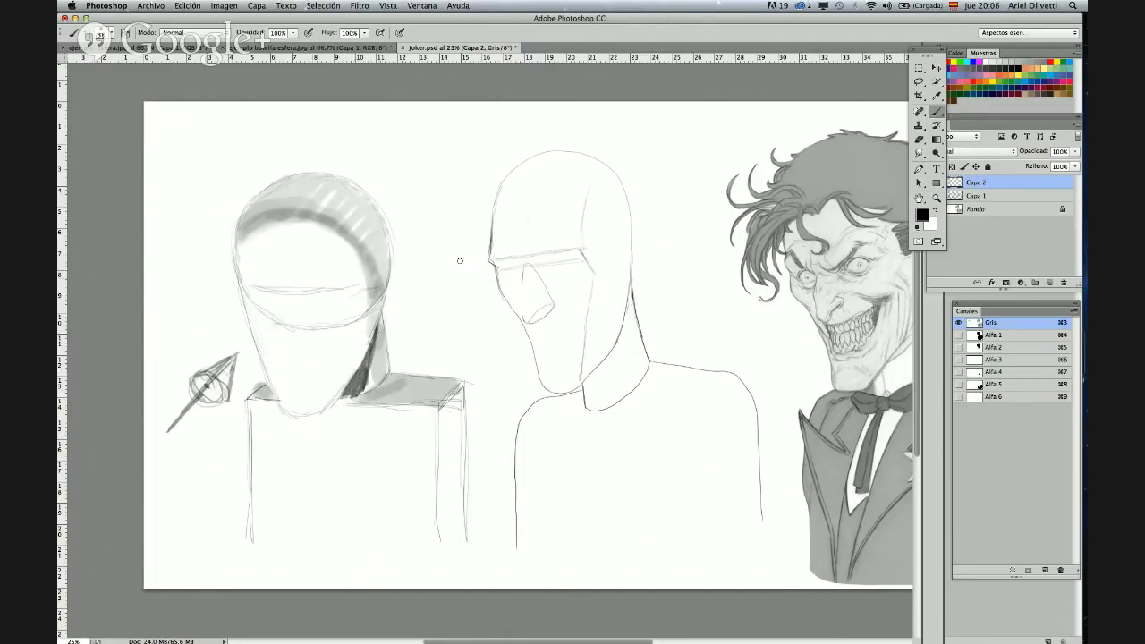
- Shade the second head's nose in grey and add a darker cast shadow along its far side
{"action": "right_click", "coordinate": [400, 306]}
{"action": "left_click", "coordinate": [369, 311]}
{"action": "right_click", "coordinate": [394, 297]}
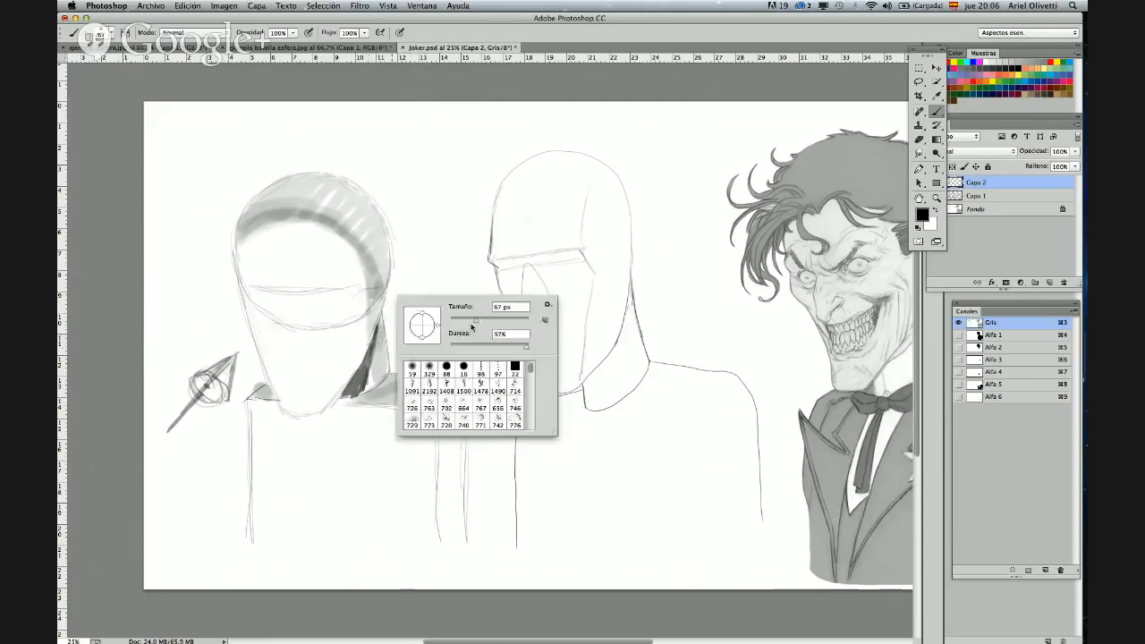
{"action": "left_click", "coordinate": [365, 282]}
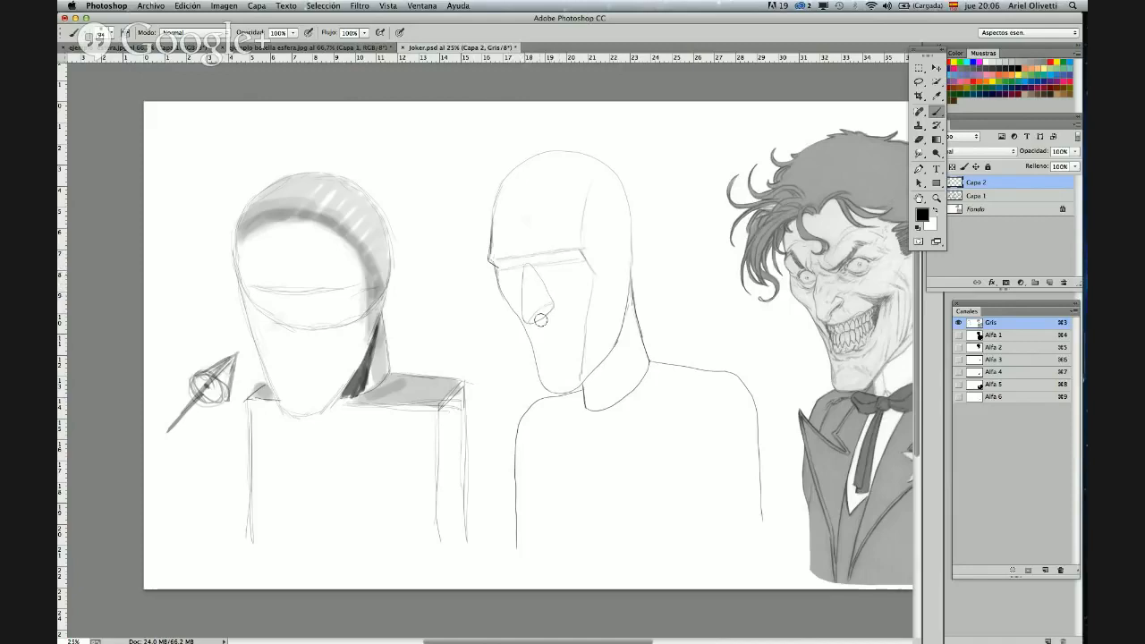
{"action": "mouse_move", "coordinate": [527, 297]}
{"action": "left_mouse_down"}
{"action": "mouse_move", "coordinate": [526, 267]}
{"action": "mouse_move", "coordinate": [529, 311]}
{"action": "mouse_move", "coordinate": [528, 272]}
{"action": "mouse_move", "coordinate": [546, 297]}
{"action": "mouse_move", "coordinate": [530, 310]}
{"action": "mouse_move", "coordinate": [544, 310]}
{"action": "mouse_move", "coordinate": [527, 310]}
{"action": "mouse_move", "coordinate": [529, 274]}
{"action": "mouse_move", "coordinate": [532, 307]}
{"action": "left_mouse_up"}
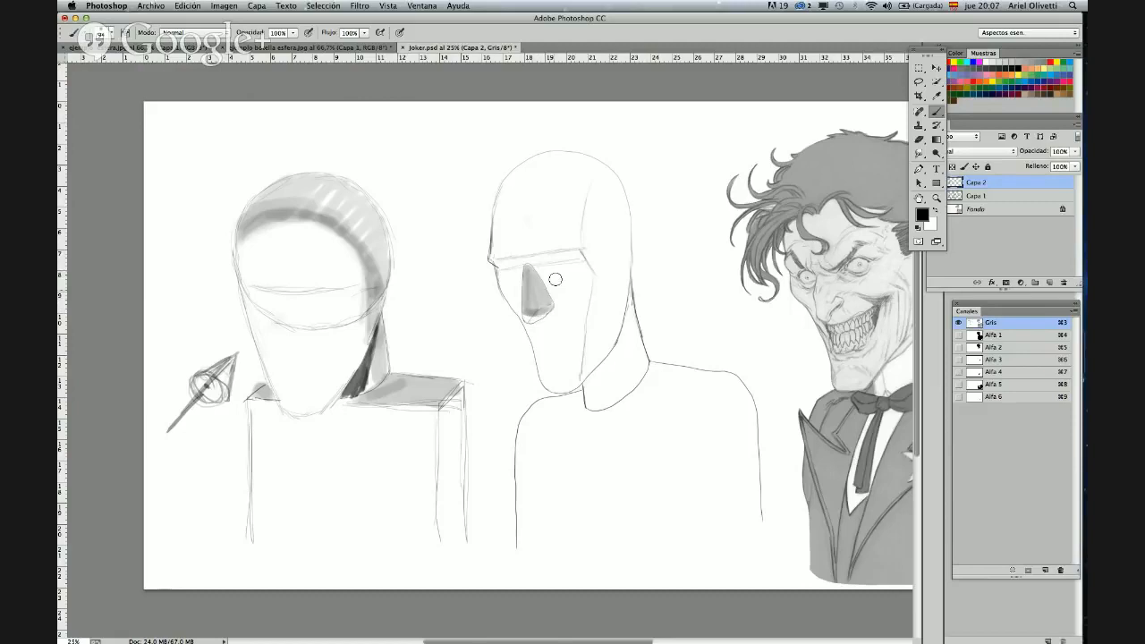
{"action": "right_click", "coordinate": [556, 280]}
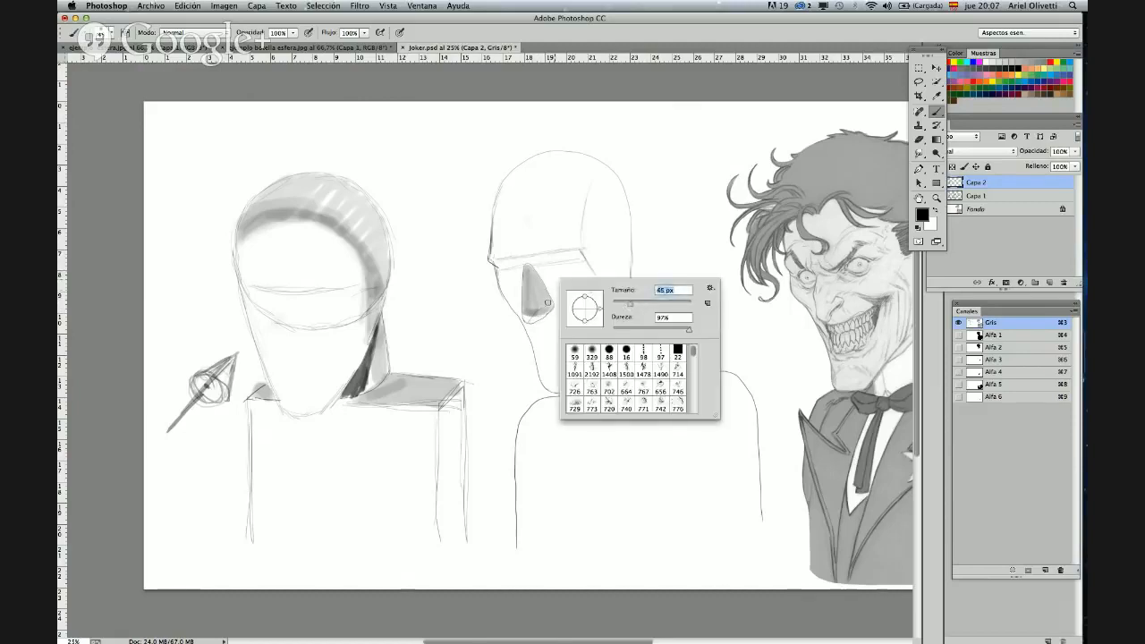
{"action": "mouse_move", "coordinate": [549, 308]}
{"action": "left_mouse_down"}
{"action": "mouse_move", "coordinate": [551, 281]}
{"action": "mouse_move", "coordinate": [532, 263]}
{"action": "mouse_move", "coordinate": [553, 299]}
{"action": "mouse_move", "coordinate": [535, 269]}
{"action": "mouse_move", "coordinate": [553, 297]}
{"action": "mouse_move", "coordinate": [548, 268]}
{"action": "left_mouse_up"}
- Shade the lower forehead of the second head above the brow line in grey with a 114 px brush
{"action": "right_click", "coordinate": [573, 272]}
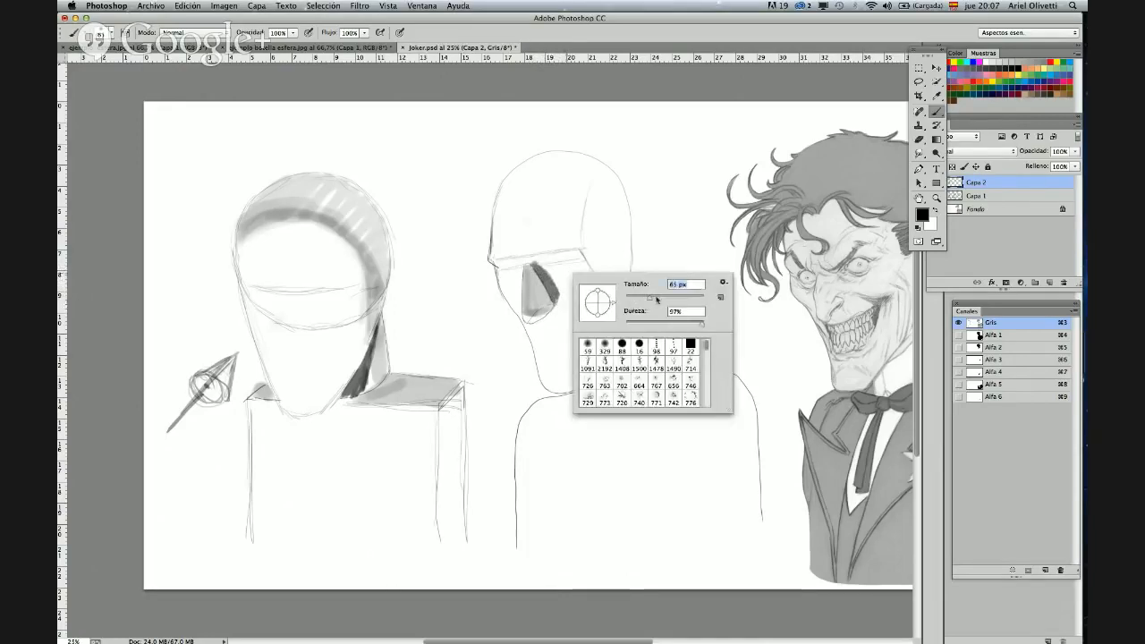
{"action": "left_click_drag", "start_coordinate": [661, 299], "coordinate": [668, 299]}
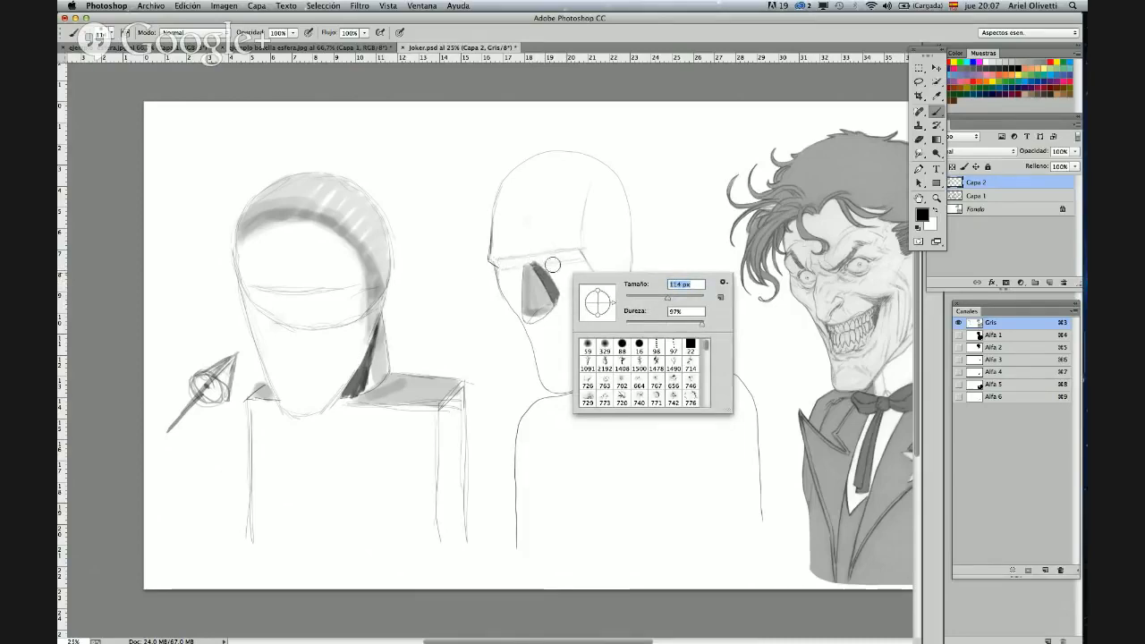
{"action": "left_click", "coordinate": [497, 253]}
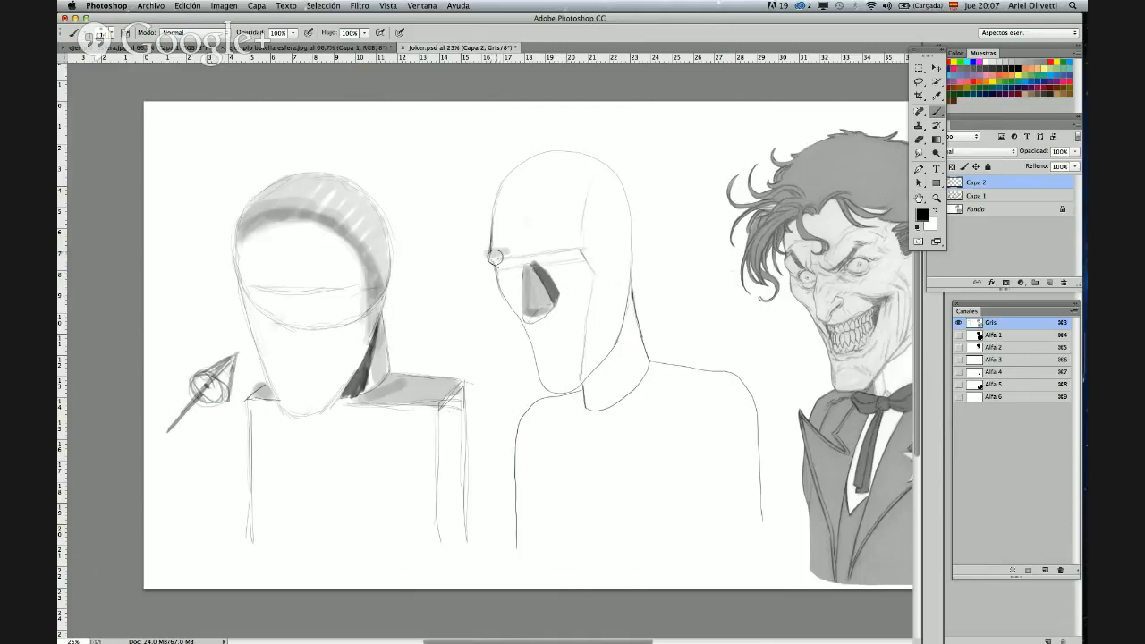
{"action": "mouse_move", "coordinate": [498, 231]}
{"action": "left_mouse_down"}
{"action": "mouse_move", "coordinate": [530, 236]}
{"action": "mouse_move", "coordinate": [506, 252]}
{"action": "mouse_move", "coordinate": [530, 255]}
{"action": "mouse_move", "coordinate": [576, 221]}
{"action": "mouse_move", "coordinate": [574, 239]}
{"action": "mouse_move", "coordinate": [527, 248]}
{"action": "mouse_move", "coordinate": [576, 242]}
{"action": "left_mouse_up"}
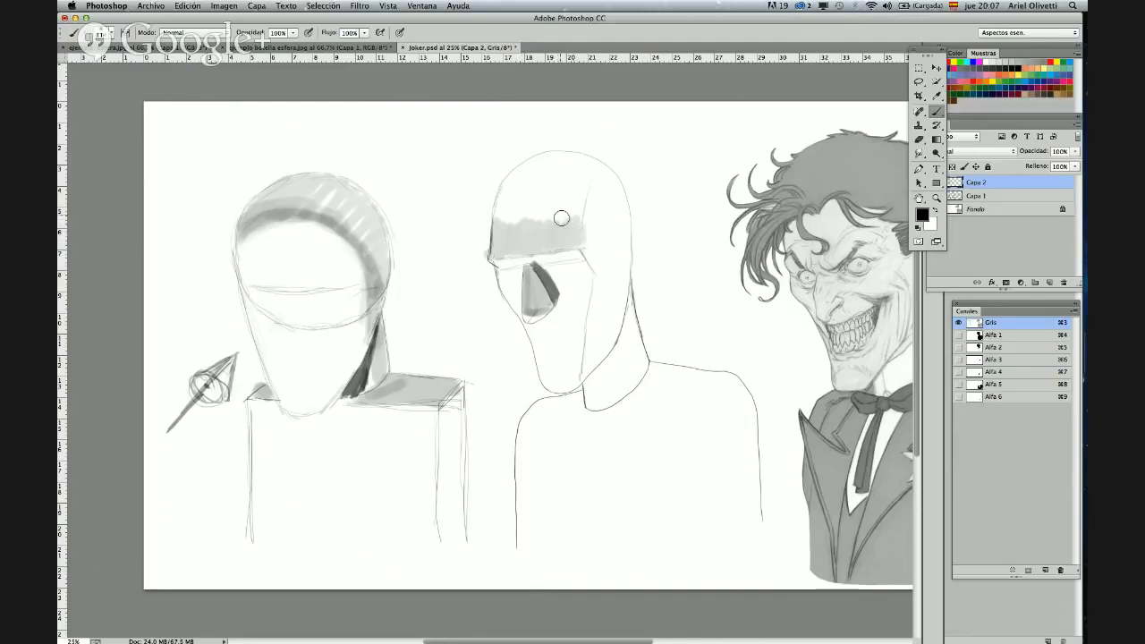
- Shade the second head's crown and far side down to the jaw in grey, darkening the shadow's inner edge
{"action": "right_click", "coordinate": [561, 218]}
{"action": "key", "text": "Escape"}
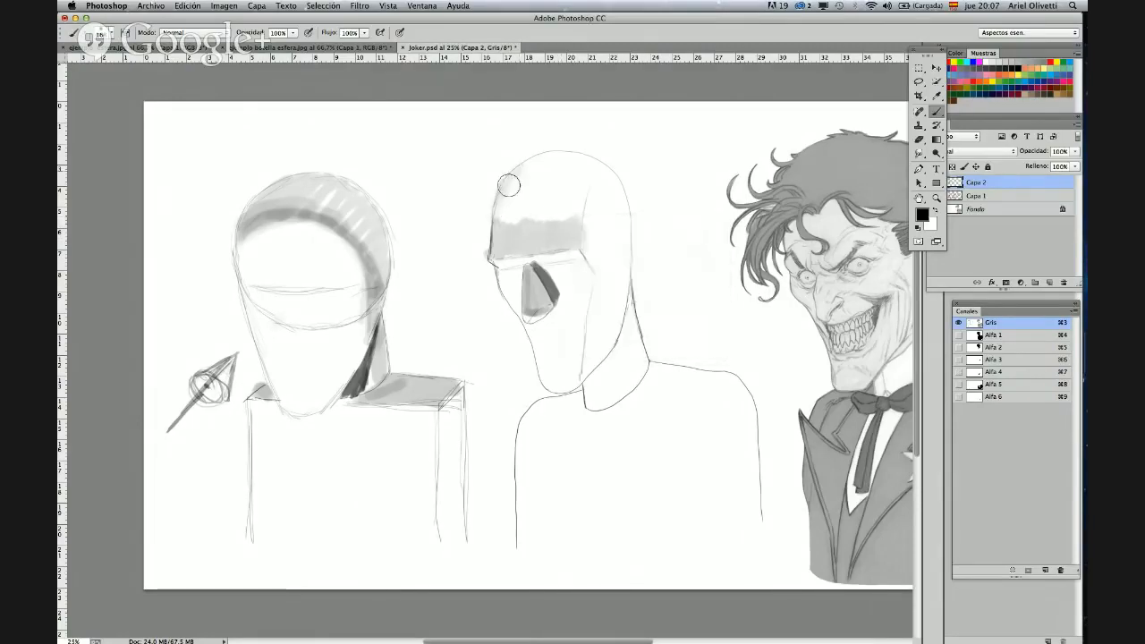
{"action": "mouse_move", "coordinate": [512, 179]}
{"action": "left_mouse_down"}
{"action": "mouse_move", "coordinate": [560, 176]}
{"action": "mouse_move", "coordinate": [517, 184]}
{"action": "mouse_move", "coordinate": [571, 186]}
{"action": "mouse_move", "coordinate": [534, 183]}
{"action": "mouse_move", "coordinate": [597, 201]}
{"action": "mouse_move", "coordinate": [566, 184]}
{"action": "mouse_move", "coordinate": [542, 183]}
{"action": "mouse_move", "coordinate": [612, 218]}
{"action": "left_mouse_up"}
{"action": "mouse_move", "coordinate": [514, 192]}
{"action": "left_mouse_down"}
{"action": "mouse_move", "coordinate": [605, 235]}
{"action": "mouse_move", "coordinate": [603, 245]}
{"action": "mouse_move", "coordinate": [598, 217]}
{"action": "mouse_move", "coordinate": [588, 373]}
{"action": "mouse_move", "coordinate": [618, 244]}
{"action": "mouse_move", "coordinate": [621, 258]}
{"action": "mouse_move", "coordinate": [519, 174]}
{"action": "mouse_move", "coordinate": [593, 170]}
{"action": "mouse_move", "coordinate": [610, 190]}
{"action": "mouse_move", "coordinate": [587, 373]}
{"action": "left_mouse_up"}
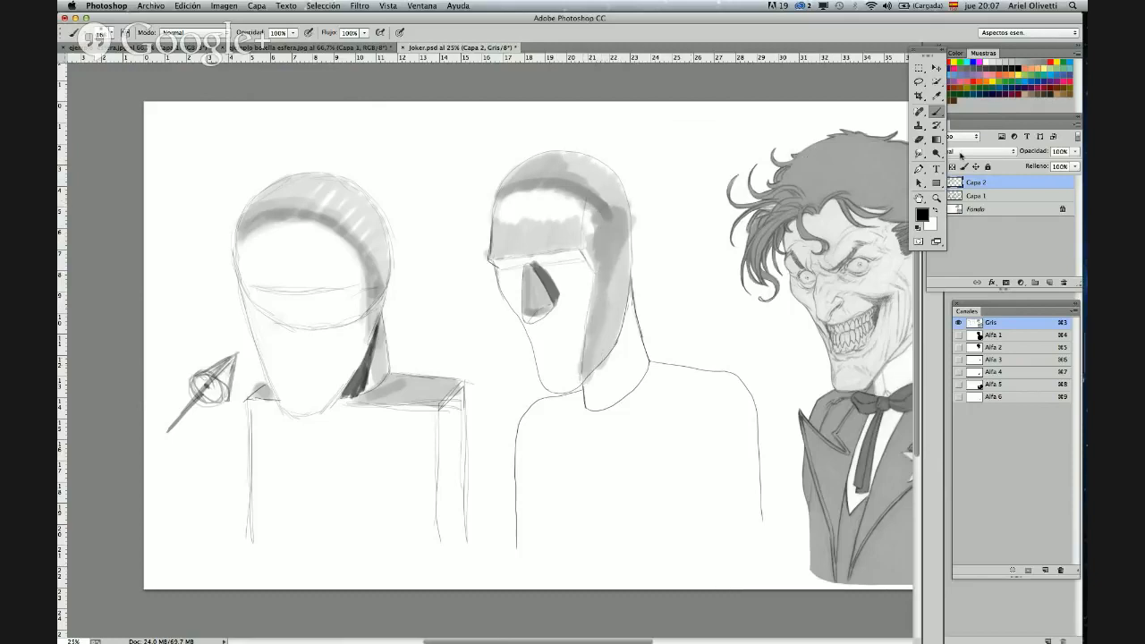
- Soften the inner edge of the second head's crown shadow with the Smudge tool
{"action": "left_click", "coordinate": [921, 155]}
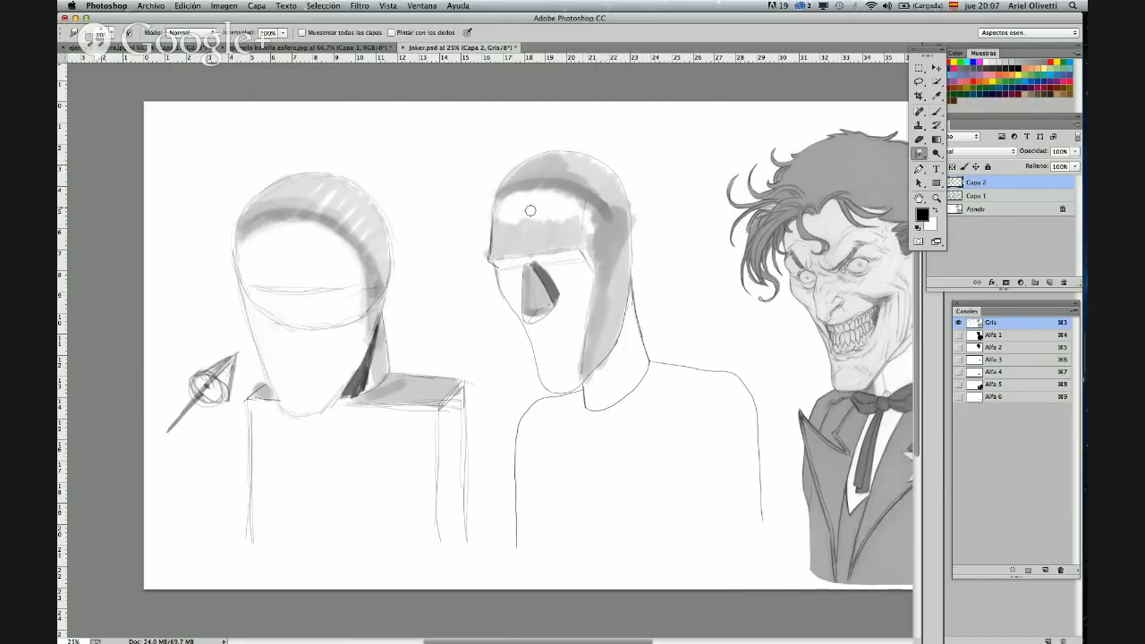
{"action": "right_click", "coordinate": [531, 211]}
{"action": "left_click", "coordinate": [525, 191]}
{"action": "mouse_move", "coordinate": [537, 194]}
{"action": "left_mouse_down"}
{"action": "mouse_move", "coordinate": [592, 192]}
{"action": "mouse_move", "coordinate": [621, 225]}
{"action": "mouse_move", "coordinate": [616, 214]}
{"action": "left_mouse_up"}
{"action": "left_click", "coordinate": [936, 111]}
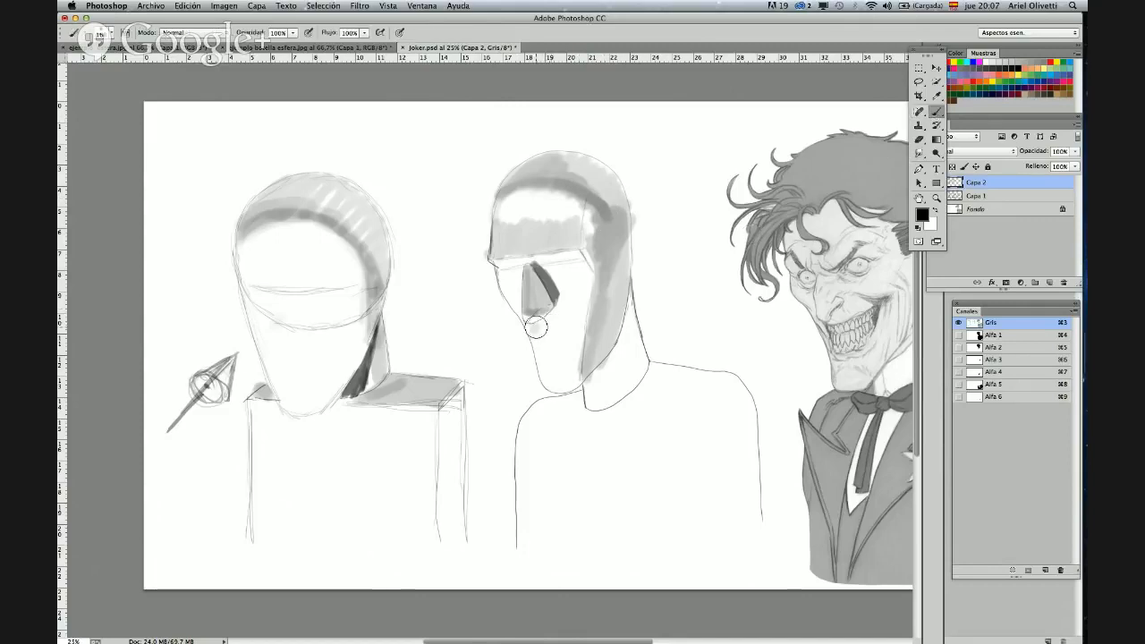
- Shade below the second head's nose and along its neck, and darken the neck under the jaw with a 63 px brush
{"action": "mouse_move", "coordinate": [536, 327]}
{"action": "left_mouse_down"}
{"action": "mouse_move", "coordinate": [568, 336]}
{"action": "mouse_move", "coordinate": [538, 338]}
{"action": "left_mouse_up"}
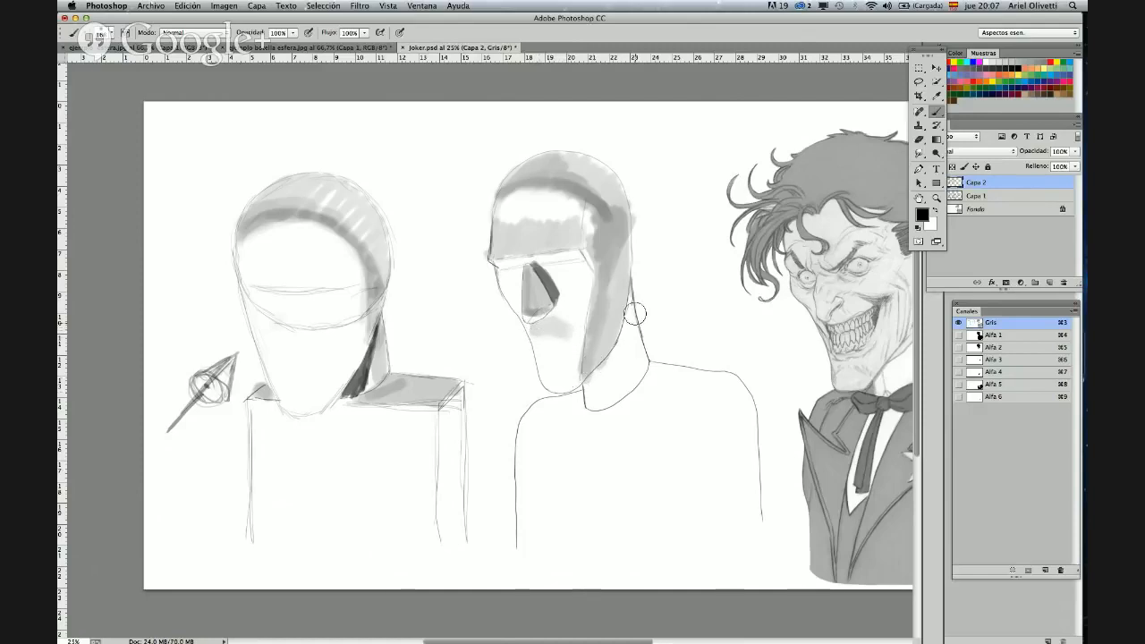
{"action": "mouse_move", "coordinate": [634, 313]}
{"action": "left_mouse_down"}
{"action": "mouse_move", "coordinate": [629, 371]}
{"action": "mouse_move", "coordinate": [637, 296]}
{"action": "mouse_move", "coordinate": [633, 381]}
{"action": "left_mouse_up"}
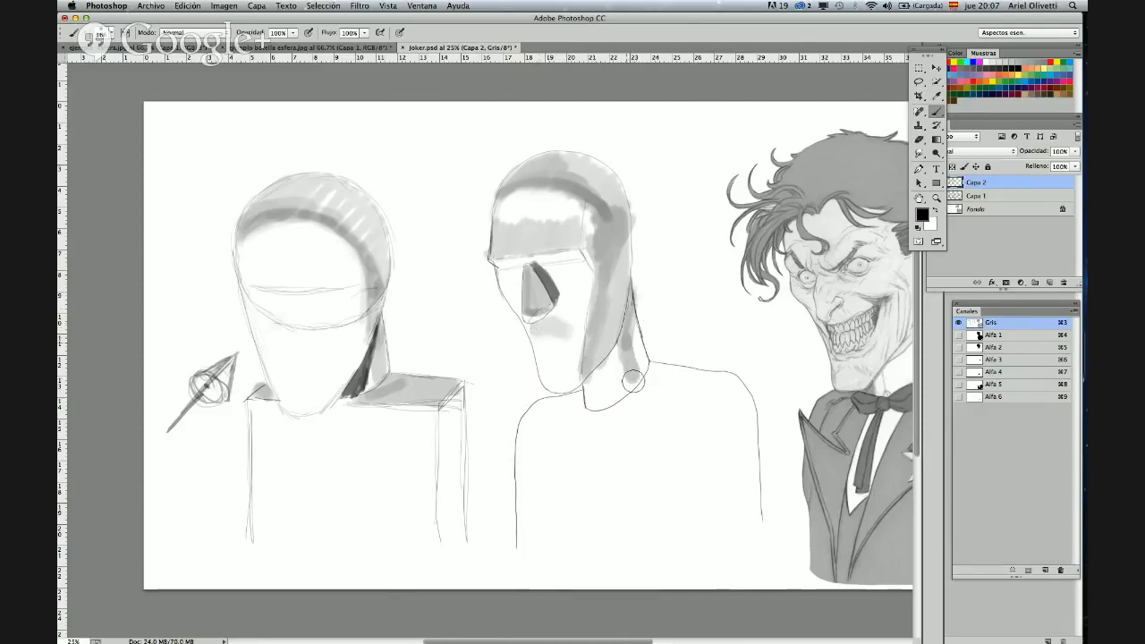
{"action": "right_click", "coordinate": [613, 358]}
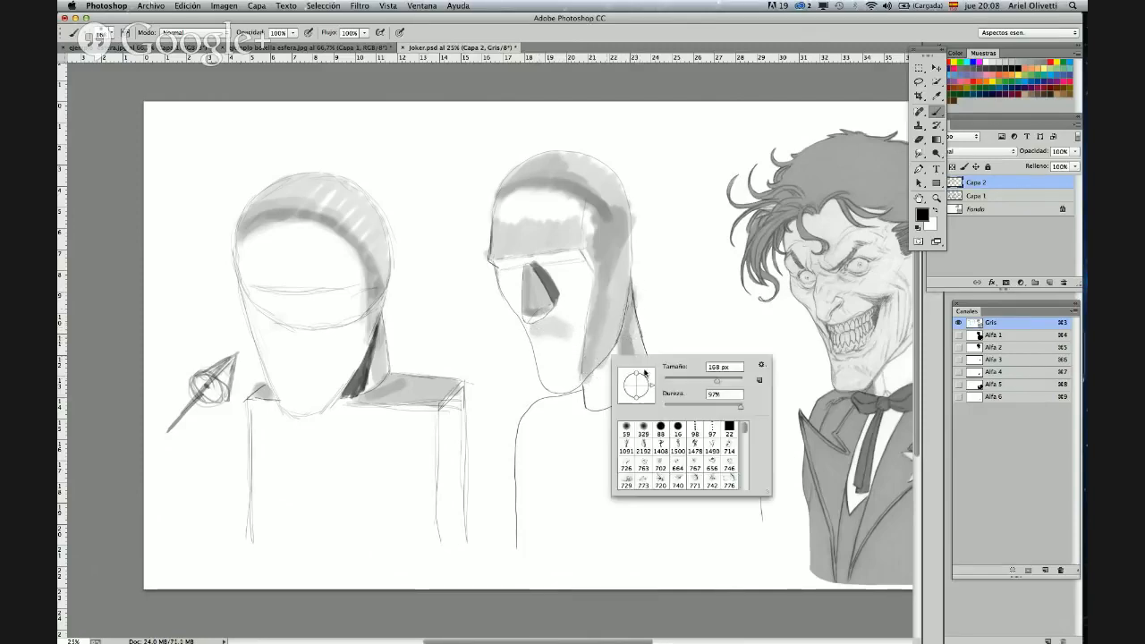
{"action": "type", "text": "63"}
{"action": "key", "text": "Return"}
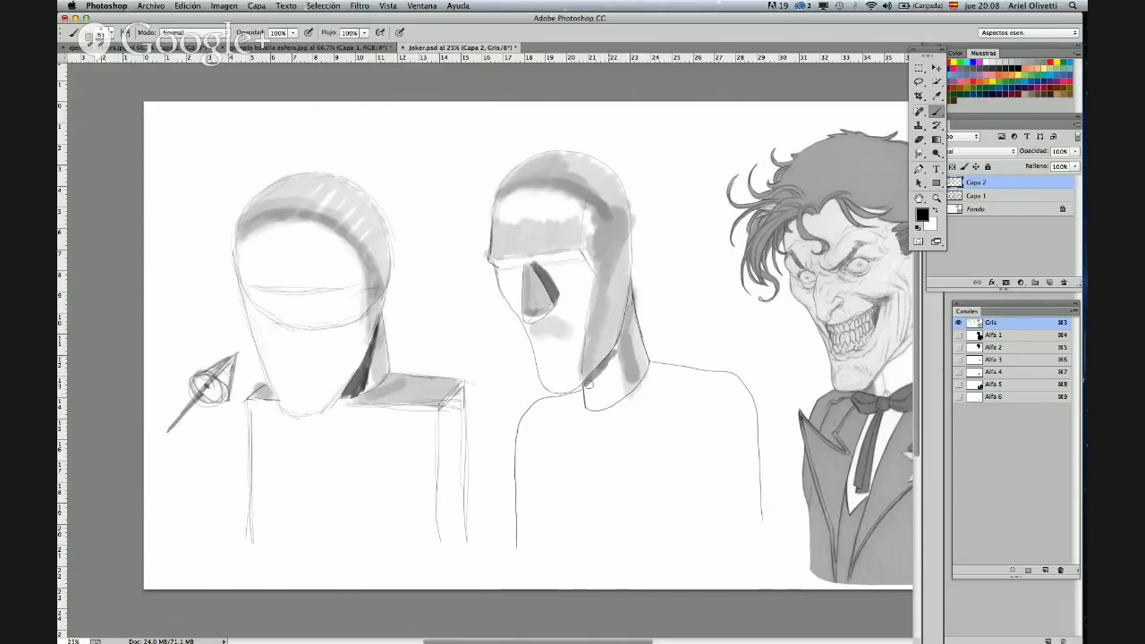
{"action": "mouse_move", "coordinate": [588, 383]}
{"action": "left_mouse_down"}
{"action": "mouse_move", "coordinate": [613, 358]}
{"action": "mouse_move", "coordinate": [632, 287]}
{"action": "left_mouse_up"}
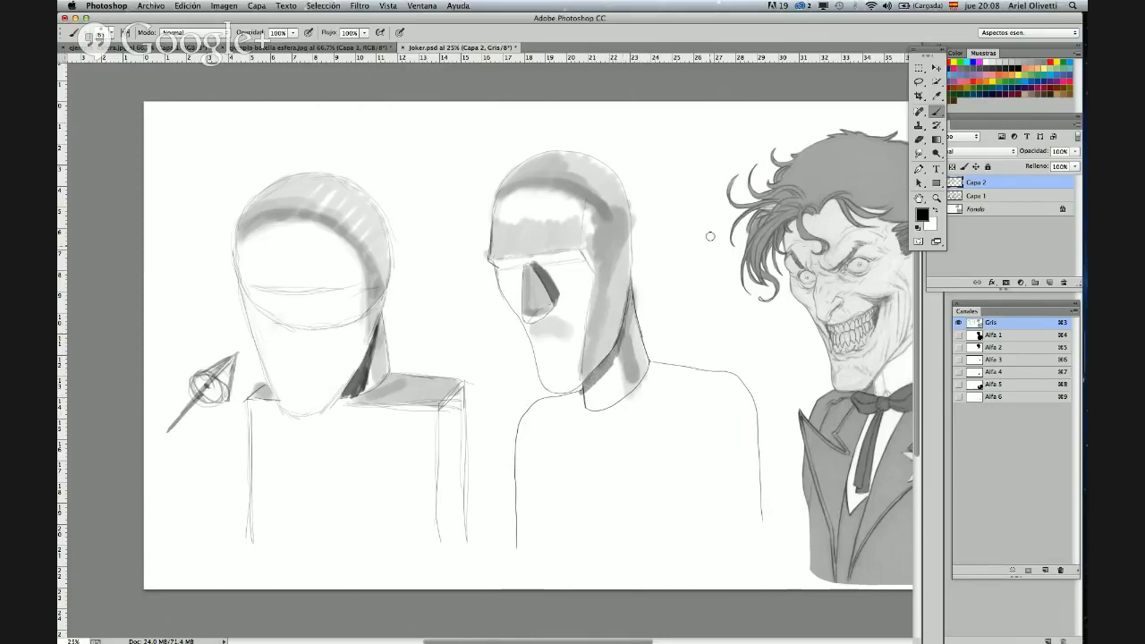
- Deepen the shadow over the second head's crown and side plane with the soft 329 px brush
{"action": "right_click", "coordinate": [517, 212]}
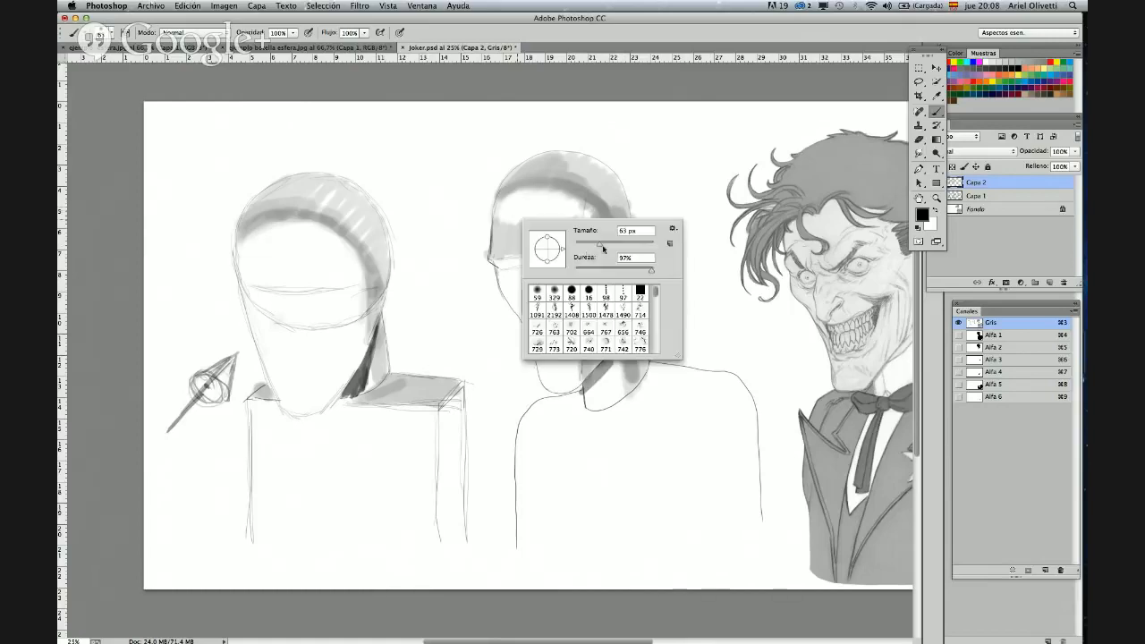
{"action": "left_click", "coordinate": [555, 292]}
{"action": "left_click", "coordinate": [501, 204]}
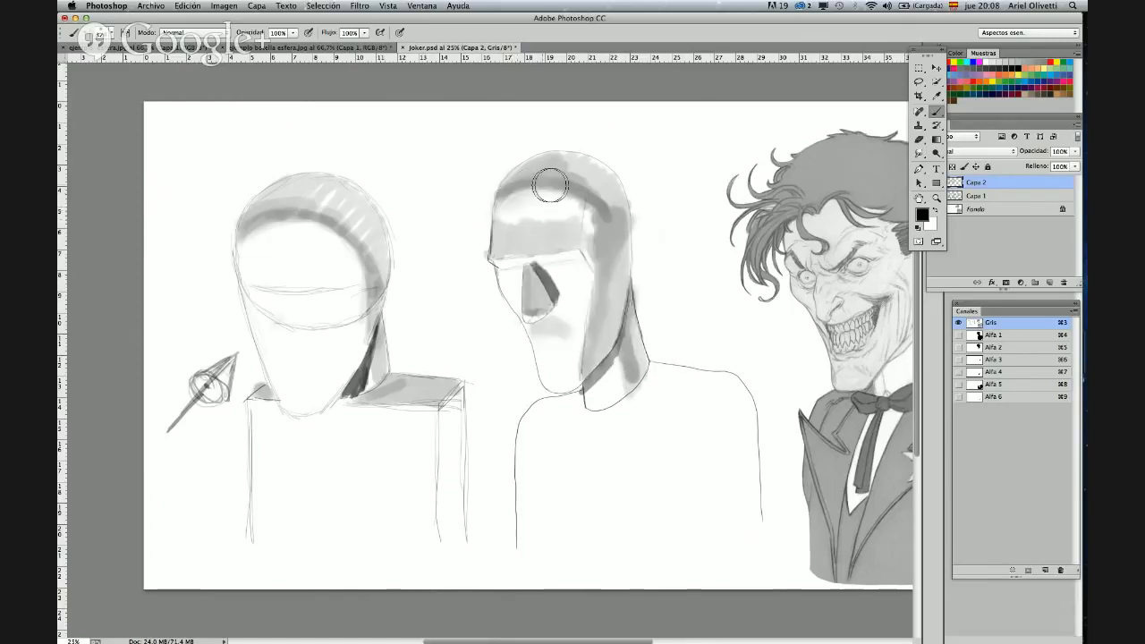
{"action": "mouse_move", "coordinate": [515, 193]}
{"action": "left_mouse_down"}
{"action": "mouse_move", "coordinate": [571, 188]}
{"action": "mouse_move", "coordinate": [532, 179]}
{"action": "mouse_move", "coordinate": [590, 191]}
{"action": "mouse_move", "coordinate": [609, 229]}
{"action": "mouse_move", "coordinate": [603, 281]}
{"action": "mouse_move", "coordinate": [566, 166]}
{"action": "mouse_move", "coordinate": [591, 166]}
{"action": "mouse_move", "coordinate": [608, 226]}
{"action": "mouse_move", "coordinate": [595, 300]}
{"action": "left_mouse_up"}
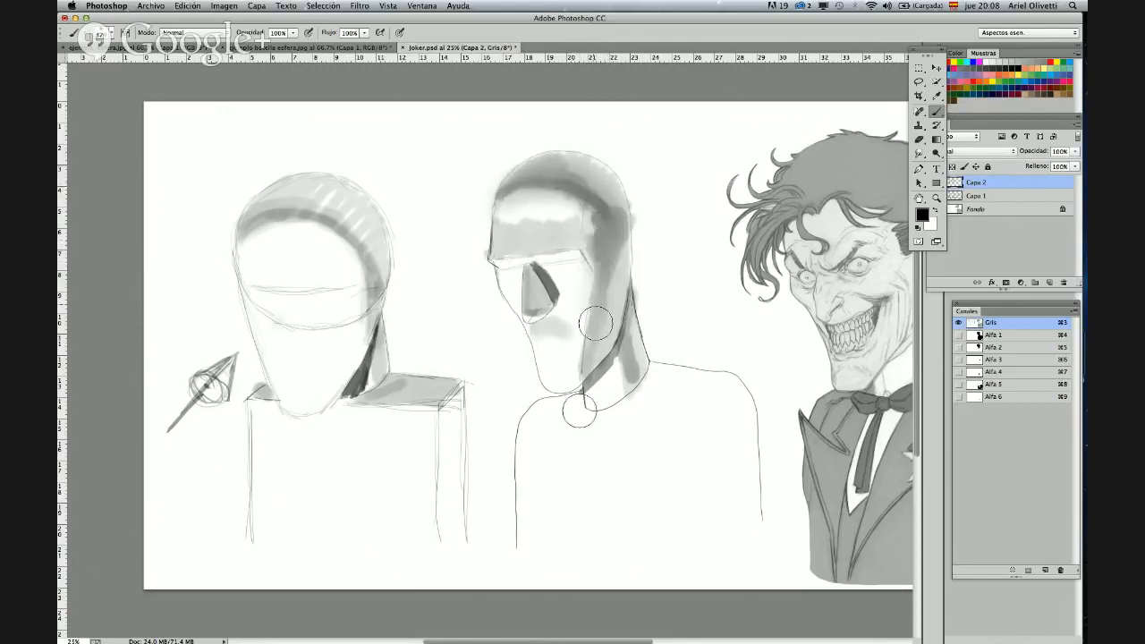
- Shade the tops of the second figure's shoulders with soft grey strokes and reinforce the shadows with a harder brush
{"action": "mouse_move", "coordinate": [540, 407]}
{"action": "left_mouse_down"}
{"action": "mouse_move", "coordinate": [686, 374]}
{"action": "mouse_move", "coordinate": [666, 386]}
{"action": "mouse_move", "coordinate": [743, 390]}
{"action": "mouse_move", "coordinate": [647, 384]}
{"action": "mouse_move", "coordinate": [709, 391]}
{"action": "left_mouse_up"}
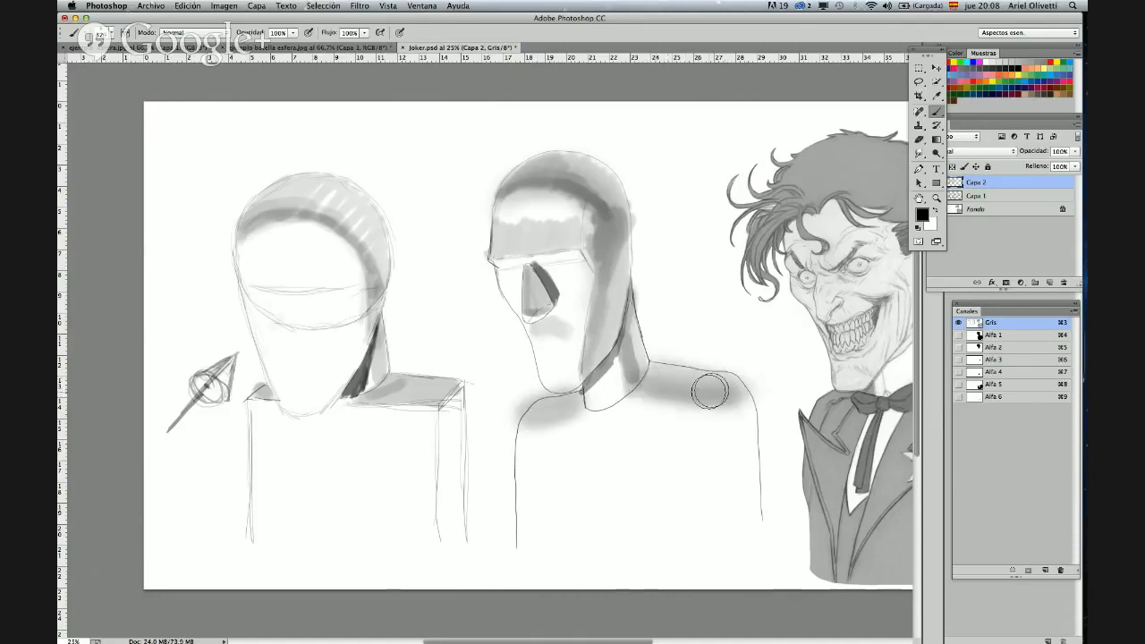
{"action": "right_click", "coordinate": [648, 384]}
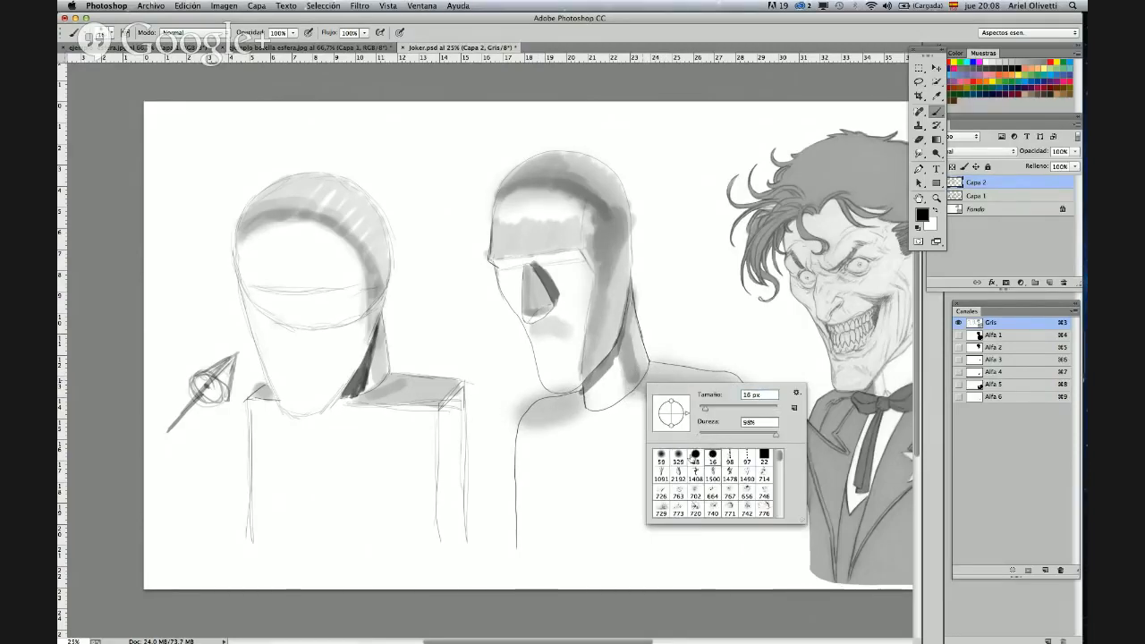
{"action": "left_click", "coordinate": [694, 457]}
{"action": "left_click_drag", "start_coordinate": [533, 420], "coordinate": [579, 404]}
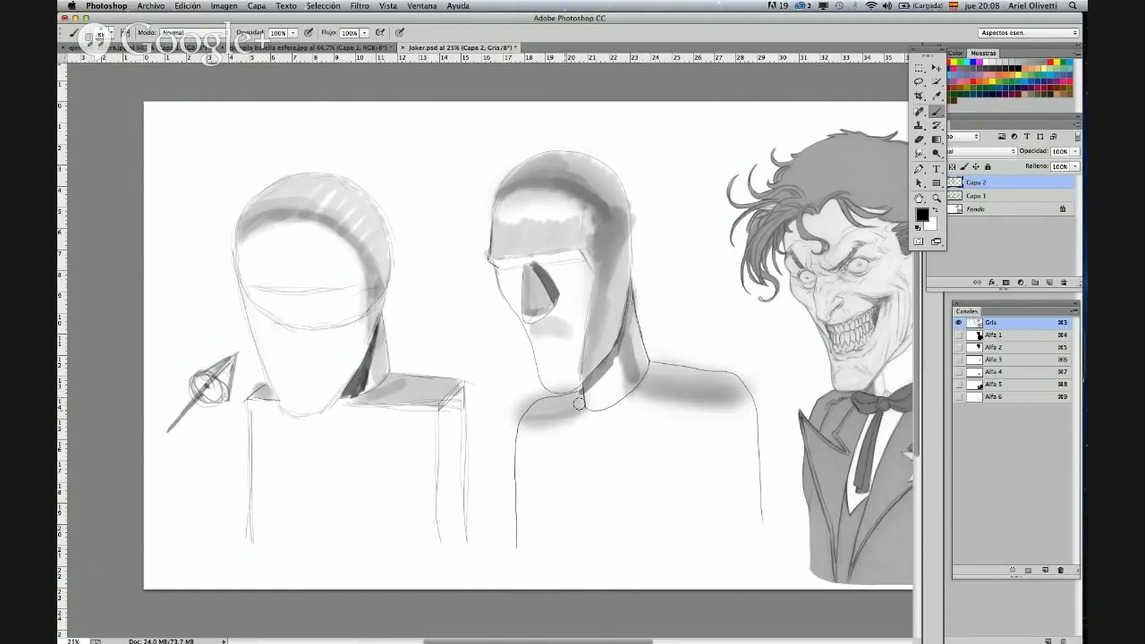
{"action": "right_click", "coordinate": [645, 383]}
{"action": "left_click", "coordinate": [737, 407]}
{"action": "left_click_drag", "start_coordinate": [645, 382], "coordinate": [725, 408]}
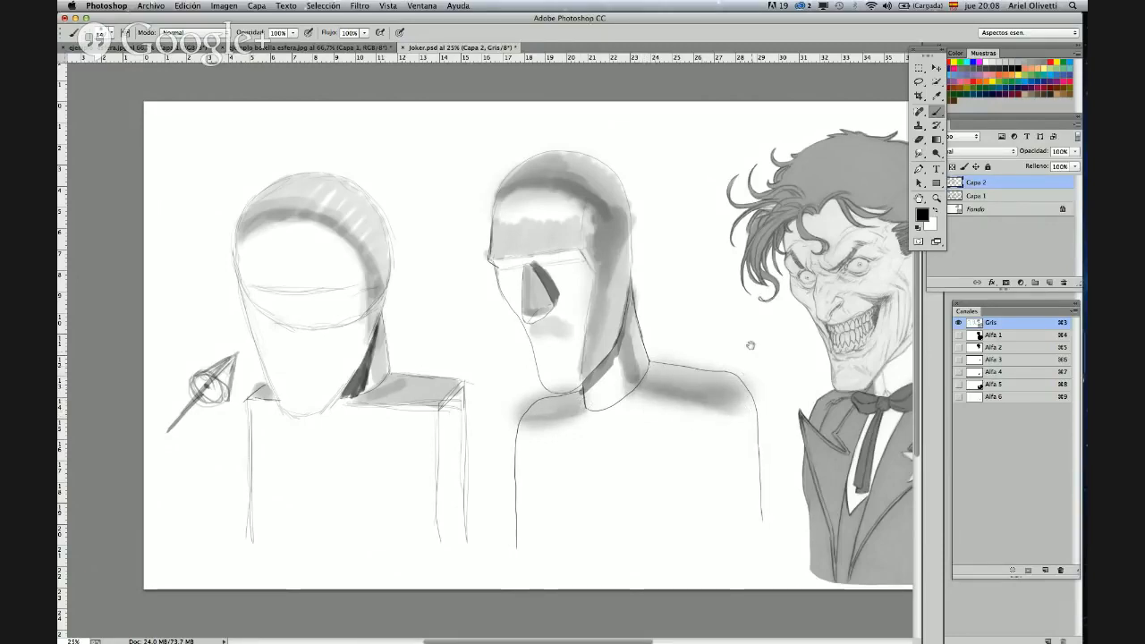
- Load the Alfa 1 channel as a selection around the Joker figure
{"action": "scroll", "coordinate": [751, 344], "scroll_direction": "right", "scroll_amount": 5}
{"action": "scroll", "coordinate": [751, 345], "scroll_direction": "down", "scroll_amount": 1}
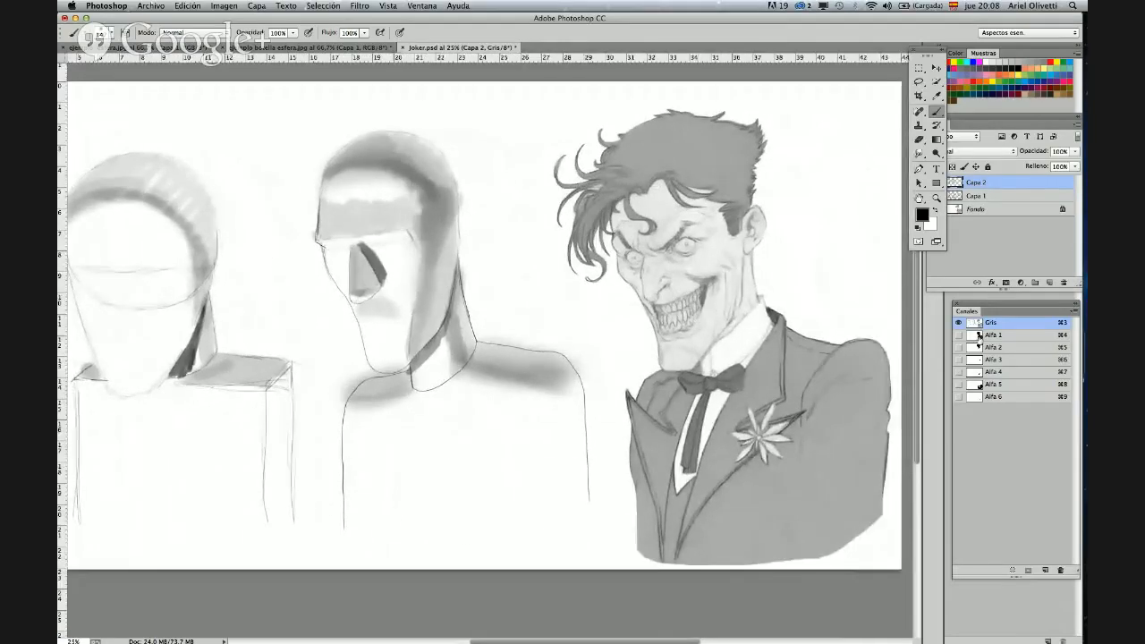
{"action": "left_click", "coordinate": [978, 335], "text": "super"}
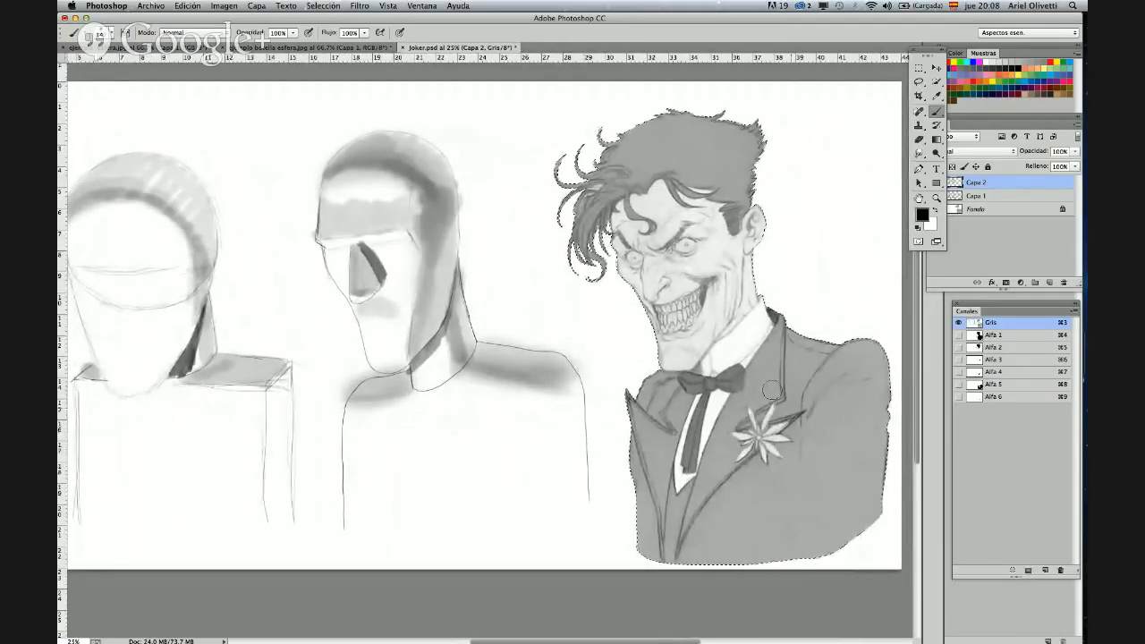
- Shade the Joker's nose in grey with a 43 px brush and darken its far side toward the inner eye corner
{"action": "key", "text": "z"}
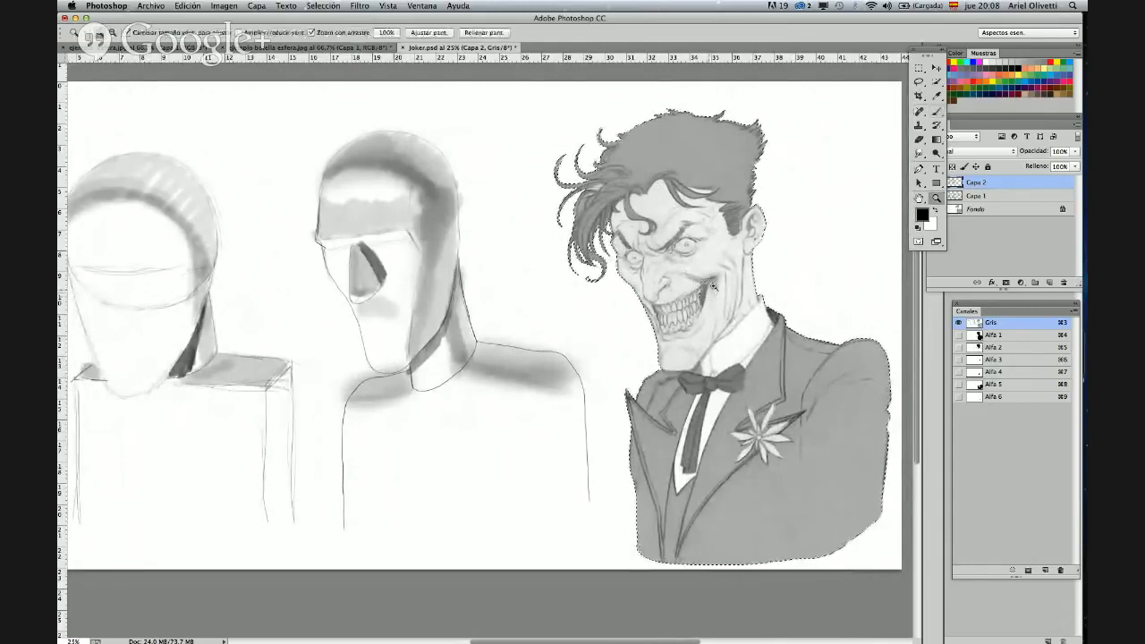
{"action": "left_click", "coordinate": [713, 285]}
{"action": "left_click", "coordinate": [720, 283]}
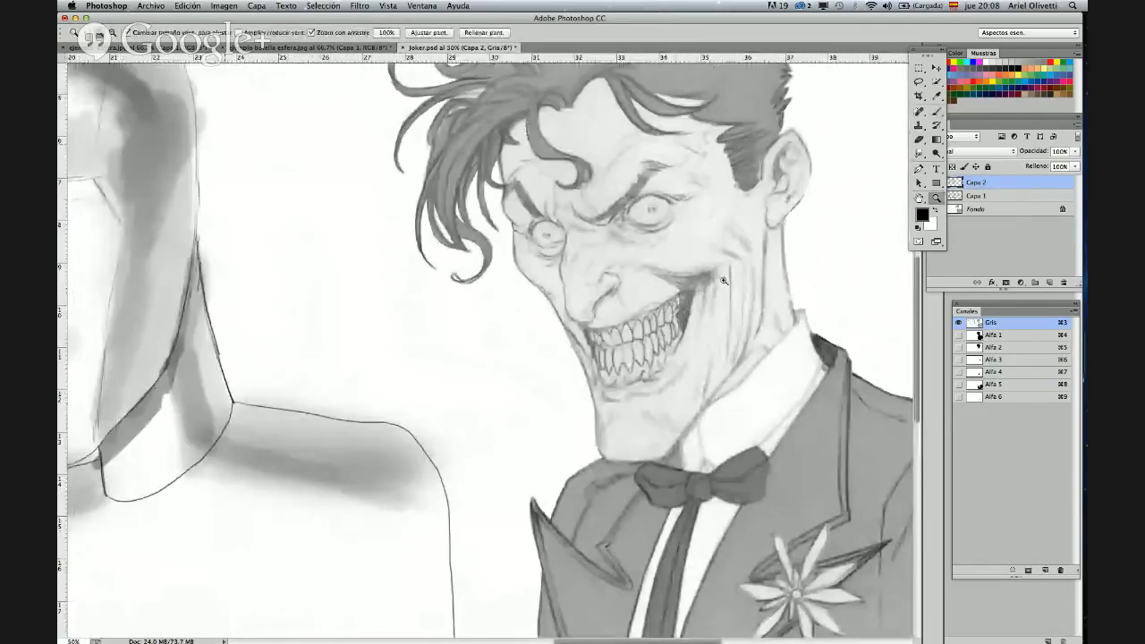
{"action": "key", "text": "b"}
{"action": "scroll", "coordinate": [716, 279], "scroll_direction": "right", "scroll_amount": 3}
{"action": "scroll", "coordinate": [716, 279], "scroll_direction": "up", "scroll_amount": 1}
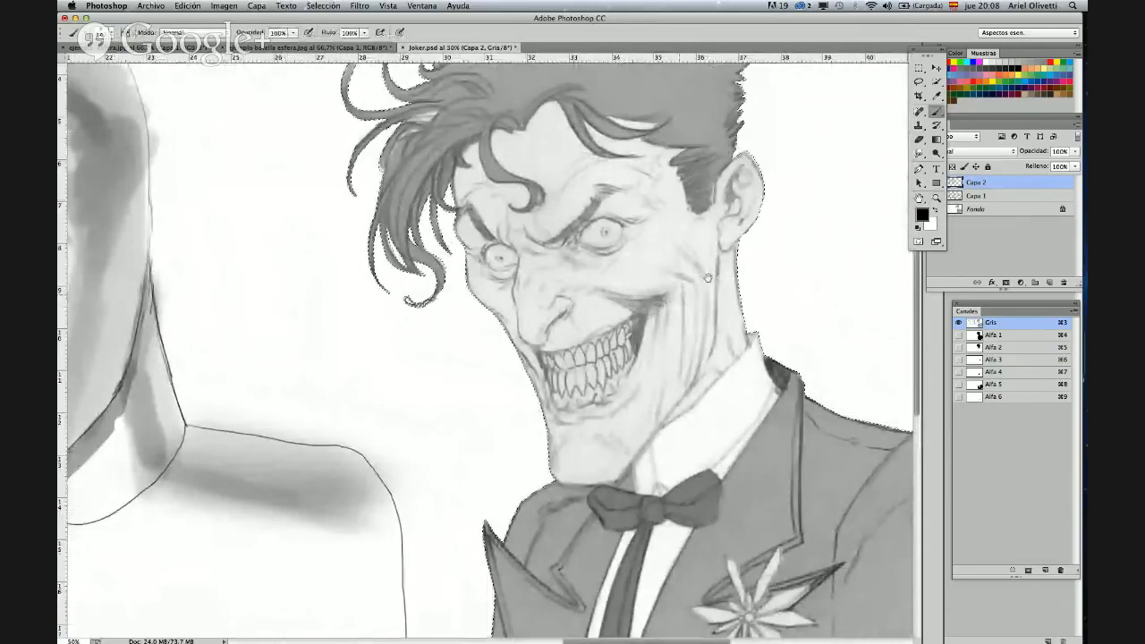
{"action": "scroll", "coordinate": [706, 278], "scroll_direction": "right", "scroll_amount": 2}
{"action": "scroll", "coordinate": [707, 278], "scroll_direction": "up", "scroll_amount": 1}
{"action": "right_click", "coordinate": [707, 278]}
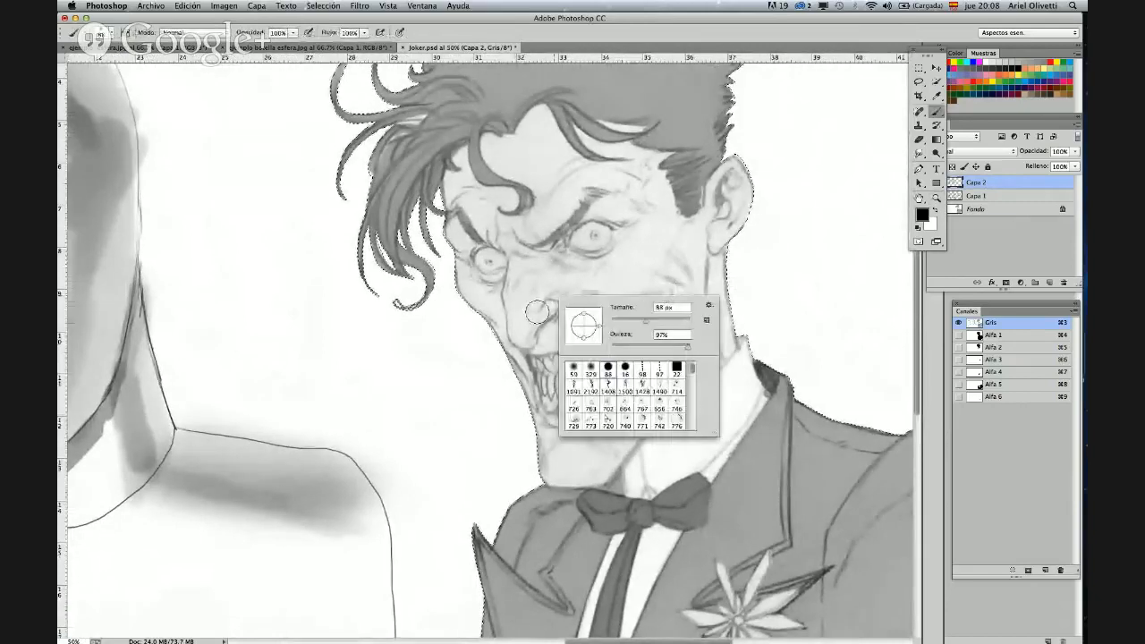
{"action": "left_click_drag", "start_coordinate": [660, 319], "coordinate": [634, 322]}
{"action": "left_click", "coordinate": [506, 277]}
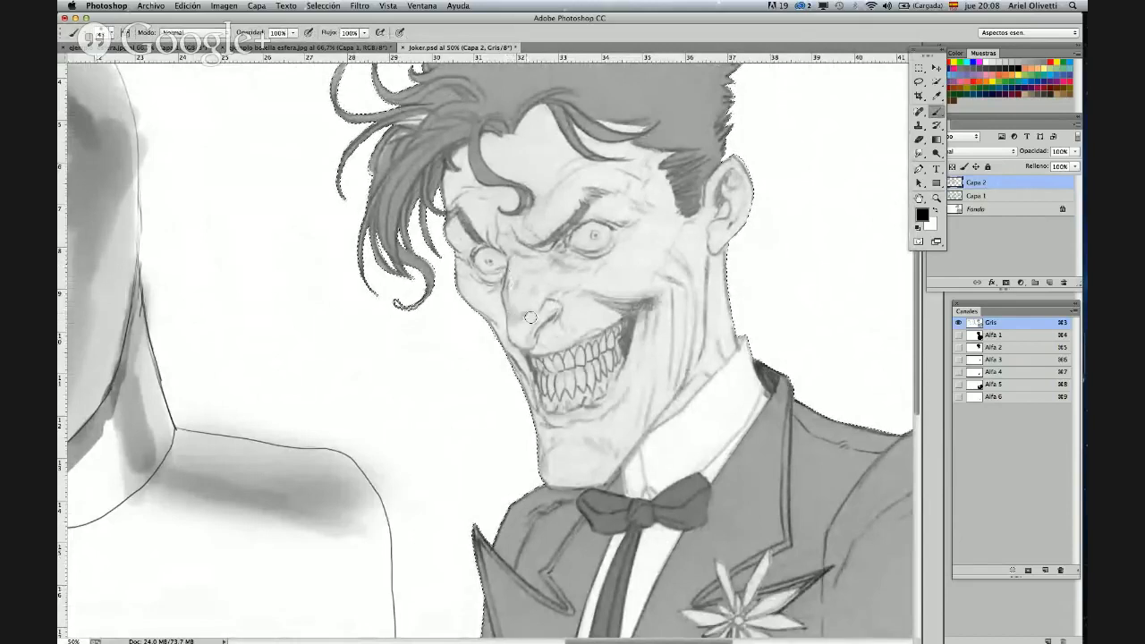
{"action": "mouse_move", "coordinate": [511, 265]}
{"action": "left_mouse_down"}
{"action": "mouse_move", "coordinate": [528, 310]}
{"action": "mouse_move", "coordinate": [545, 283]}
{"action": "mouse_move", "coordinate": [553, 305]}
{"action": "mouse_move", "coordinate": [526, 265]}
{"action": "mouse_move", "coordinate": [540, 264]}
{"action": "mouse_move", "coordinate": [549, 291]}
{"action": "mouse_move", "coordinate": [553, 264]}
{"action": "mouse_move", "coordinate": [561, 307]}
{"action": "mouse_move", "coordinate": [555, 265]}
{"action": "left_mouse_up"}
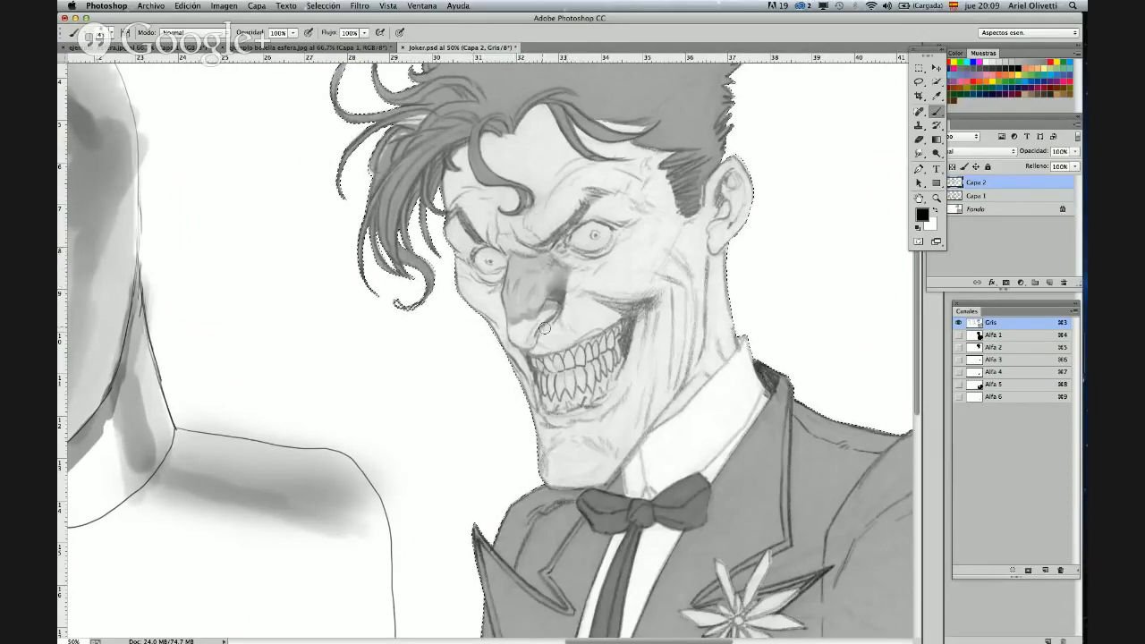
- Darken the lids and contours around both of the Joker's eyes with small, hard brush strokes, reducing the brush to 26 px
{"action": "right_click", "coordinate": [499, 266]}
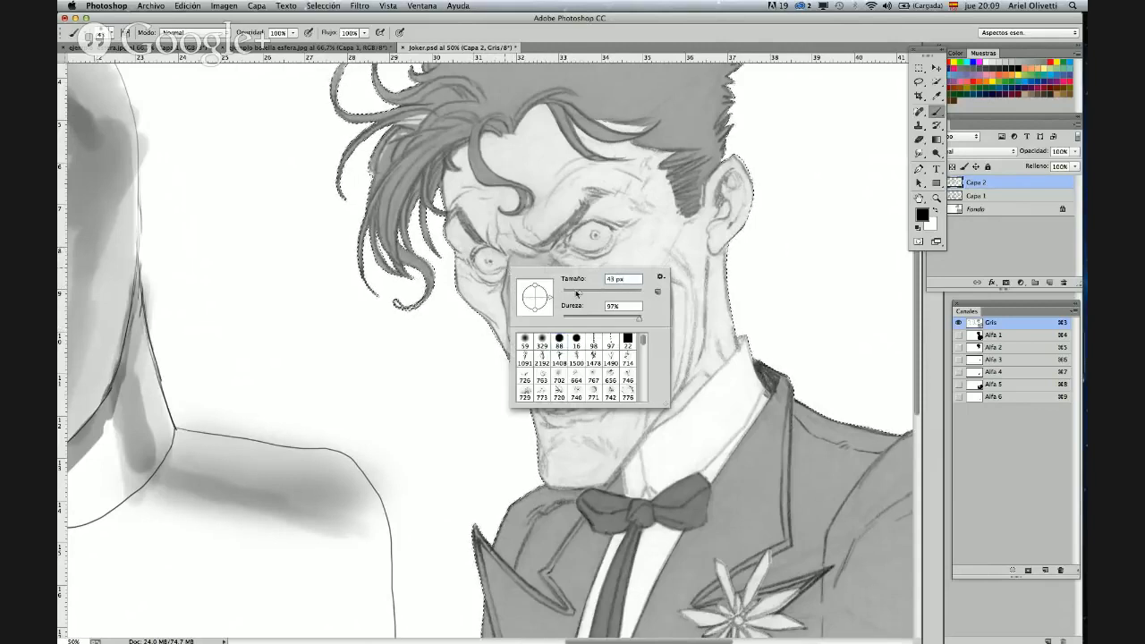
{"action": "left_click", "coordinate": [474, 255]}
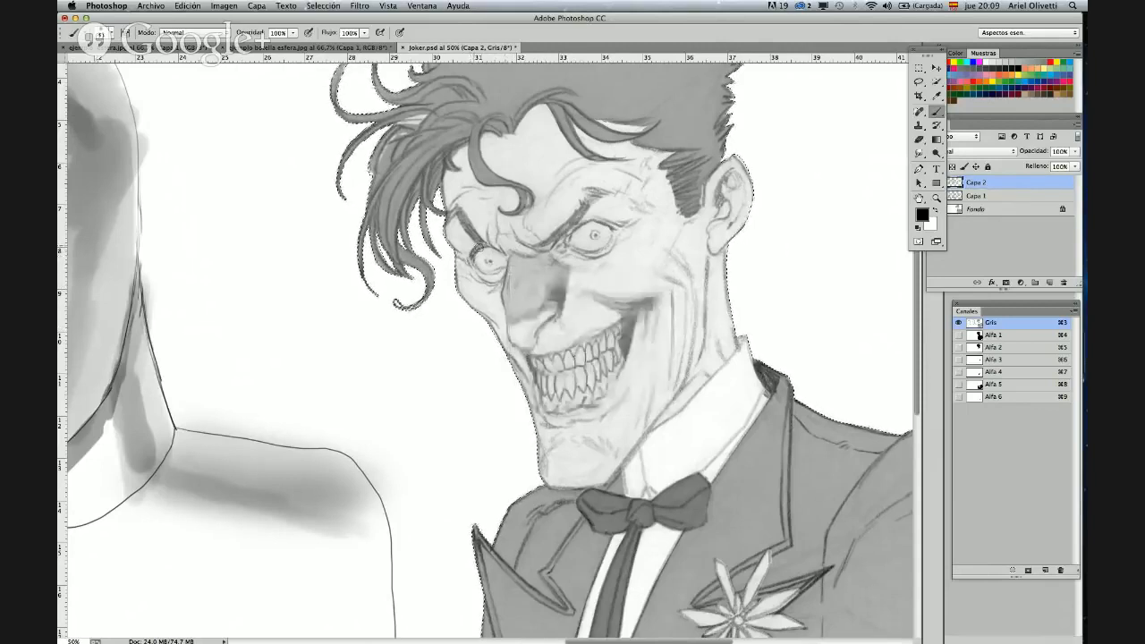
{"action": "mouse_move", "coordinate": [573, 229]}
{"action": "left_mouse_down"}
{"action": "mouse_move", "coordinate": [581, 238]}
{"action": "mouse_move", "coordinate": [588, 219]}
{"action": "mouse_move", "coordinate": [570, 227]}
{"action": "left_mouse_up"}
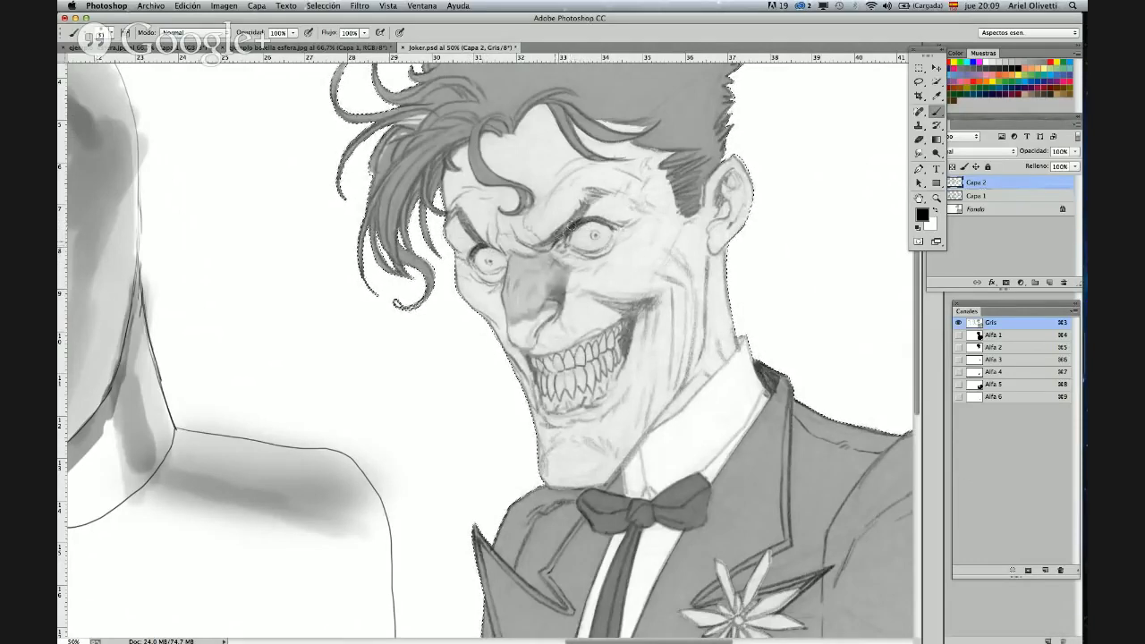
{"action": "right_click", "coordinate": [504, 263]}
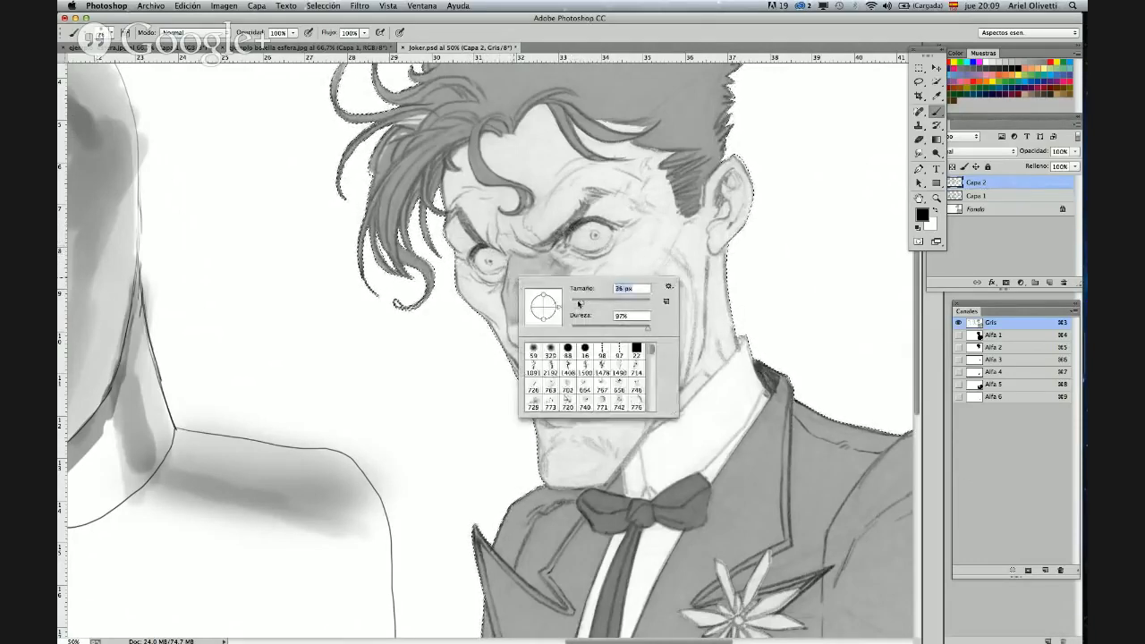
{"action": "left_click_drag", "start_coordinate": [478, 269], "coordinate": [486, 271]}
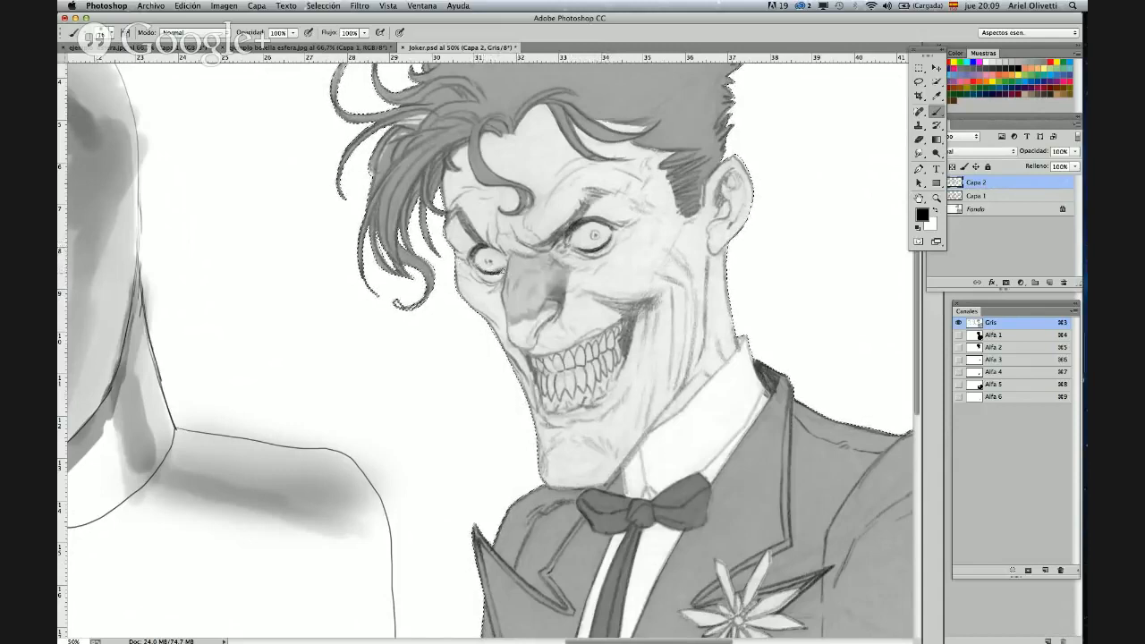
- Darken the inner corner of the Joker's mouth beside the teeth with a resized hard brush
{"action": "right_click", "coordinate": [630, 289]}
{"action": "key", "text": "Return"}
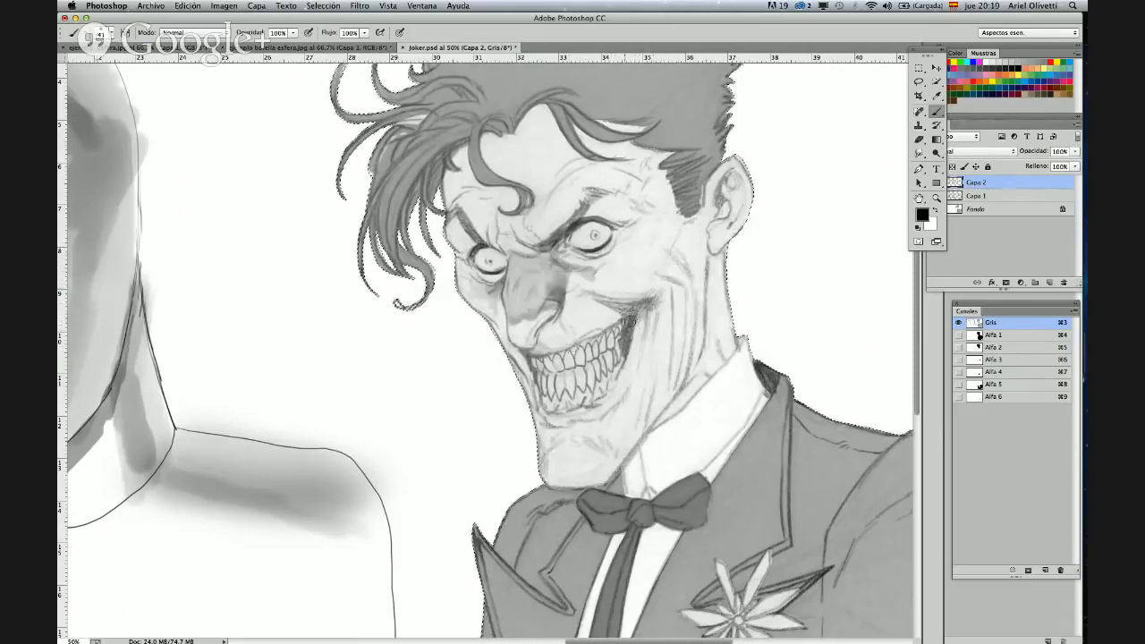
{"action": "left_click_drag", "start_coordinate": [625, 336], "coordinate": [620, 356]}
- Shade the side of the Joker's face in grey from the cheekbone down to the jaw with a 72 px brush
{"action": "right_click", "coordinate": [618, 277]}
{"action": "left_click_drag", "start_coordinate": [692, 298], "coordinate": [701, 297]}
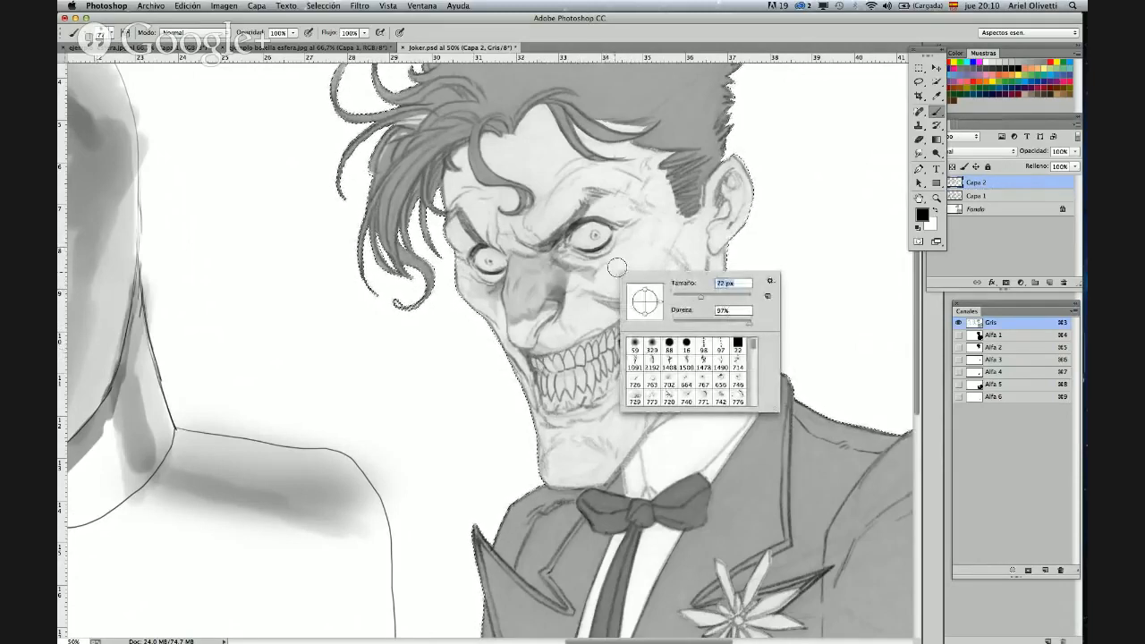
{"action": "mouse_move", "coordinate": [628, 227]}
{"action": "left_mouse_down"}
{"action": "mouse_move", "coordinate": [667, 256]}
{"action": "mouse_move", "coordinate": [634, 252]}
{"action": "mouse_move", "coordinate": [688, 282]}
{"action": "mouse_move", "coordinate": [634, 265]}
{"action": "mouse_move", "coordinate": [687, 284]}
{"action": "mouse_move", "coordinate": [664, 368]}
{"action": "mouse_move", "coordinate": [673, 383]}
{"action": "mouse_move", "coordinate": [635, 416]}
{"action": "mouse_move", "coordinate": [640, 428]}
{"action": "mouse_move", "coordinate": [603, 445]}
{"action": "mouse_move", "coordinate": [644, 433]}
{"action": "left_mouse_up"}
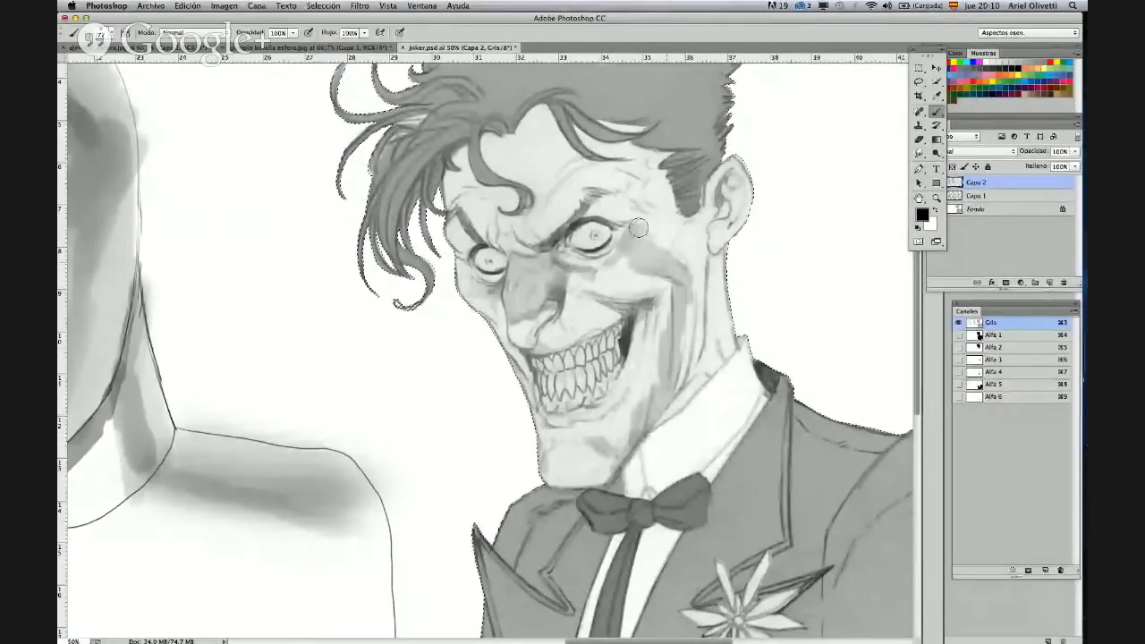
- Shade the Joker's brow ridges and temple in grey, and add shadow between the nose and the upper lip
{"action": "mouse_move", "coordinate": [548, 239]}
{"action": "left_mouse_down"}
{"action": "mouse_move", "coordinate": [592, 188]}
{"action": "mouse_move", "coordinate": [633, 180]}
{"action": "left_mouse_up"}
{"action": "mouse_move", "coordinate": [633, 191]}
{"action": "left_mouse_down"}
{"action": "mouse_move", "coordinate": [649, 231]}
{"action": "mouse_move", "coordinate": [682, 230]}
{"action": "mouse_move", "coordinate": [639, 237]}
{"action": "mouse_move", "coordinate": [663, 217]}
{"action": "mouse_move", "coordinate": [688, 229]}
{"action": "mouse_move", "coordinate": [690, 317]}
{"action": "mouse_move", "coordinate": [698, 306]}
{"action": "mouse_move", "coordinate": [673, 409]}
{"action": "mouse_move", "coordinate": [656, 424]}
{"action": "mouse_move", "coordinate": [711, 362]}
{"action": "mouse_move", "coordinate": [702, 276]}
{"action": "mouse_move", "coordinate": [710, 368]}
{"action": "mouse_move", "coordinate": [727, 311]}
{"action": "mouse_move", "coordinate": [718, 259]}
{"action": "mouse_move", "coordinate": [728, 342]}
{"action": "mouse_move", "coordinate": [697, 201]}
{"action": "mouse_move", "coordinate": [659, 157]}
{"action": "mouse_move", "coordinate": [617, 174]}
{"action": "left_mouse_up"}
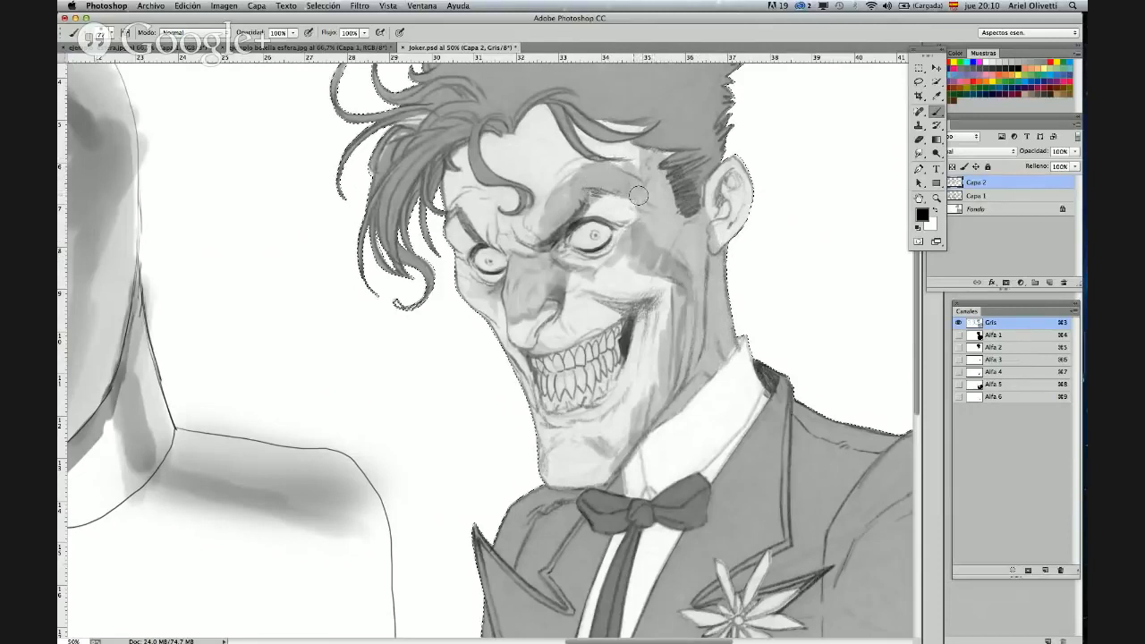
{"action": "mouse_move", "coordinate": [491, 185]}
{"action": "left_mouse_down"}
{"action": "mouse_move", "coordinate": [533, 213]}
{"action": "mouse_move", "coordinate": [527, 233]}
{"action": "mouse_move", "coordinate": [526, 213]}
{"action": "mouse_move", "coordinate": [503, 229]}
{"action": "mouse_move", "coordinate": [511, 237]}
{"action": "mouse_move", "coordinate": [488, 229]}
{"action": "mouse_move", "coordinate": [492, 242]}
{"action": "mouse_move", "coordinate": [455, 189]}
{"action": "left_mouse_up"}
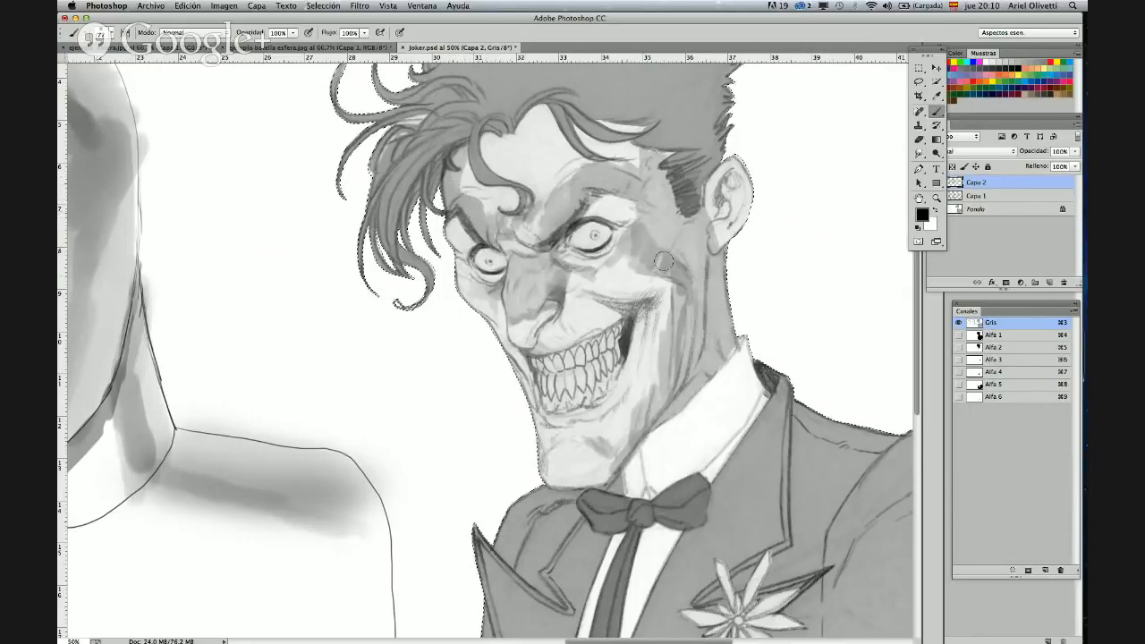
{"action": "mouse_move", "coordinate": [568, 307]}
{"action": "left_mouse_down"}
{"action": "mouse_move", "coordinate": [627, 311]}
{"action": "mouse_move", "coordinate": [592, 310]}
{"action": "left_mouse_up"}
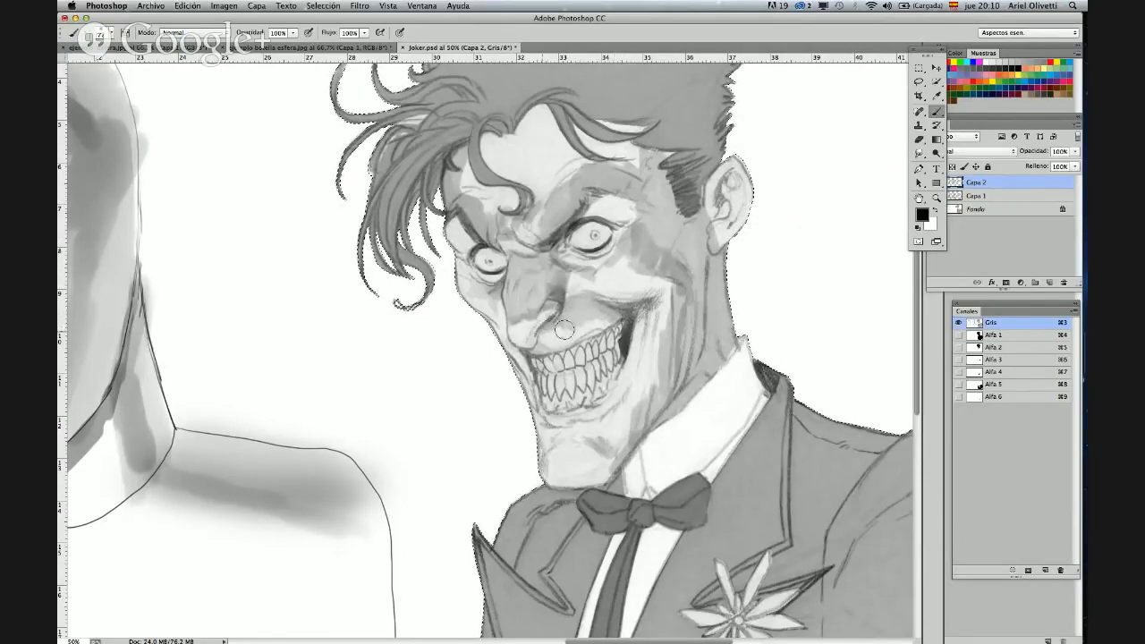
- Lay broad grey shadow over the upper forehead beneath the hairline with a 136 px brush
{"action": "right_click", "coordinate": [557, 207]}
{"action": "left_click_drag", "start_coordinate": [623, 224], "coordinate": [632, 225]}
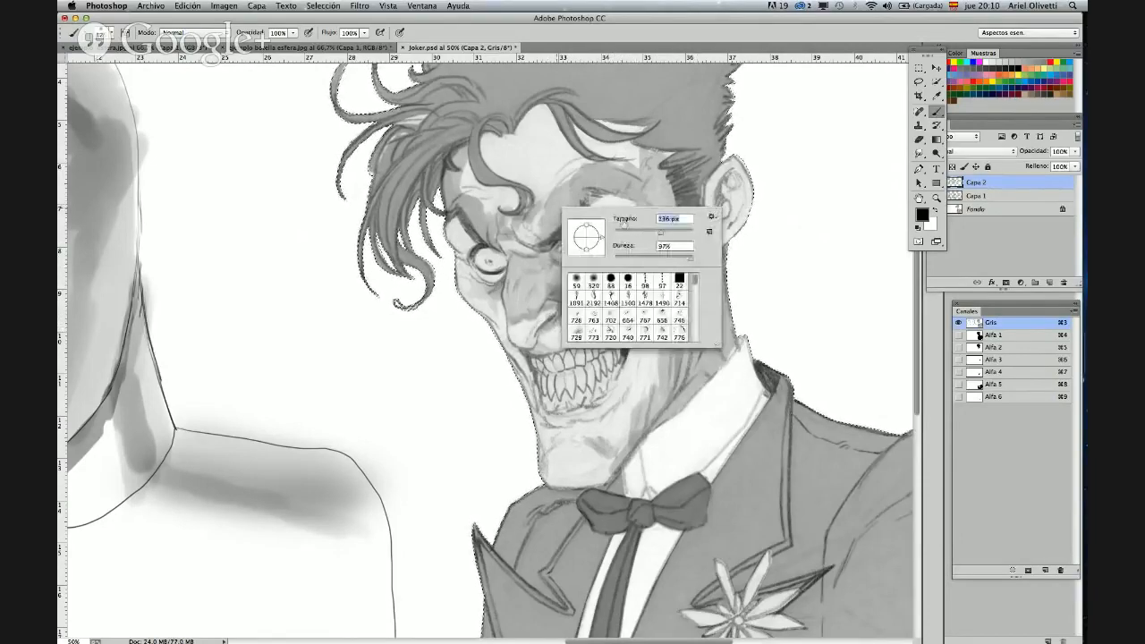
{"action": "key", "text": "Return"}
{"action": "mouse_move", "coordinate": [492, 130]}
{"action": "left_mouse_down"}
{"action": "mouse_move", "coordinate": [524, 150]}
{"action": "mouse_move", "coordinate": [532, 127]}
{"action": "mouse_move", "coordinate": [542, 145]}
{"action": "mouse_move", "coordinate": [586, 130]}
{"action": "mouse_move", "coordinate": [579, 137]}
{"action": "mouse_move", "coordinate": [646, 161]}
{"action": "mouse_move", "coordinate": [645, 193]}
{"action": "mouse_move", "coordinate": [634, 193]}
{"action": "mouse_move", "coordinate": [642, 233]}
{"action": "mouse_move", "coordinate": [643, 167]}
{"action": "mouse_move", "coordinate": [613, 182]}
{"action": "mouse_move", "coordinate": [640, 170]}
{"action": "mouse_move", "coordinate": [633, 195]}
{"action": "mouse_move", "coordinate": [603, 179]}
{"action": "mouse_move", "coordinate": [597, 193]}
{"action": "mouse_move", "coordinate": [555, 144]}
{"action": "mouse_move", "coordinate": [555, 134]}
{"action": "mouse_move", "coordinate": [618, 148]}
{"action": "mouse_move", "coordinate": [617, 134]}
{"action": "mouse_move", "coordinate": [627, 138]}
{"action": "mouse_move", "coordinate": [550, 114]}
{"action": "mouse_move", "coordinate": [530, 123]}
{"action": "mouse_move", "coordinate": [546, 115]}
{"action": "mouse_move", "coordinate": [537, 105]}
{"action": "mouse_move", "coordinate": [507, 139]}
{"action": "mouse_move", "coordinate": [454, 154]}
{"action": "mouse_move", "coordinate": [464, 206]}
{"action": "mouse_move", "coordinate": [485, 224]}
{"action": "mouse_move", "coordinate": [548, 216]}
{"action": "left_mouse_up"}
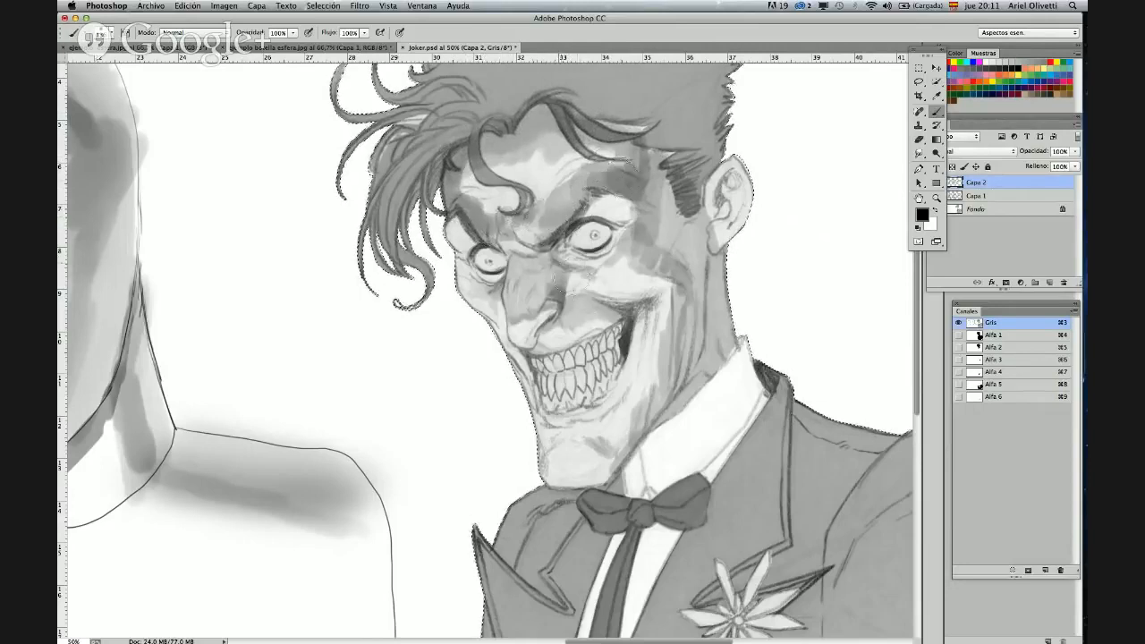
- Deepen the shadows around the inner eye corner, nostril, cheek fold and chin with an 81 px brush
{"action": "right_click", "coordinate": [605, 287]}
{"action": "left_click", "coordinate": [690, 307]}
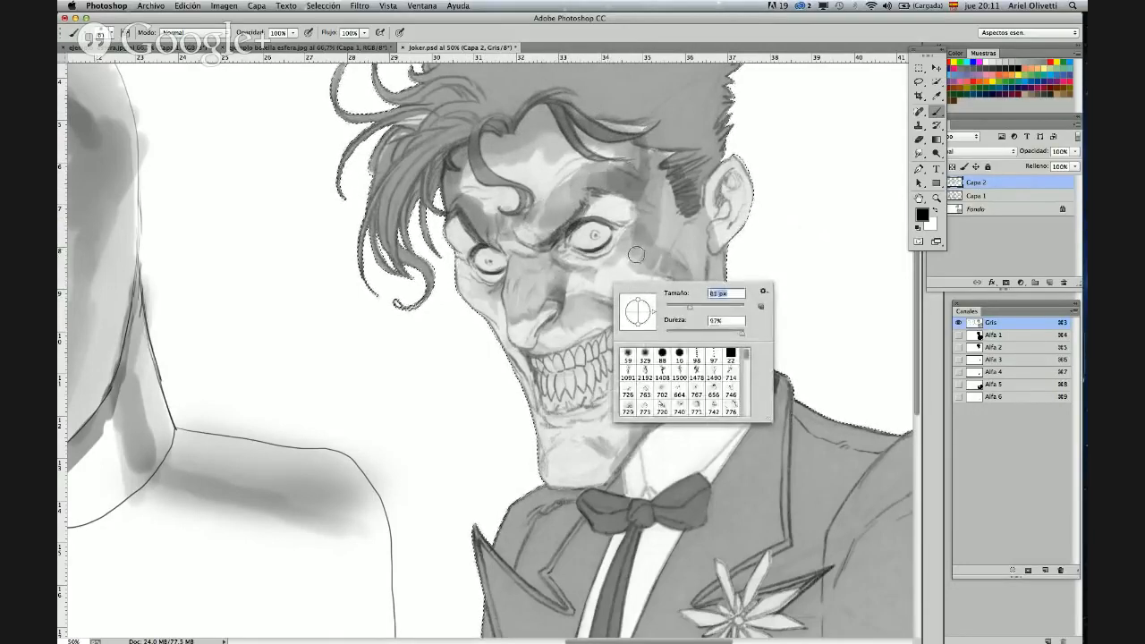
{"action": "left_click_drag", "start_coordinate": [562, 250], "coordinate": [549, 239]}
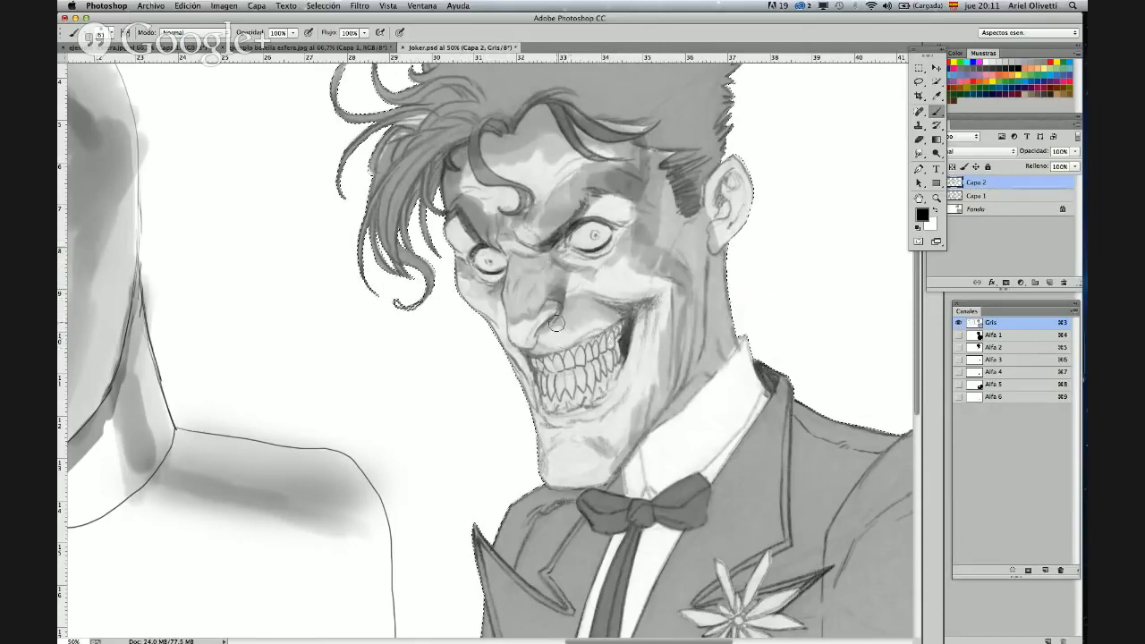
{"action": "left_click_drag", "start_coordinate": [556, 324], "coordinate": [555, 317]}
{"action": "left_click_drag", "start_coordinate": [665, 294], "coordinate": [654, 426]}
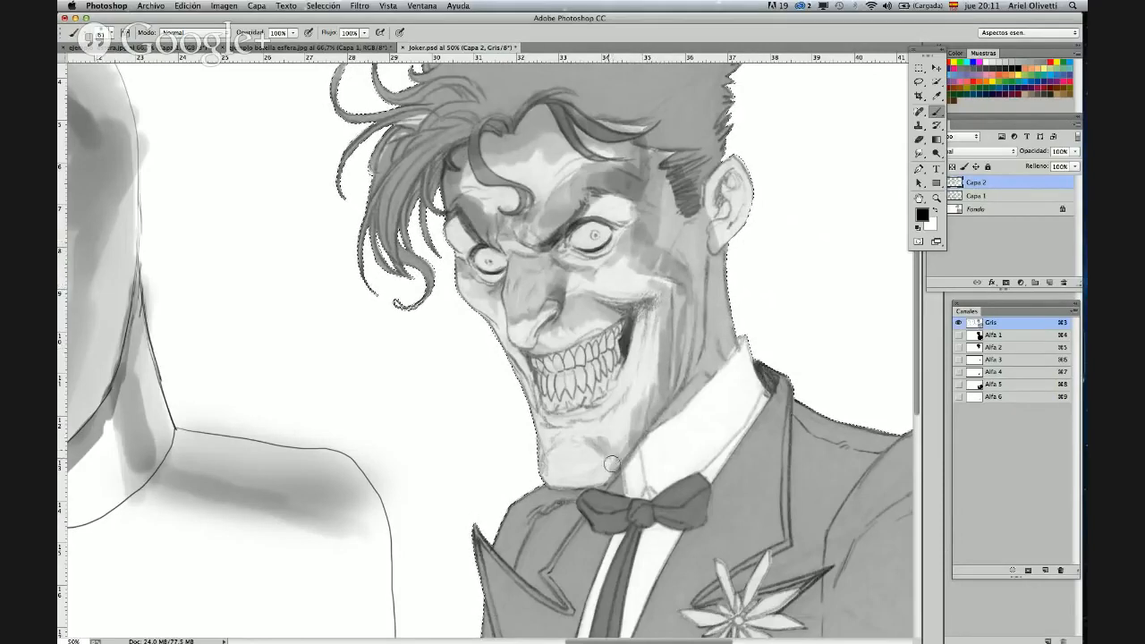
{"action": "mouse_move", "coordinate": [612, 464]}
{"action": "left_mouse_down"}
{"action": "mouse_move", "coordinate": [599, 453]}
{"action": "mouse_move", "coordinate": [603, 462]}
{"action": "mouse_move", "coordinate": [646, 428]}
{"action": "left_mouse_up"}
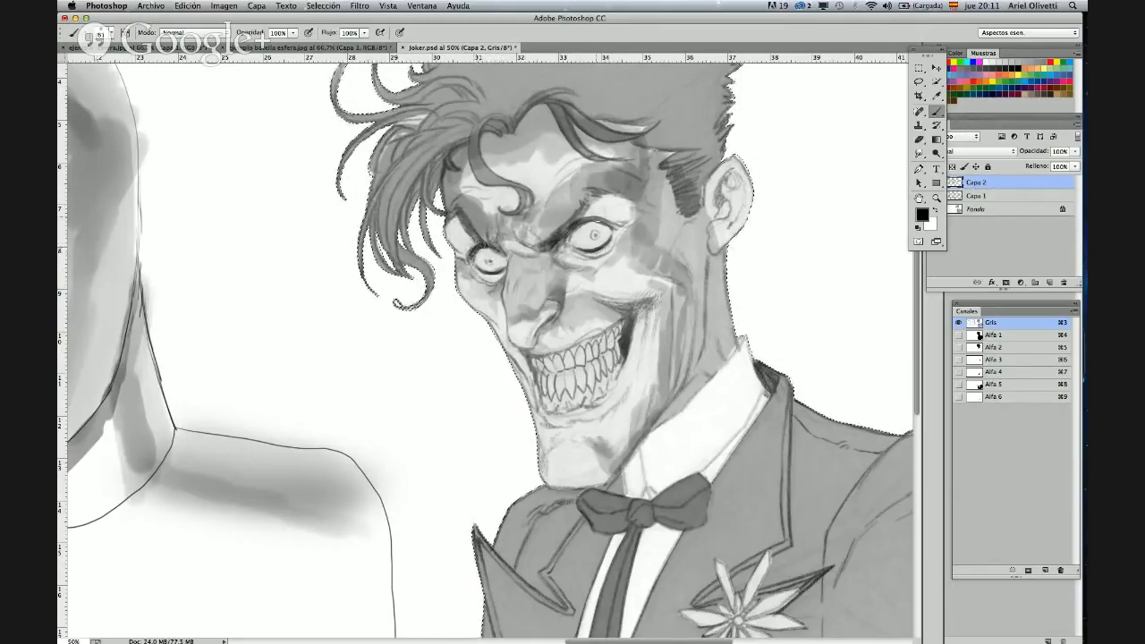
- Thicken the Joker's eyebrows with dark strokes and shade the hollows of the ear
{"action": "left_click_drag", "start_coordinate": [564, 235], "coordinate": [588, 189]}
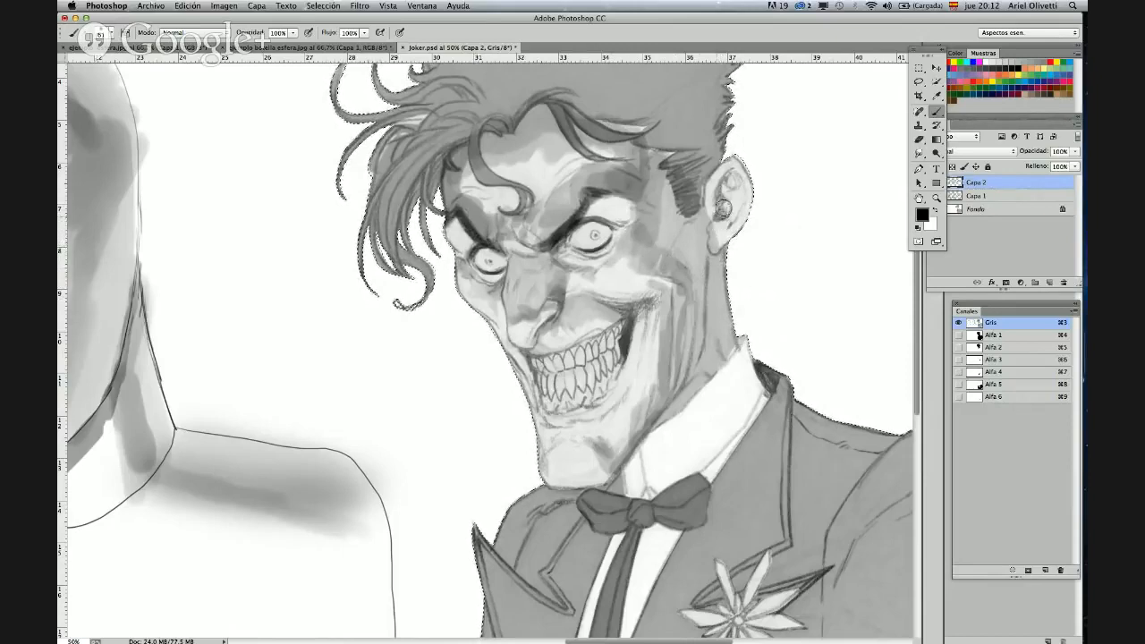
{"action": "left_click_drag", "start_coordinate": [726, 186], "coordinate": [741, 203]}
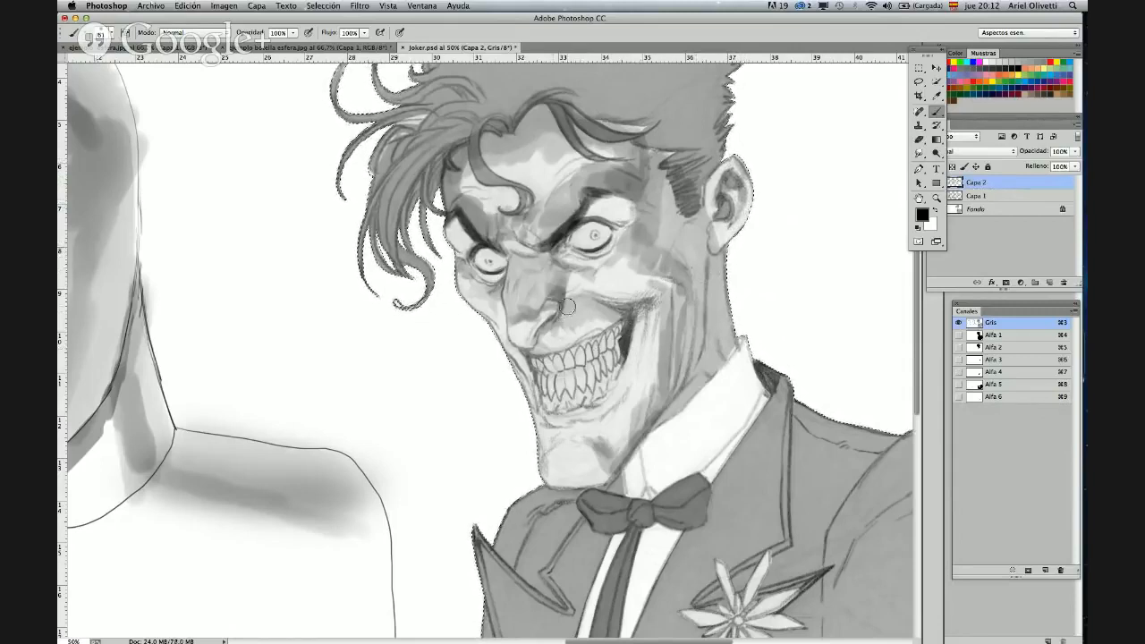
- Darken the line under the lower teeth and lip with a smaller brush
{"action": "right_click", "coordinate": [632, 338]}
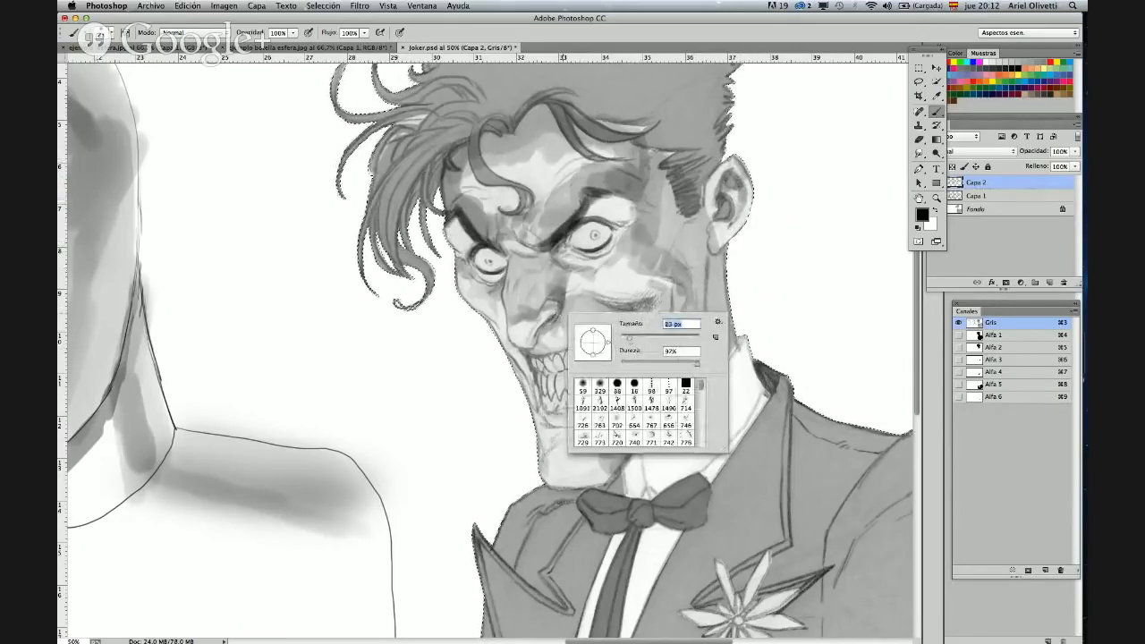
{"action": "key", "text": "Return"}
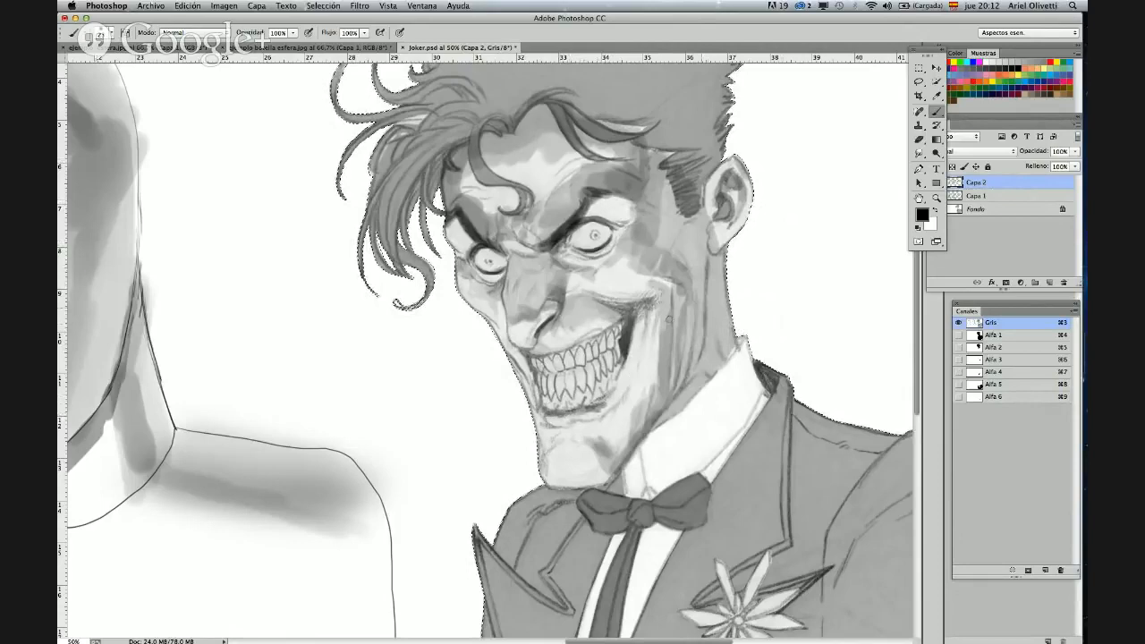
- Blend the edges of the forehead and brow shadows with the Smudge tool, adjusting its brush size
{"action": "key", "text": "r"}
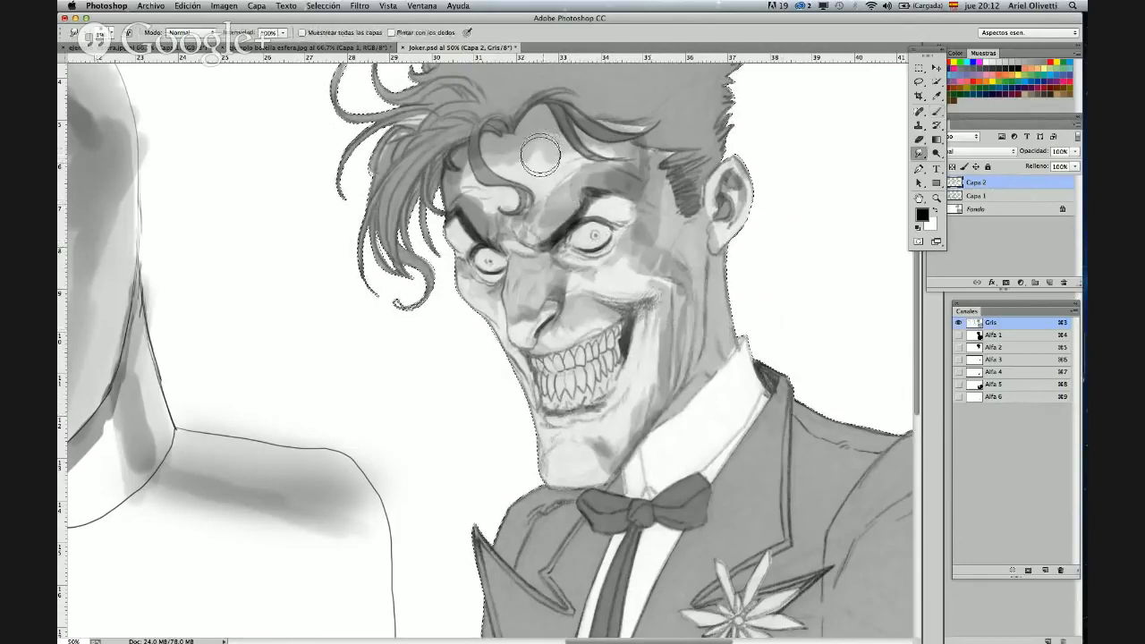
{"action": "mouse_move", "coordinate": [533, 158]}
{"action": "left_mouse_down"}
{"action": "mouse_move", "coordinate": [493, 168]}
{"action": "mouse_move", "coordinate": [518, 157]}
{"action": "left_mouse_up"}
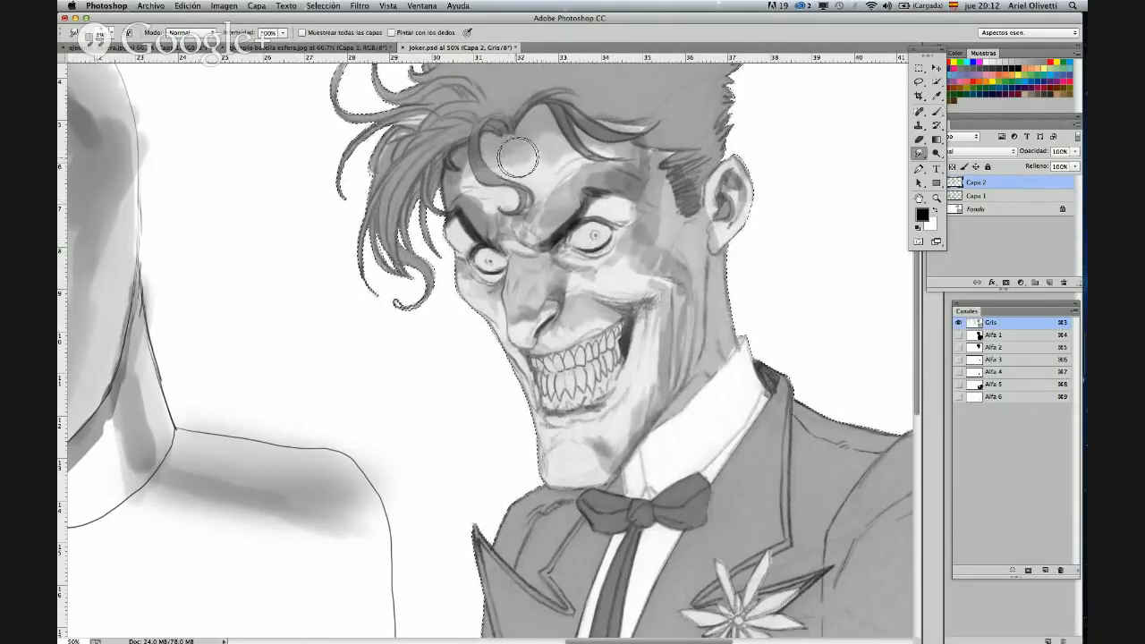
{"action": "right_click", "coordinate": [565, 152]}
{"action": "mouse_move", "coordinate": [659, 178]}
{"action": "left_mouse_down"}
{"action": "mouse_move", "coordinate": [649, 176]}
{"action": "mouse_move", "coordinate": [645, 234]}
{"action": "mouse_move", "coordinate": [629, 261]}
{"action": "mouse_move", "coordinate": [649, 268]}
{"action": "left_mouse_up"}
{"action": "left_click", "coordinate": [540, 159]}
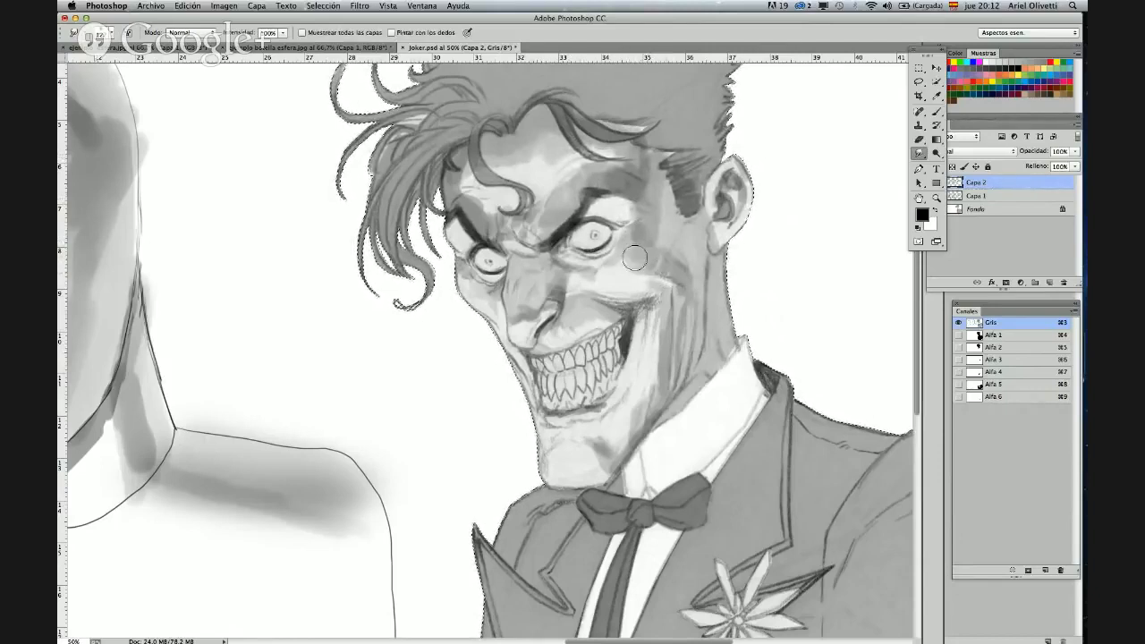
- Paint the iris and pupil of the Joker's eye nearest the ear at 100% zoom with a 24 px brush
{"action": "key", "text": "b"}
{"action": "right_click", "coordinate": [574, 240]}
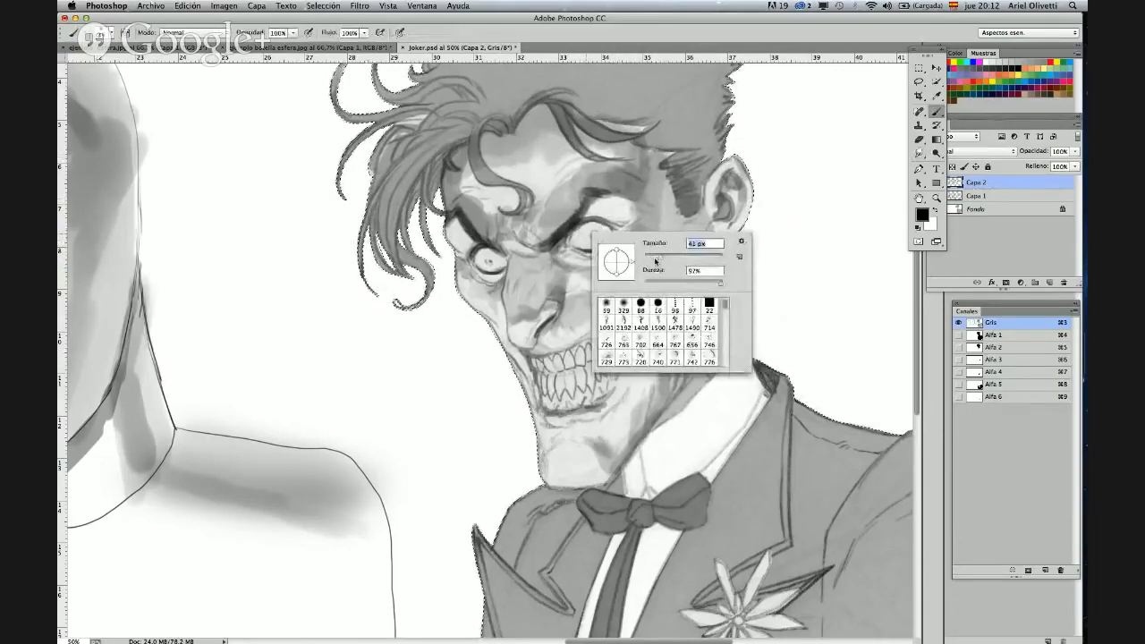
{"action": "key", "text": "Escape"}
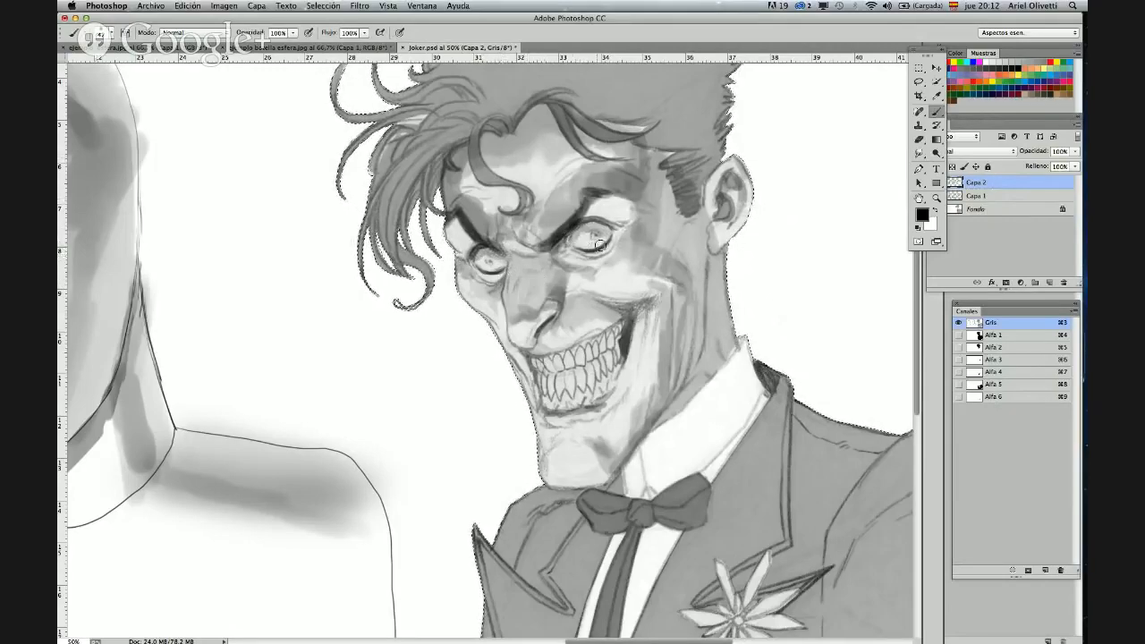
{"action": "key", "text": "z"}
{"action": "left_click", "coordinate": [641, 240]}
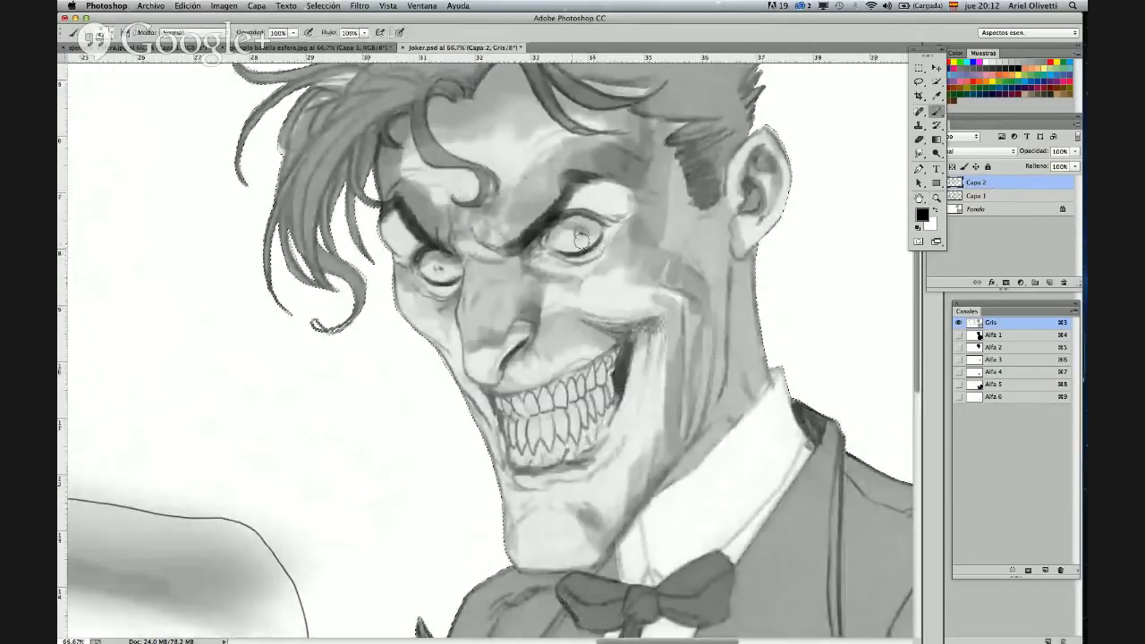
{"action": "left_click", "coordinate": [577, 247]}
{"action": "key", "text": "b"}
{"action": "right_click", "coordinate": [590, 249]}
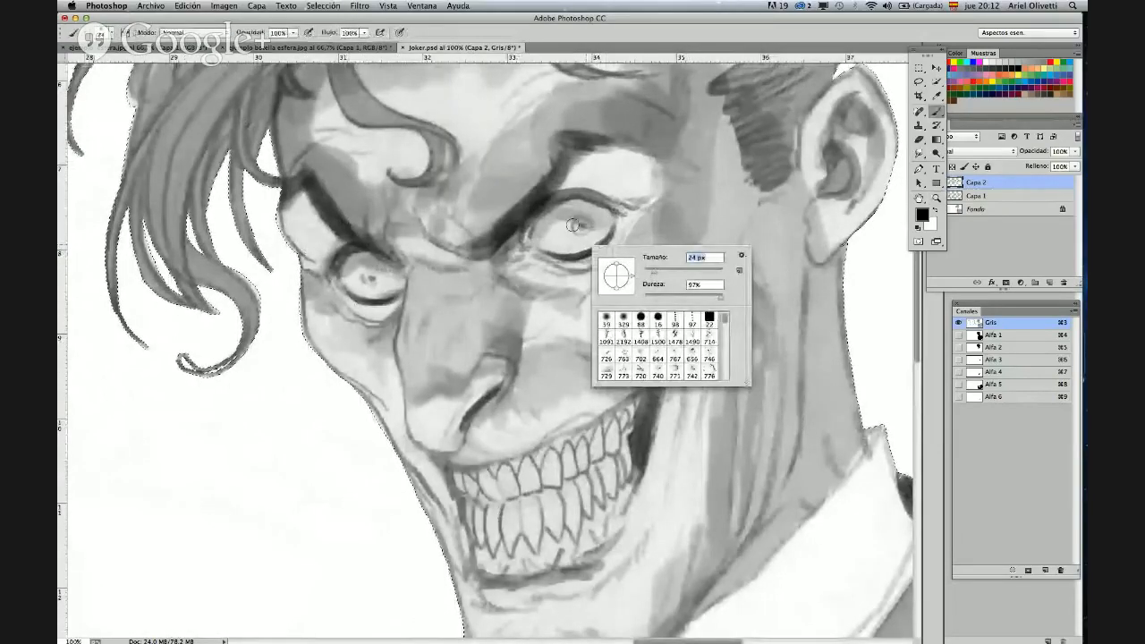
{"action": "key", "text": "Return"}
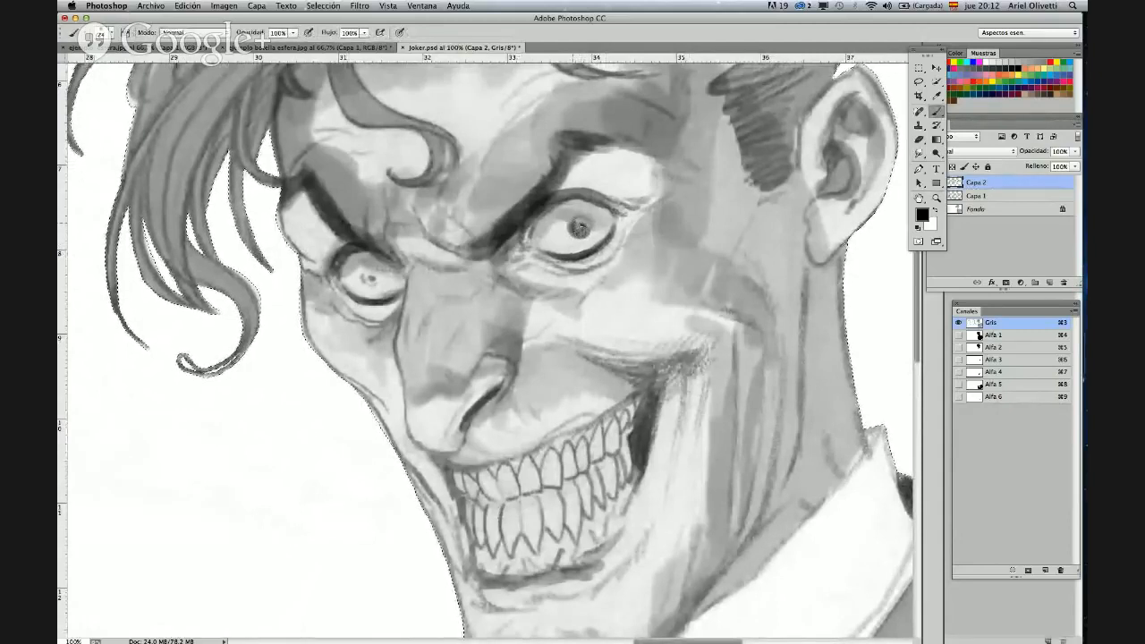
- Paint the iris of the Joker's other eye and blacken the centres of both pupils with a smaller brush
{"action": "left_click", "coordinate": [367, 279]}
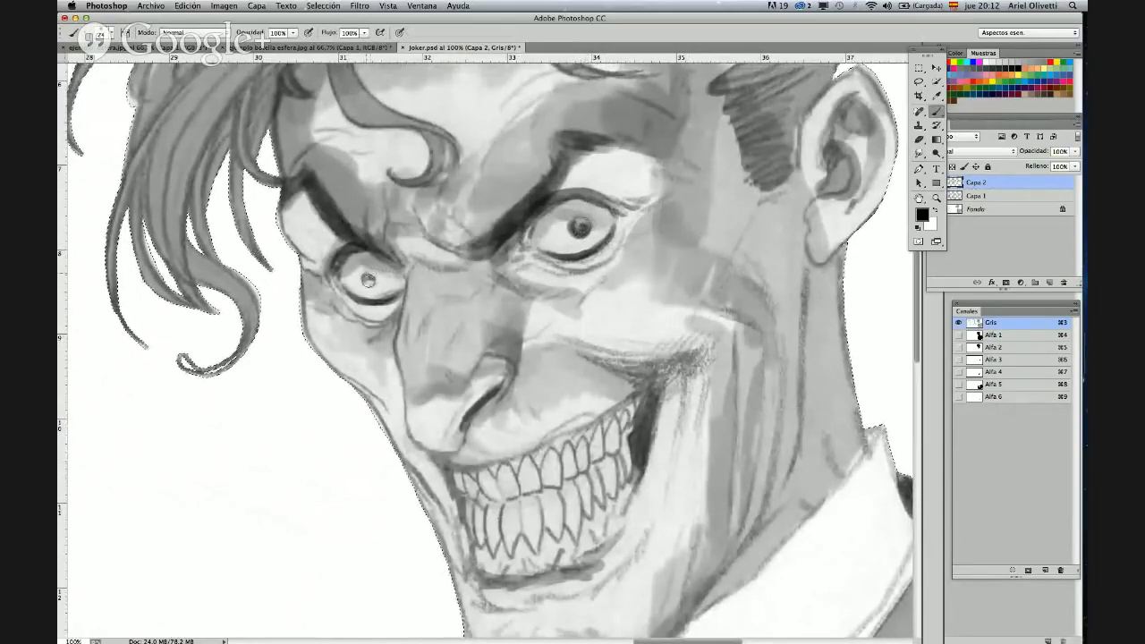
{"action": "left_click", "coordinate": [379, 279]}
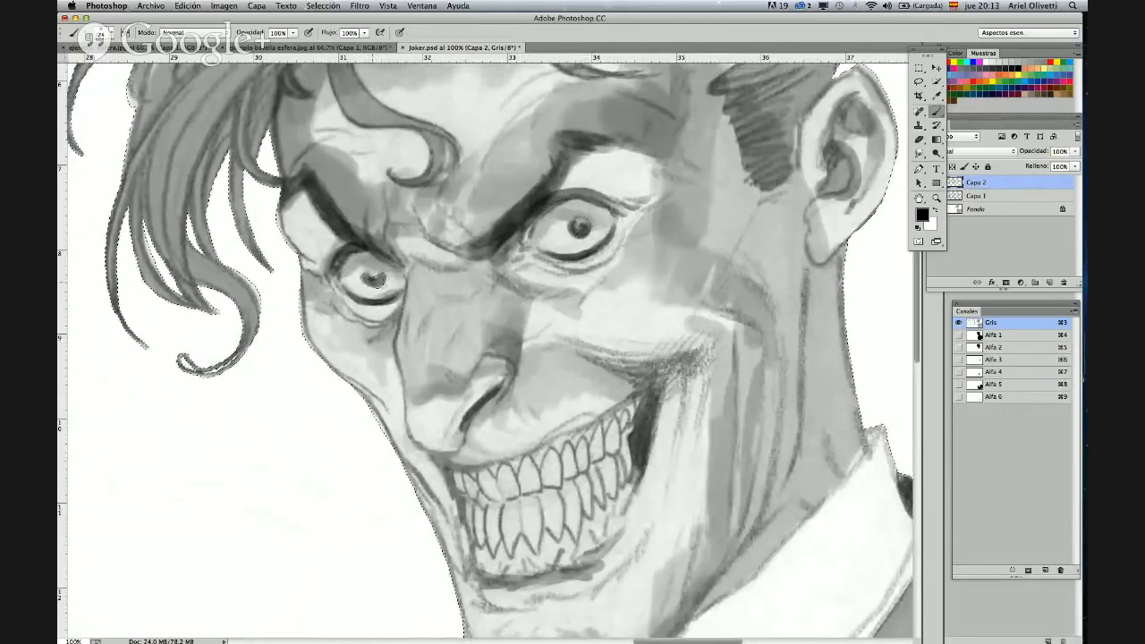
{"action": "left_click", "coordinate": [372, 280]}
{"action": "left_click", "coordinate": [379, 276]}
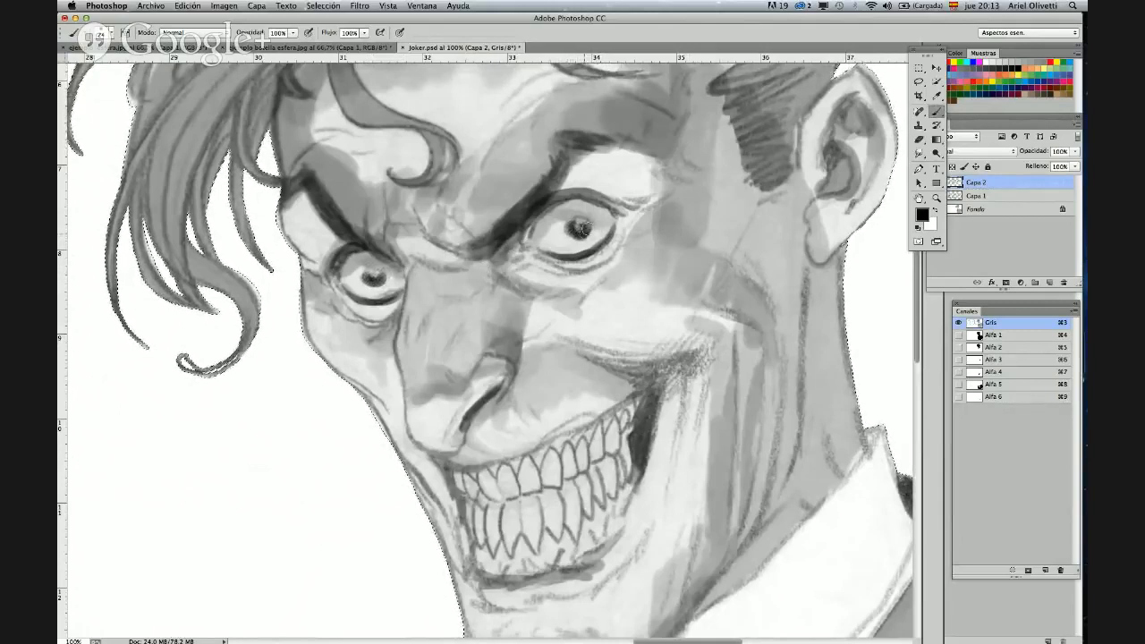
{"action": "right_click", "coordinate": [405, 281]}
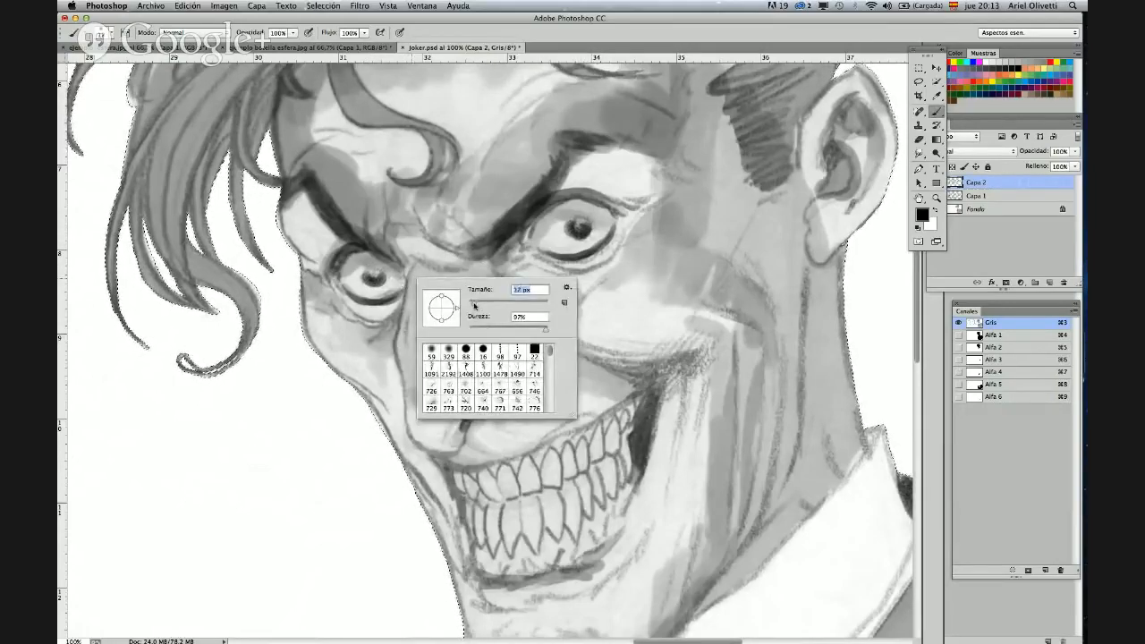
{"action": "left_click", "coordinate": [374, 274]}
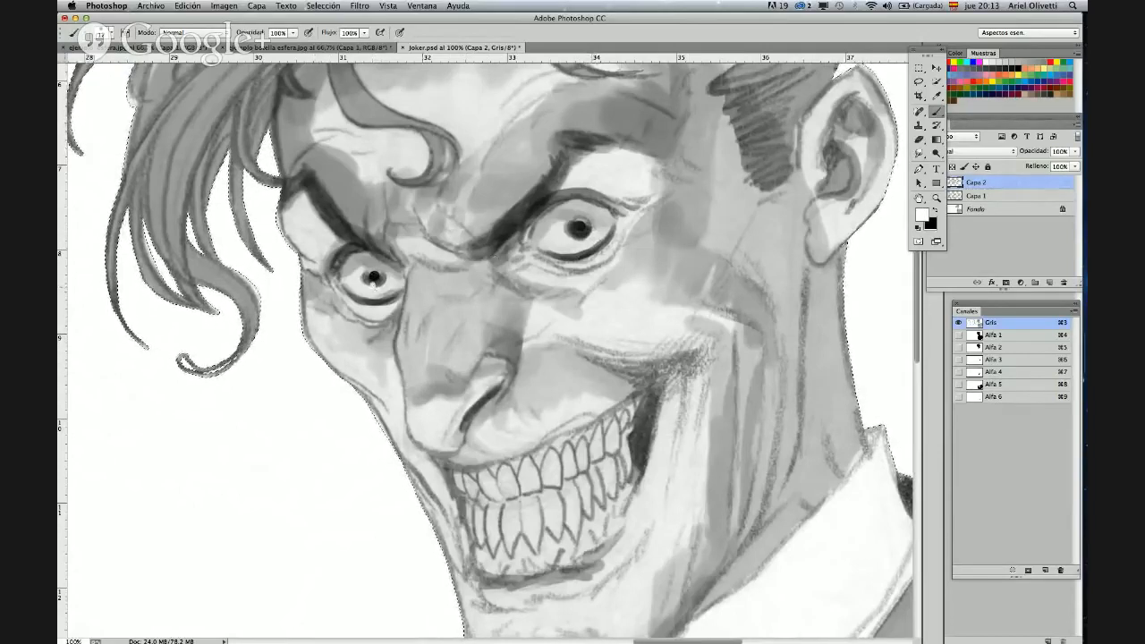
- Lighten the lower eyelid and the skin beneath the eye nearest the ear with white brush strokes
{"action": "right_click", "coordinate": [539, 260]}
{"action": "left_click", "coordinate": [529, 262]}
{"action": "mouse_move", "coordinate": [606, 289]}
{"action": "left_mouse_down"}
{"action": "mouse_move", "coordinate": [530, 260]}
{"action": "mouse_move", "coordinate": [576, 271]}
{"action": "mouse_move", "coordinate": [537, 256]}
{"action": "mouse_move", "coordinate": [583, 268]}
{"action": "mouse_move", "coordinate": [617, 246]}
{"action": "left_mouse_up"}
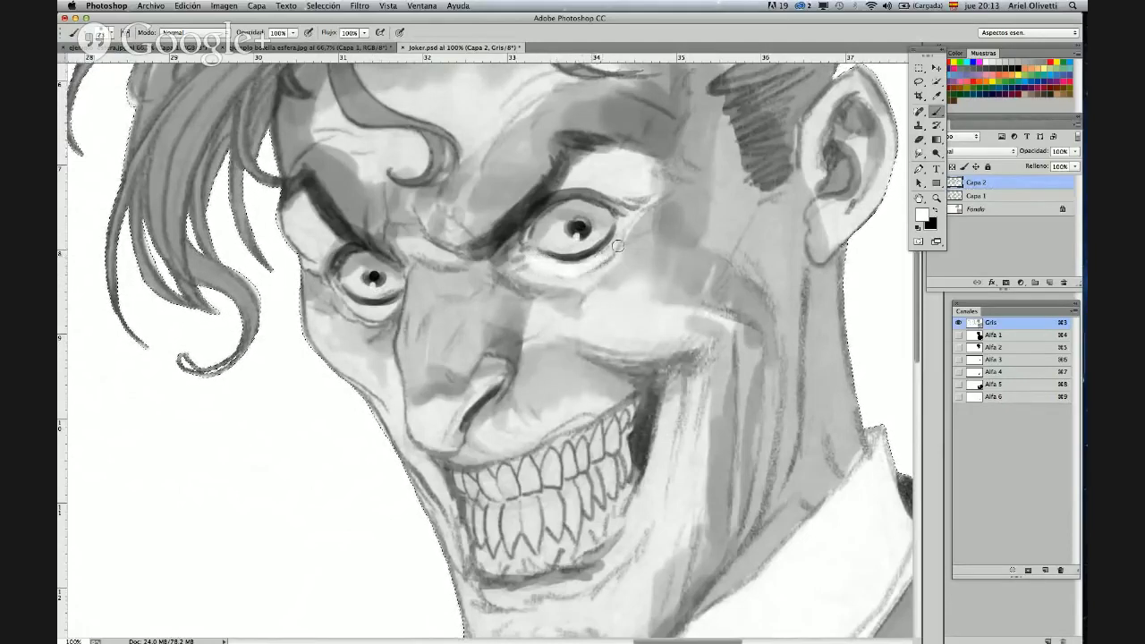
- Touch up the light beneath the eye farther from the ear, and compare the whole drawing with Capa 2 hidden and shown
{"action": "mouse_move", "coordinate": [395, 304]}
{"action": "left_mouse_down"}
{"action": "mouse_move", "coordinate": [367, 312]}
{"action": "mouse_move", "coordinate": [335, 299]}
{"action": "left_mouse_up"}
{"action": "key", "text": "z"}
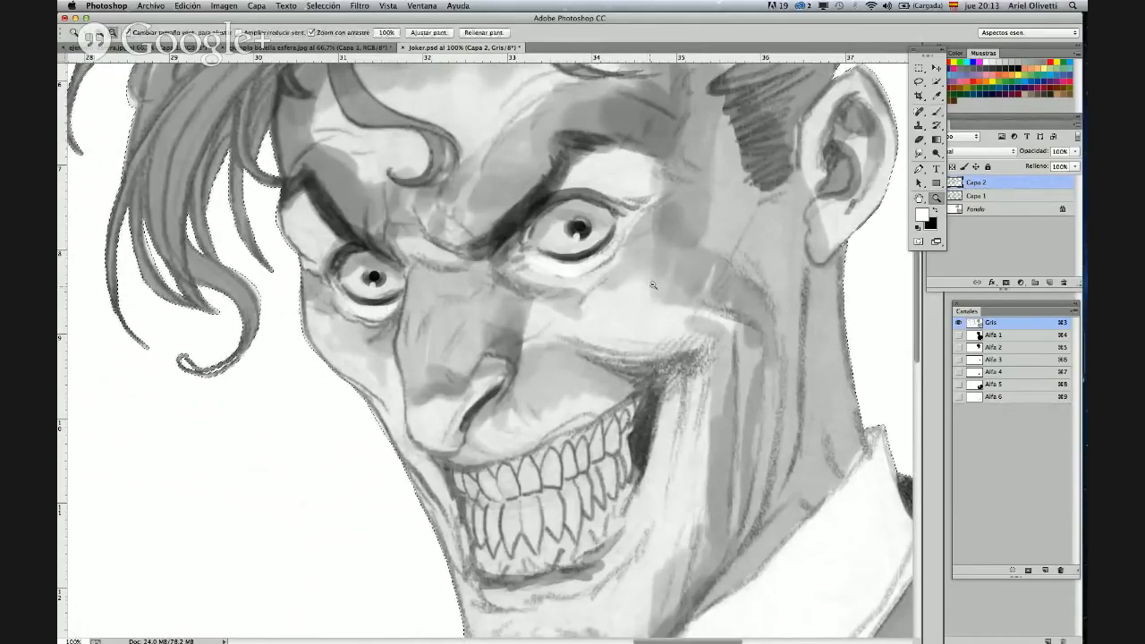
{"action": "left_click", "coordinate": [651, 286], "text": "alt"}
{"action": "left_click", "coordinate": [651, 284], "text": "alt"}
{"action": "left_click", "coordinate": [658, 284], "text": "alt"}
{"action": "left_click", "coordinate": [670, 286], "text": "alt"}
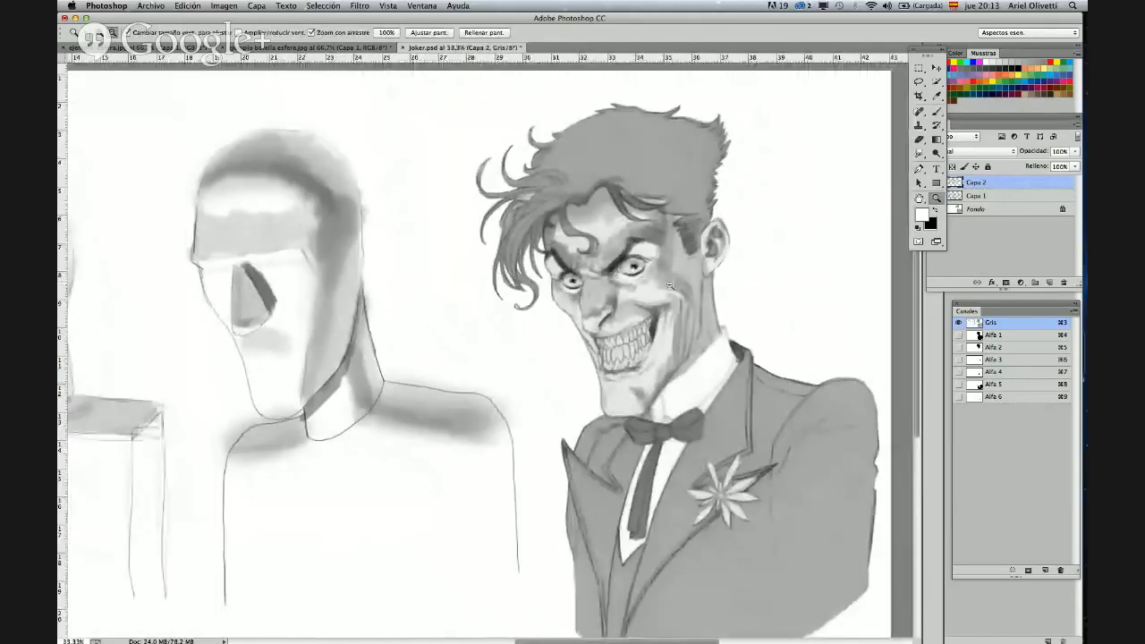
{"action": "left_click", "coordinate": [670, 286], "text": "alt"}
{"action": "key", "text": "b"}
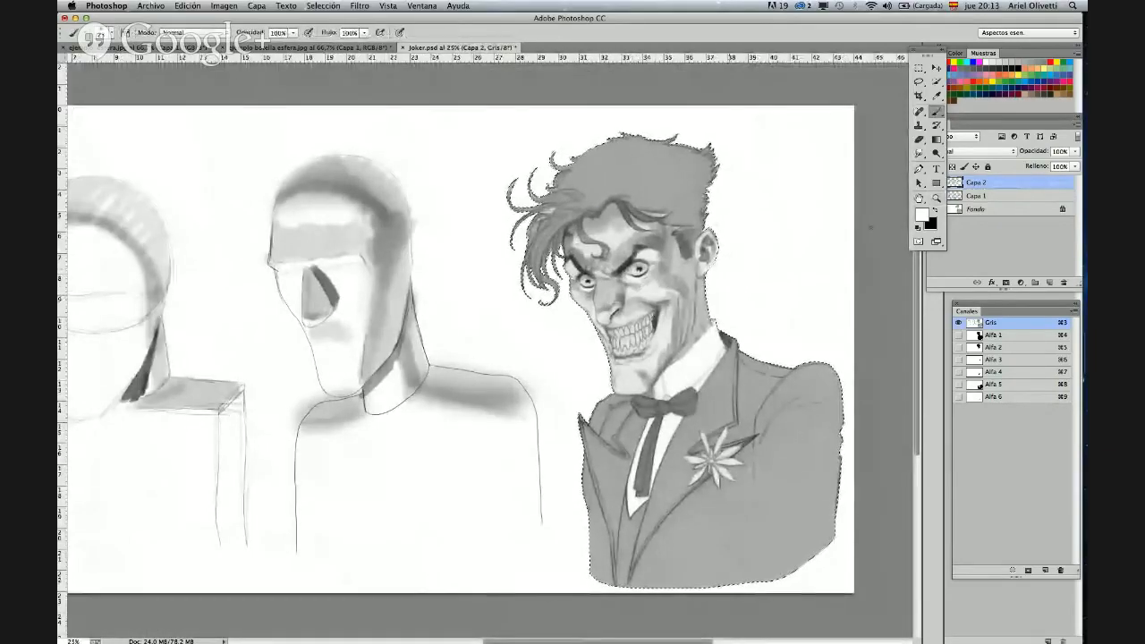
{"action": "left_click", "coordinate": [935, 195]}
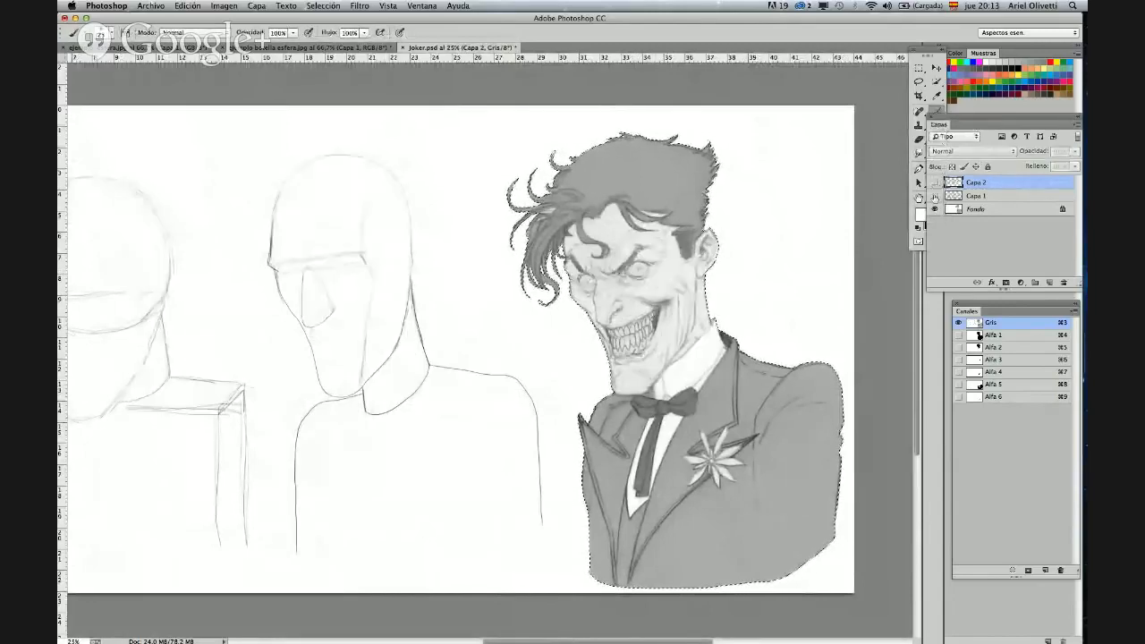
{"action": "left_click", "coordinate": [935, 195]}
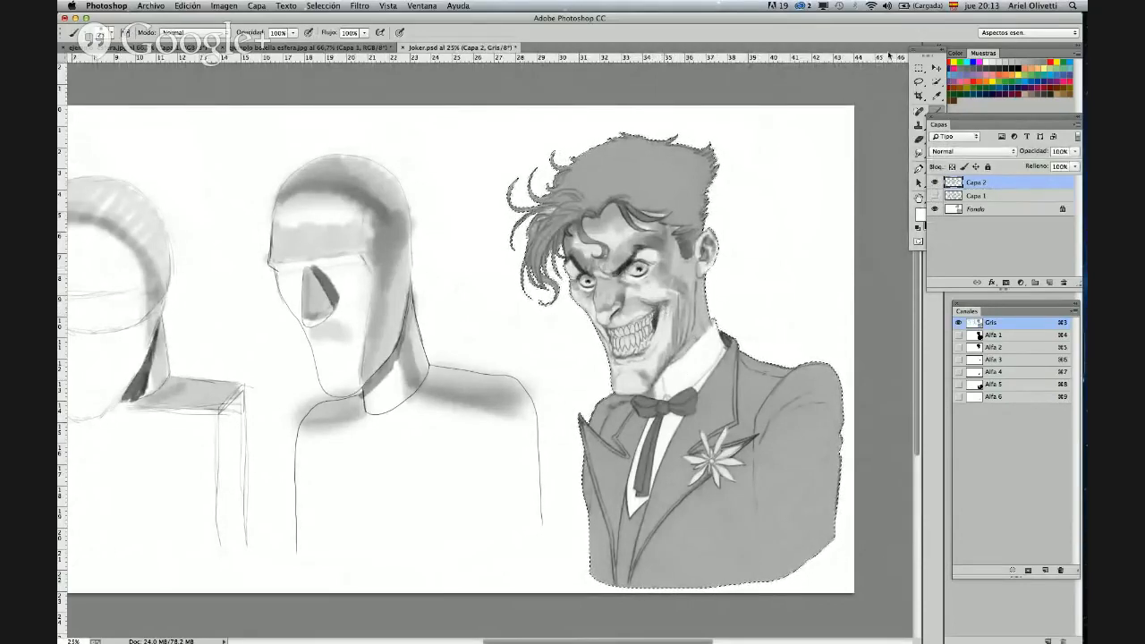
- Darken the Joker's hair, upper forehead and ear side of the face in black with the soft 329 px brush
{"action": "key", "text": "x"}
{"action": "right_click", "coordinate": [696, 248]}
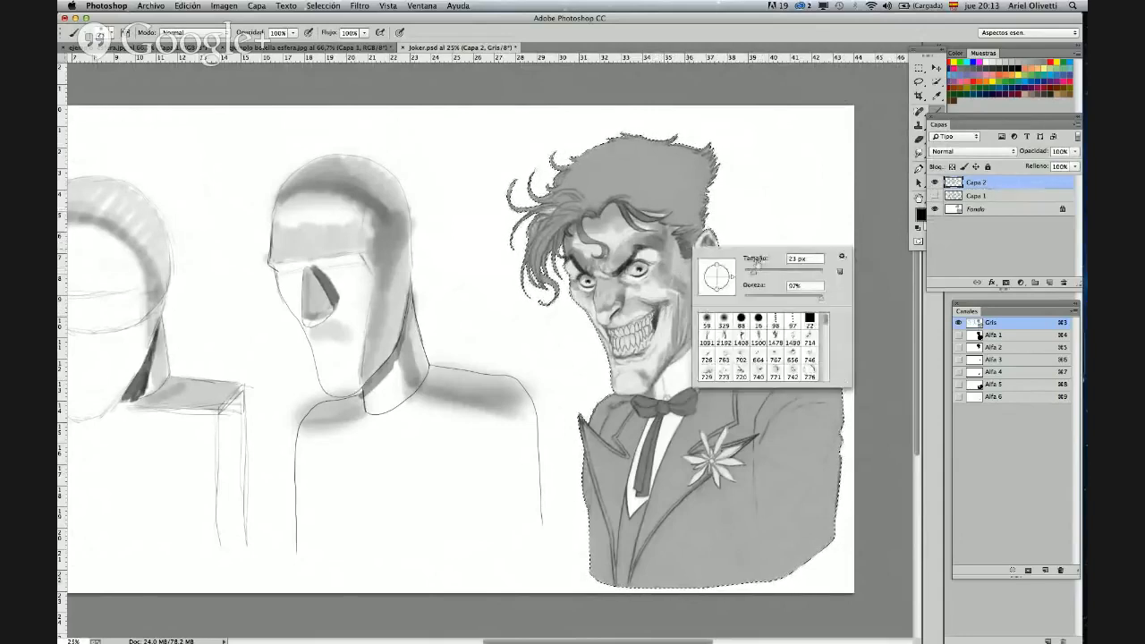
{"action": "left_click", "coordinate": [724, 319]}
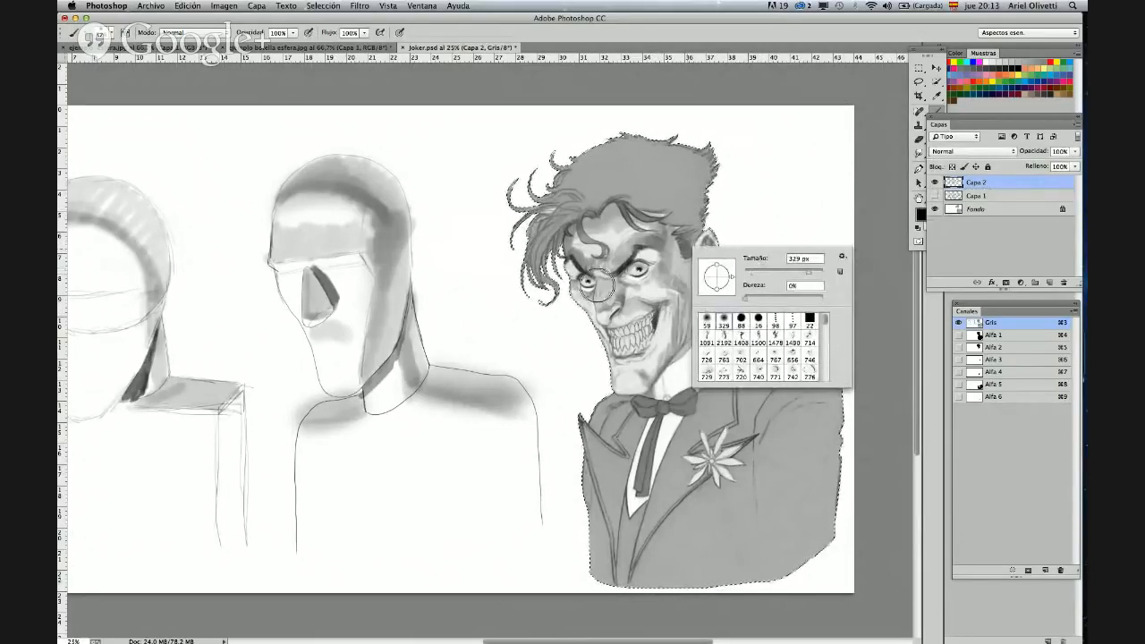
{"action": "left_click", "coordinate": [595, 220]}
{"action": "mouse_move", "coordinate": [609, 220]}
{"action": "left_mouse_down"}
{"action": "mouse_move", "coordinate": [662, 242]}
{"action": "mouse_move", "coordinate": [675, 273]}
{"action": "mouse_move", "coordinate": [656, 235]}
{"action": "mouse_move", "coordinate": [679, 273]}
{"action": "mouse_move", "coordinate": [662, 228]}
{"action": "mouse_move", "coordinate": [590, 215]}
{"action": "mouse_move", "coordinate": [630, 224]}
{"action": "mouse_move", "coordinate": [599, 219]}
{"action": "mouse_move", "coordinate": [670, 258]}
{"action": "mouse_move", "coordinate": [675, 241]}
{"action": "mouse_move", "coordinate": [655, 214]}
{"action": "mouse_move", "coordinate": [680, 345]}
{"action": "left_mouse_up"}
{"action": "mouse_move", "coordinate": [680, 242]}
{"action": "left_mouse_down"}
{"action": "mouse_move", "coordinate": [655, 201]}
{"action": "mouse_move", "coordinate": [580, 192]}
{"action": "mouse_move", "coordinate": [575, 214]}
{"action": "mouse_move", "coordinate": [617, 188]}
{"action": "mouse_move", "coordinate": [644, 199]}
{"action": "mouse_move", "coordinate": [657, 179]}
{"action": "mouse_move", "coordinate": [700, 191]}
{"action": "left_mouse_up"}
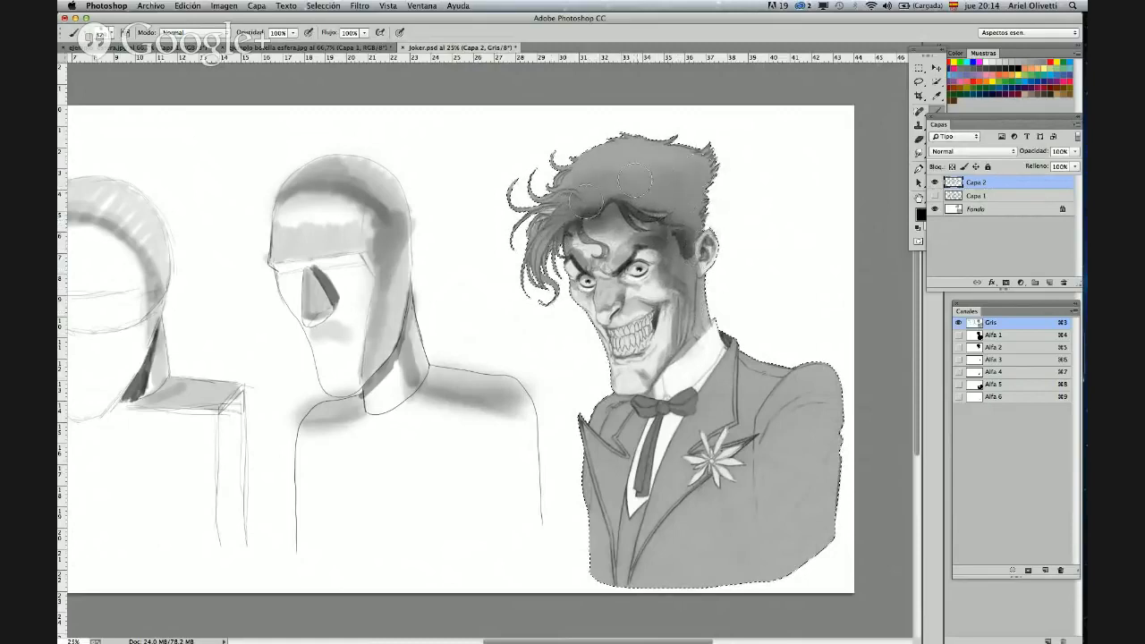
{"action": "mouse_move", "coordinate": [633, 181]}
{"action": "left_mouse_down"}
{"action": "mouse_move", "coordinate": [626, 224]}
{"action": "mouse_move", "coordinate": [667, 269]}
{"action": "mouse_move", "coordinate": [673, 259]}
{"action": "mouse_move", "coordinate": [605, 297]}
{"action": "mouse_move", "coordinate": [617, 282]}
{"action": "left_mouse_up"}
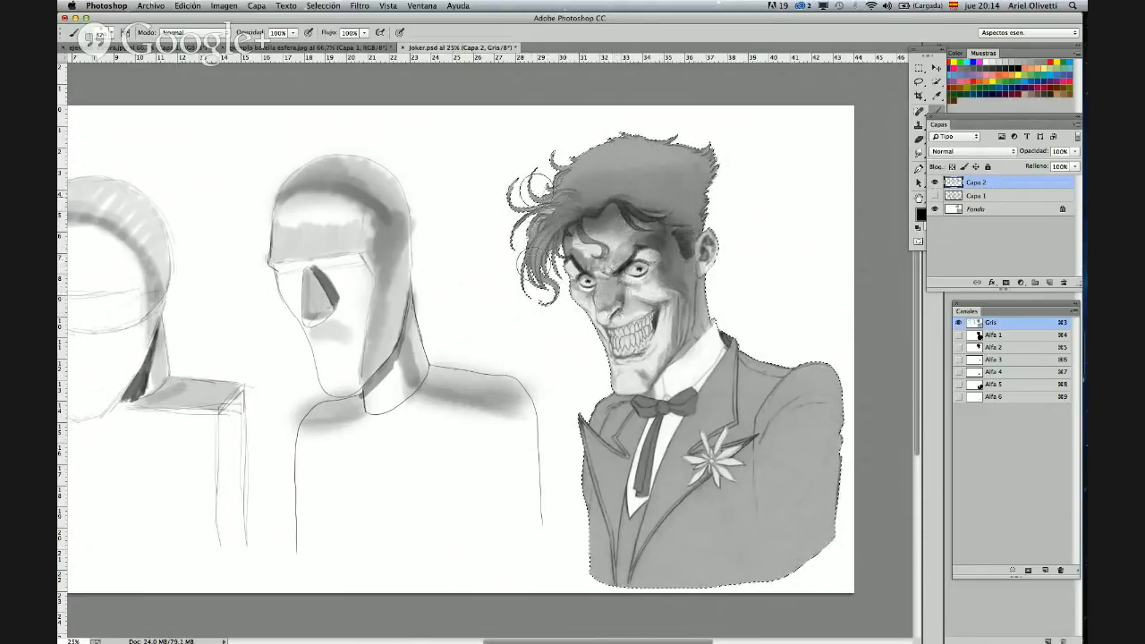
{"action": "mouse_move", "coordinate": [537, 179]}
{"action": "left_mouse_down"}
{"action": "mouse_move", "coordinate": [593, 163]}
{"action": "mouse_move", "coordinate": [607, 141]}
{"action": "mouse_move", "coordinate": [615, 163]}
{"action": "mouse_move", "coordinate": [656, 145]}
{"action": "mouse_move", "coordinate": [708, 155]}
{"action": "mouse_move", "coordinate": [678, 192]}
{"action": "mouse_move", "coordinate": [716, 172]}
{"action": "mouse_move", "coordinate": [722, 188]}
{"action": "mouse_move", "coordinate": [716, 212]}
{"action": "mouse_move", "coordinate": [679, 215]}
{"action": "mouse_move", "coordinate": [709, 188]}
{"action": "mouse_move", "coordinate": [714, 151]}
{"action": "mouse_move", "coordinate": [696, 145]}
{"action": "mouse_move", "coordinate": [663, 178]}
{"action": "mouse_move", "coordinate": [665, 145]}
{"action": "mouse_move", "coordinate": [613, 161]}
{"action": "mouse_move", "coordinate": [613, 144]}
{"action": "mouse_move", "coordinate": [551, 157]}
{"action": "mouse_move", "coordinate": [586, 166]}
{"action": "mouse_move", "coordinate": [543, 309]}
{"action": "mouse_move", "coordinate": [641, 144]}
{"action": "mouse_move", "coordinate": [658, 148]}
{"action": "mouse_move", "coordinate": [637, 176]}
{"action": "mouse_move", "coordinate": [716, 161]}
{"action": "mouse_move", "coordinate": [693, 209]}
{"action": "mouse_move", "coordinate": [708, 212]}
{"action": "mouse_move", "coordinate": [713, 260]}
{"action": "mouse_move", "coordinate": [687, 335]}
{"action": "mouse_move", "coordinate": [710, 289]}
{"action": "mouse_move", "coordinate": [710, 354]}
{"action": "mouse_move", "coordinate": [718, 313]}
{"action": "mouse_move", "coordinate": [707, 261]}
{"action": "mouse_move", "coordinate": [658, 282]}
{"action": "mouse_move", "coordinate": [695, 259]}
{"action": "mouse_move", "coordinate": [636, 208]}
{"action": "mouse_move", "coordinate": [688, 246]}
{"action": "left_mouse_up"}
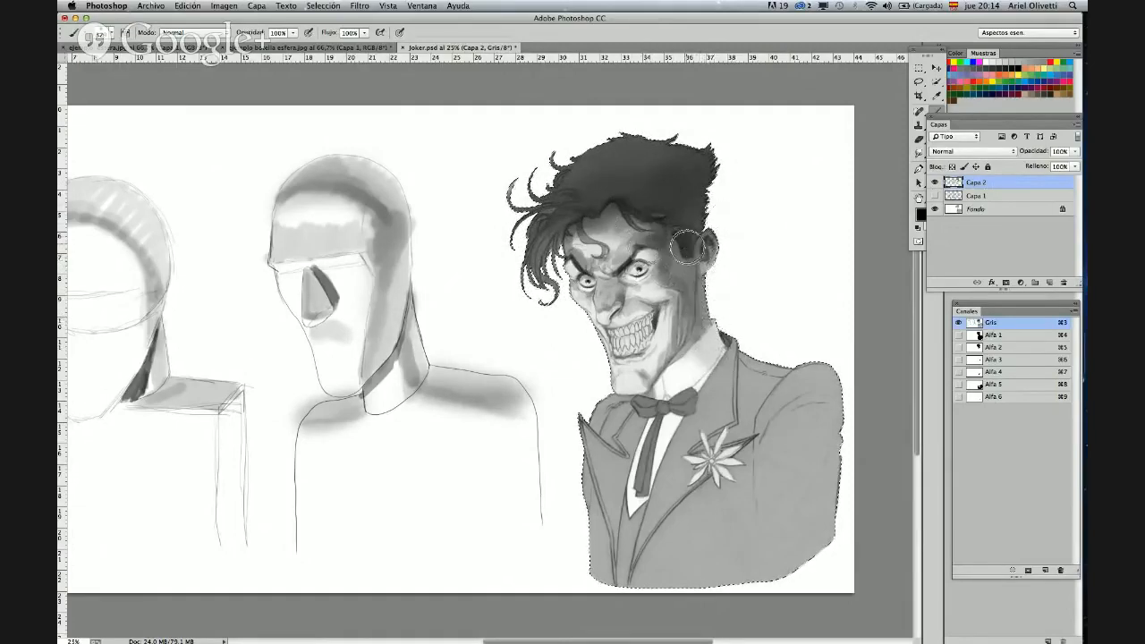
- Switch to the hard 88 px round brush and reduce its size to 27 px
{"action": "right_click", "coordinate": [689, 247]}
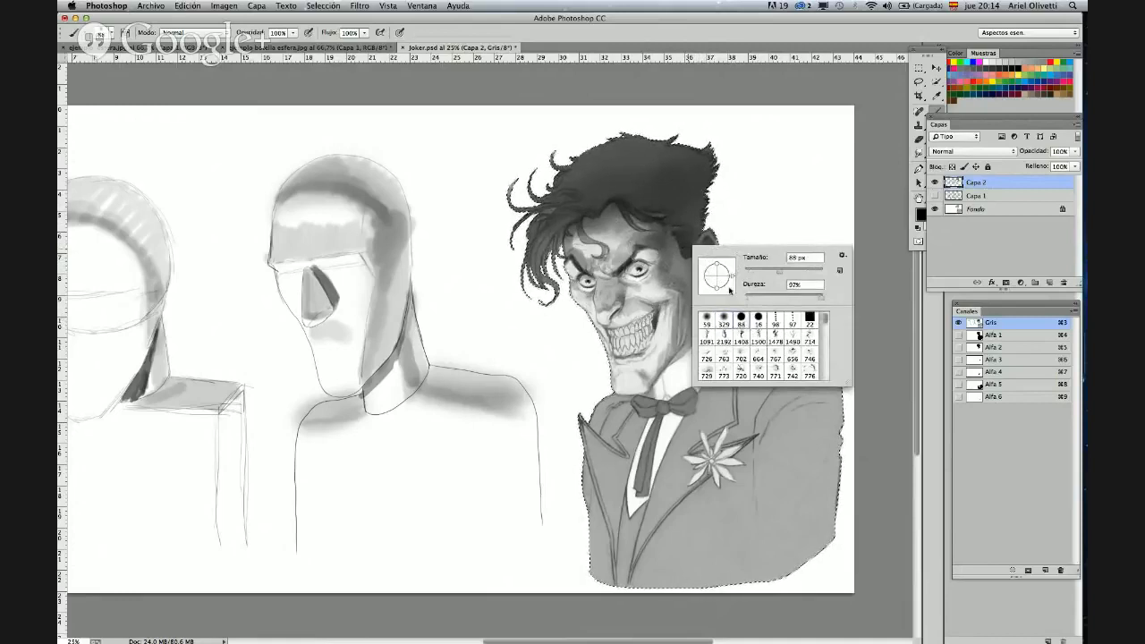
{"action": "left_click", "coordinate": [777, 272]}
{"action": "left_click", "coordinate": [770, 194]}
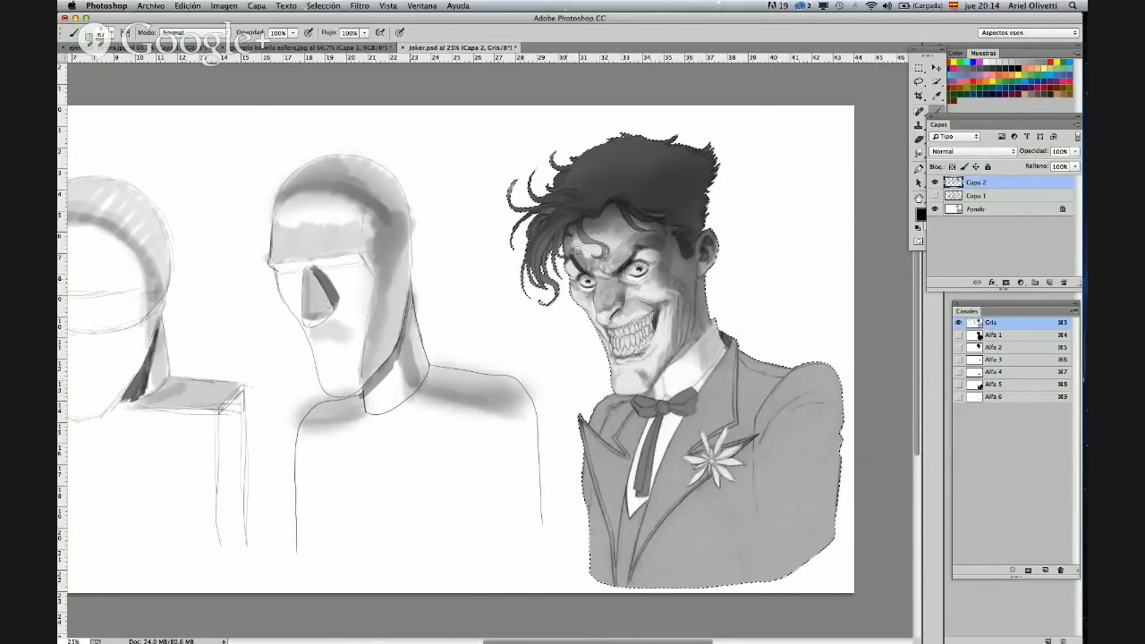
{"action": "right_click", "coordinate": [445, 253]}
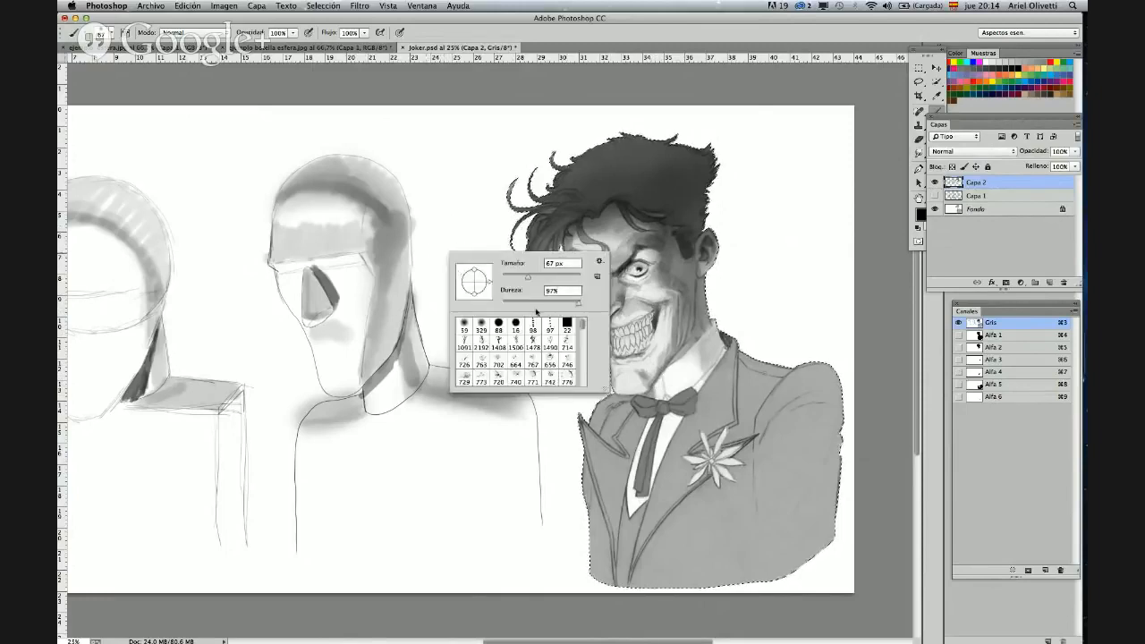
{"action": "left_click_drag", "start_coordinate": [502, 274], "coordinate": [515, 275]}
{"action": "key", "text": "Return"}
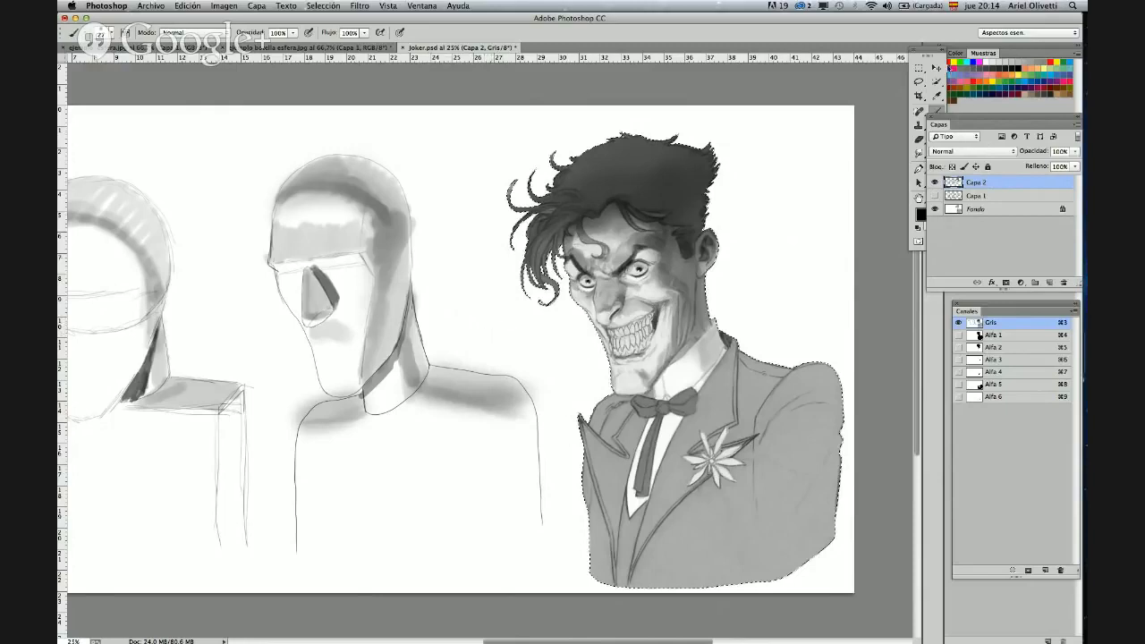
- Clear the selection around the Joker and return to the Brush tool
{"action": "left_click", "coordinate": [919, 67]}
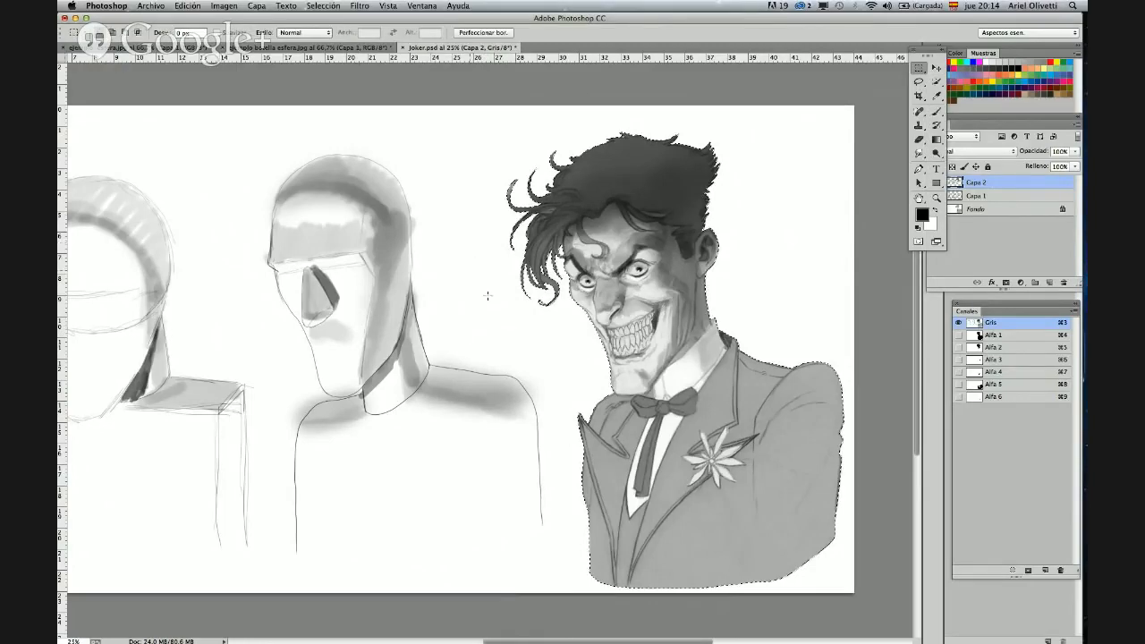
{"action": "key", "text": "super+d"}
{"action": "left_click", "coordinate": [937, 111]}
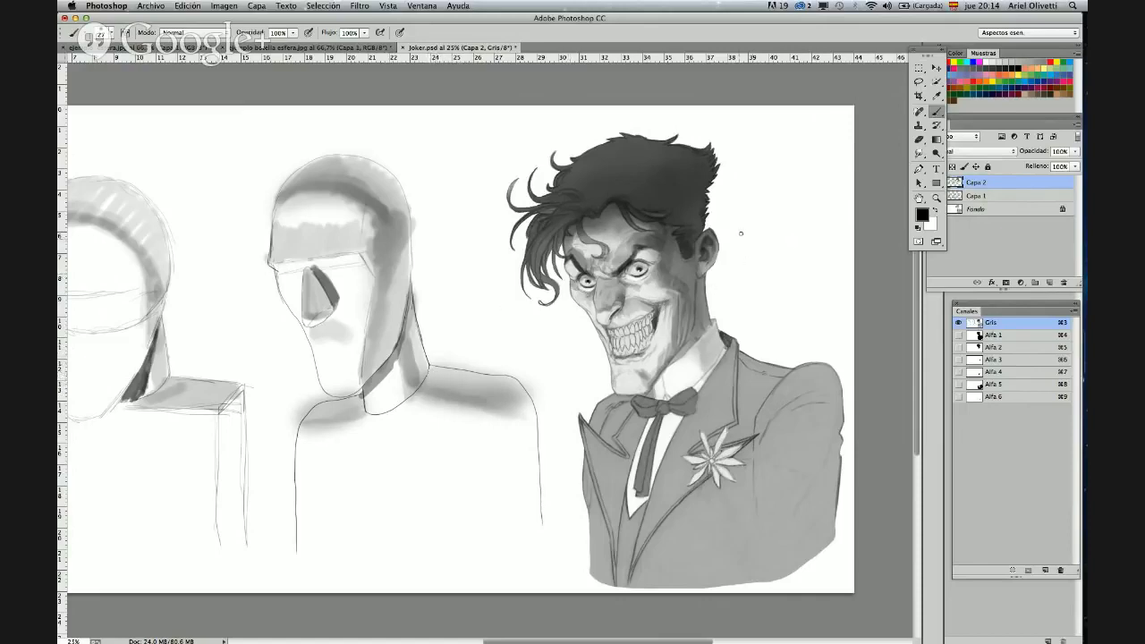
- Load the Alfa 1 channel as a selection, invert it and fill the background around the Joker with black
{"action": "left_click", "coordinate": [979, 337], "text": "super"}
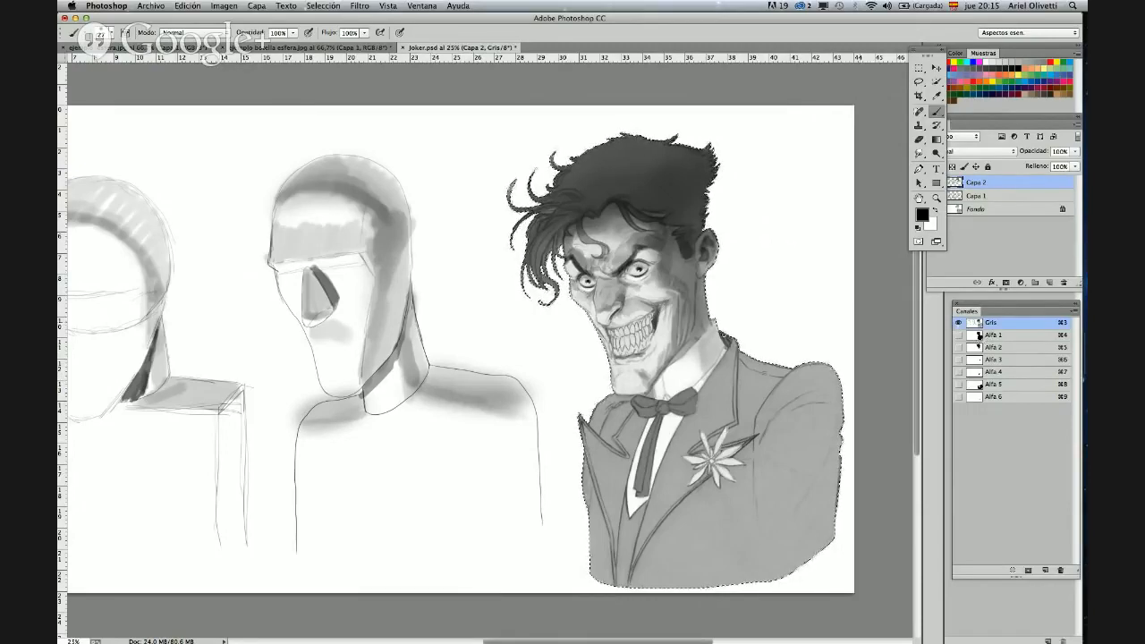
{"action": "left_click", "coordinate": [323, 6]}
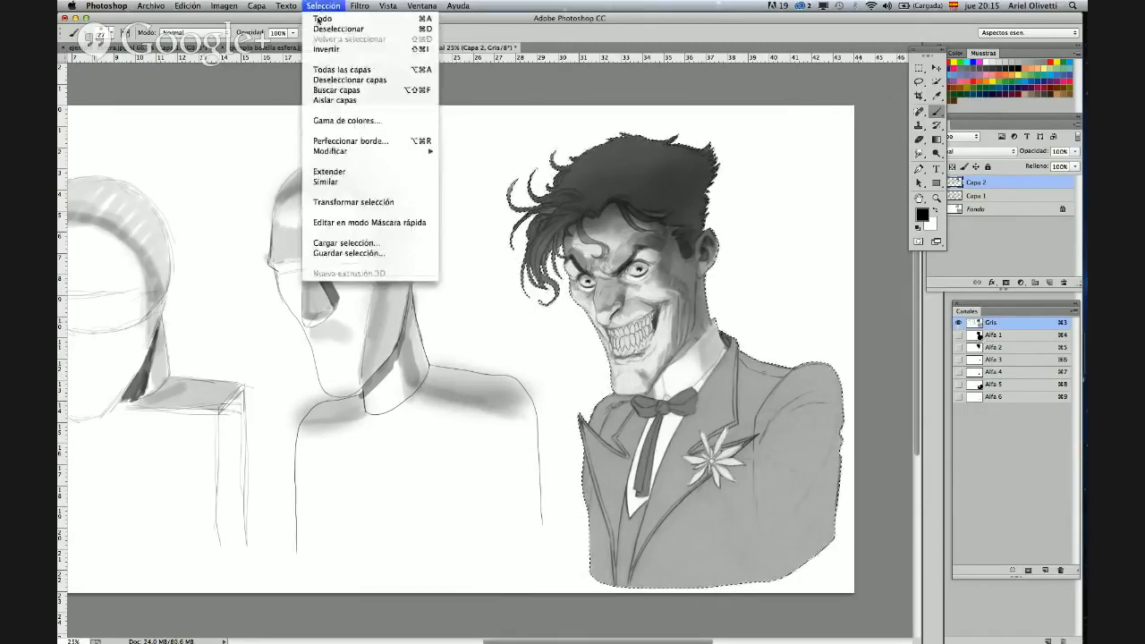
{"action": "left_click", "coordinate": [318, 20]}
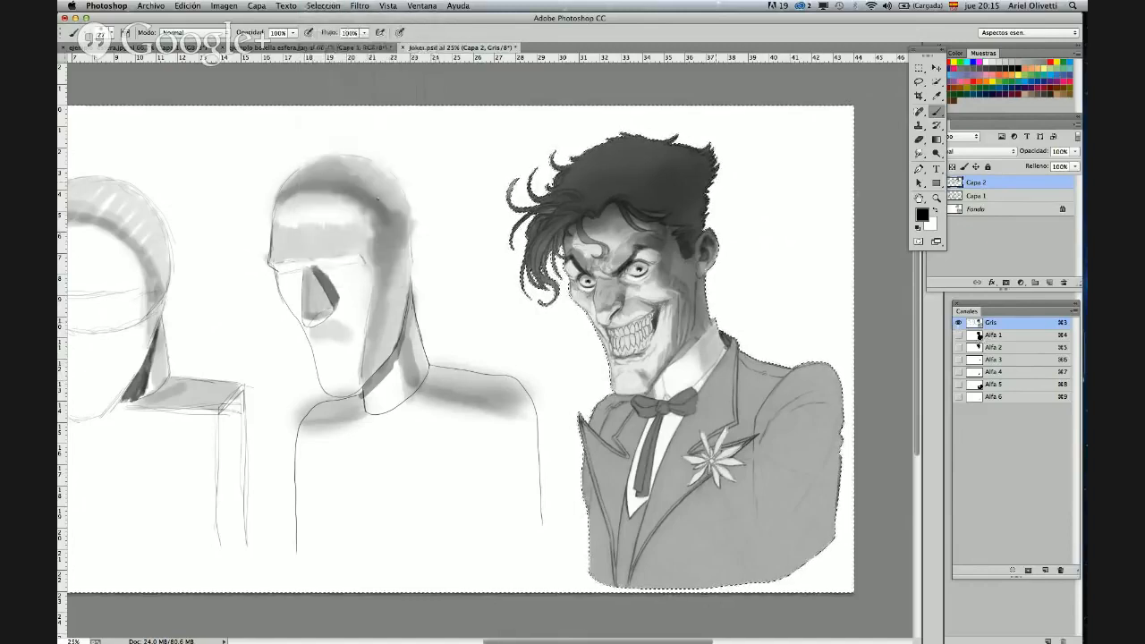
{"action": "left_click", "coordinate": [154, 7]}
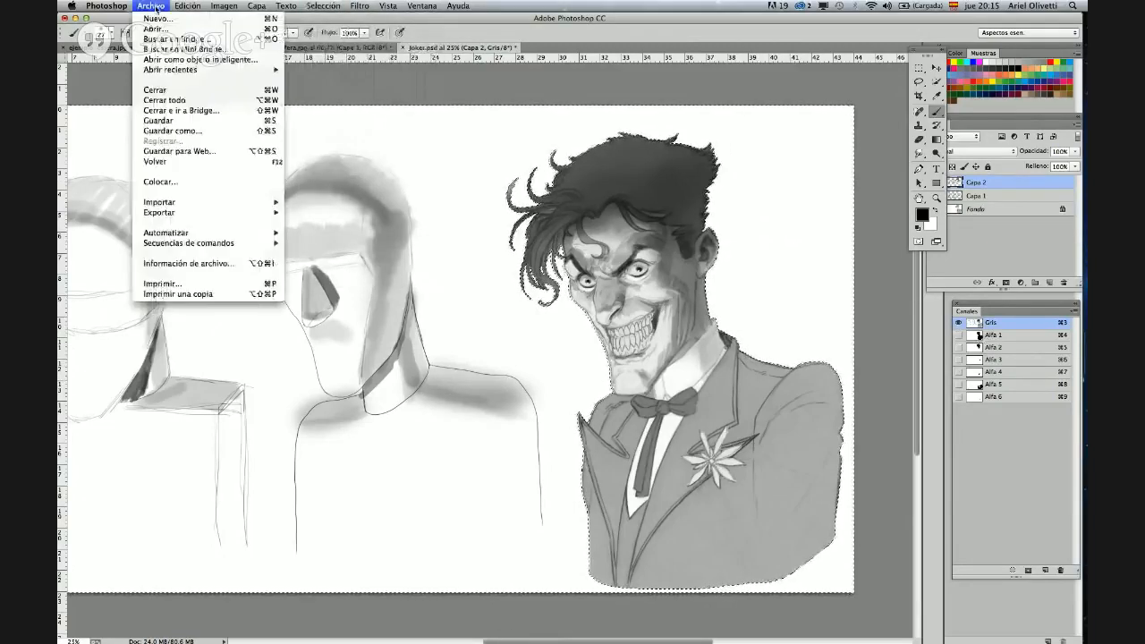
{"action": "mouse_move", "coordinate": [187, 7]}
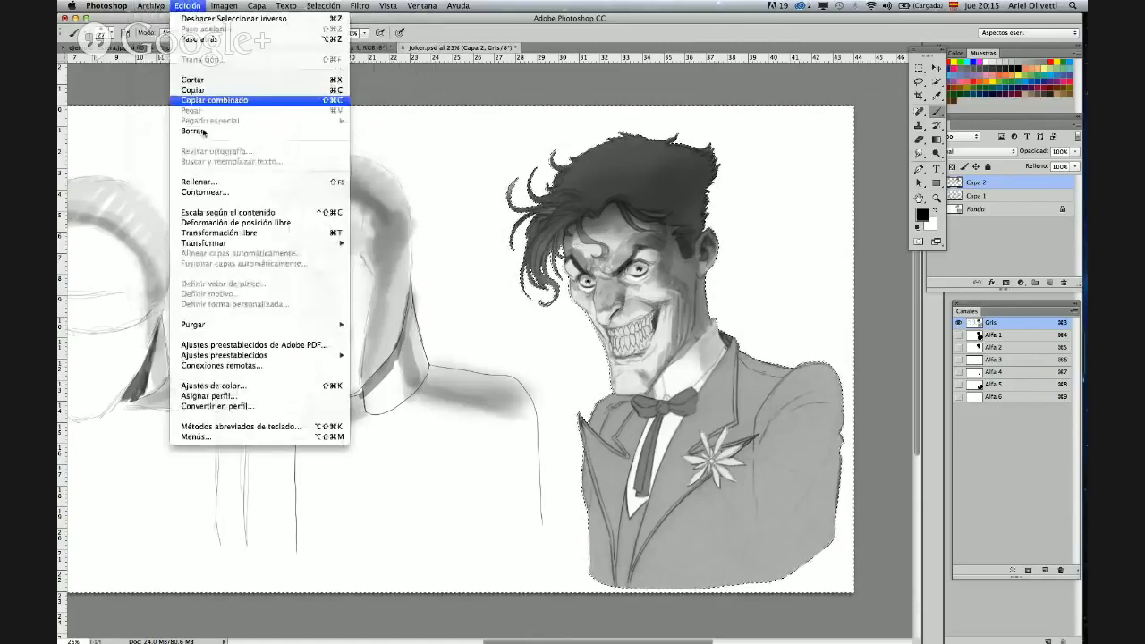
{"action": "left_click", "coordinate": [199, 182]}
{"action": "left_click", "coordinate": [681, 265]}
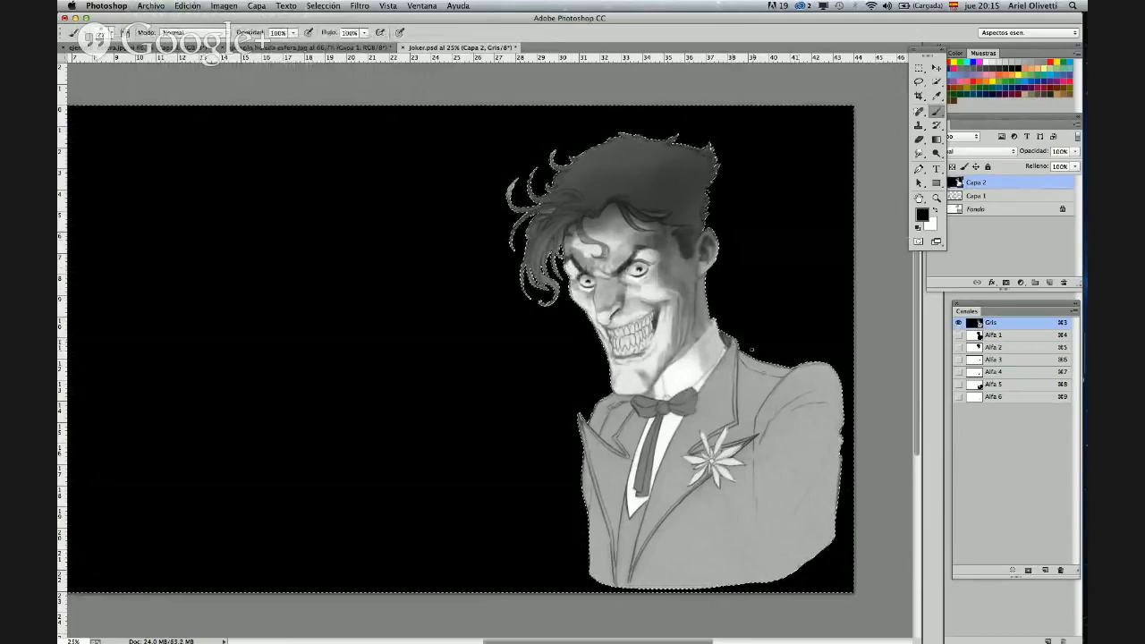
- Invert the selection back to the Joker, shade his hair, ear side and outer shoulder with the soft 329 px black brush, and deselect
{"action": "left_click", "coordinate": [229, 7]}
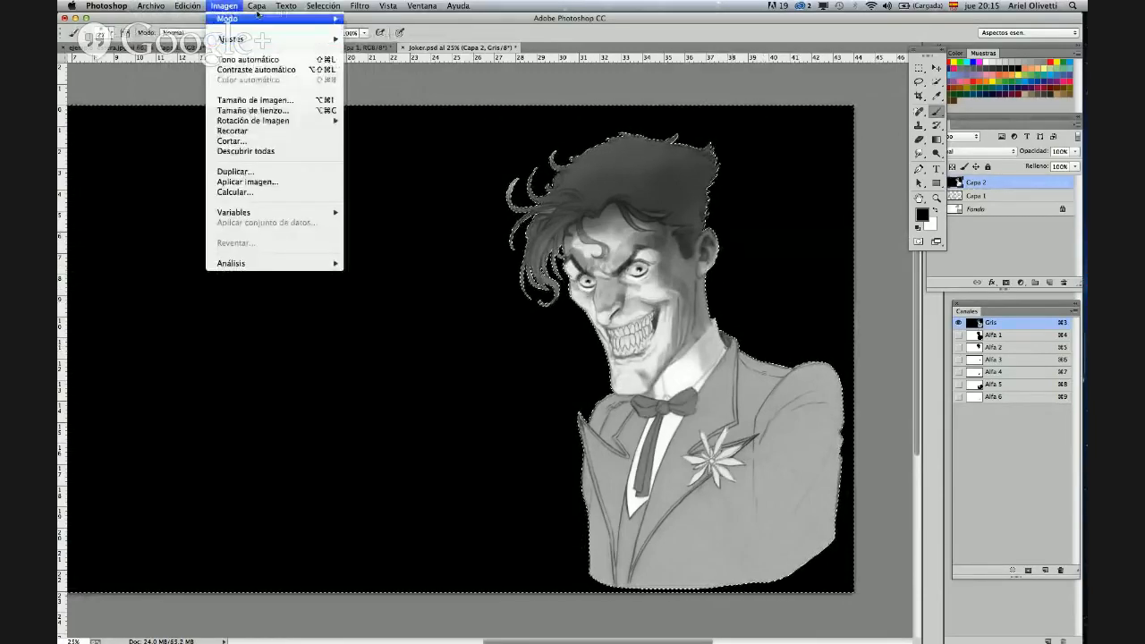
{"action": "mouse_move", "coordinate": [257, 7]}
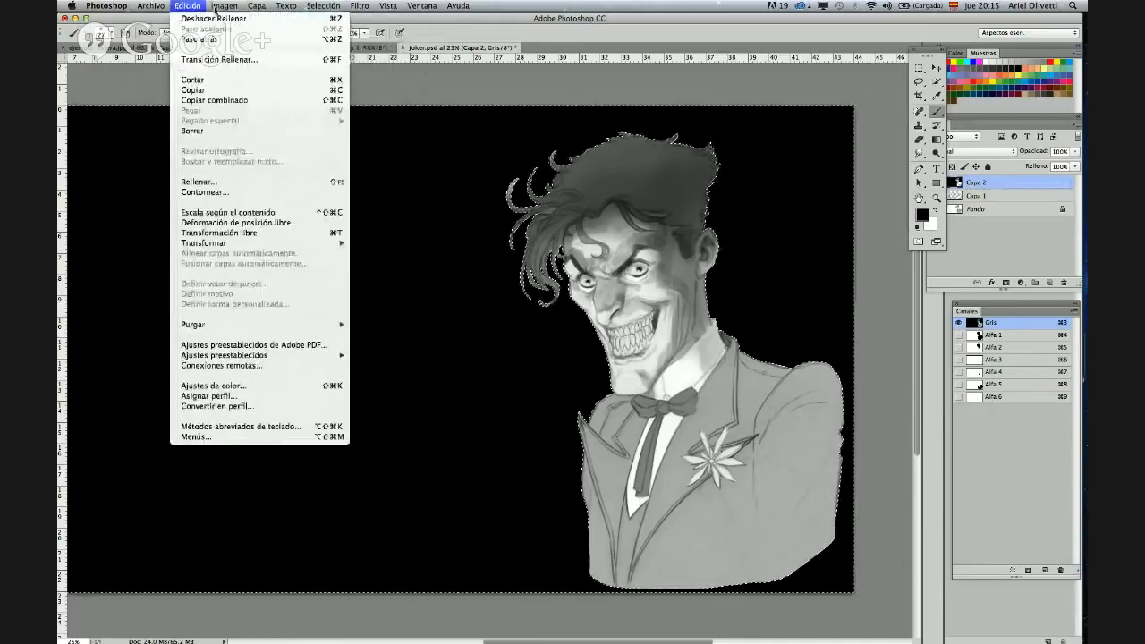
{"action": "mouse_move", "coordinate": [326, 7]}
{"action": "left_click", "coordinate": [334, 50]}
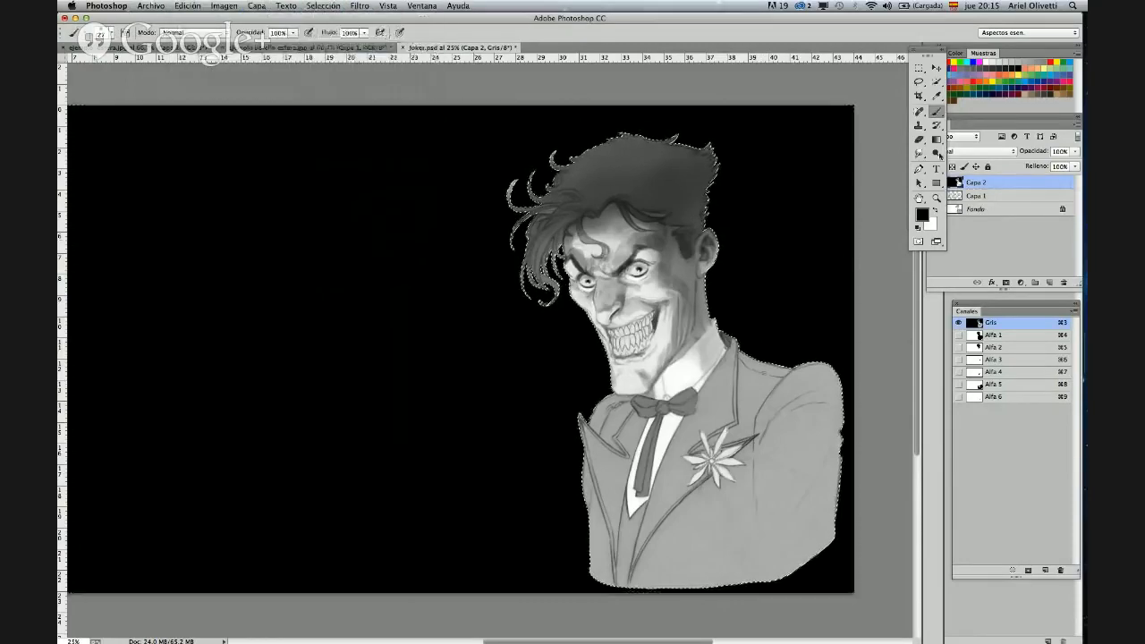
{"action": "right_click", "coordinate": [716, 276]}
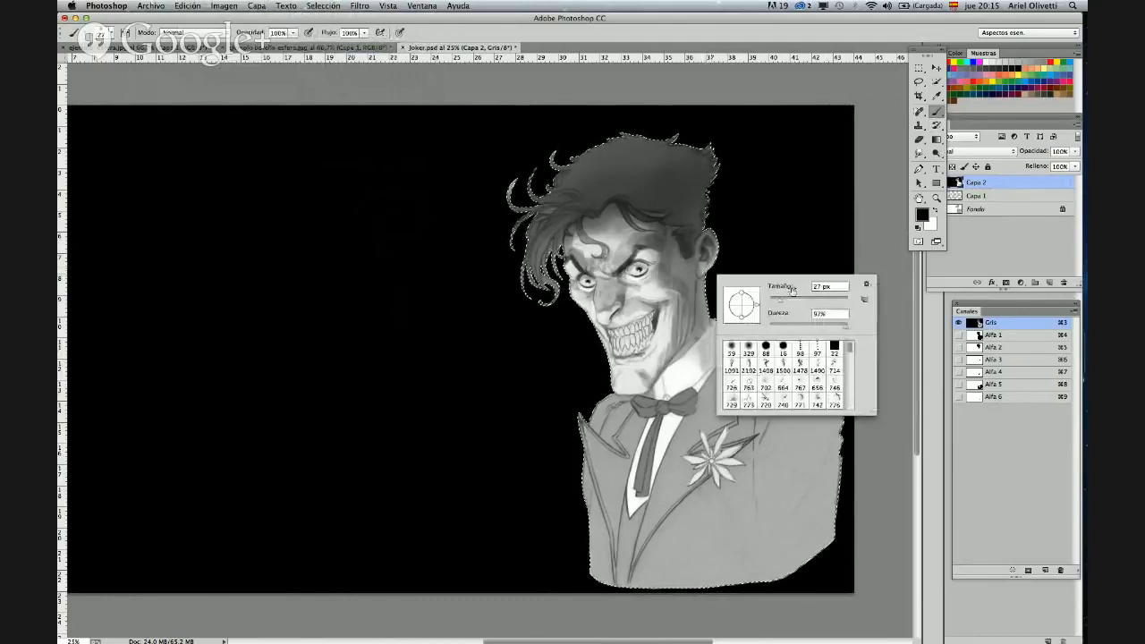
{"action": "left_click", "coordinate": [749, 348]}
{"action": "mouse_move", "coordinate": [673, 240]}
{"action": "left_mouse_down"}
{"action": "mouse_move", "coordinate": [680, 280]}
{"action": "mouse_move", "coordinate": [696, 284]}
{"action": "mouse_move", "coordinate": [631, 228]}
{"action": "mouse_move", "coordinate": [631, 190]}
{"action": "mouse_move", "coordinate": [554, 188]}
{"action": "mouse_move", "coordinate": [578, 166]}
{"action": "mouse_move", "coordinate": [617, 179]}
{"action": "mouse_move", "coordinate": [654, 152]}
{"action": "mouse_move", "coordinate": [707, 170]}
{"action": "mouse_move", "coordinate": [726, 197]}
{"action": "mouse_move", "coordinate": [705, 246]}
{"action": "mouse_move", "coordinate": [698, 320]}
{"action": "mouse_move", "coordinate": [725, 358]}
{"action": "mouse_move", "coordinate": [778, 367]}
{"action": "mouse_move", "coordinate": [836, 398]}
{"action": "mouse_move", "coordinate": [835, 457]}
{"action": "left_mouse_up"}
{"action": "mouse_move", "coordinate": [626, 190]}
{"action": "left_mouse_down"}
{"action": "mouse_move", "coordinate": [515, 188]}
{"action": "mouse_move", "coordinate": [672, 142]}
{"action": "mouse_move", "coordinate": [661, 137]}
{"action": "mouse_move", "coordinate": [703, 160]}
{"action": "mouse_move", "coordinate": [690, 182]}
{"action": "mouse_move", "coordinate": [720, 211]}
{"action": "mouse_move", "coordinate": [710, 248]}
{"action": "mouse_move", "coordinate": [669, 199]}
{"action": "mouse_move", "coordinate": [592, 198]}
{"action": "mouse_move", "coordinate": [525, 222]}
{"action": "mouse_move", "coordinate": [516, 254]}
{"action": "mouse_move", "coordinate": [553, 186]}
{"action": "mouse_move", "coordinate": [521, 268]}
{"action": "mouse_move", "coordinate": [638, 181]}
{"action": "mouse_move", "coordinate": [698, 246]}
{"action": "mouse_move", "coordinate": [678, 279]}
{"action": "mouse_move", "coordinate": [687, 282]}
{"action": "mouse_move", "coordinate": [670, 254]}
{"action": "mouse_move", "coordinate": [608, 214]}
{"action": "mouse_move", "coordinate": [678, 244]}
{"action": "mouse_move", "coordinate": [732, 301]}
{"action": "mouse_move", "coordinate": [723, 257]}
{"action": "mouse_move", "coordinate": [719, 322]}
{"action": "mouse_move", "coordinate": [699, 370]}
{"action": "mouse_move", "coordinate": [801, 366]}
{"action": "mouse_move", "coordinate": [786, 383]}
{"action": "mouse_move", "coordinate": [832, 407]}
{"action": "mouse_move", "coordinate": [838, 479]}
{"action": "mouse_move", "coordinate": [837, 524]}
{"action": "left_mouse_up"}
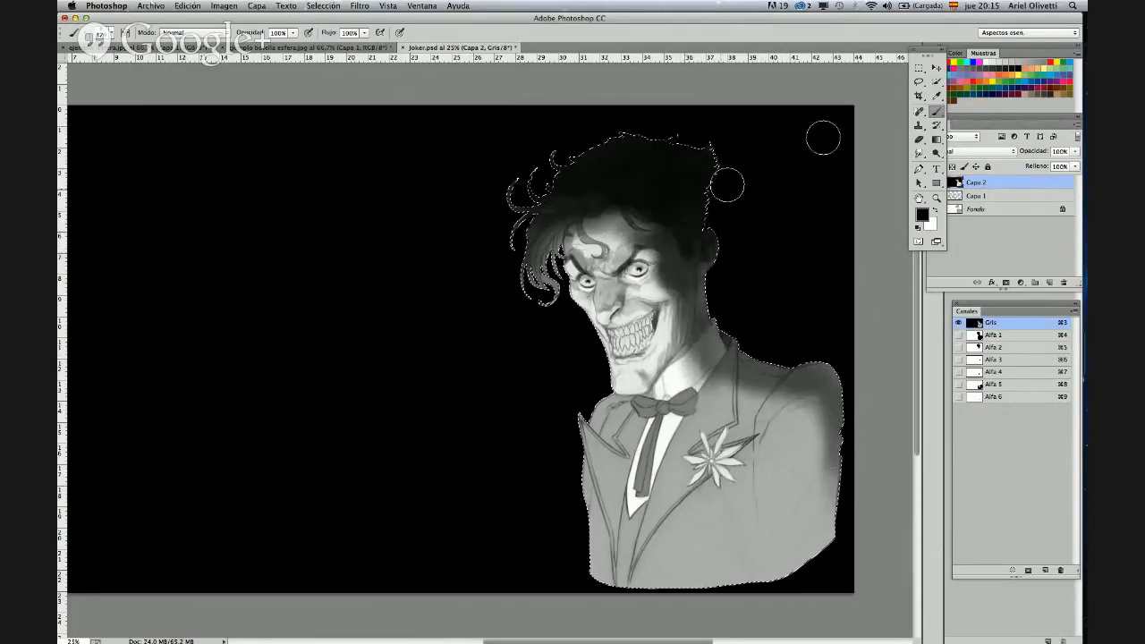
{"action": "left_click", "coordinate": [918, 67]}
{"action": "left_click", "coordinate": [672, 459]}
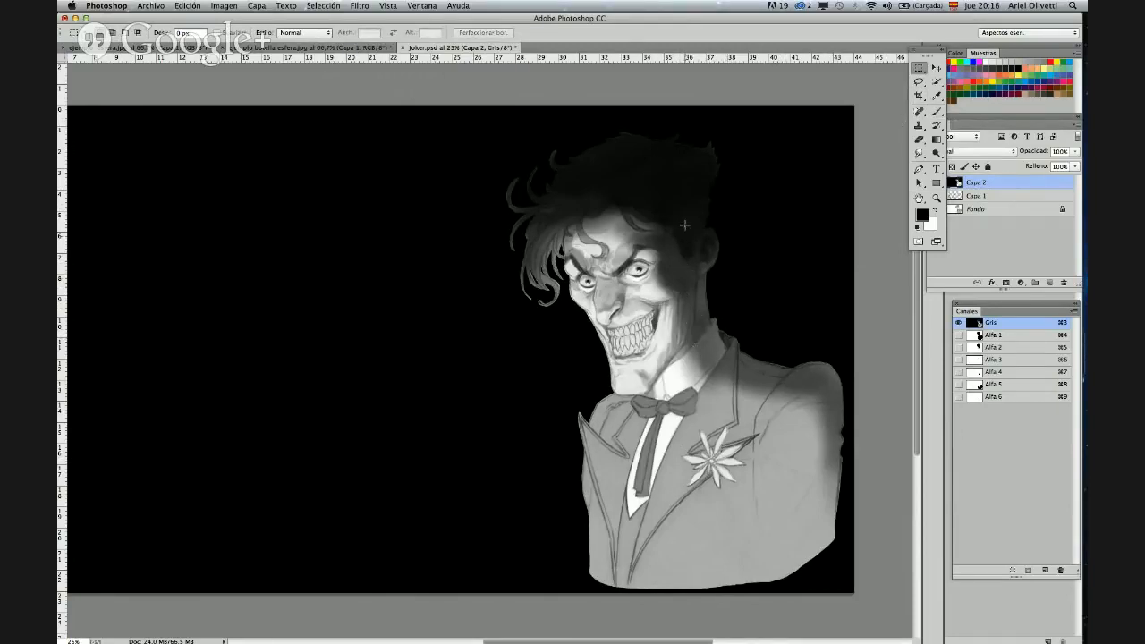
- Paint white edge light on the earlobe and ear rim at 50% zoom with the hard round brush reduced to 20 px
{"action": "left_click", "coordinate": [937, 111]}
{"action": "left_click", "coordinate": [935, 210]}
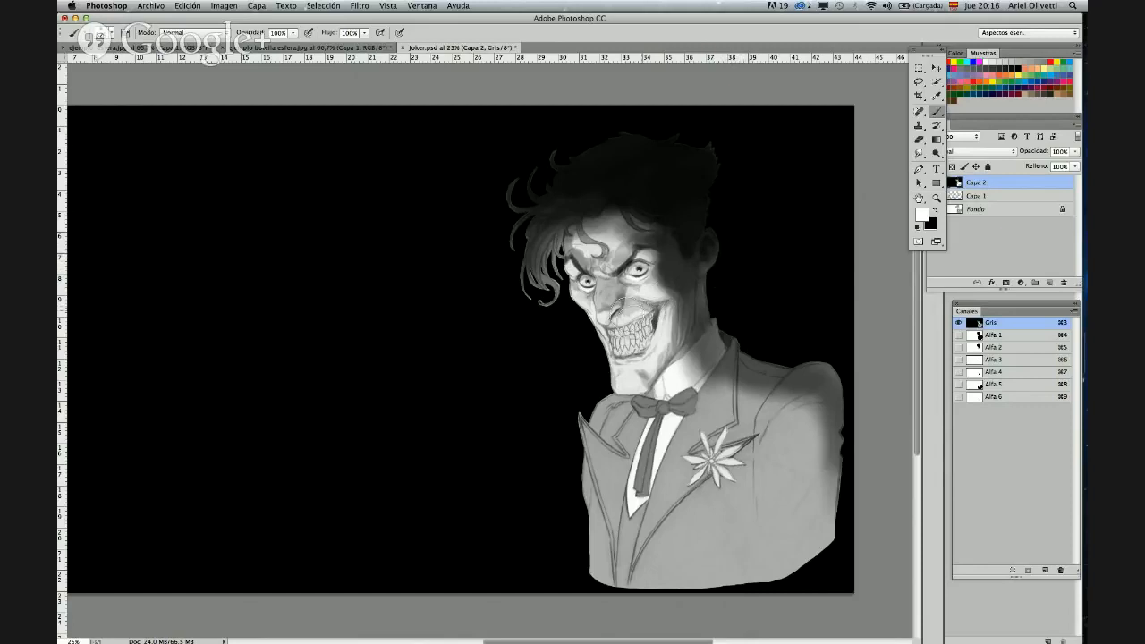
{"action": "right_click", "coordinate": [759, 224]}
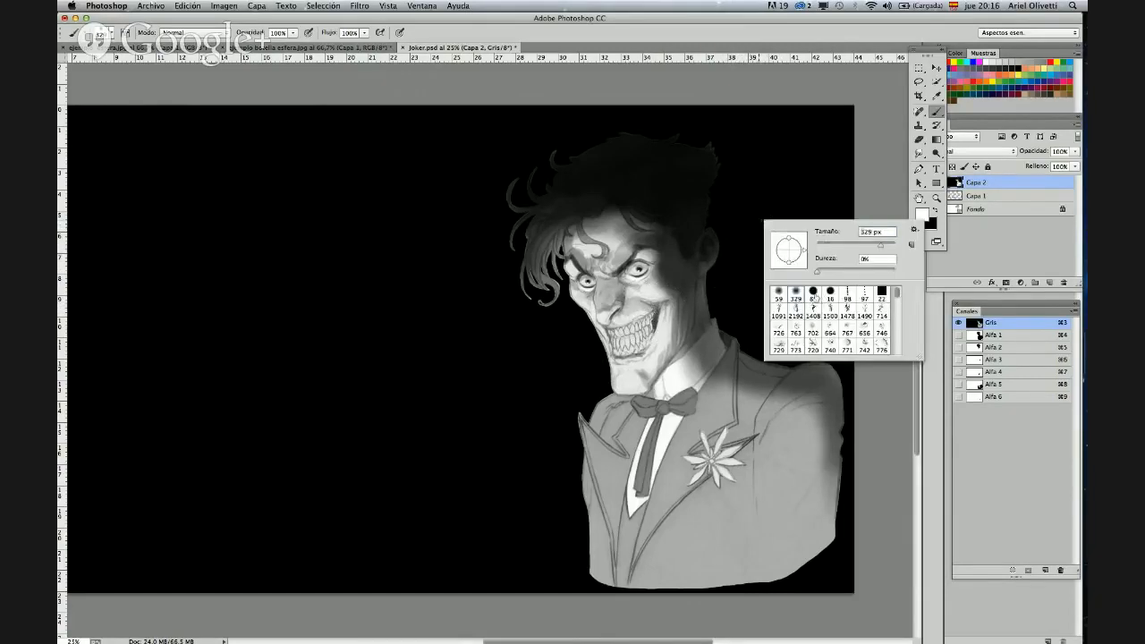
{"action": "left_click", "coordinate": [814, 292]}
{"action": "left_click_drag", "start_coordinate": [851, 244], "coordinate": [823, 245]}
{"action": "key", "text": "Return"}
{"action": "key", "text": "z"}
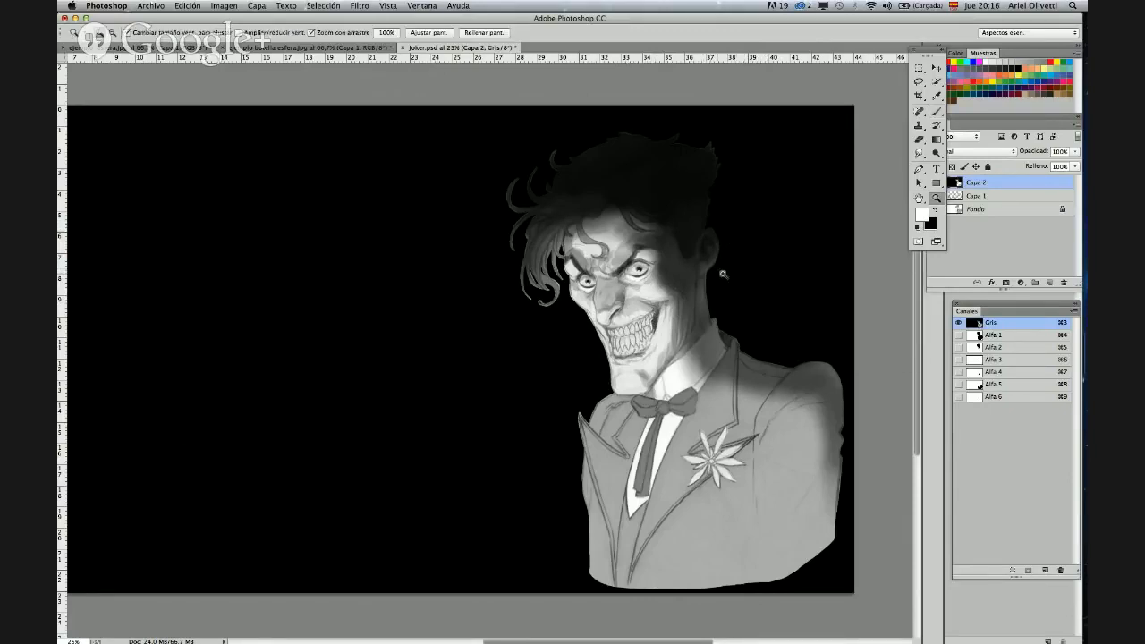
{"action": "left_click", "coordinate": [723, 274]}
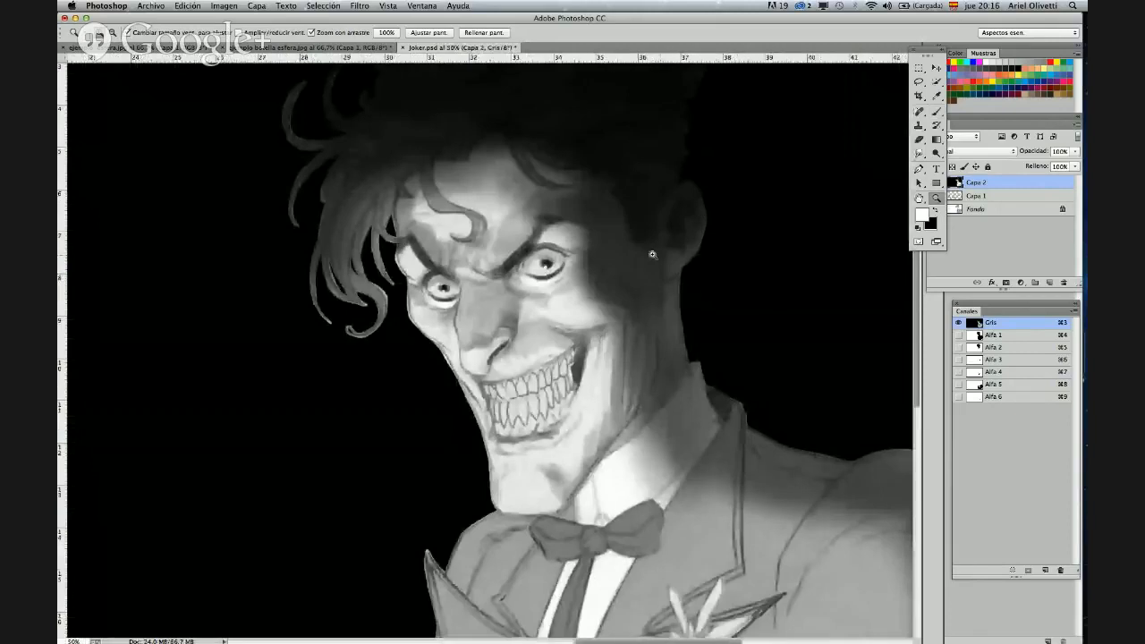
{"action": "key", "text": "b"}
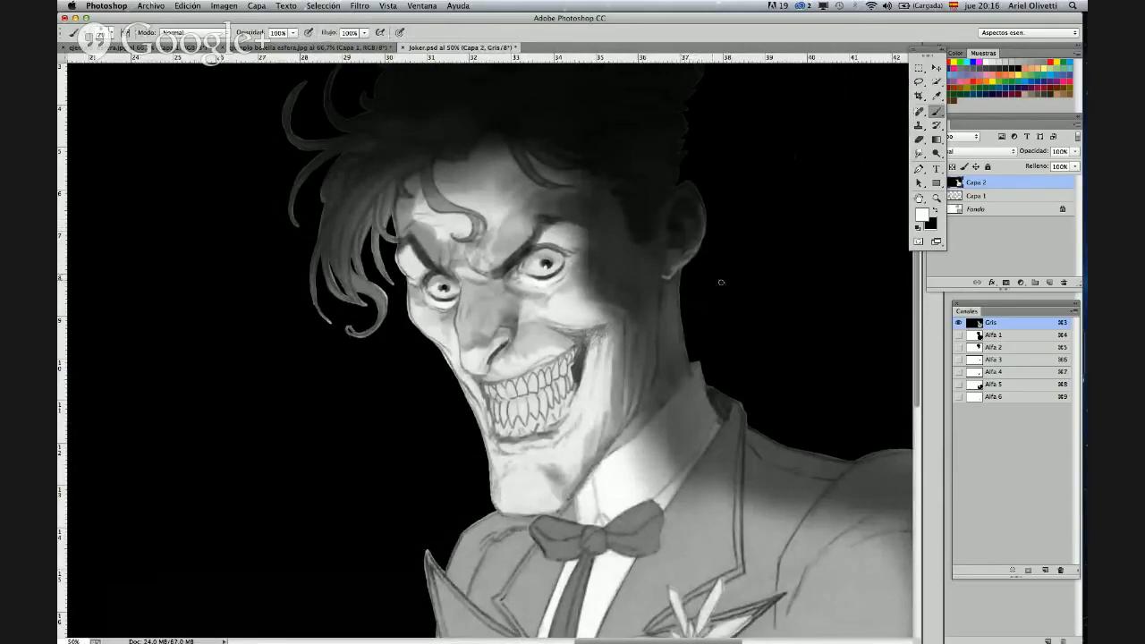
{"action": "right_click", "coordinate": [721, 283]}
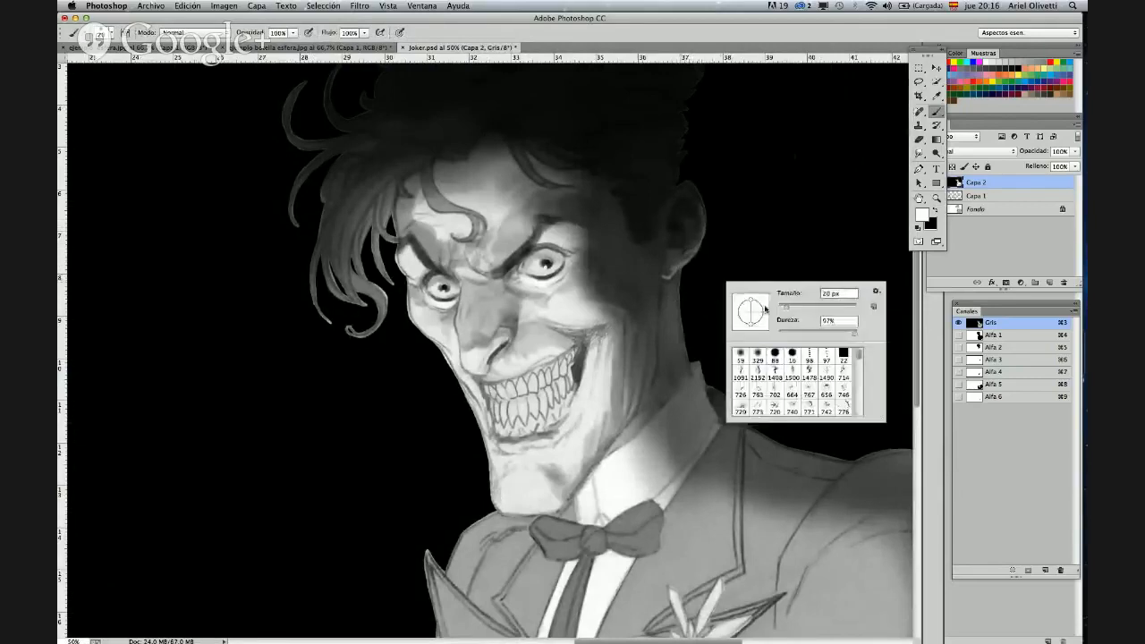
{"action": "left_click", "coordinate": [678, 279]}
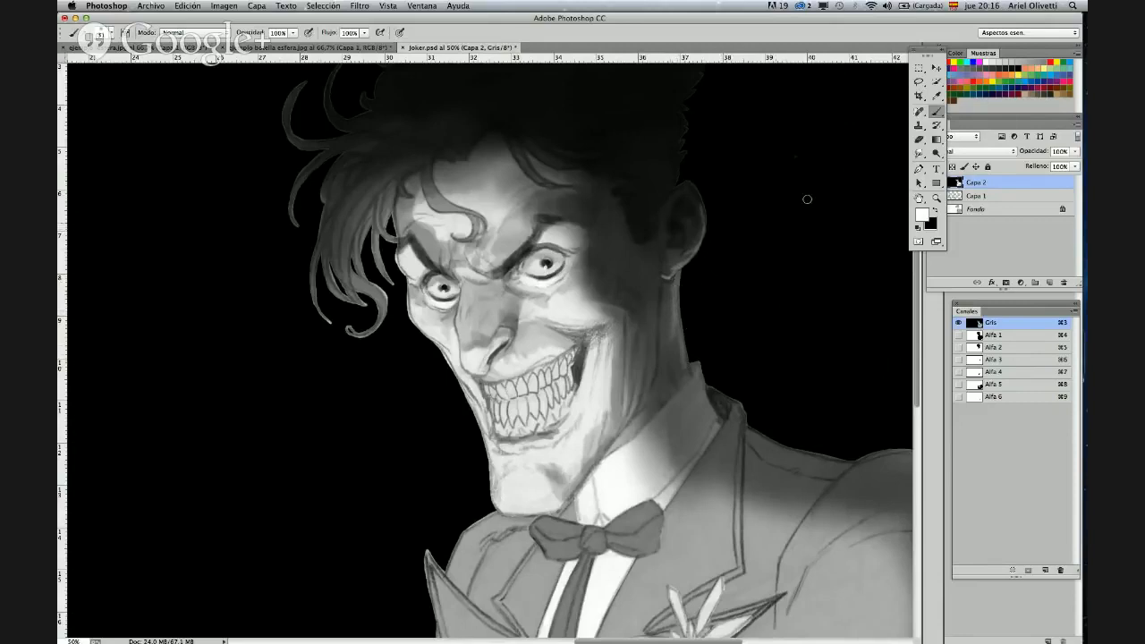
- Sketch a crossed circle in the black background beside the Joker's head and paint white edge light on his ear, jaw, neck and collar
{"action": "mouse_move", "coordinate": [774, 194]}
{"action": "left_mouse_down"}
{"action": "mouse_move", "coordinate": [787, 231]}
{"action": "mouse_move", "coordinate": [774, 230]}
{"action": "mouse_move", "coordinate": [799, 208]}
{"action": "mouse_move", "coordinate": [790, 204]}
{"action": "mouse_move", "coordinate": [823, 192]}
{"action": "mouse_move", "coordinate": [733, 243]}
{"action": "left_mouse_up"}
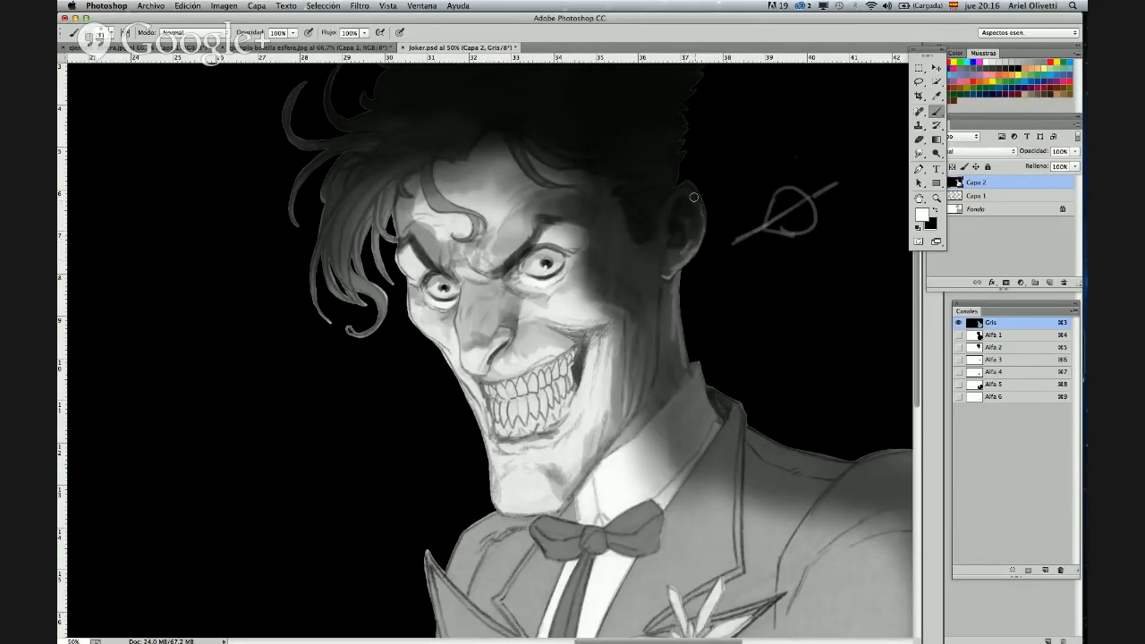
{"action": "left_click_drag", "start_coordinate": [703, 209], "coordinate": [688, 186]}
{"action": "left_click_drag", "start_coordinate": [669, 274], "coordinate": [679, 318]}
{"action": "left_click_drag", "start_coordinate": [687, 365], "coordinate": [681, 324]}
{"action": "left_click_drag", "start_coordinate": [658, 303], "coordinate": [641, 403]}
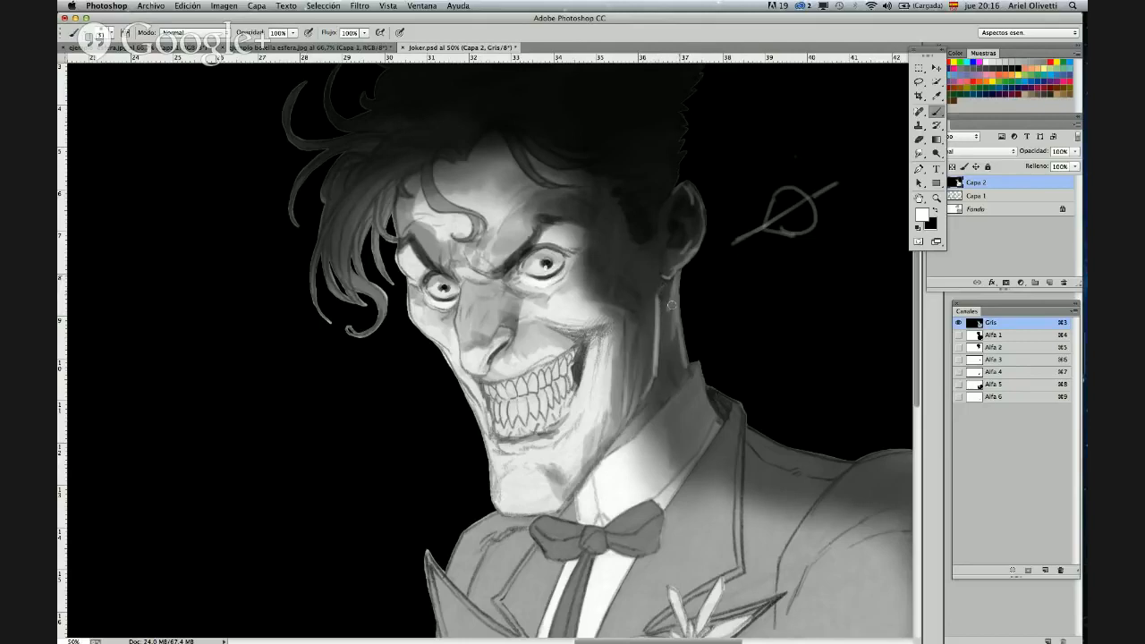
{"action": "mouse_move", "coordinate": [672, 274]}
{"action": "left_mouse_down"}
{"action": "mouse_move", "coordinate": [685, 373]}
{"action": "mouse_move", "coordinate": [699, 370]}
{"action": "mouse_move", "coordinate": [703, 392]}
{"action": "mouse_move", "coordinate": [700, 378]}
{"action": "mouse_move", "coordinate": [740, 413]}
{"action": "left_mouse_up"}
- Refine the edge light where the shirt collar meets the jacket collar, trimming it with the black brush
{"action": "left_click_drag", "start_coordinate": [765, 279], "coordinate": [741, 205]}
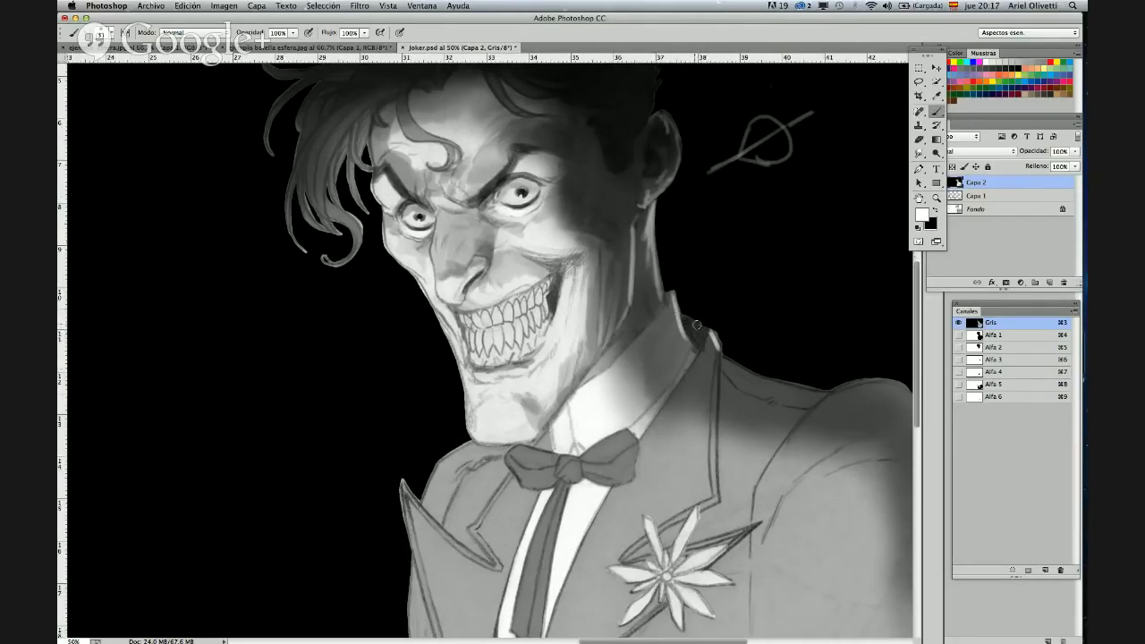
{"action": "left_click_drag", "start_coordinate": [698, 325], "coordinate": [711, 332]}
{"action": "key", "text": "e"}
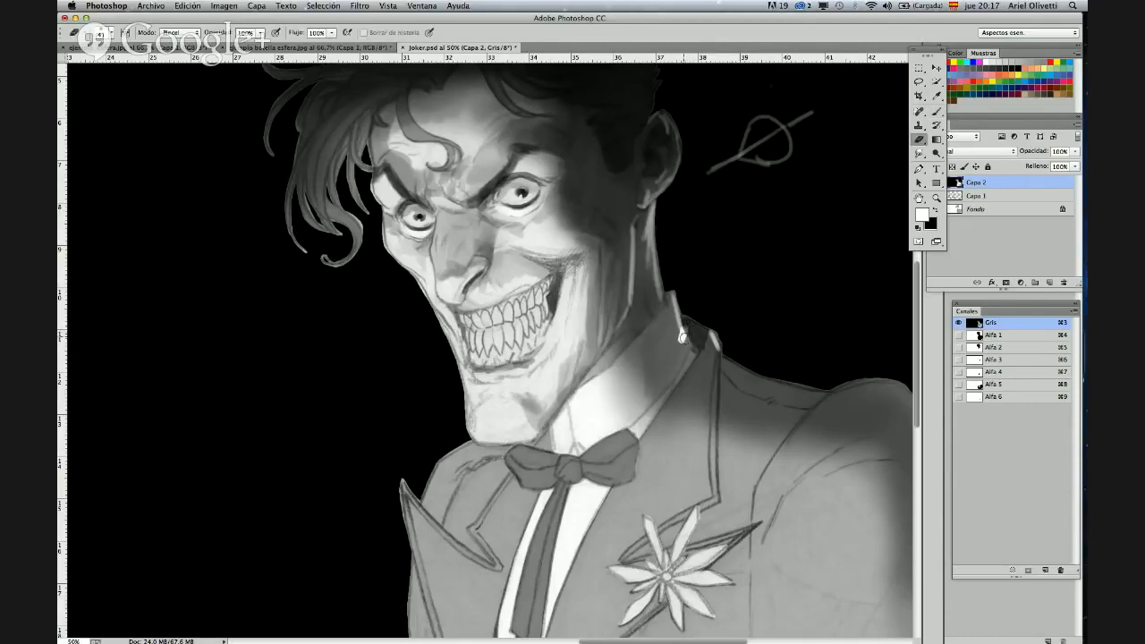
{"action": "left_click_drag", "start_coordinate": [682, 336], "coordinate": [684, 342]}
{"action": "key", "text": "super+z"}
{"action": "key", "text": "x"}
{"action": "key", "text": "b"}
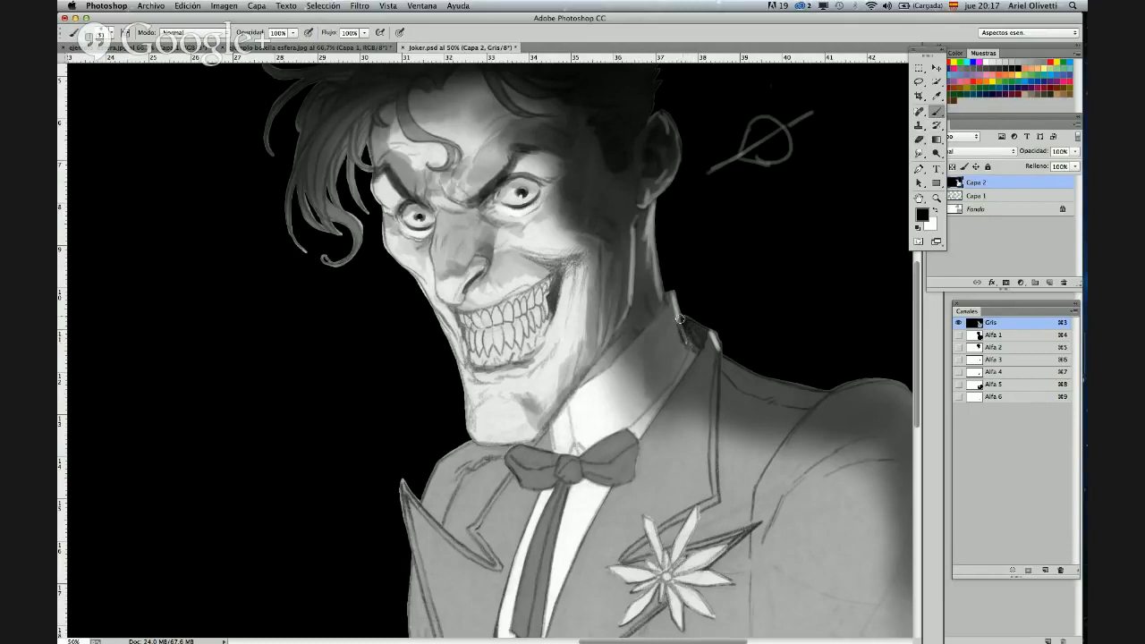
{"action": "mouse_move", "coordinate": [685, 340]}
{"action": "left_mouse_down"}
{"action": "mouse_move", "coordinate": [681, 356]}
{"action": "mouse_move", "coordinate": [695, 355]}
{"action": "mouse_move", "coordinate": [703, 333]}
{"action": "mouse_move", "coordinate": [696, 344]}
{"action": "mouse_move", "coordinate": [683, 335]}
{"action": "mouse_move", "coordinate": [697, 354]}
{"action": "mouse_move", "coordinate": [674, 343]}
{"action": "left_mouse_up"}
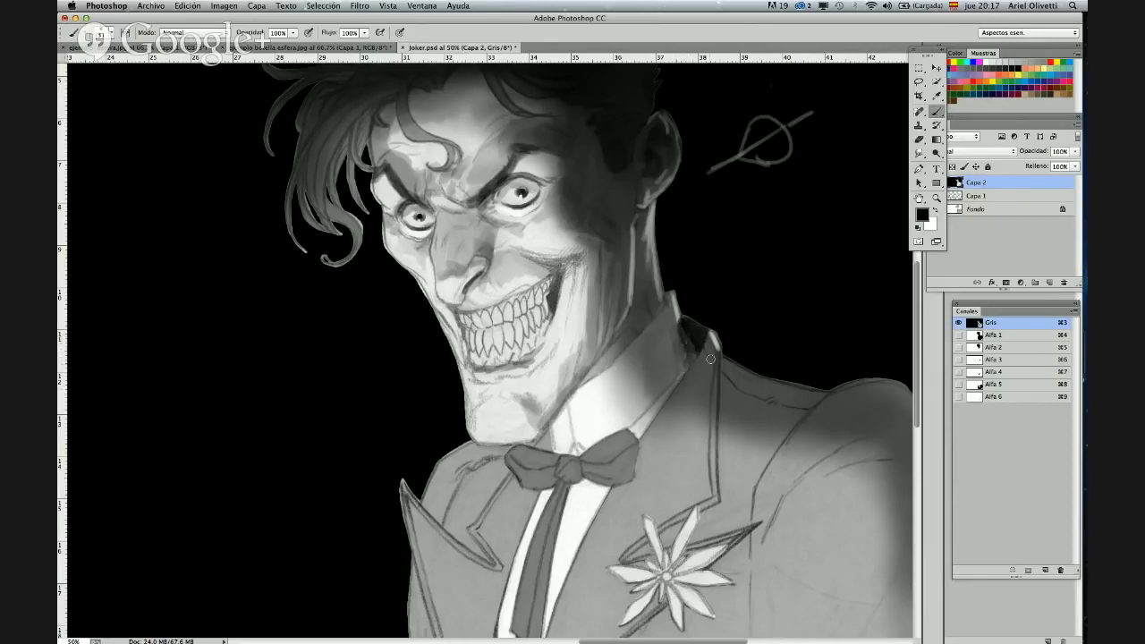
- Paint white edge light along the jacket's shoulder, undo the last stroke and check the whole figure at 25% zoom
{"action": "key", "text": "x"}
{"action": "mouse_move", "coordinate": [741, 365]}
{"action": "left_mouse_down"}
{"action": "mouse_move", "coordinate": [811, 390]}
{"action": "mouse_move", "coordinate": [752, 374]}
{"action": "mouse_move", "coordinate": [757, 387]}
{"action": "mouse_move", "coordinate": [725, 358]}
{"action": "mouse_move", "coordinate": [763, 395]}
{"action": "mouse_move", "coordinate": [758, 376]}
{"action": "mouse_move", "coordinate": [816, 394]}
{"action": "left_mouse_up"}
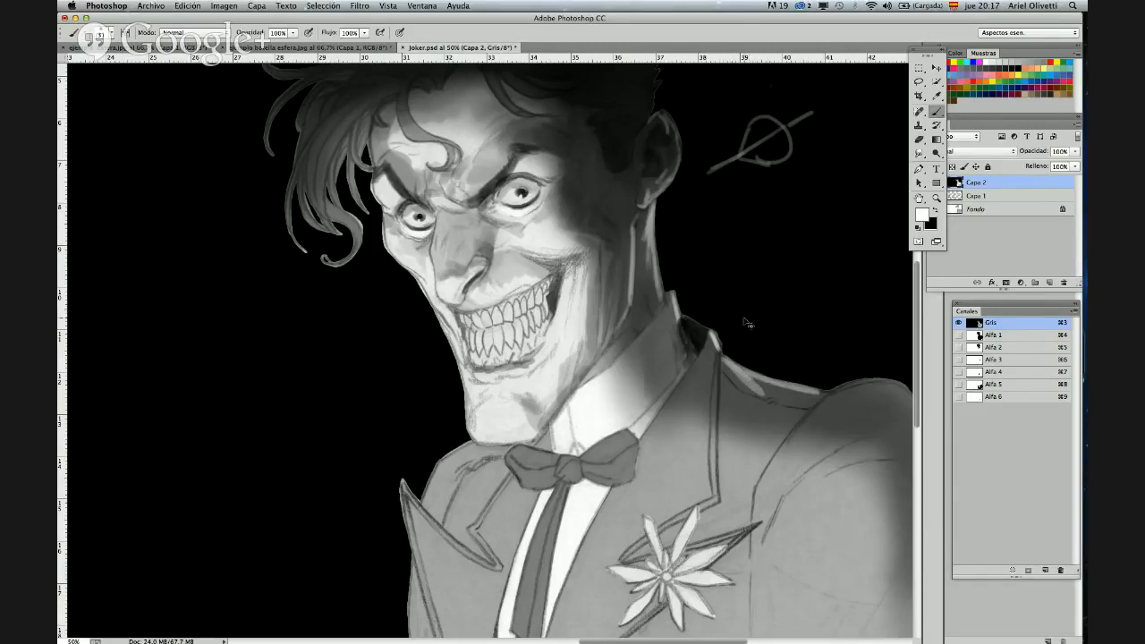
{"action": "key", "text": "super+z"}
{"action": "key", "text": "z"}
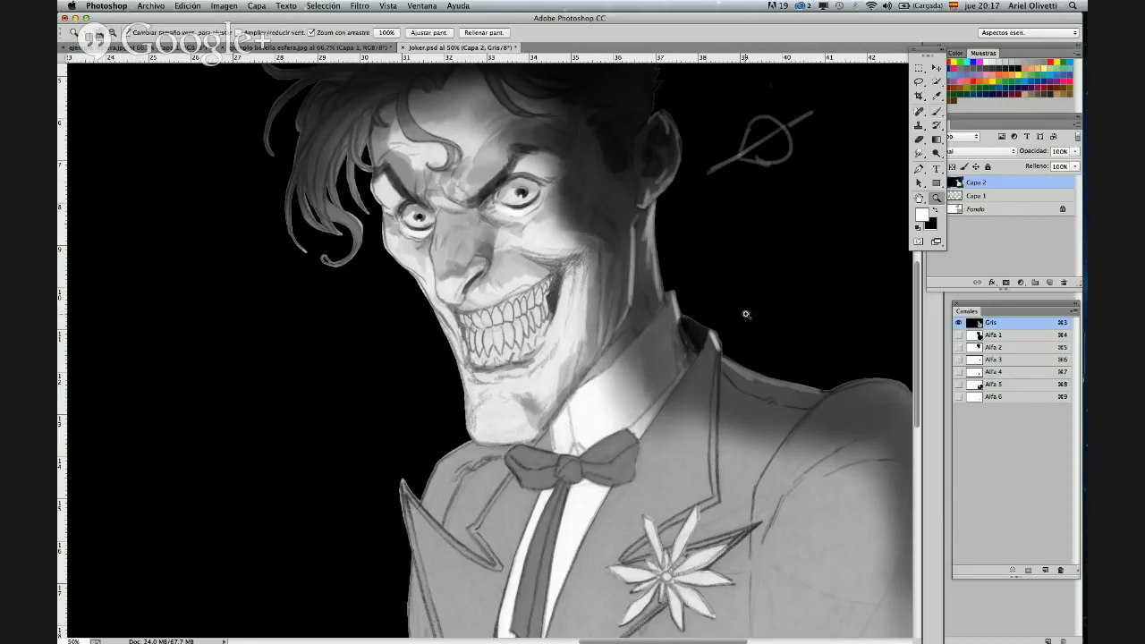
{"action": "left_click", "coordinate": [756, 305], "text": "alt"}
{"action": "left_click", "coordinate": [754, 304], "text": "alt"}
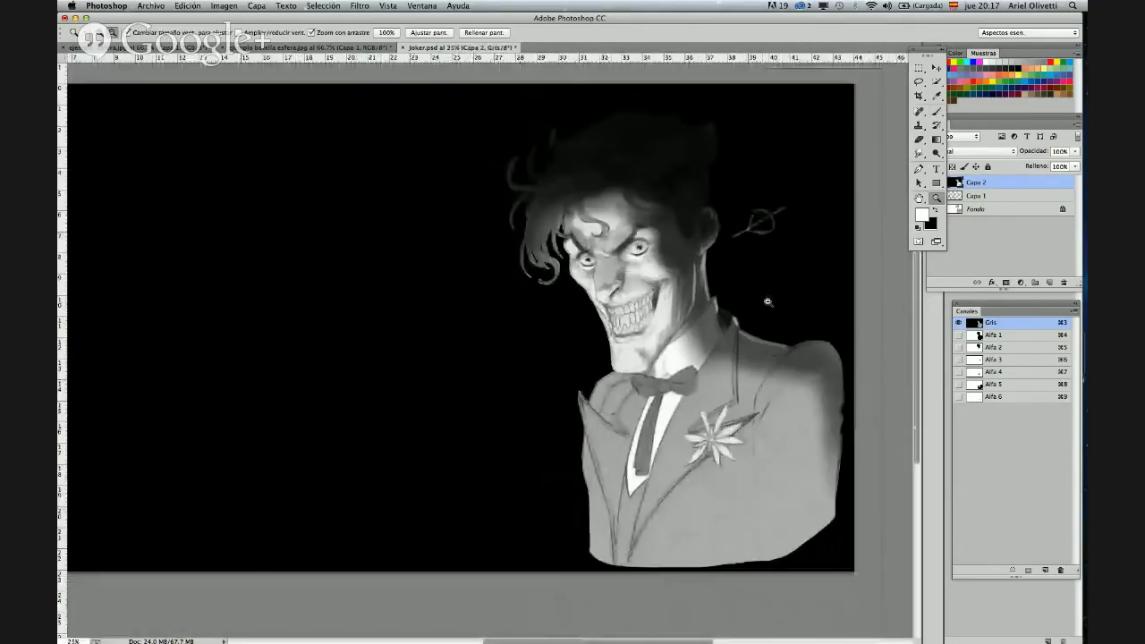
{"action": "key", "text": "b"}
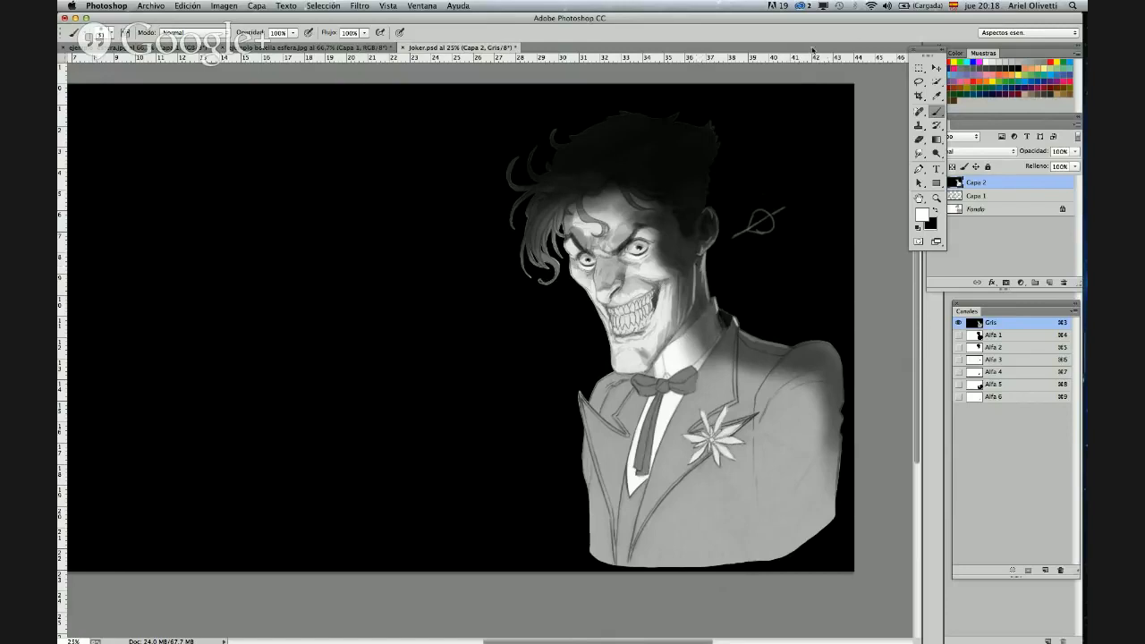
- Detach the Joker document into a floating window, minimise it and shrink the application window to uncover the desktop
{"action": "left_click_drag", "start_coordinate": [813, 48], "coordinate": [811, 87]}
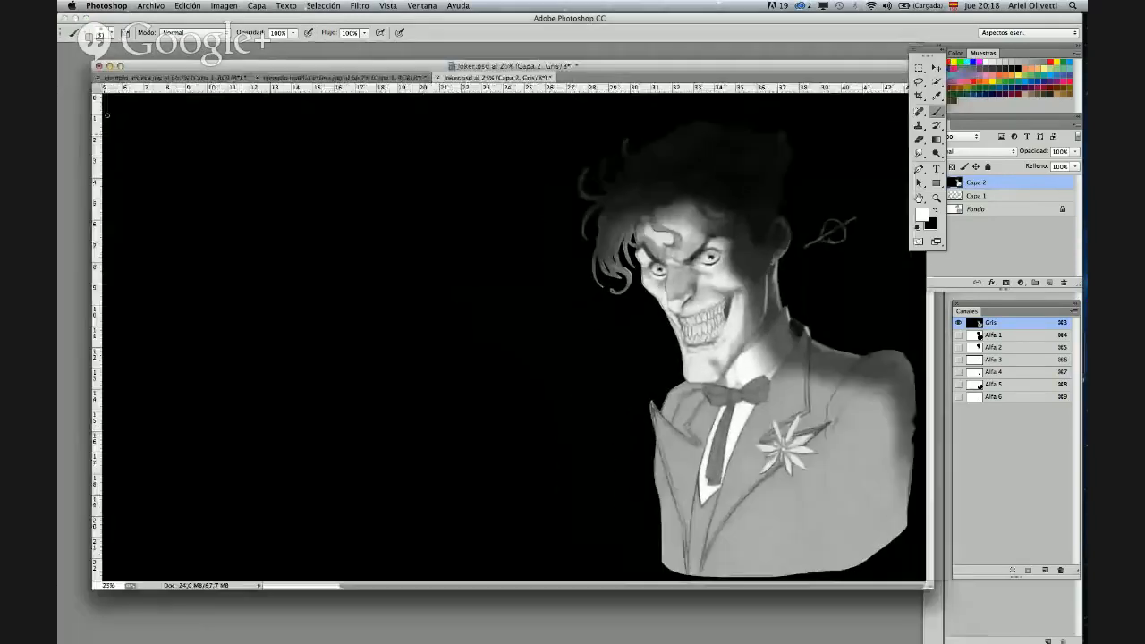
{"action": "left_click", "coordinate": [109, 66]}
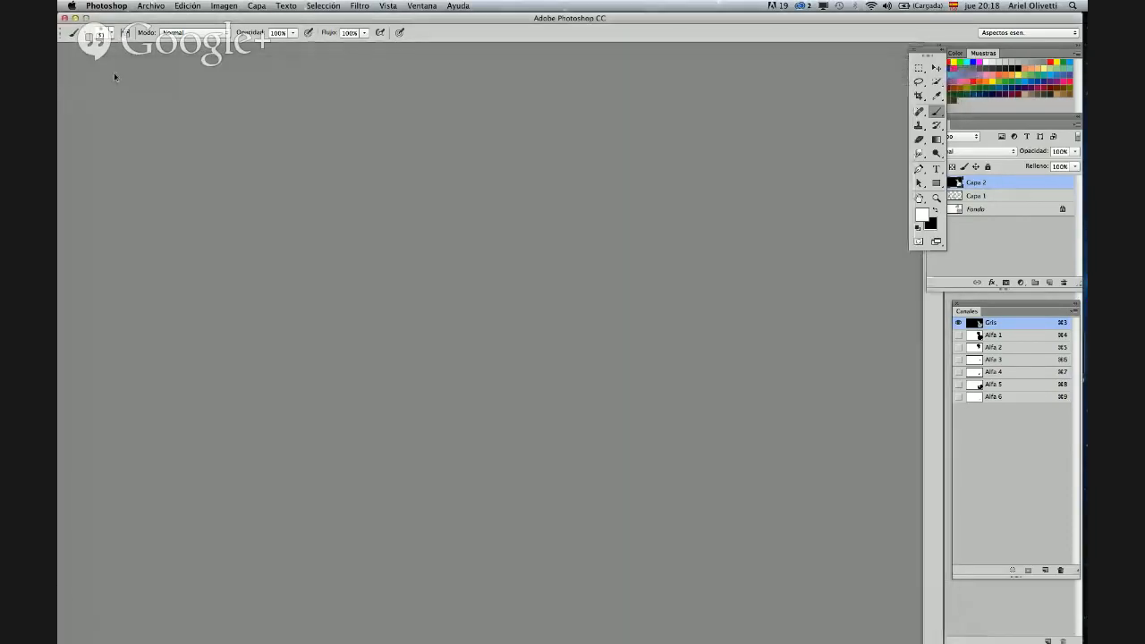
{"action": "double_click", "coordinate": [877, 20]}
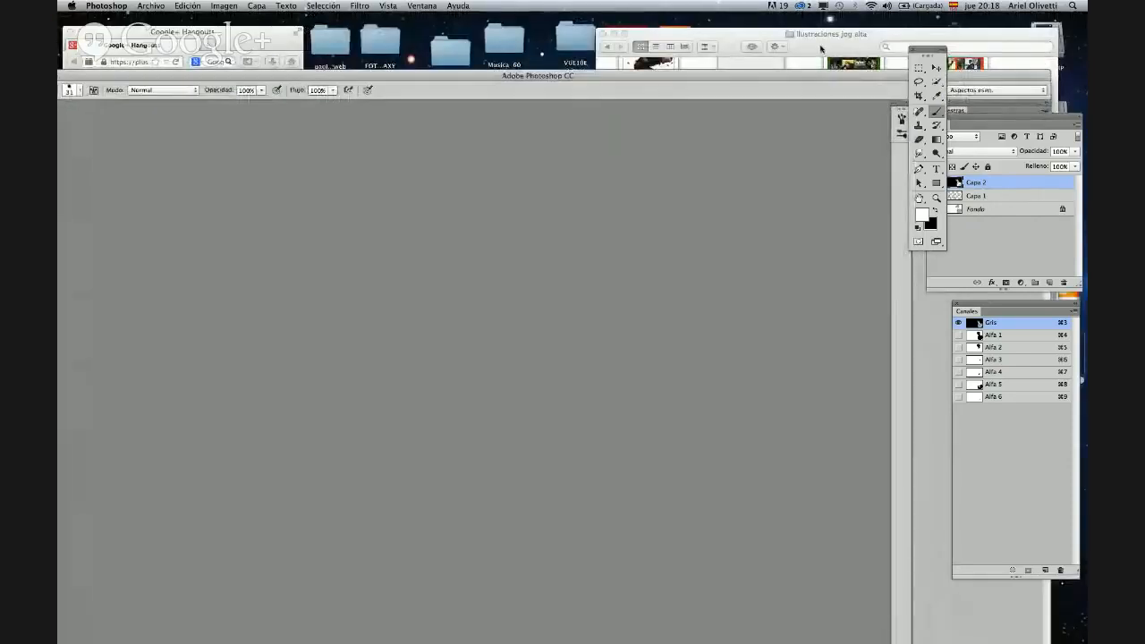
- Open Hercules 1 cover.jpg from the Ilustraciones jpg alta folder in Photoshop and move the application window up
{"action": "left_click", "coordinate": [821, 49]}
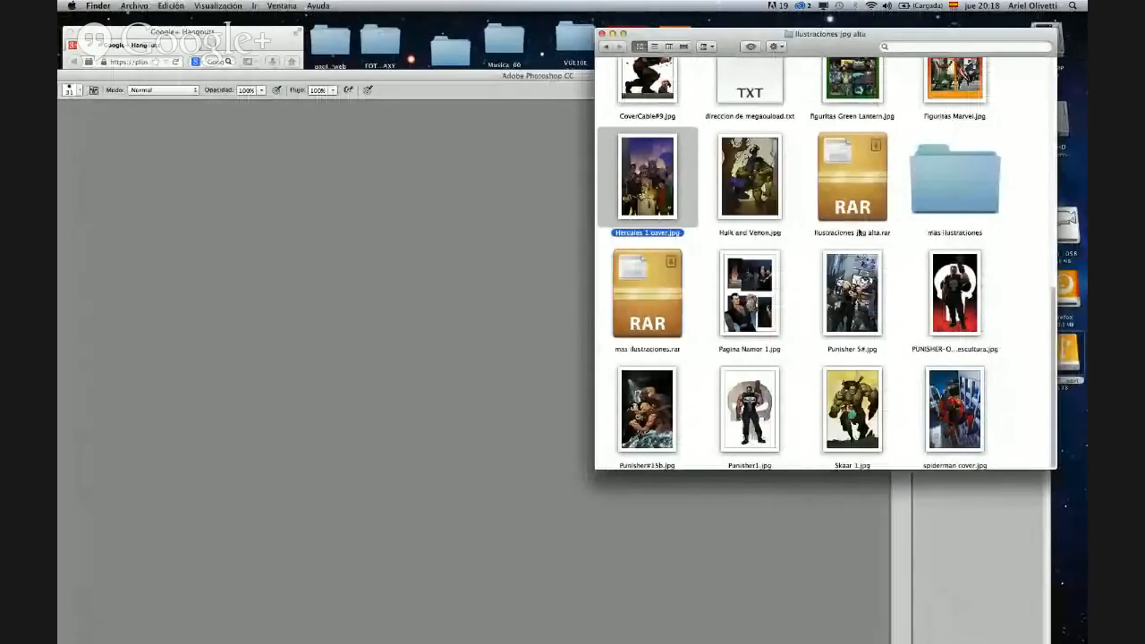
{"action": "left_click_drag", "start_coordinate": [599, 208], "coordinate": [434, 323]}
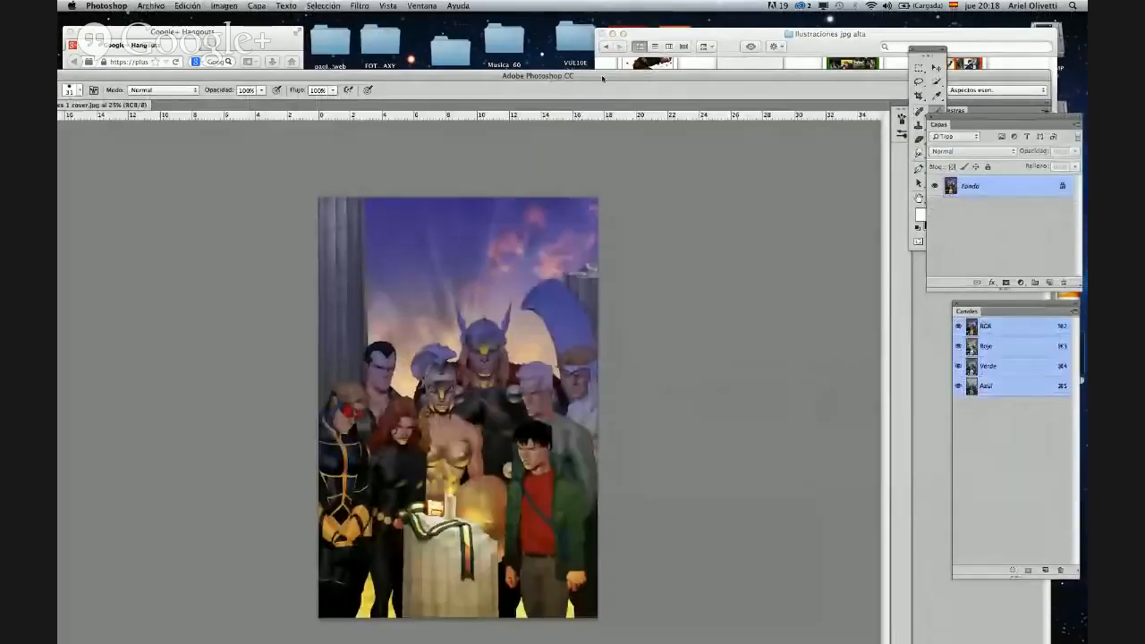
{"action": "left_click_drag", "start_coordinate": [602, 77], "coordinate": [647, 23]}
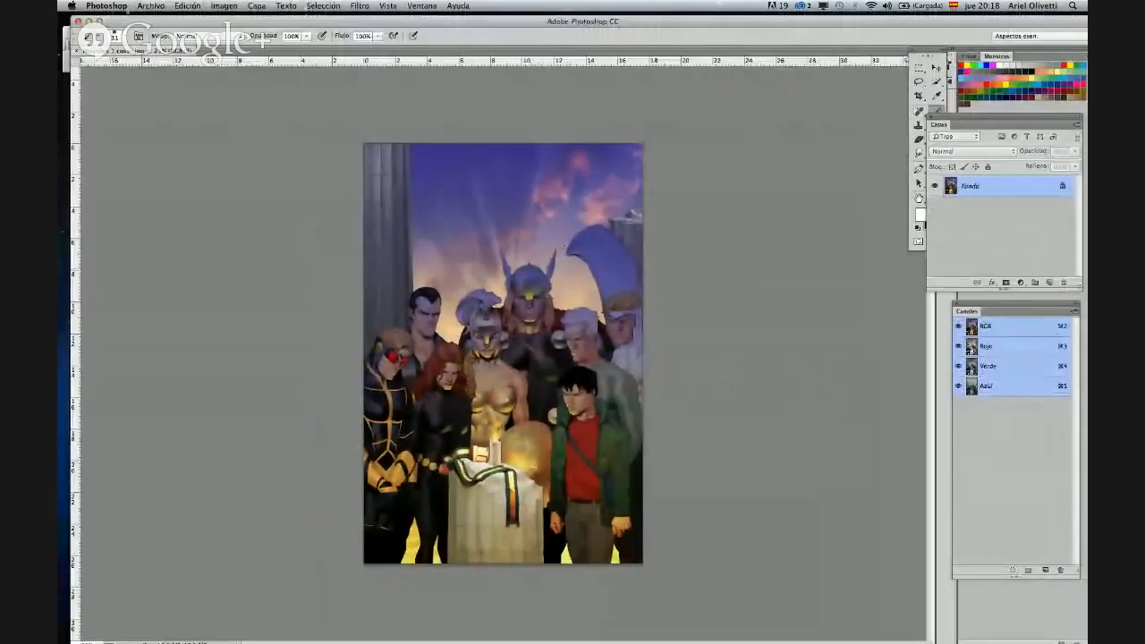
- Examine at 50% zoom how the candlelight from below and the ambient light model the figures on the Hercules cover
{"action": "key", "text": "z"}
{"action": "key", "text": "super+plus"}
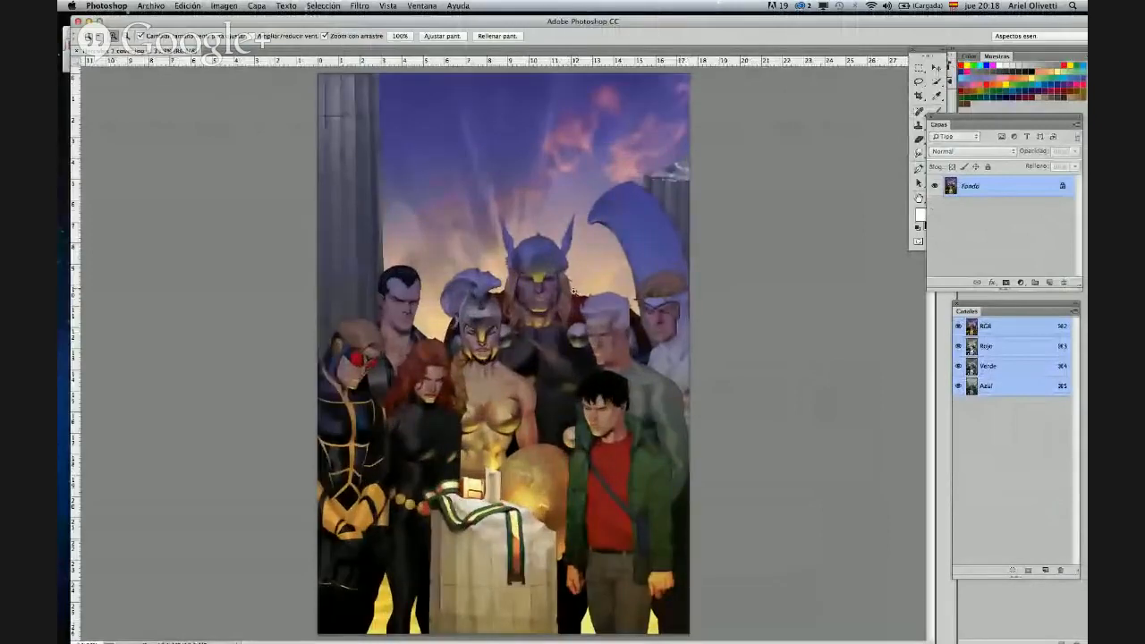
{"action": "left_click", "coordinate": [574, 288]}
{"action": "key", "text": "b"}
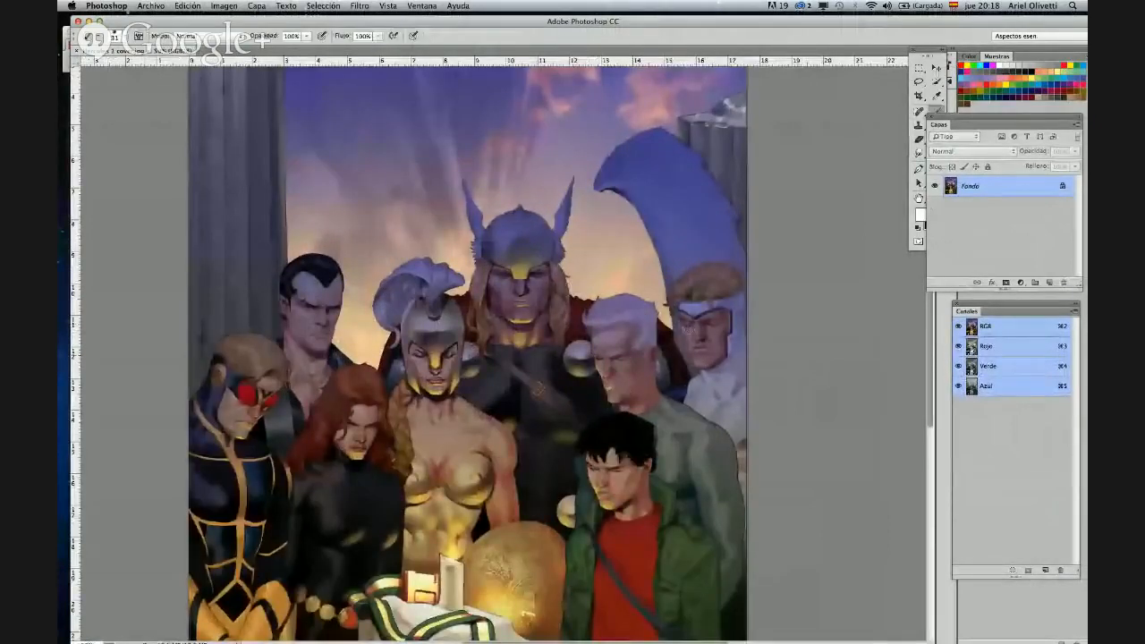
{"action": "scroll", "coordinate": [717, 261], "scroll_direction": "down", "scroll_amount": 5}
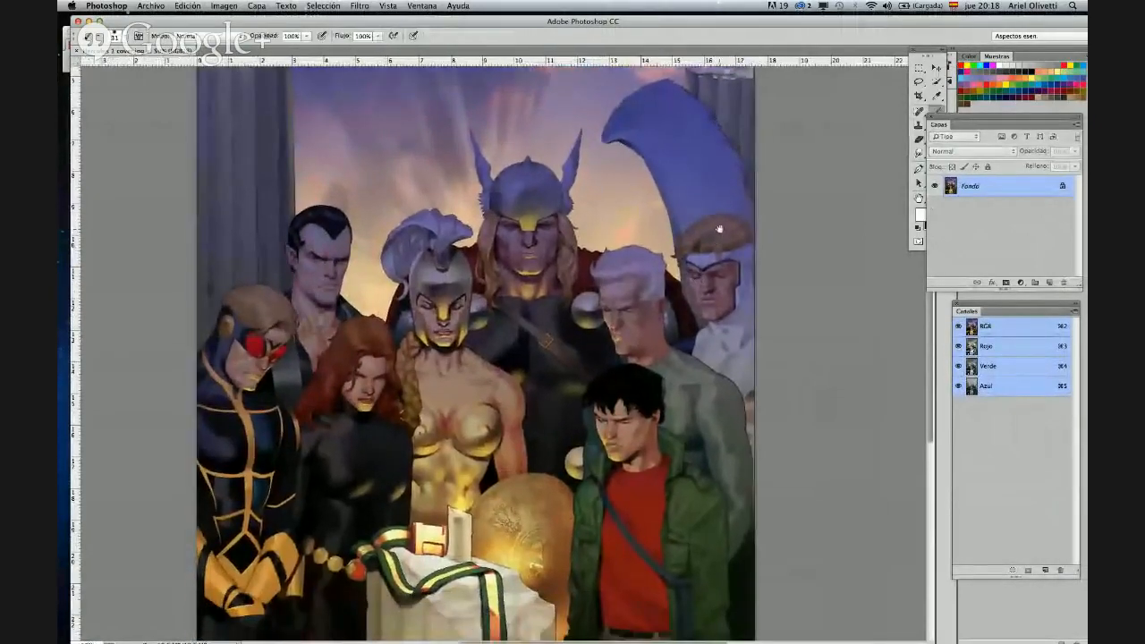
{"action": "scroll", "coordinate": [718, 260], "scroll_direction": "up", "scroll_amount": 2}
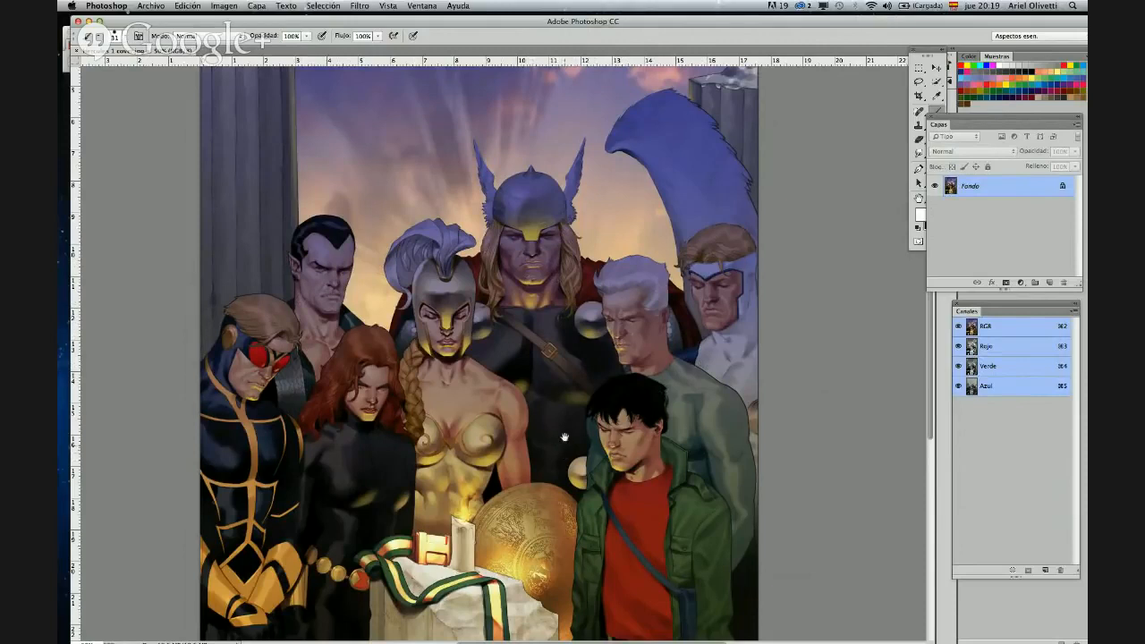
{"action": "left_click_drag", "start_coordinate": [543, 465], "coordinate": [540, 430]}
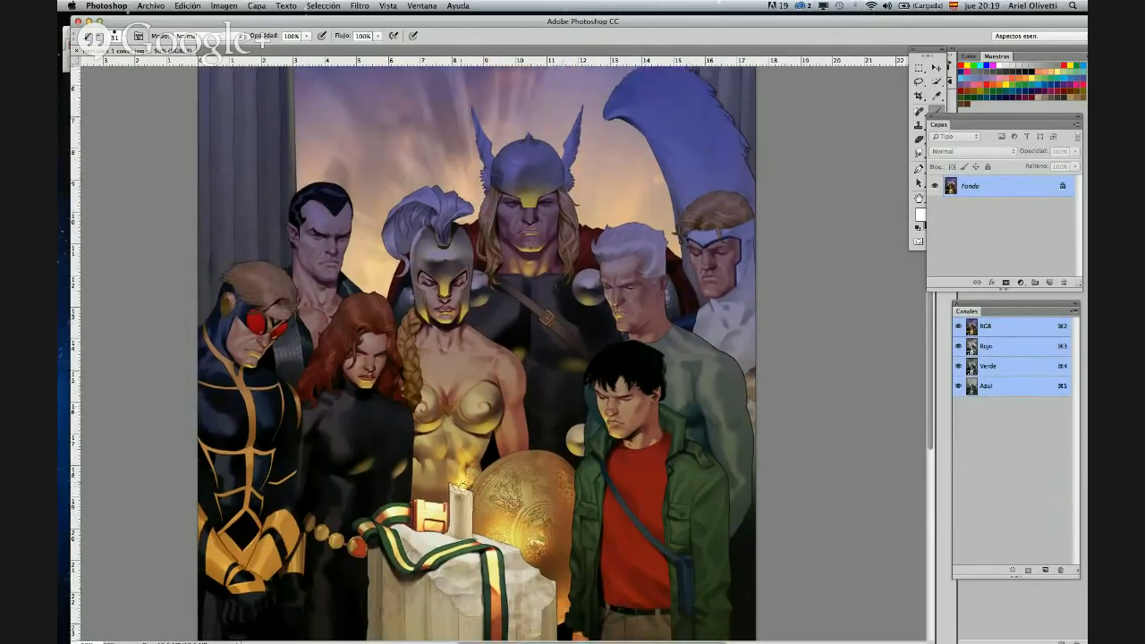
{"action": "left_click_drag", "start_coordinate": [465, 482], "coordinate": [460, 458]}
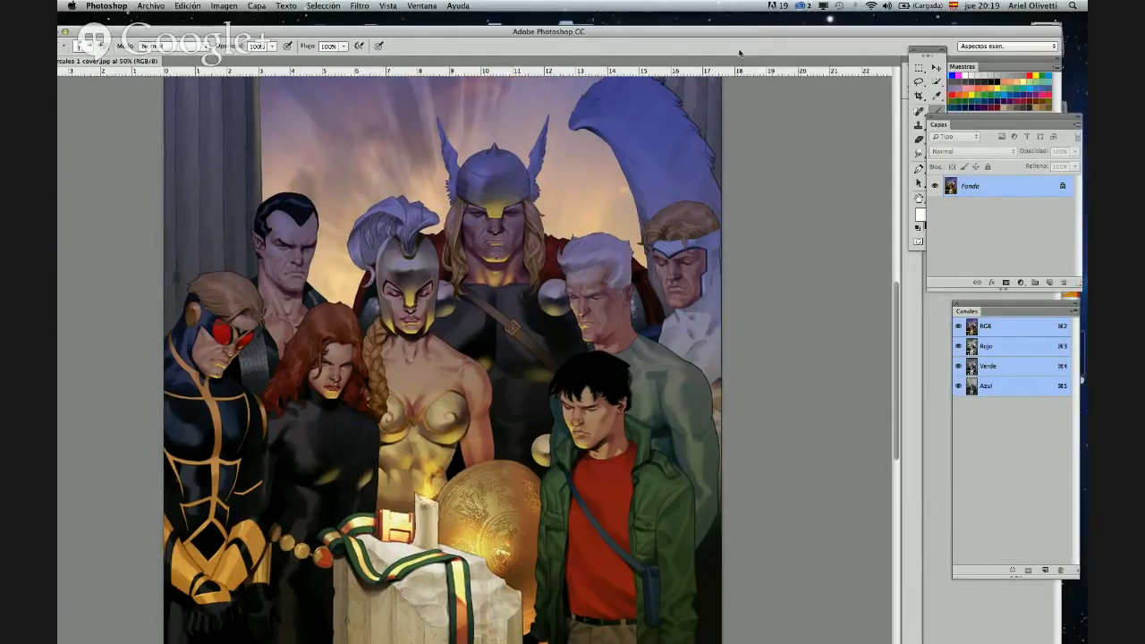
- Open the Punisher sculpture illustration from the Ilustraciones jpg alta folder in Vista Previa and widen its window
{"action": "double_click", "coordinate": [805, 26]}
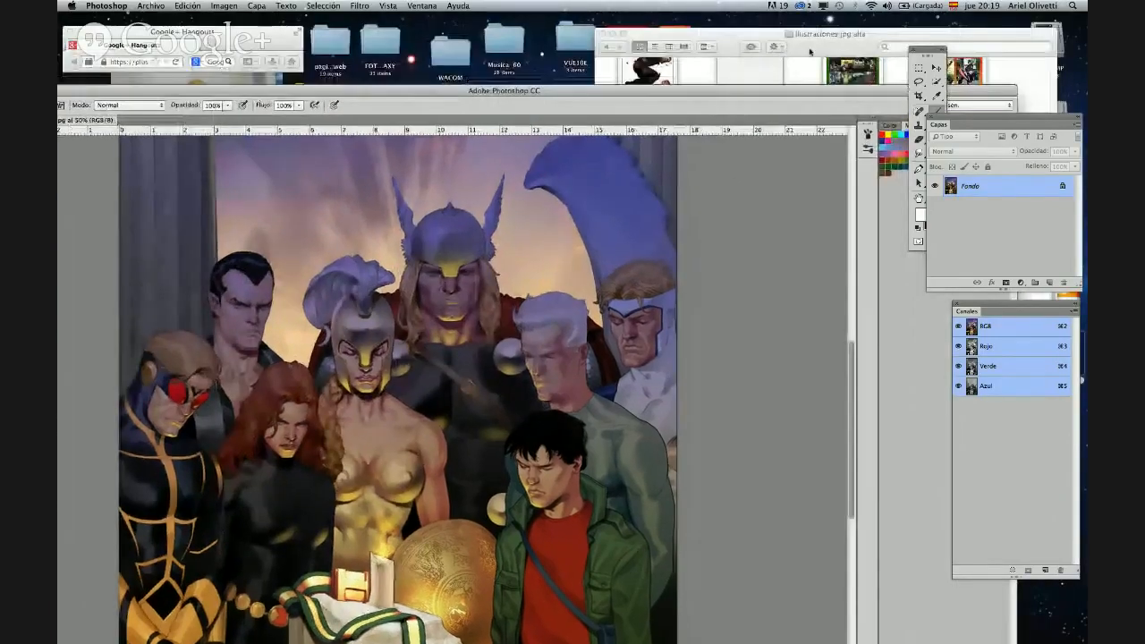
{"action": "left_click", "coordinate": [809, 51]}
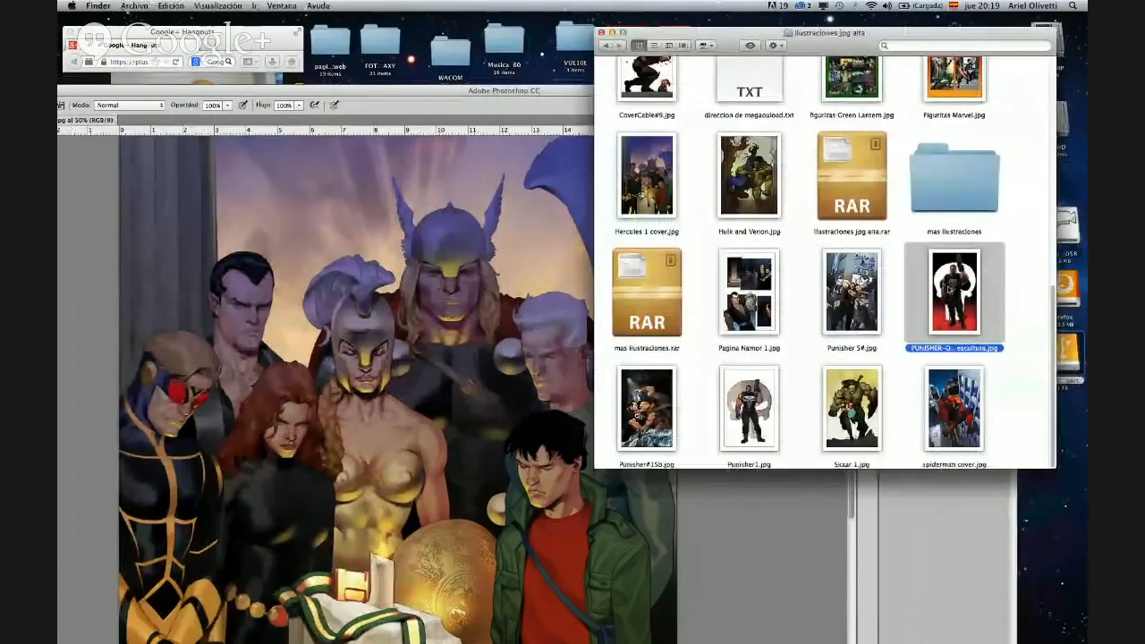
{"action": "double_click", "coordinate": [950, 288]}
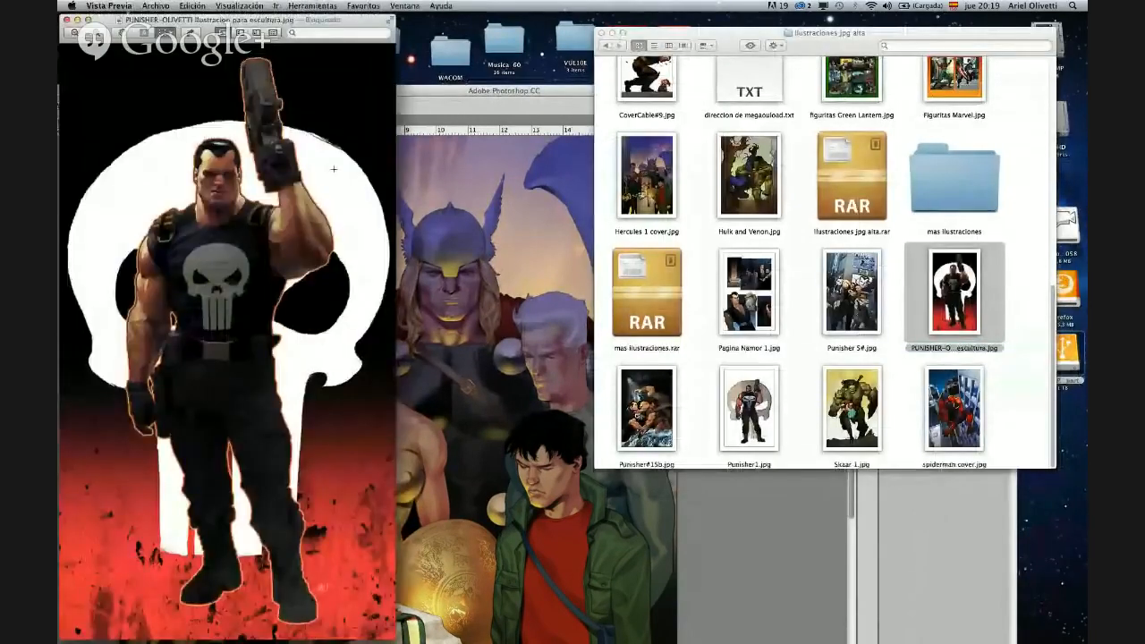
{"action": "left_click_drag", "start_coordinate": [336, 33], "coordinate": [410, 20]}
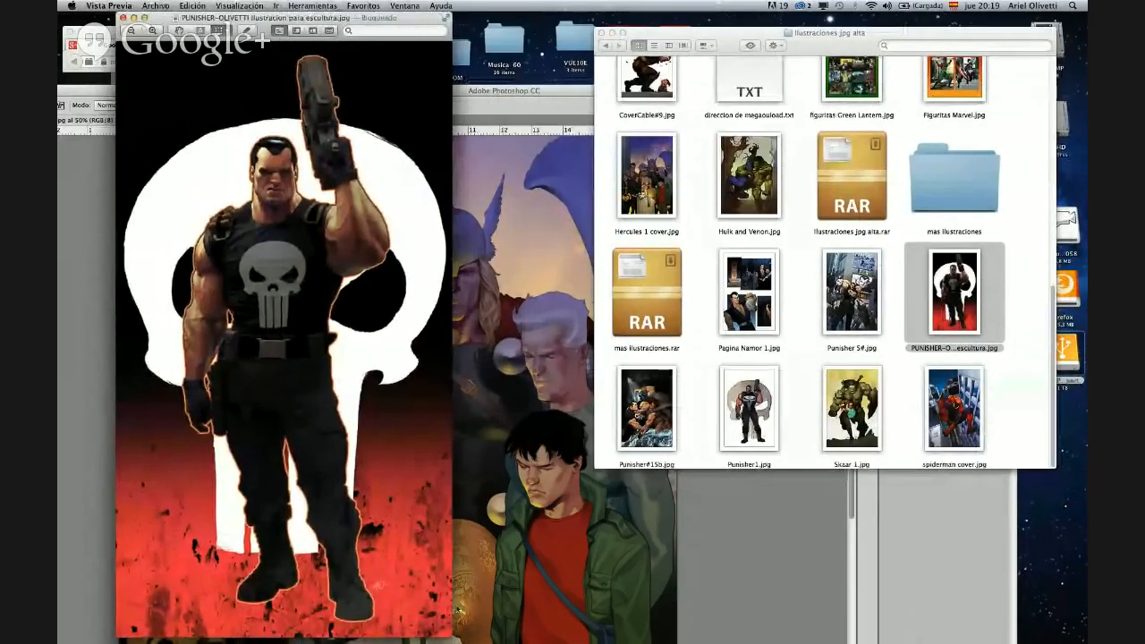
{"action": "left_click_drag", "start_coordinate": [455, 639], "coordinate": [927, 641]}
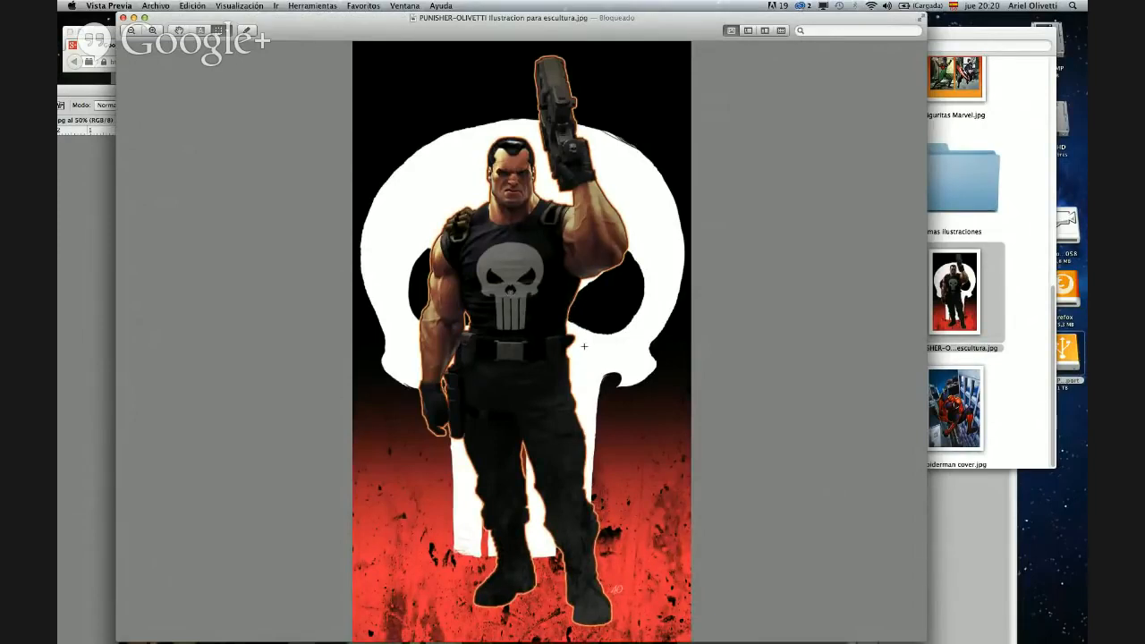
- Examine the edge light around the enlarged Punisher figure, then close the illustration
{"action": "left_click", "coordinate": [153, 32]}
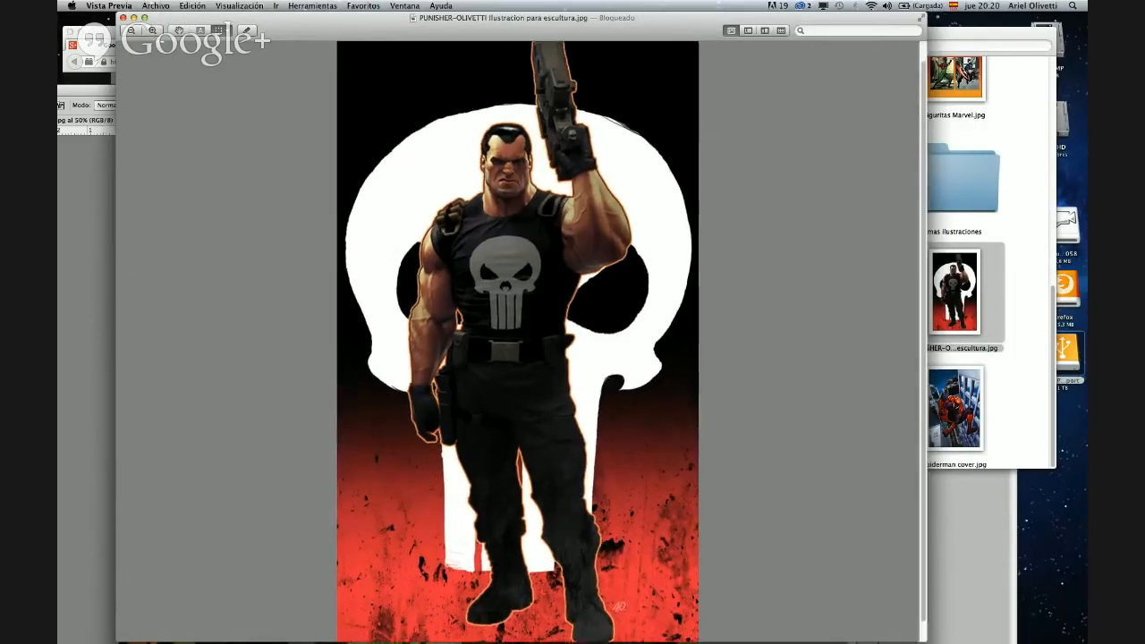
{"action": "left_click", "coordinate": [153, 31]}
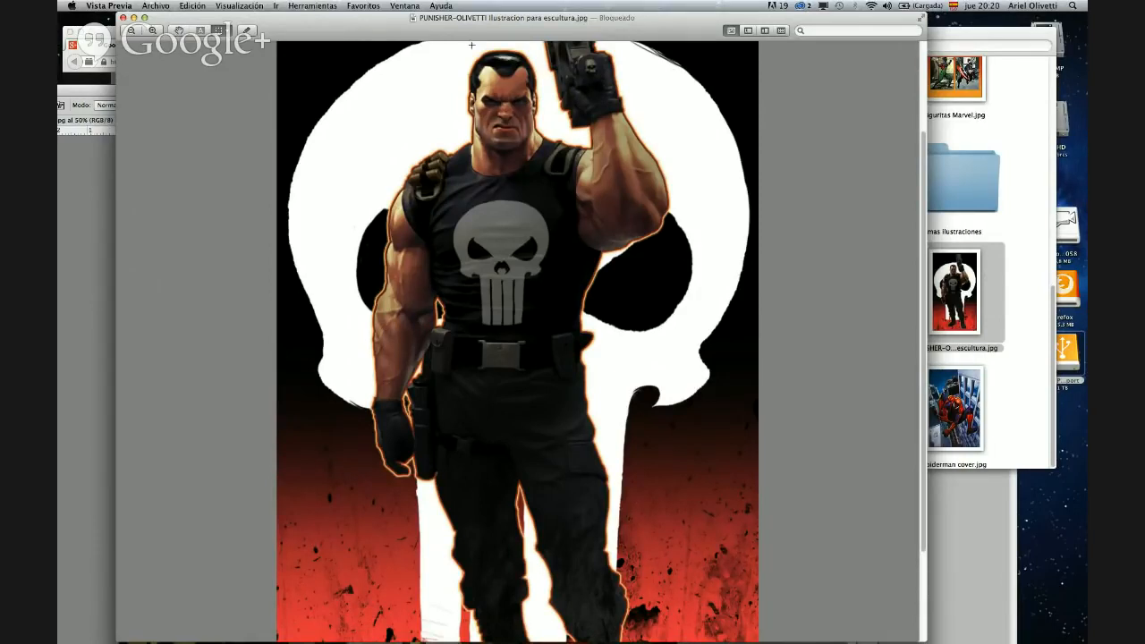
{"action": "left_click_drag", "start_coordinate": [492, 34], "coordinate": [484, 57]}
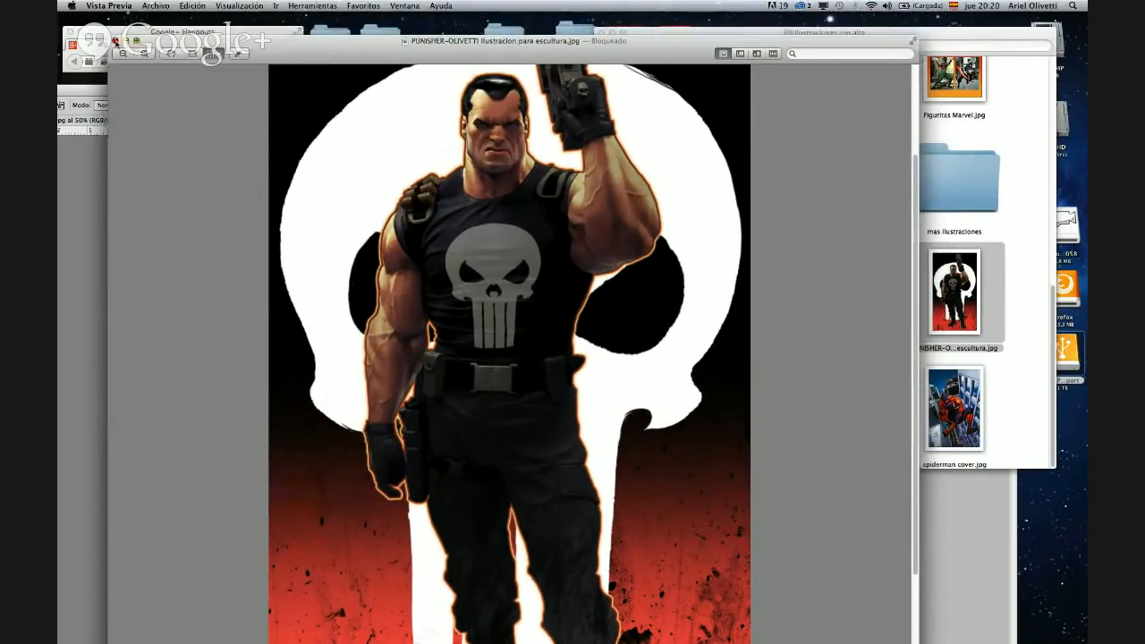
{"action": "left_click", "coordinate": [116, 41]}
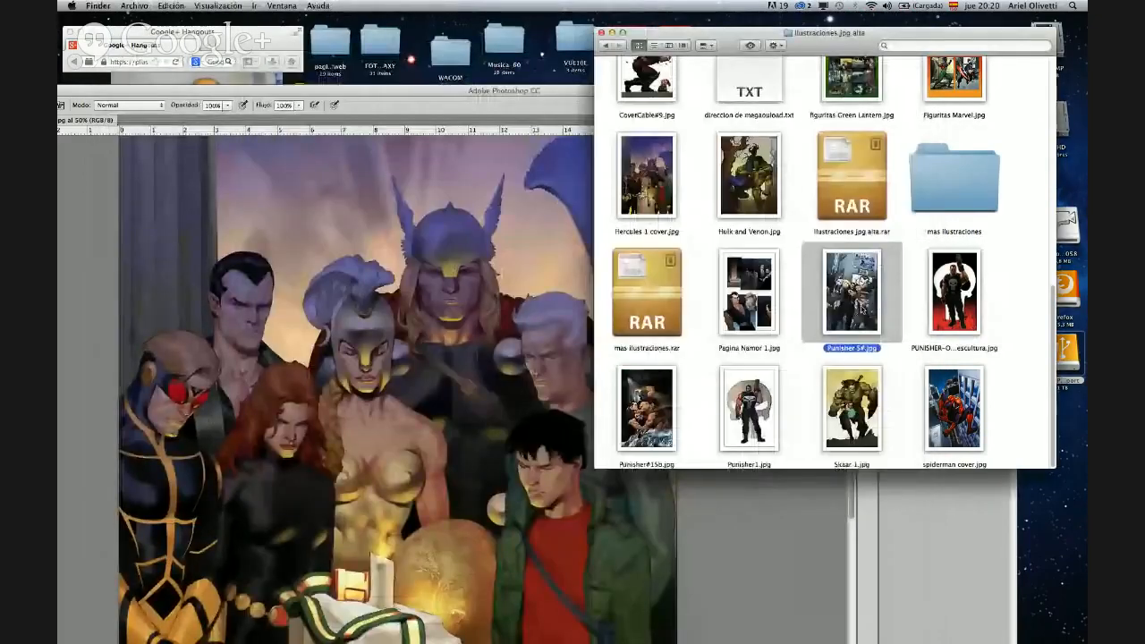
- Open Skaar 1.jpg from the folder in Vista Previa and enlarge it to examine the lighting on both figures
{"action": "key", "text": "Down"}
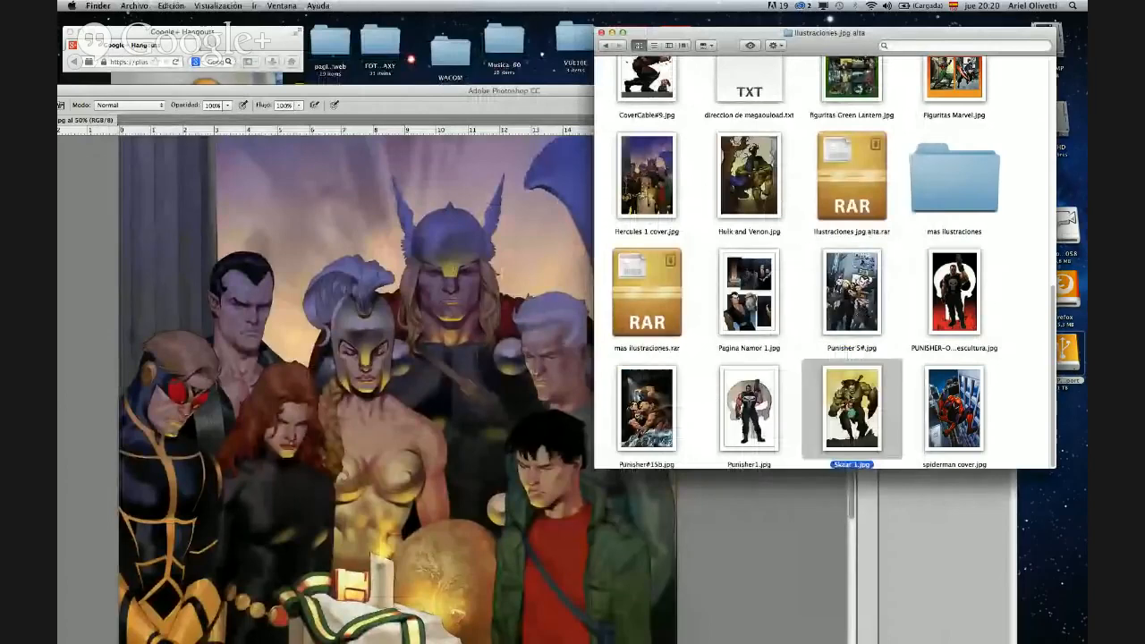
{"action": "key", "text": "super+o"}
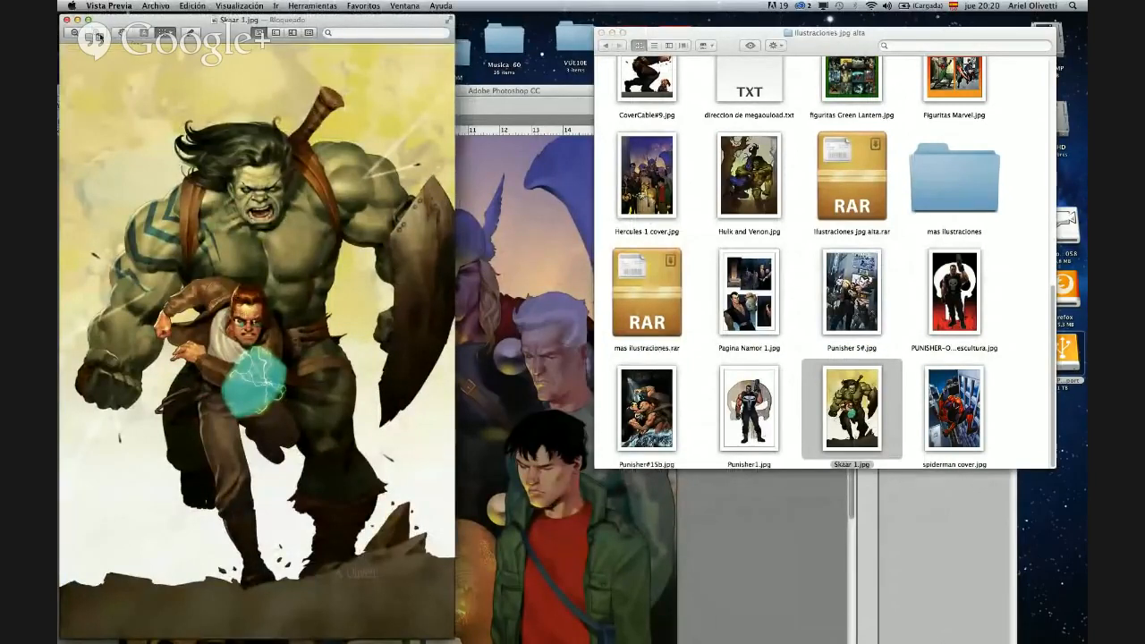
{"action": "key", "text": "super+plus"}
{"action": "left_click_drag", "start_coordinate": [196, 261], "coordinate": [282, 346]}
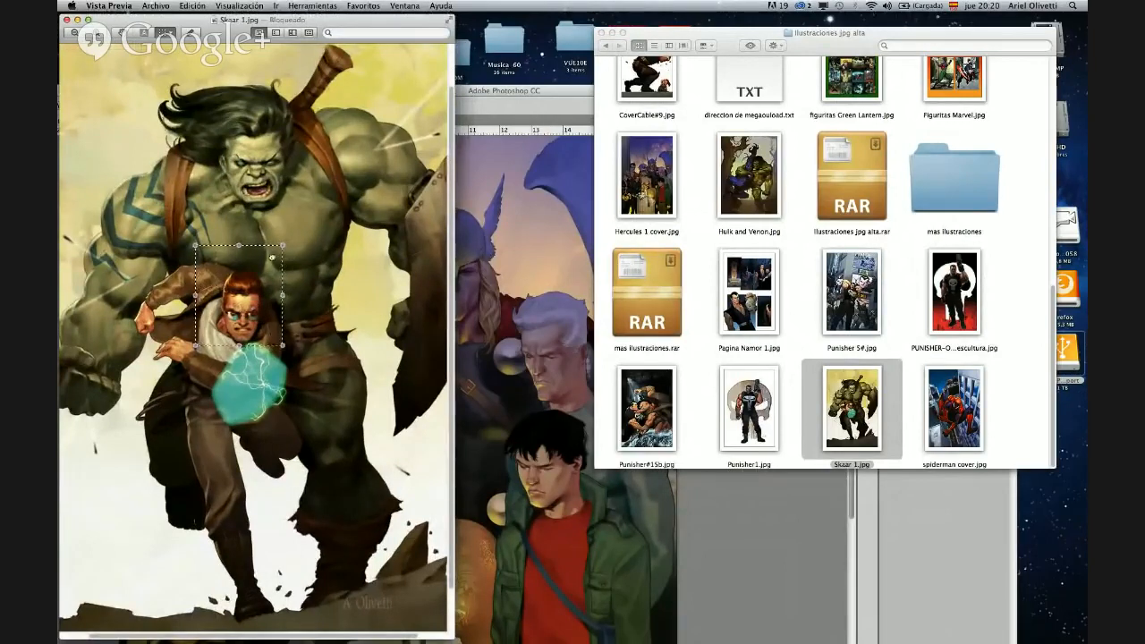
{"action": "left_click_drag", "start_coordinate": [263, 302], "coordinate": [380, 265]}
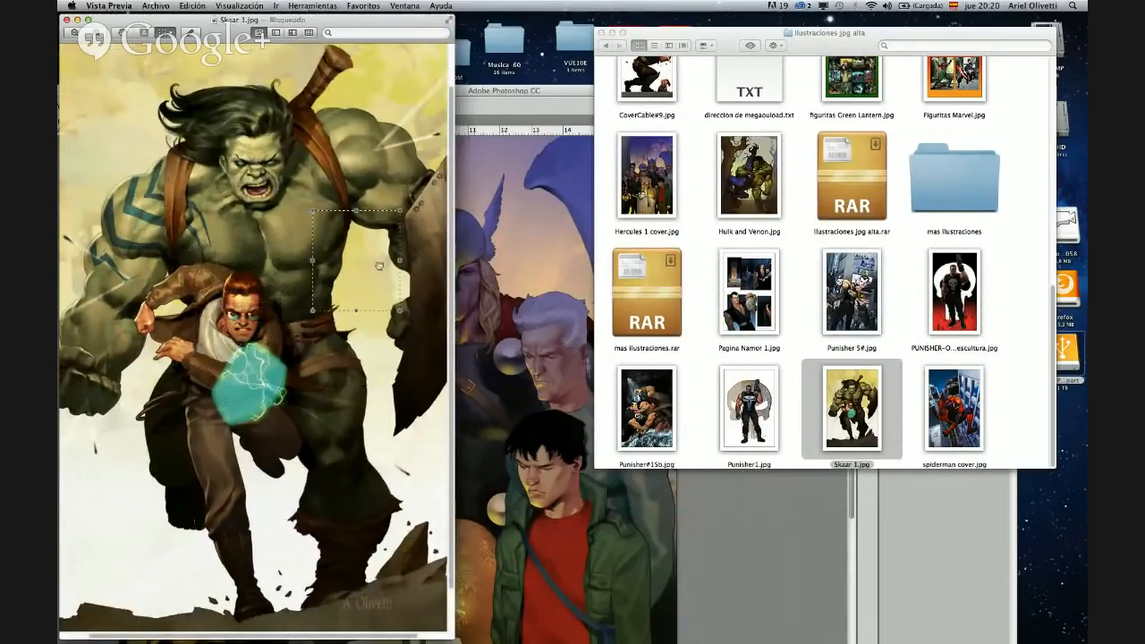
- Examine the enlarged light and reflections on the red-haired man's face and energy sphere in the Skaar illustration, then close it
{"action": "left_click", "coordinate": [98, 35]}
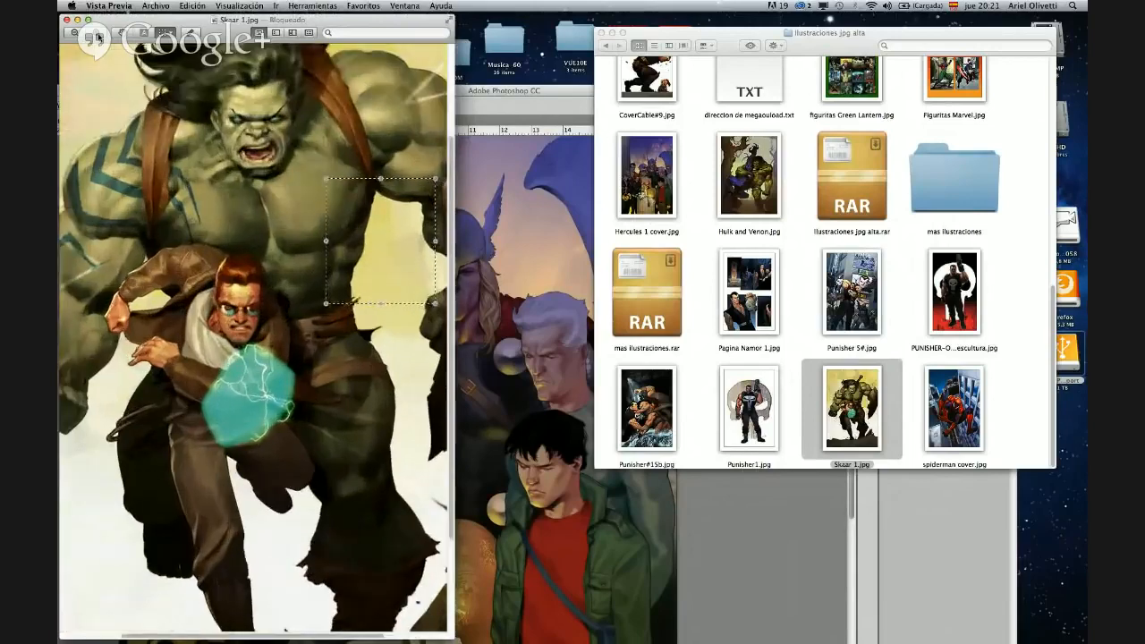
{"action": "left_click", "coordinate": [98, 36]}
{"action": "left_click", "coordinate": [98, 36]}
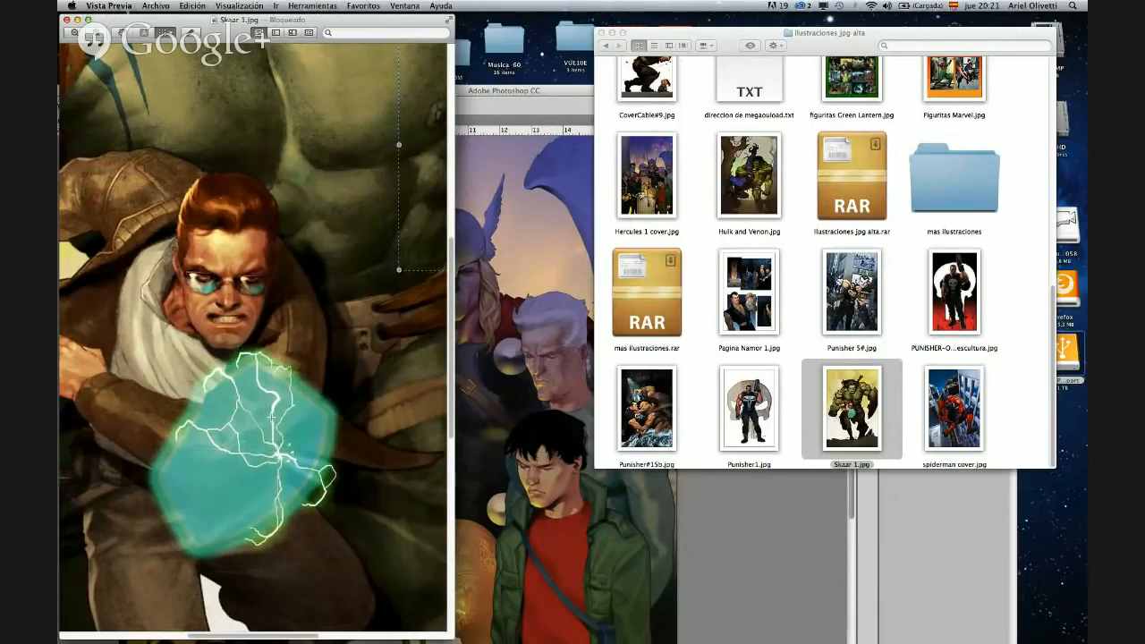
{"action": "left_click", "coordinate": [66, 18]}
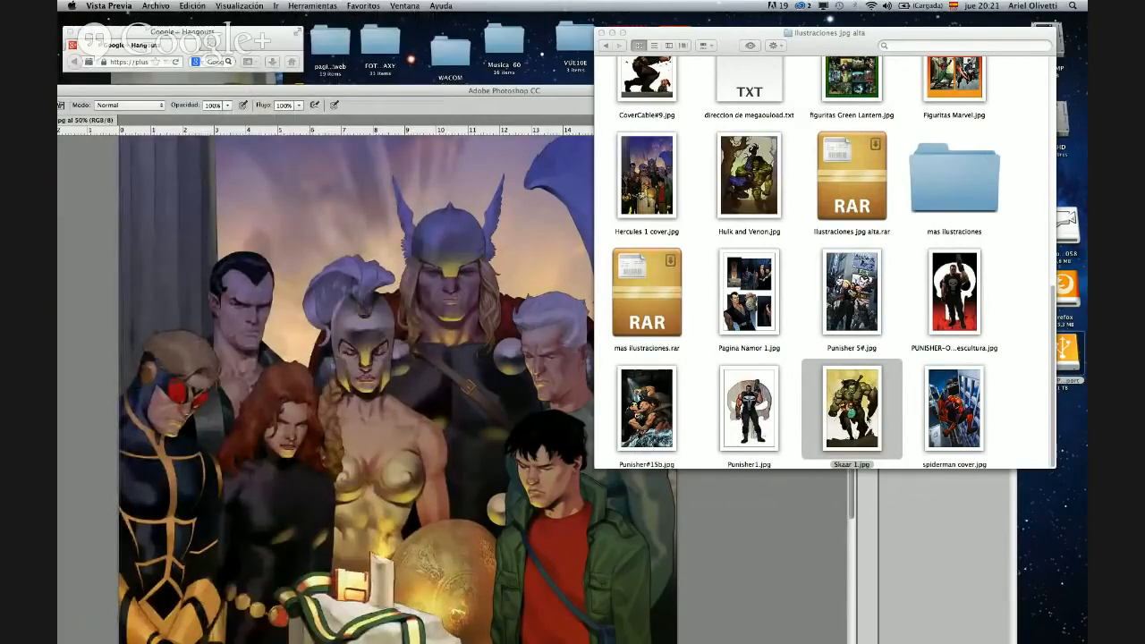
- Switch to Photoshop, place Skaar 1.jpg over the Hercules cover and enlarge the red-haired man to 100%
{"action": "left_click", "coordinate": [569, 141]}
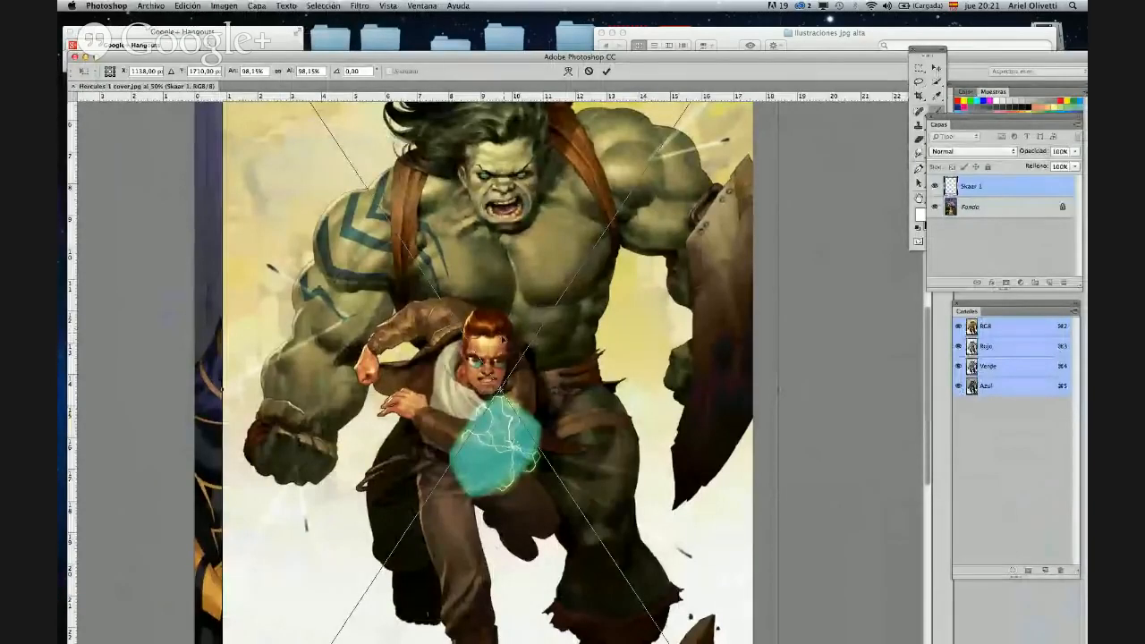
{"action": "key", "text": "Return"}
{"action": "key", "text": "z"}
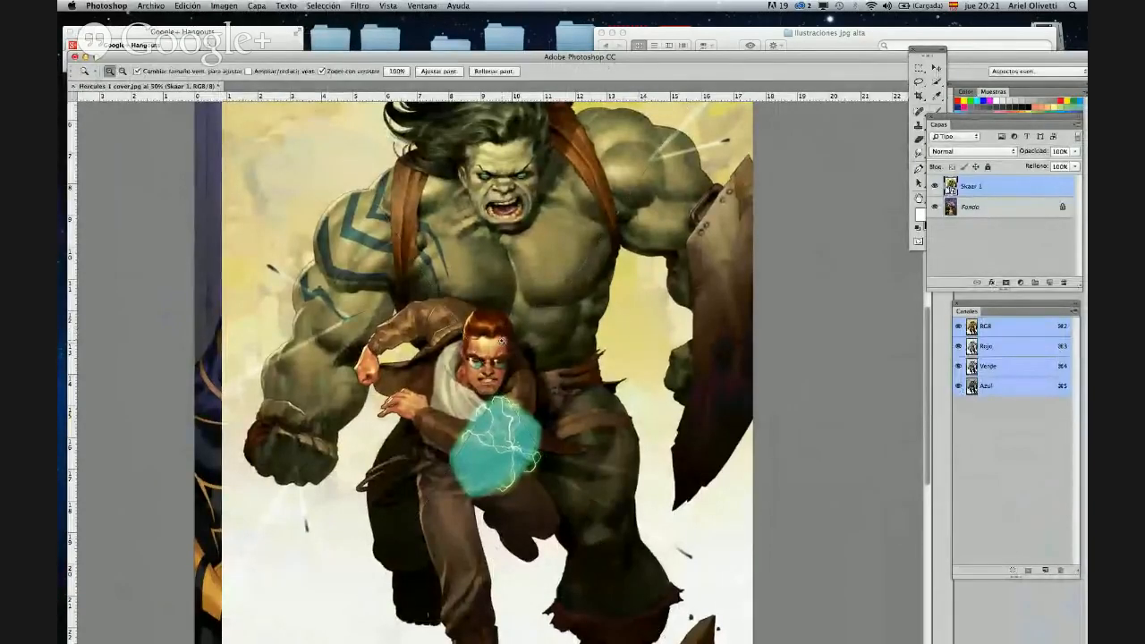
{"action": "left_click", "coordinate": [502, 341]}
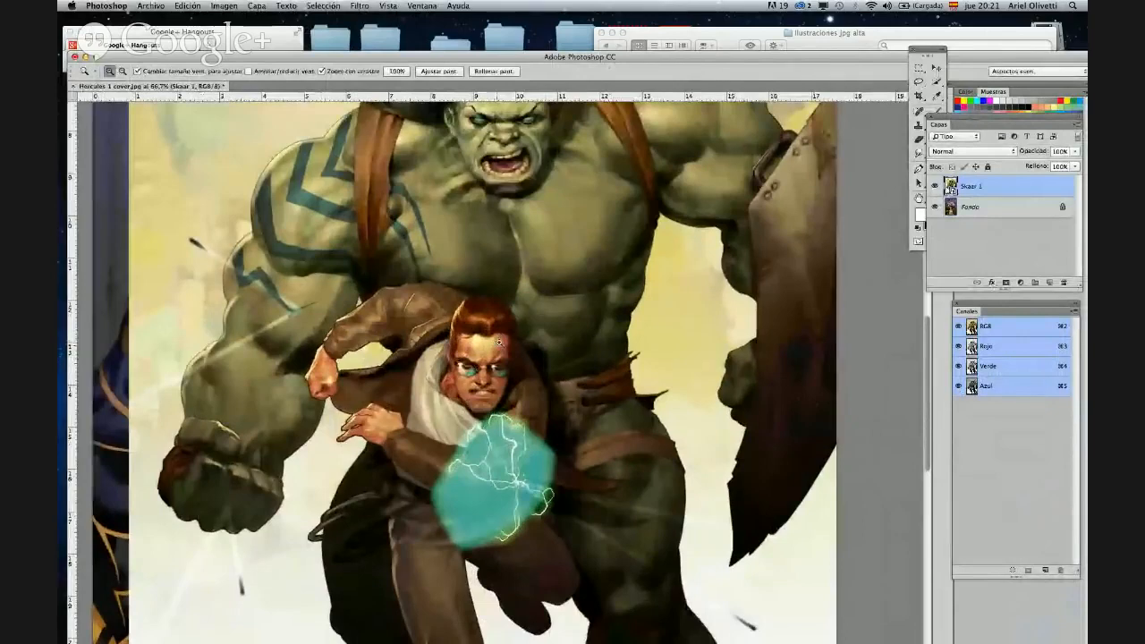
{"action": "left_click", "coordinate": [500, 341]}
- Examine the edge light along Skaar's arm and the man in front at 100%, then view the whole illustration at 33.3%
{"action": "key", "text": "b"}
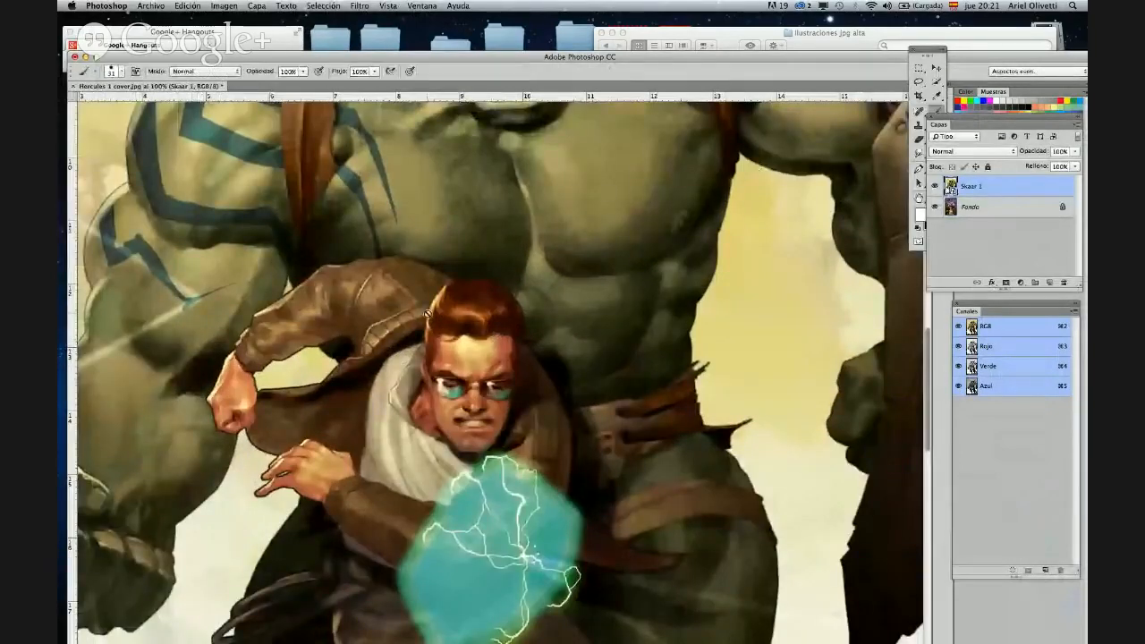
{"action": "left_click", "coordinate": [928, 51]}
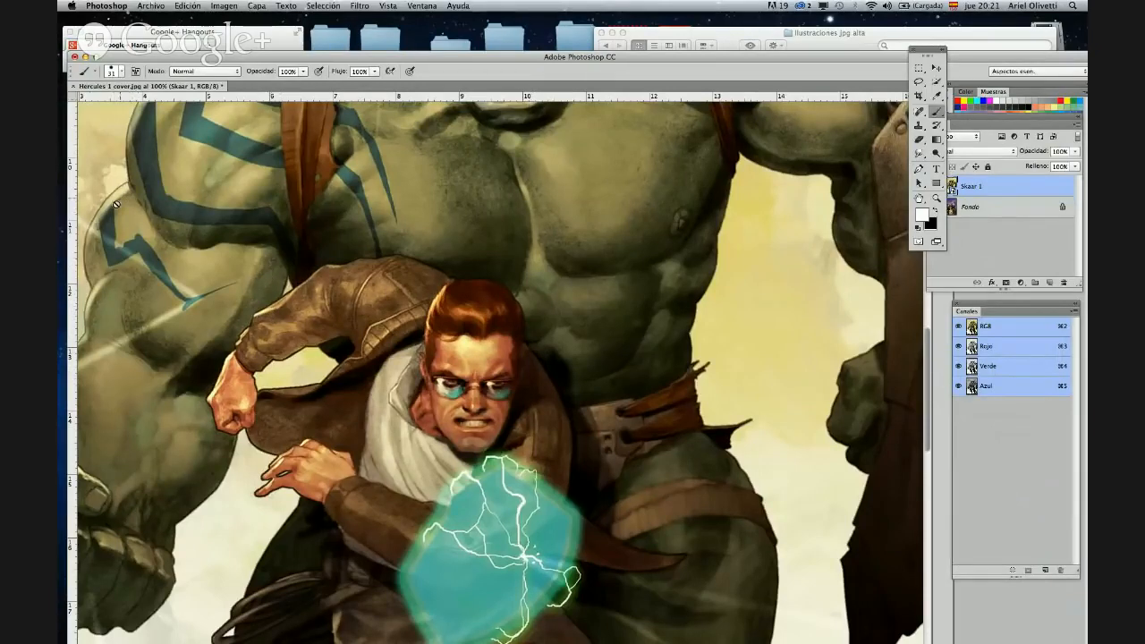
{"action": "key", "text": "z"}
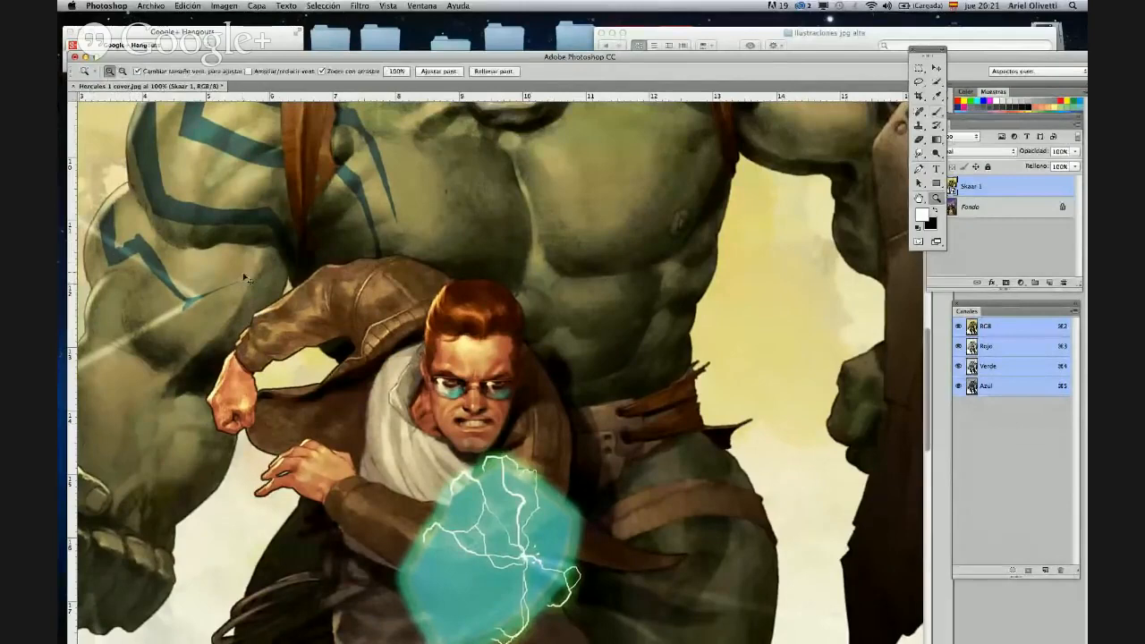
{"action": "left_click", "coordinate": [248, 261], "text": "alt"}
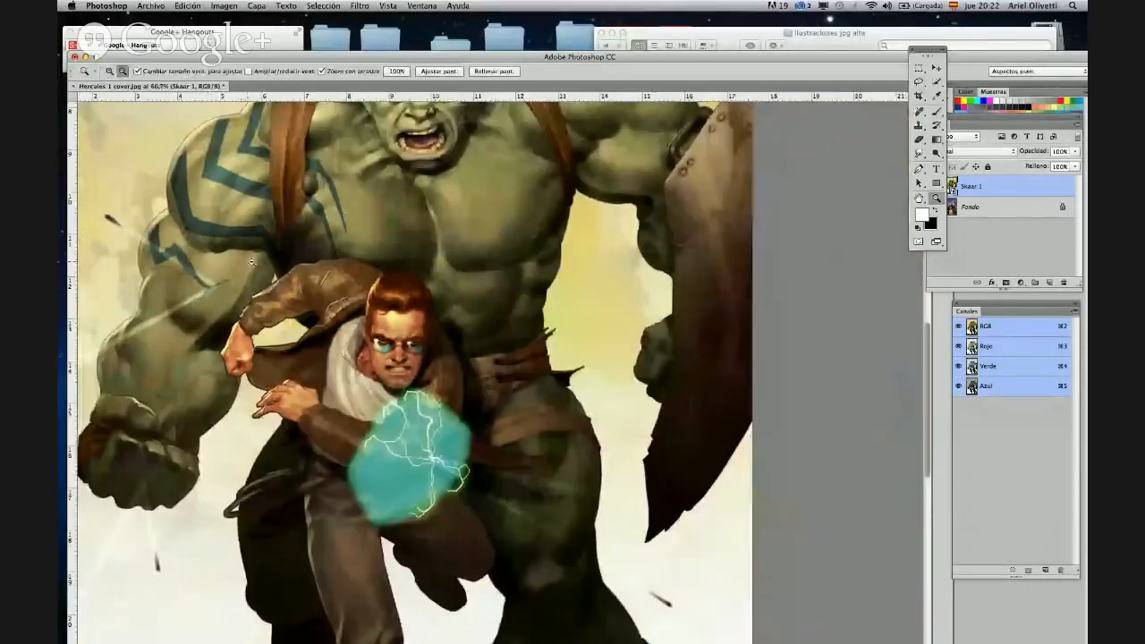
{"action": "left_click", "coordinate": [249, 272], "text": "alt"}
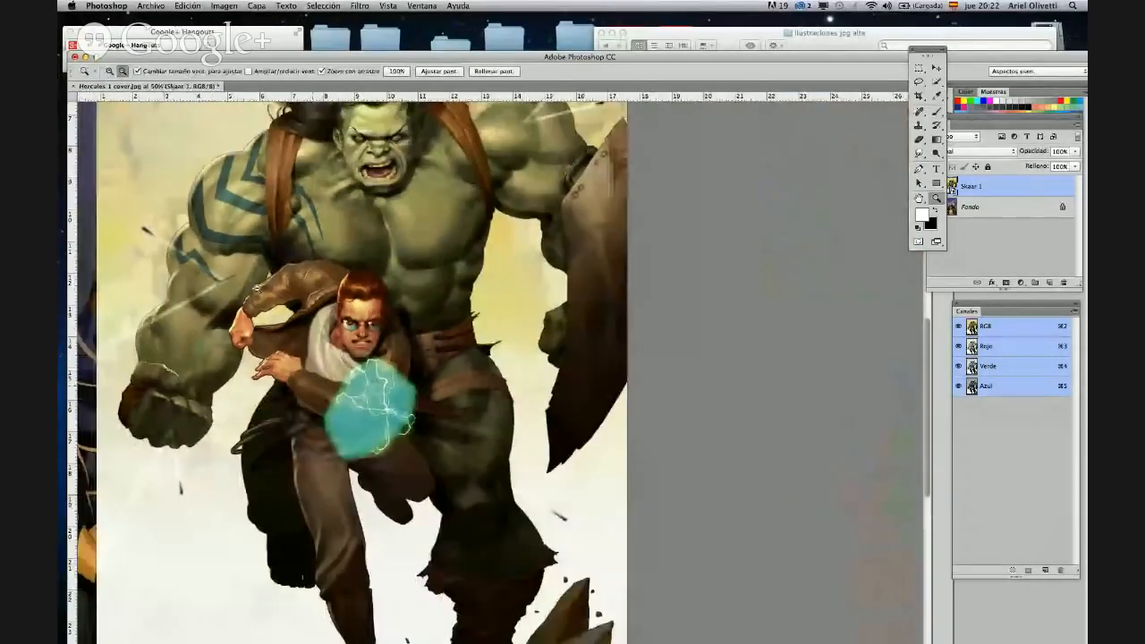
{"action": "left_click", "coordinate": [408, 212], "text": "alt"}
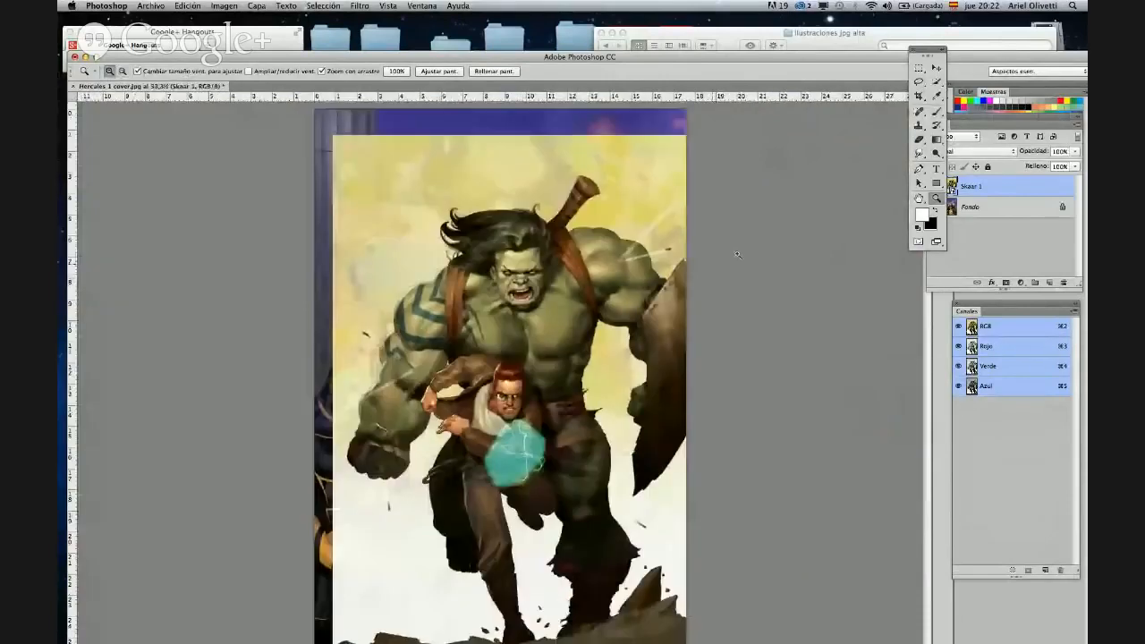
- Open CABLE#4cover.jpg from the Ilustraciones jpg alta folder in Vista Previa and reposition its window over the Photoshop document
{"action": "left_click", "coordinate": [857, 43]}
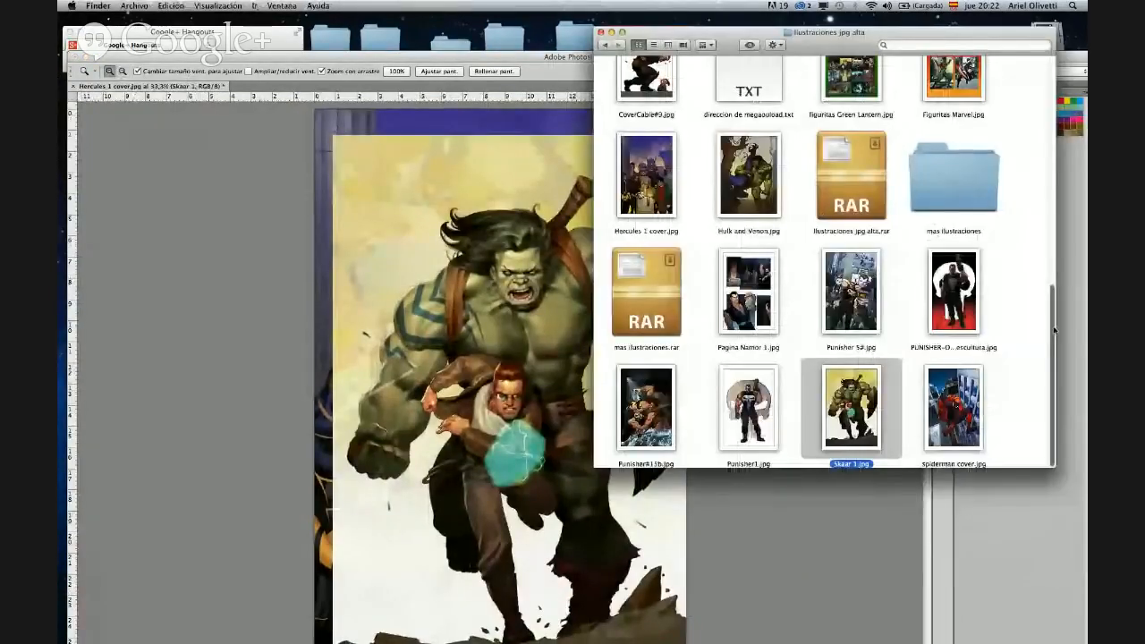
{"action": "left_click_drag", "start_coordinate": [1055, 338], "coordinate": [1058, 185]}
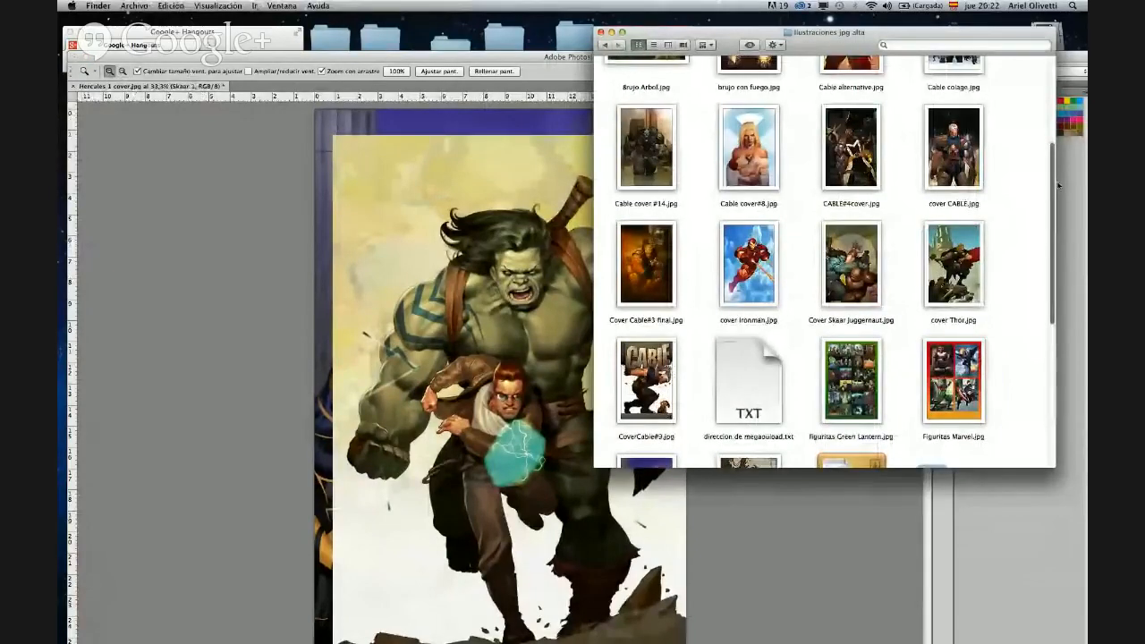
{"action": "scroll", "coordinate": [949, 187], "scroll_direction": "up", "scroll_amount": 3}
{"action": "left_click", "coordinate": [850, 224]}
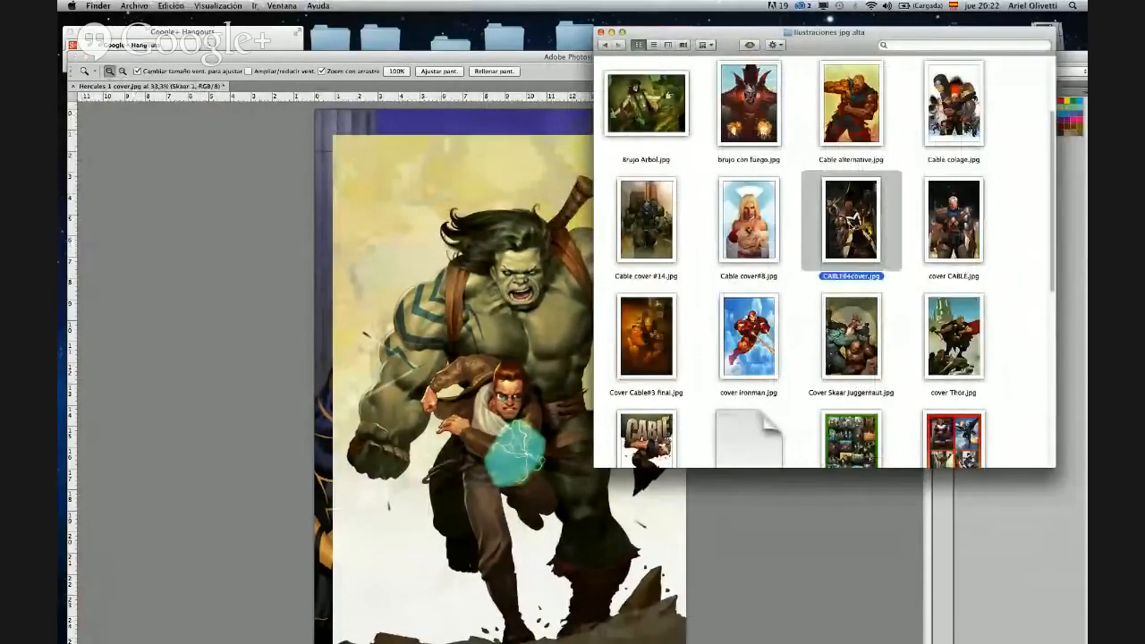
{"action": "double_click", "coordinate": [850, 224]}
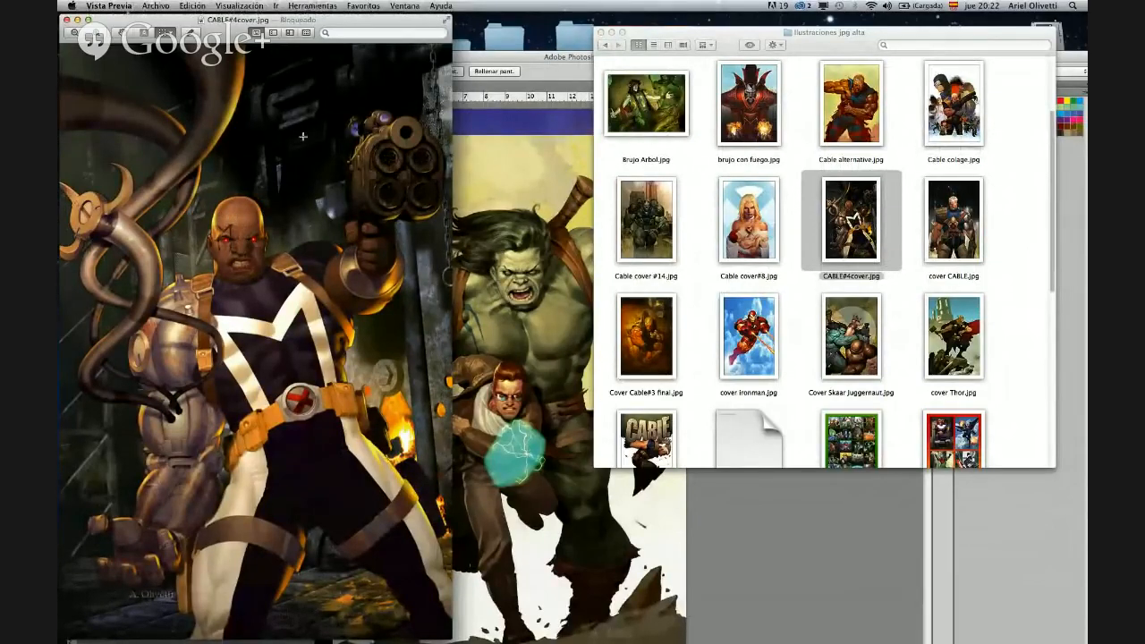
{"action": "left_click_drag", "start_coordinate": [364, 23], "coordinate": [421, 22]}
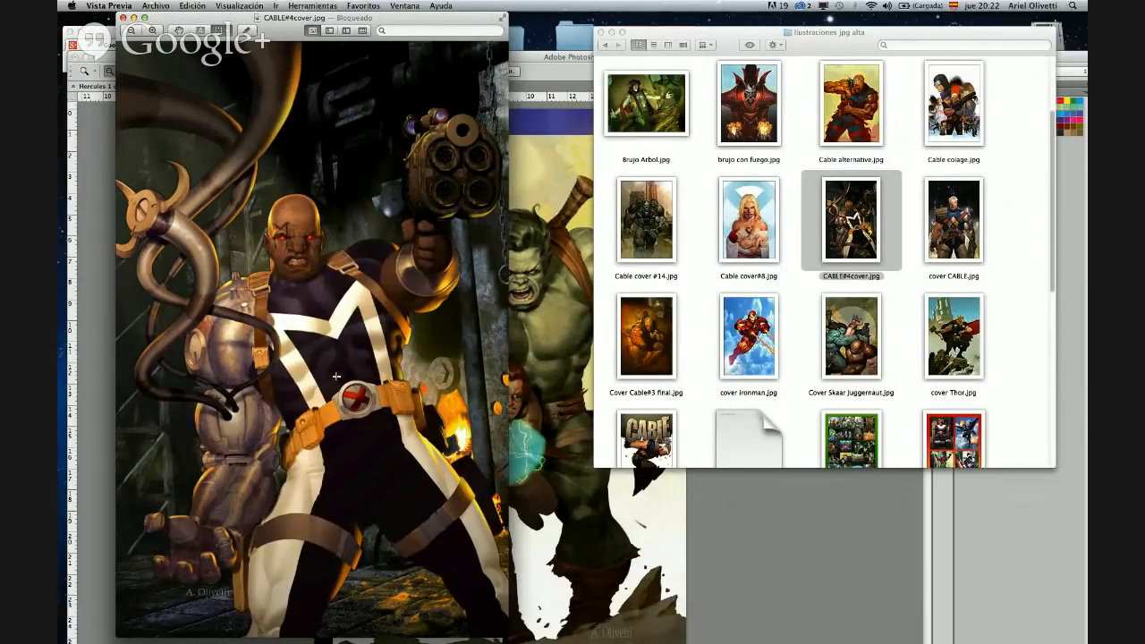
- Examine the enlarged face and torso on the CABLE#4 cover for the firelight edges, then return to the full figure
{"action": "left_click", "coordinate": [152, 31]}
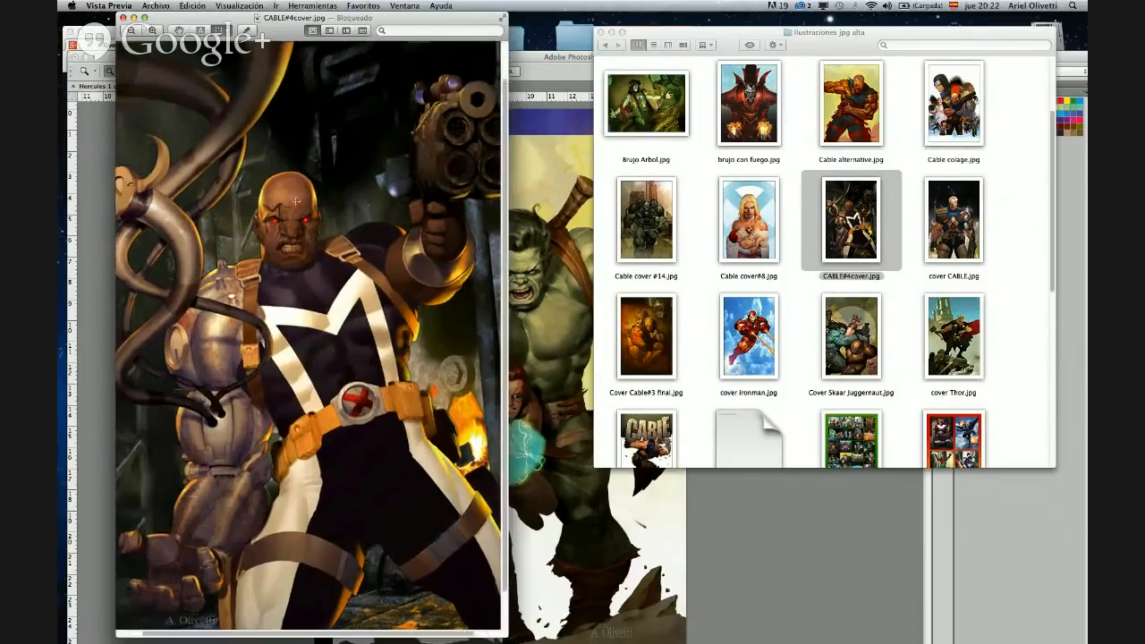
{"action": "left_click", "coordinate": [152, 30]}
{"action": "left_click", "coordinate": [152, 30]}
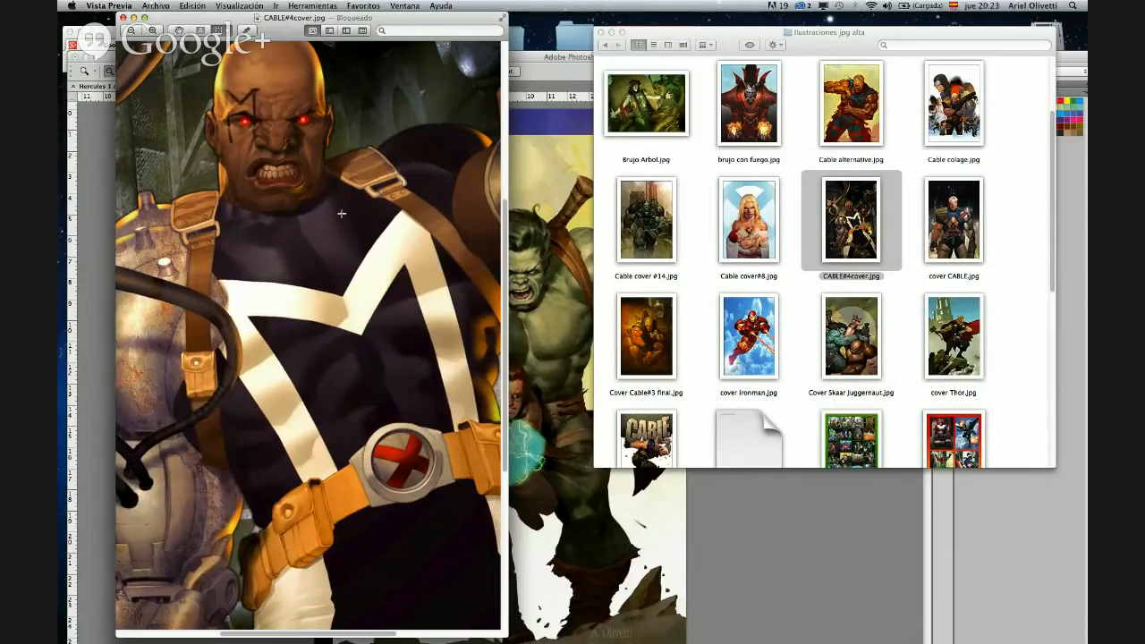
{"action": "left_click", "coordinate": [131, 31]}
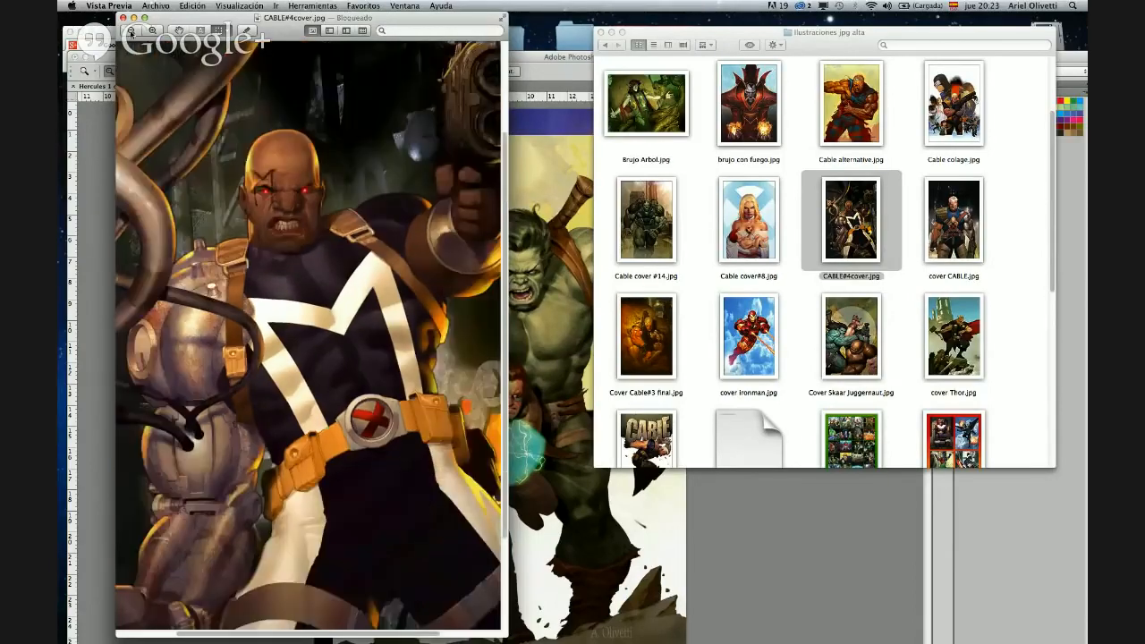
{"action": "left_click", "coordinate": [131, 30]}
{"action": "left_click", "coordinate": [131, 30]}
{"action": "left_click", "coordinate": [131, 32]}
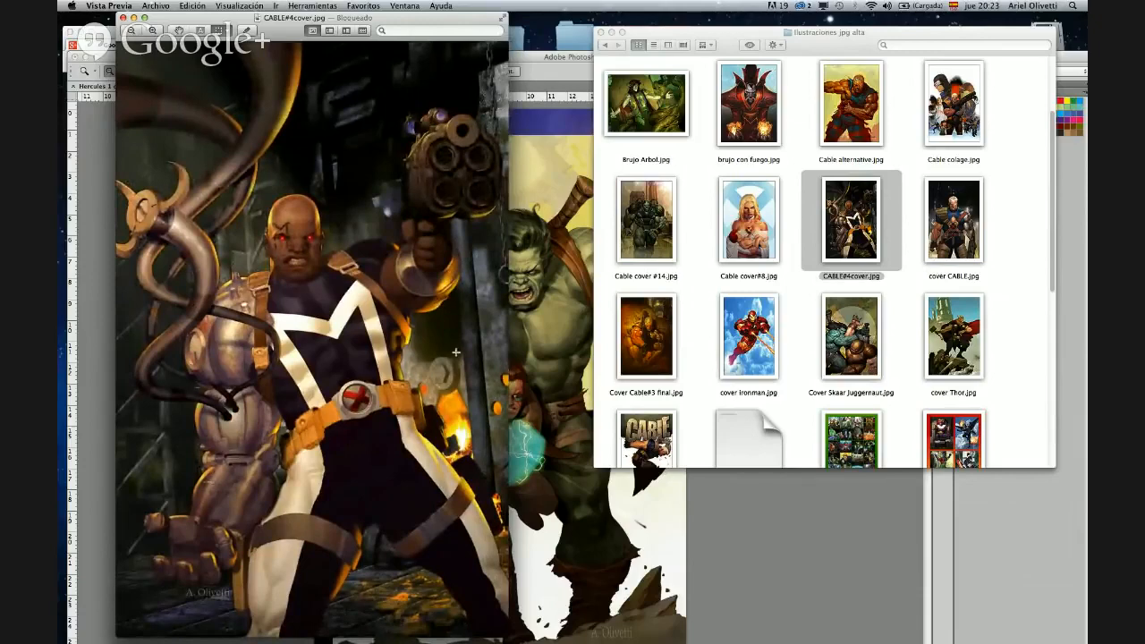
- Open Brujo Arbol.jpg from the folder in Vista Previa and examine the lighting on the hooded sorcerer
{"action": "left_click", "coordinate": [637, 93]}
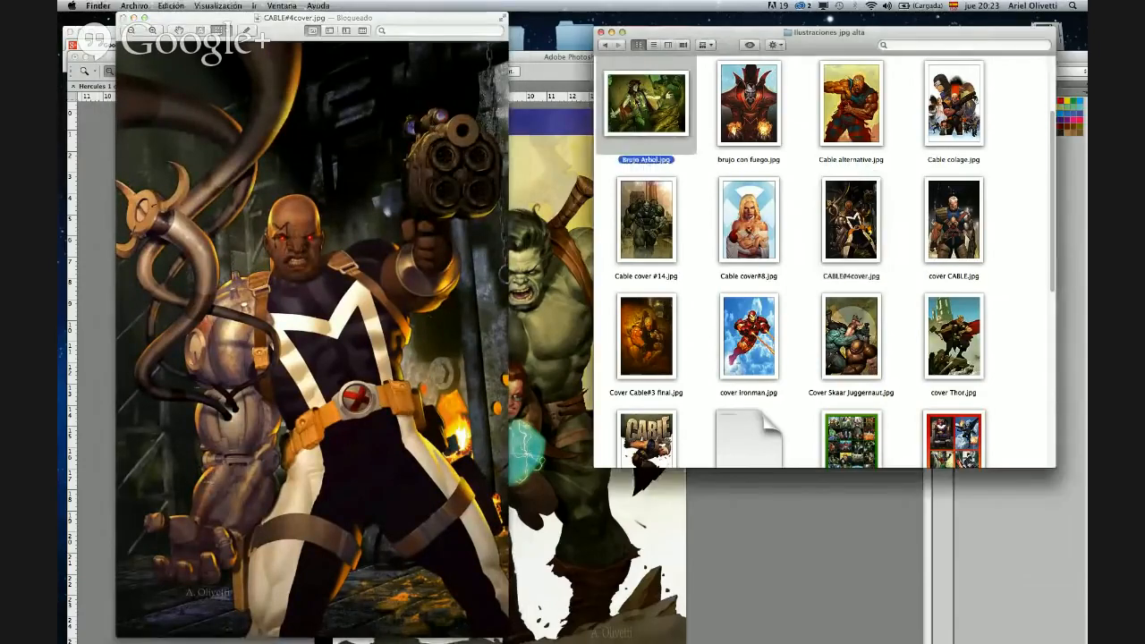
{"action": "double_click", "coordinate": [643, 104]}
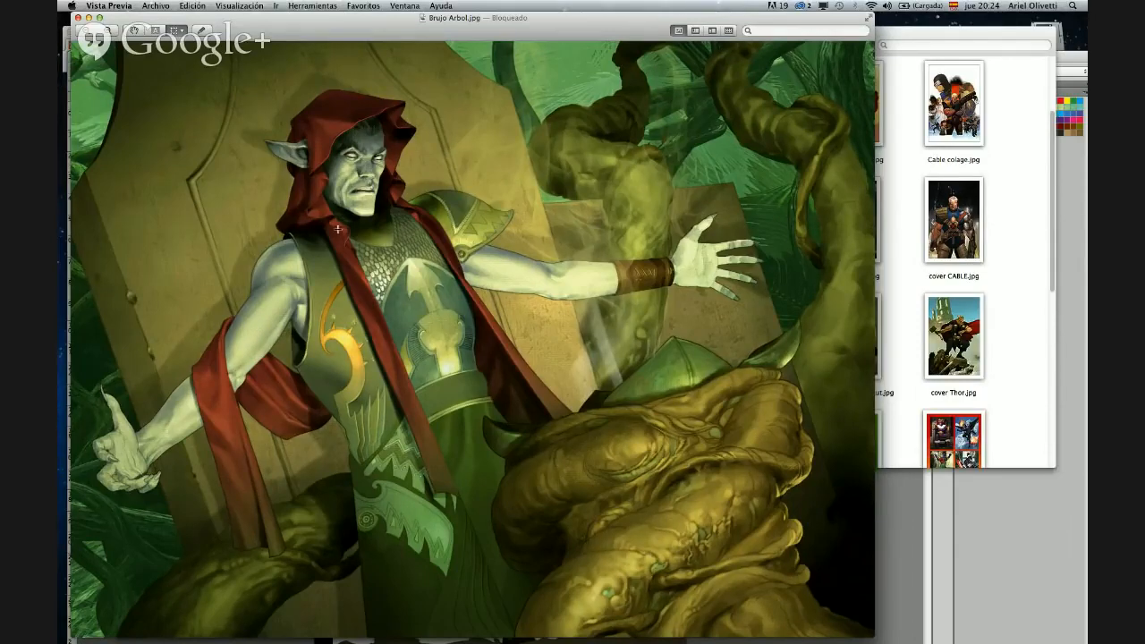
{"action": "left_click_drag", "start_coordinate": [288, 32], "coordinate": [304, 48]}
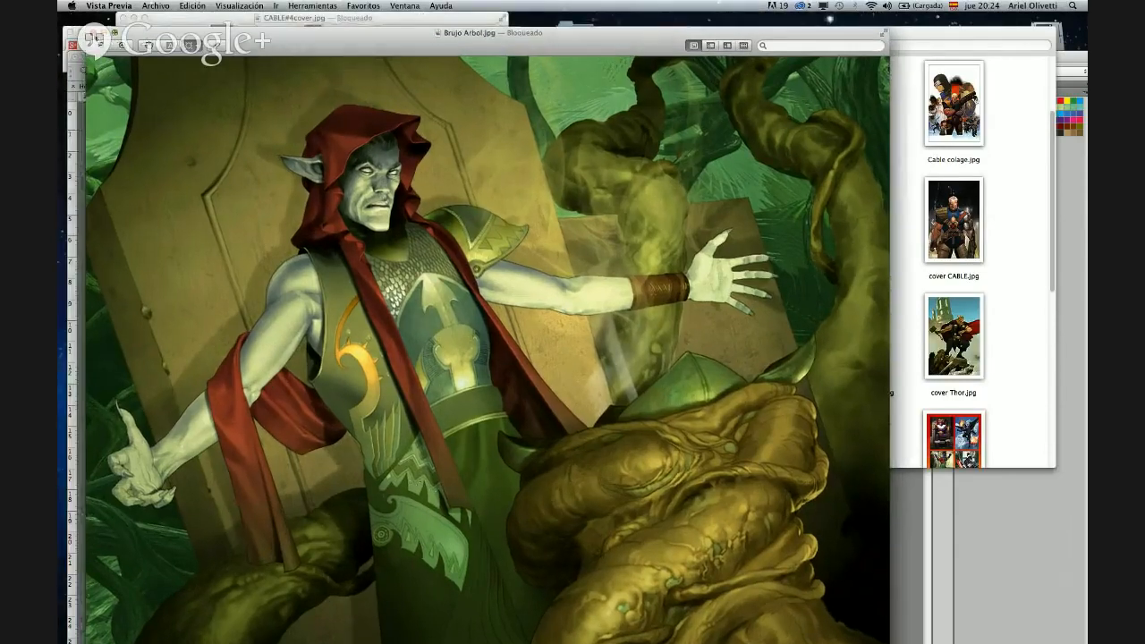
- Close the Brujo Arbol and CABLE#4 illustrations and the Ilustraciones jpg alta folder window
{"action": "key", "text": "super+w"}
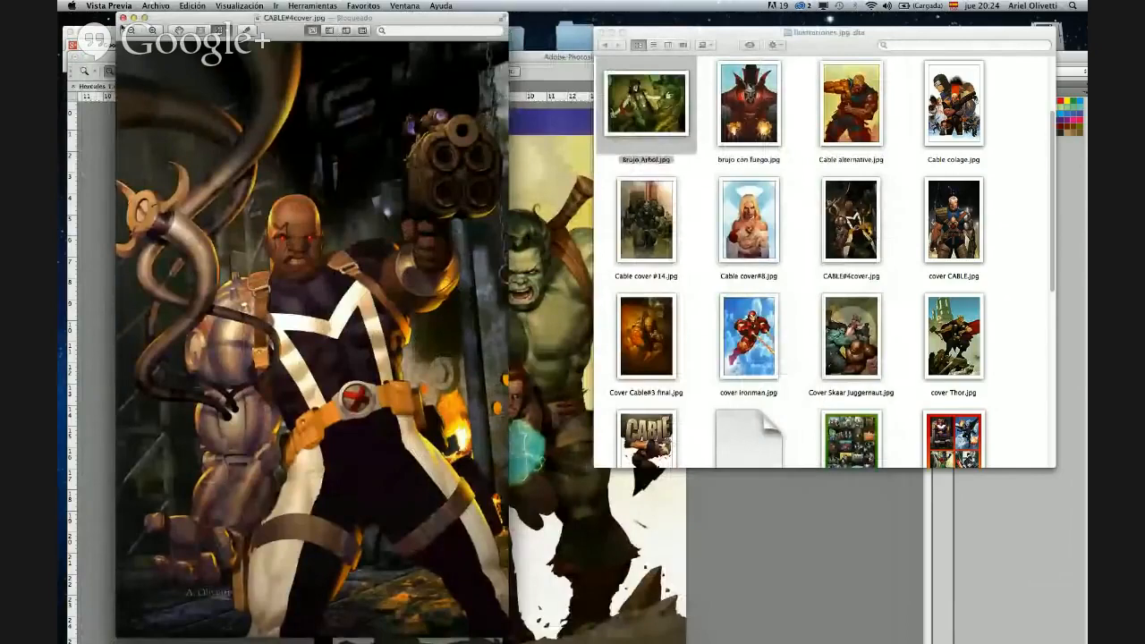
{"action": "key", "text": "super+w"}
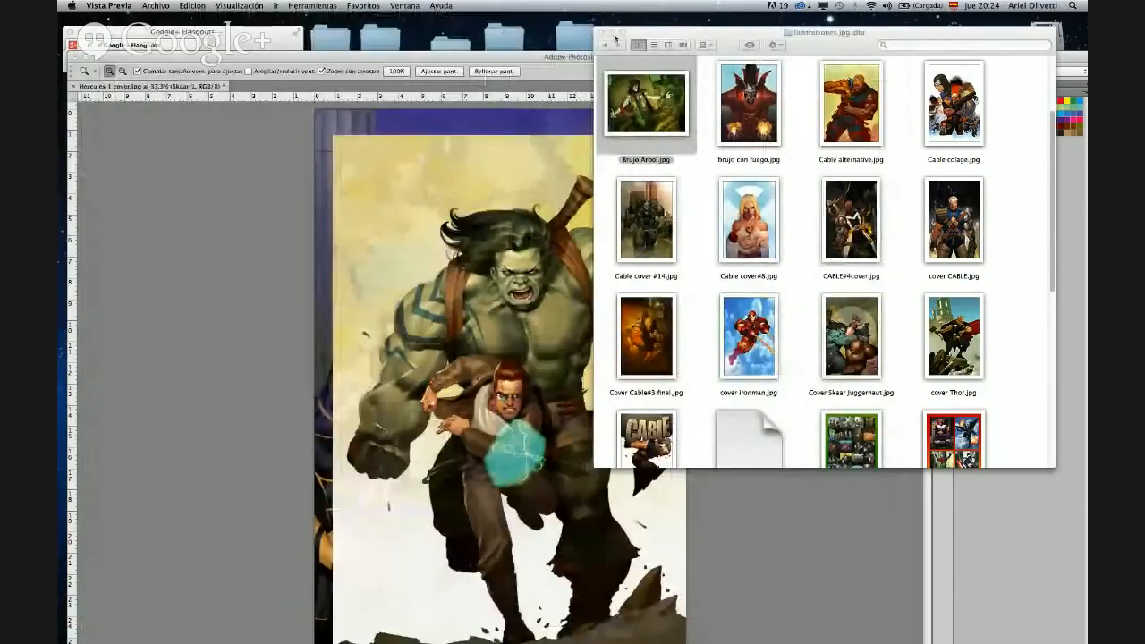
{"action": "key", "text": "super+w"}
- Return to Photoshop, move its window up and close Hercules 1 cover.jpg without saving the changes
{"action": "left_click", "coordinate": [661, 68]}
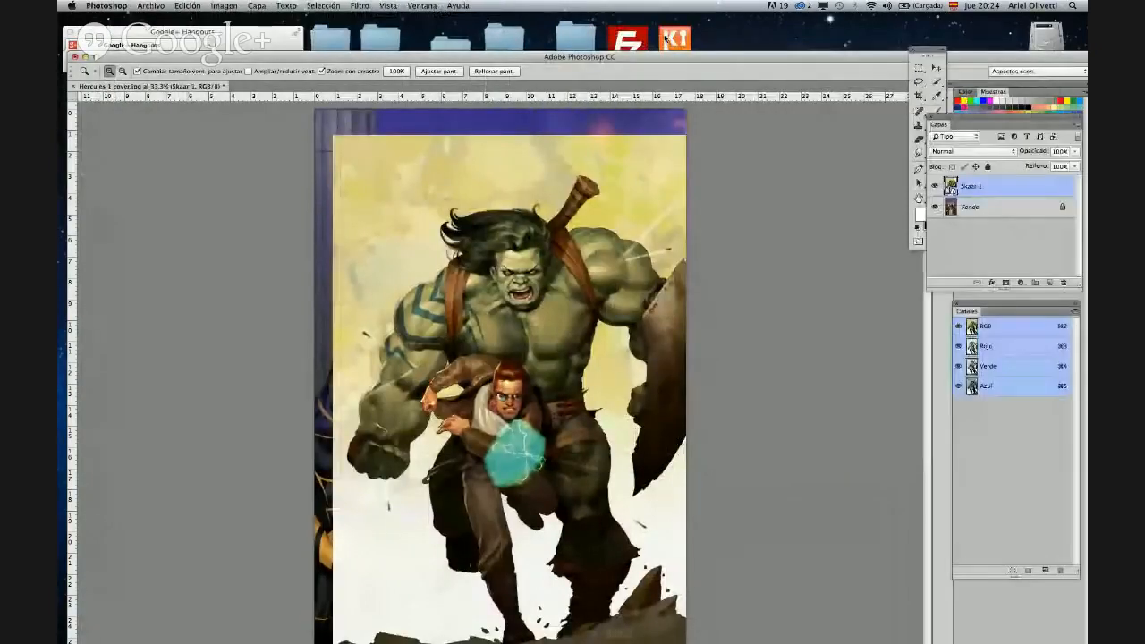
{"action": "left_click_drag", "start_coordinate": [702, 67], "coordinate": [703, 24]}
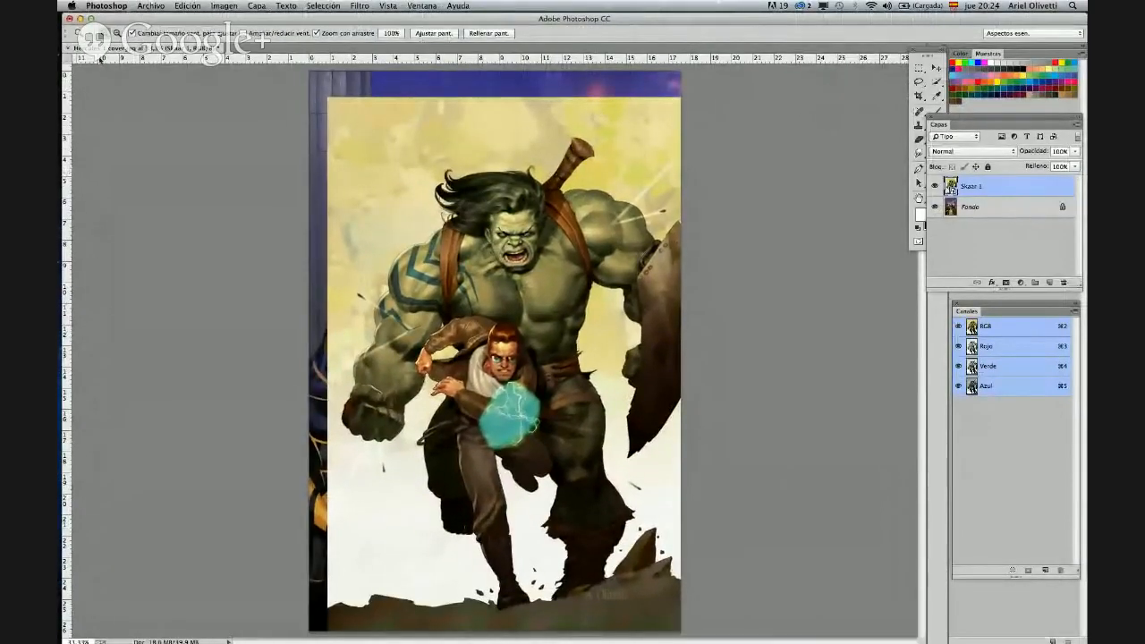
{"action": "left_click", "coordinate": [68, 49]}
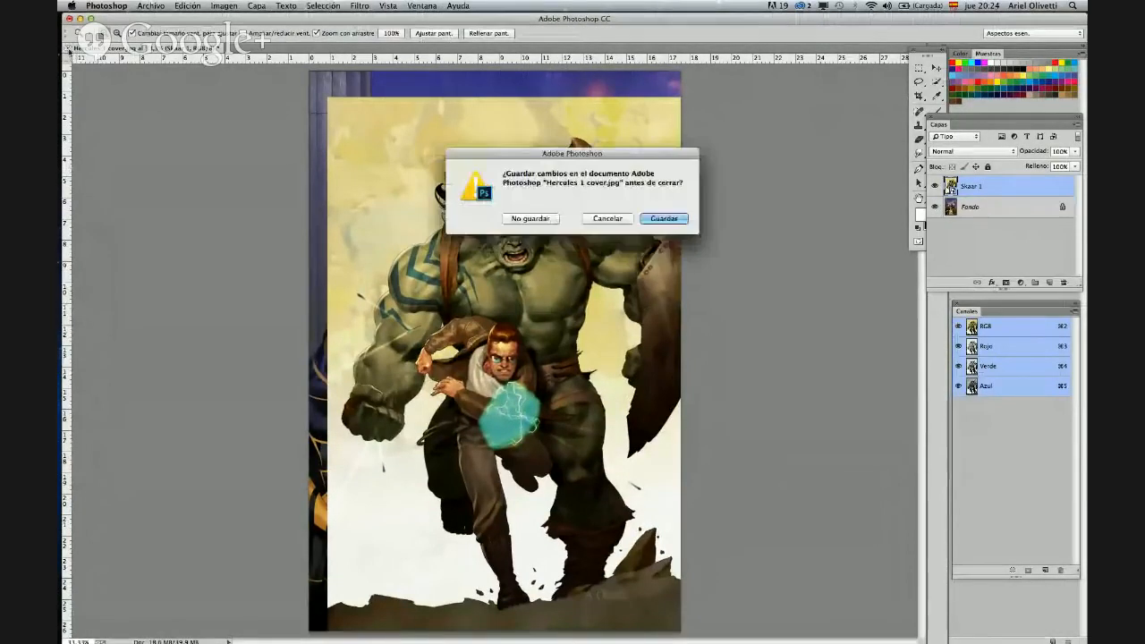
{"action": "left_click", "coordinate": [550, 219]}
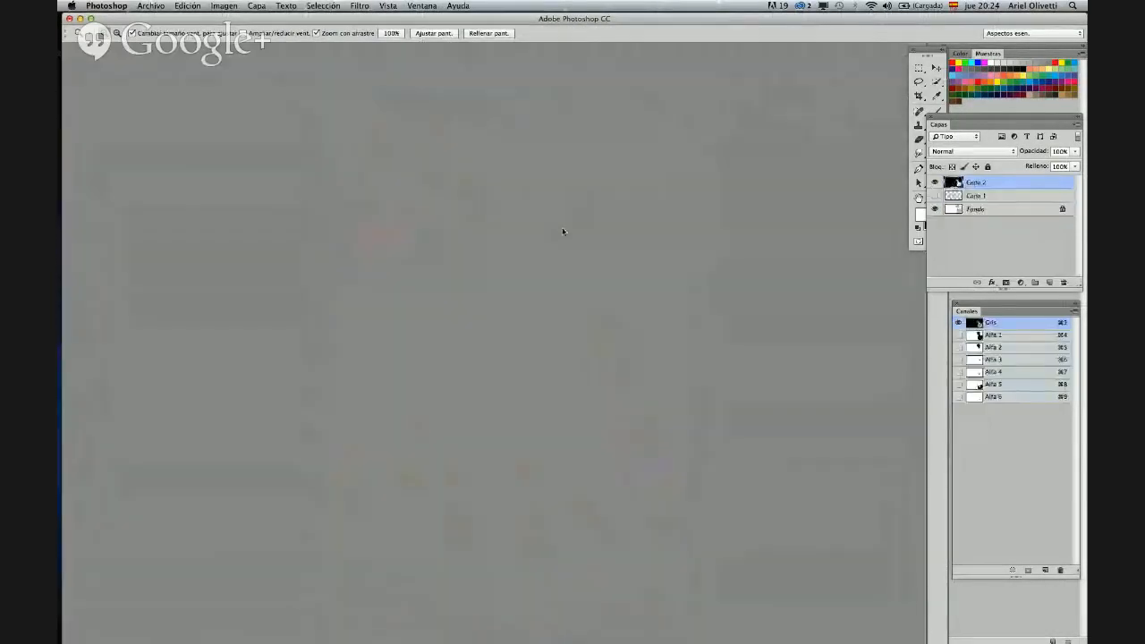
- Minimize the Photoshop window and switch to the Google+ Hangouts window in Firefox
{"action": "left_click_drag", "start_coordinate": [832, 47], "coordinate": [835, 51]}
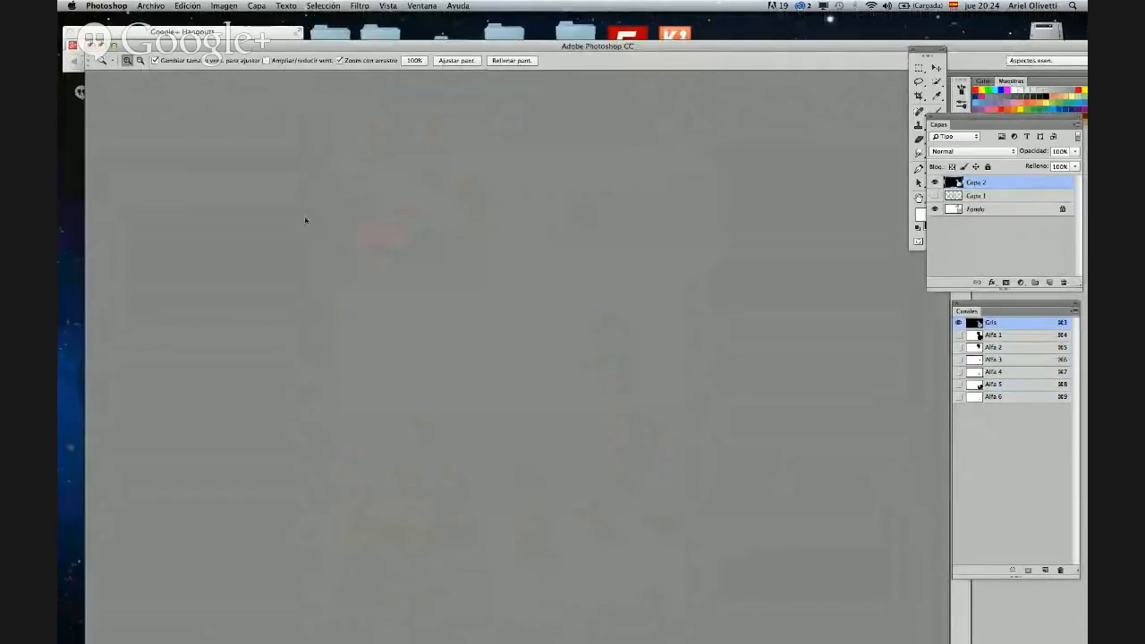
{"action": "left_click", "coordinate": [101, 46]}
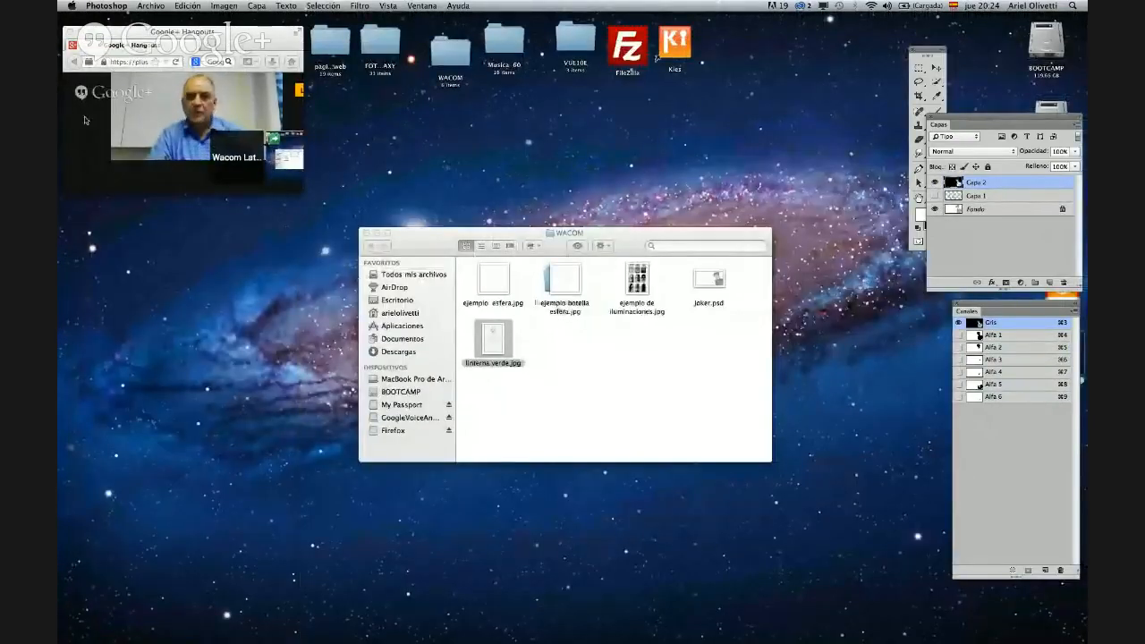
{"action": "left_click", "coordinate": [224, 45]}
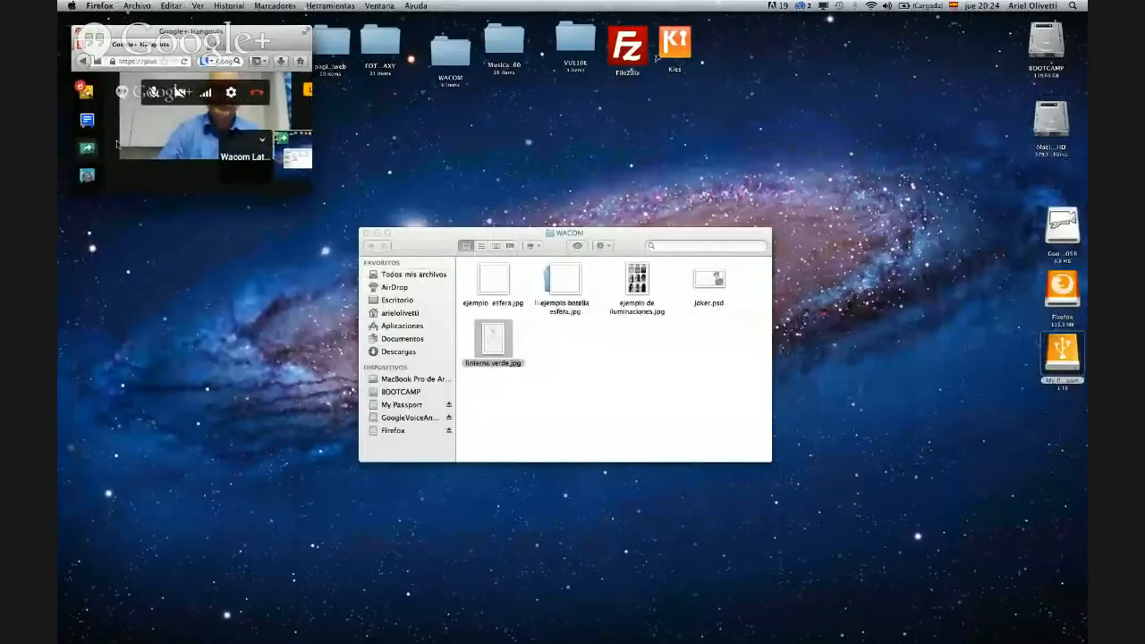